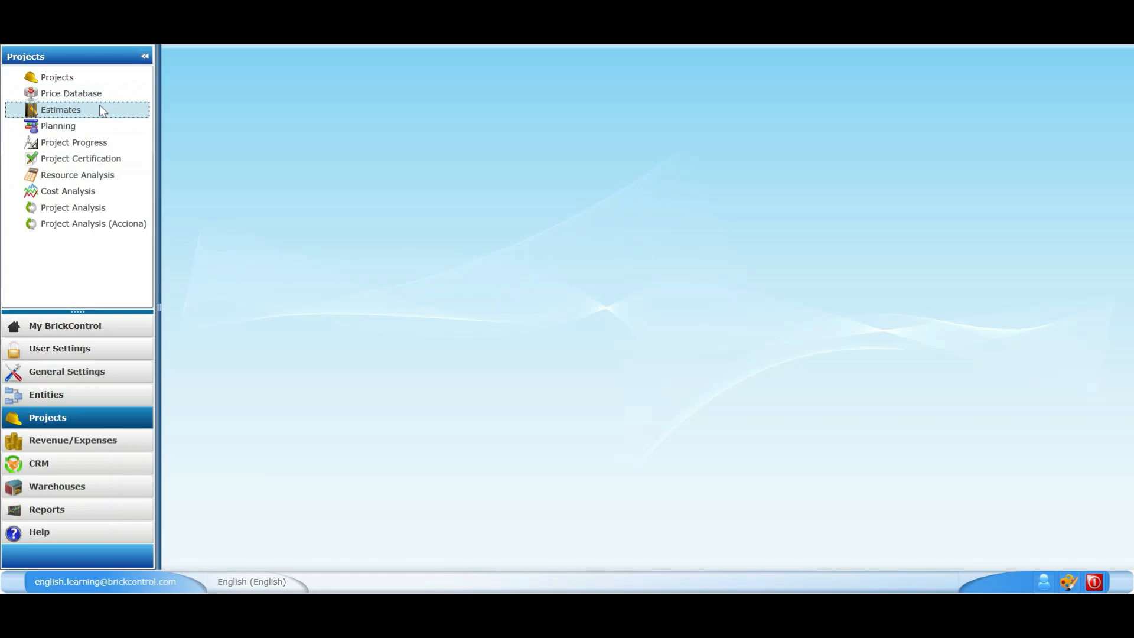
Start a new project in the Estimates project list and name it "Demo Brickcontrol"
left_click(101, 111)
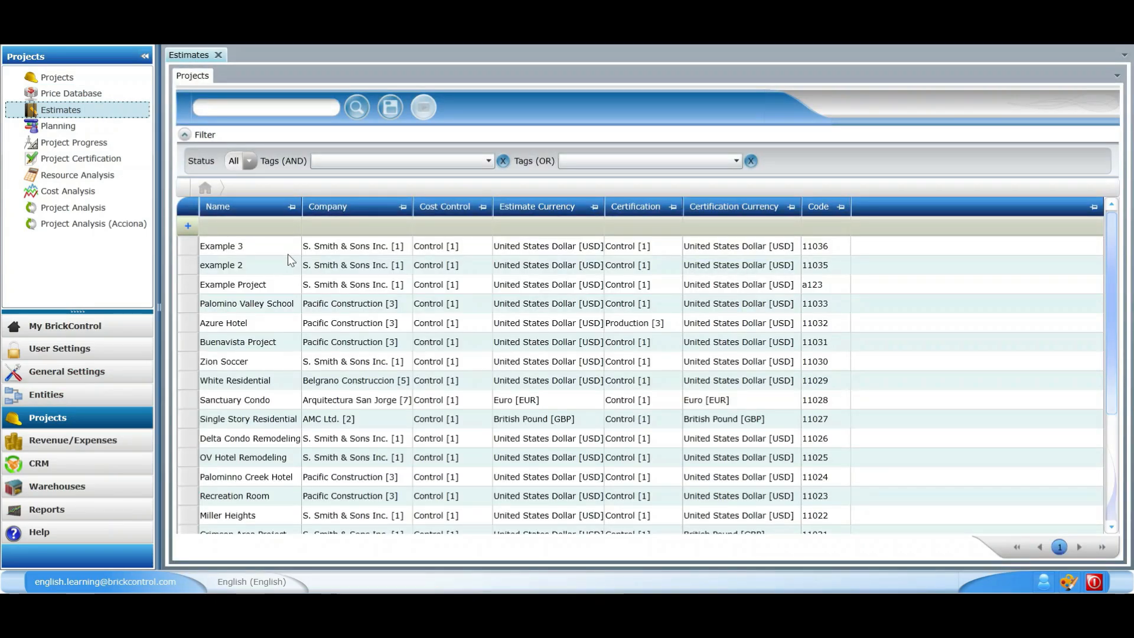
left_click(250, 225)
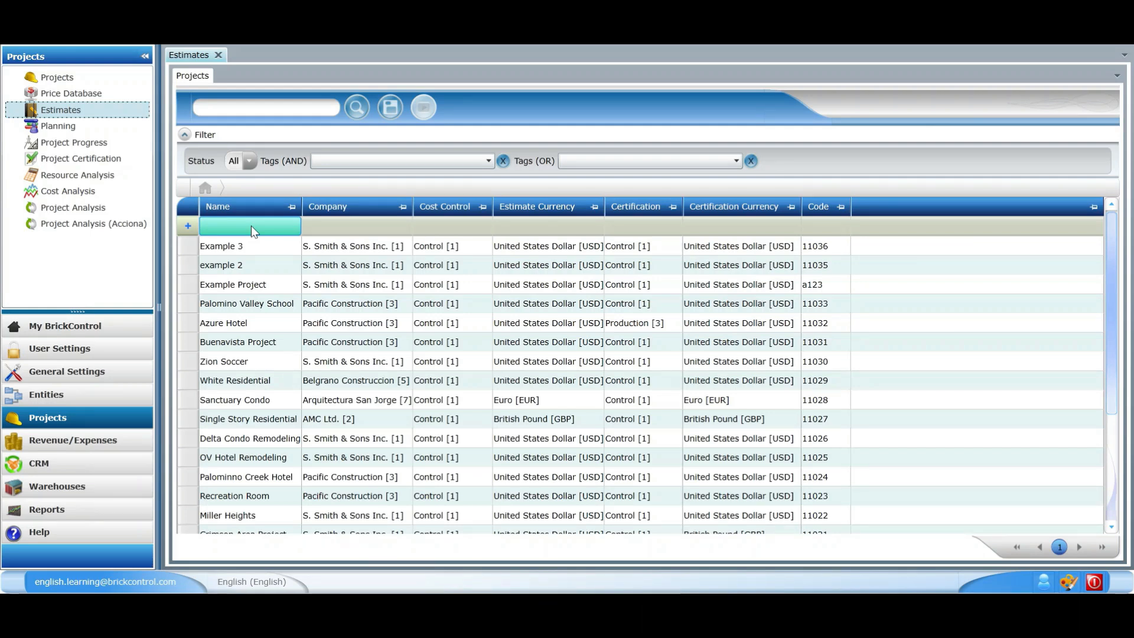
left_click(250, 226)
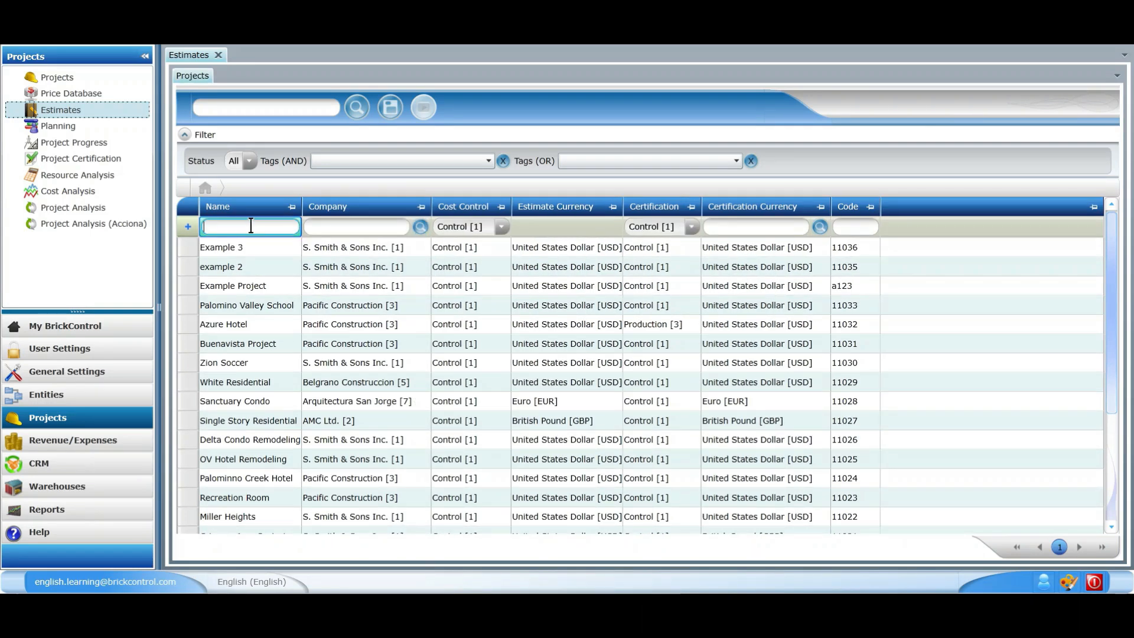
type("Demo Beri")
key("BackSpace")
key("BackSpace")
key("BackSpace")
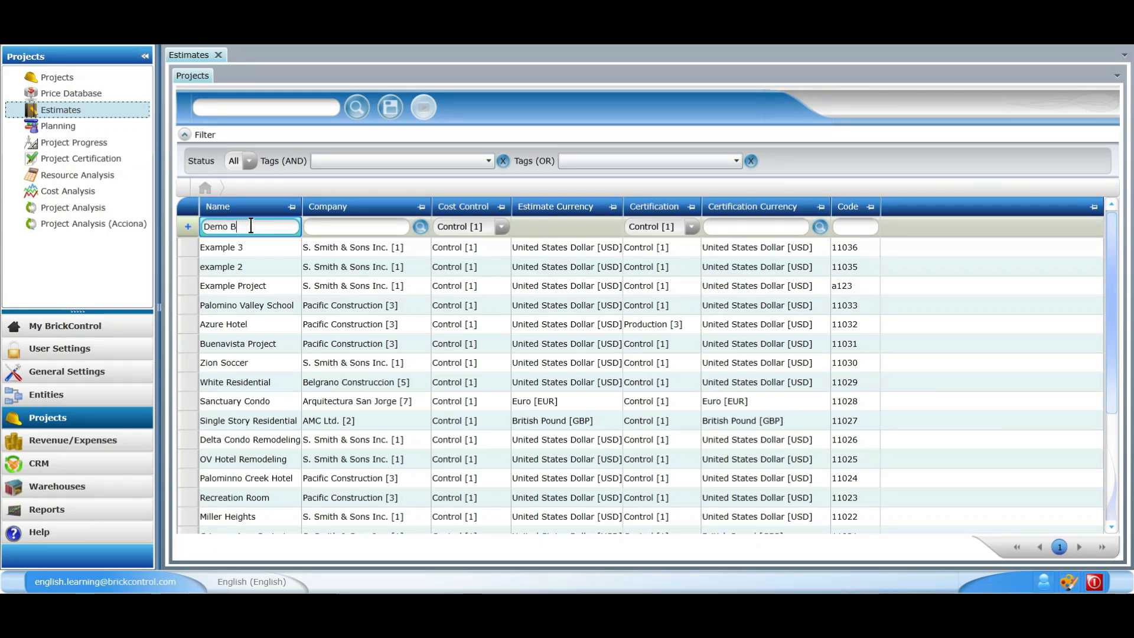
type("rickcontrol")
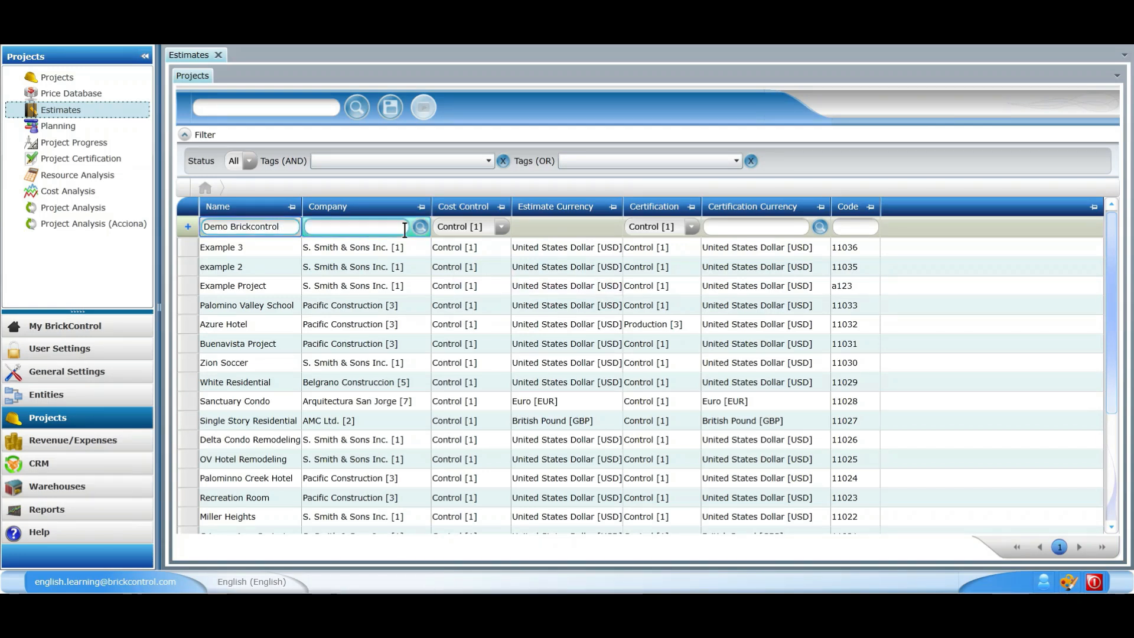
Assign company S. Smith & Sons Inc. [1] to the new project, keep Control [1] for certification, and save it
key("Tab")
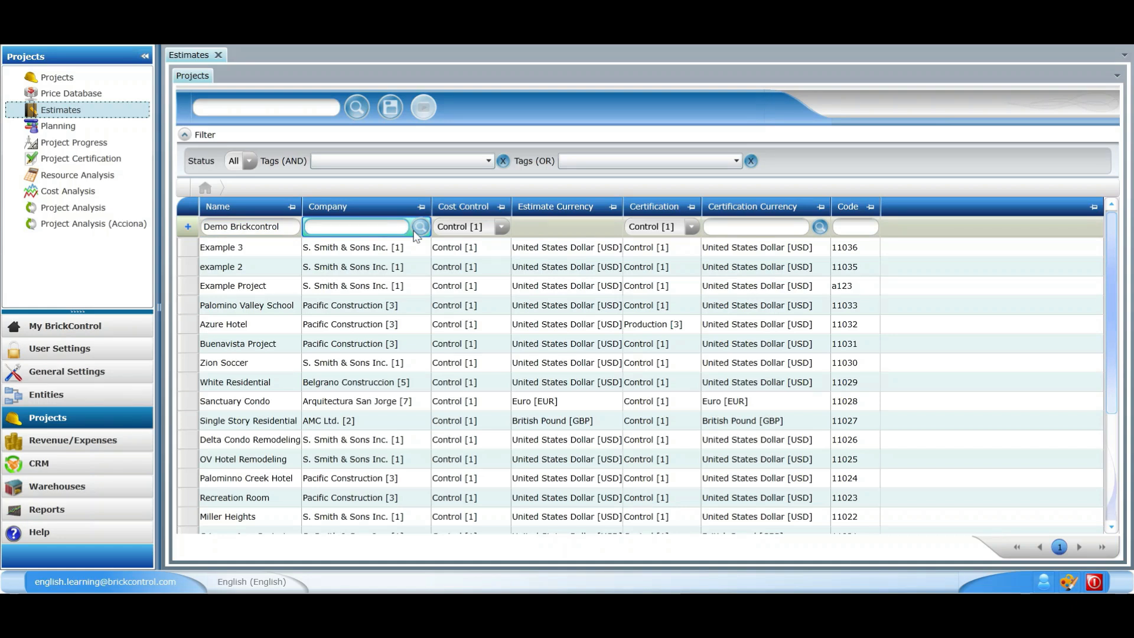
type("s Inc. [1")
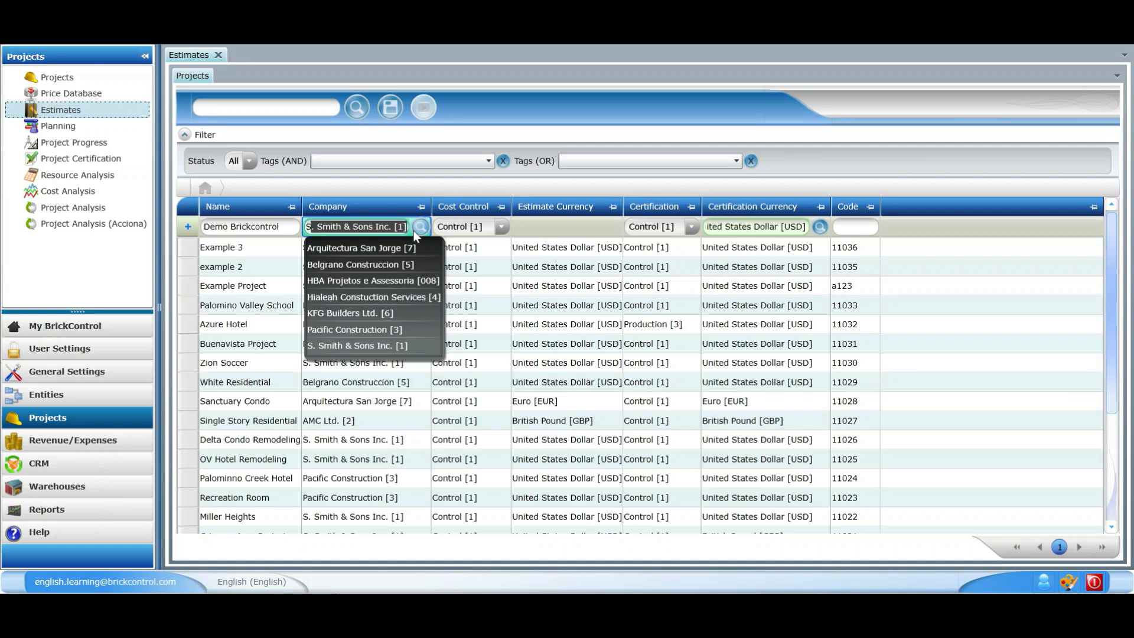
key("Tab")
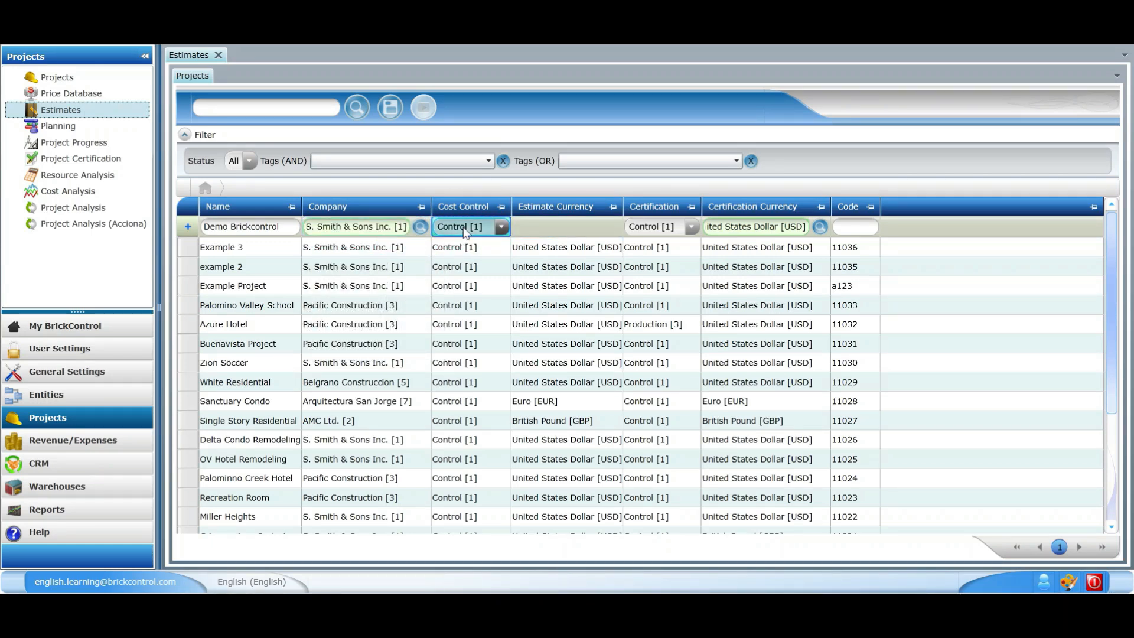
left_click(657, 230)
left_click(667, 226)
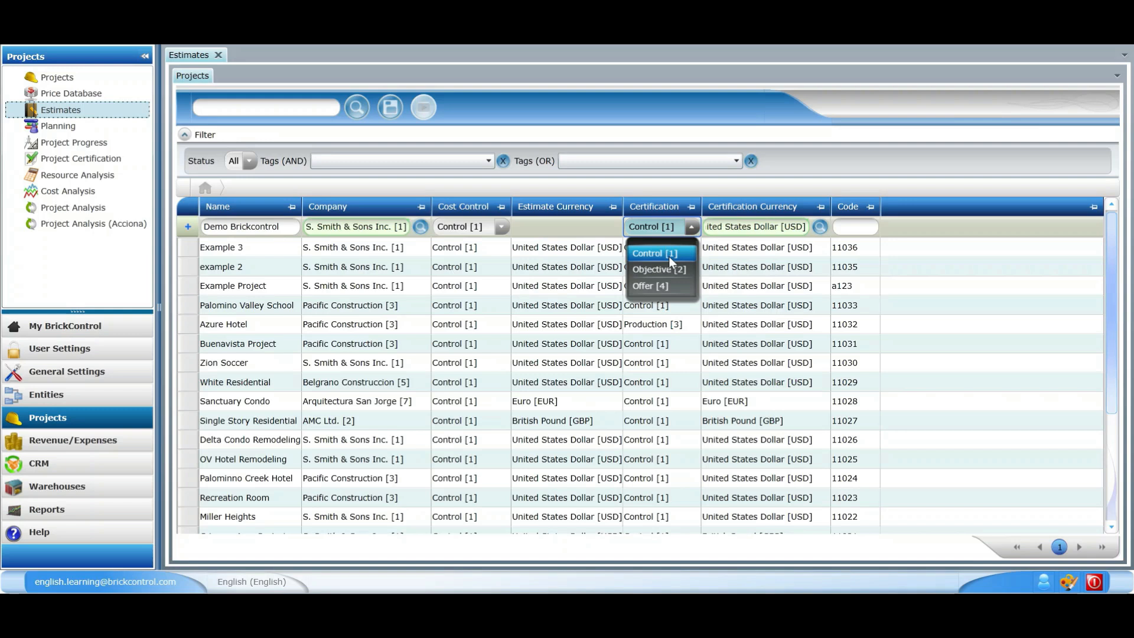
left_click(674, 226)
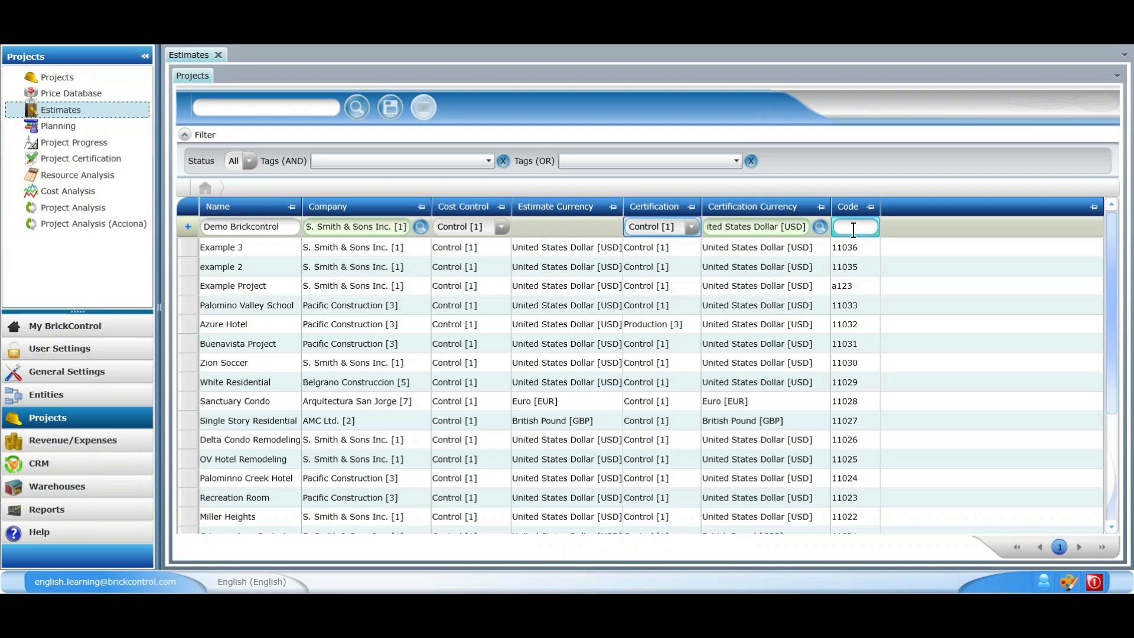
left_click(392, 108)
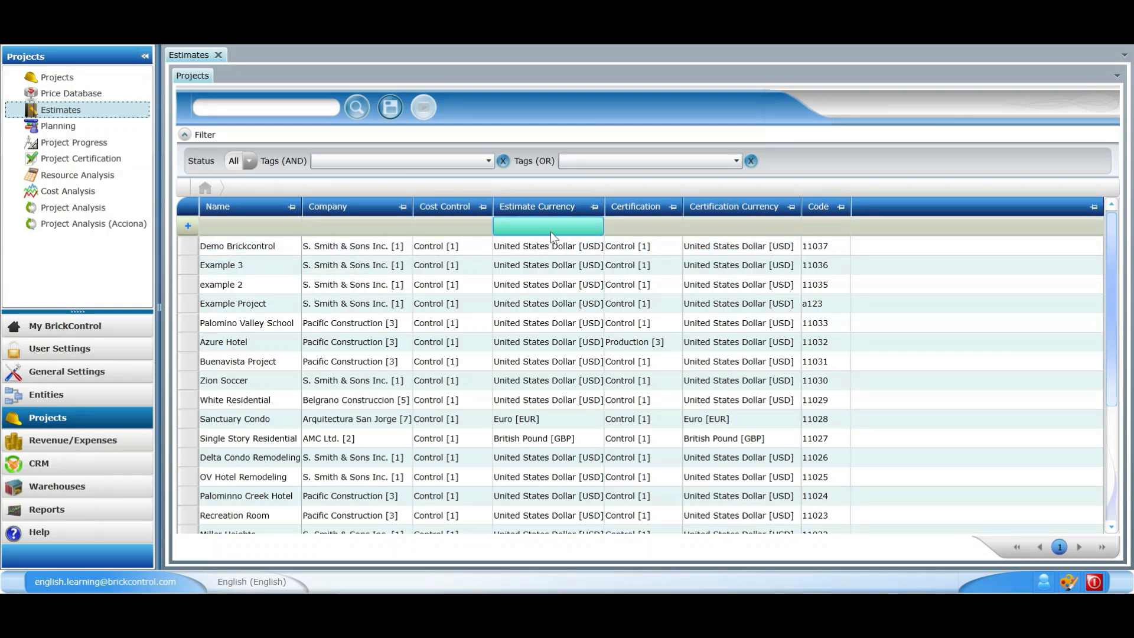
Open the code of the Demo Brickcontrol project for editing
double_click(833, 247)
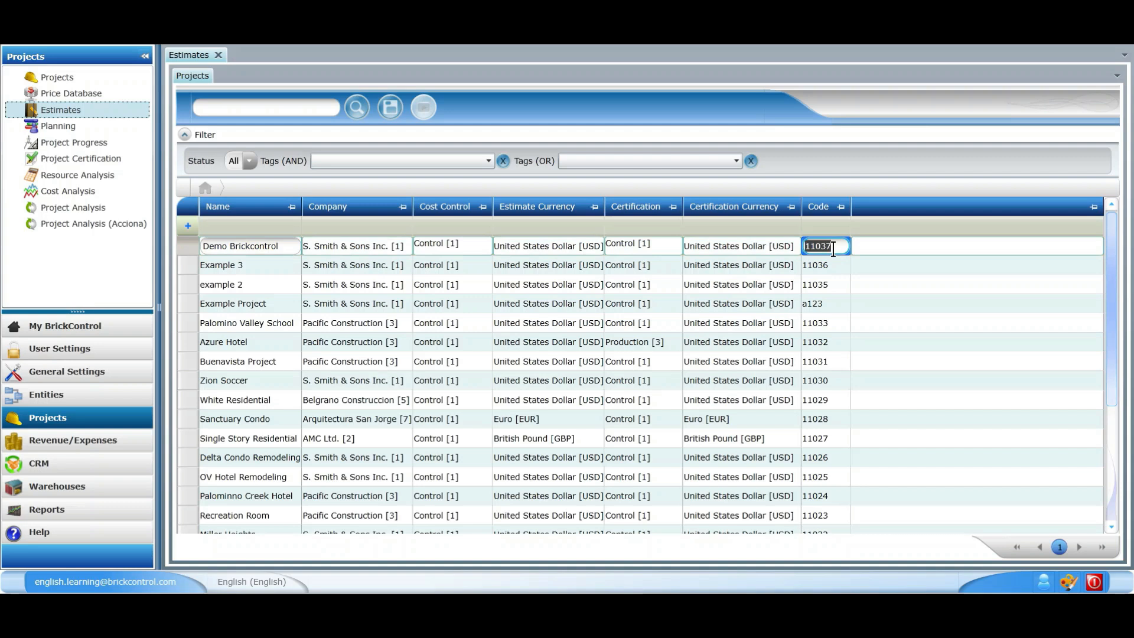
left_click(819, 159)
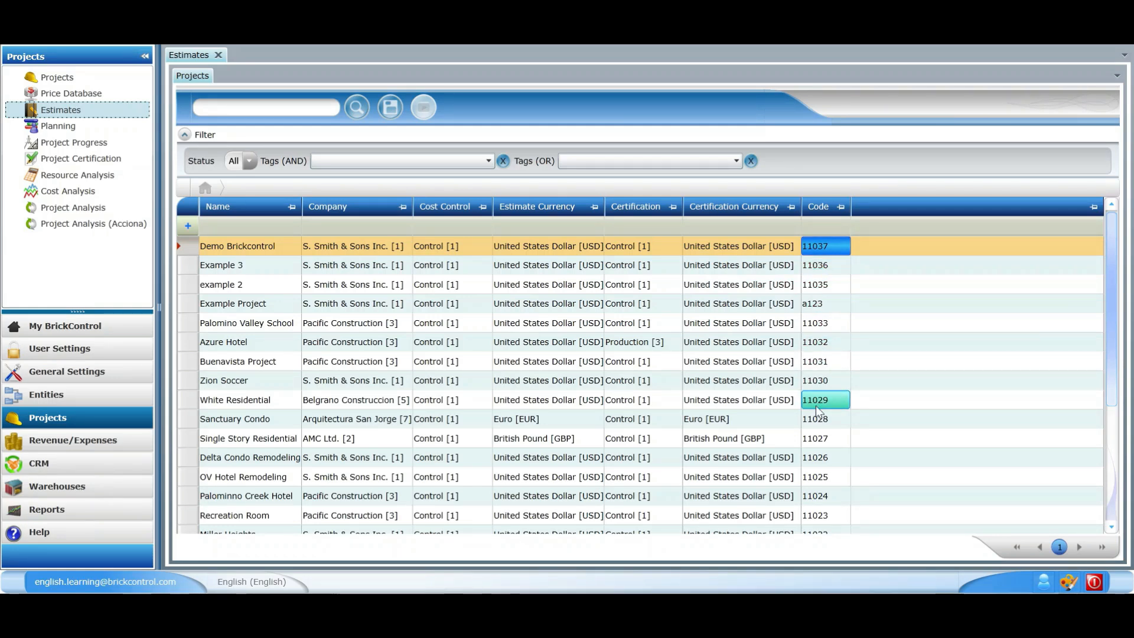
Open the Control estimate of the Demo Brickcontrol project
left_click(233, 244)
double_click(233, 243)
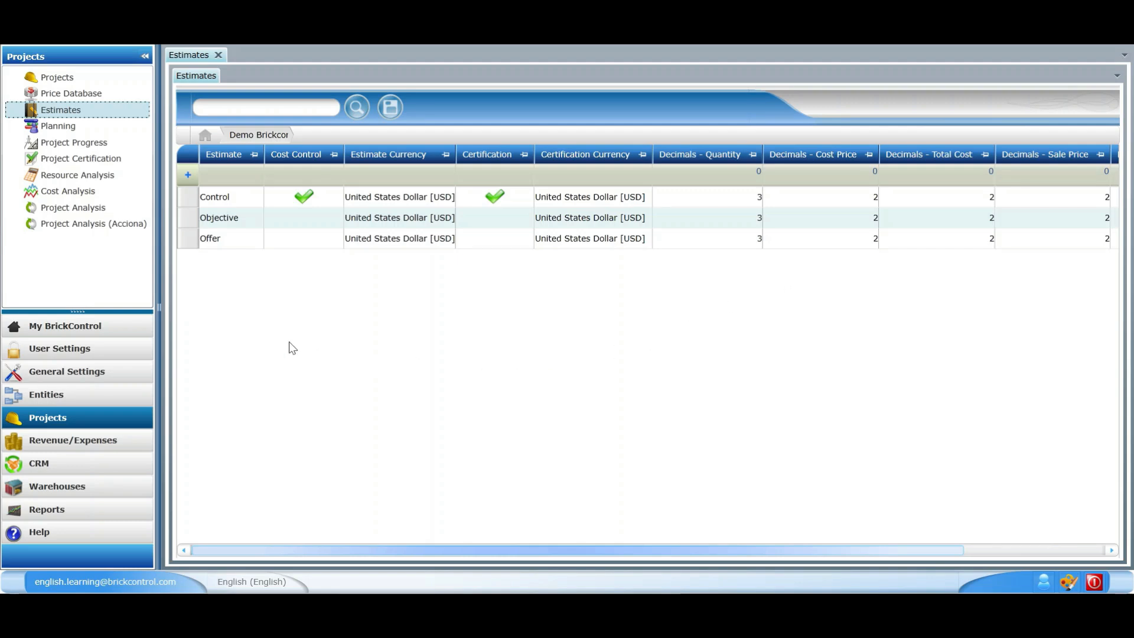
left_click(243, 212)
double_click(242, 197)
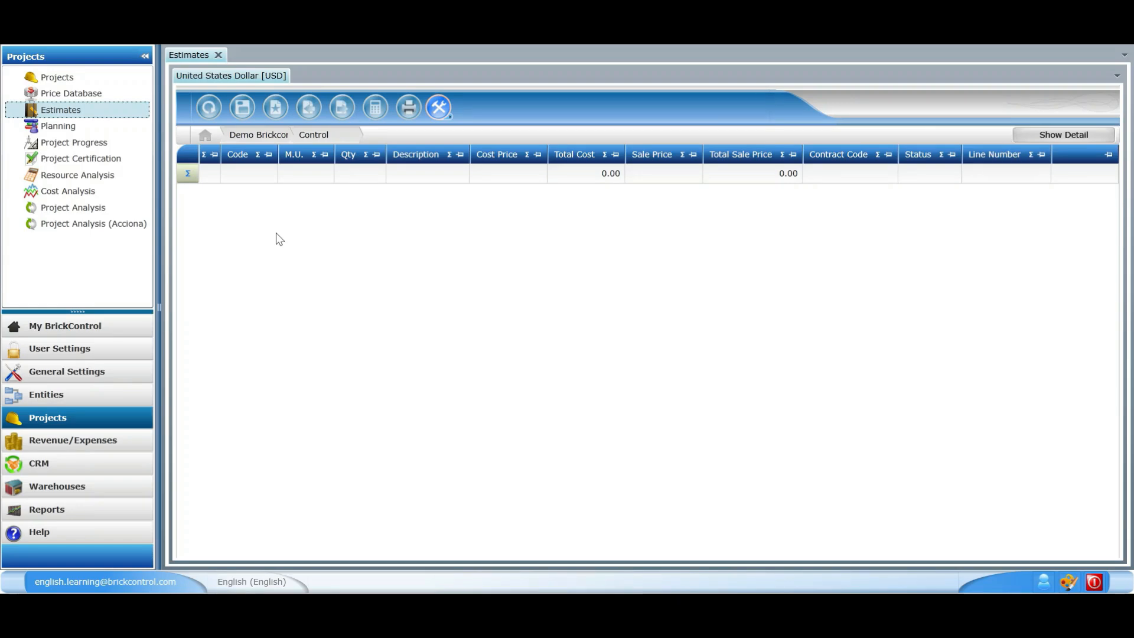
Import Buenavista Project.bc3 from the Downloads folder into the Control estimate, using the FIEDBC-BC3/2012 format
left_click(315, 107)
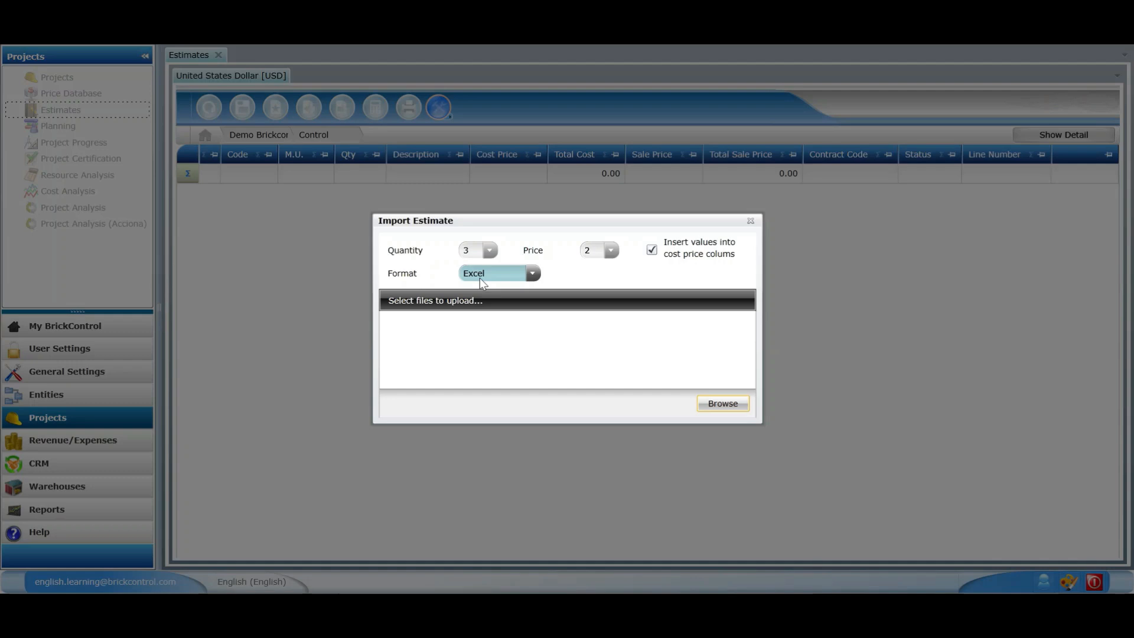
left_click(479, 278)
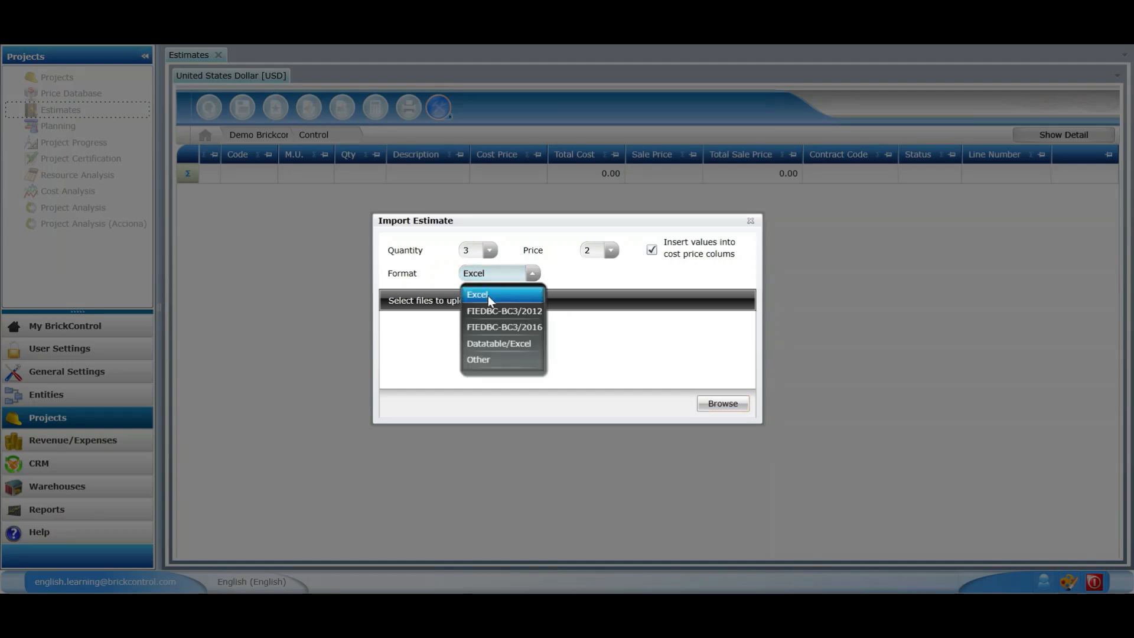
left_click(492, 316)
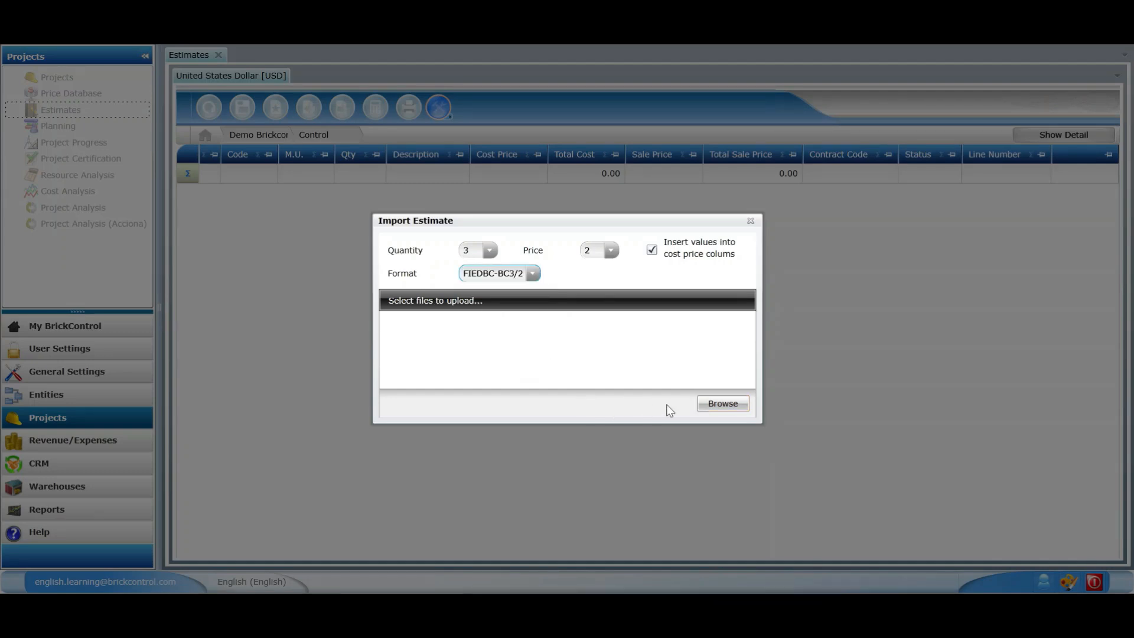
left_click(724, 408)
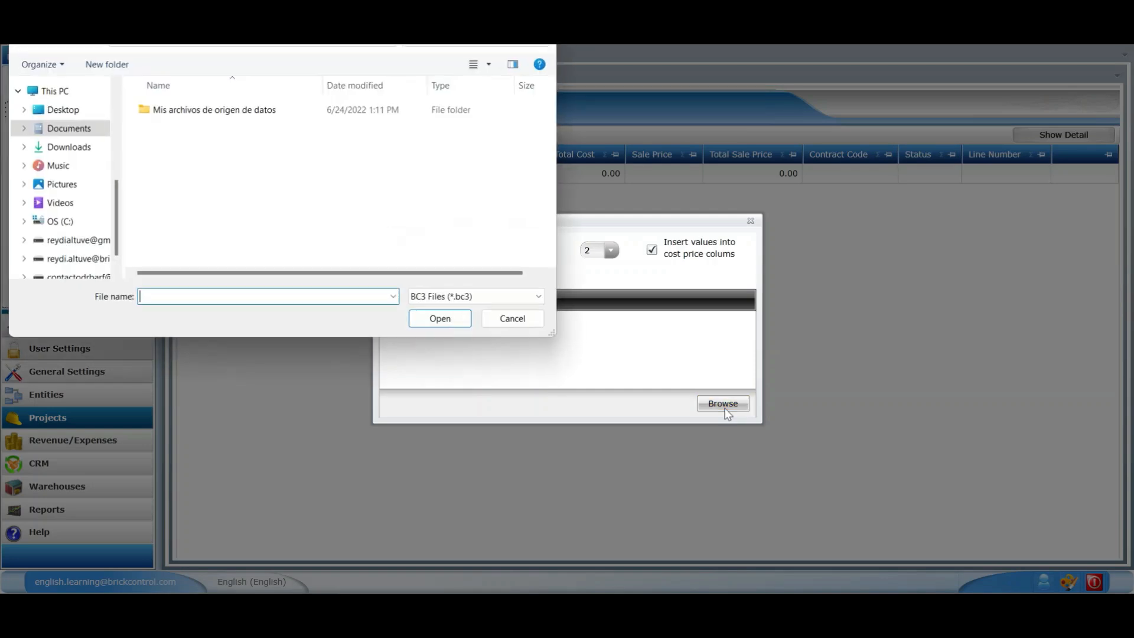
left_click(82, 147)
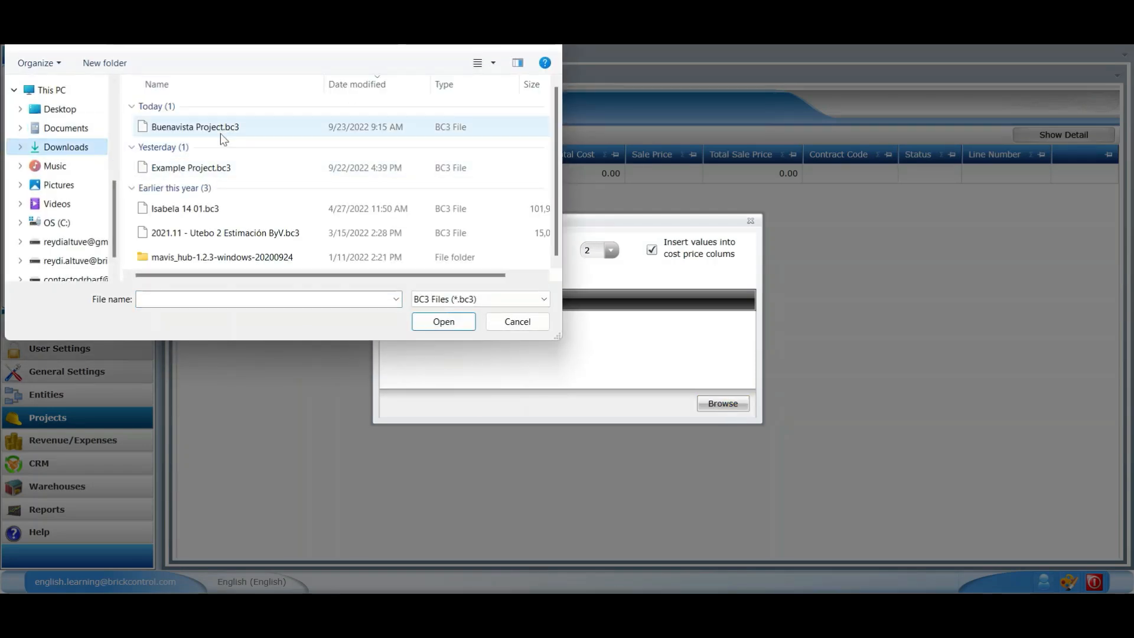
double_click(221, 134)
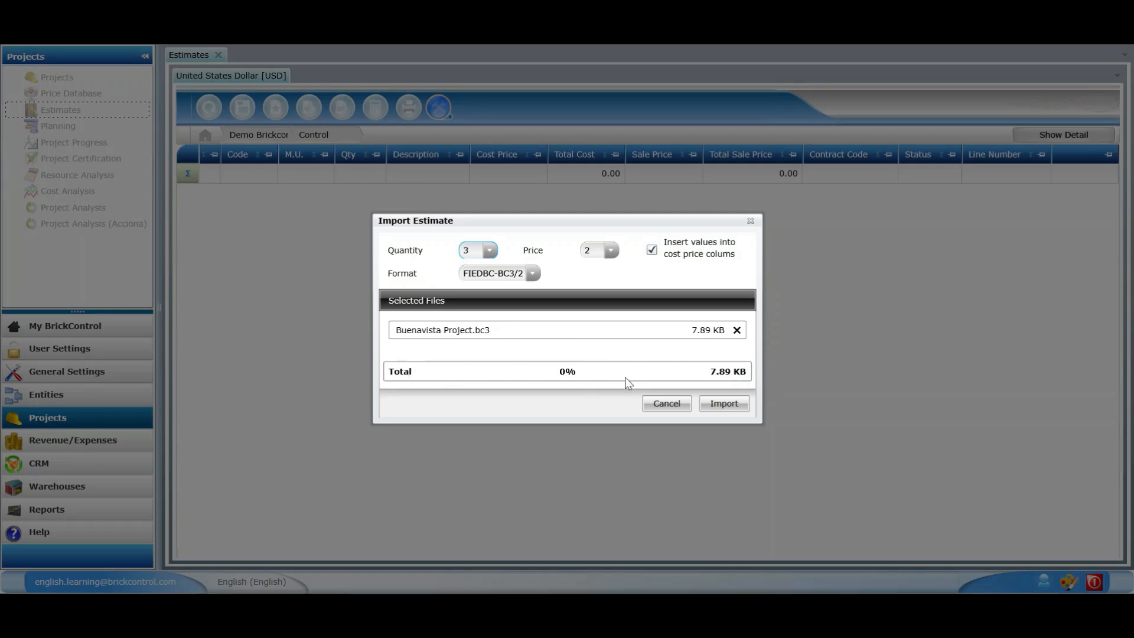
left_click(727, 406)
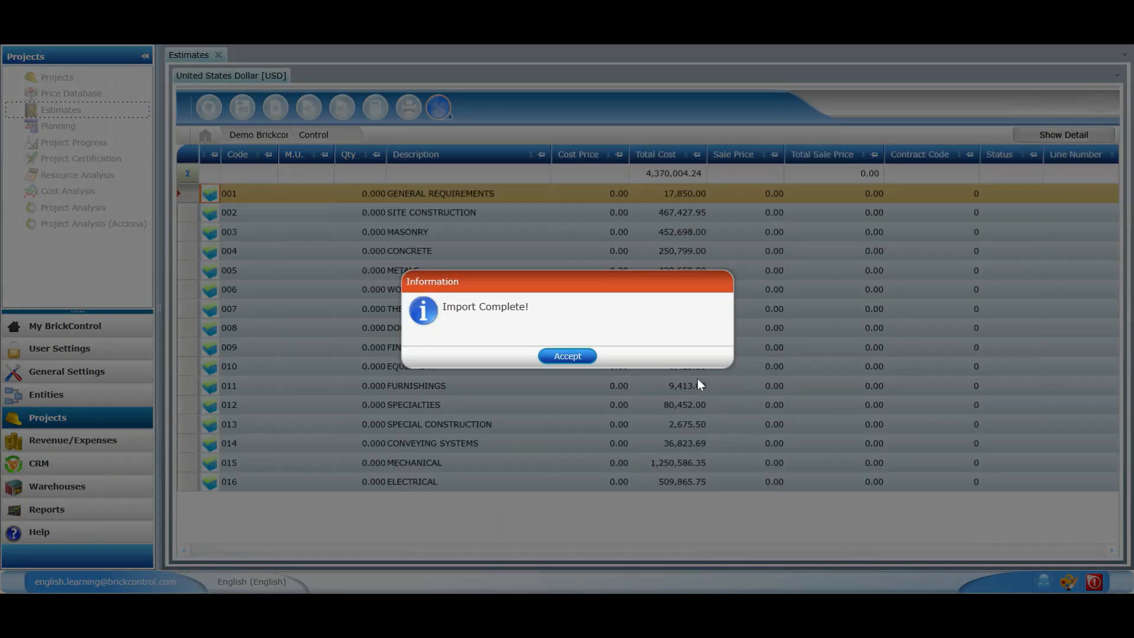
left_click(577, 358)
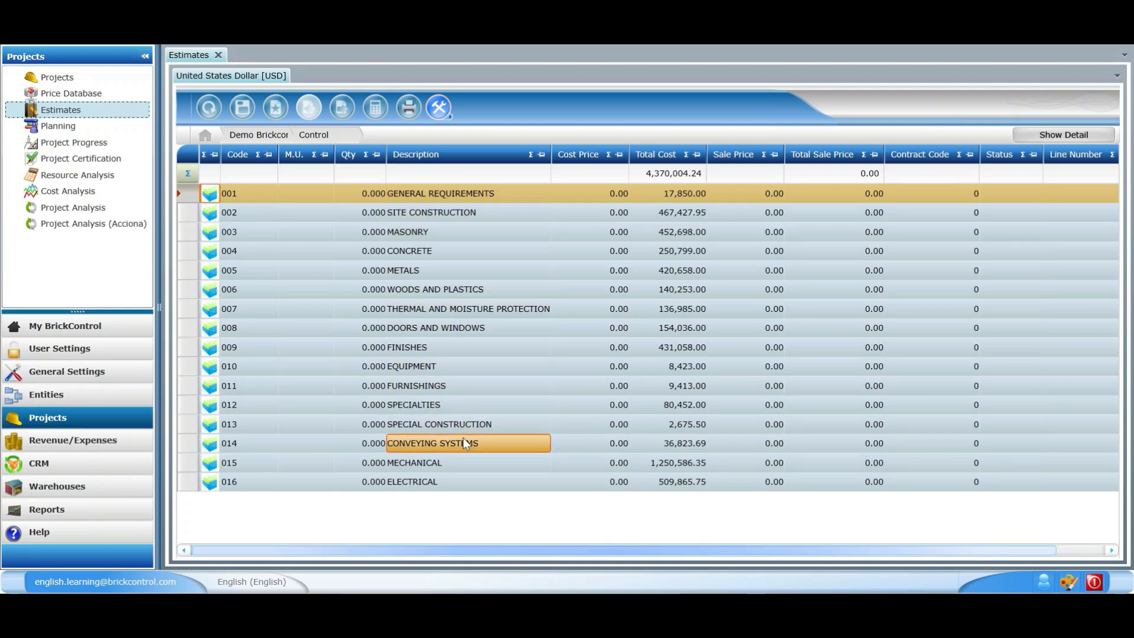
Examine the tasks in the SITE CONSTRUCTION division and the resources of Stair on Grade Demolition, and return to the Control estimate's divisions
double_click(445, 221)
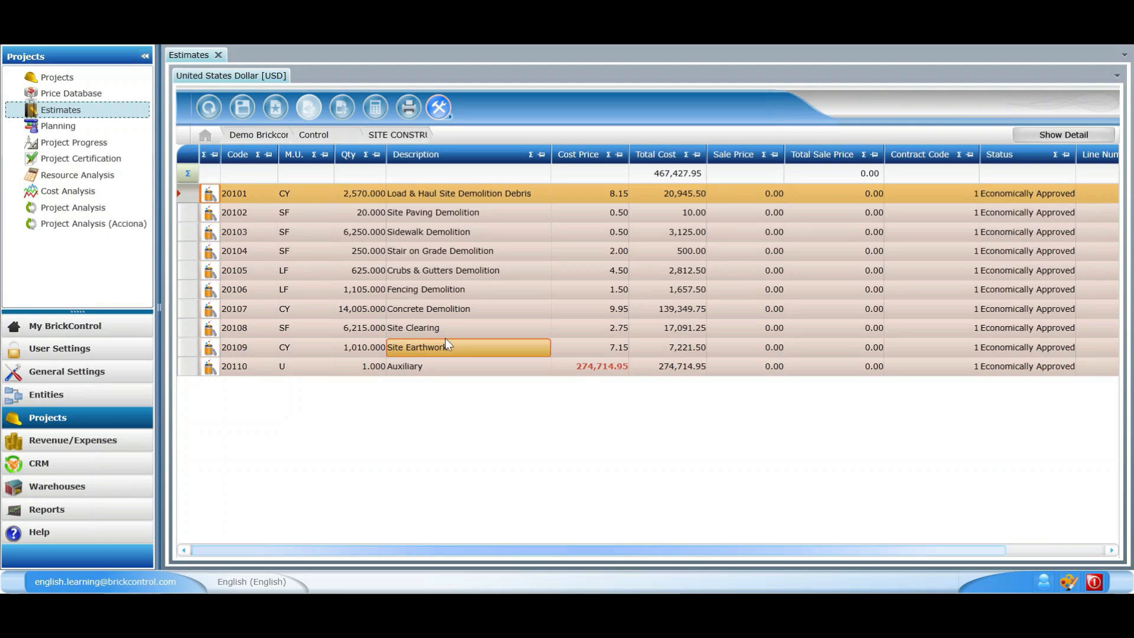
left_click(456, 254)
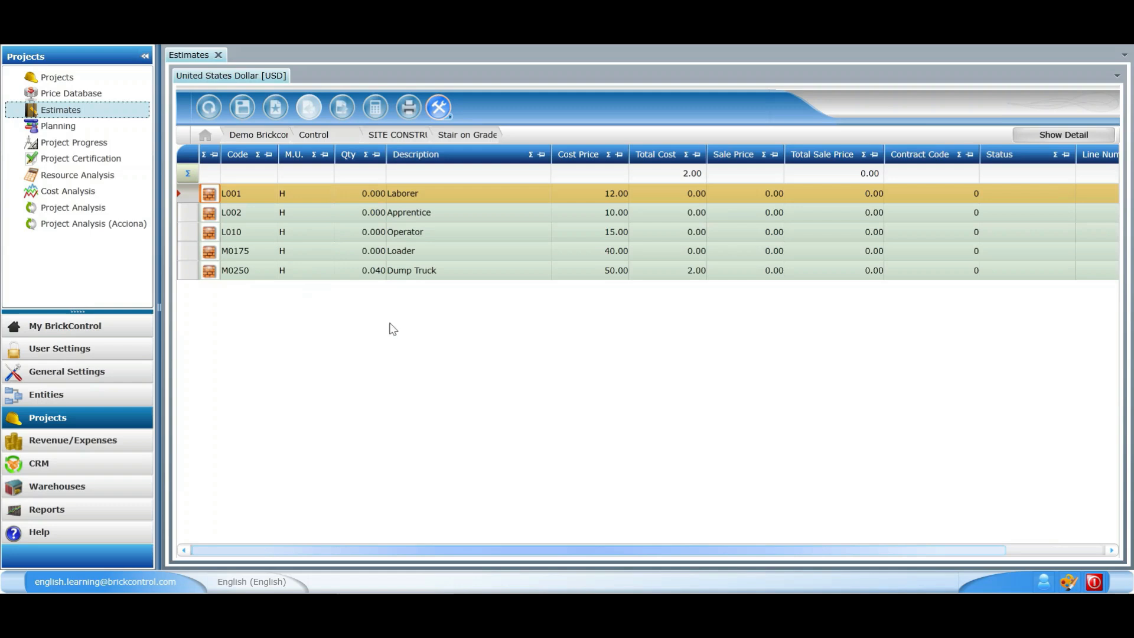
left_click(419, 137)
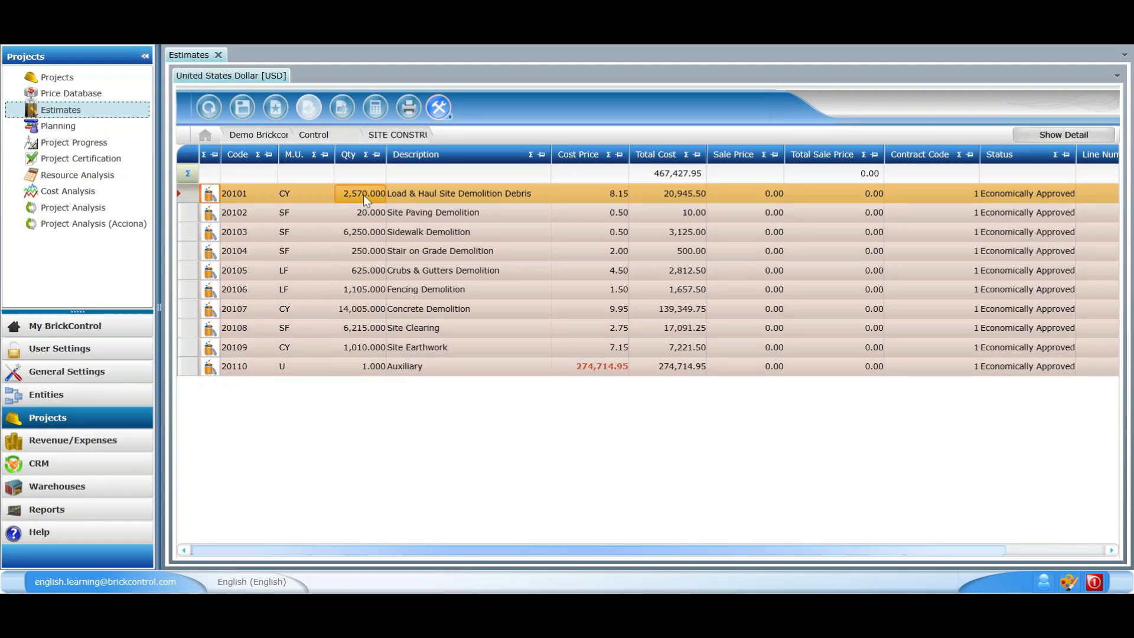
left_click(349, 134)
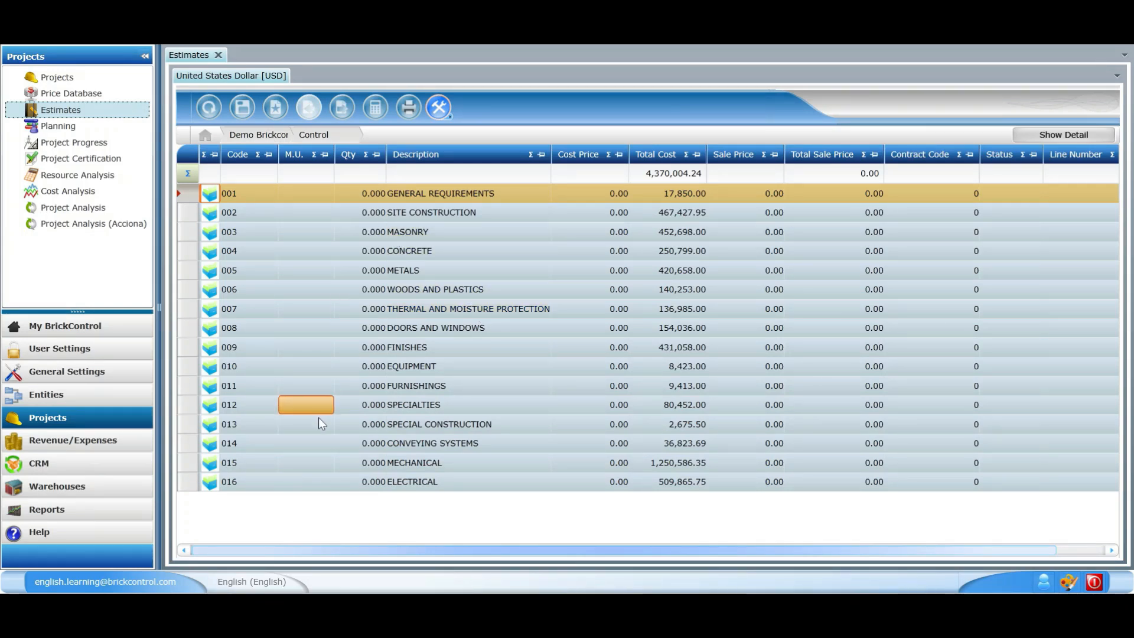
Add a new division described as PAINT to the Control estimate
right_click(313, 513)
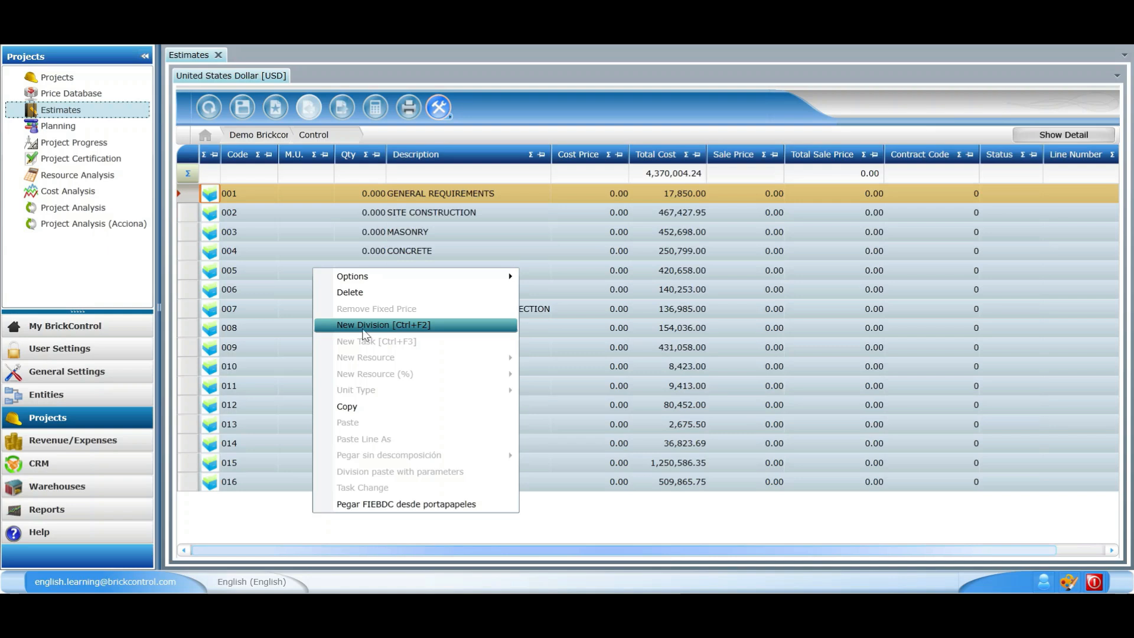
left_click(363, 332)
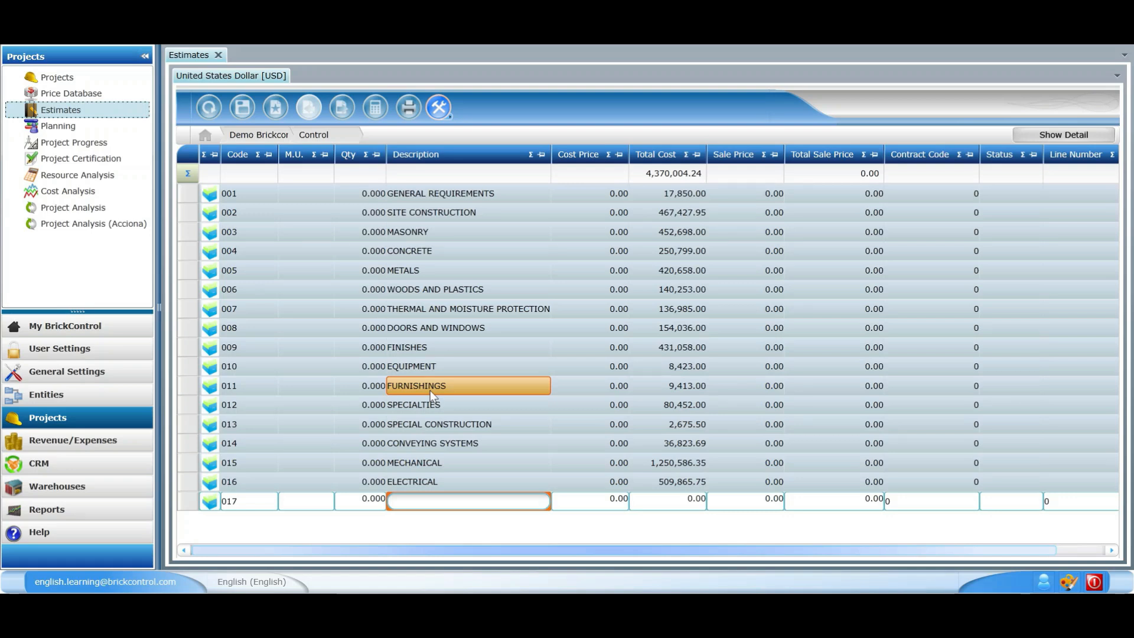
type("PAINT")
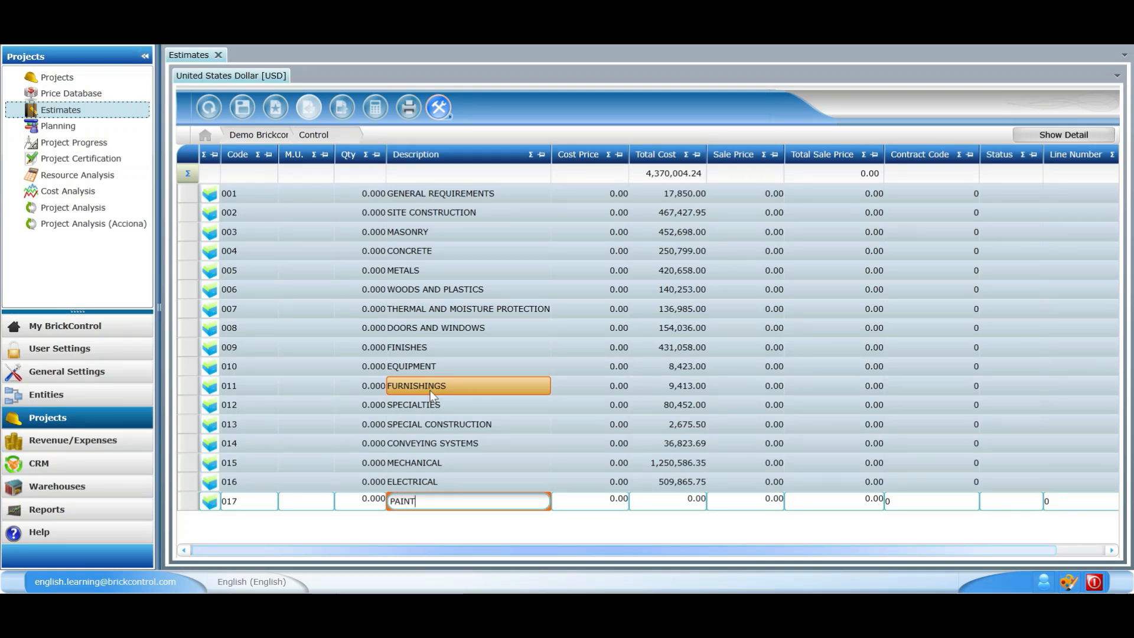
key("Return")
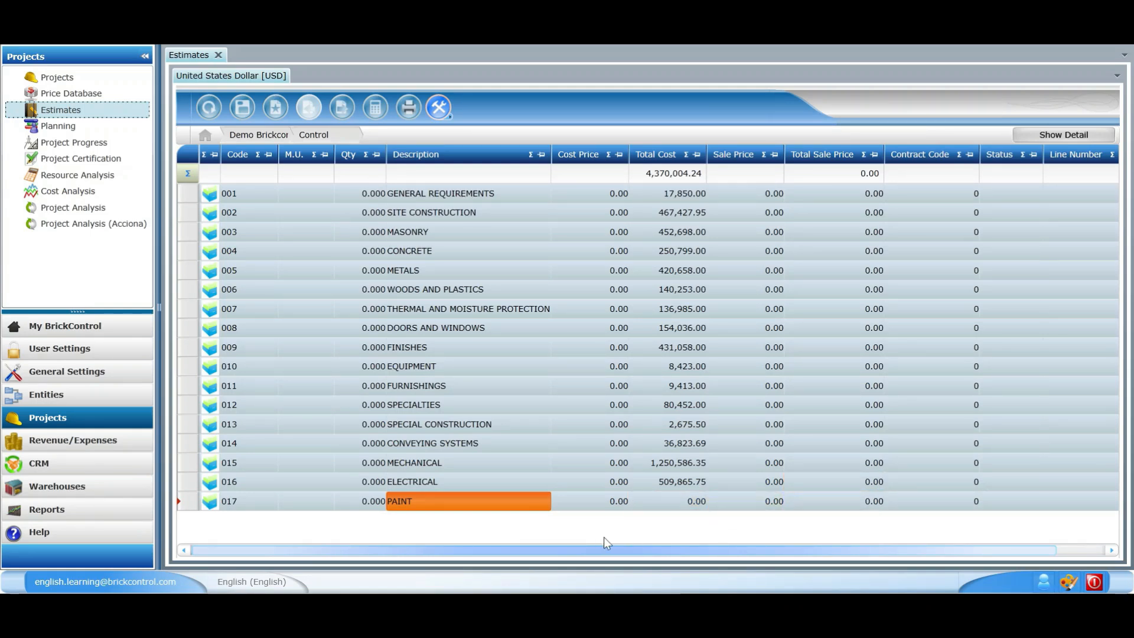
Open the PAINT division and add a subdivision described as INDOOR PAINT
left_click(444, 501)
double_click(444, 502)
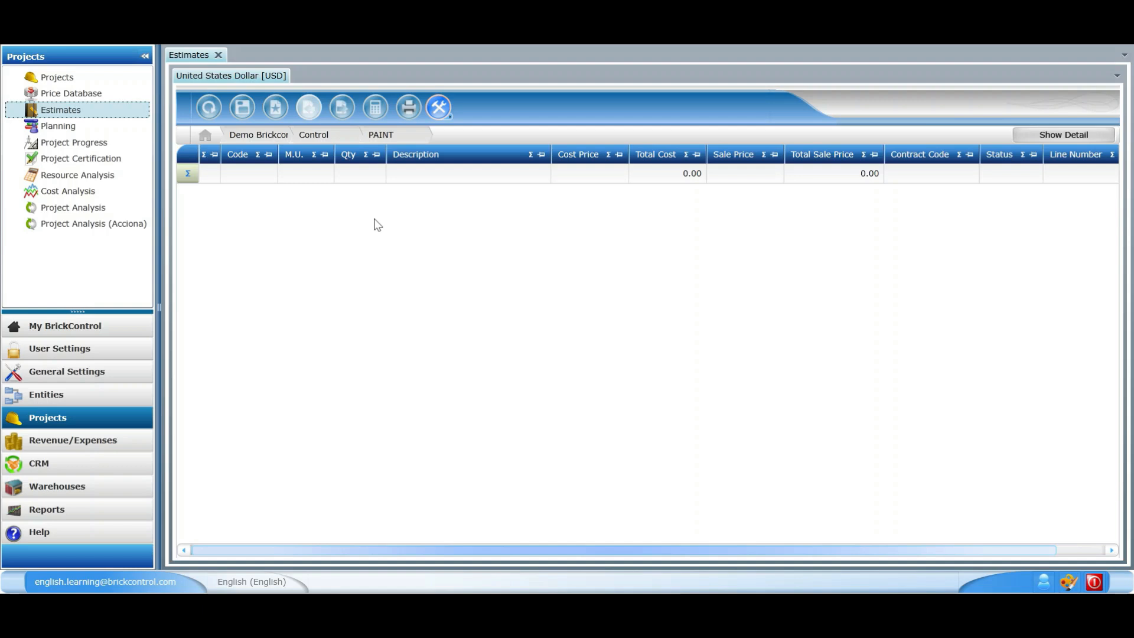
right_click(374, 220)
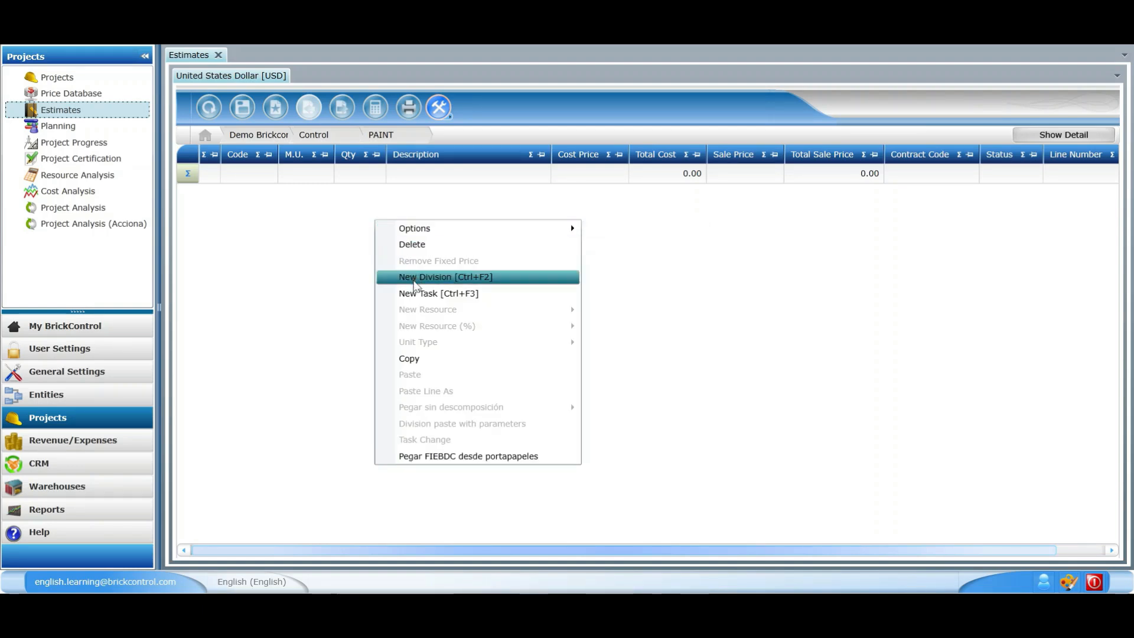
left_click(512, 279)
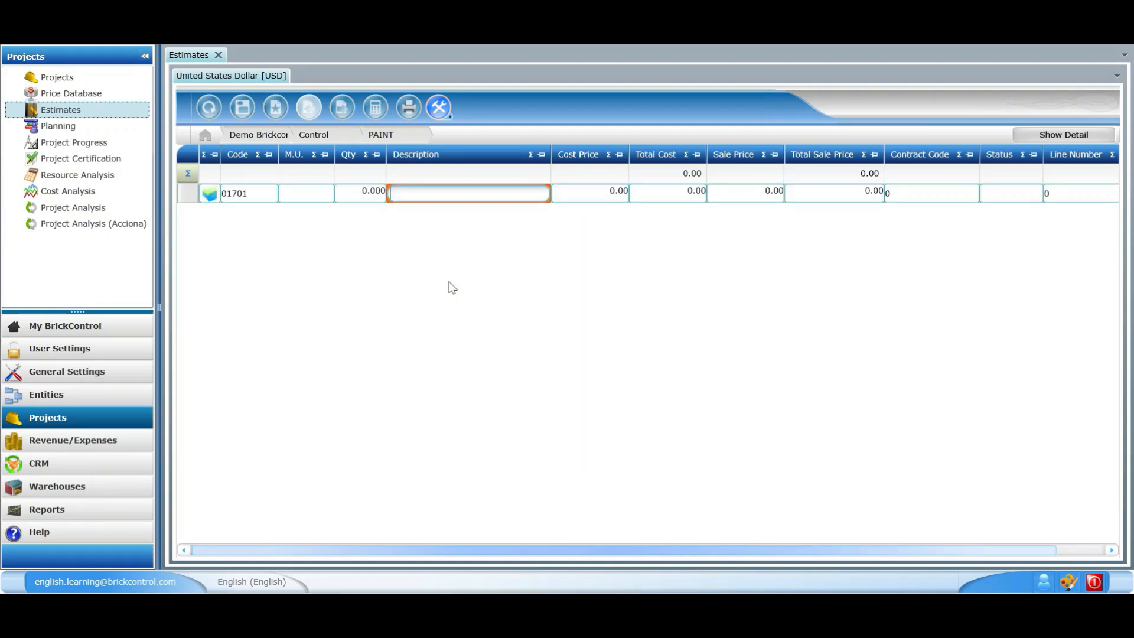
type("INDOOR PAINT")
key("Return")
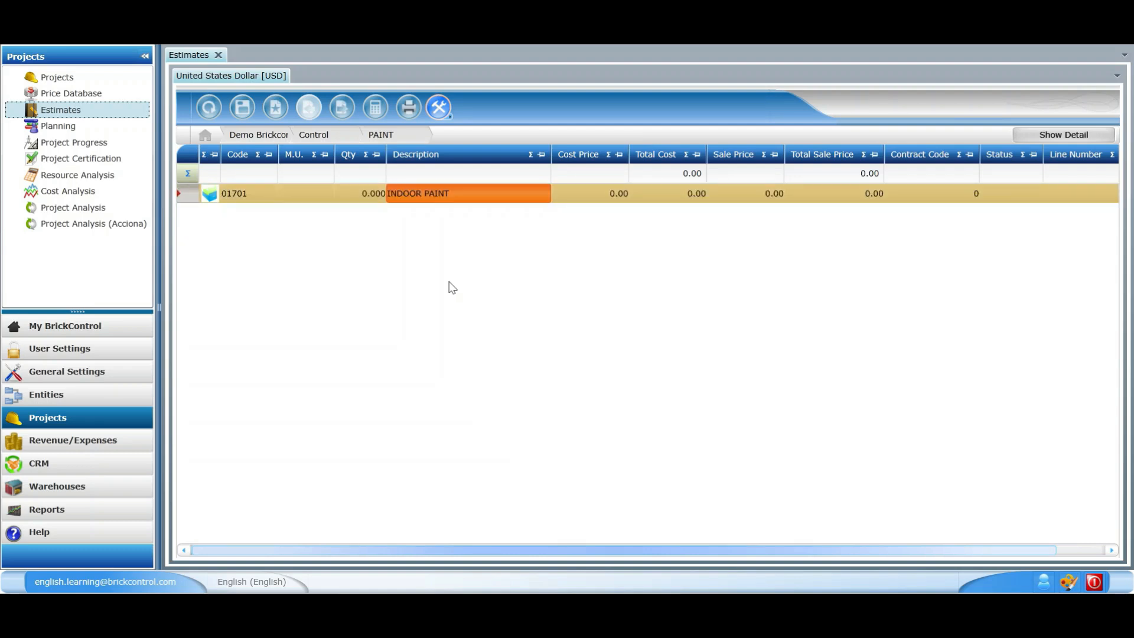
Add a second subdivision described as OUTDOOR PAINT to the PAINT division
right_click(452, 288)
key("Down")
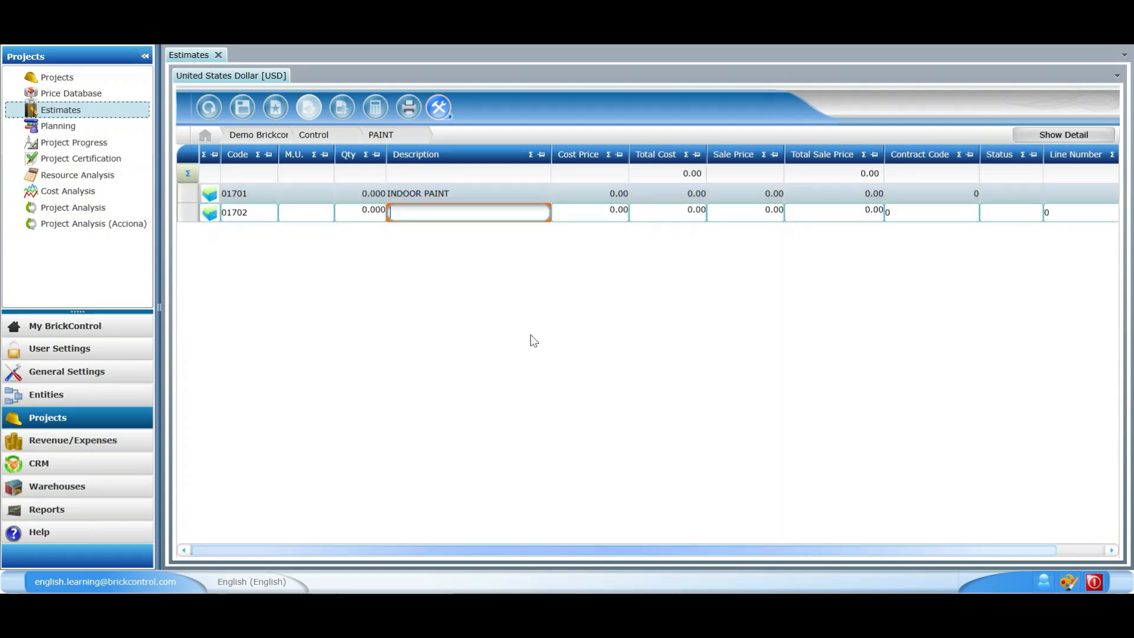
type("OUTDOOR PAINT")
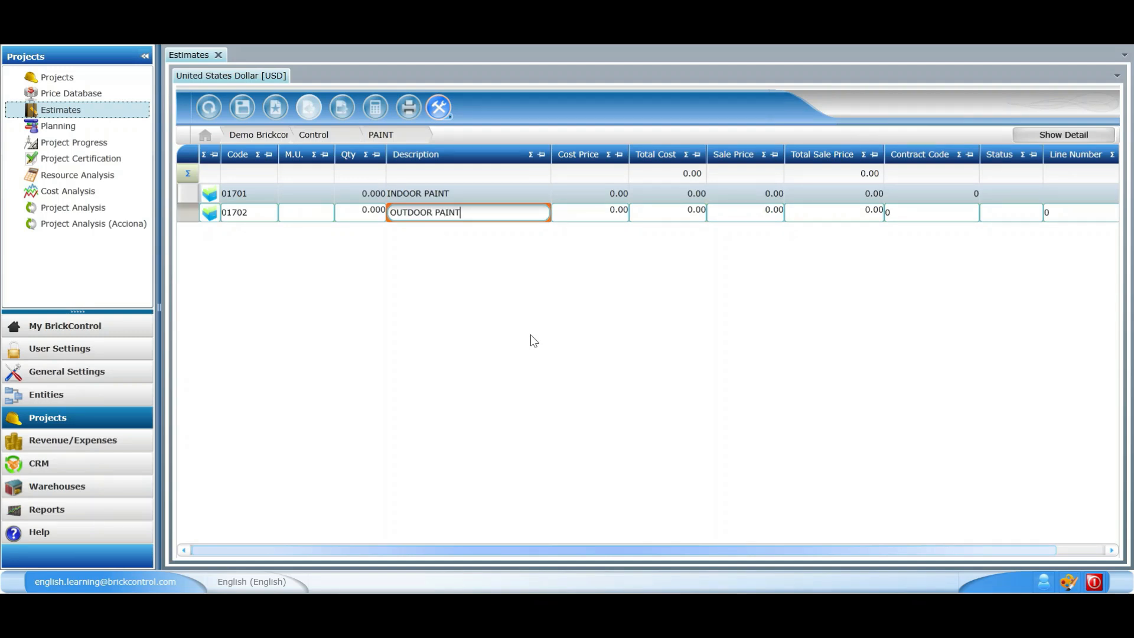
key("Return")
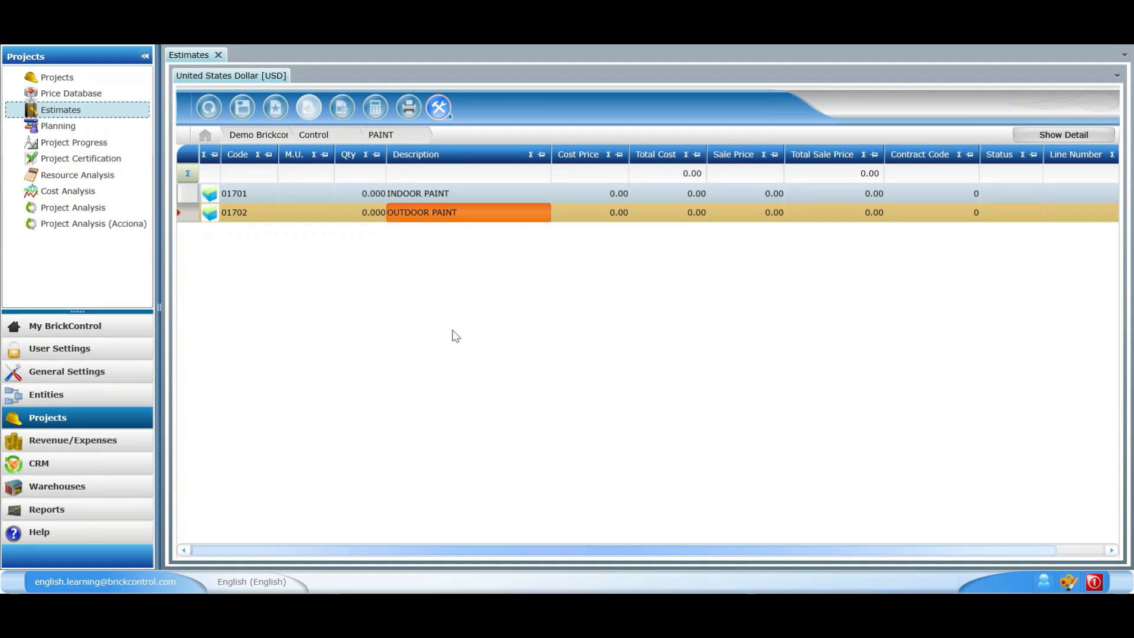
Open the INDOOR PAINT subdivision of the Control estimate's PAINT division
double_click(393, 194)
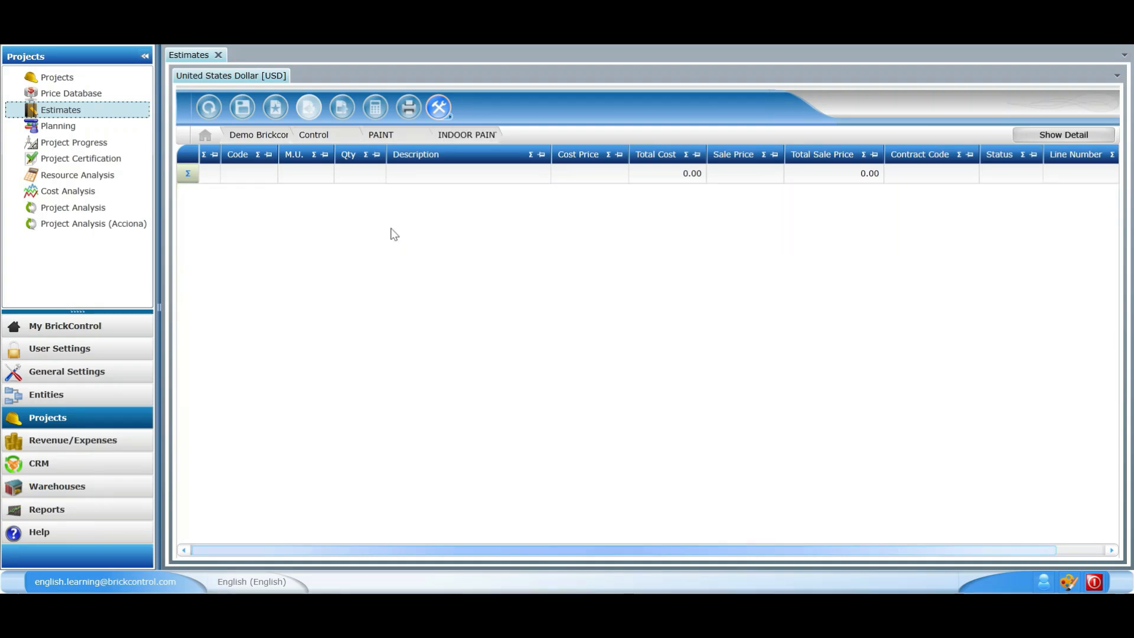
right_click(347, 237)
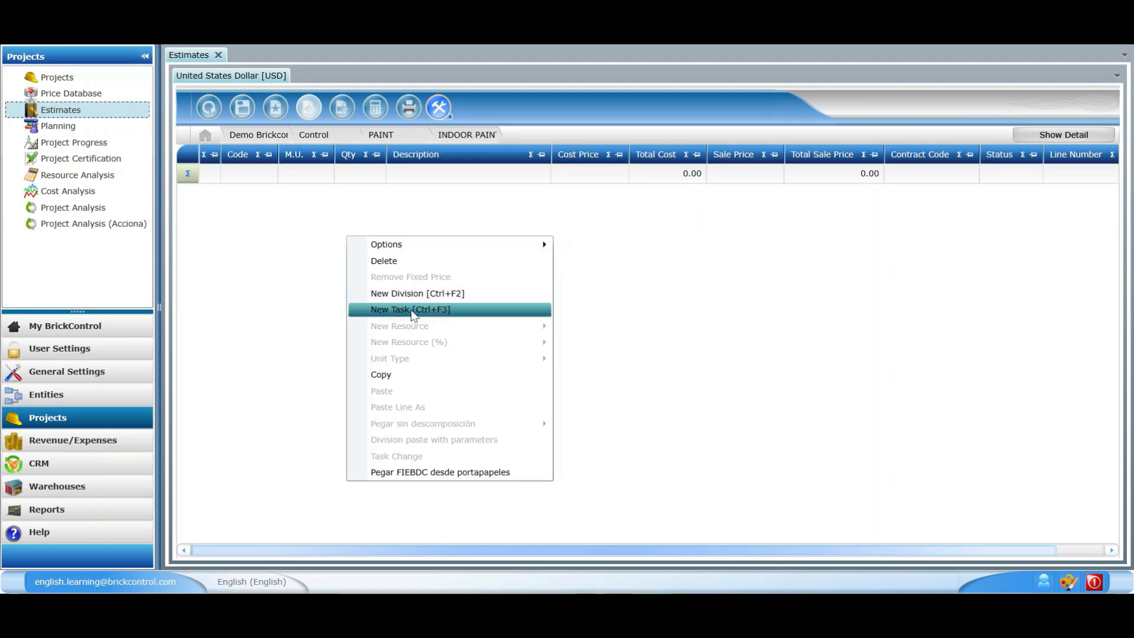
left_click(316, 305)
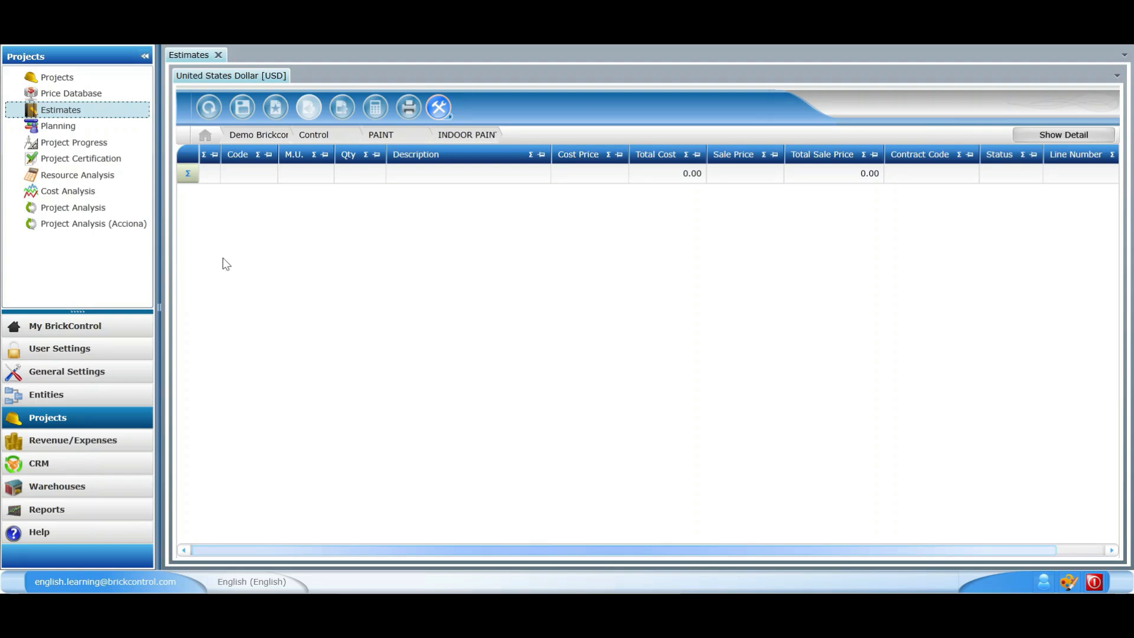
Copy the Kitchen paint and Living room paint tasks from the PAINT division of the Reference Database in the price databases
left_click(104, 96)
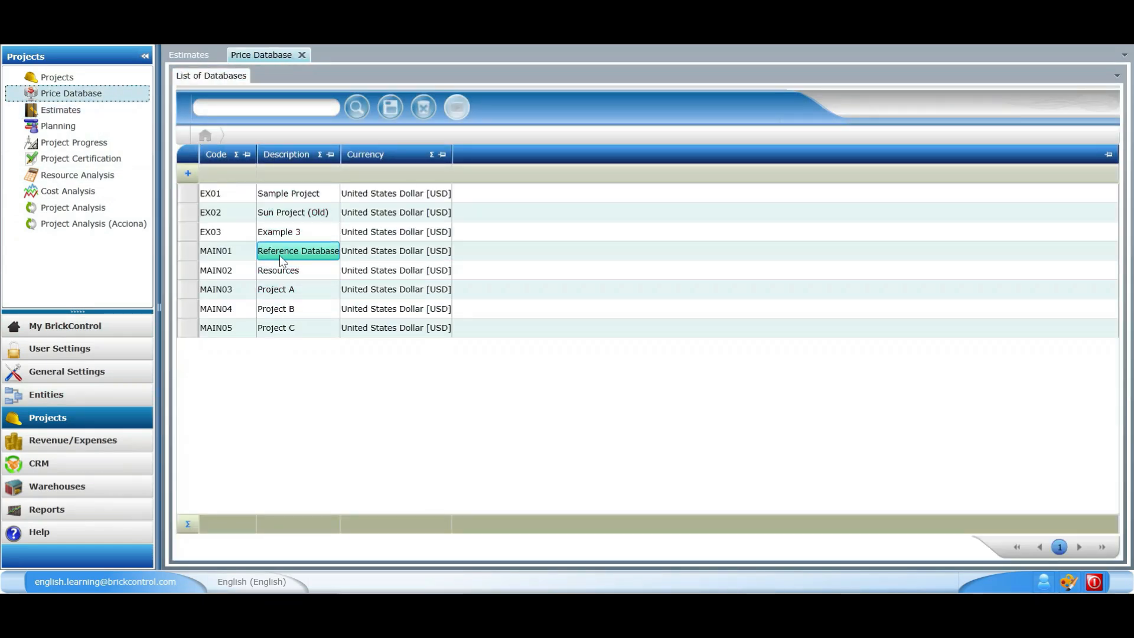
double_click(278, 250)
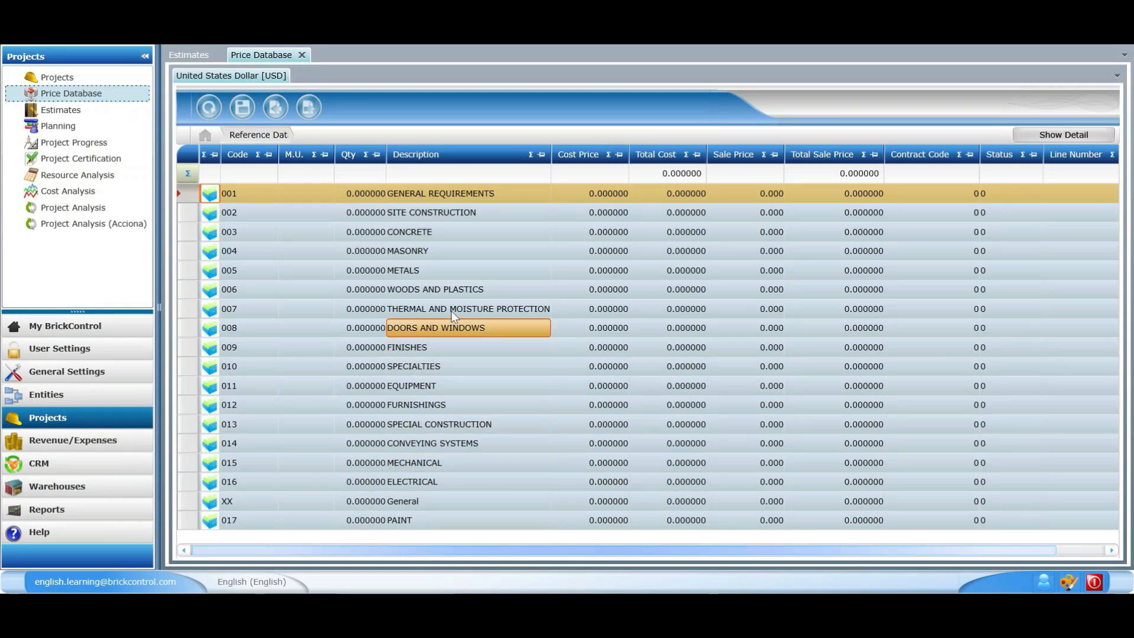
double_click(467, 481)
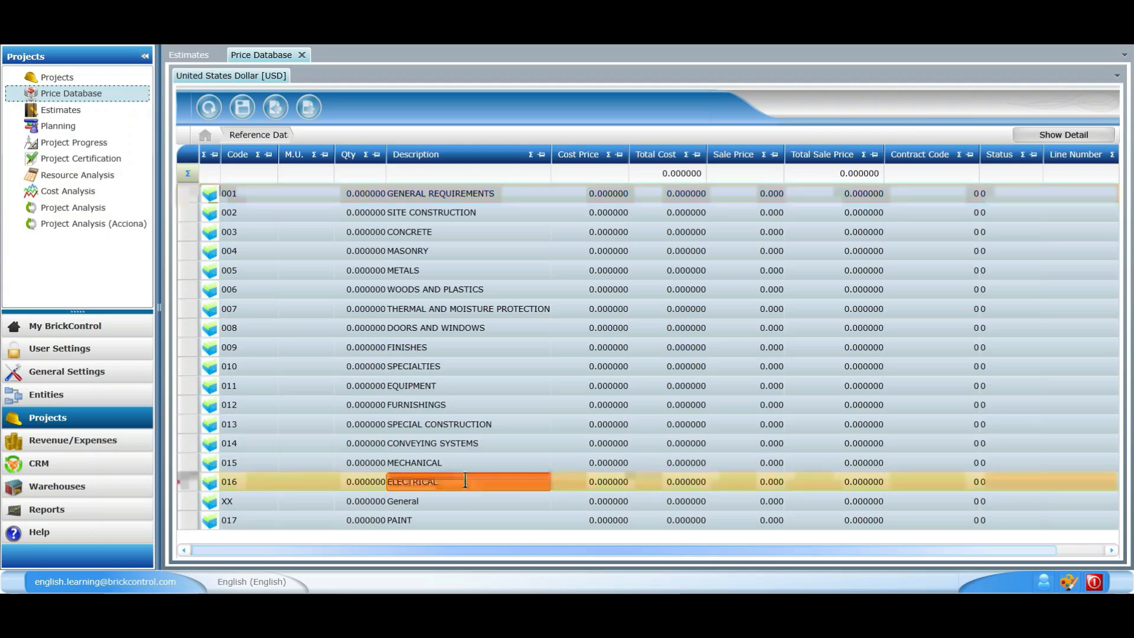
left_click(263, 135)
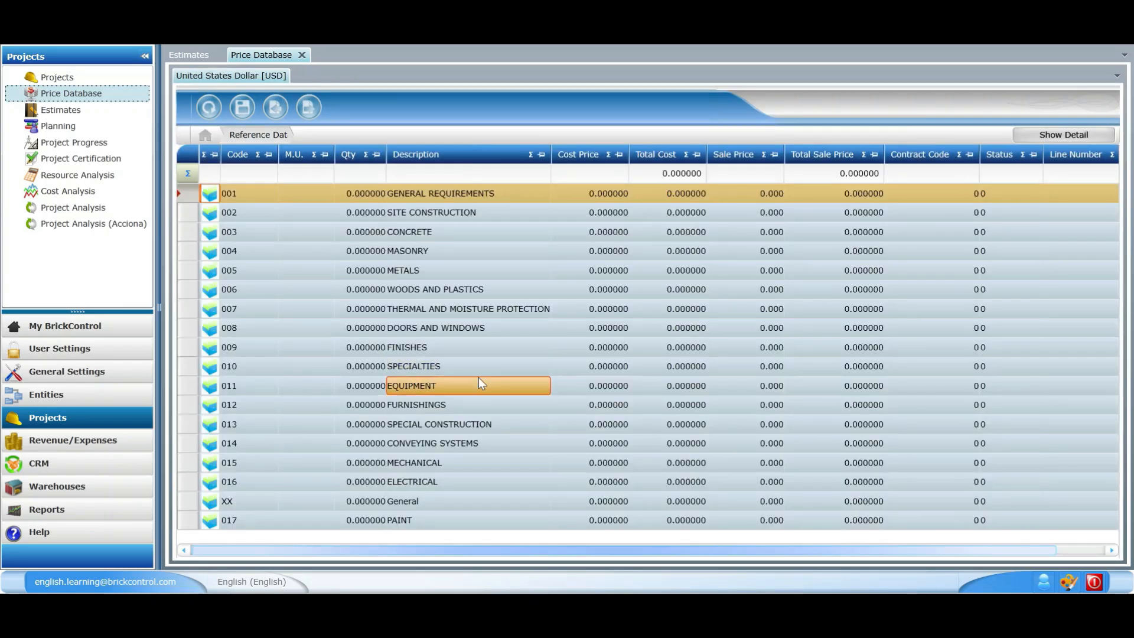
double_click(438, 517)
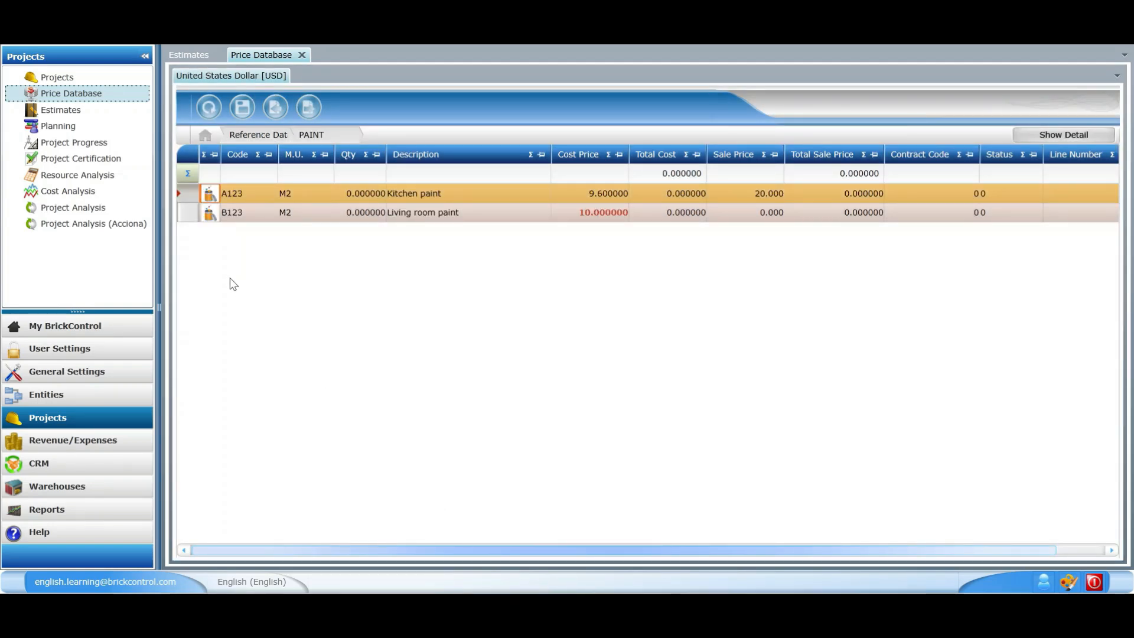
left_click(193, 215)
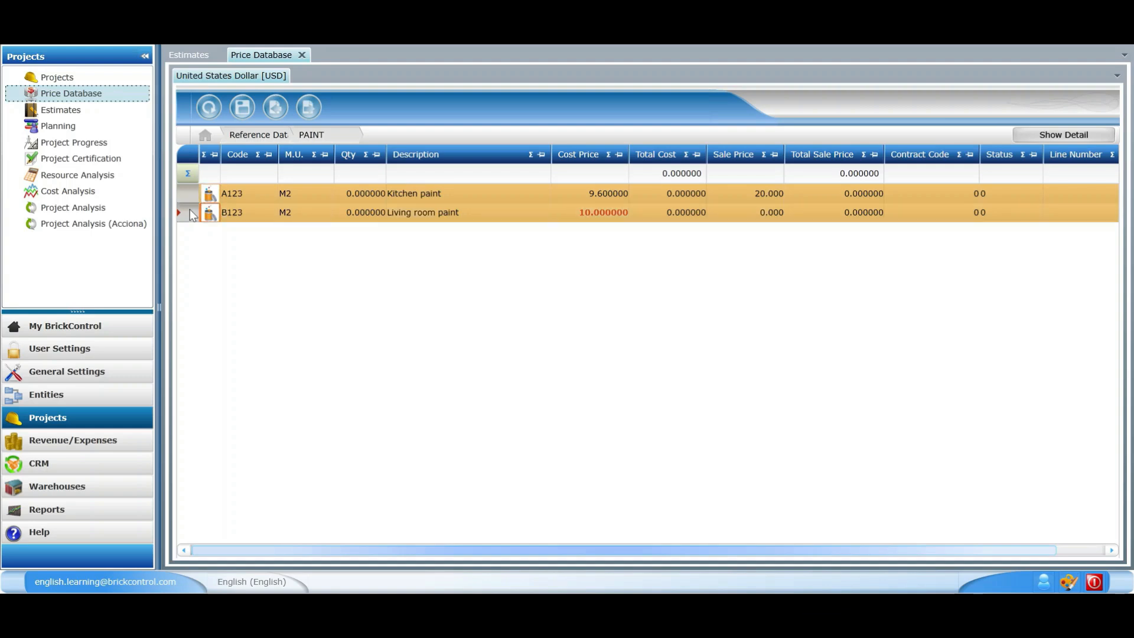
right_click(429, 198)
left_click(471, 332)
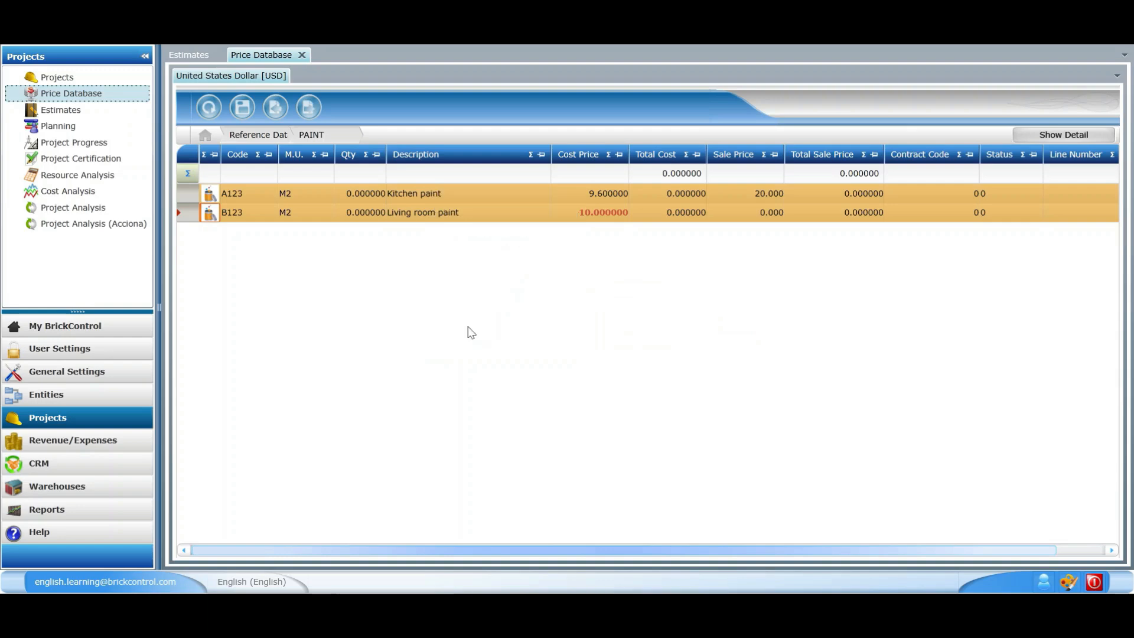
Paste the copied paint tasks, including their measurements, into the estimate's INDOOR PAINT subdivision
left_click(188, 54)
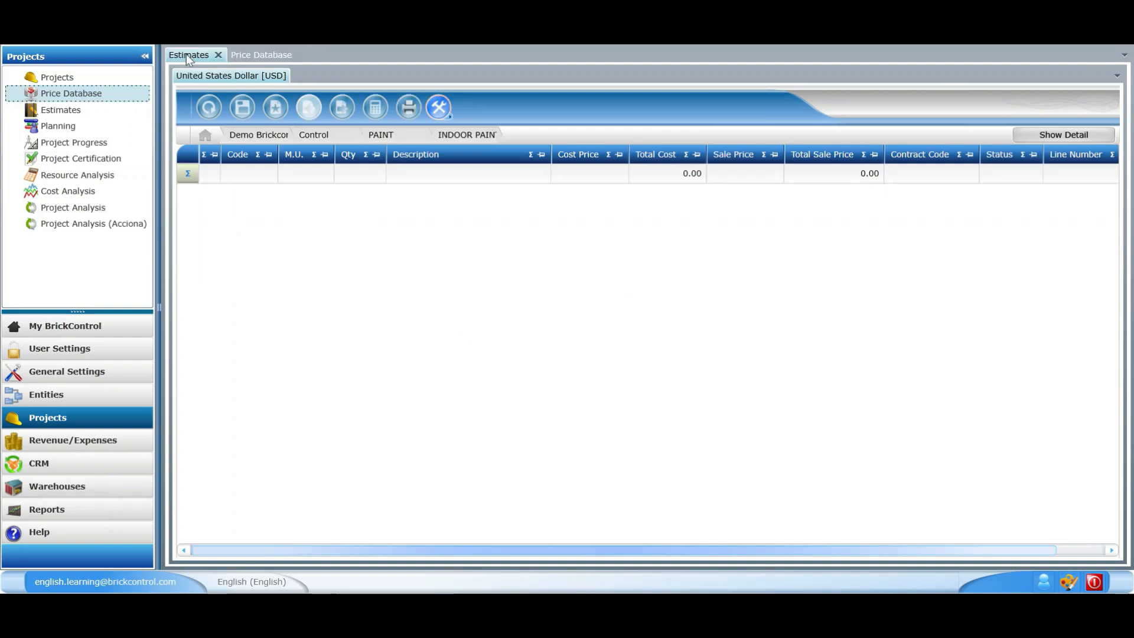
right_click(417, 206)
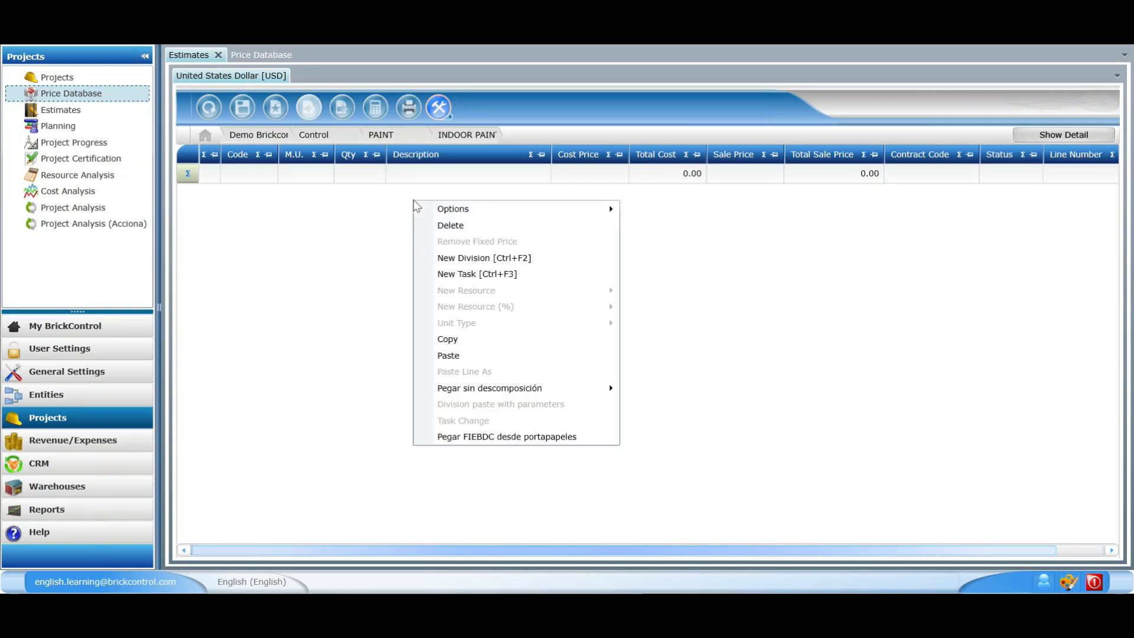
left_click(474, 355)
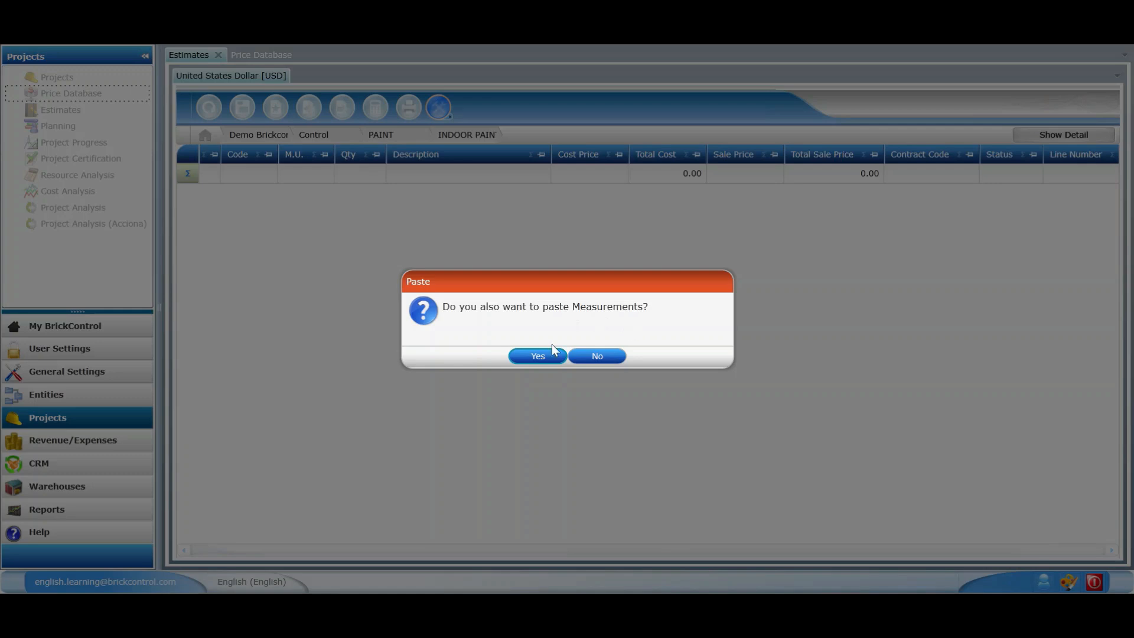
left_click(519, 356)
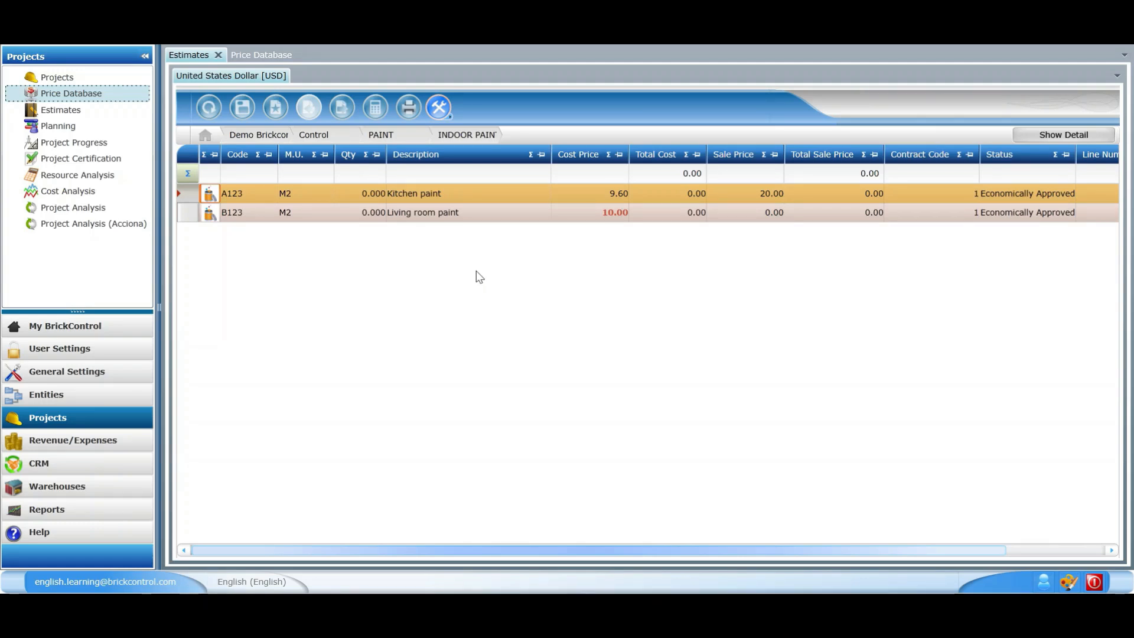
right_click(416, 240)
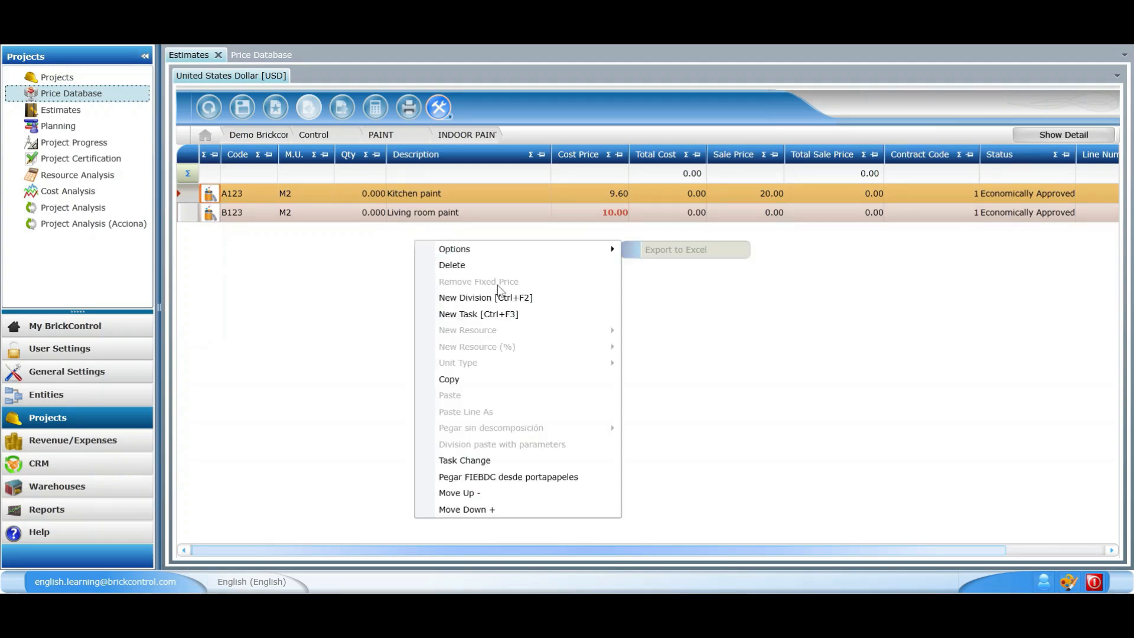
left_click(665, 303)
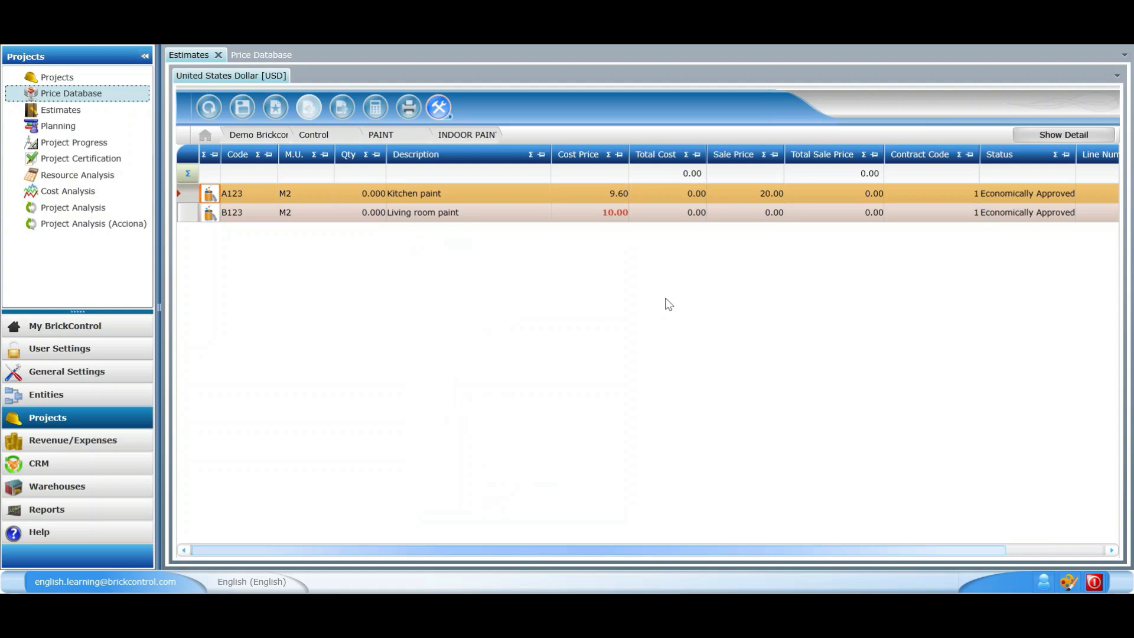
left_click(427, 200)
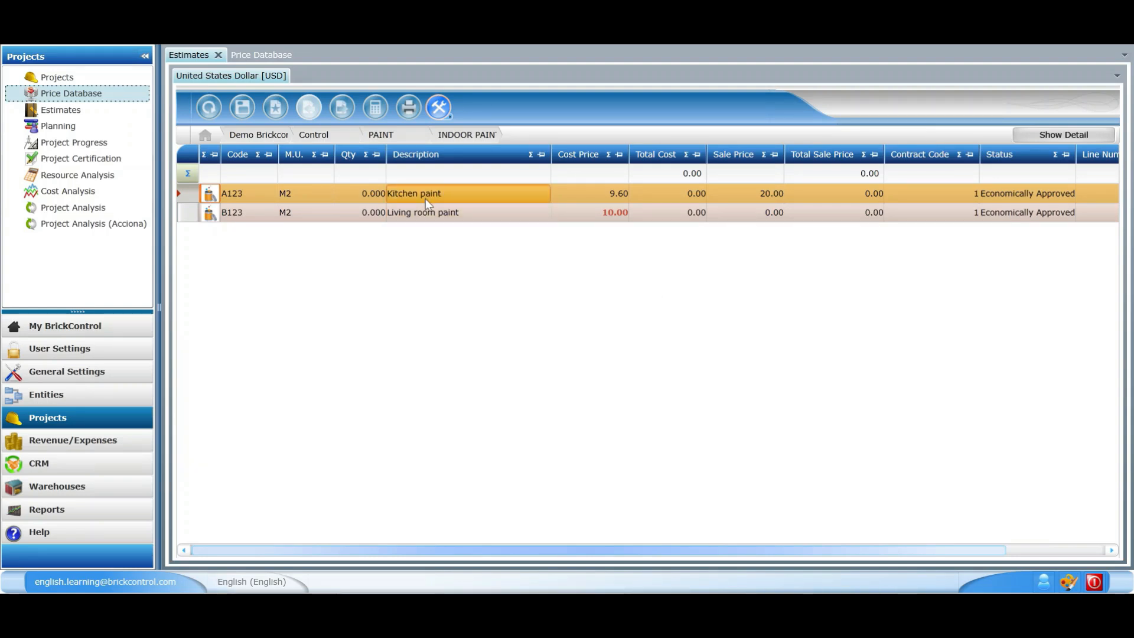
Examine the resources of the Kitchen paint task in the Reference Database and return to the estimate
left_click(275, 57)
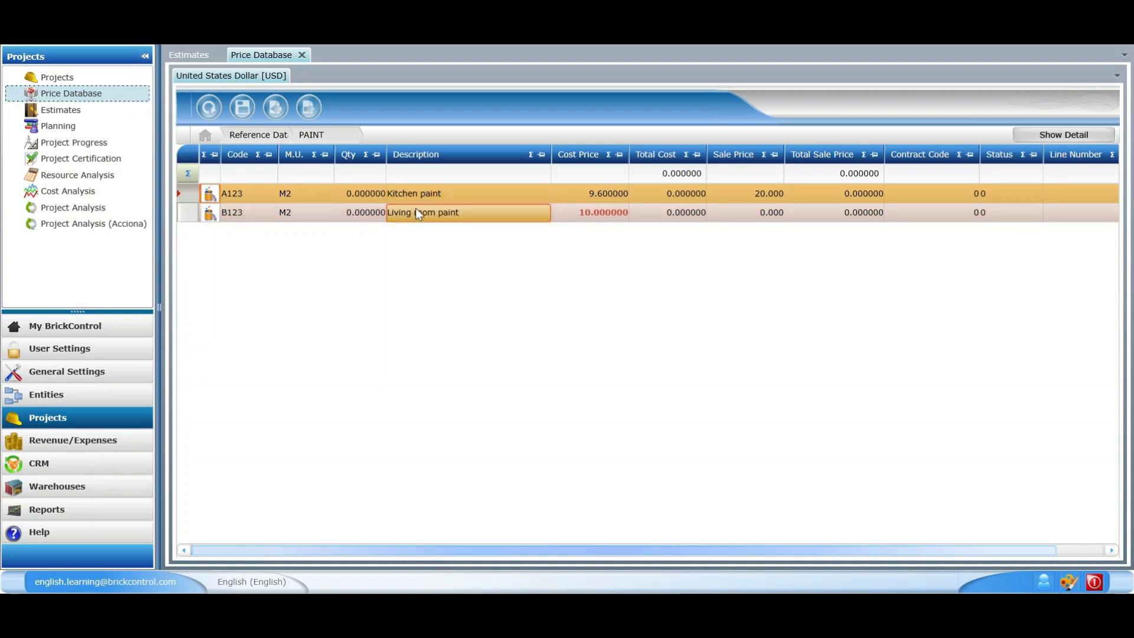
double_click(430, 189)
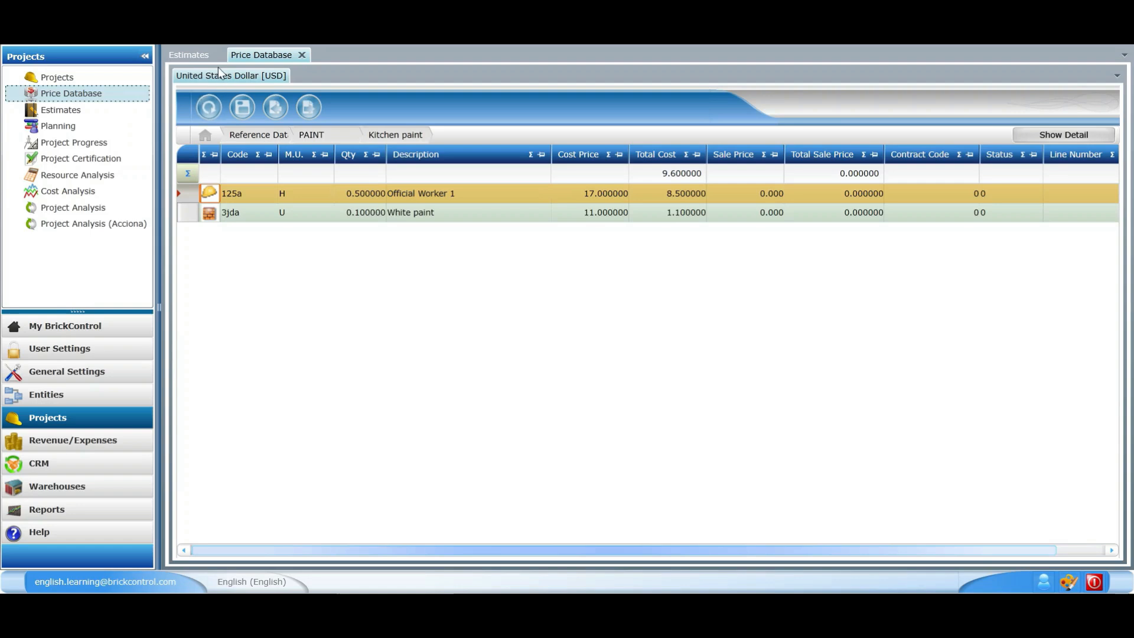
left_click(191, 56)
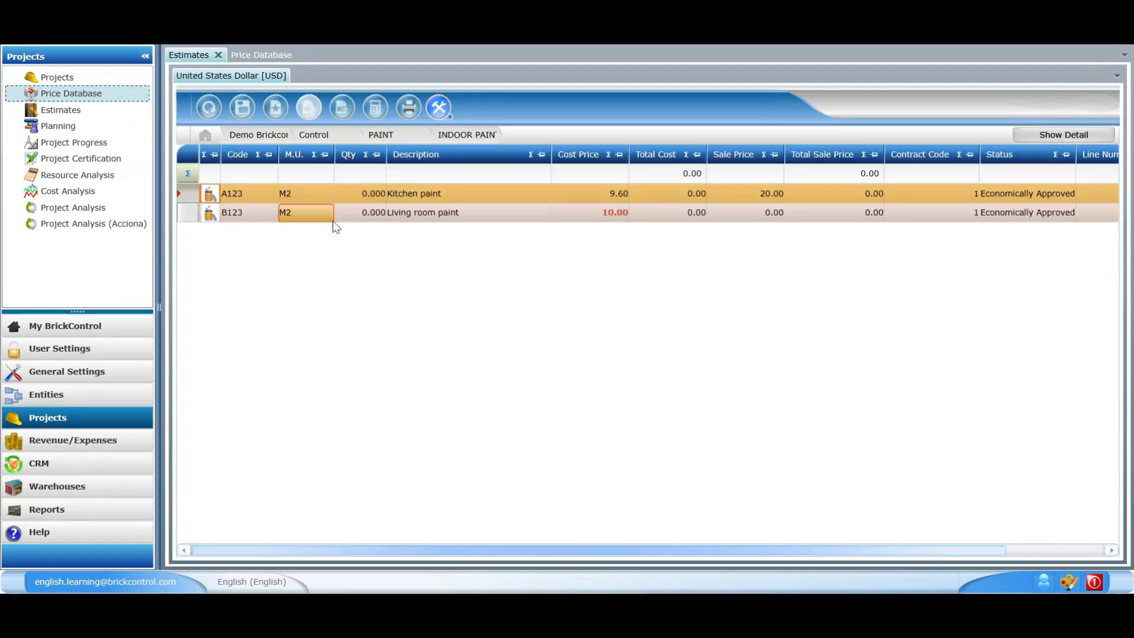
Open the estimate's Kitchen paint task and add Yellow paint as a new material resource, searching the price databases for PAINT
double_click(411, 203)
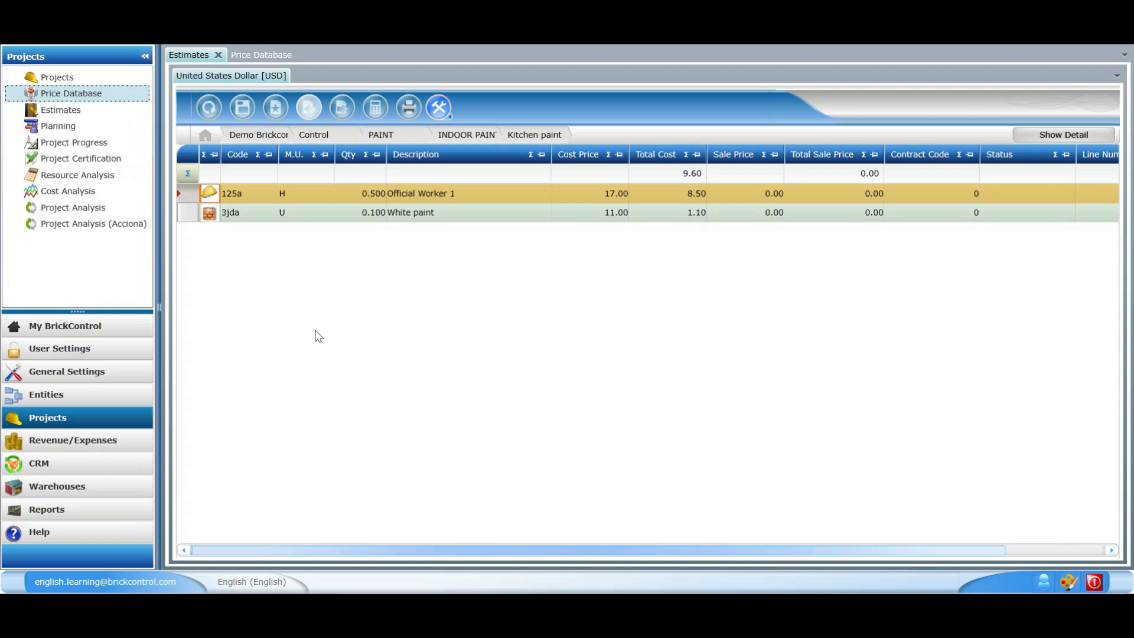
right_click(319, 287)
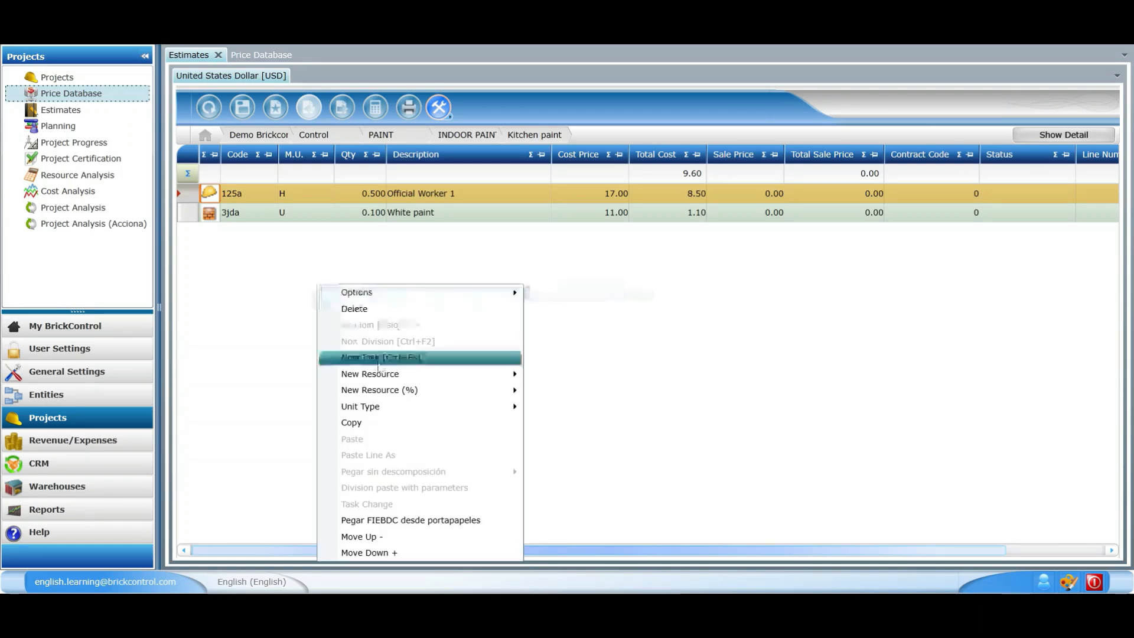
mouse_move(403, 377)
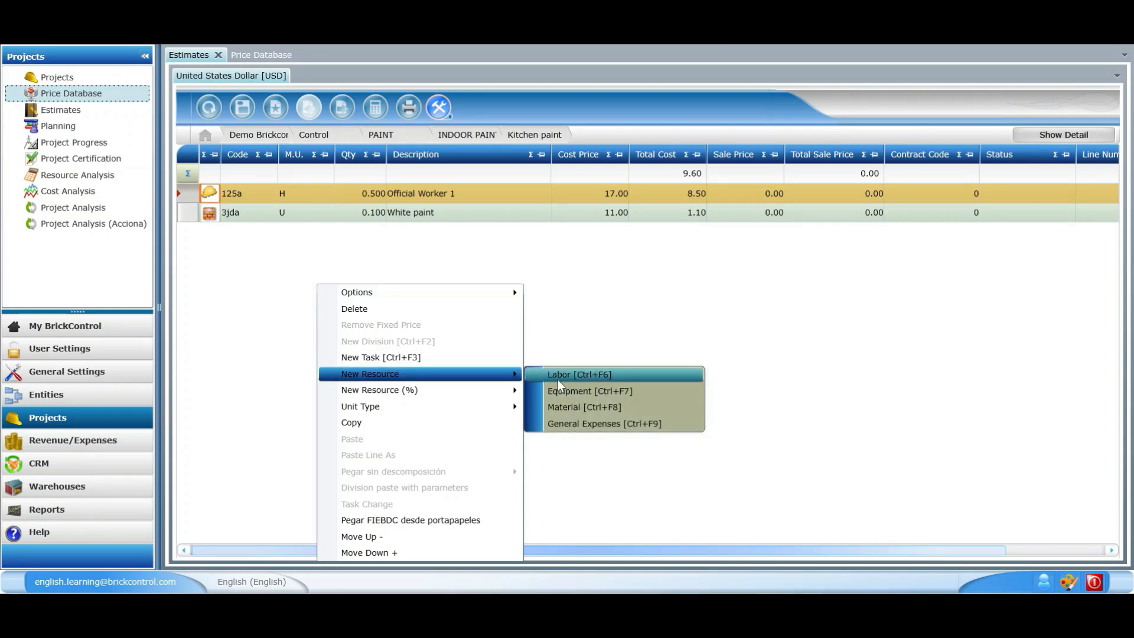
left_click(569, 408)
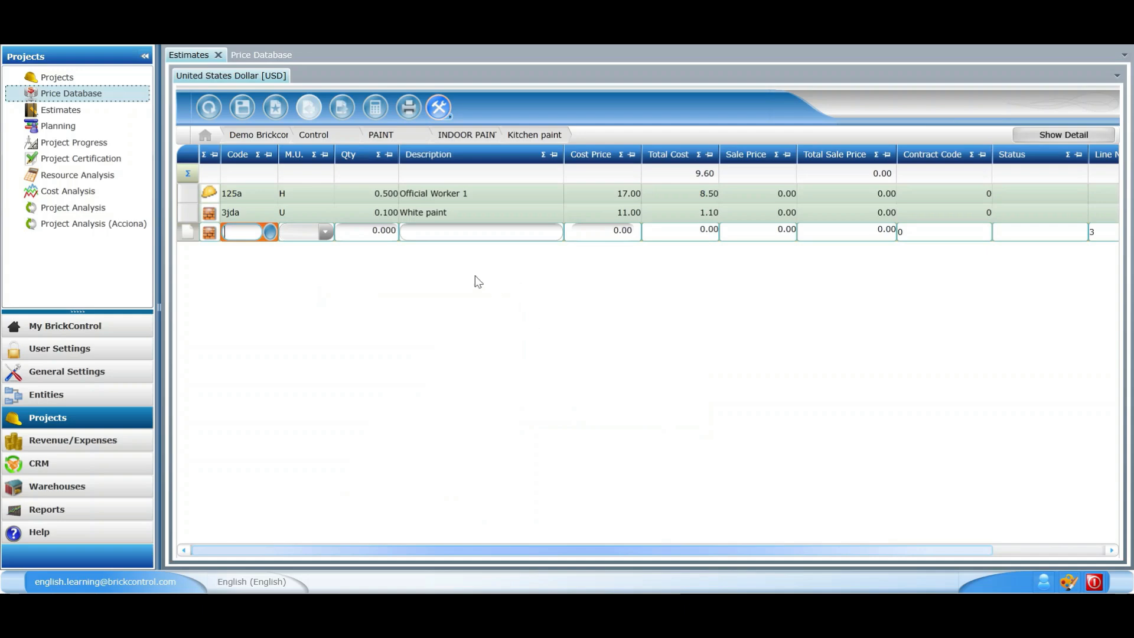
left_click(271, 234)
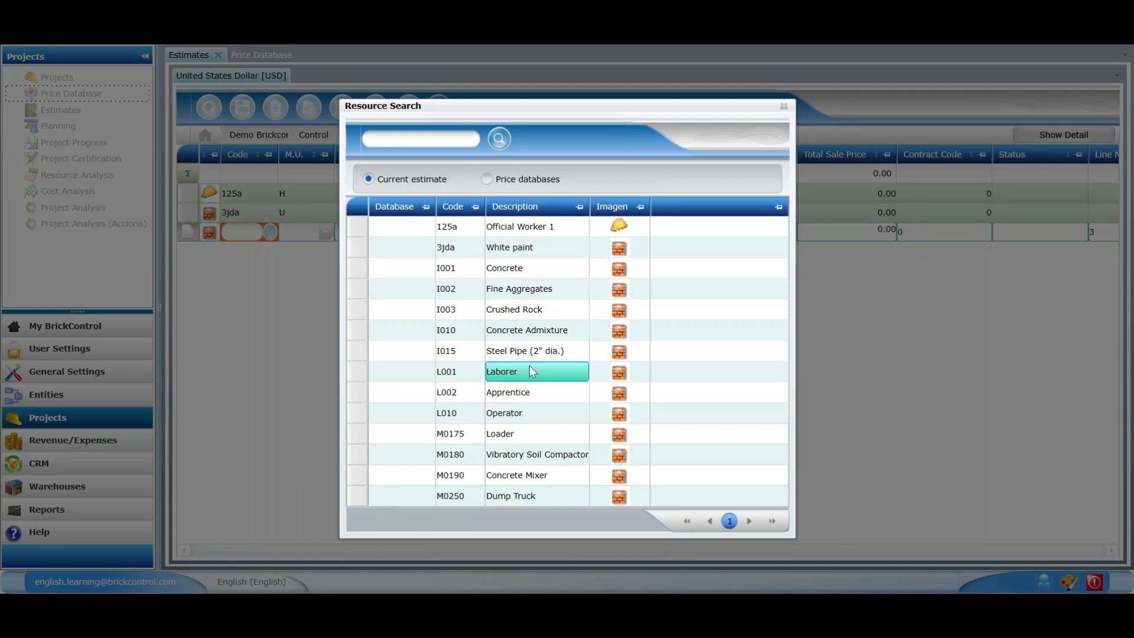
left_click(490, 181)
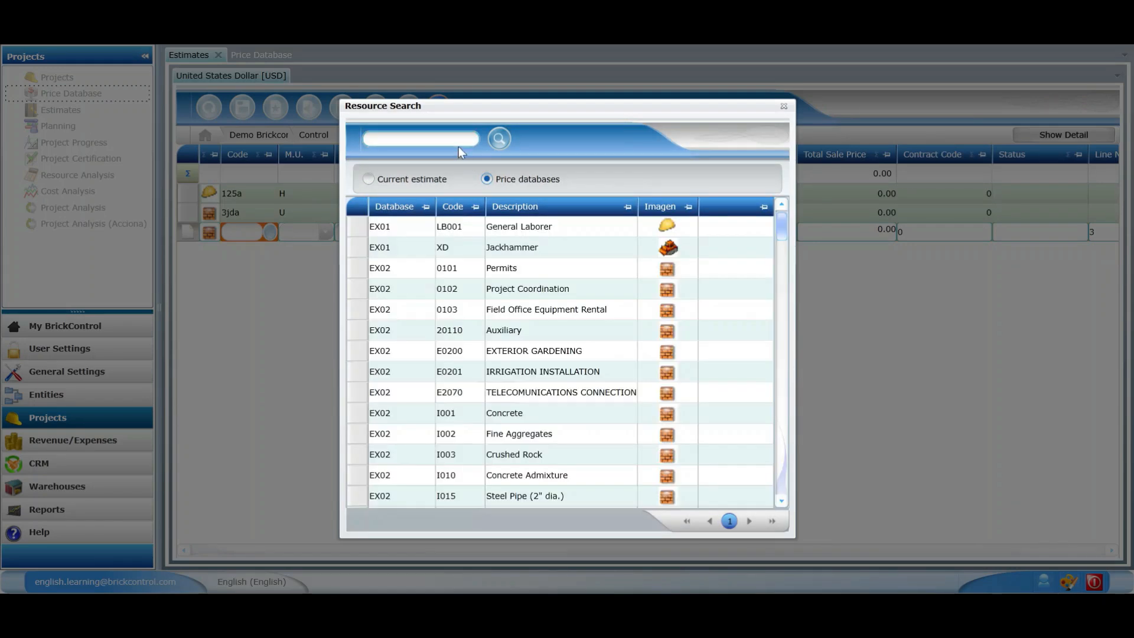
type("PAINT")
left_click(500, 138)
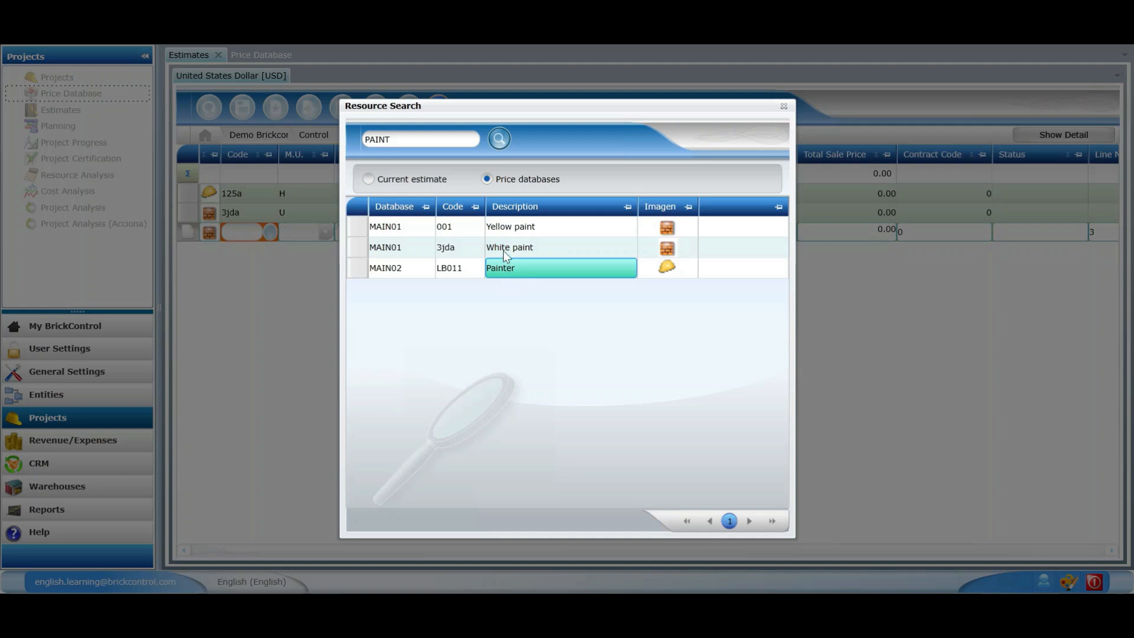
double_click(503, 231)
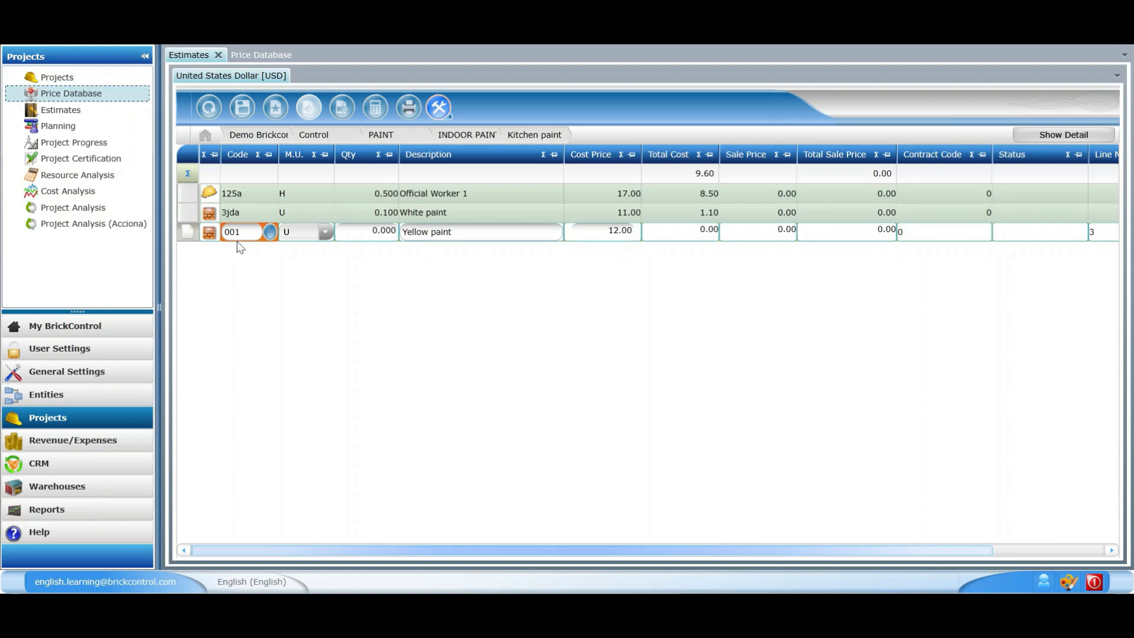
Set the quantity of the Yellow paint resource to 0.075 and save the new line
left_click(382, 234)
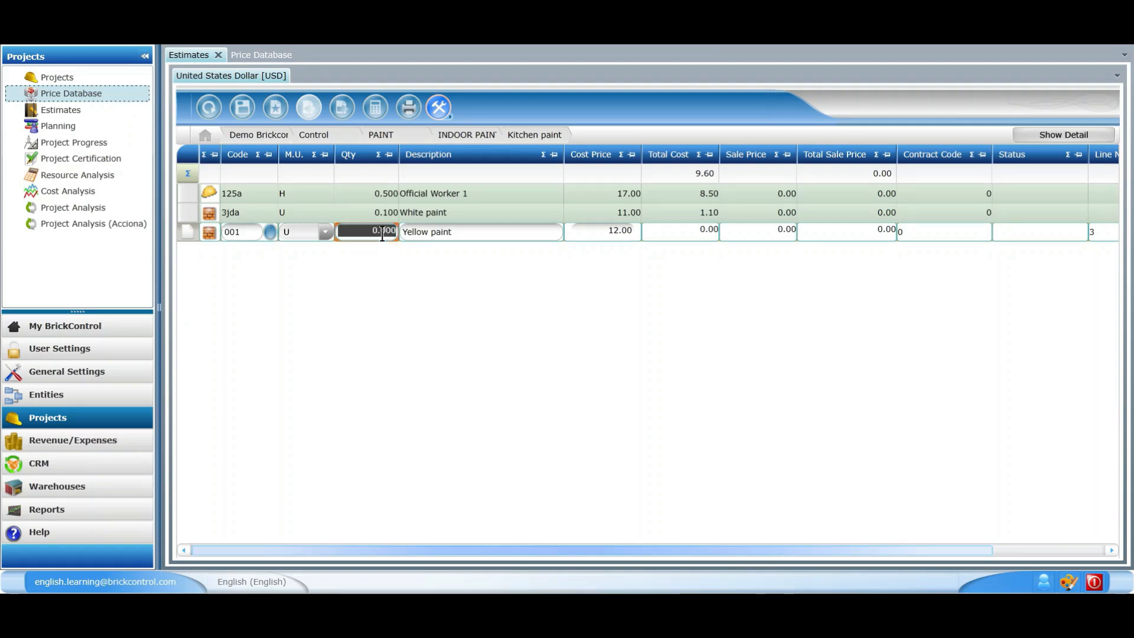
type("0.075")
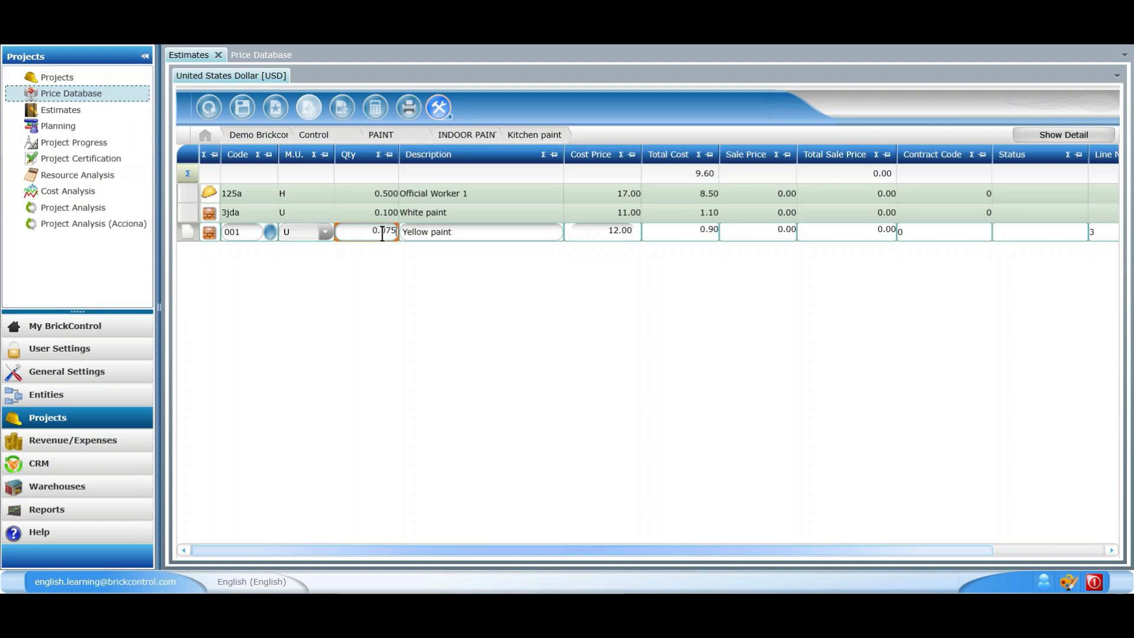
key("Return")
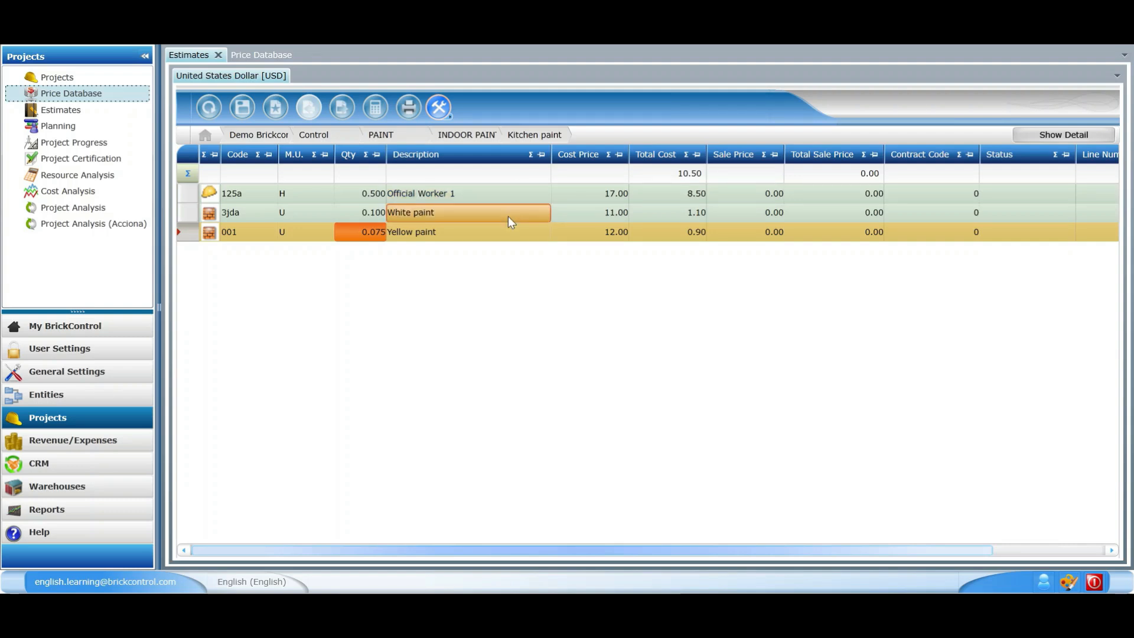
Add Assistant as a new labor resource of the Kitchen paint task, searching the current estimate for ASSIS
right_click(447, 285)
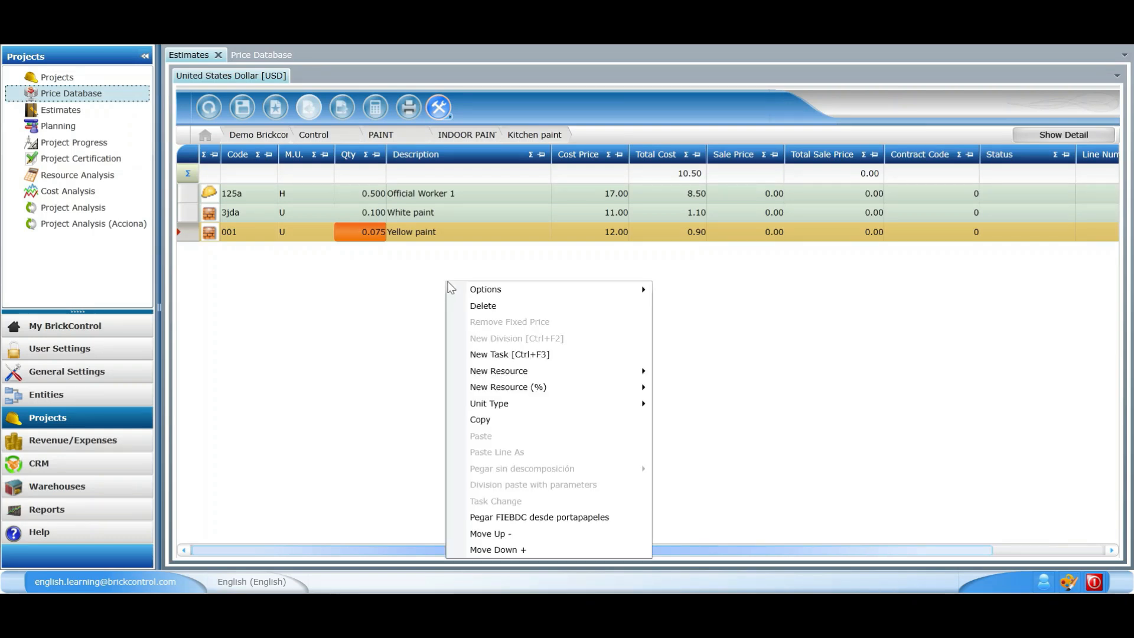
mouse_move(496, 372)
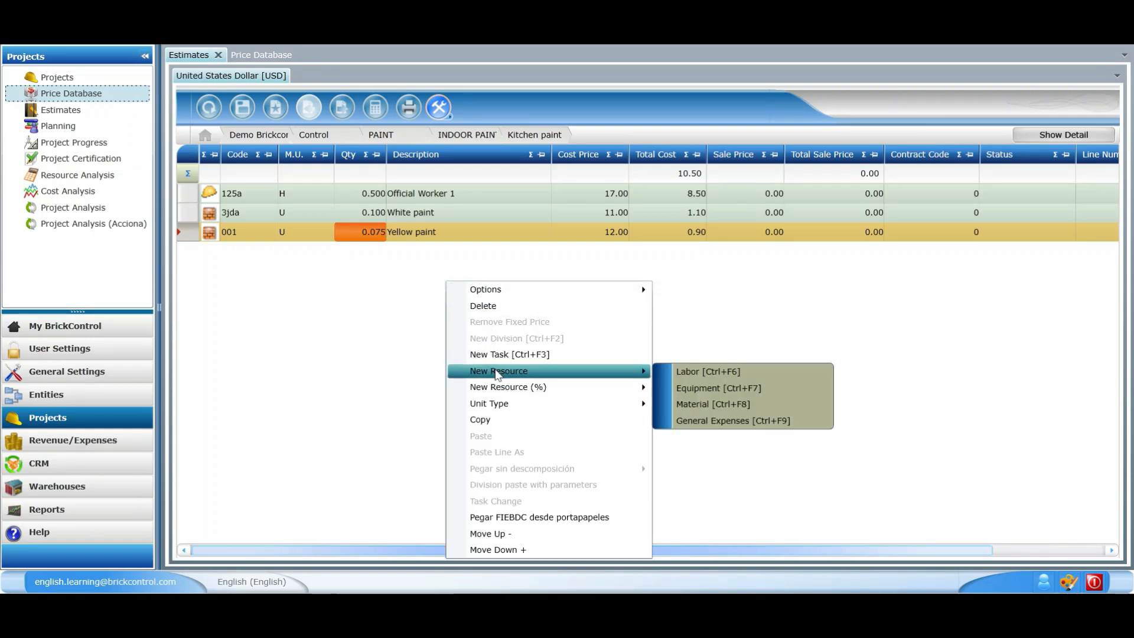
left_click(674, 371)
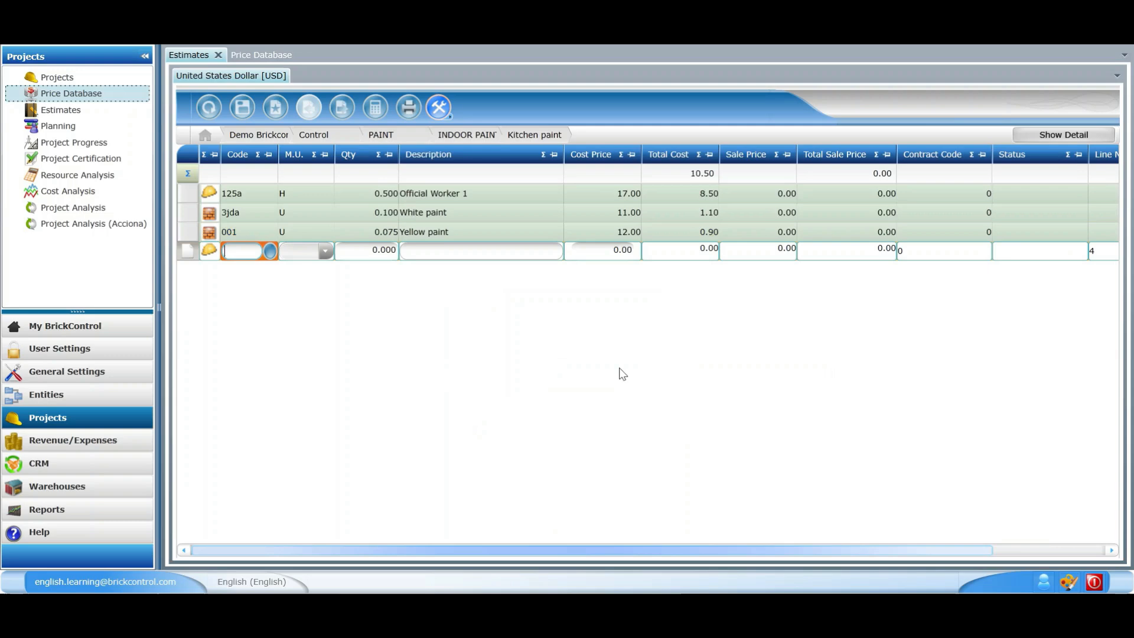
left_click(269, 252)
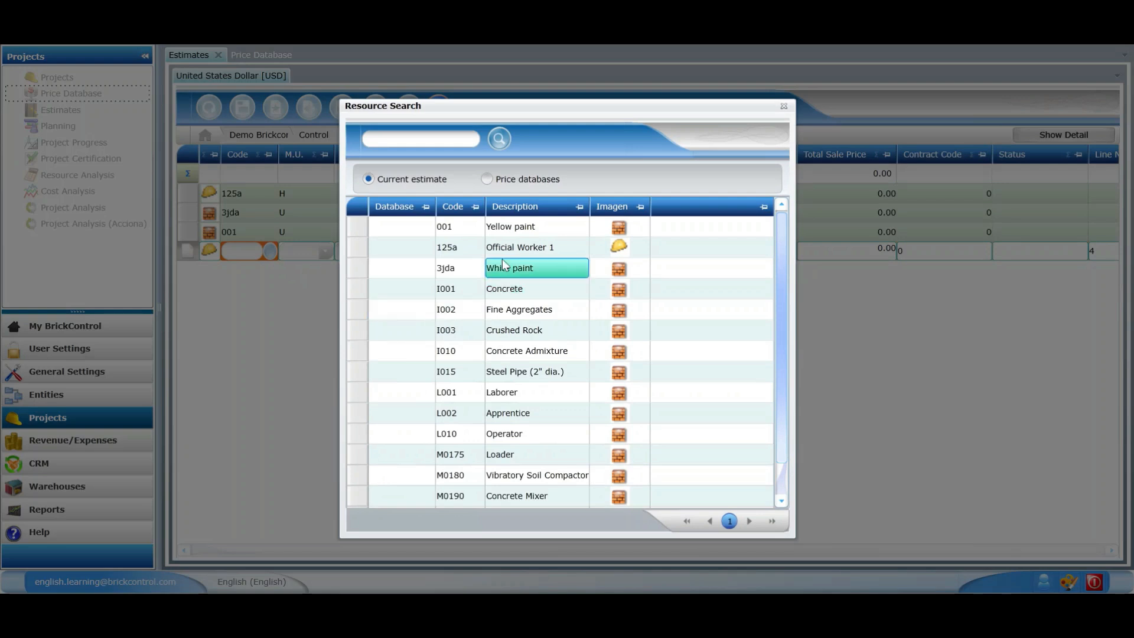
left_click(490, 178)
left_click(366, 180)
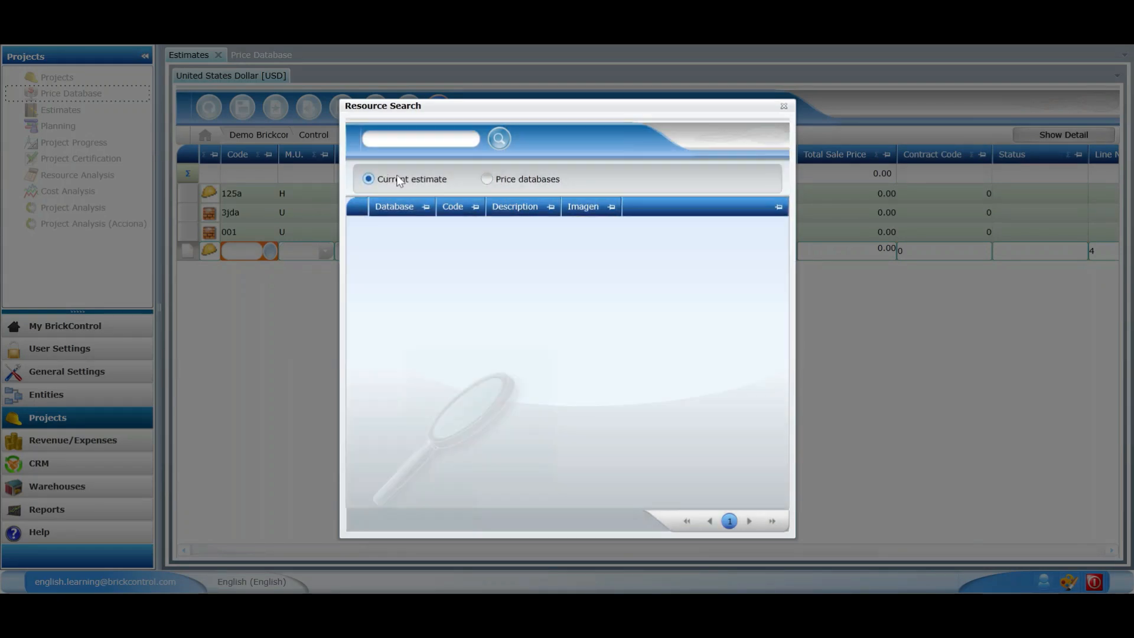
left_click(446, 139)
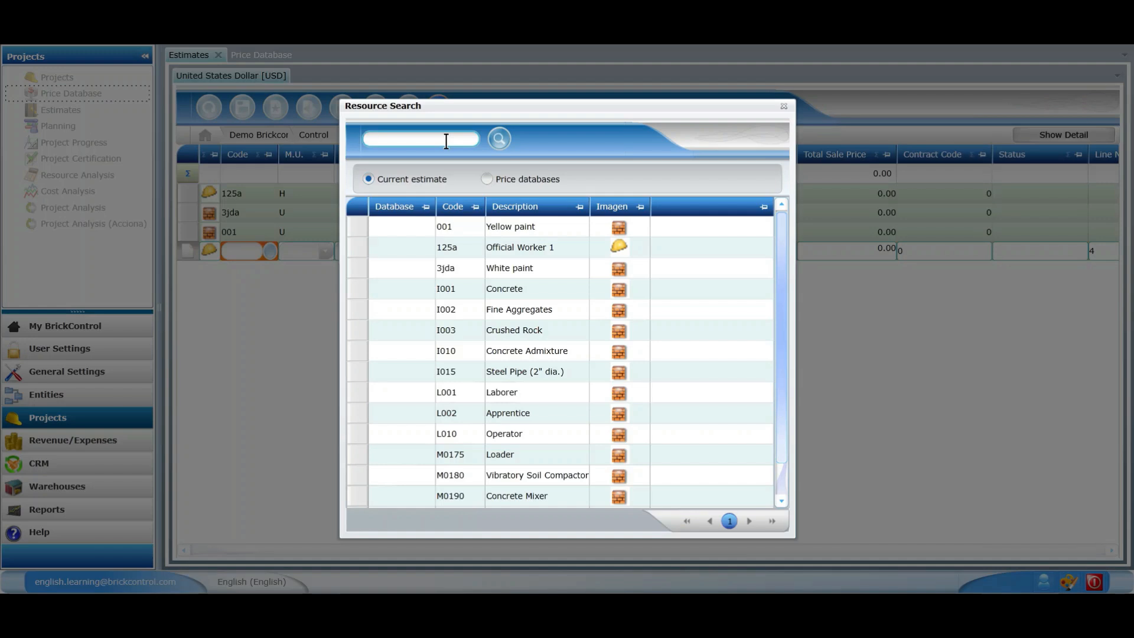
type("ASSIS")
left_click(496, 139)
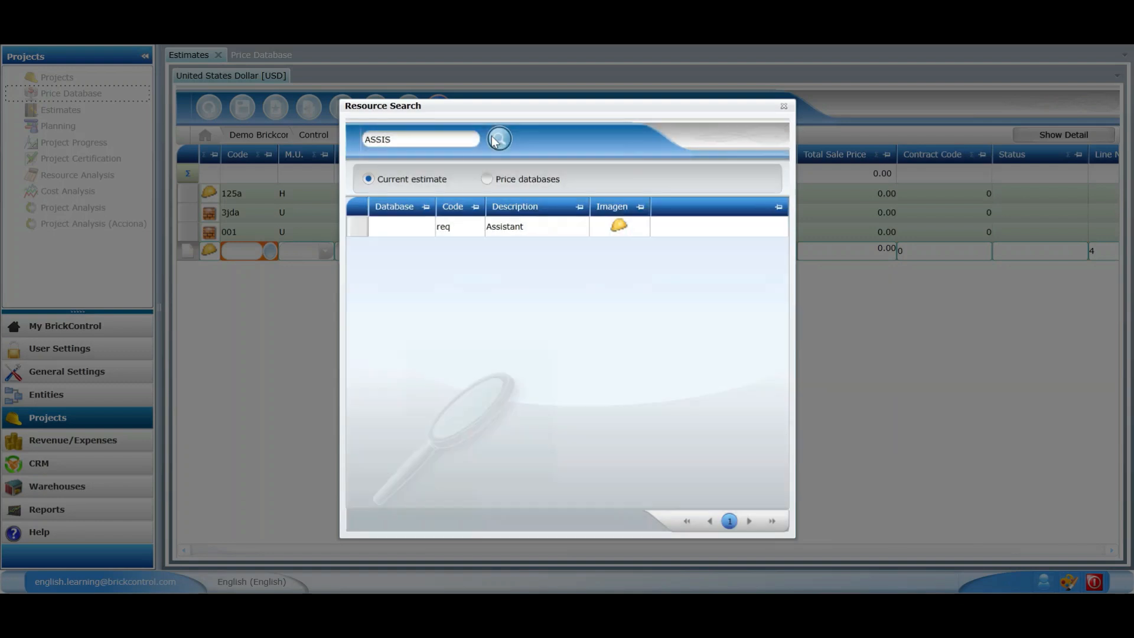
left_click(520, 235)
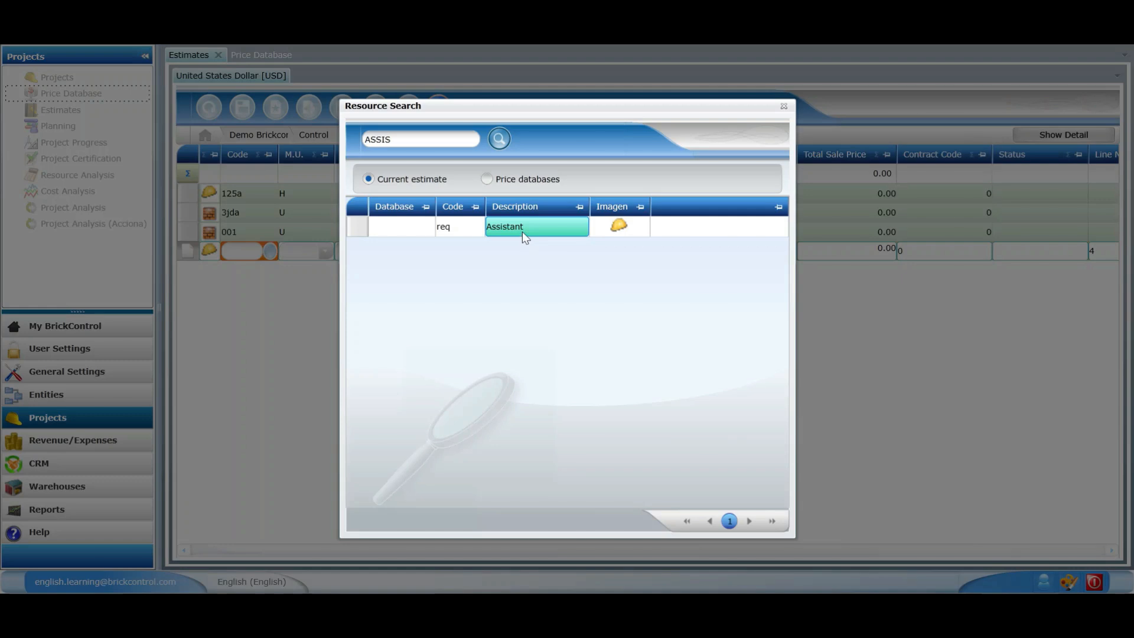
double_click(522, 231)
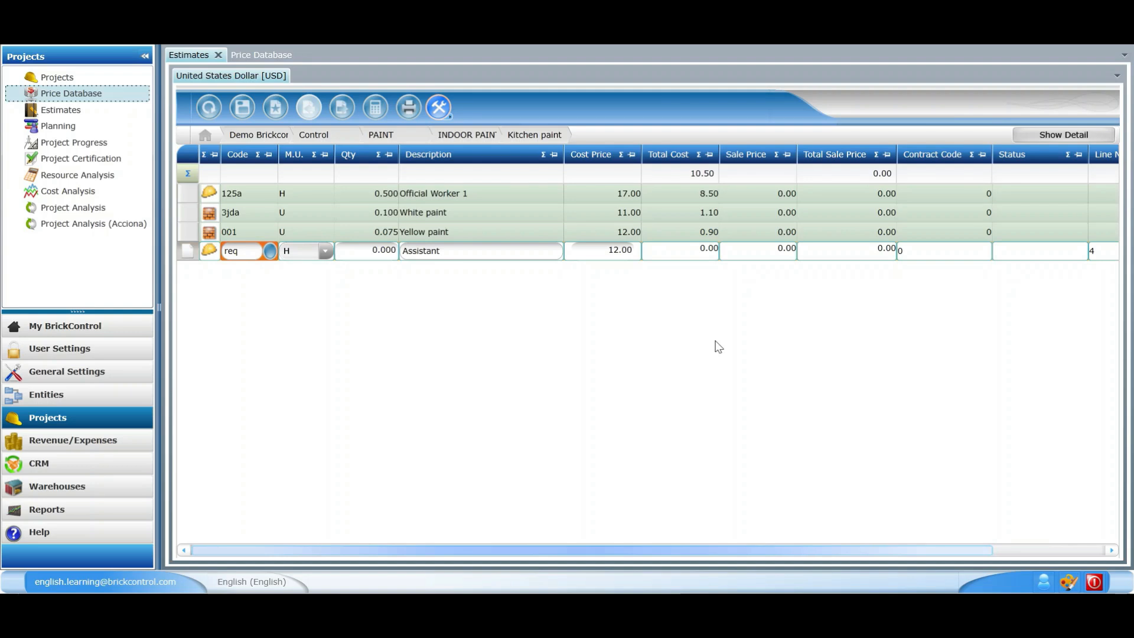
Set the Assistant resource's quantity to 0.200 and its cost price to 13, saving the line
left_click(360, 251)
type("0.")
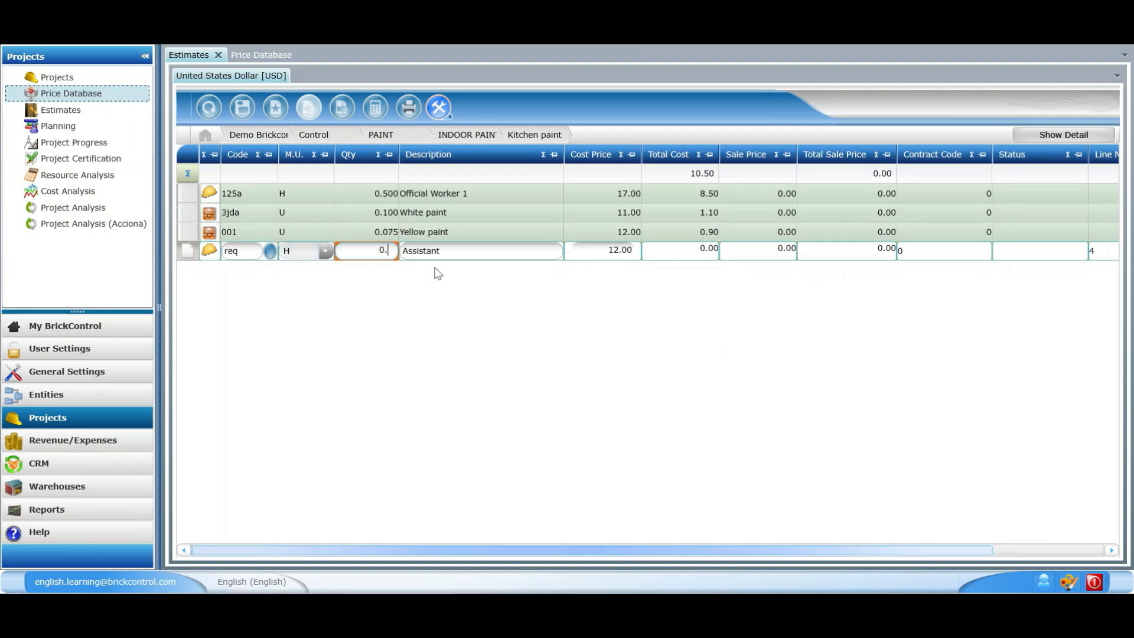
type("200")
key("Return")
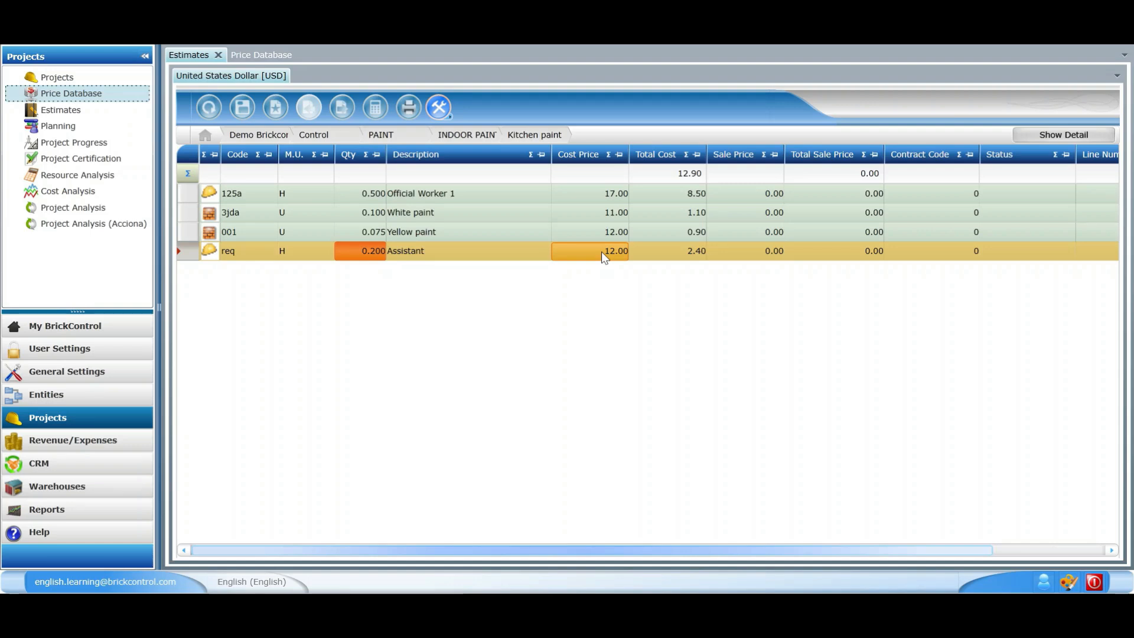
left_click(601, 251)
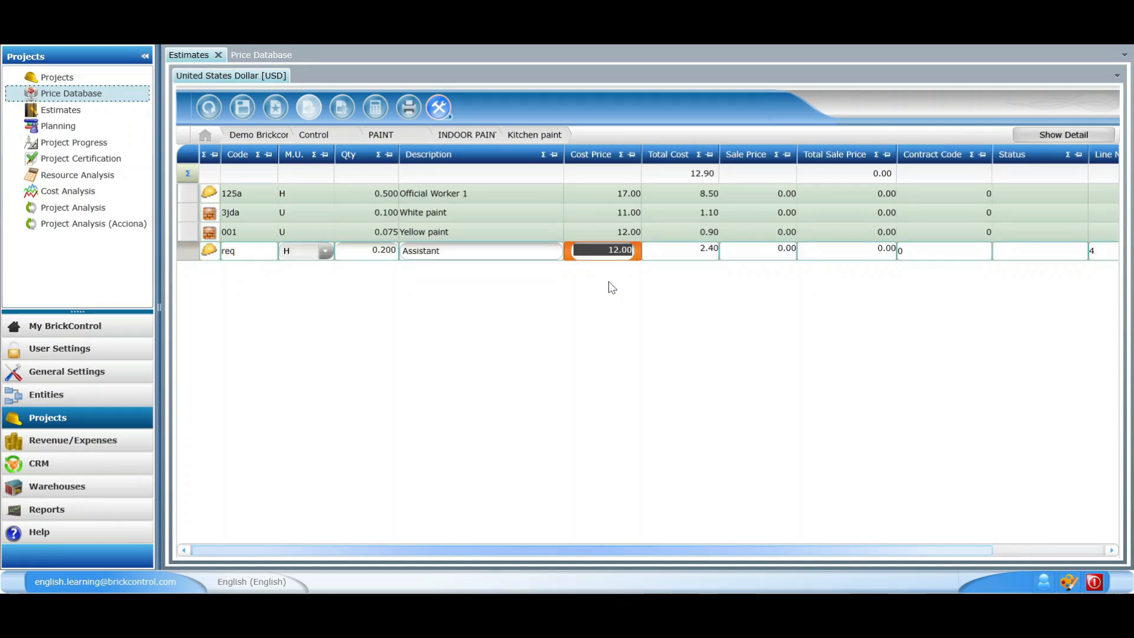
type("13")
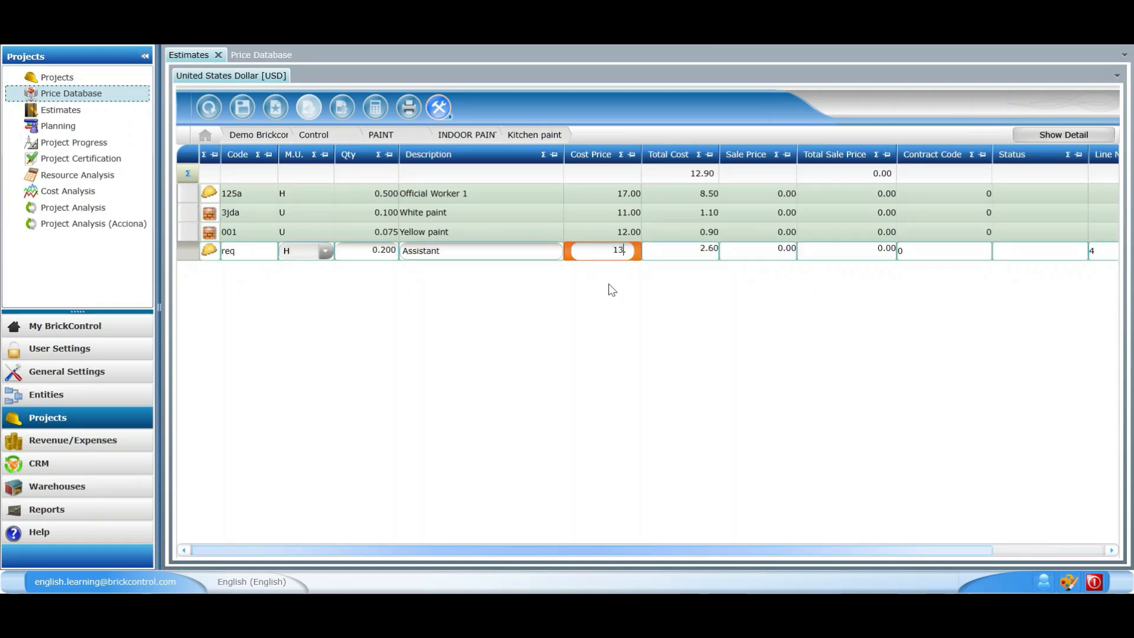
key("Return")
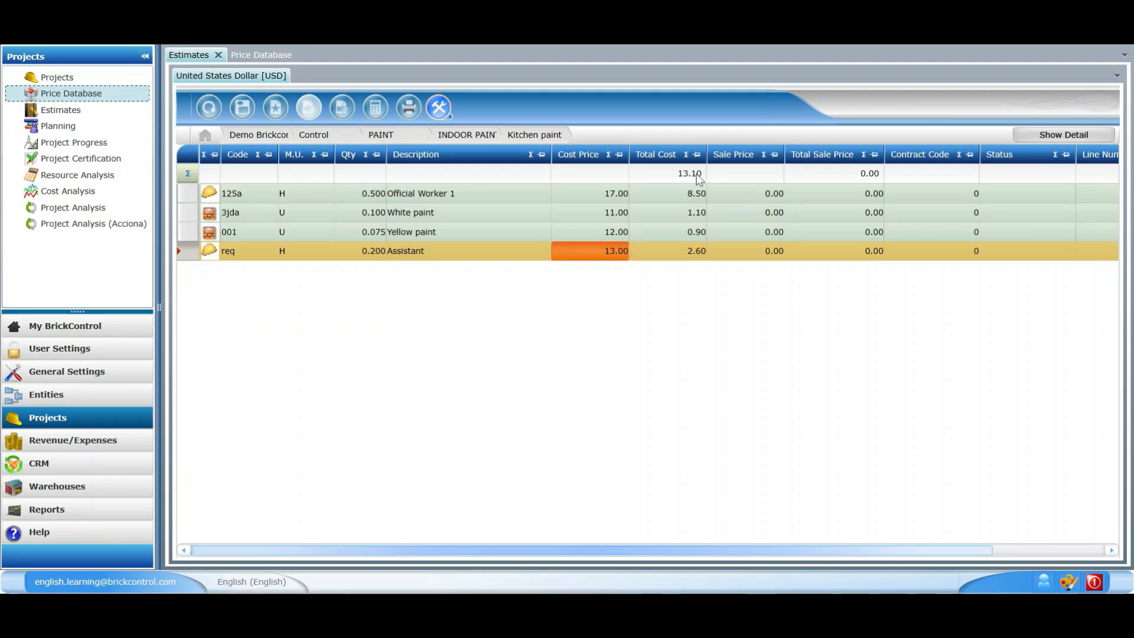
Return to the INDOOR PAINT subdivision and set the Kitchen paint task's quantity to 50
left_click(487, 135)
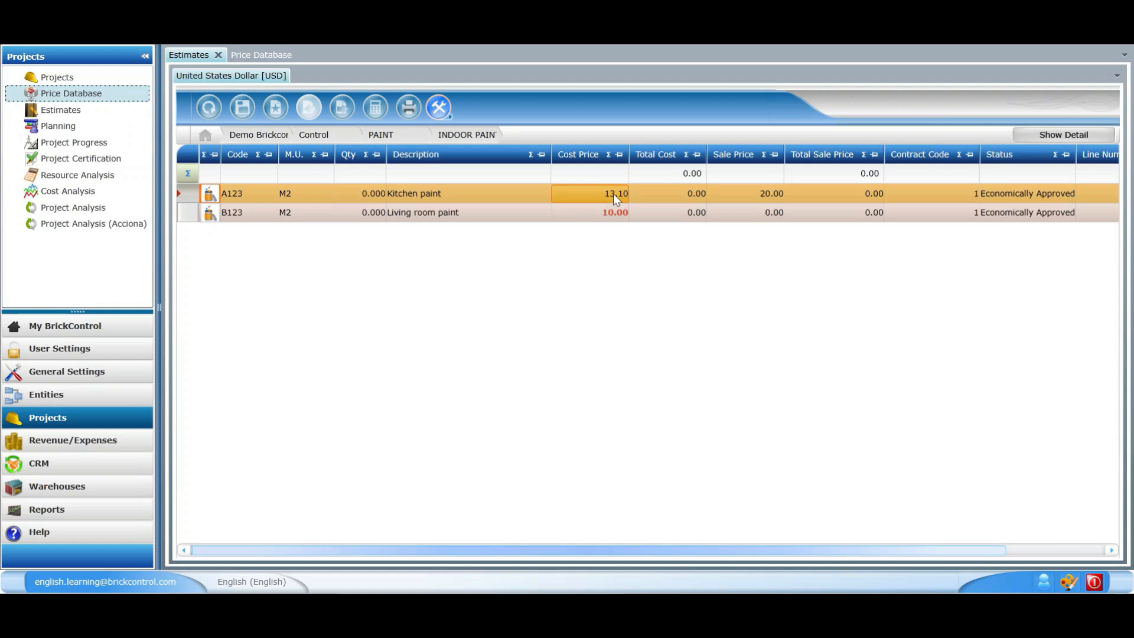
left_click(364, 200)
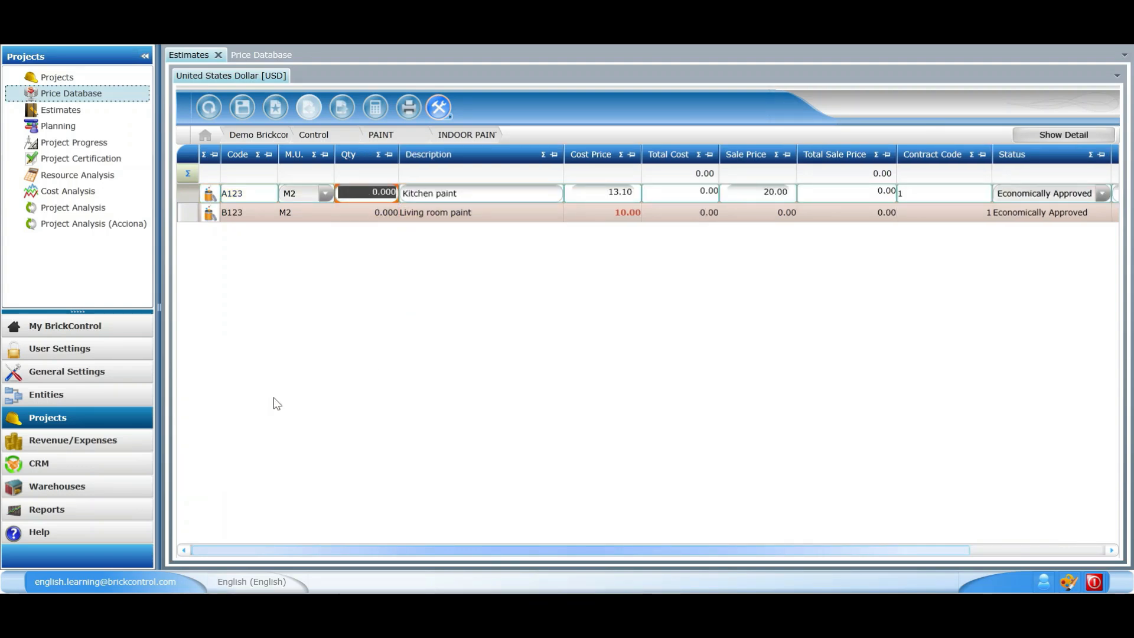
type("50.")
key("Return")
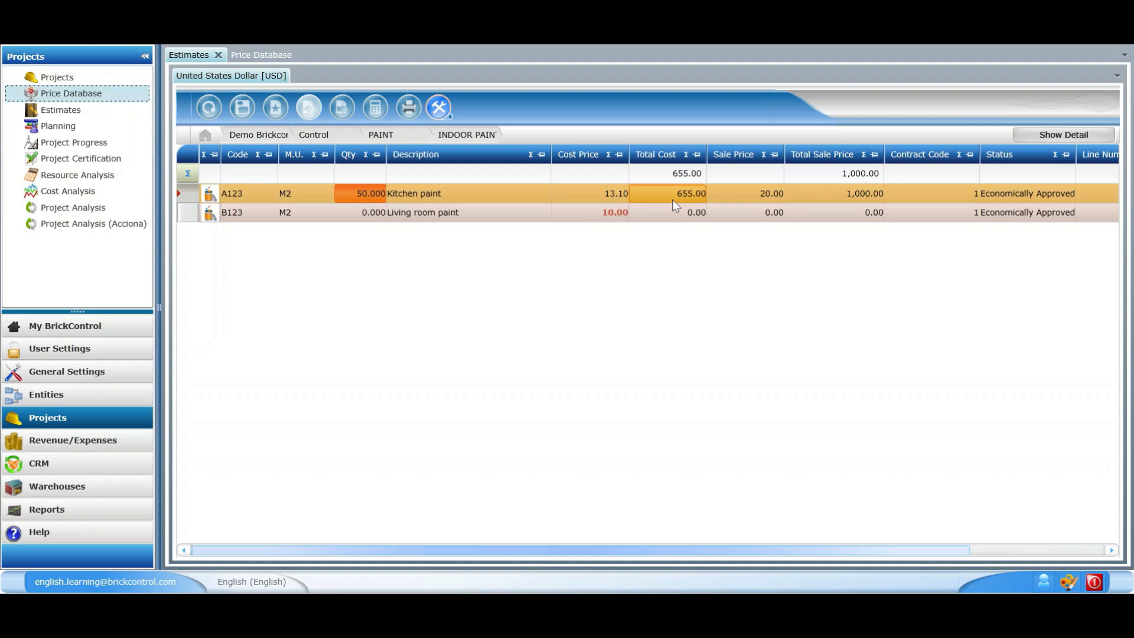
Check the Living room paint task for a resource breakdown and return to INDOOR PAINT
left_click(289, 217)
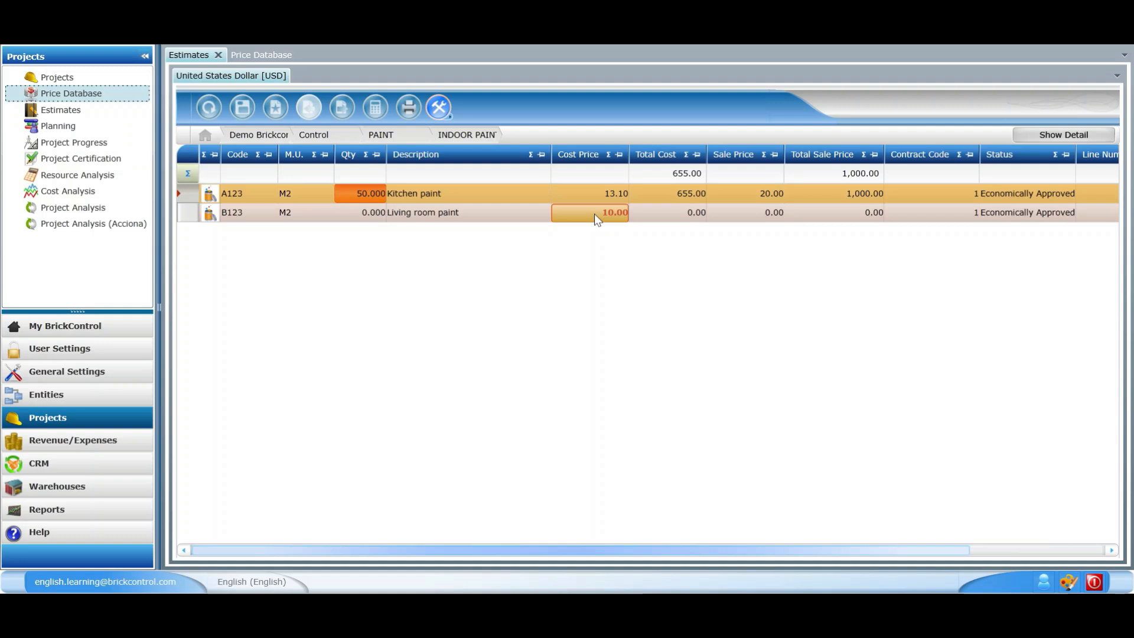
double_click(488, 216)
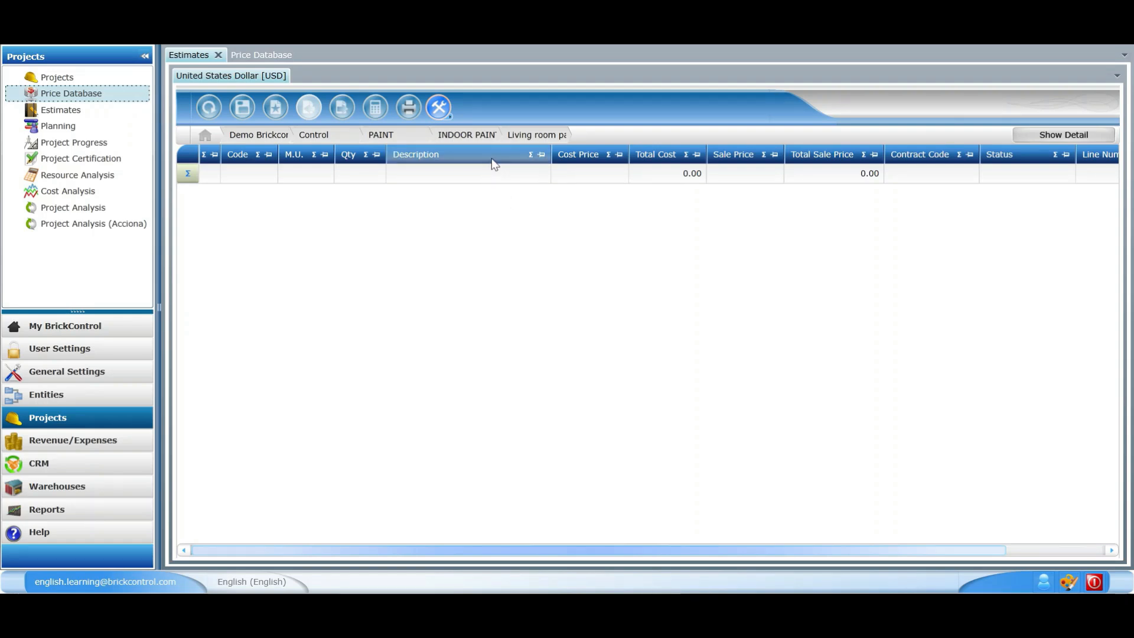
left_click(488, 138)
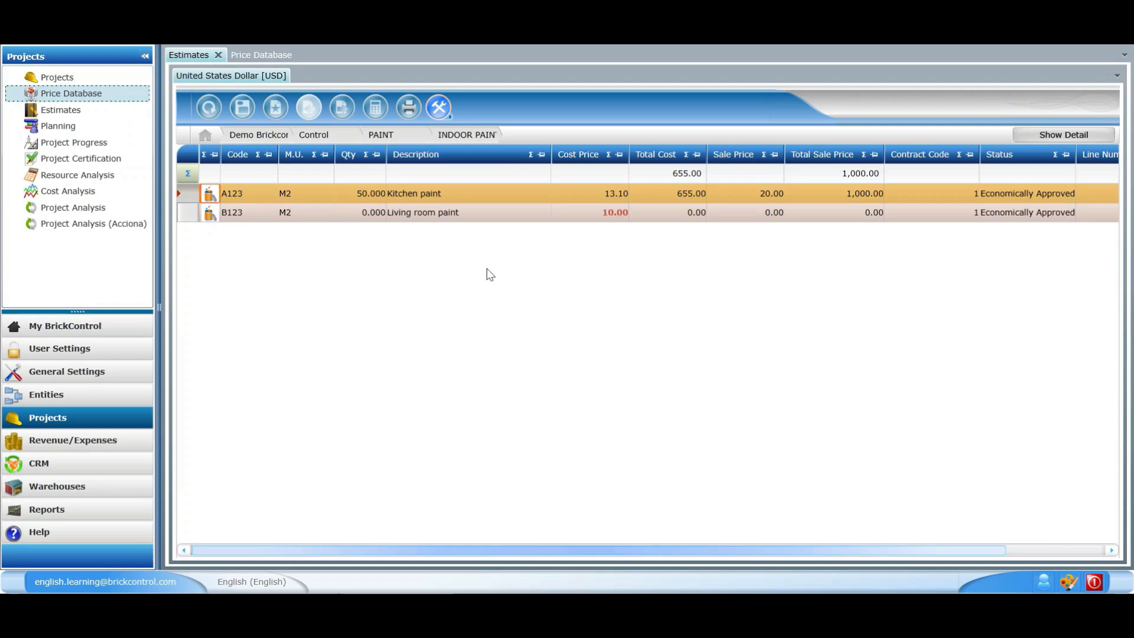
Override the Kitchen paint task's cost price with 15 and open the task's resource breakdown for comparison
left_click(601, 192)
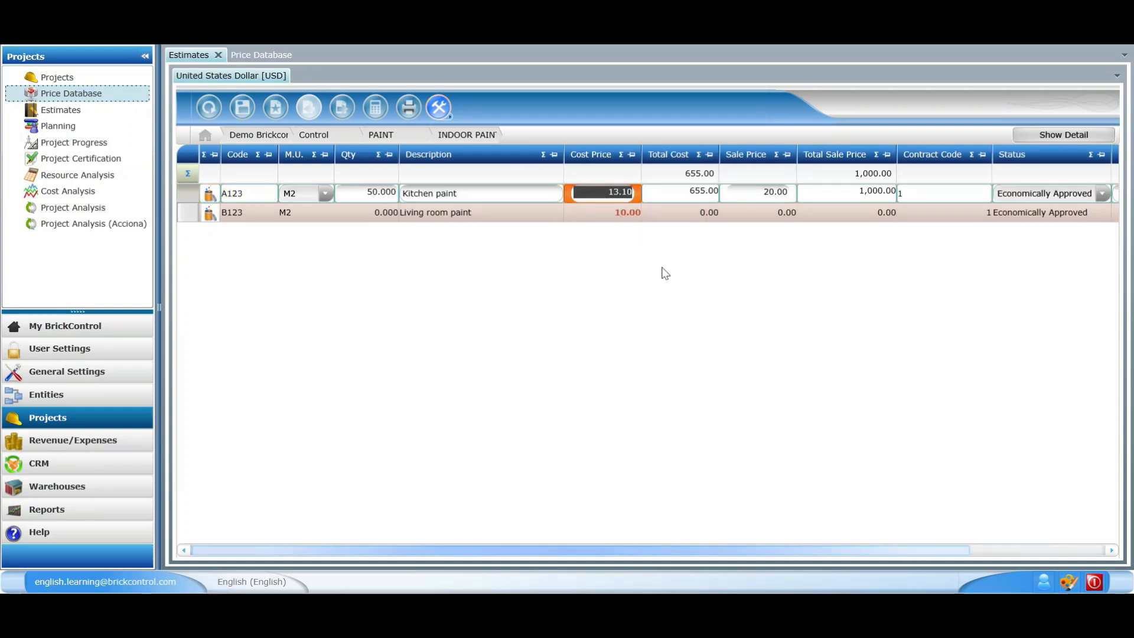
type("15.")
key("Return")
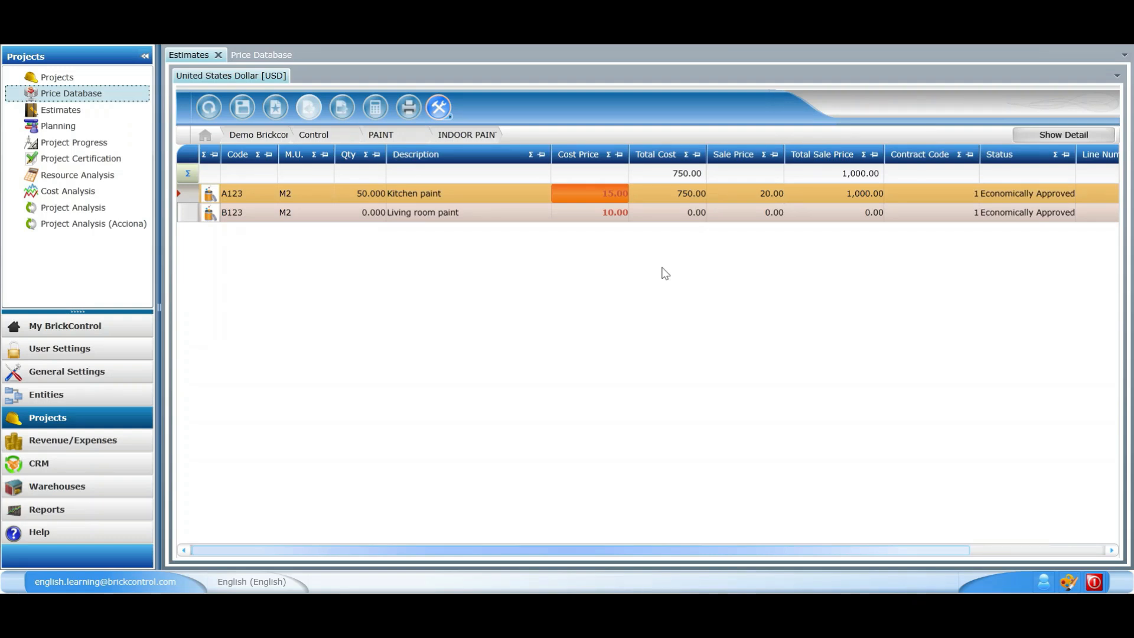
key("Down")
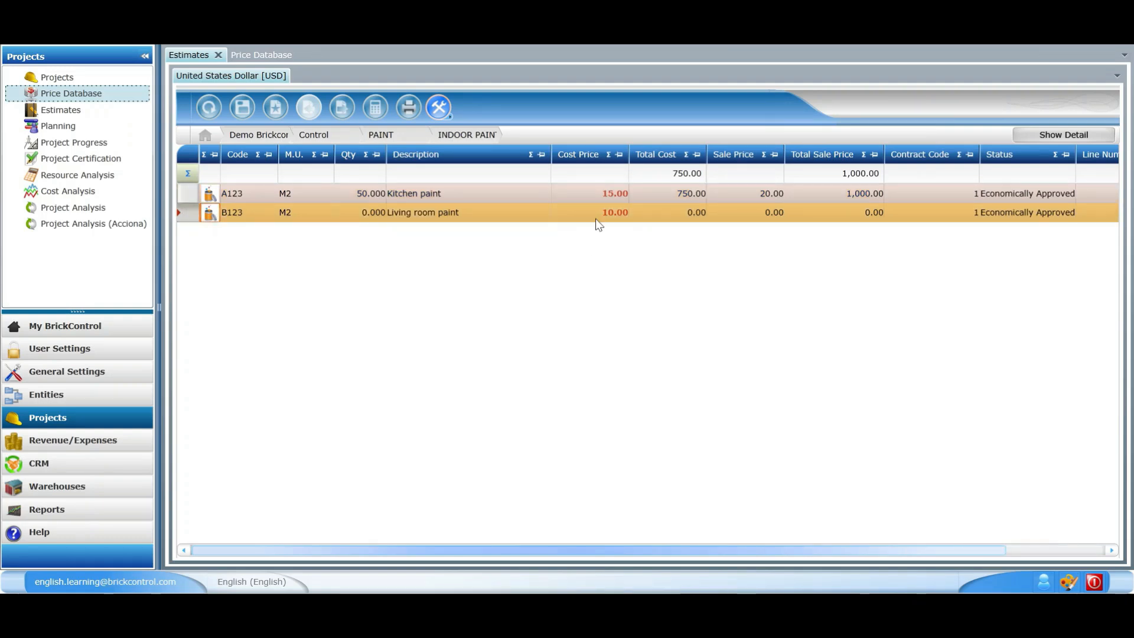
double_click(600, 197)
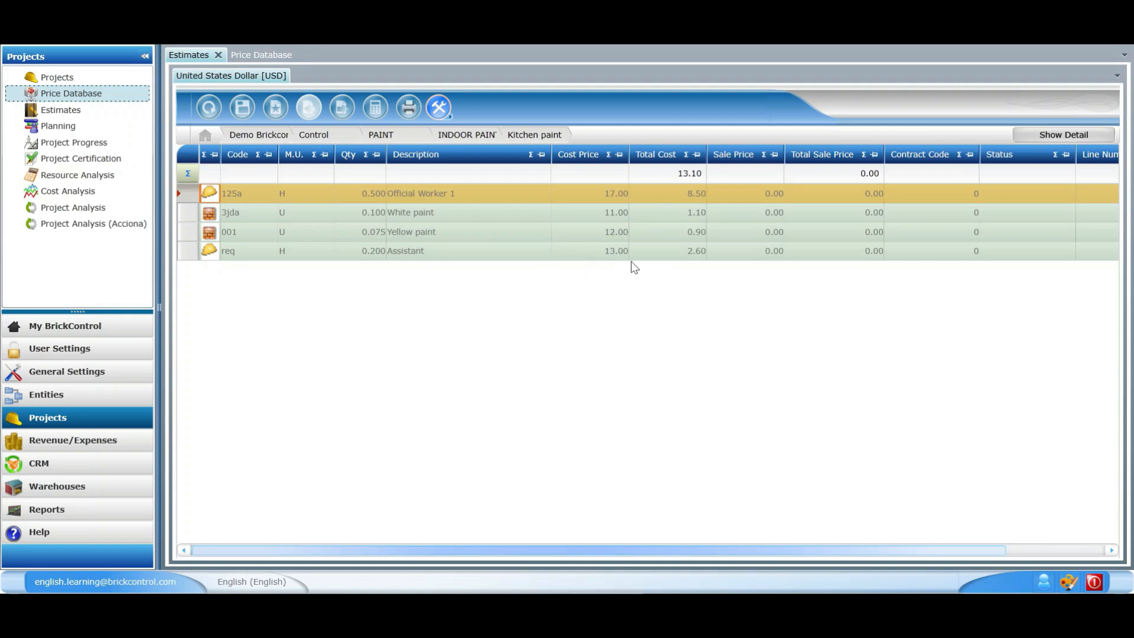
Return to the INDOOR PAINT subdivision and remove the fixed price from the Kitchen paint task
left_click(480, 138)
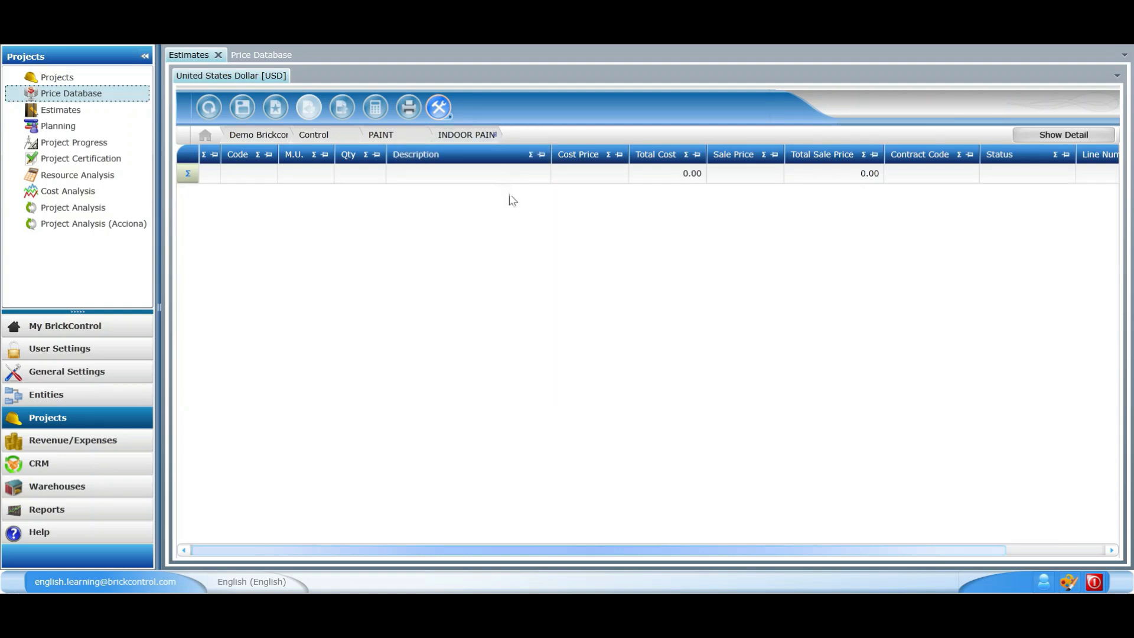
right_click(540, 192)
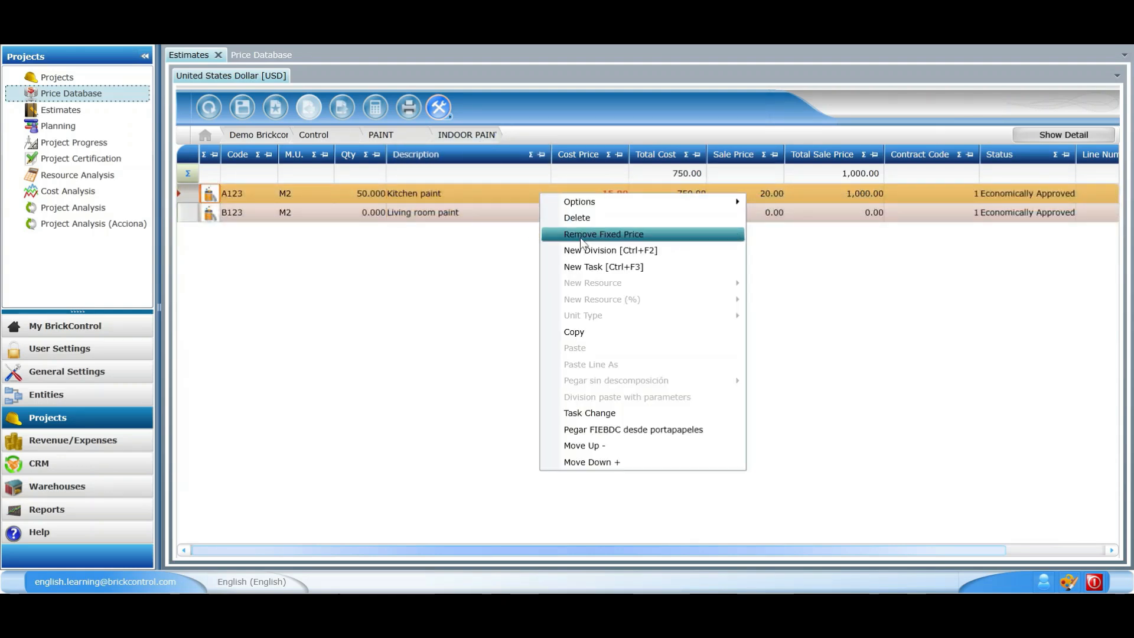
left_click(581, 239)
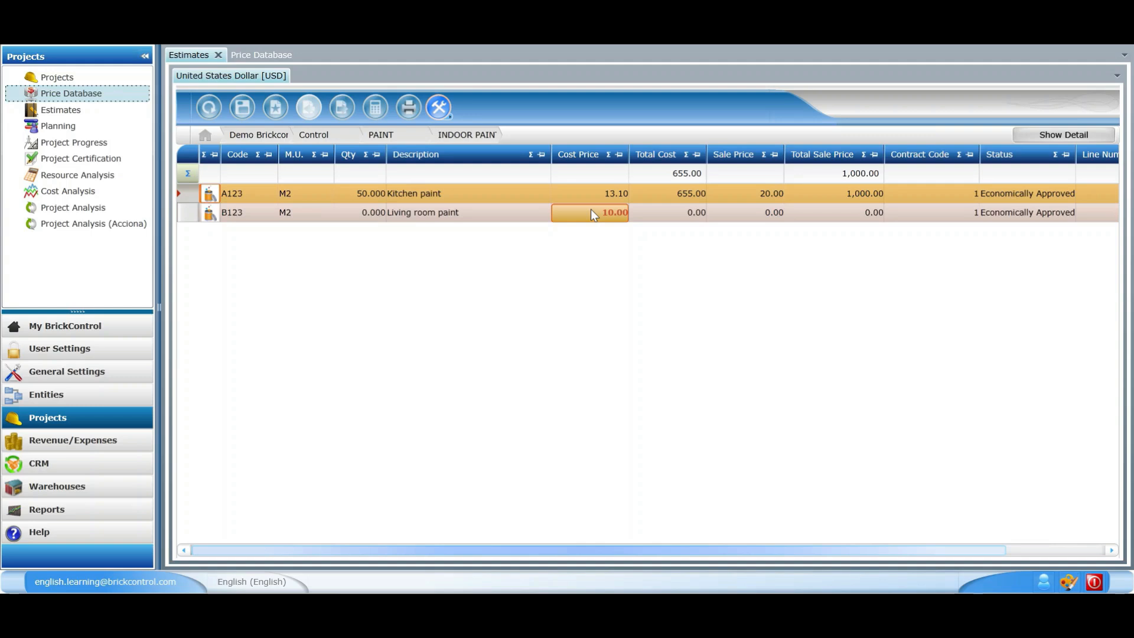
Open the Living room paint task again to inspect its resources and go back to the task list
left_click(591, 212)
double_click(547, 212)
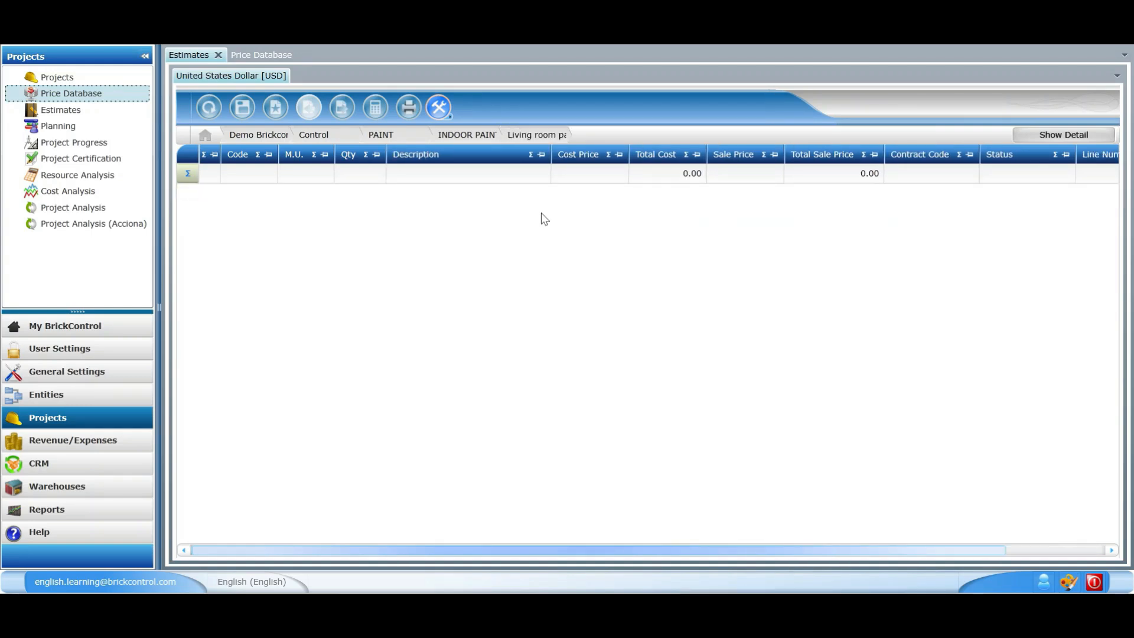
left_click(487, 136)
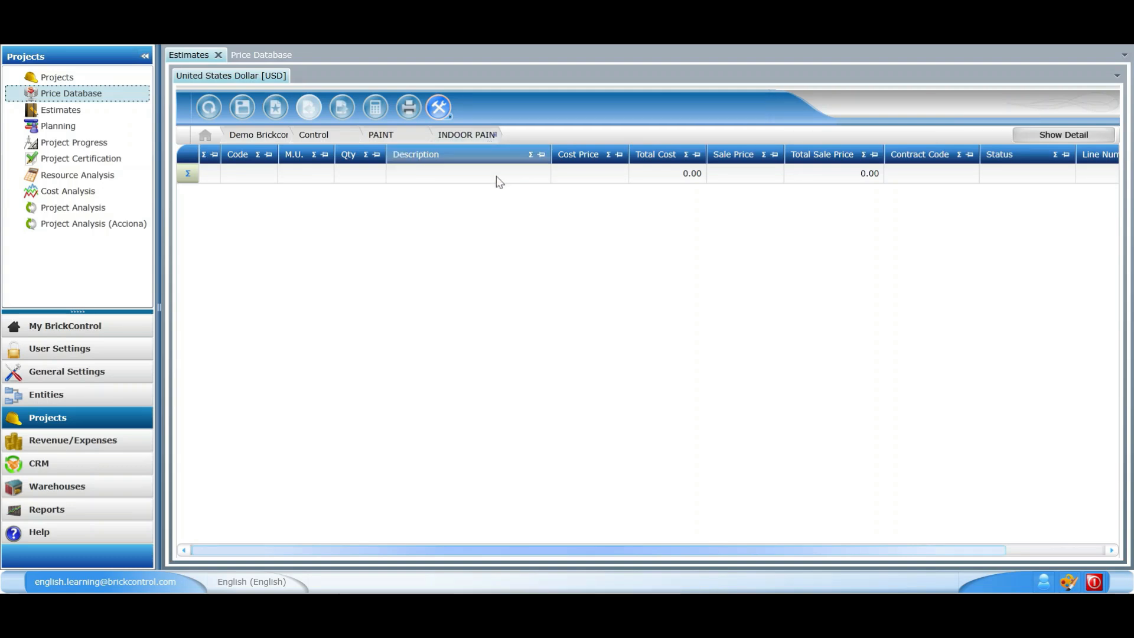
Set the Living room paint task's quantity to 30 and go back up to the estimate's Control level to review the division totals
left_click(606, 216)
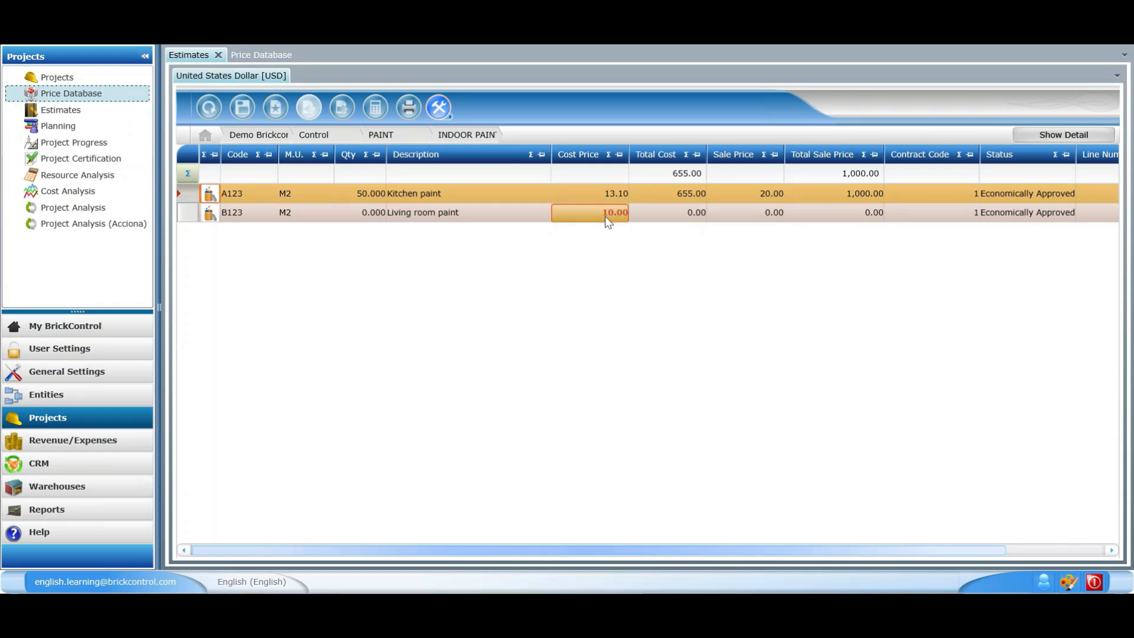
left_click(380, 214)
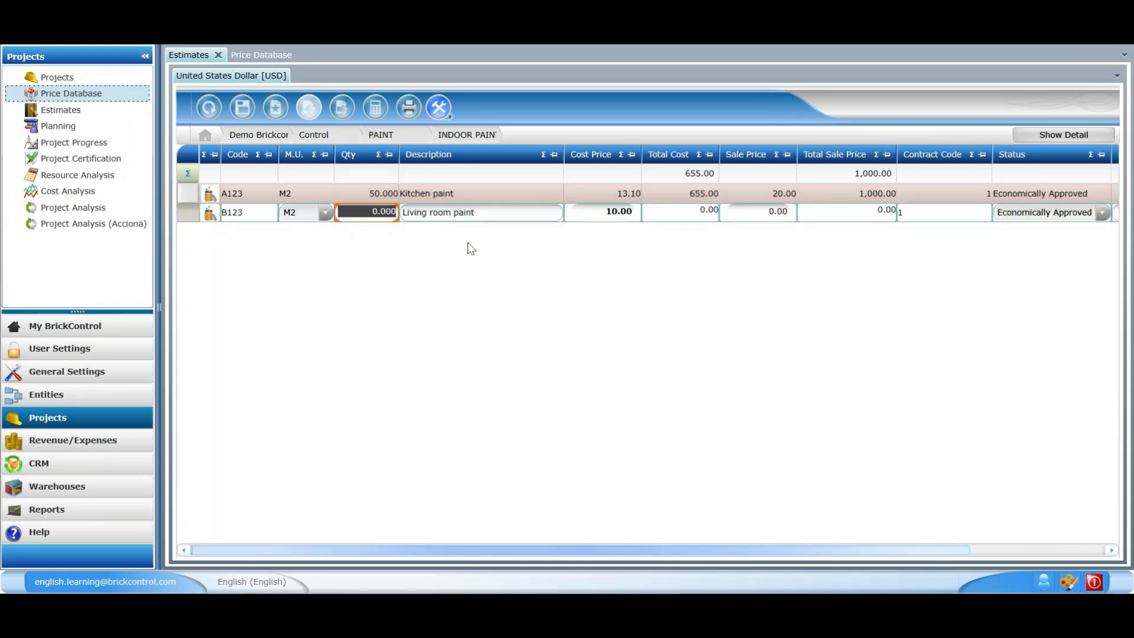
type("30")
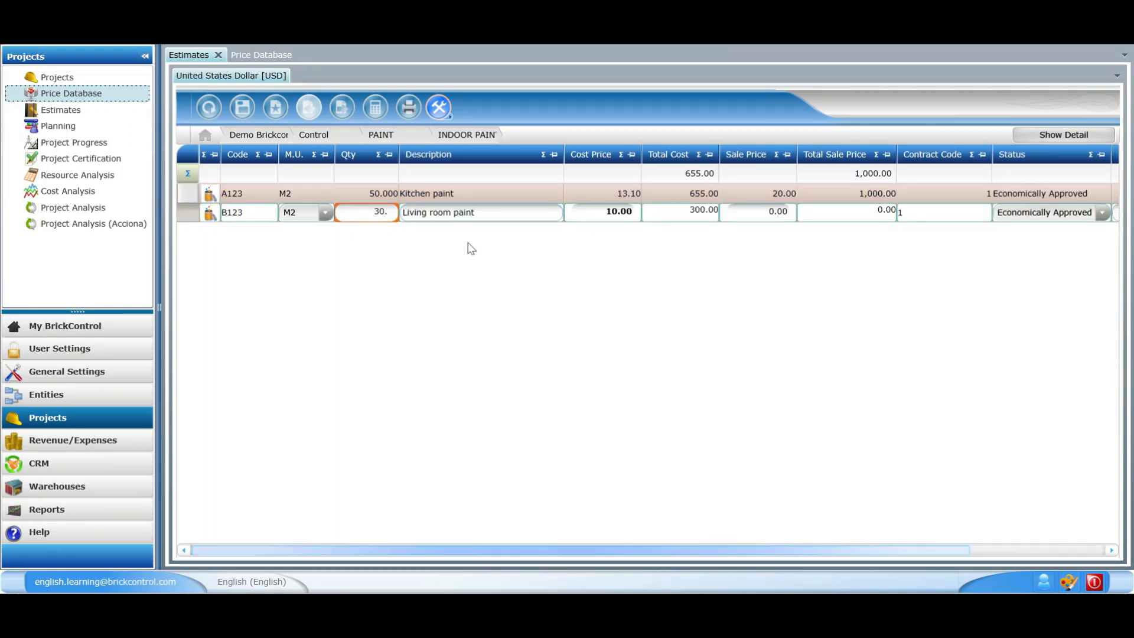
type(".")
key("Return")
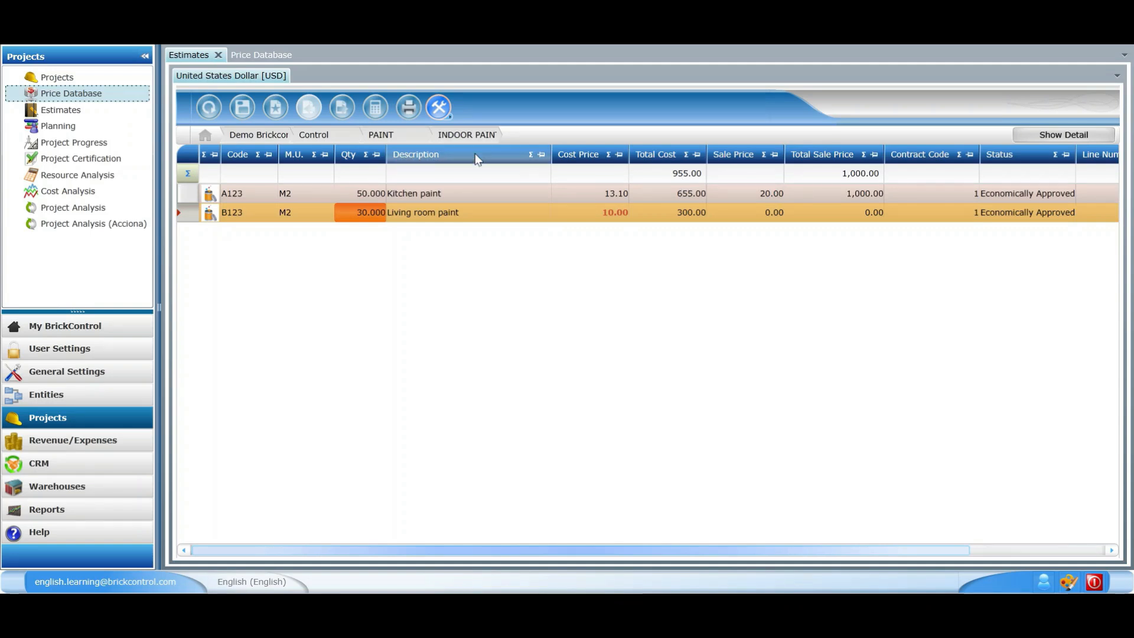
left_click(410, 139)
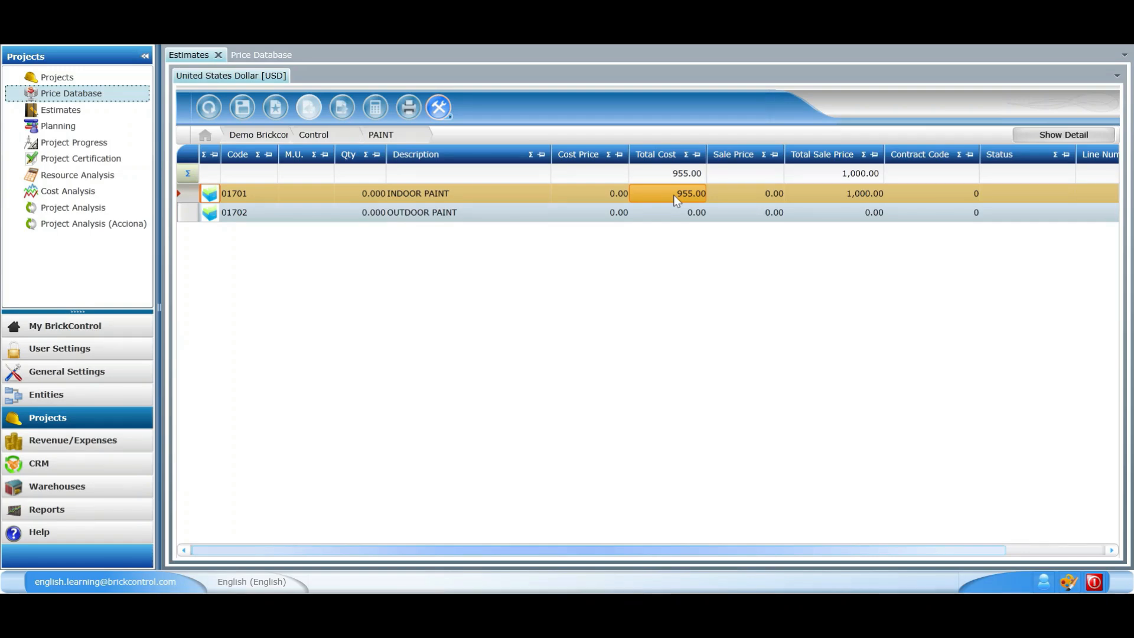
left_click(342, 134)
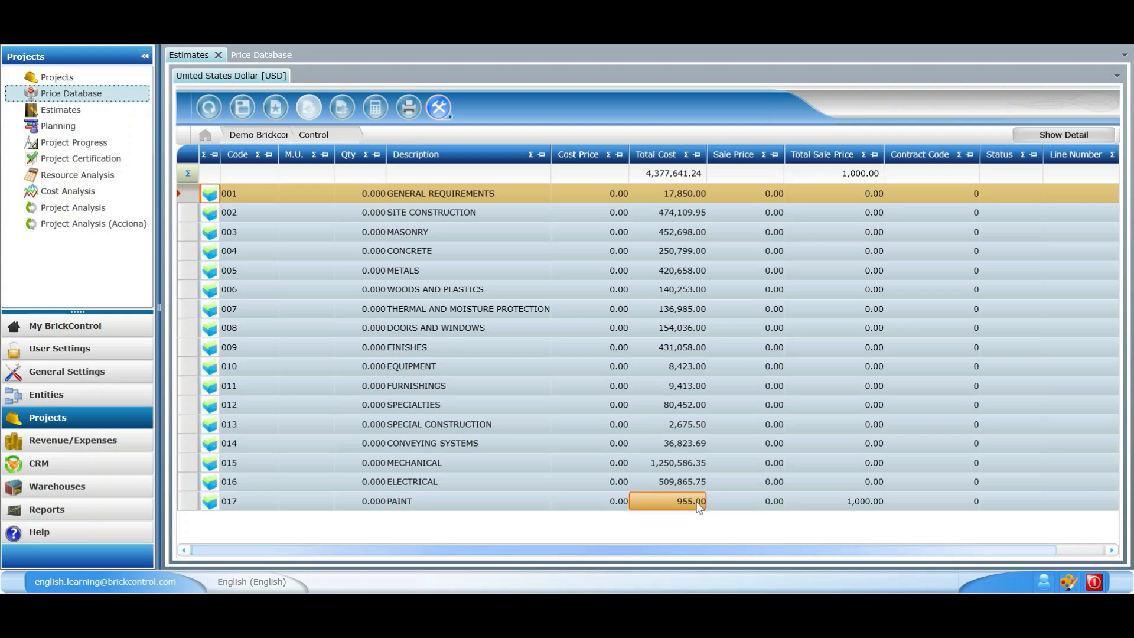
In the INDOOR PAINT subdivision of PAINT, set the sale price to 15 for Kitchen paint and 13 for Living room paint
double_click(698, 507)
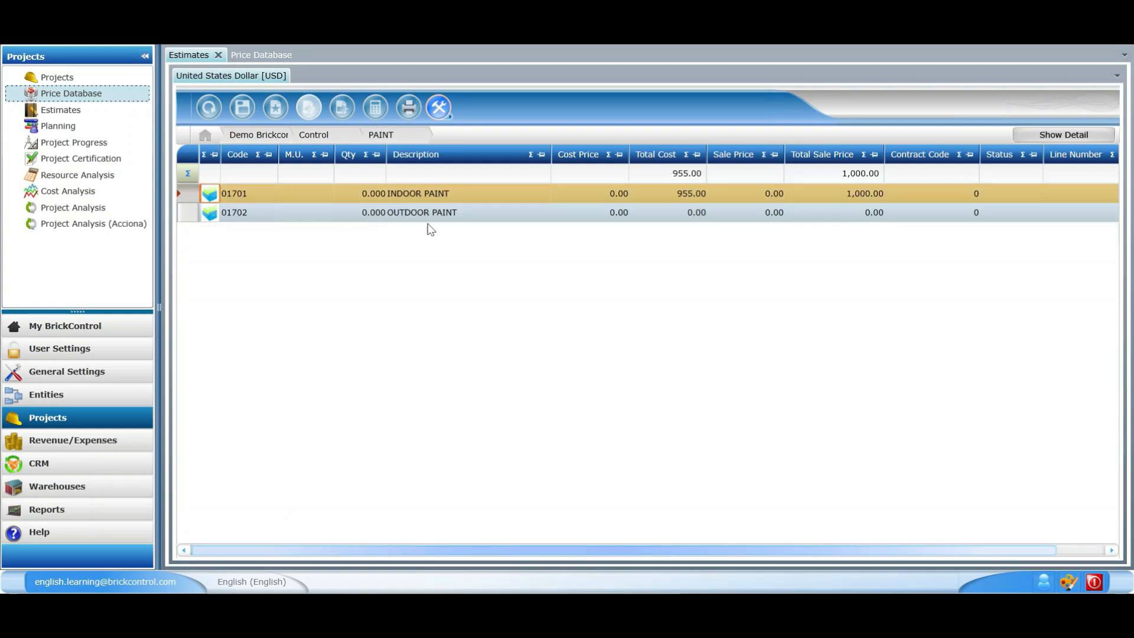
double_click(413, 194)
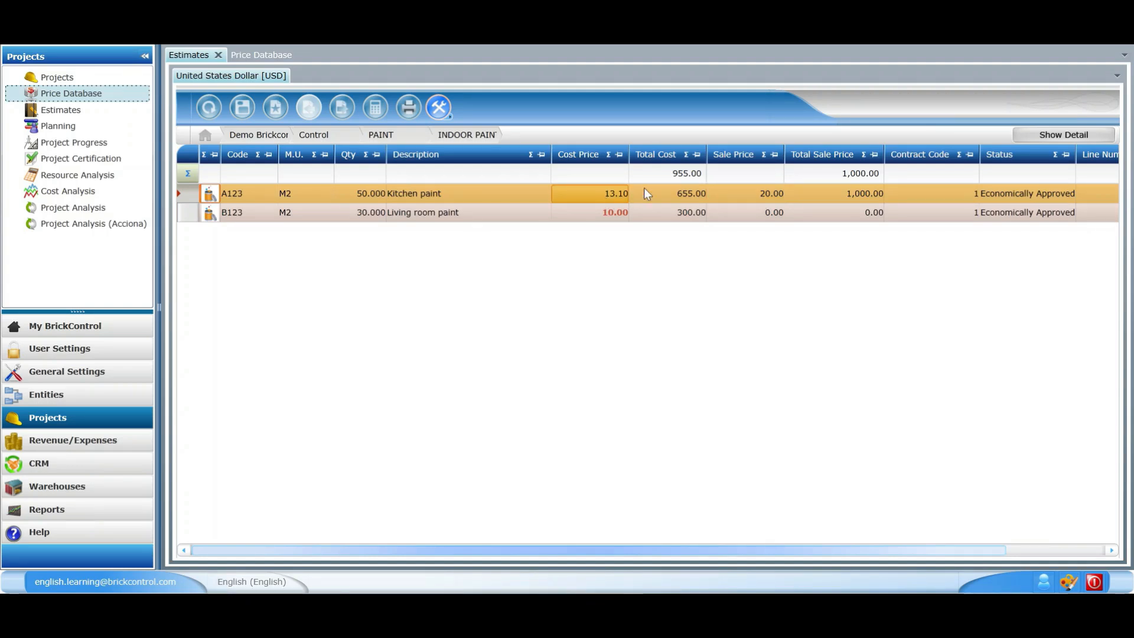
left_click(777, 190)
type("15")
key("Return")
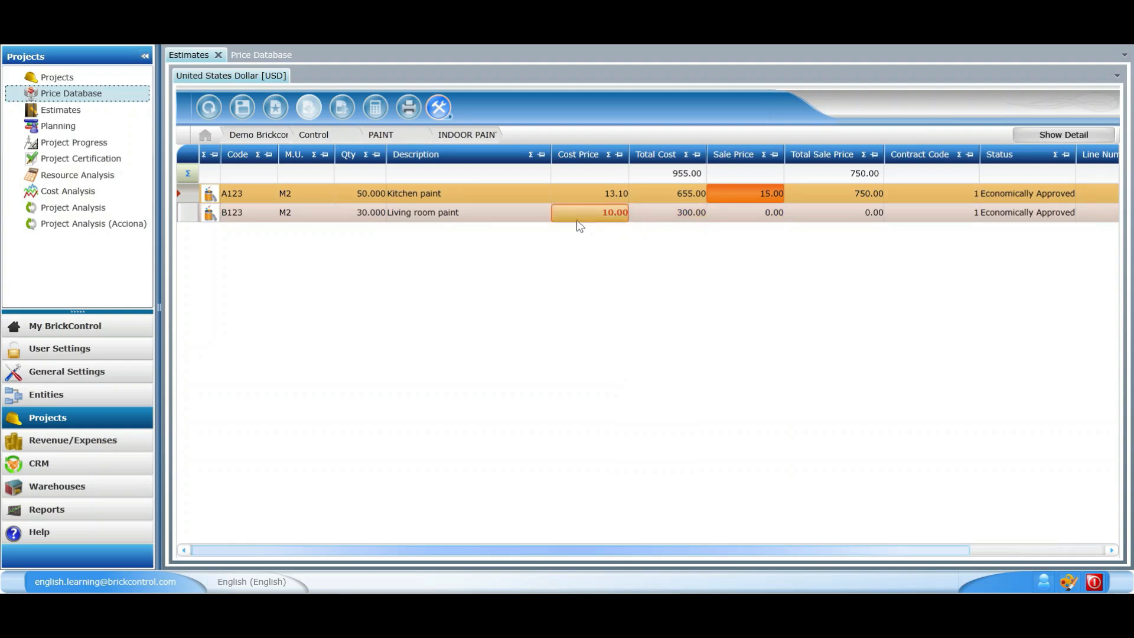
left_click(756, 213)
type("13")
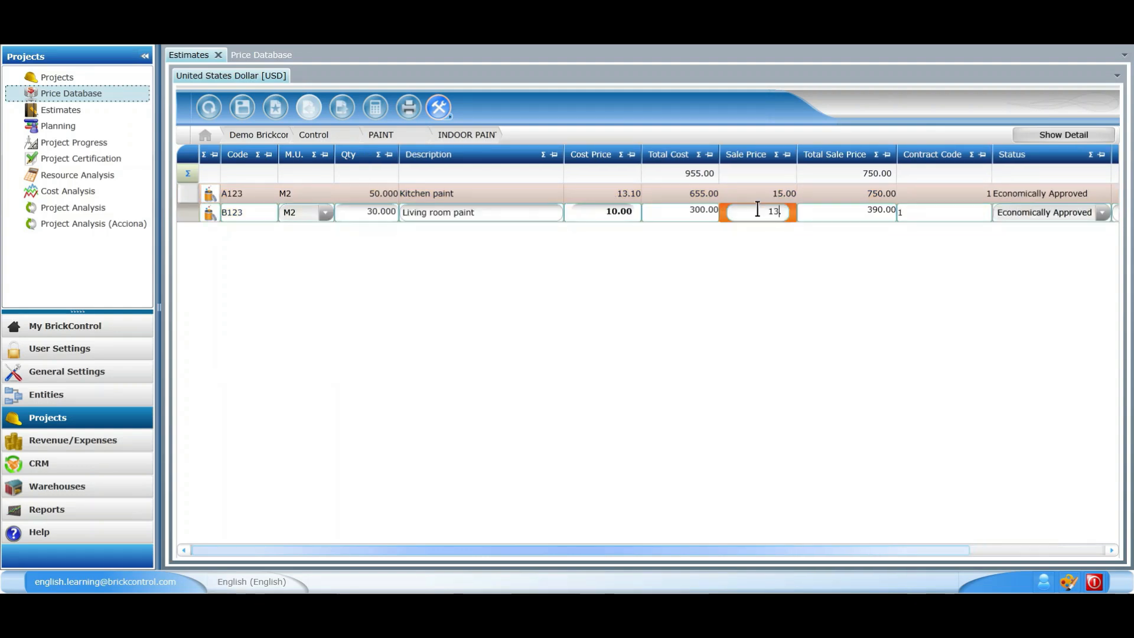
key("Return")
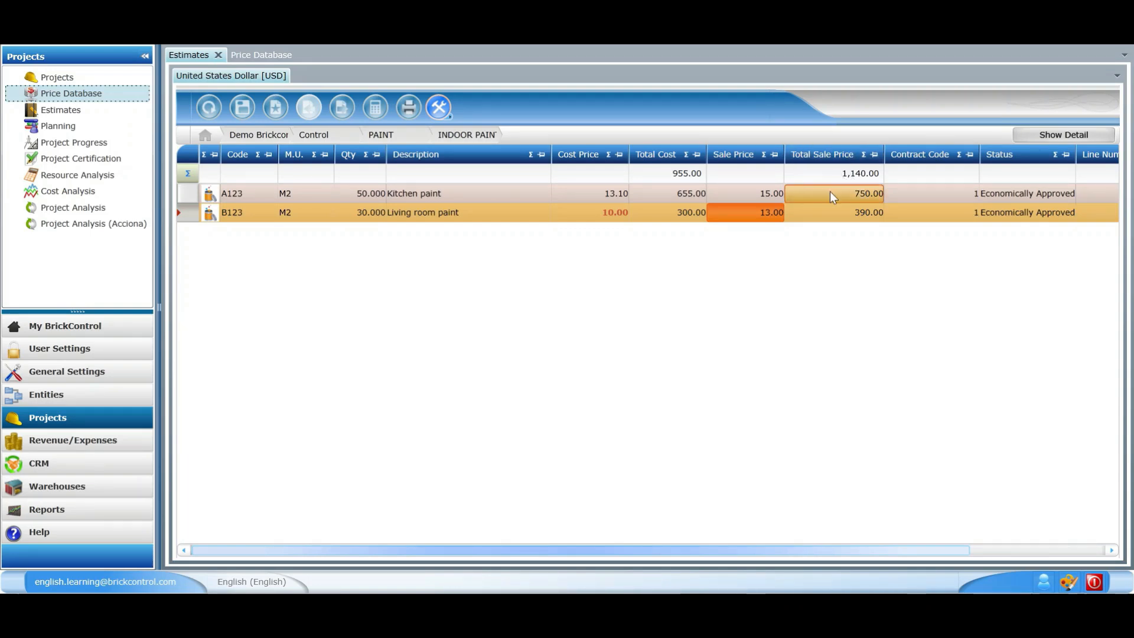
Go to the CONCRETE division and adjust its sale prices with a 20% markup rate for the current level only
key("BackSpace")
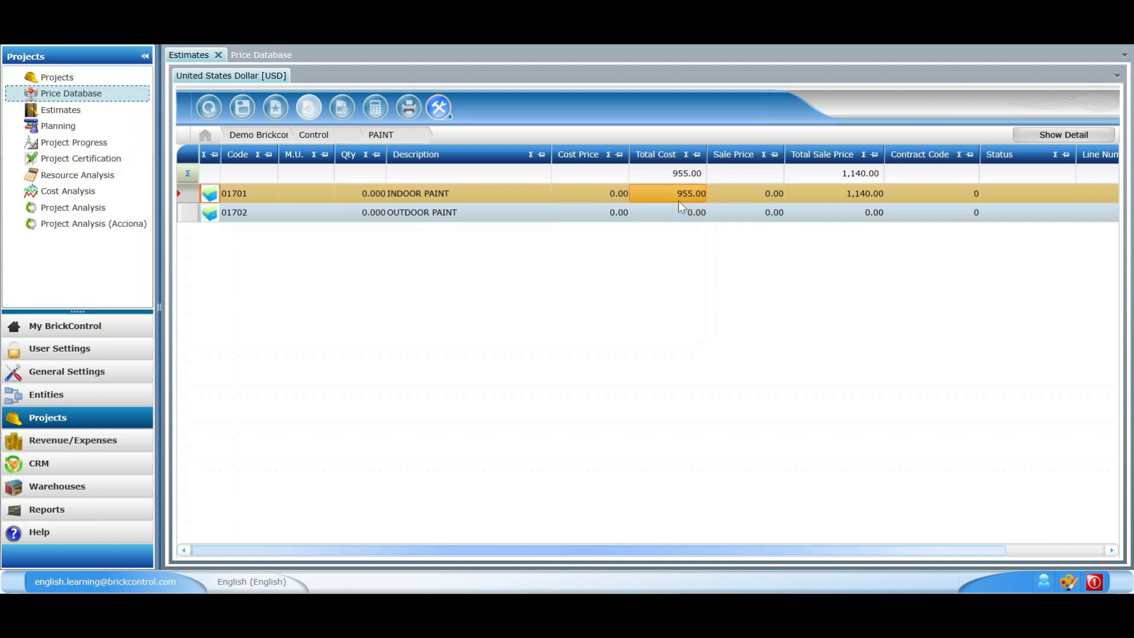
left_click(348, 142)
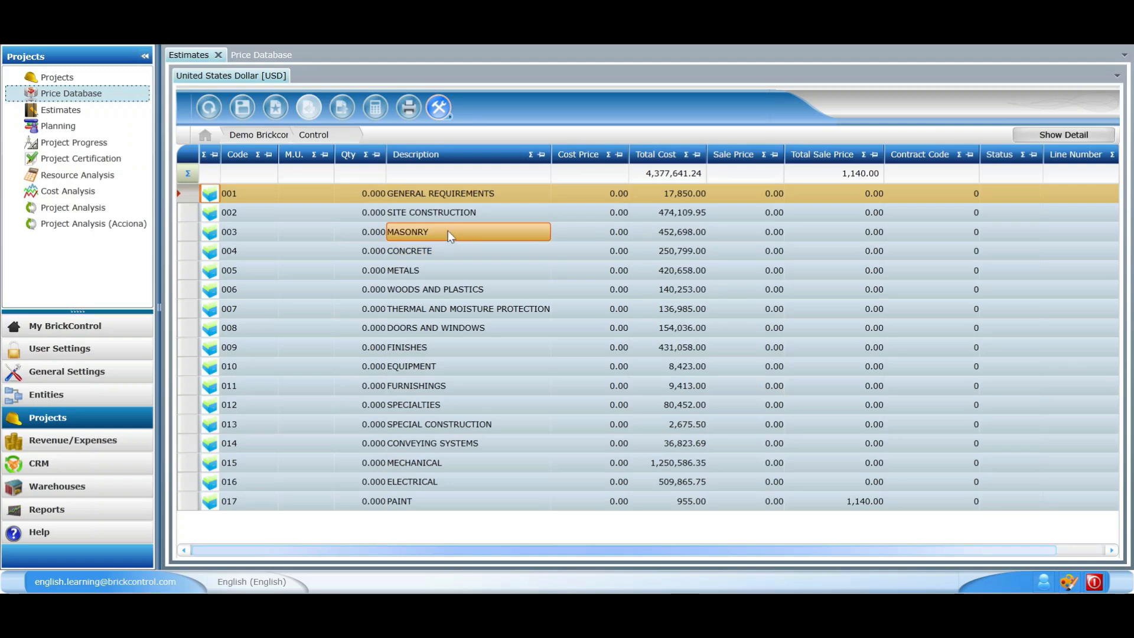
left_click(449, 248)
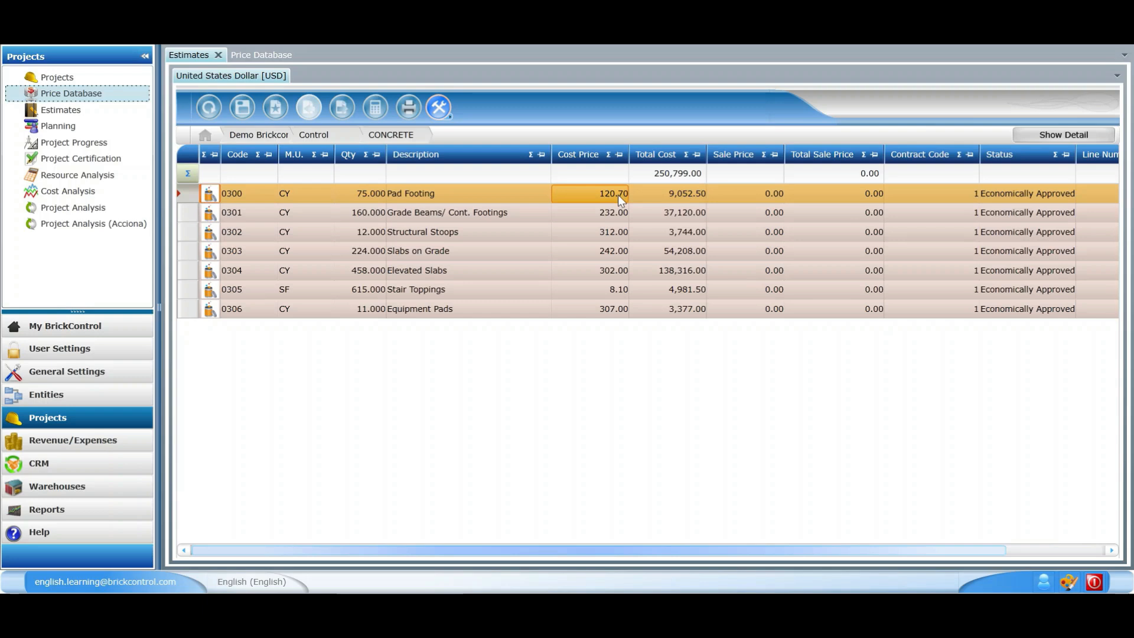
left_click(435, 107)
mouse_move(473, 127)
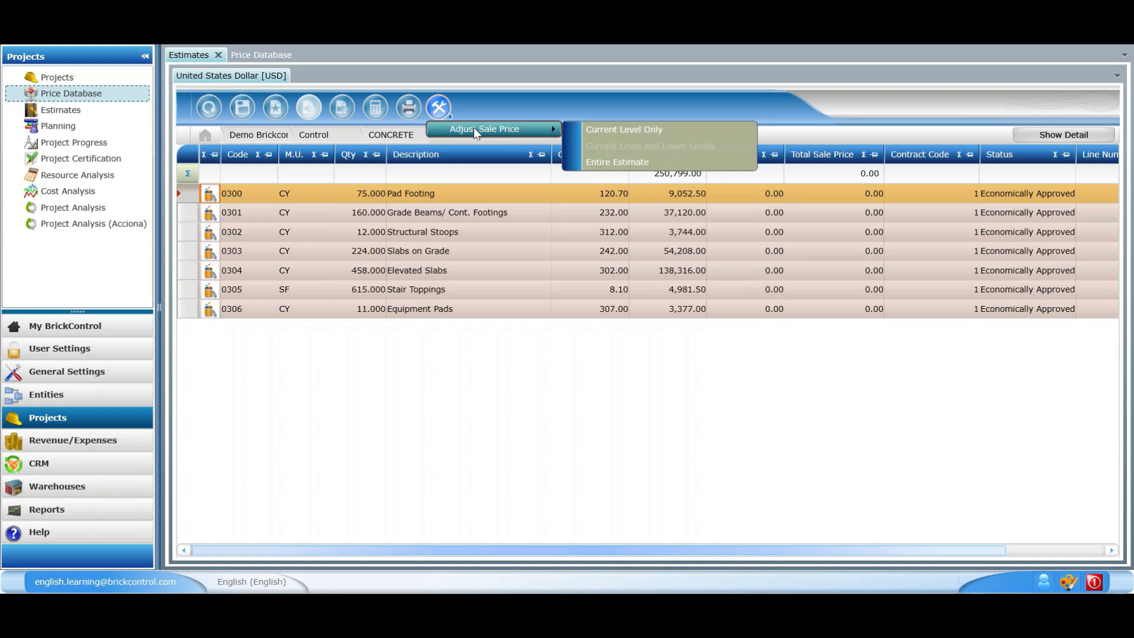
left_click(605, 133)
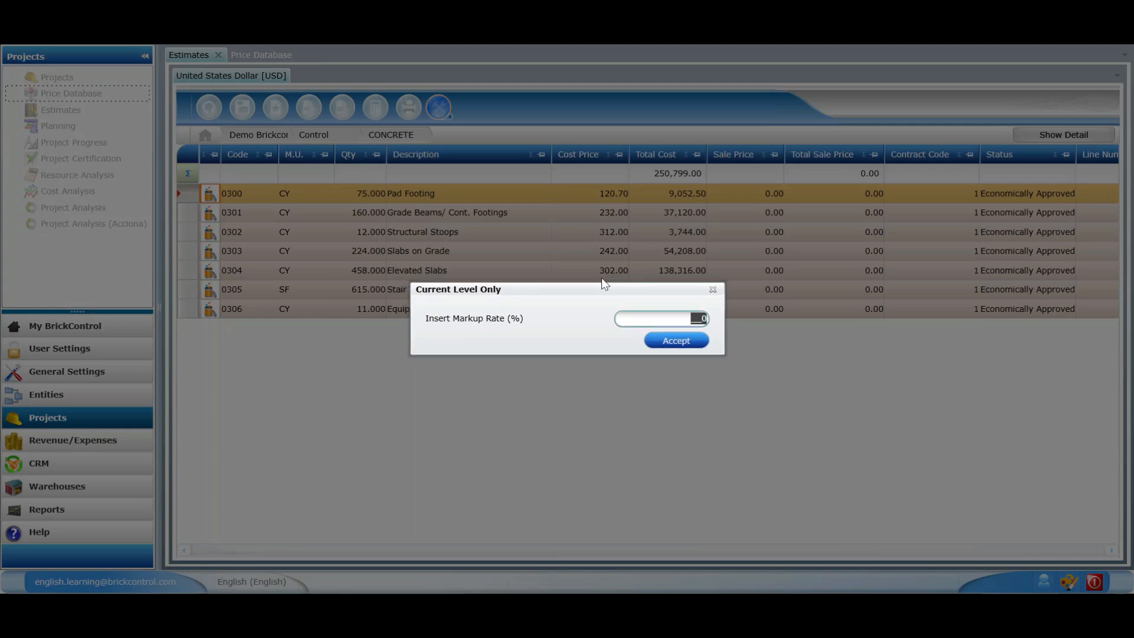
type("20")
left_click(668, 340)
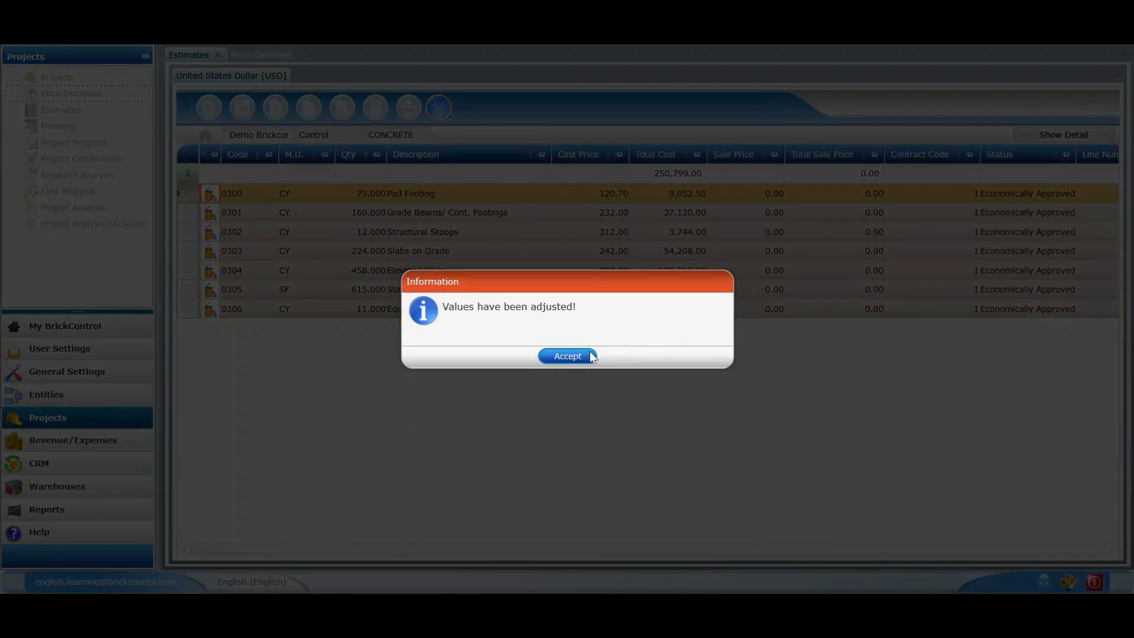
left_click(590, 355)
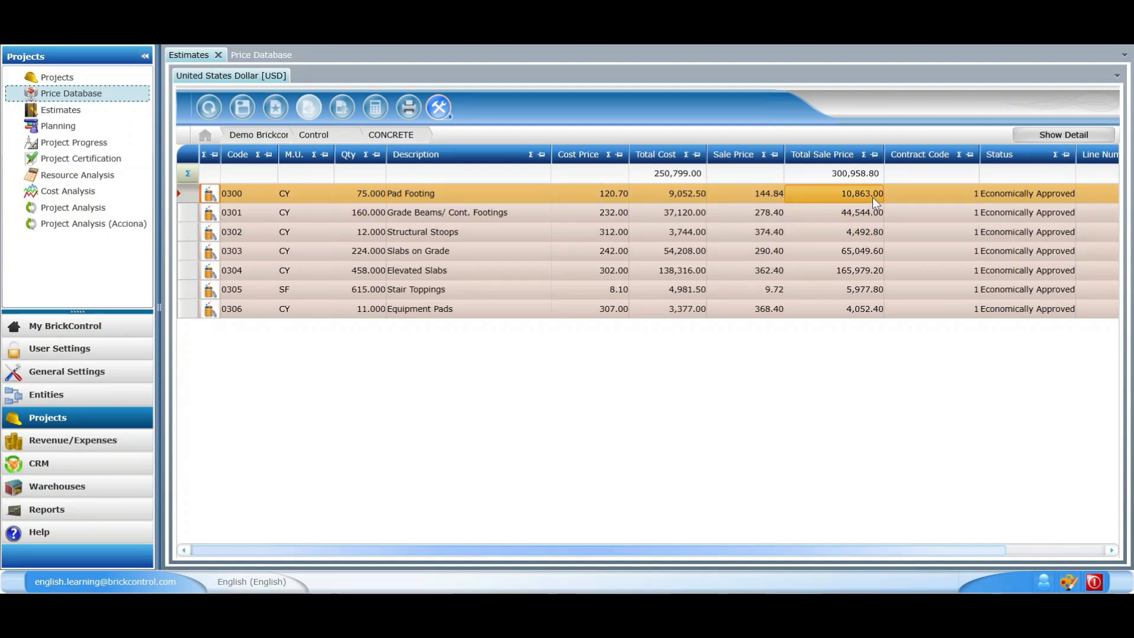
Return to the Control level and adjust the sale price of the entire estimate with a markup amount of 500000
left_click(360, 137)
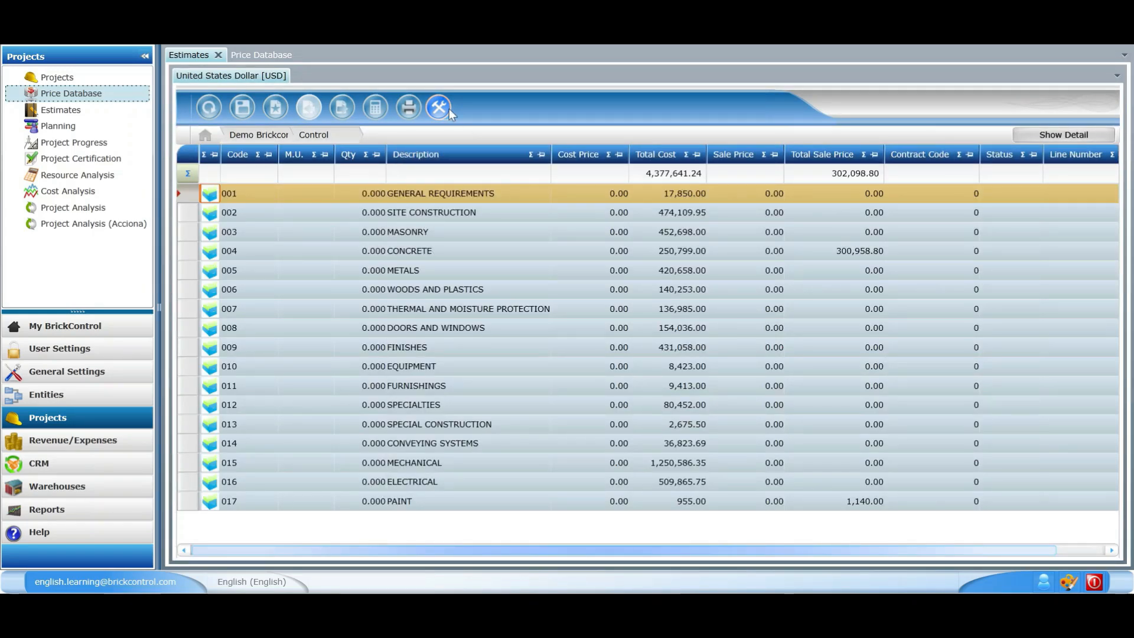
left_click(449, 109)
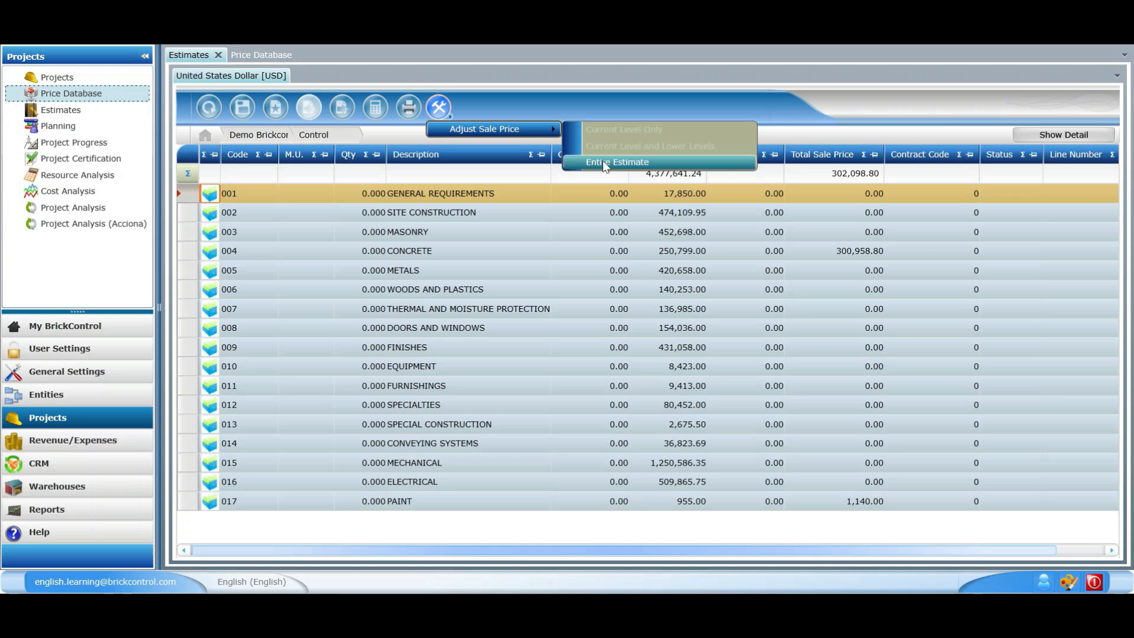
left_click(602, 161)
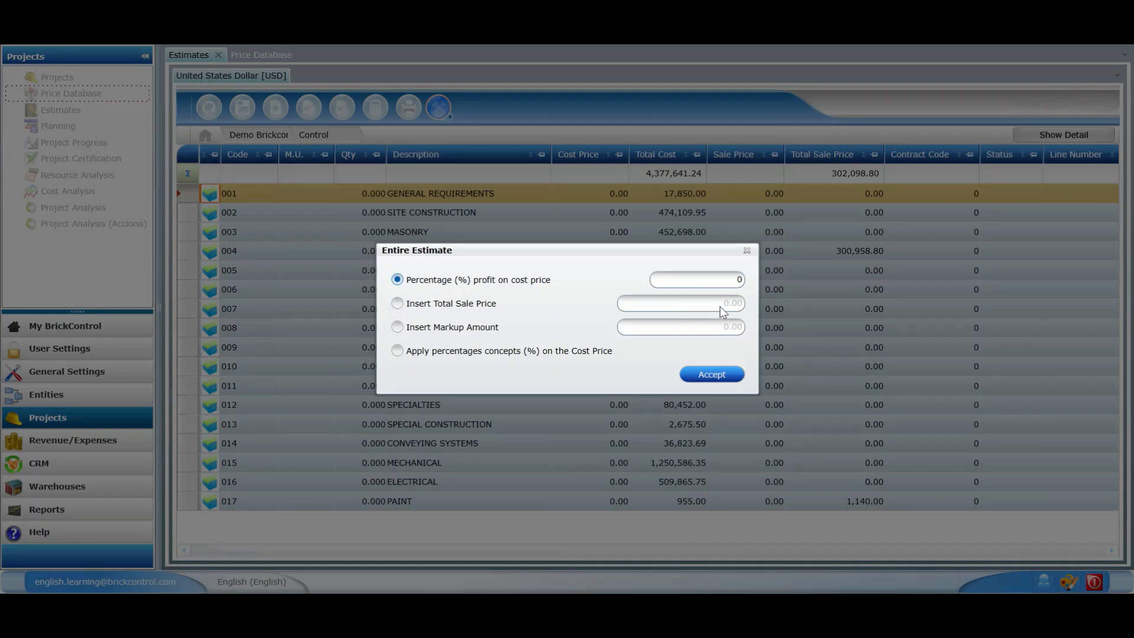
left_click(397, 326)
left_click(723, 324)
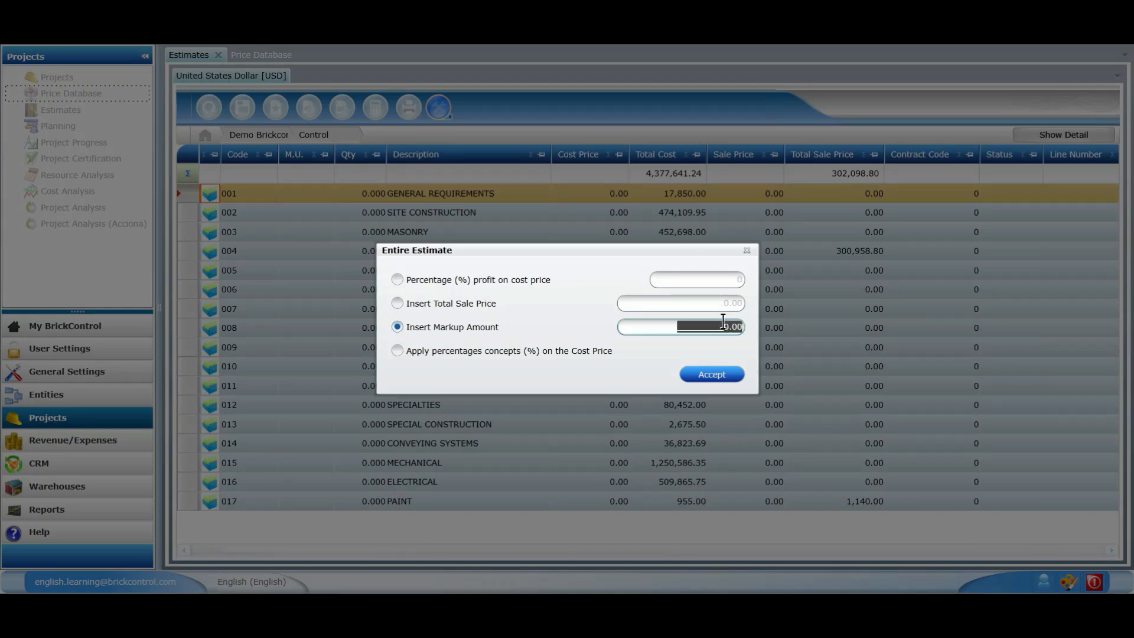
type("500000")
left_click(711, 373)
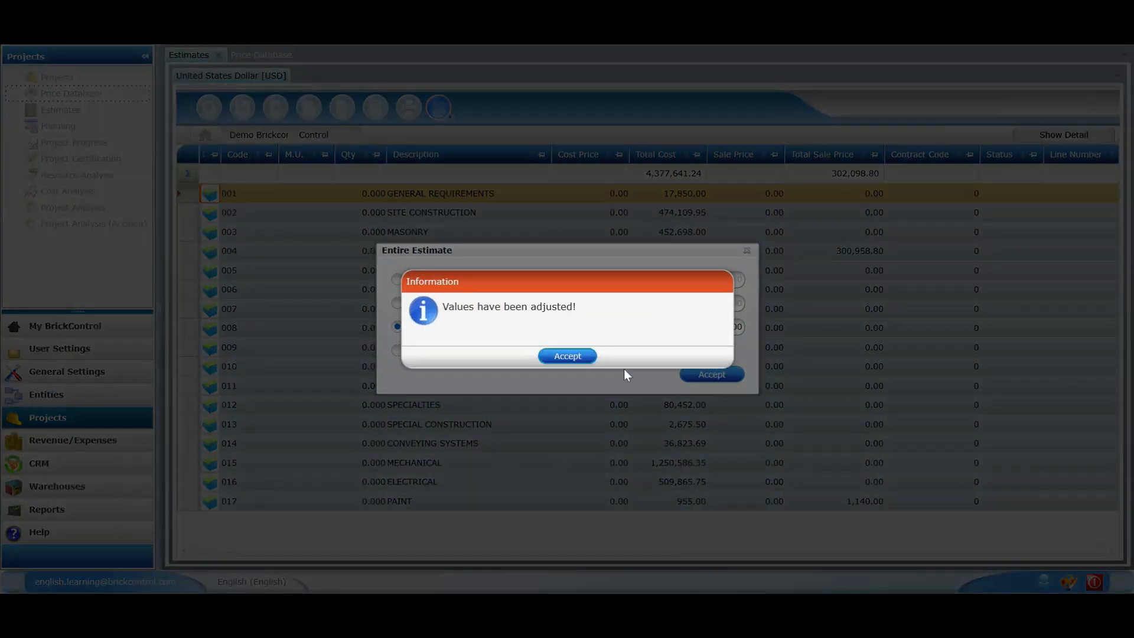
left_click(584, 356)
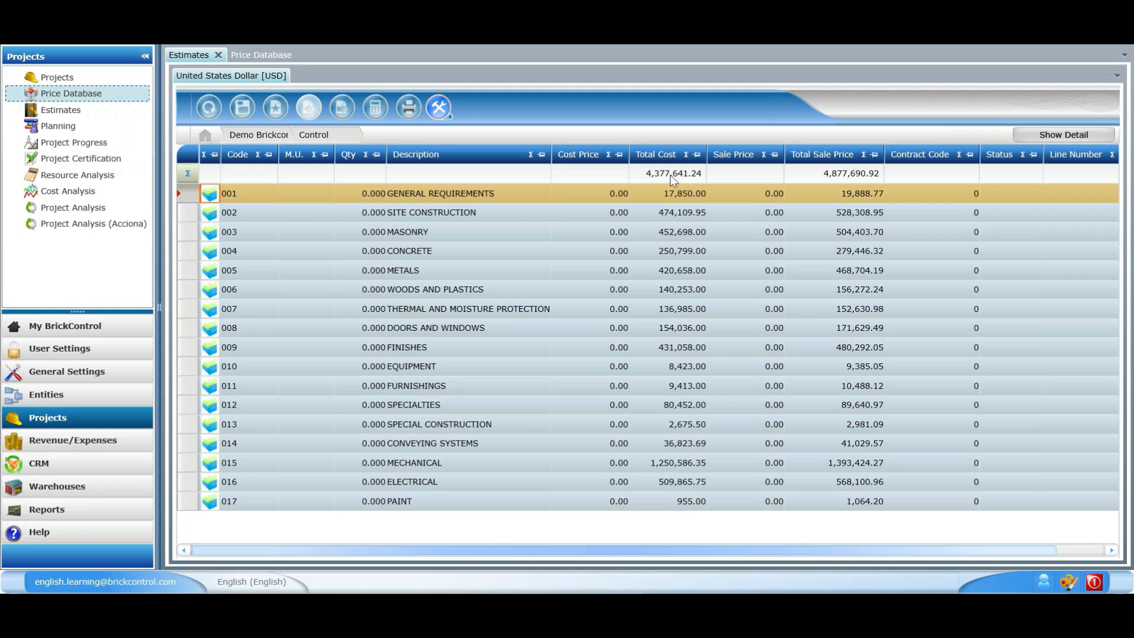
Set the Kitchen paint task's sale price to 15 in INDOOR PAINT and go back up to the Control level
left_click(717, 194)
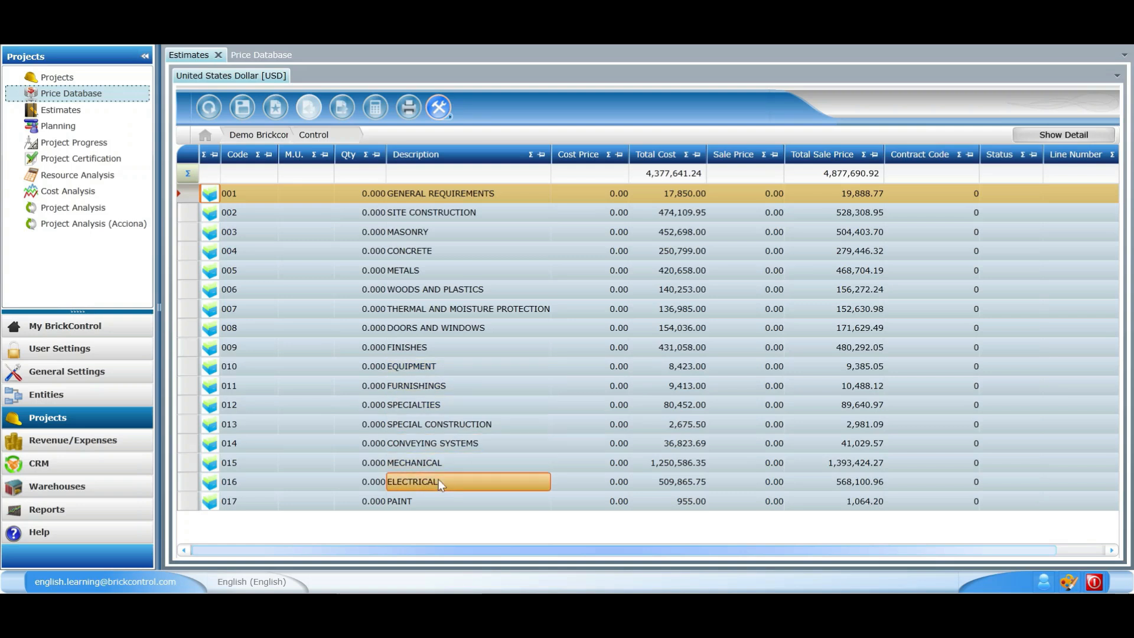
left_click(438, 498)
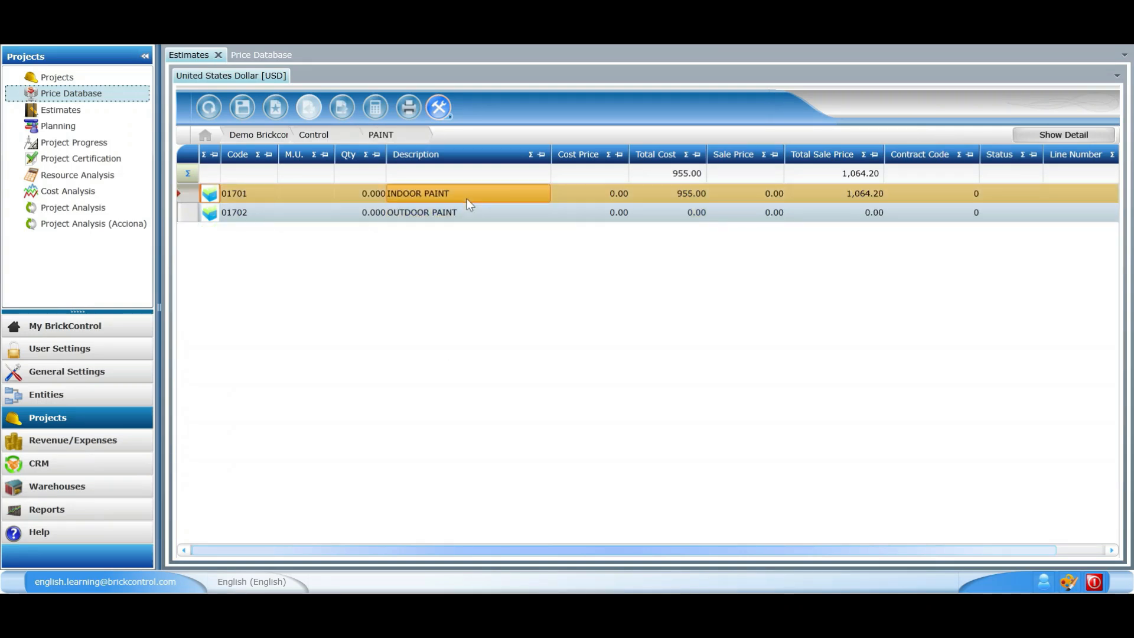
left_click(466, 199)
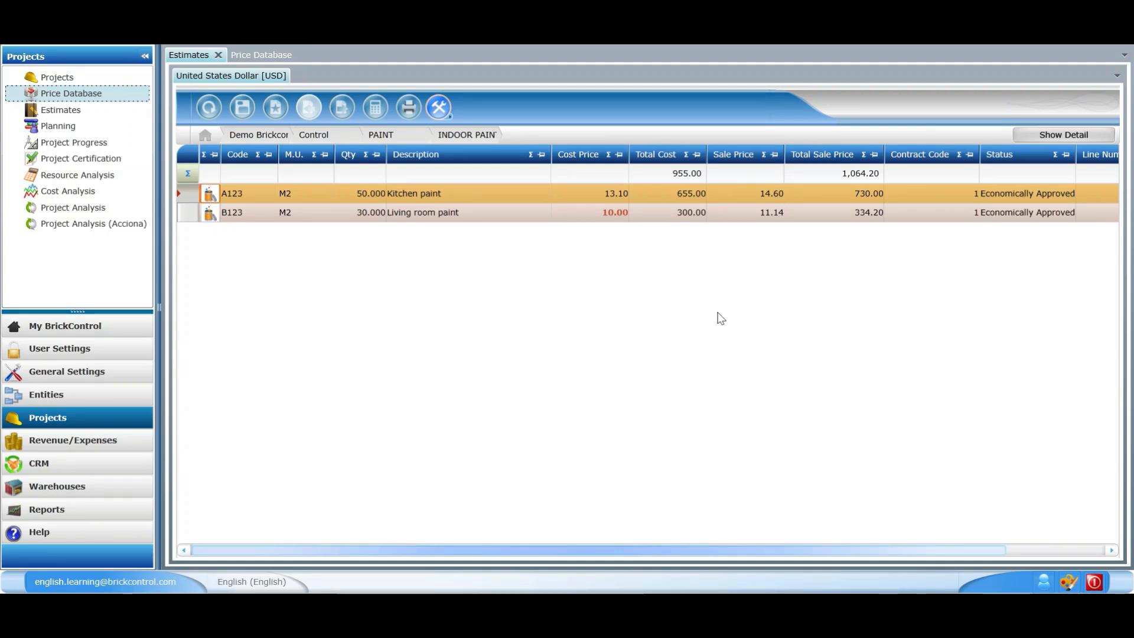
left_click(760, 195)
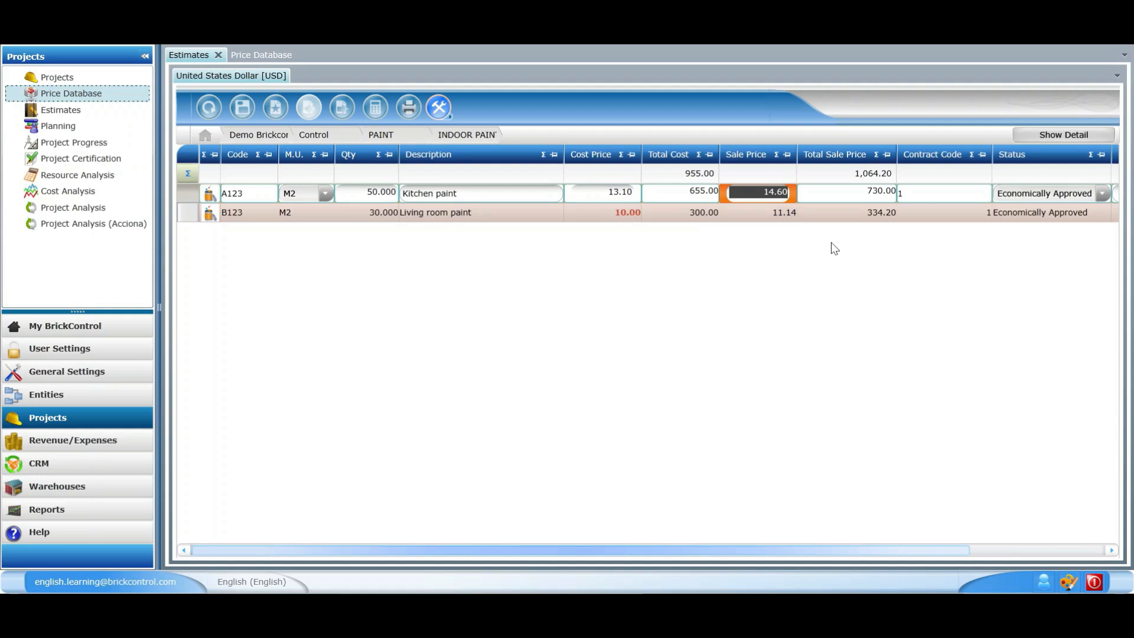
type("15")
key("Return")
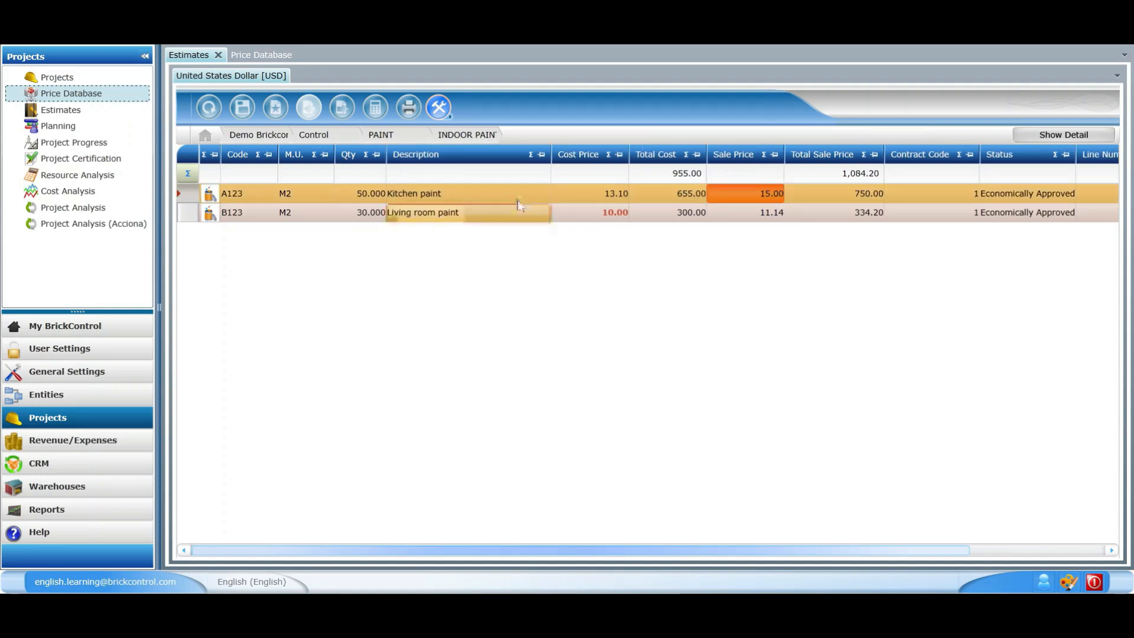
left_click(406, 131)
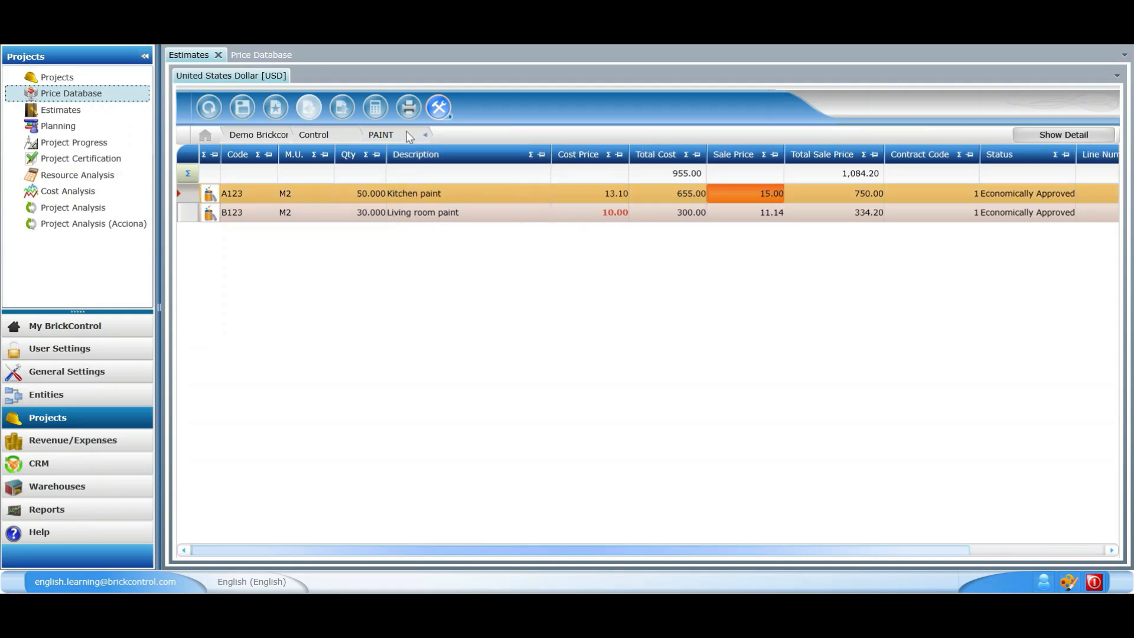
left_click(337, 135)
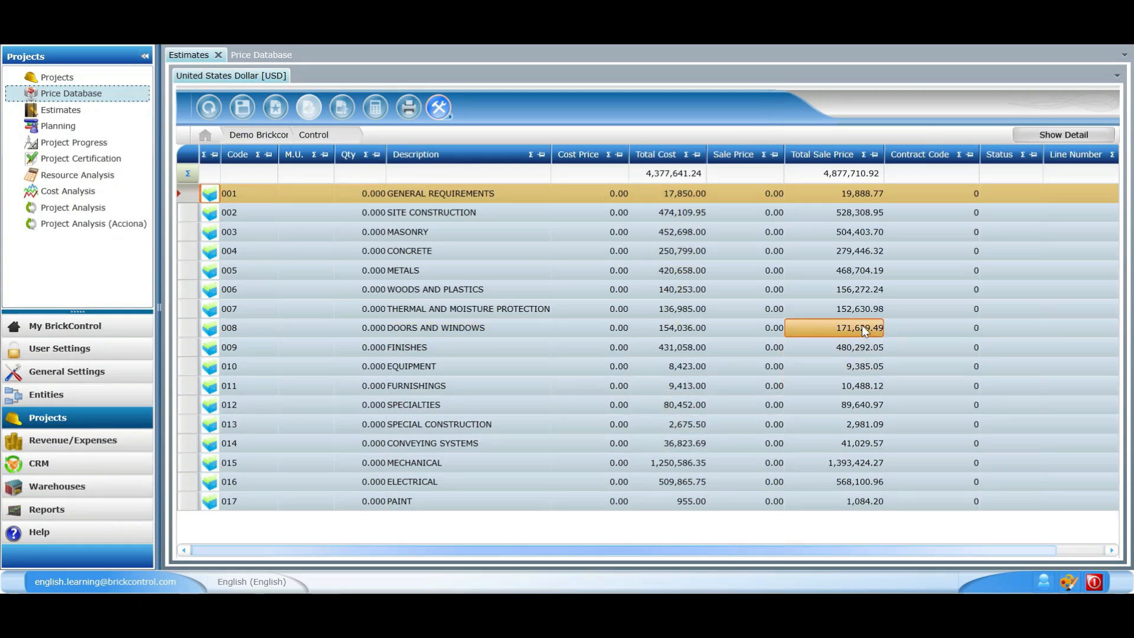
Open the estimate's additional charges and add a GG line that applies the % operation to line 1 at 10%
left_click(273, 113)
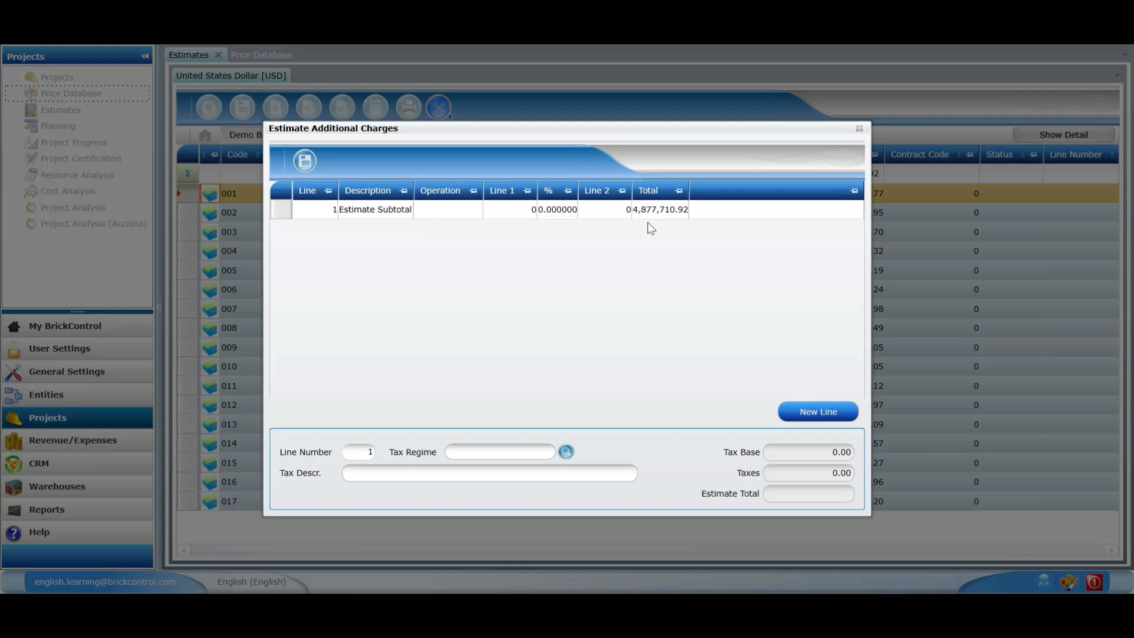
left_click(787, 415)
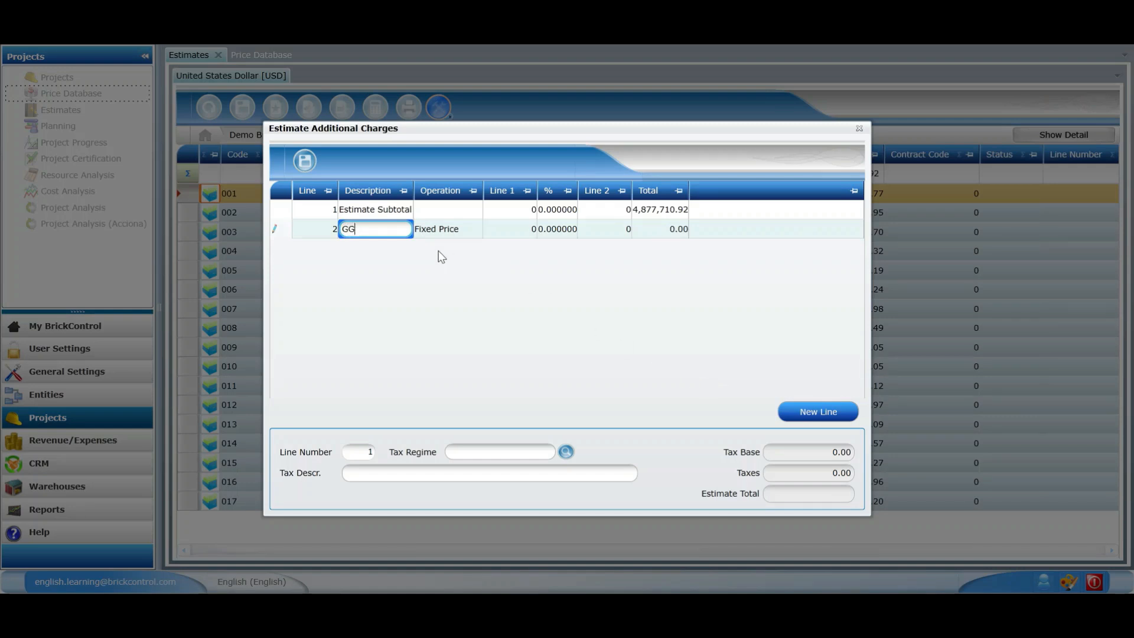
left_click(450, 234)
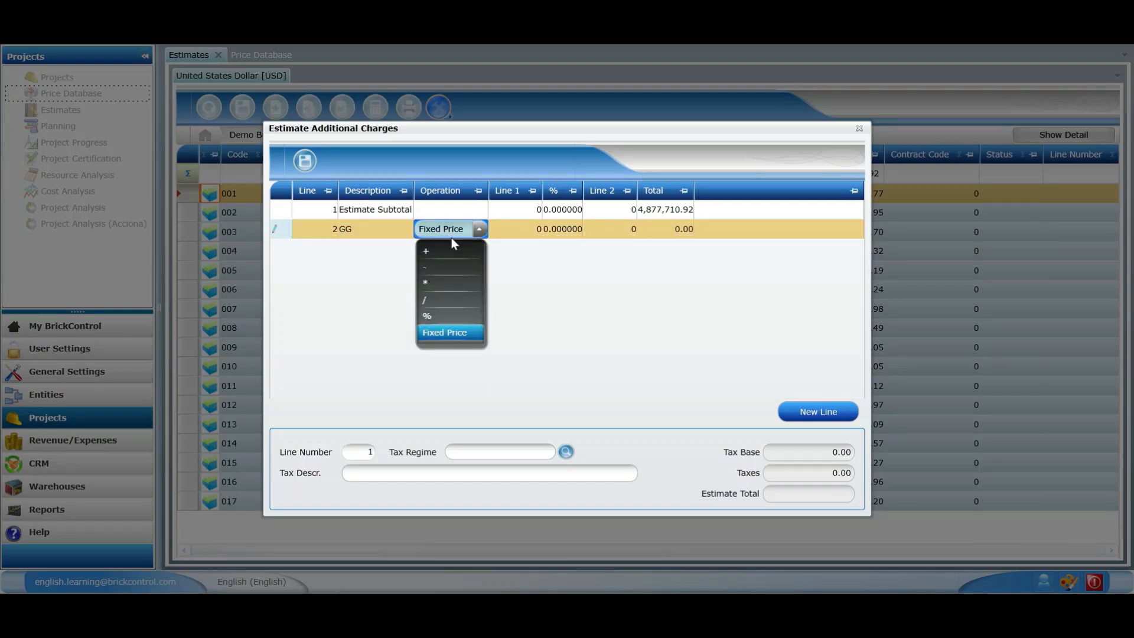
left_click(431, 317)
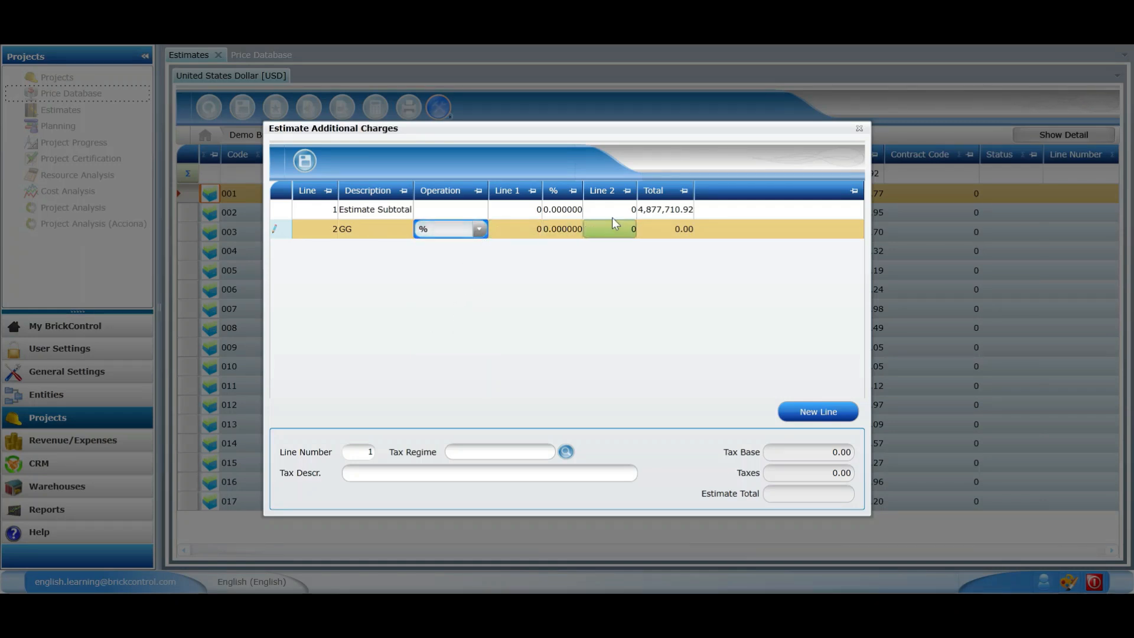
left_click(529, 230)
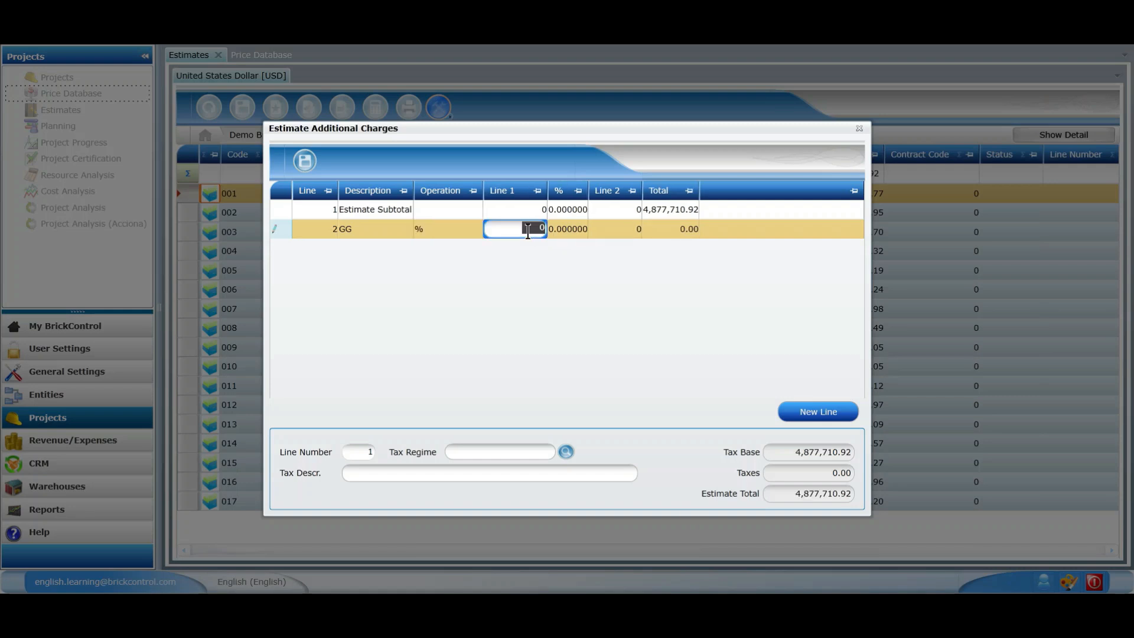
type("1")
left_click(518, 263)
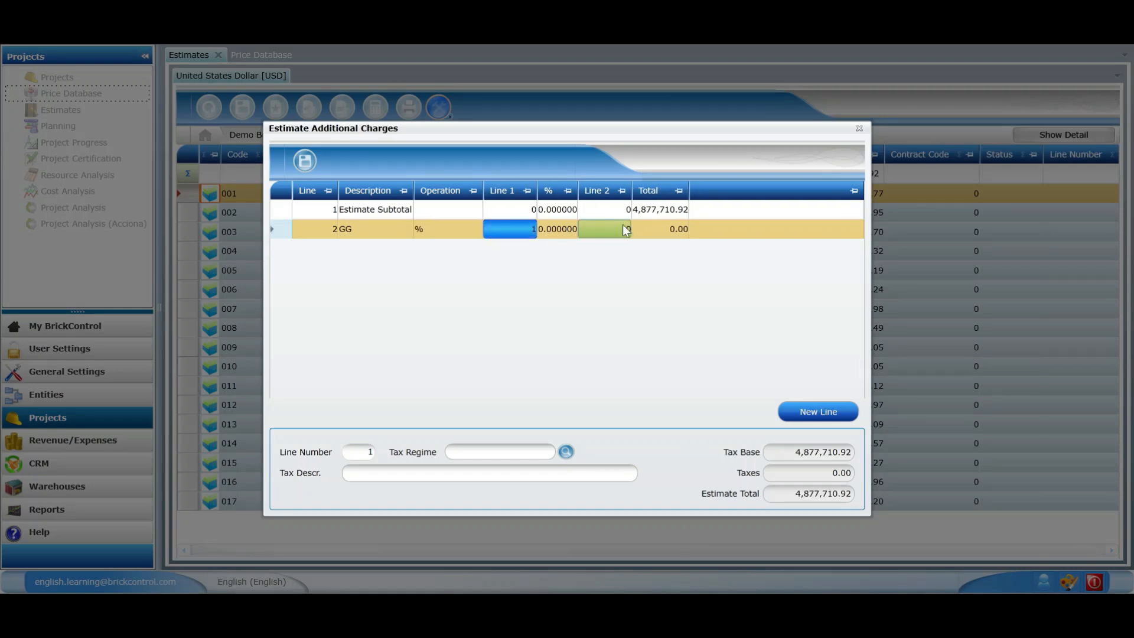
left_click(563, 229)
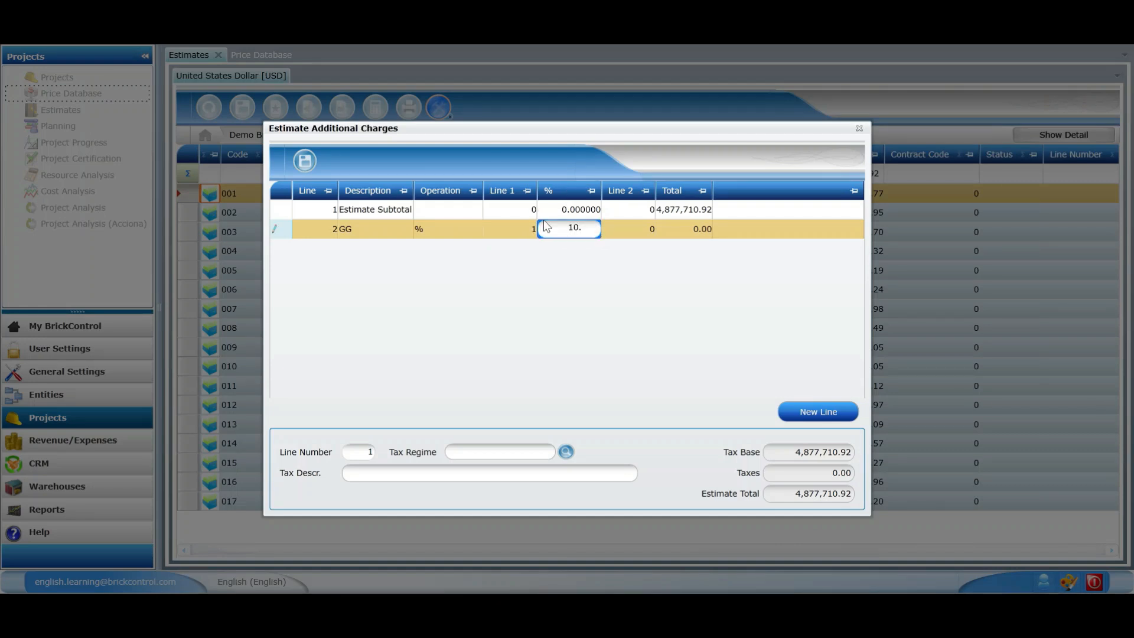
type("10")
key("Return")
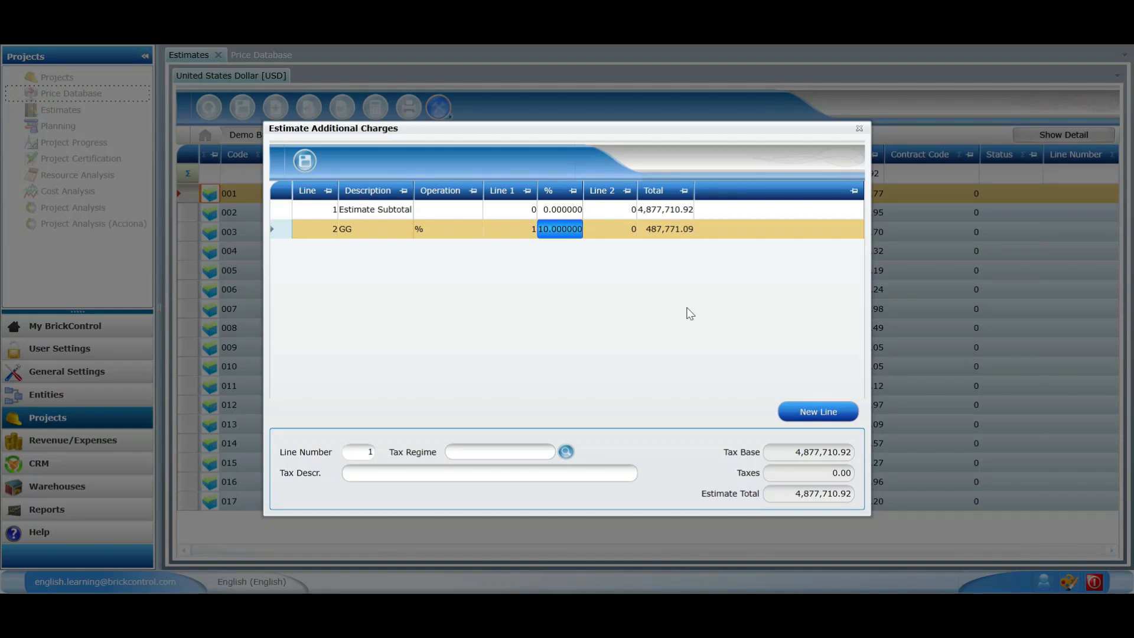
Add a charge line described as Total with gg that uses the + operation to sum lines 1 and 2
left_click(798, 414)
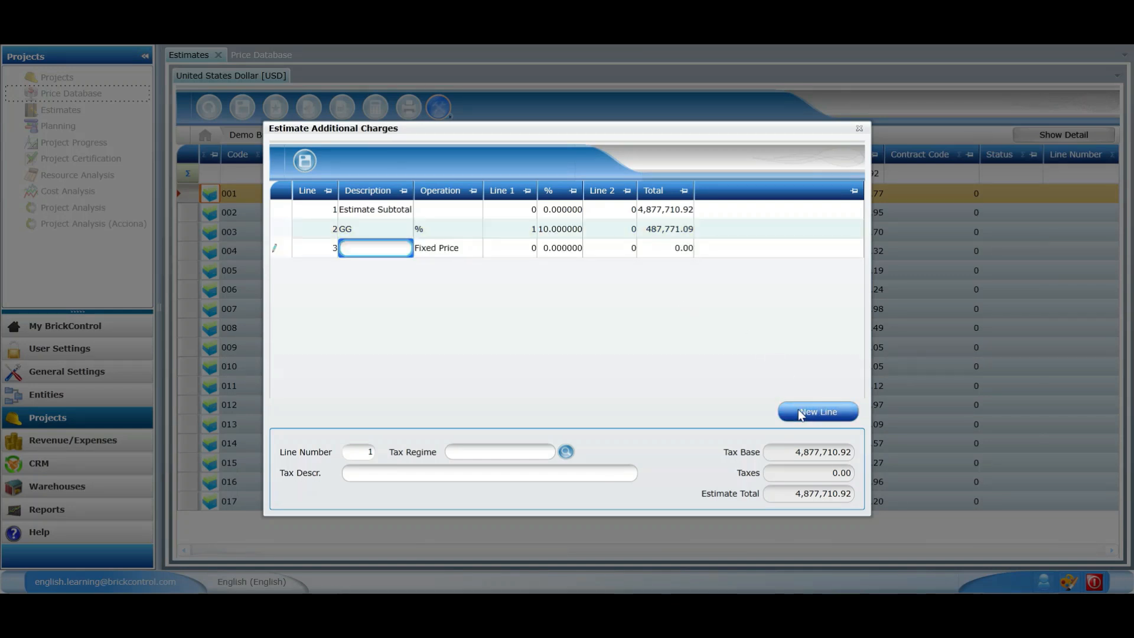
type("Total with gg")
key("Tab")
left_click(473, 245)
left_click(475, 247)
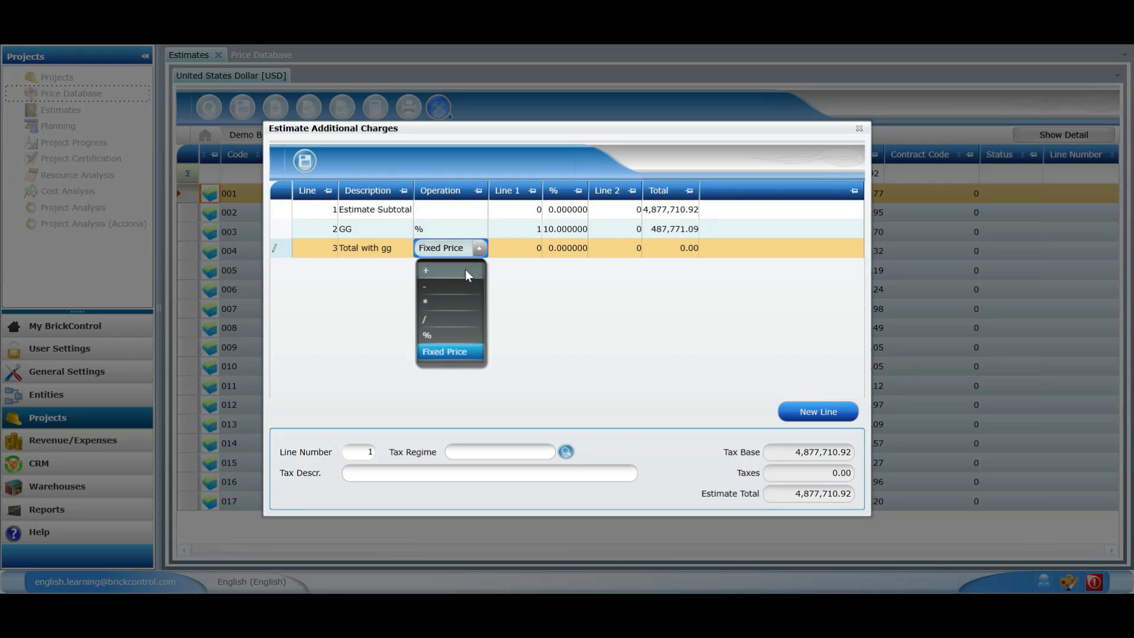
left_click(465, 266)
left_click(518, 252)
type("1")
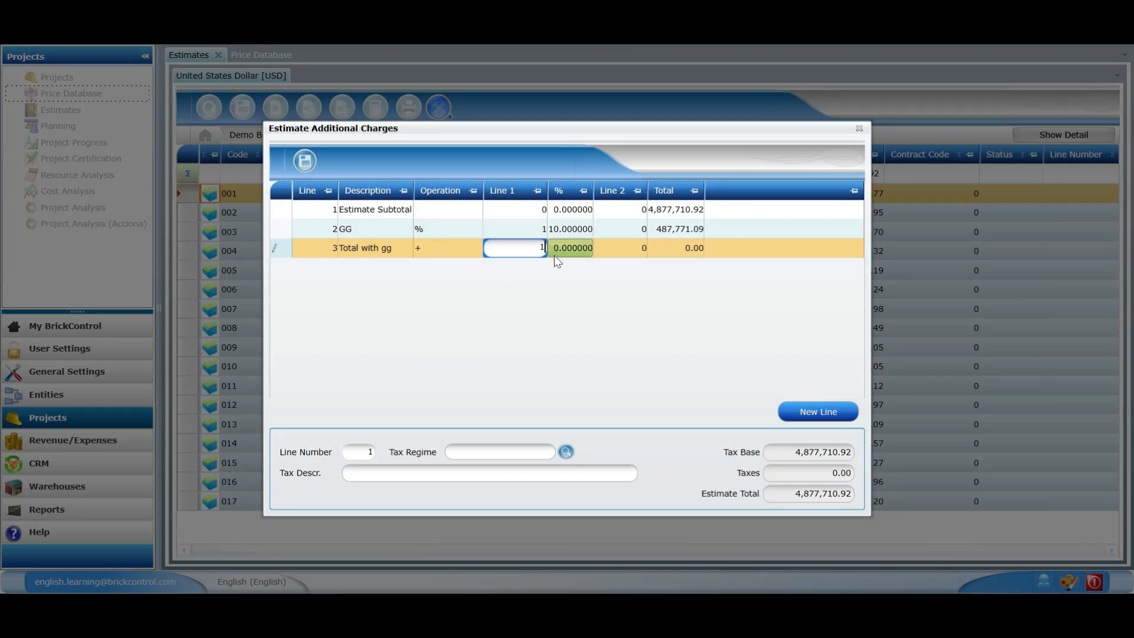
left_click(625, 250)
type("2")
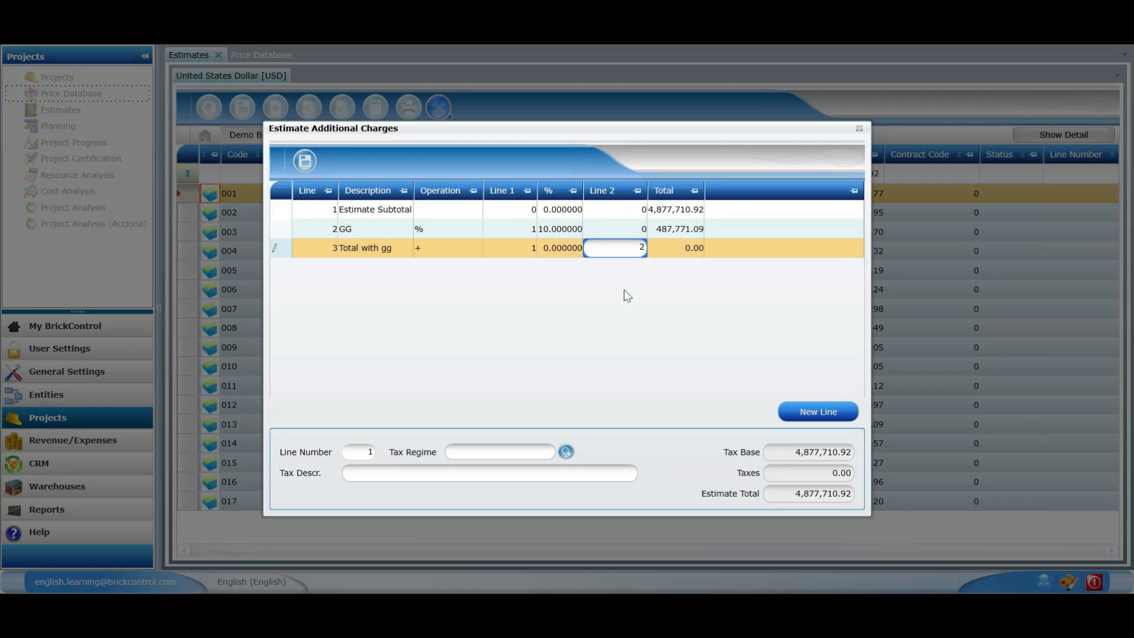
key("Return")
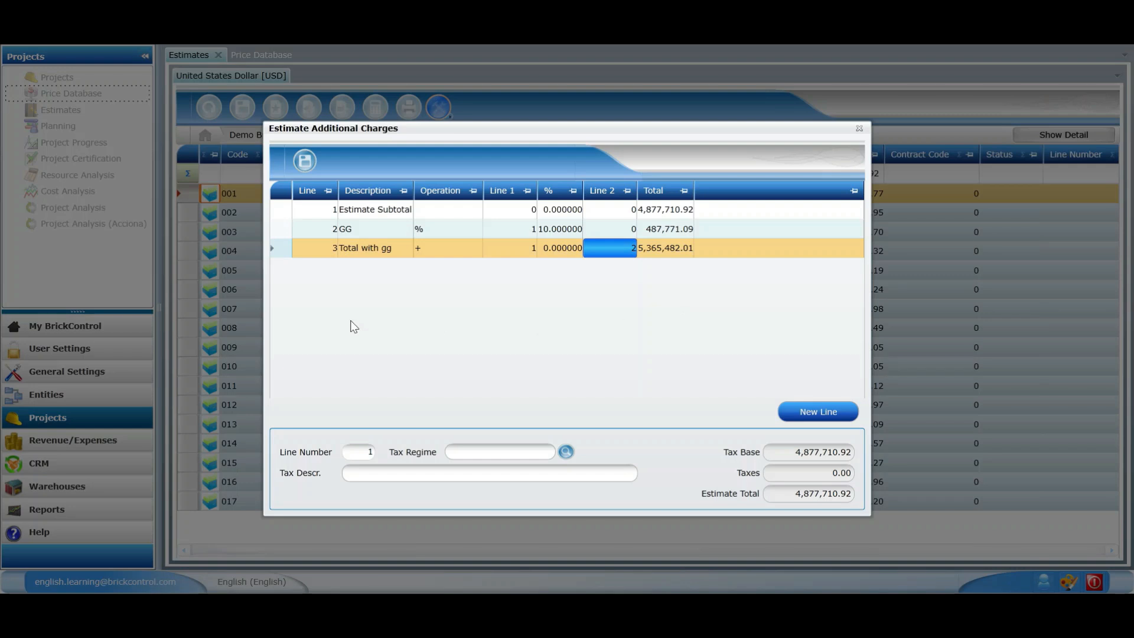
Base the estimate's tax on line number 3 and choose the 18% Sales/ VAT/ GST tax regime
left_click(357, 452)
left_click(365, 455)
type("3")
left_click(464, 451)
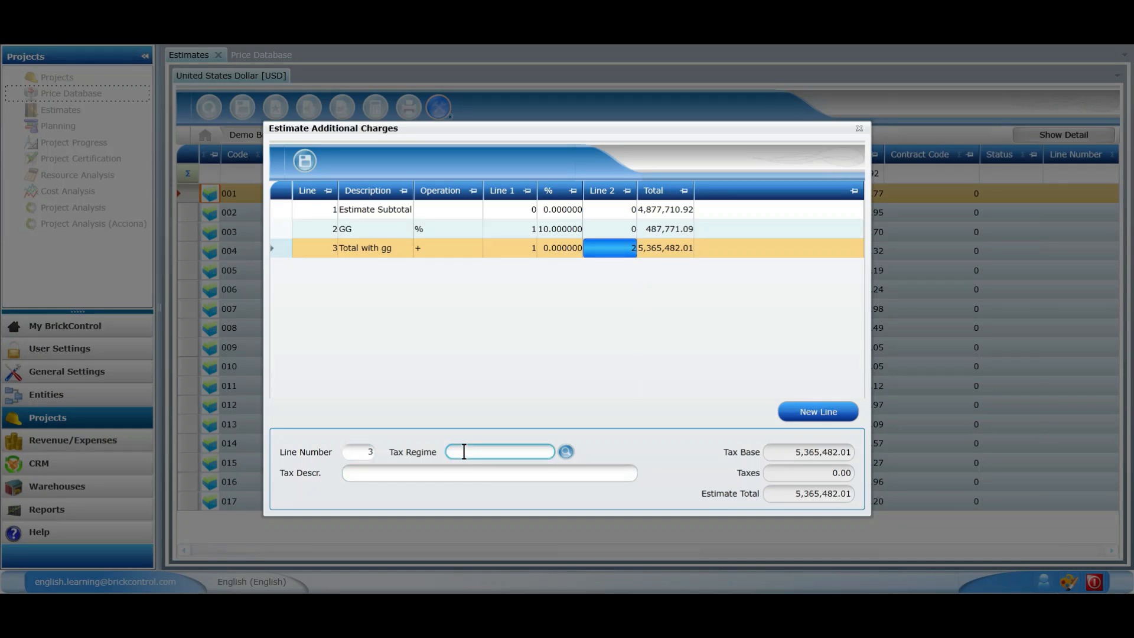
type("21")
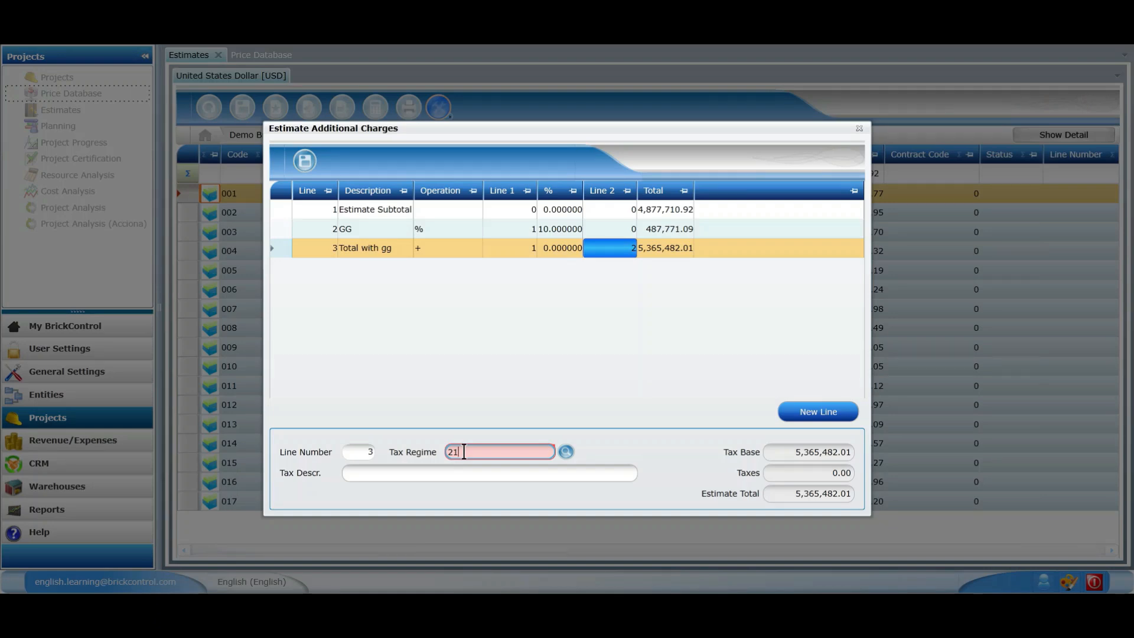
key("BackSpace")
key("BackSpace")
left_click(565, 452)
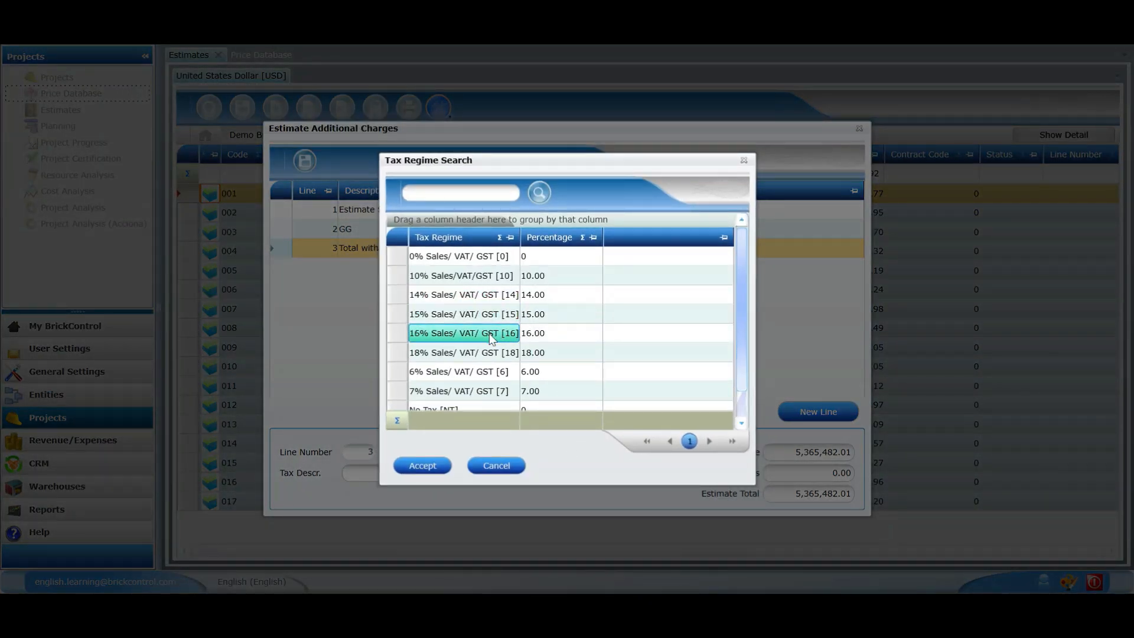
scroll(514, 346, "down", 1)
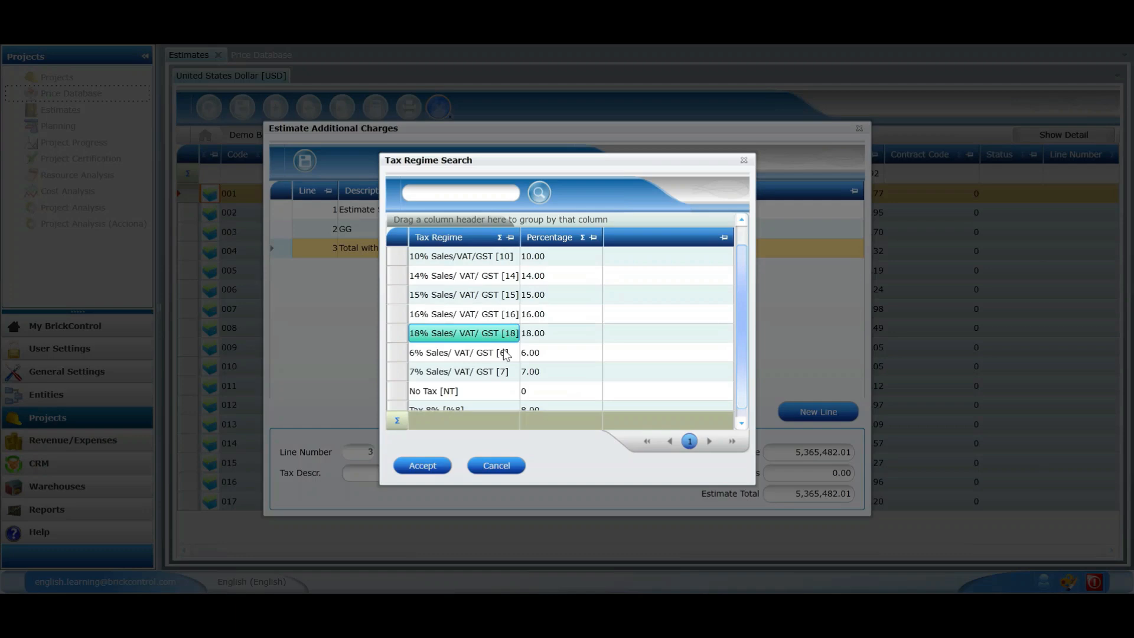
double_click(483, 334)
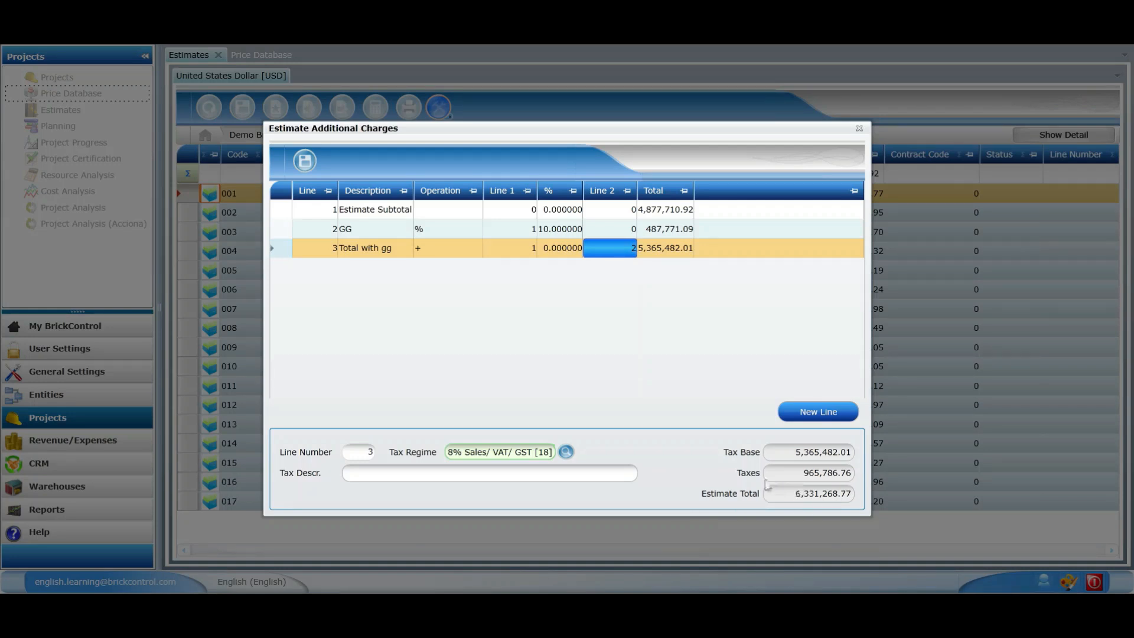
Enter Additional charges as the tax description and save the estimate's additional charges
left_click(473, 476)
type("Addi")
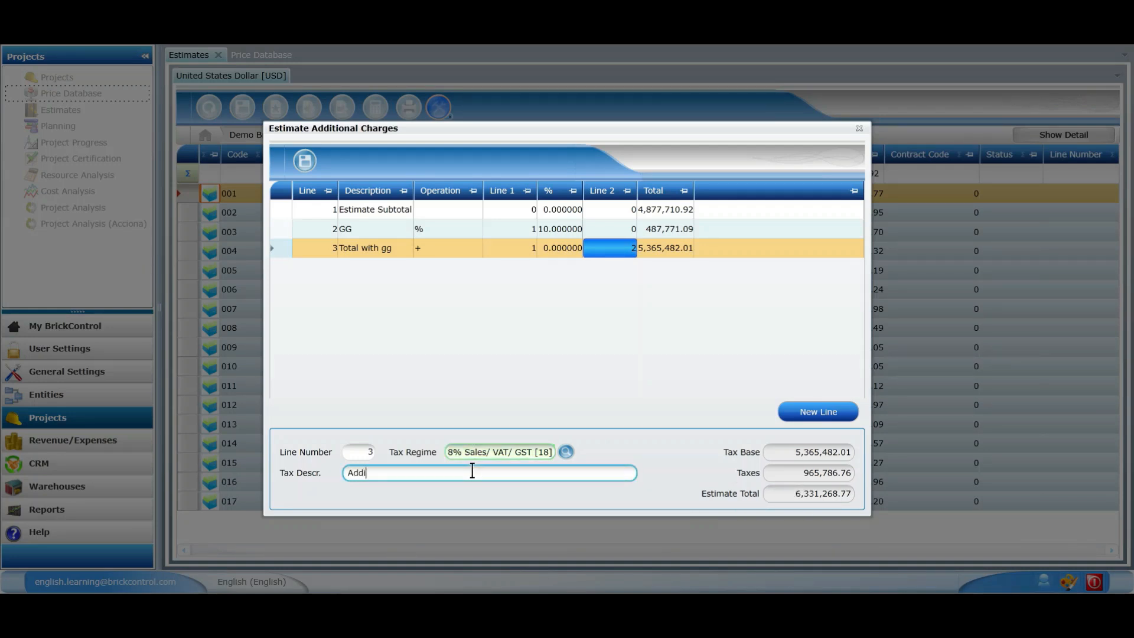
type("otional charges")
left_click(312, 163)
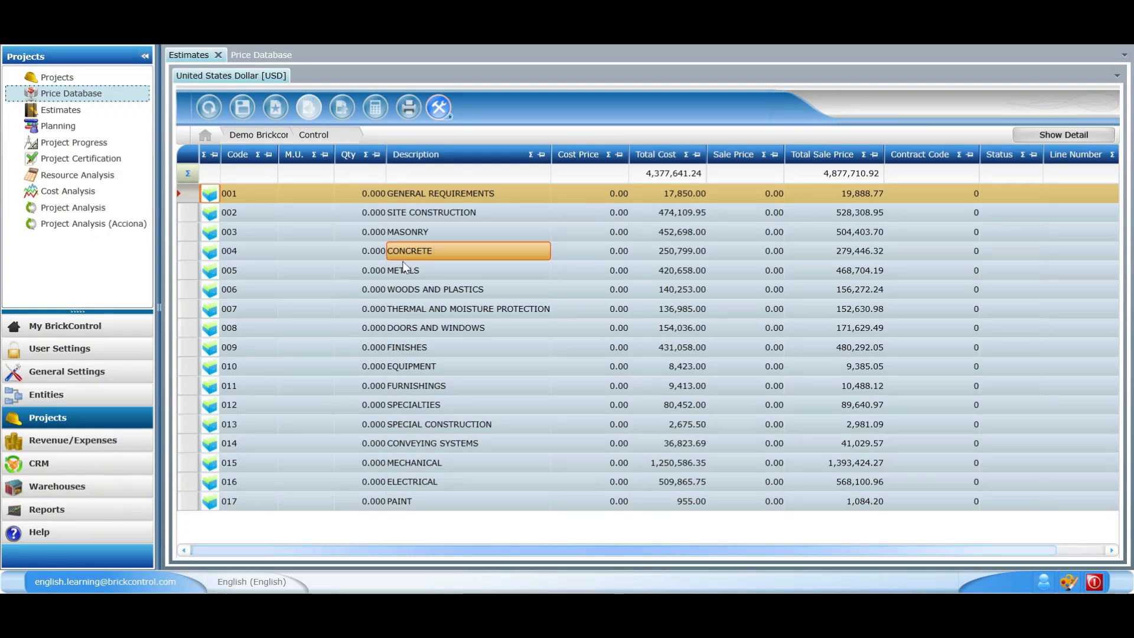
left_click(390, 263)
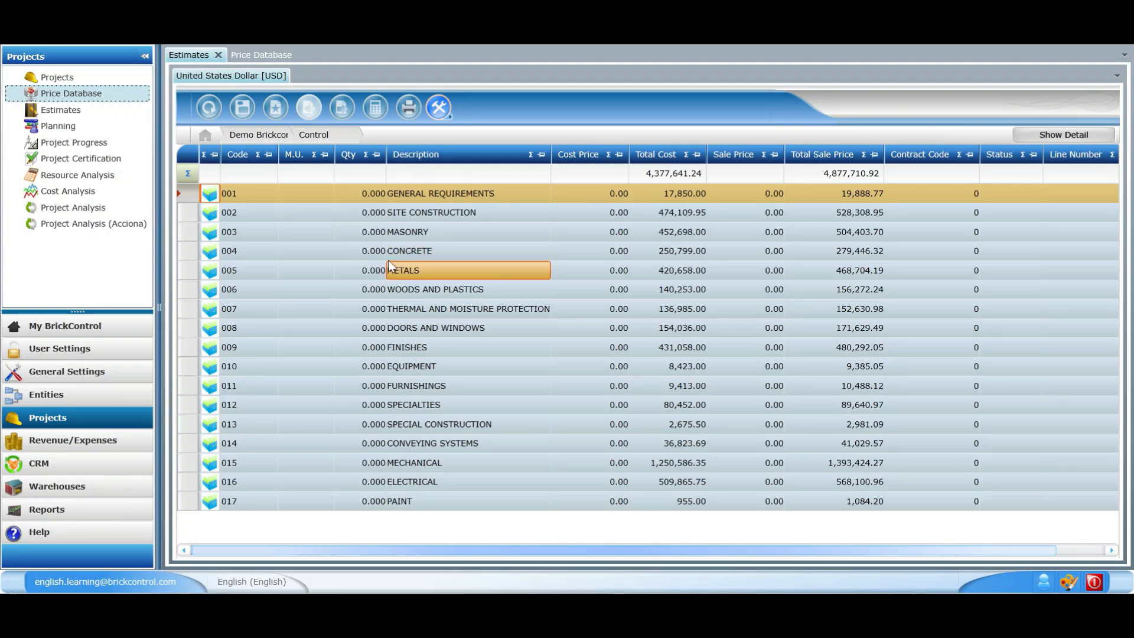
Print the estimate in English with the BrickControl type and the Basic (no lines) template
left_click(408, 107)
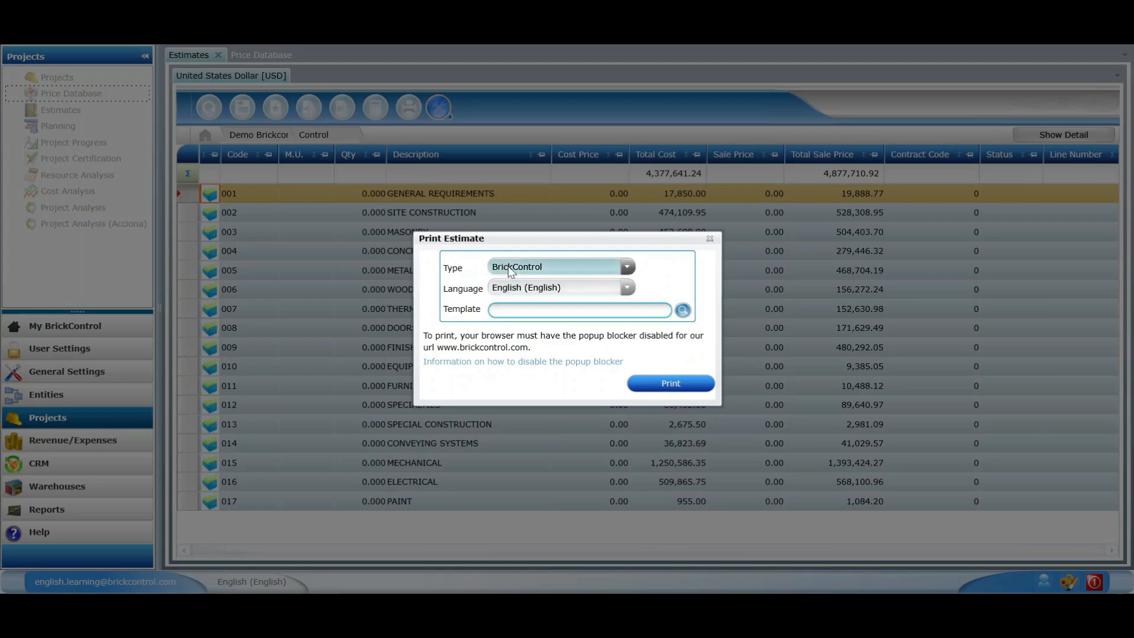
left_click(682, 310)
scroll(508, 296, "down", 1)
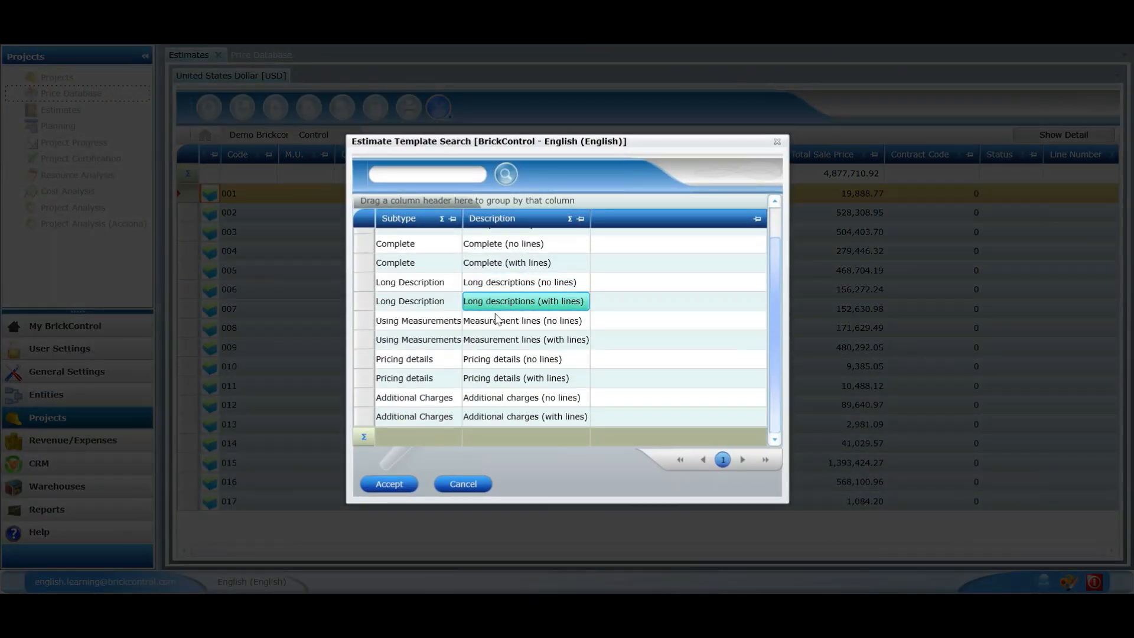
scroll(496, 319, "up", 1)
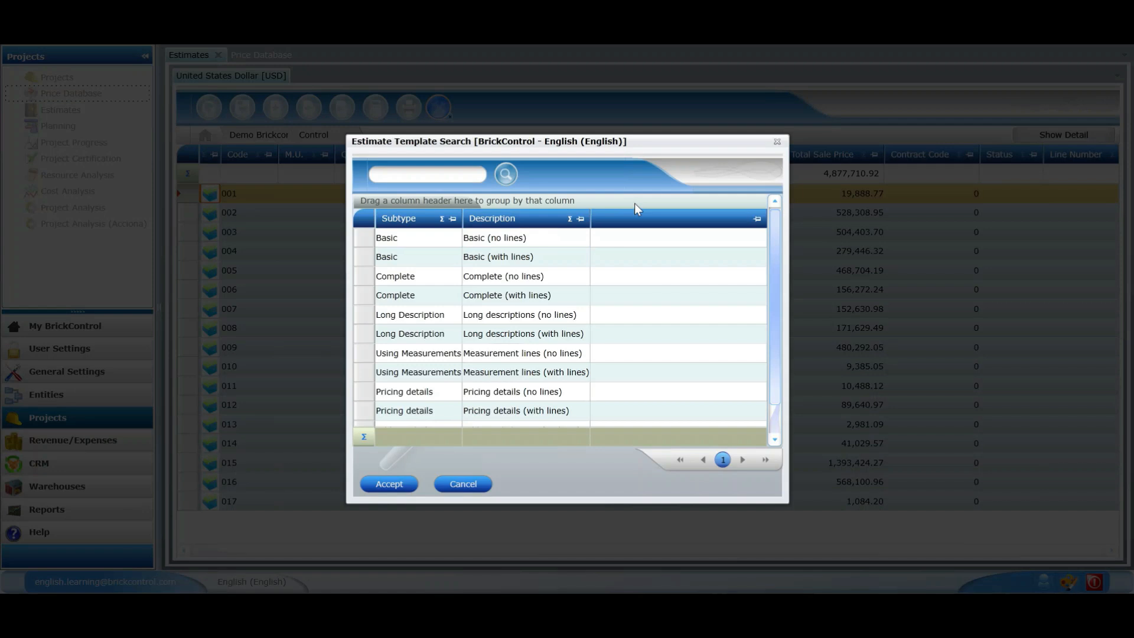
left_click(412, 240)
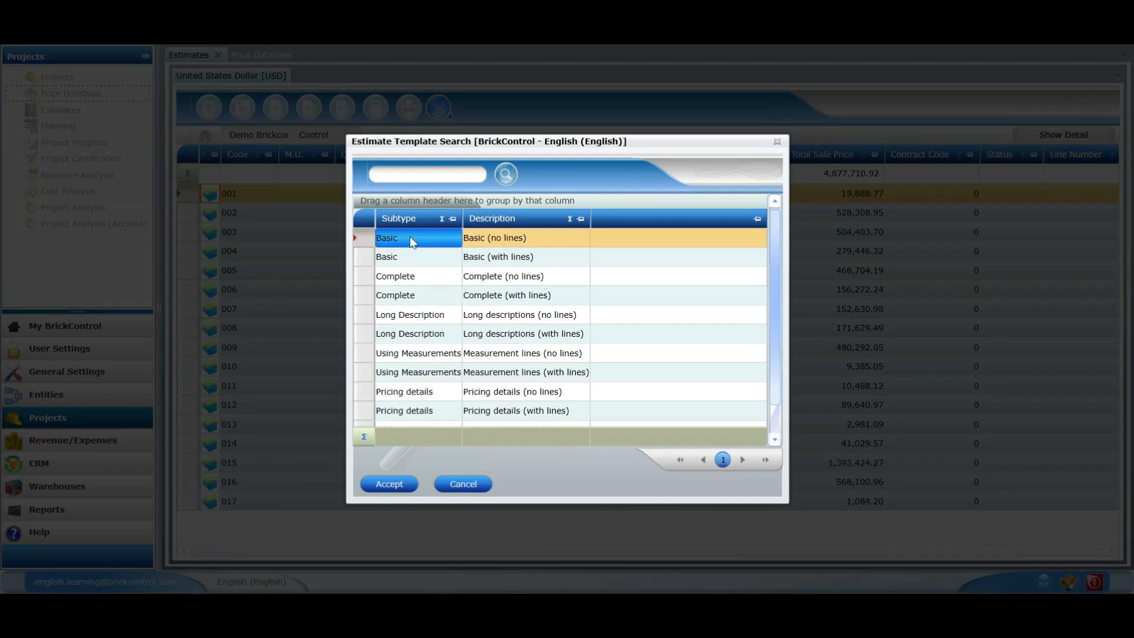
double_click(412, 239)
left_click(684, 387)
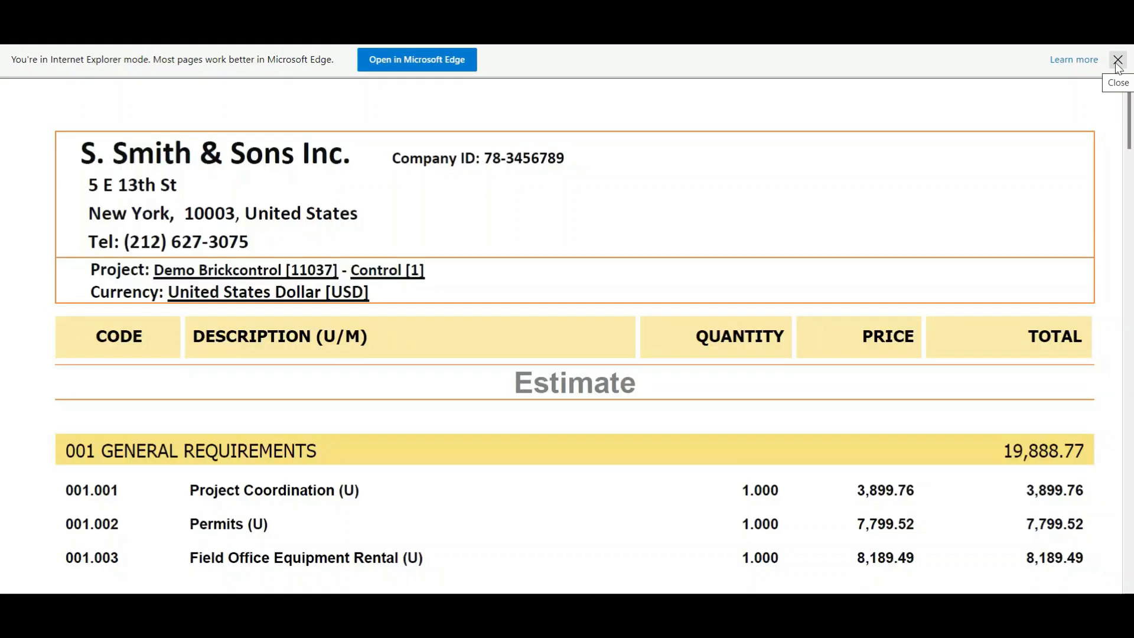
Review the printed estimate from its first division through the PAINT divisions and grand total, and return to the print settings
left_click(1118, 62)
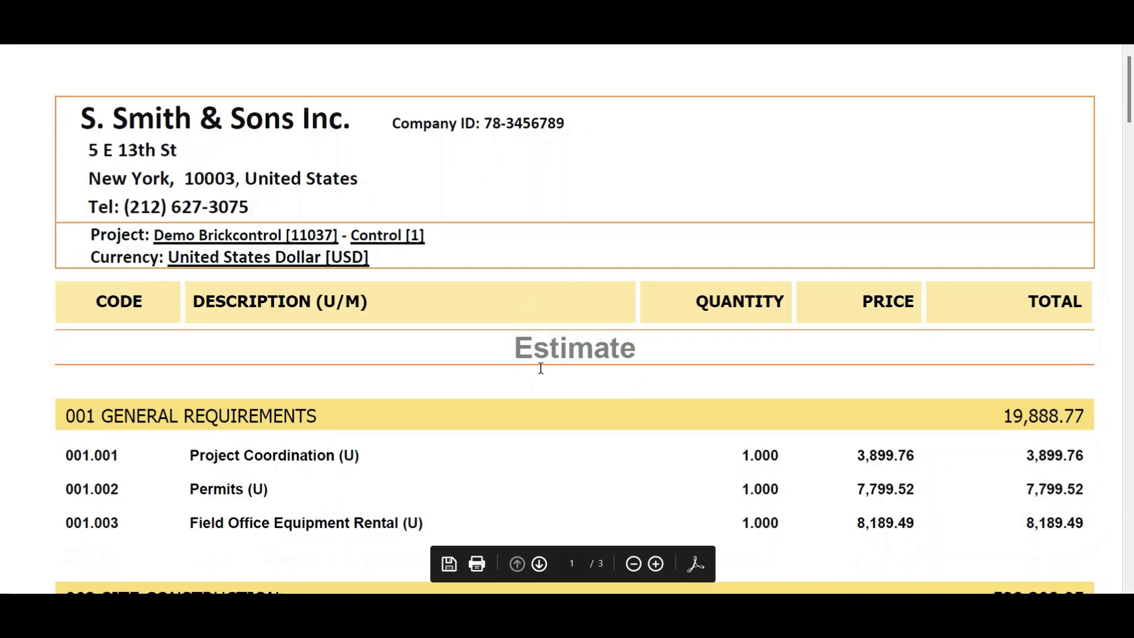
left_click(633, 564)
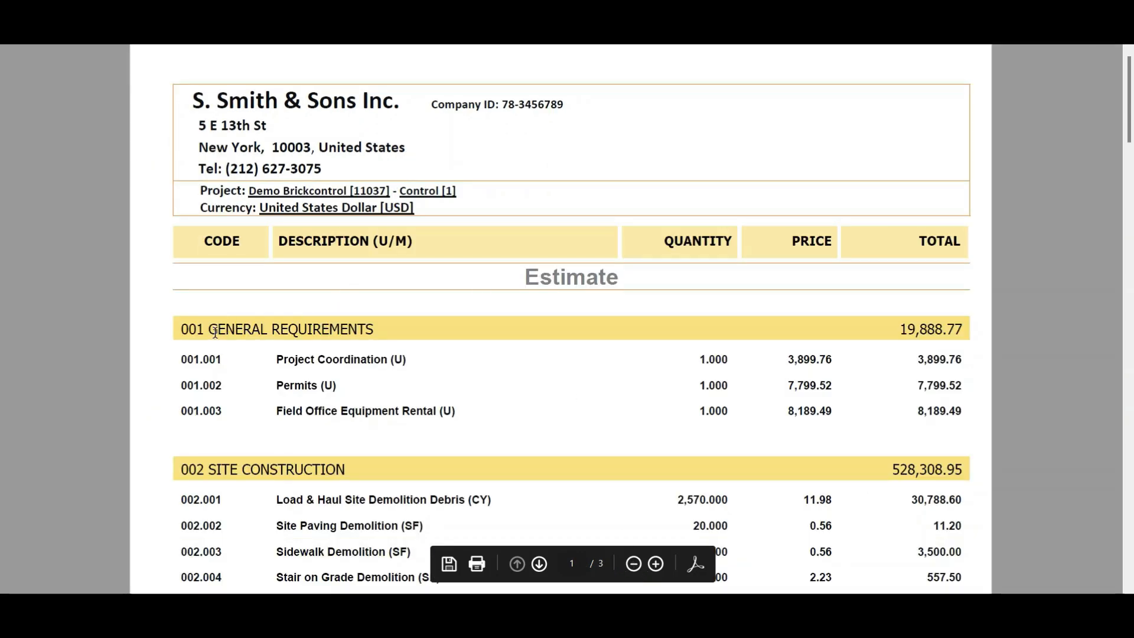
left_click_drag(209, 329, 322, 361)
left_click(322, 362)
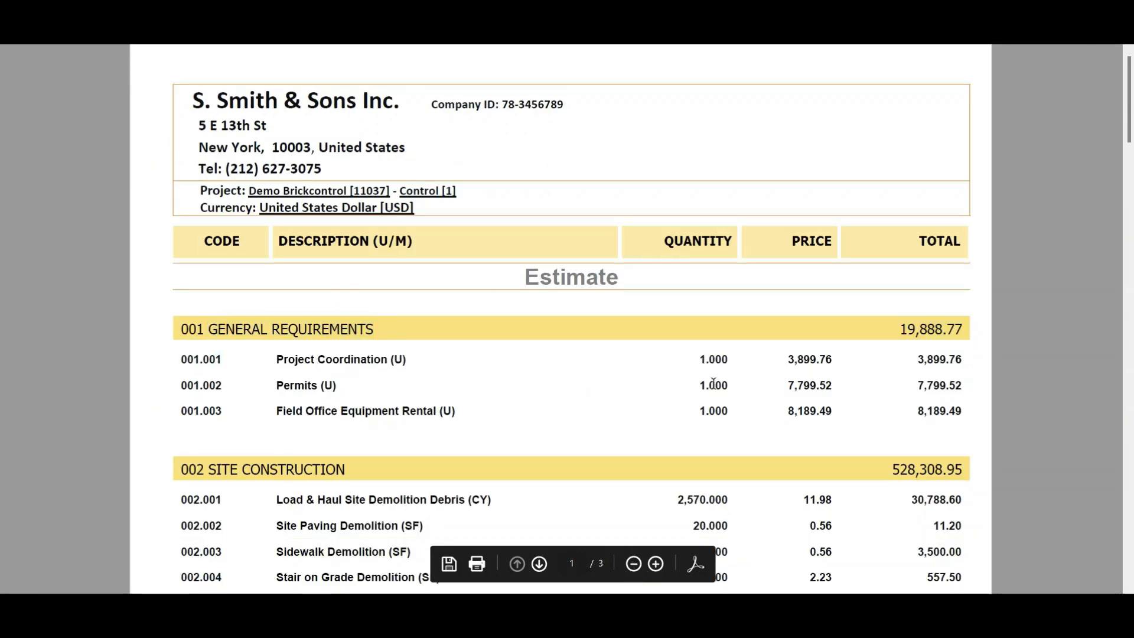
scroll(791, 361, "down", 1)
scroll(791, 361, "down", 15)
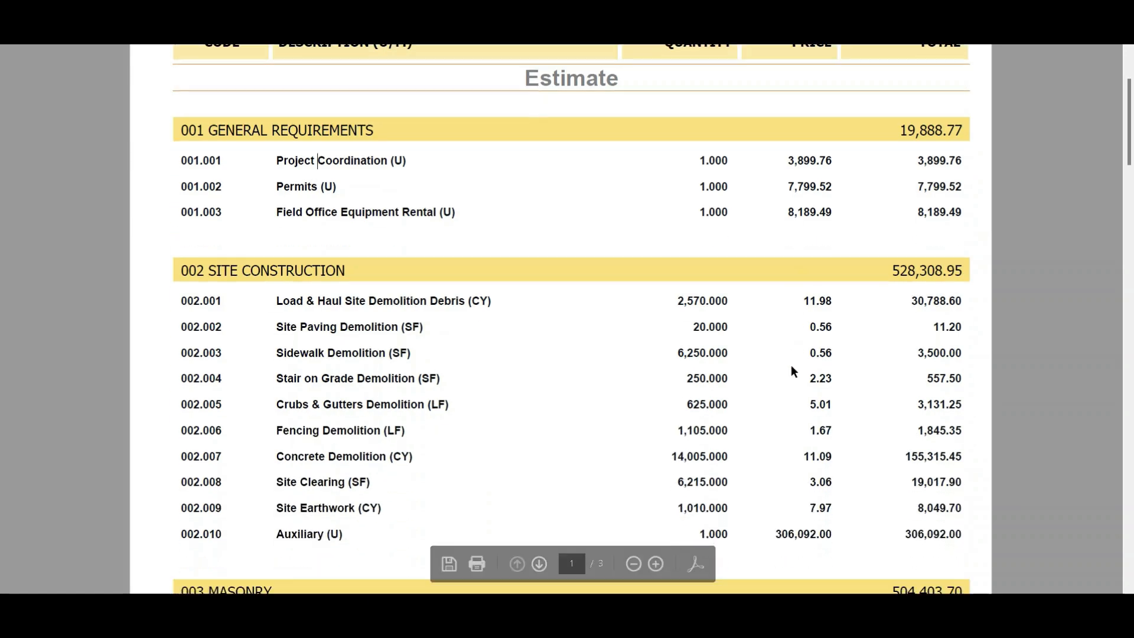
scroll(790, 412, "down", 15)
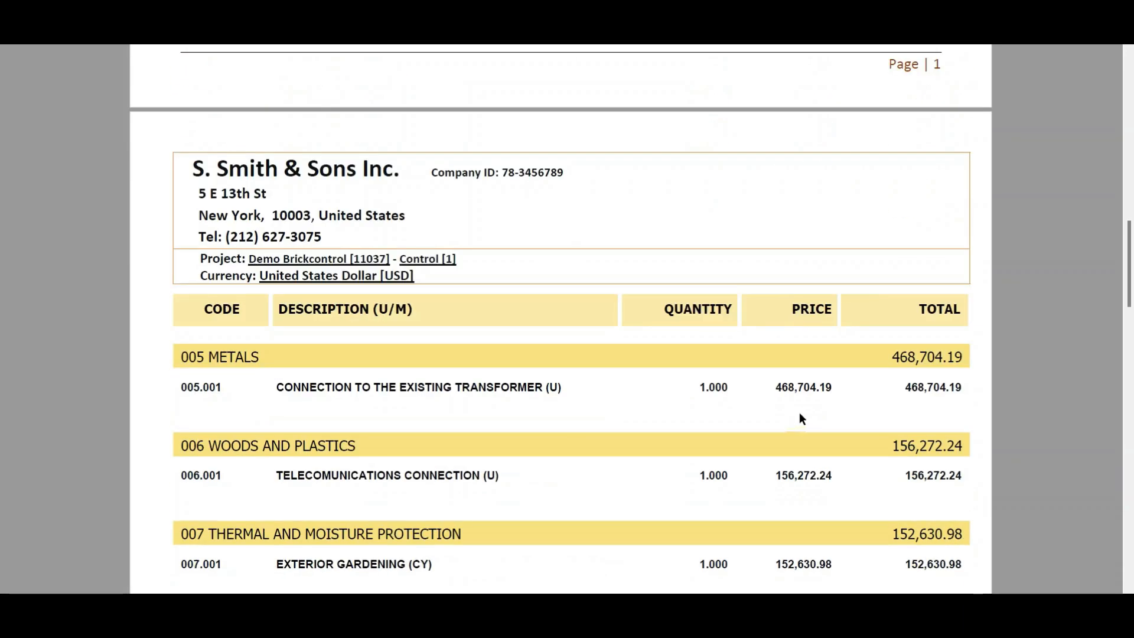
scroll(883, 450, "down", 15)
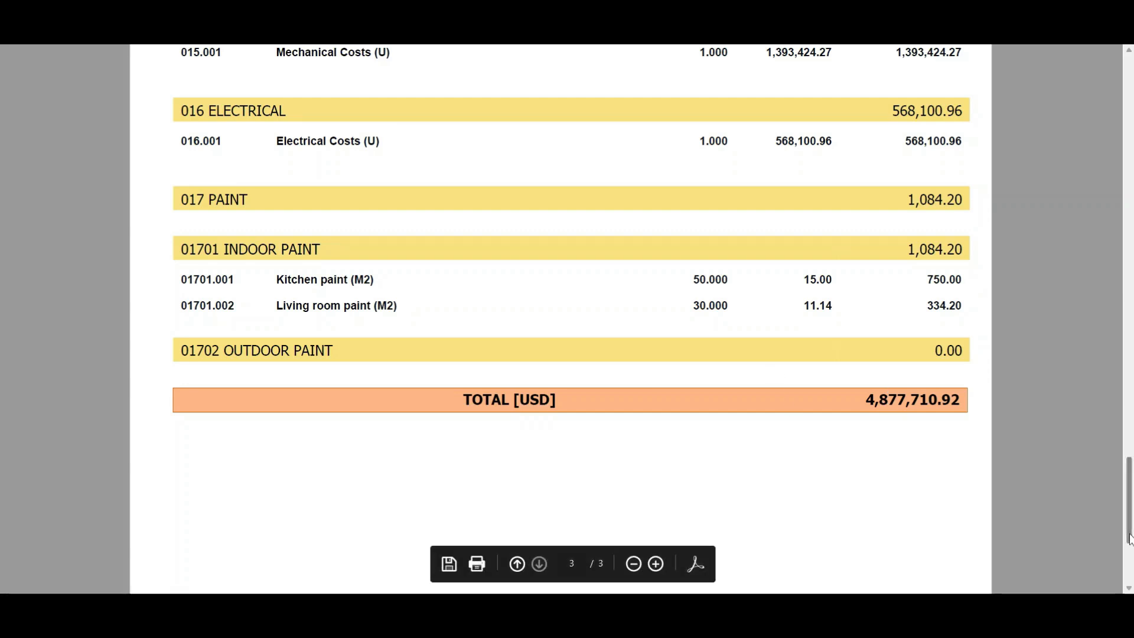
left_click_drag(1125, 542, 1129, 123)
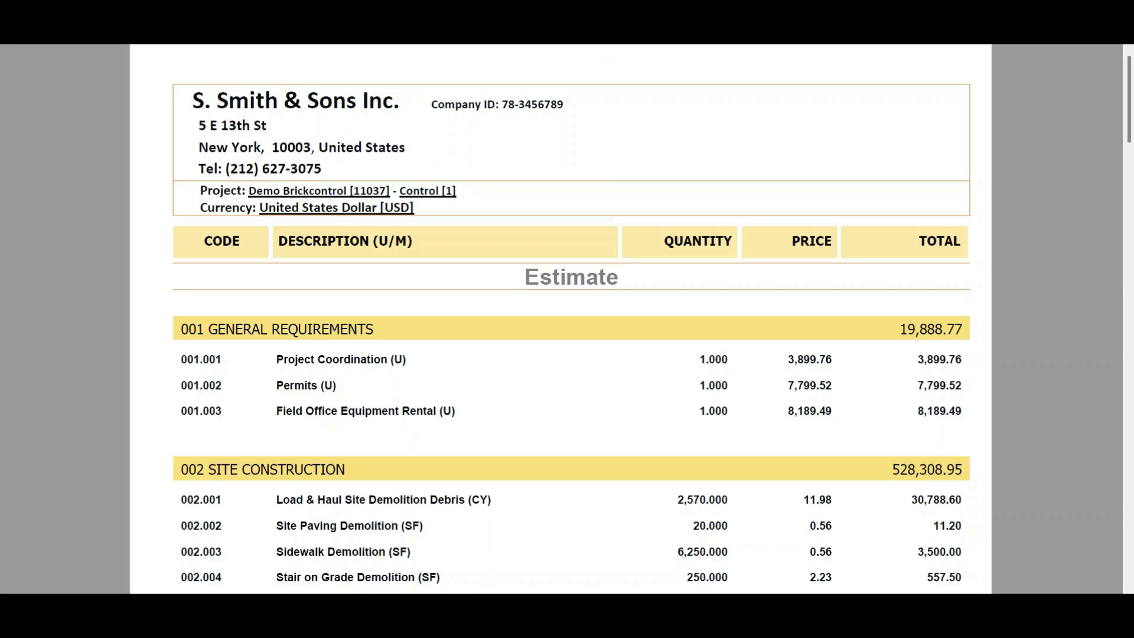
left_click(620, 37)
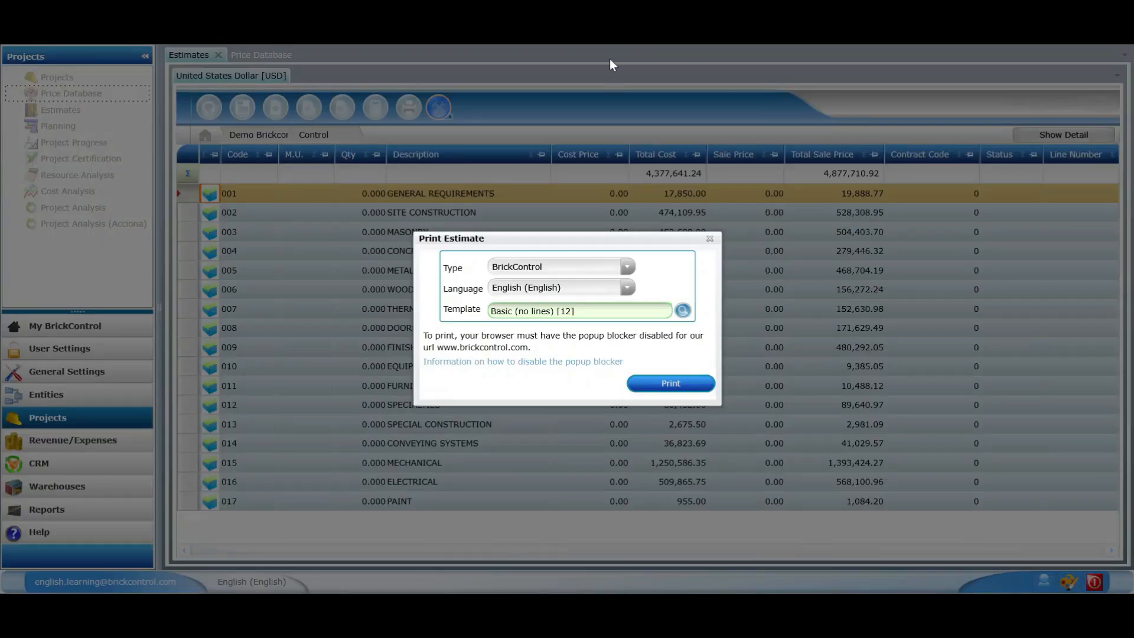
Print the estimate again with the Additional charges (no lines) template and read through the resulting report
left_click(683, 311)
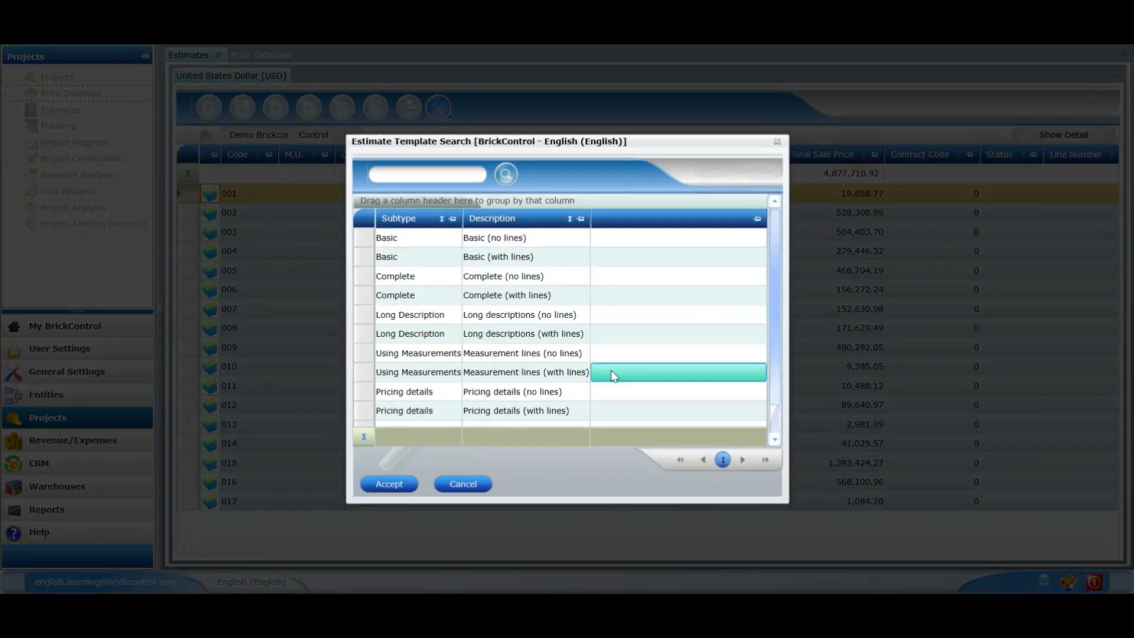
scroll(611, 370, "down", 1)
left_click(426, 402)
double_click(426, 402)
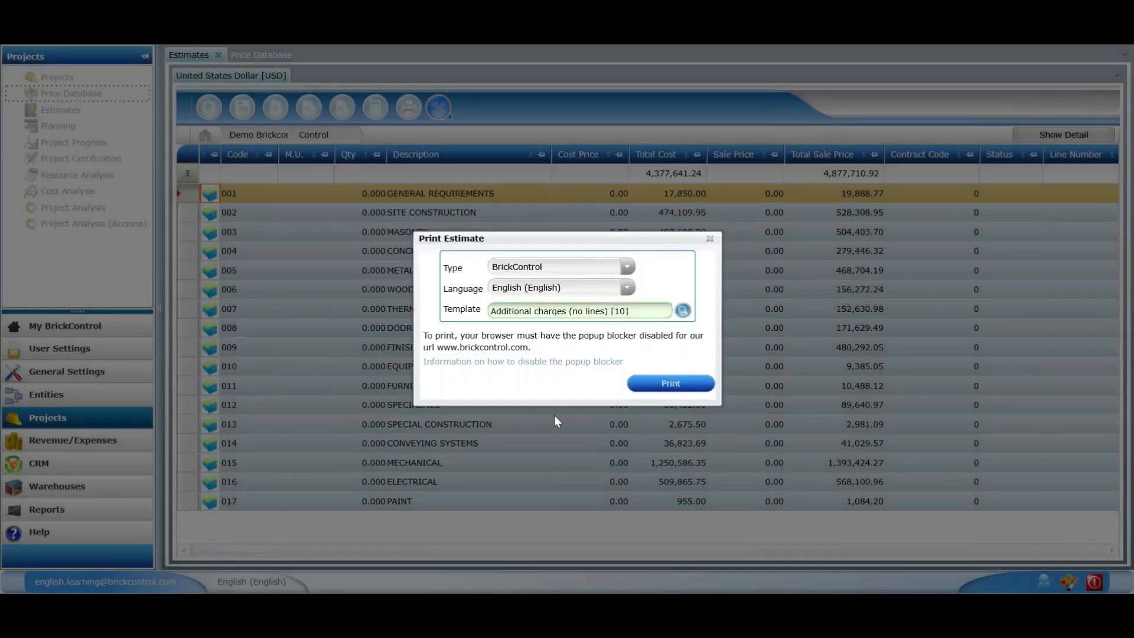
left_click(679, 382)
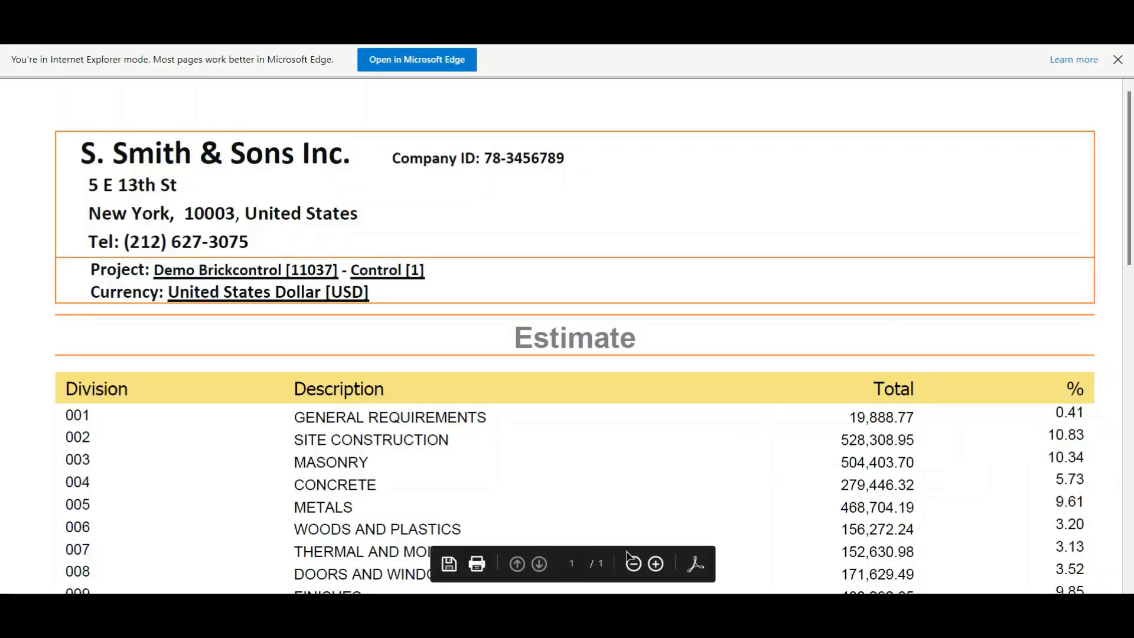
left_click(632, 563)
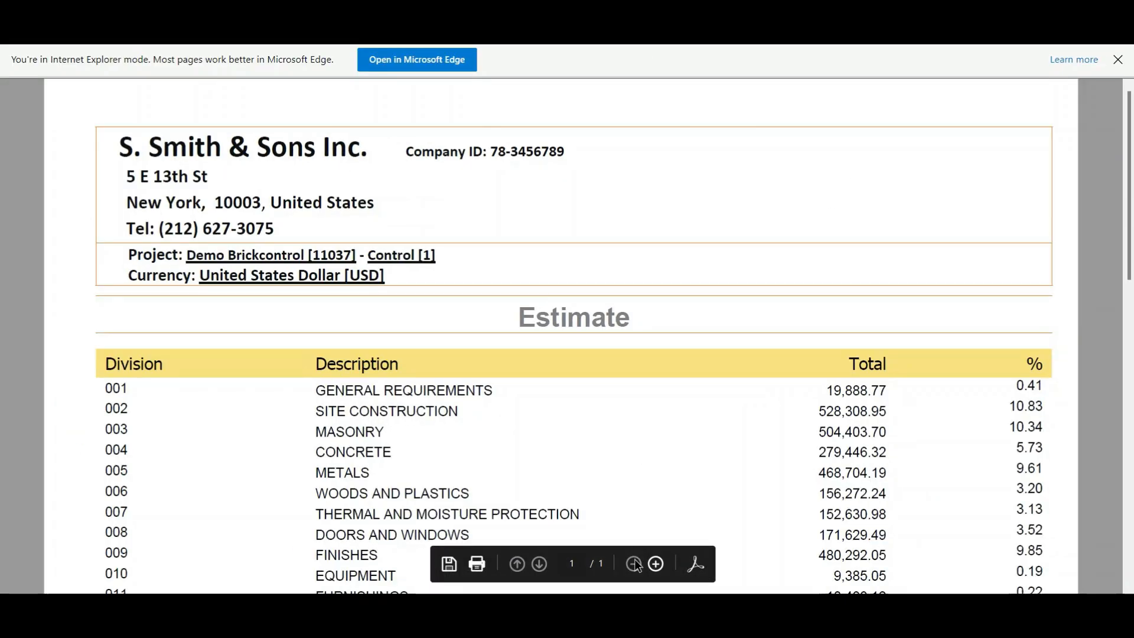
left_click(632, 563)
scroll(402, 326, "down", 3)
scroll(407, 333, "down", 2)
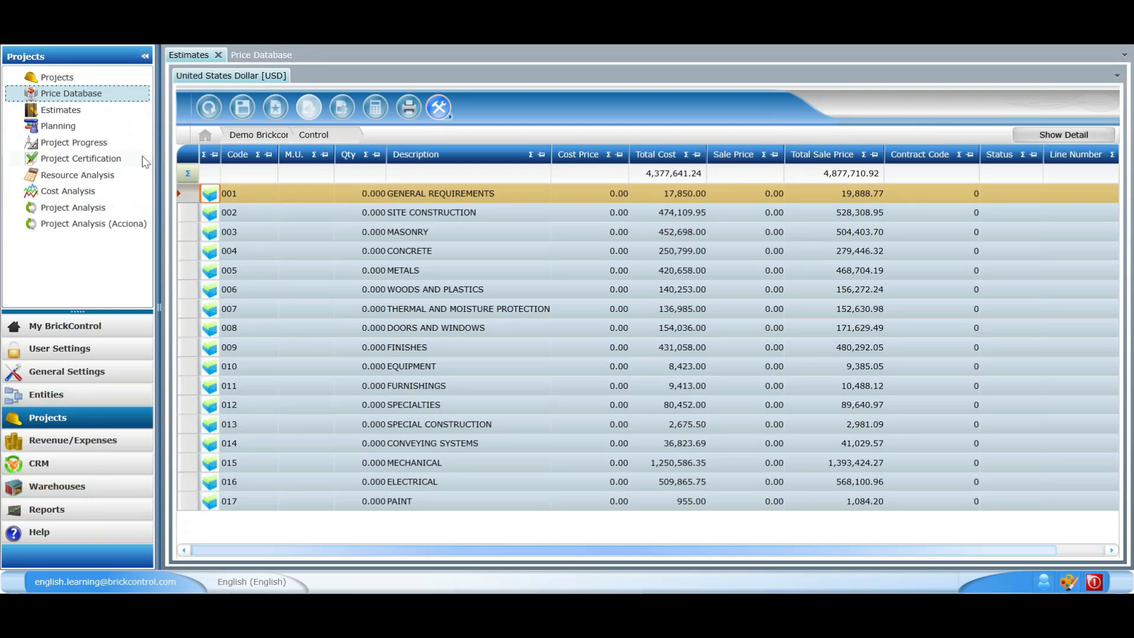
Go to project planning, open the Demo Brickcontrol Gantt chart and widen its task list to reveal the Add column
left_click(83, 129)
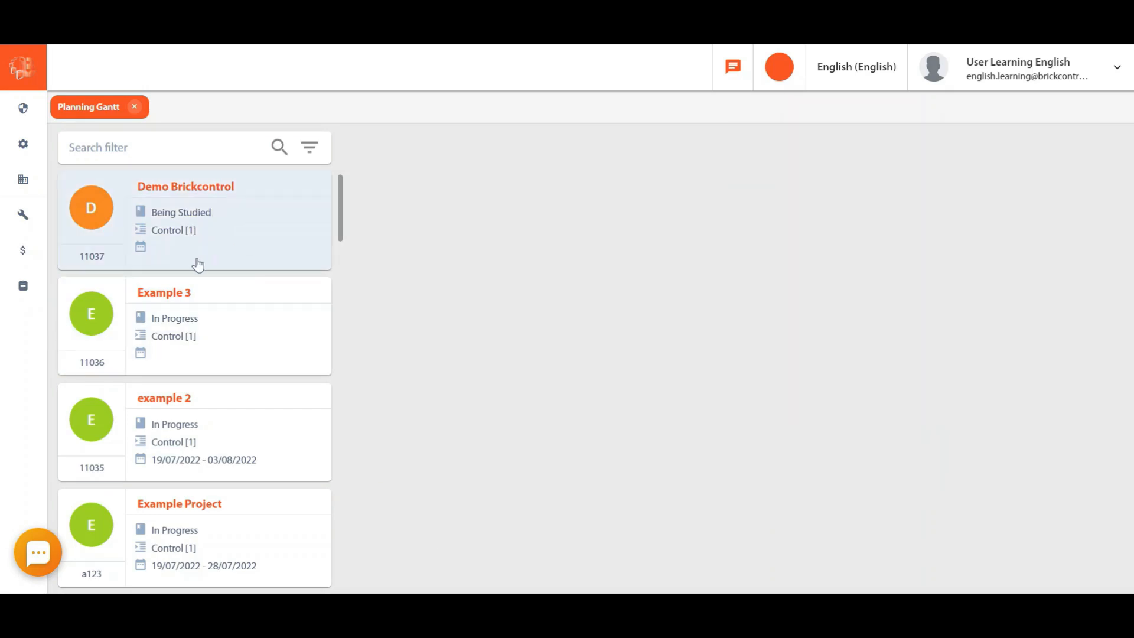
scroll(200, 270, "down", 5)
scroll(203, 273, "up", 3)
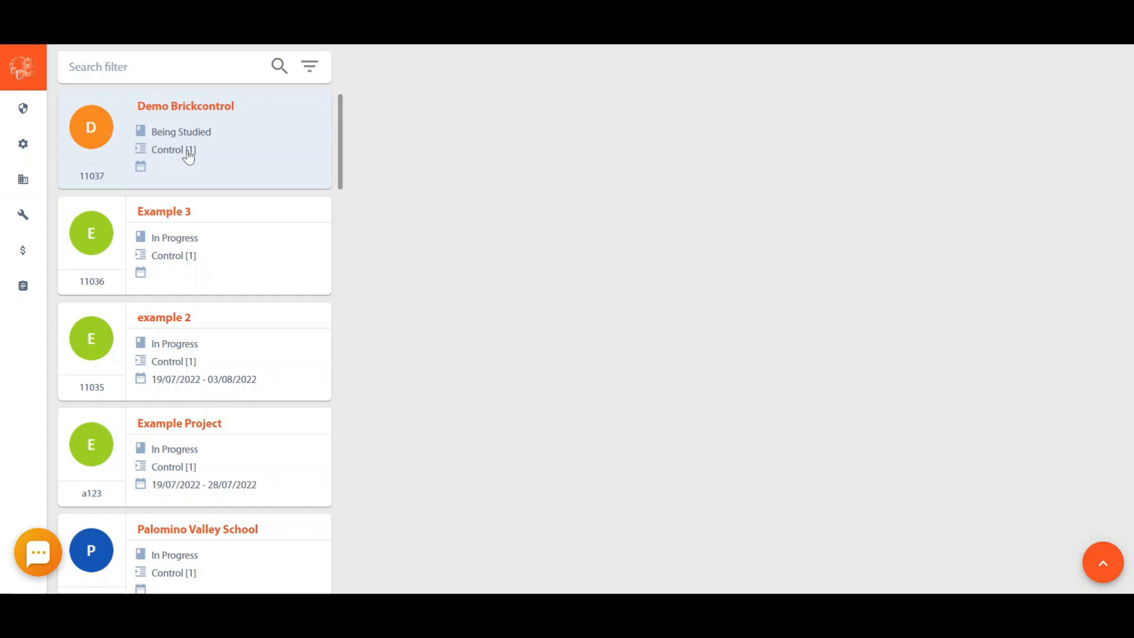
left_click(188, 154)
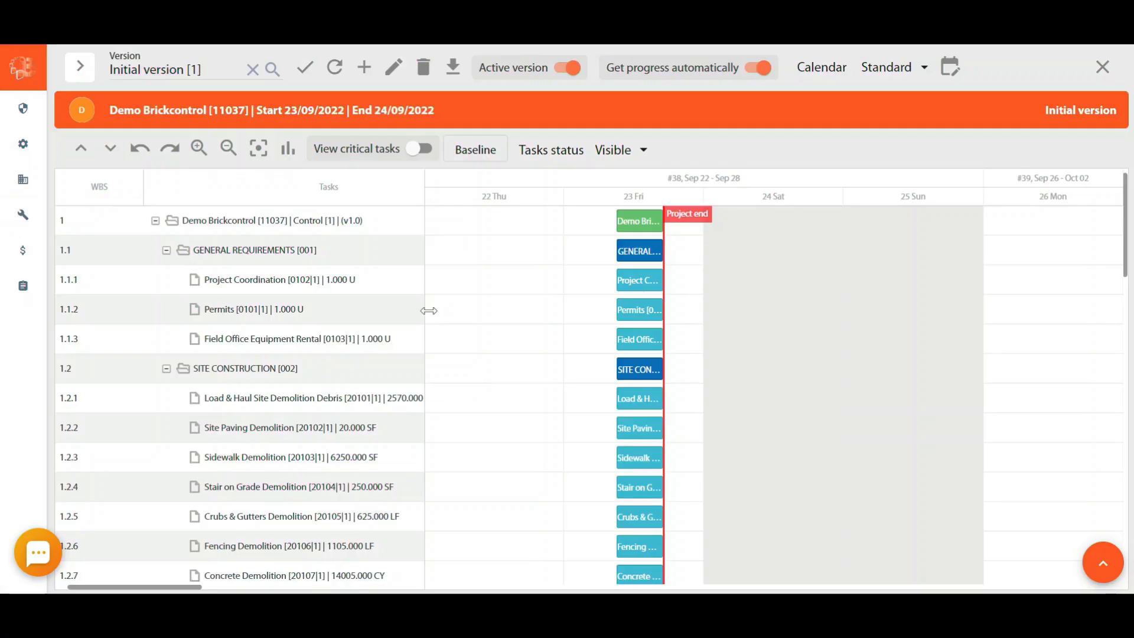
left_click_drag(427, 314, 562, 329)
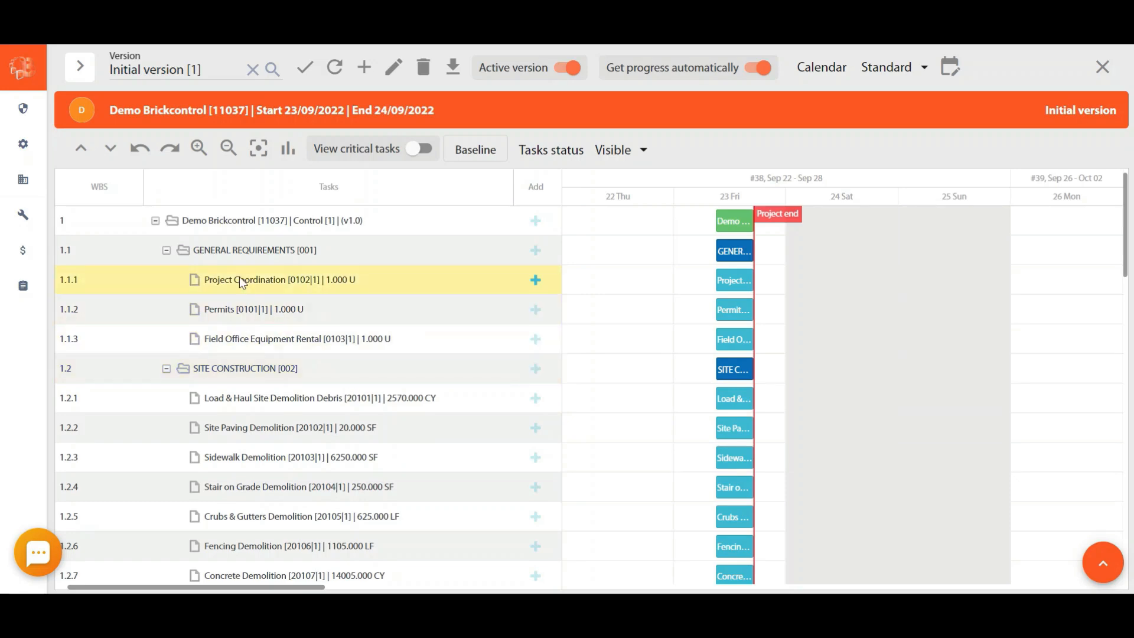
Extend the Project Coordination task in the Gantt chart so that it ends on 26 September
scroll(249, 330, "down", 14)
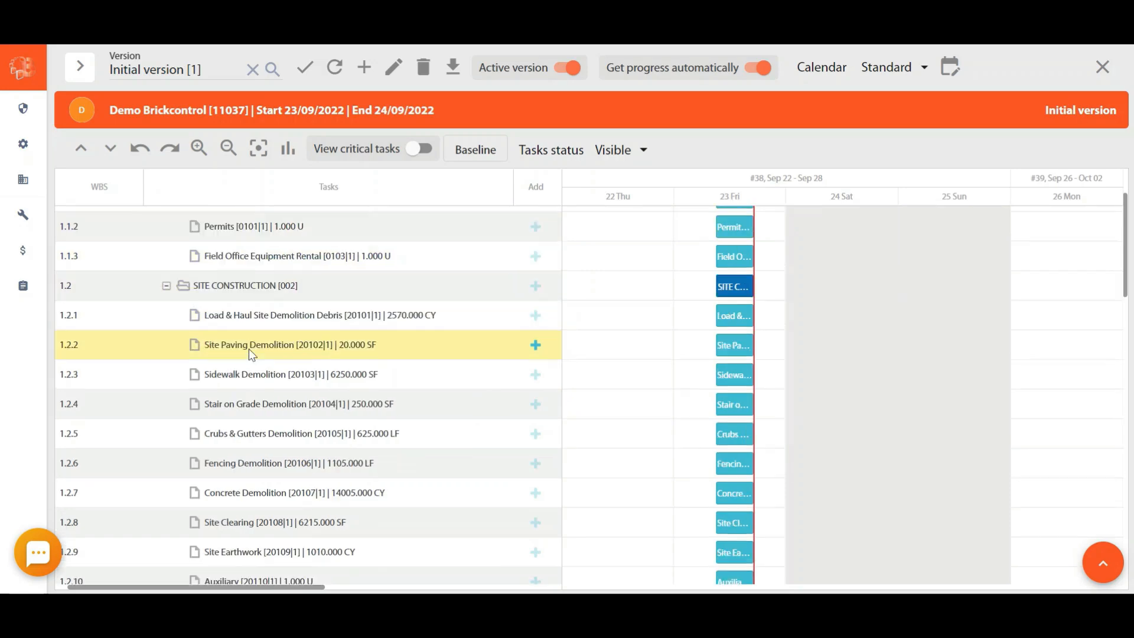
scroll(268, 378, "down", 5)
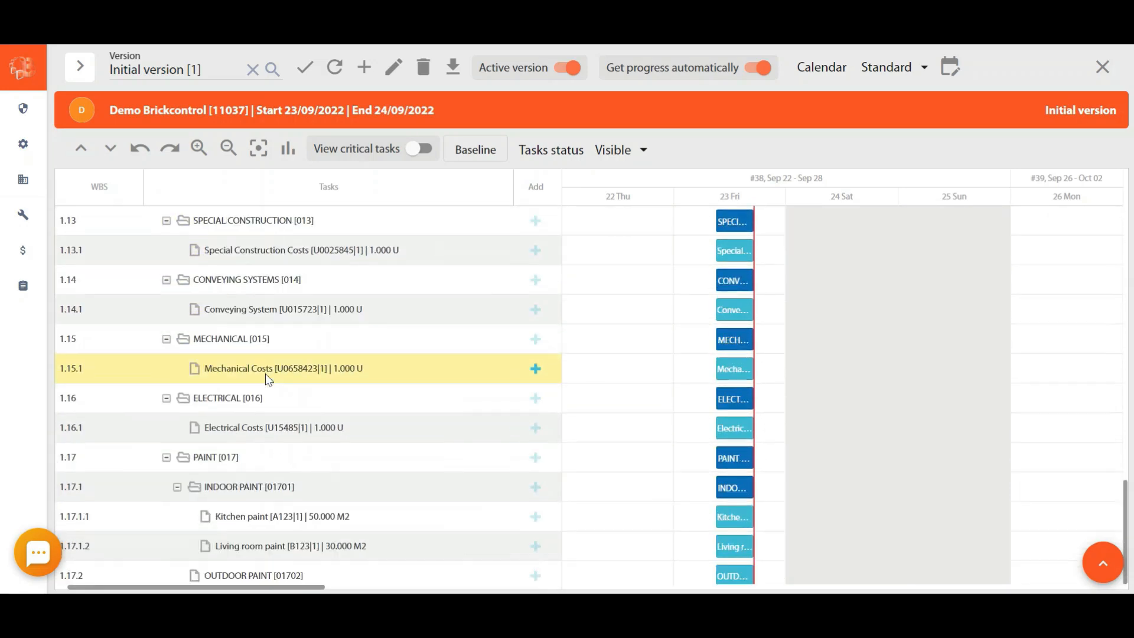
scroll(348, 448, "up", 10)
scroll(357, 454, "up", 14)
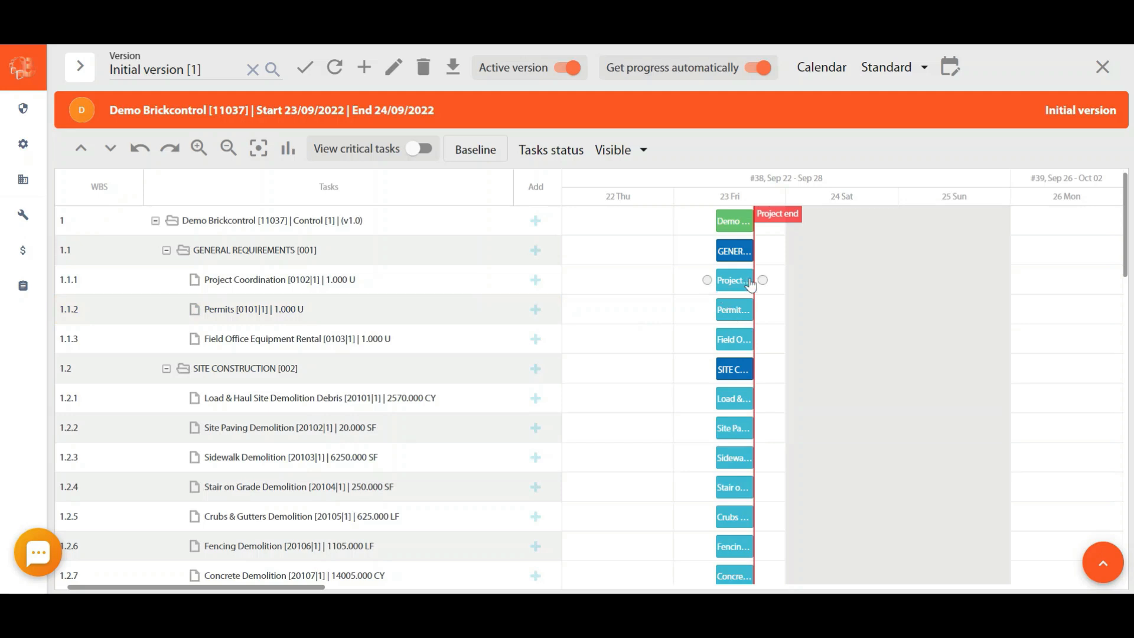
left_click_drag(752, 280, 1120, 289)
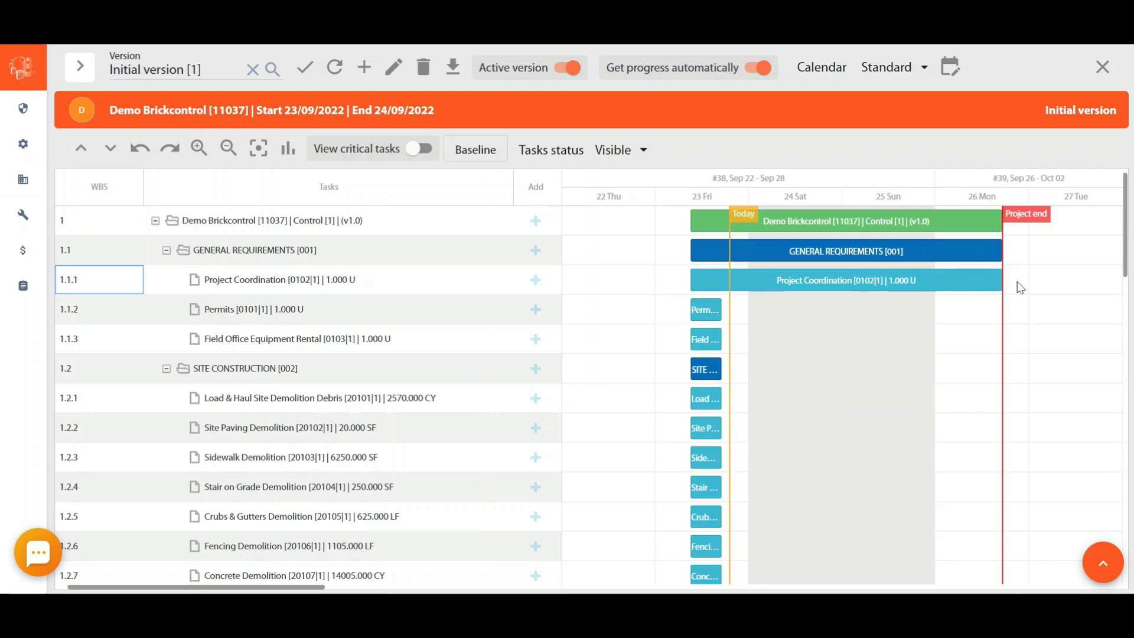
Link the finish of Project Coordination to the start of Permits, and the finish of Permits to the finish of Field Office Equipment Rental
left_click_drag(1010, 280, 681, 319)
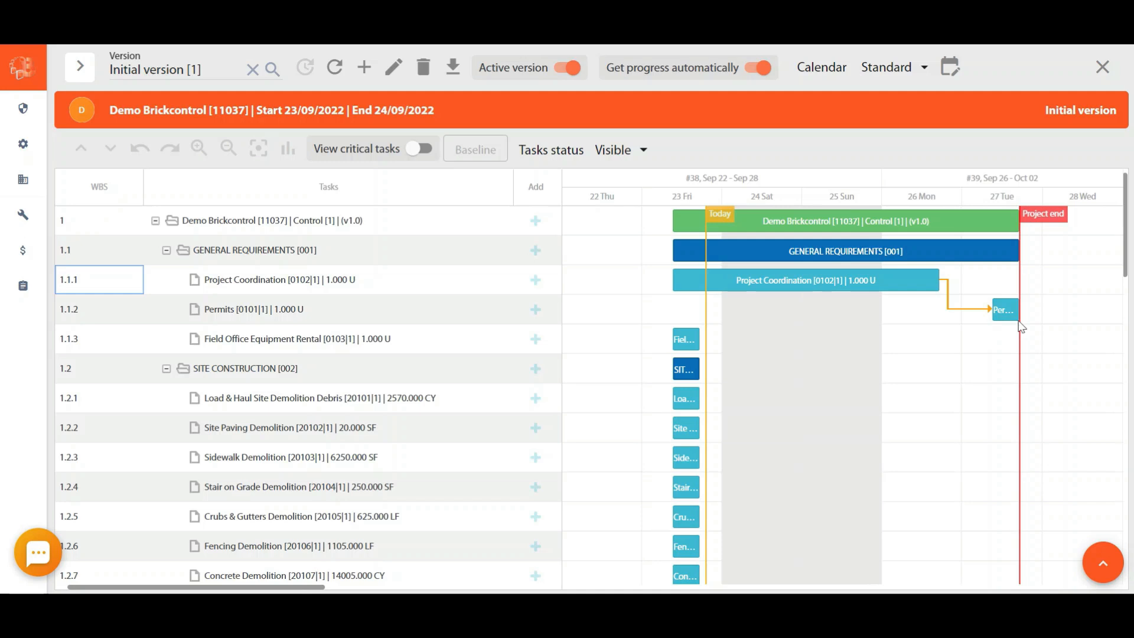
left_click_drag(1028, 312, 709, 347)
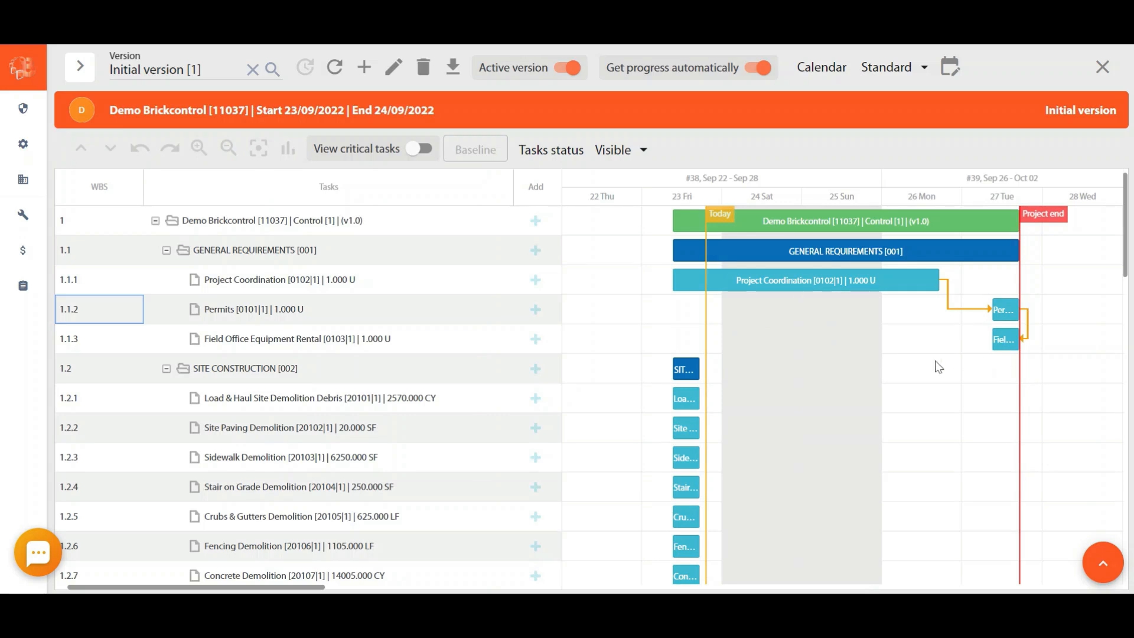
Move the Load & Haul Site Demolition Debris task so that it starts on 26 September
left_click(683, 405)
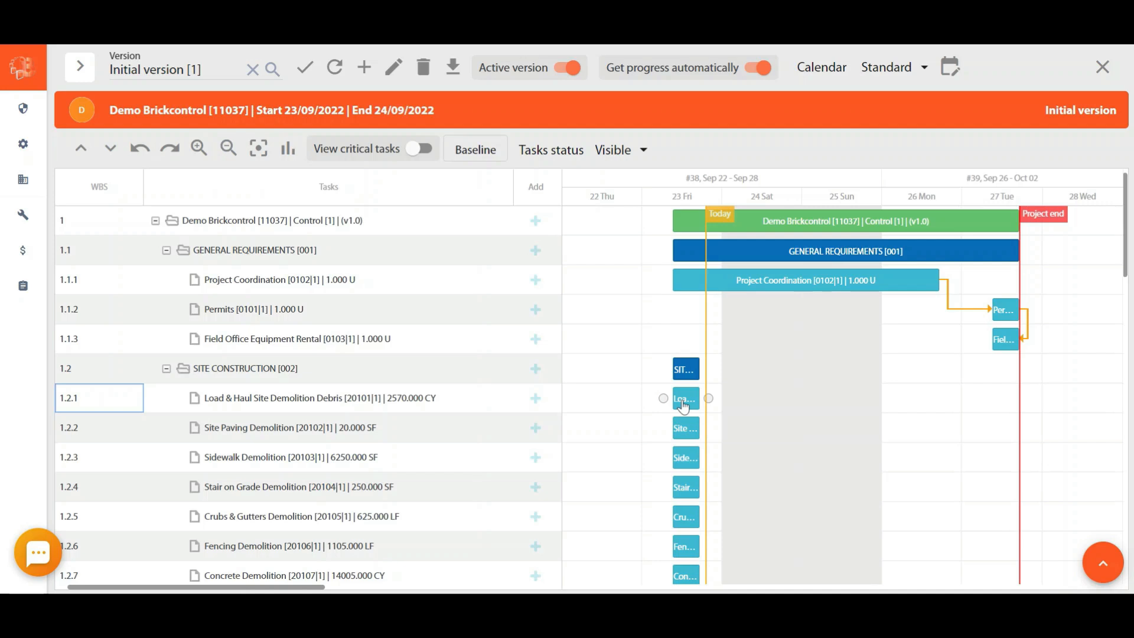
left_click_drag(683, 405, 926, 400)
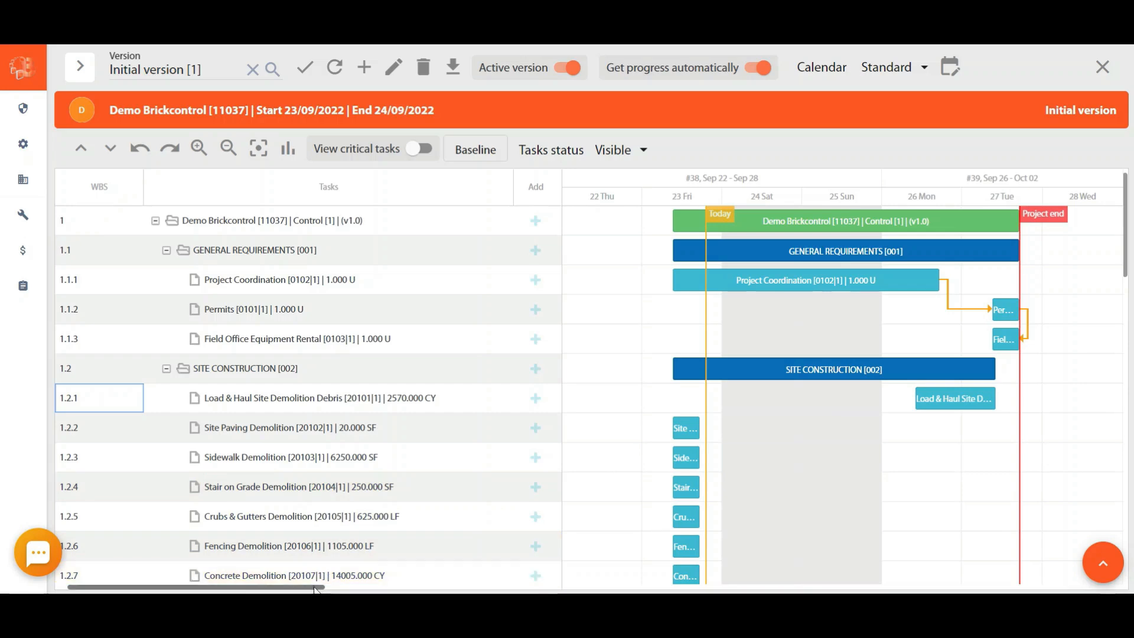
Set the duration of Site Paving Demolition to 2 days and that of Sidewalk Demolition to 15 hours
left_click_drag(314, 588, 497, 586)
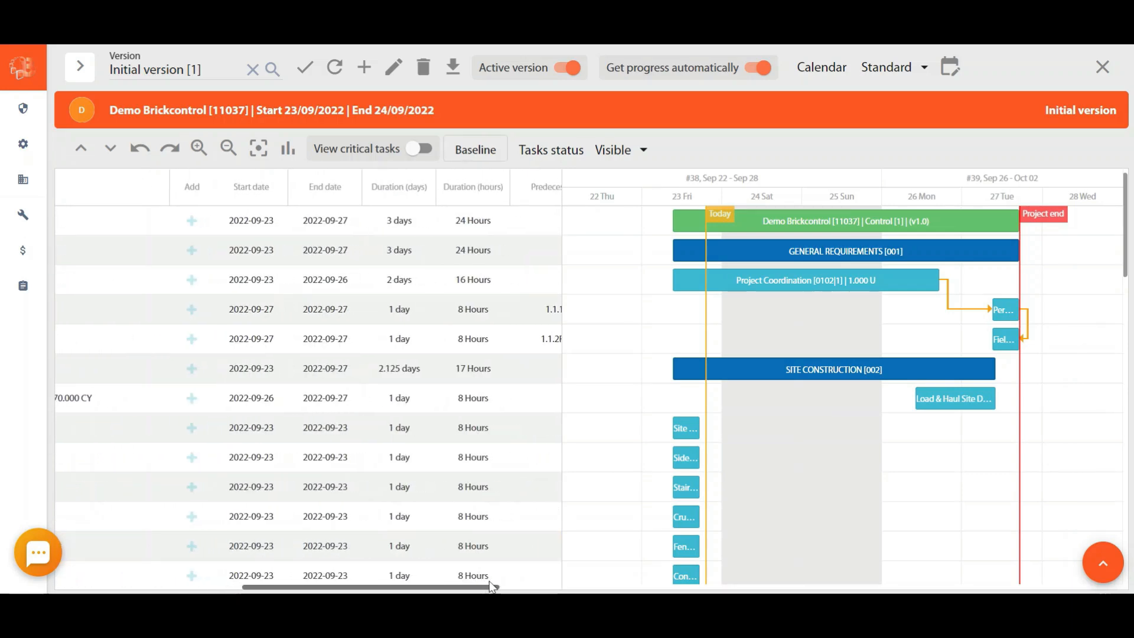
left_click(405, 439)
type("2")
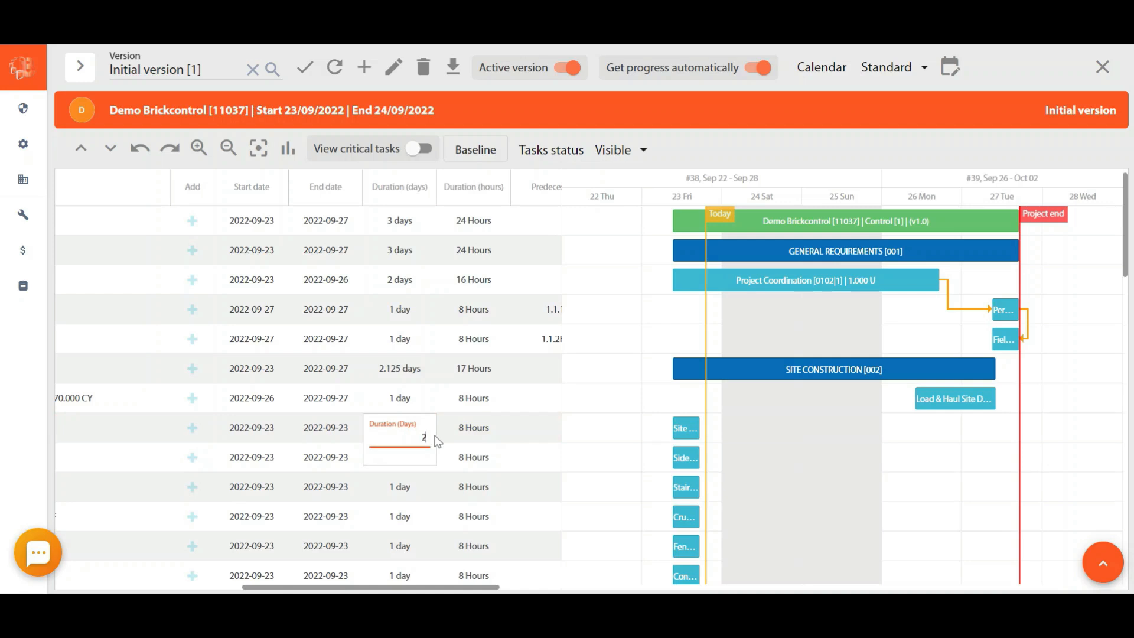
key("Return")
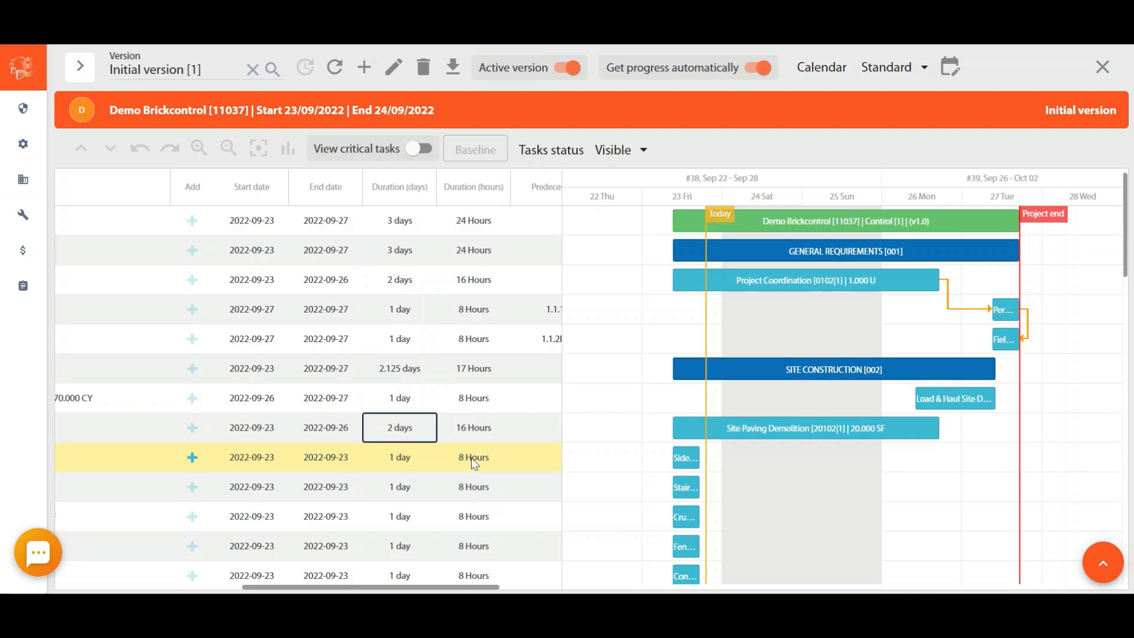
left_click(471, 458)
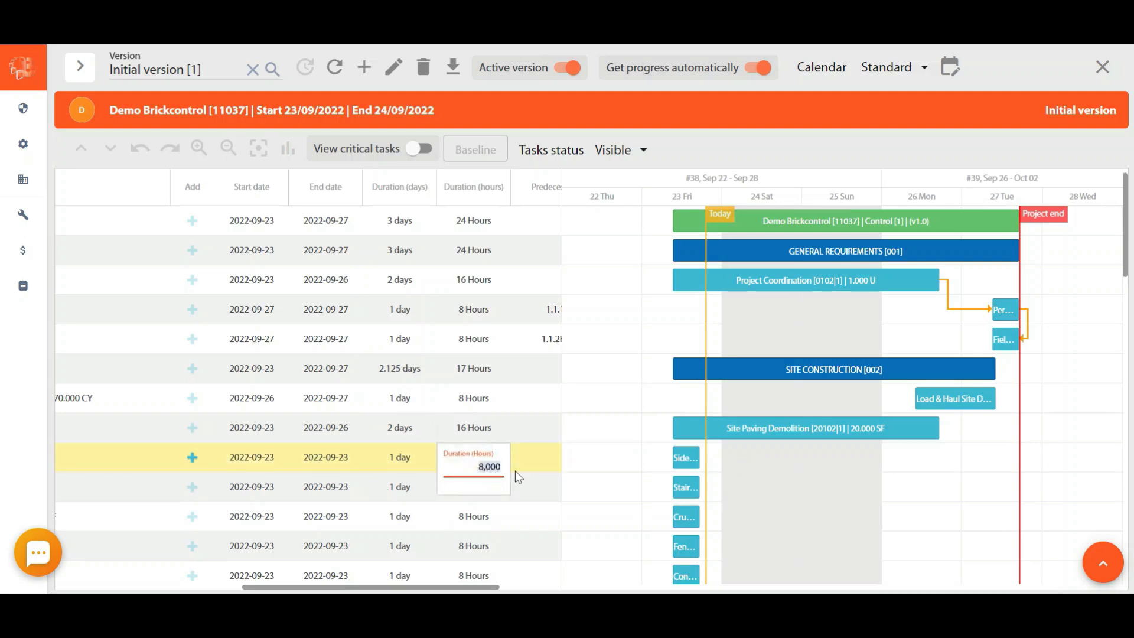
type("15")
key("Return")
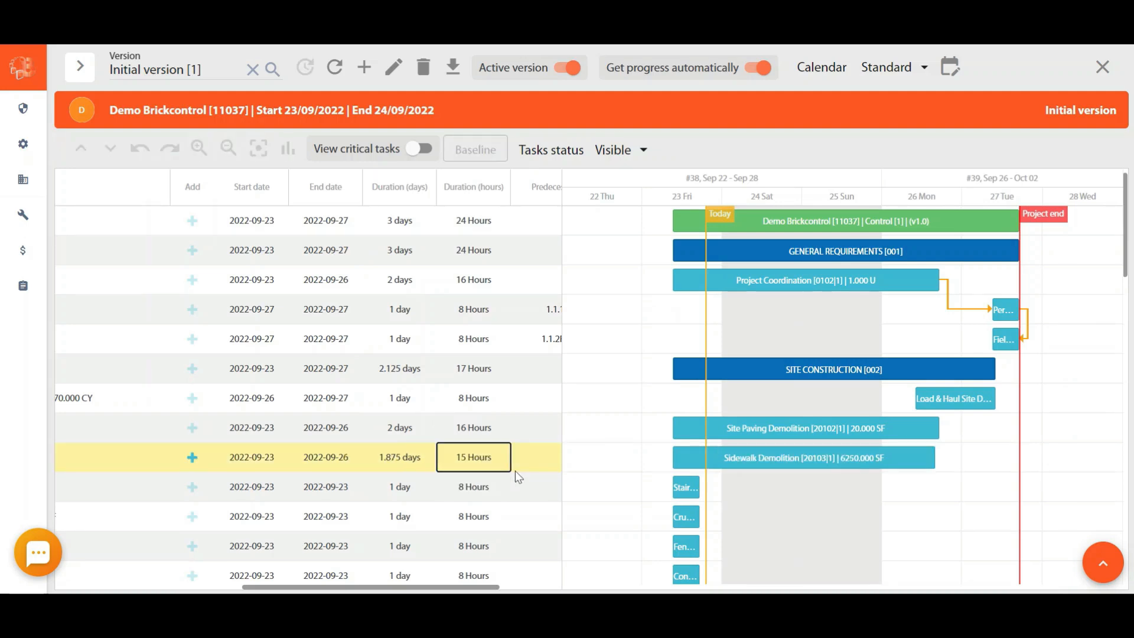
Move the Stair on Grade Demolition and Crubs & Gutters Demolition tasks so that both start on 26 September
mouse_move(922, 460)
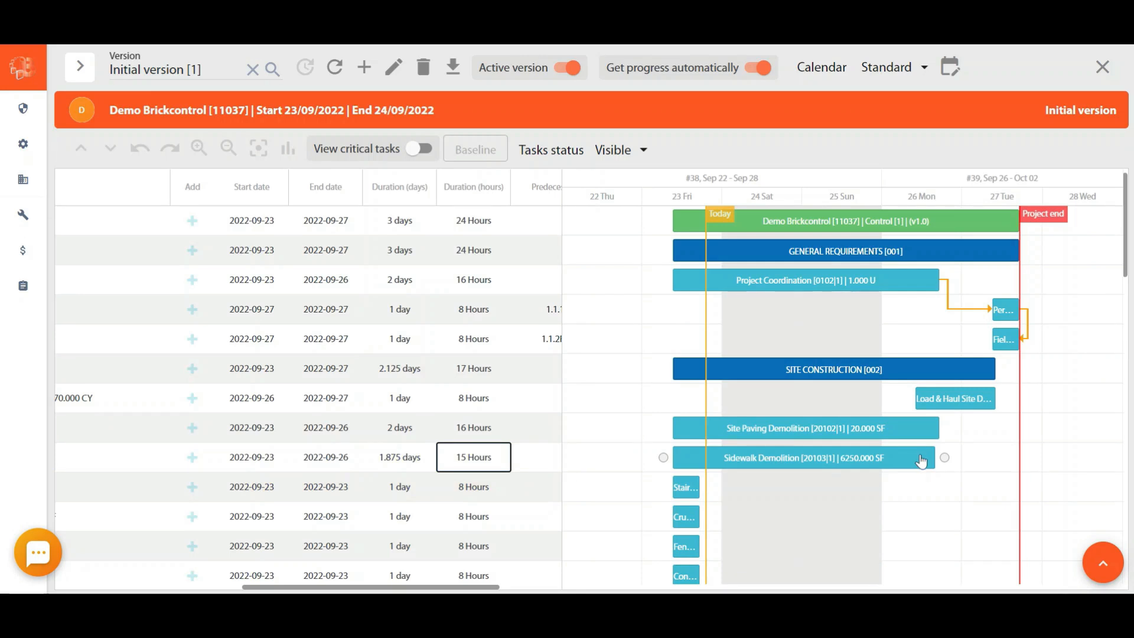
scroll(888, 463, "down", 1)
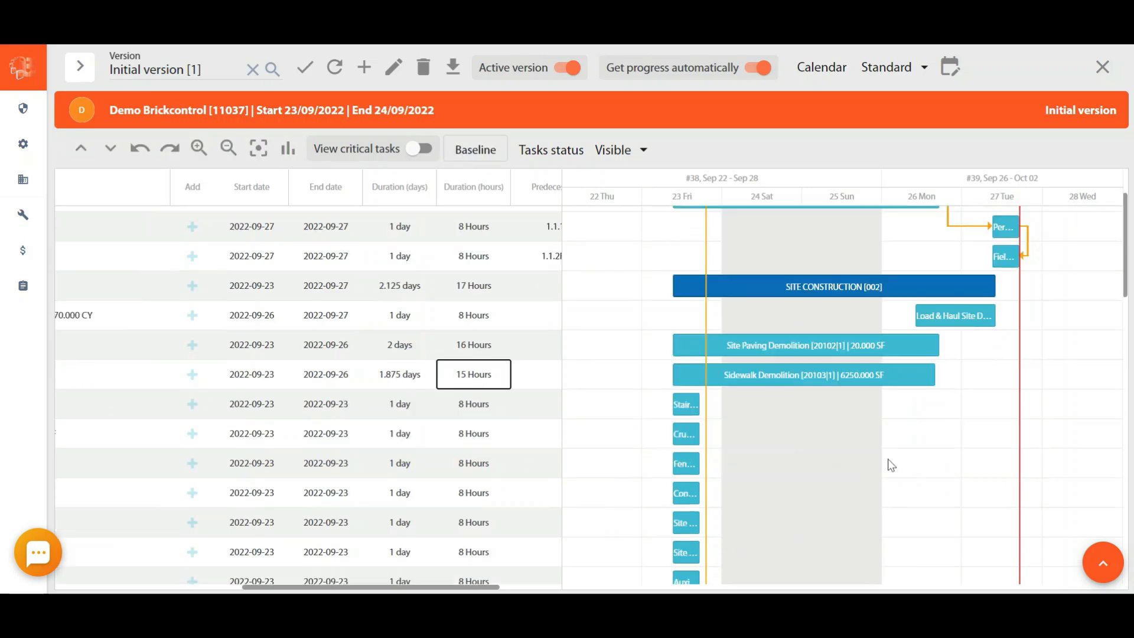
left_click(687, 418)
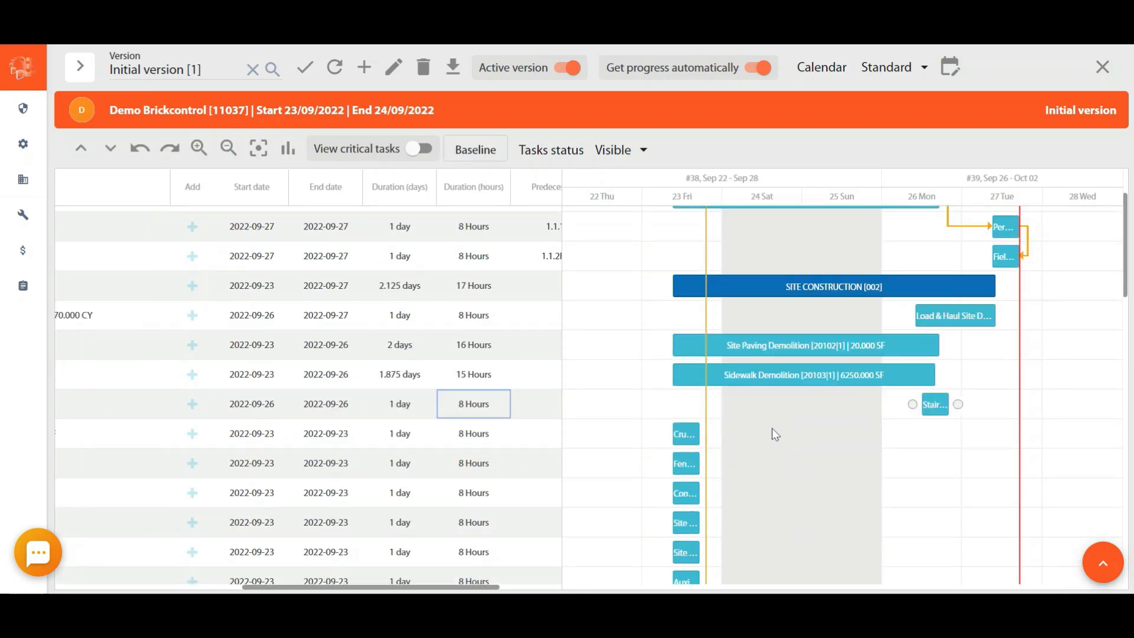
left_click_drag(686, 434, 929, 428)
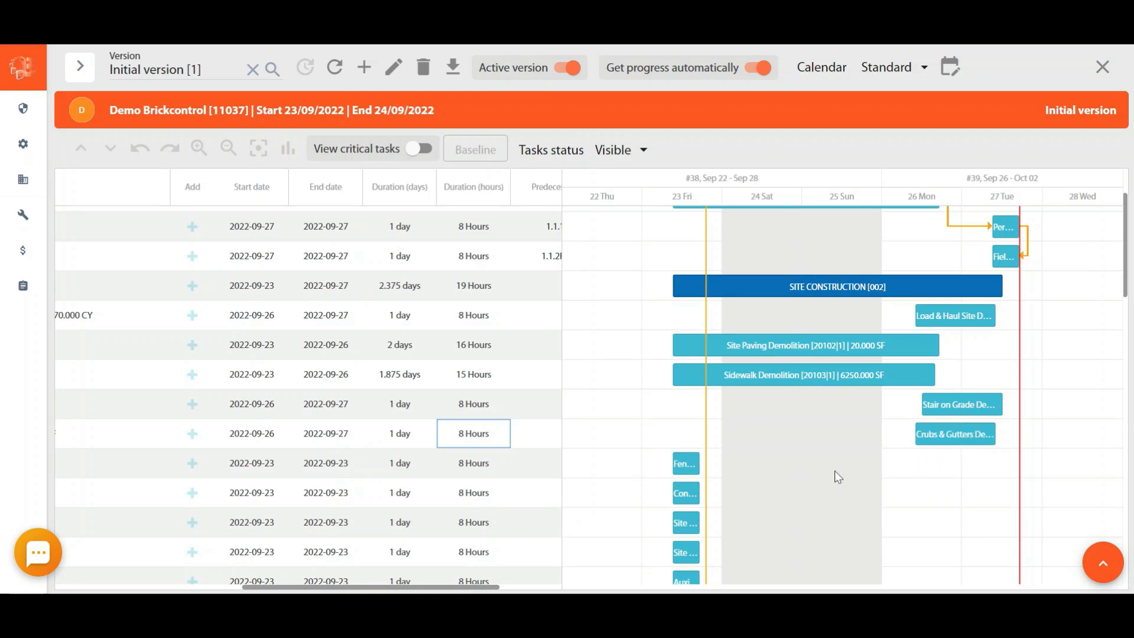
scroll(505, 426, "up", 3)
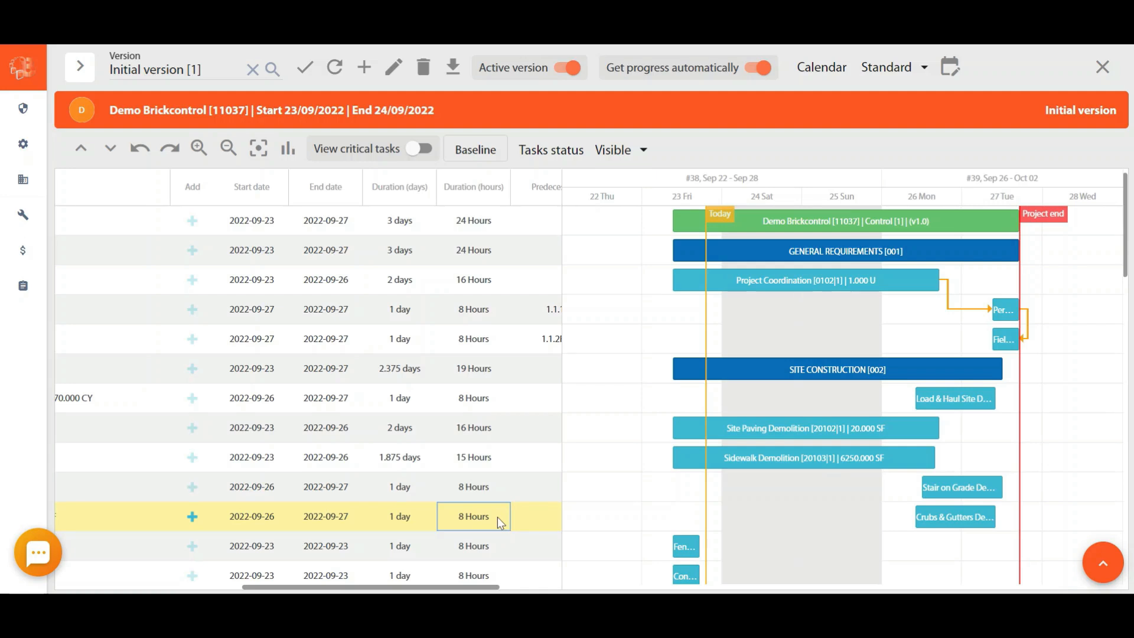
Show the critical tasks in the Gantt chart, examine the critical path, and restore the normal task display
left_click(417, 151)
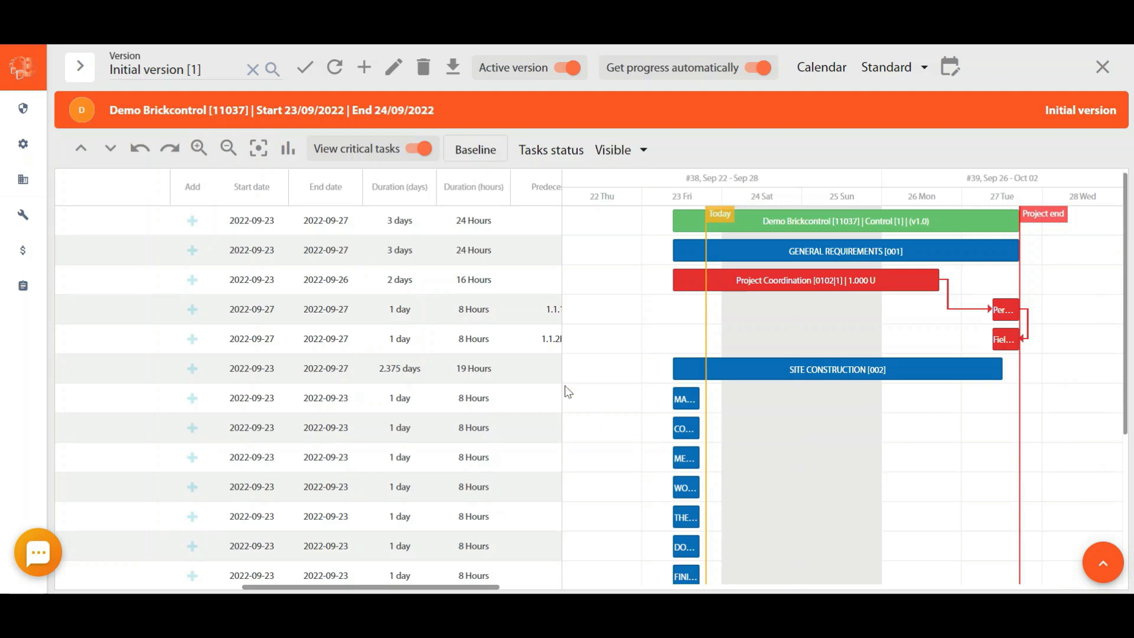
left_click(484, 267)
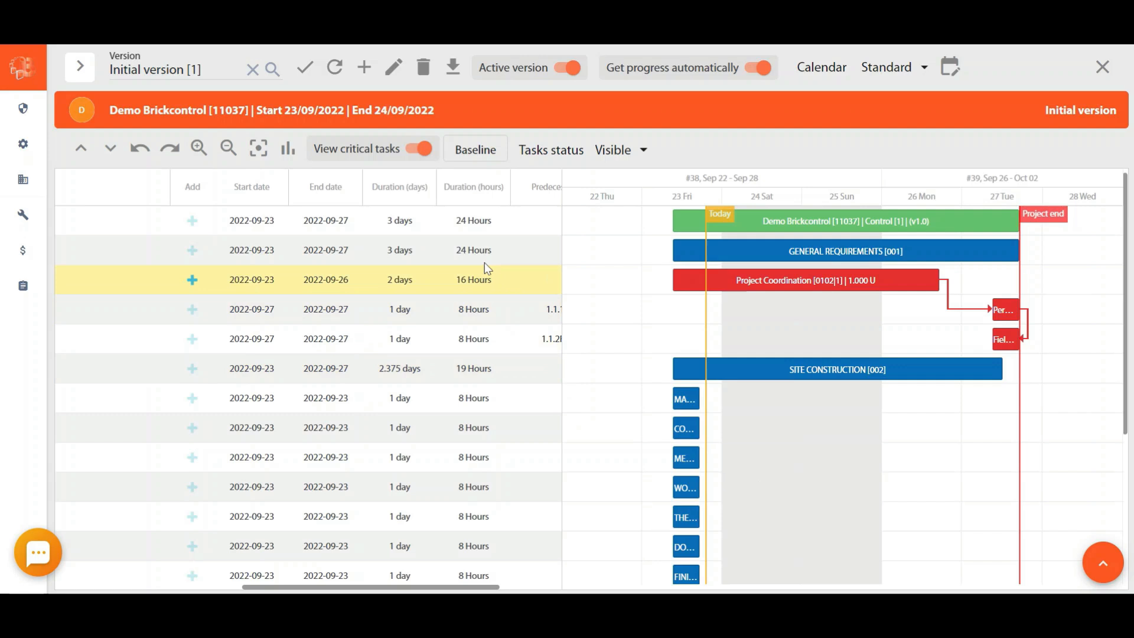
left_click(422, 155)
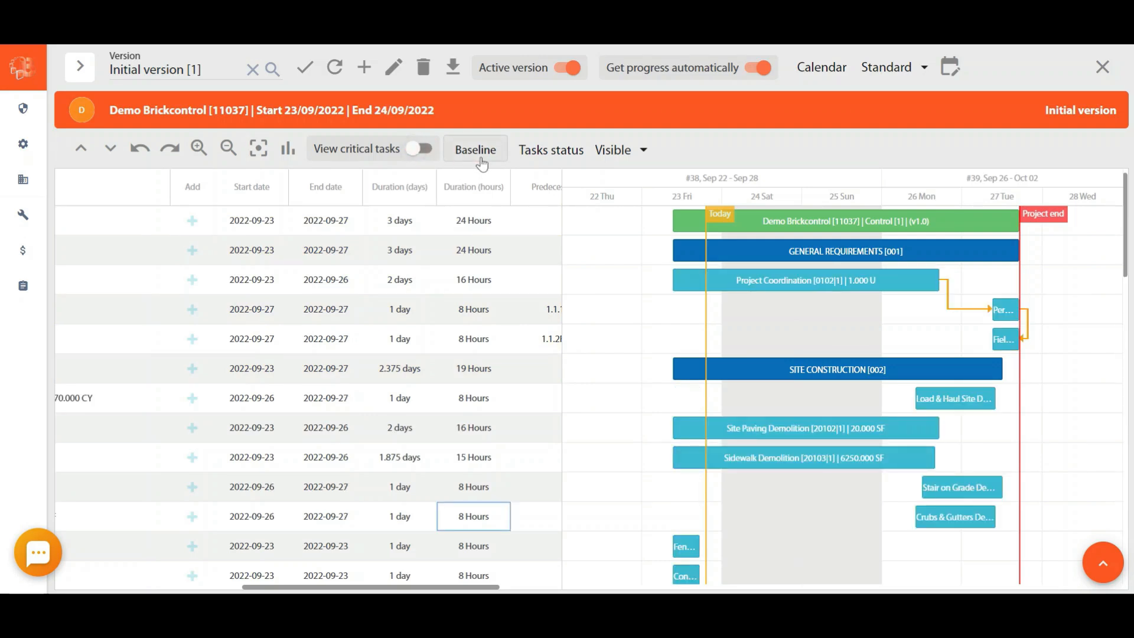
Check which export formats are offered for the plan without exporting it, and look over the task names and dates
left_click(453, 67)
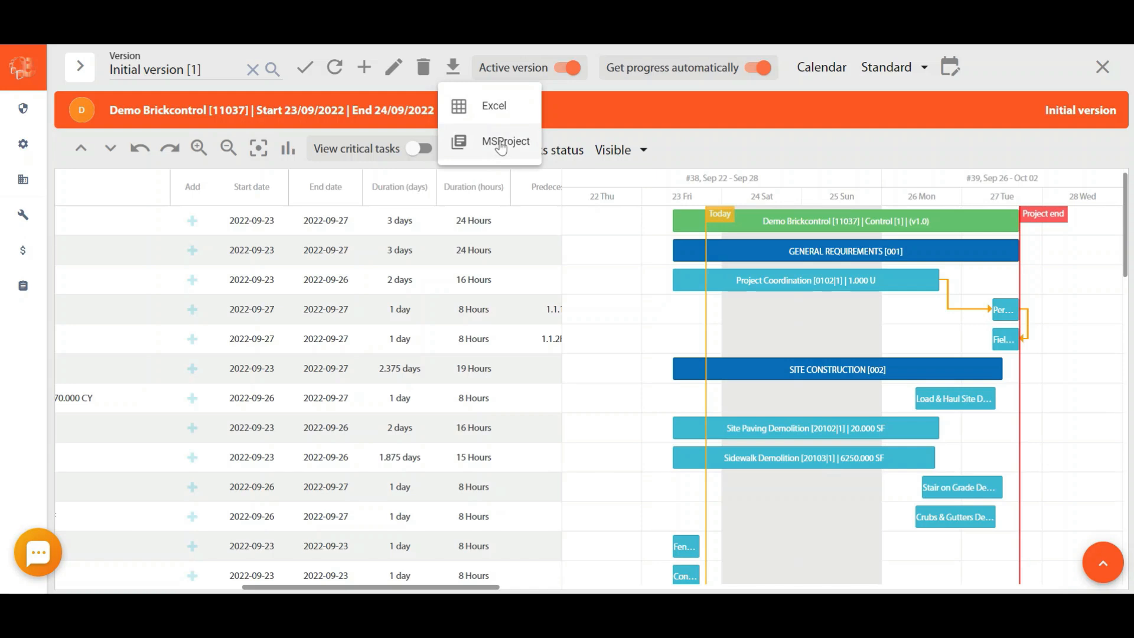
left_click(718, 130)
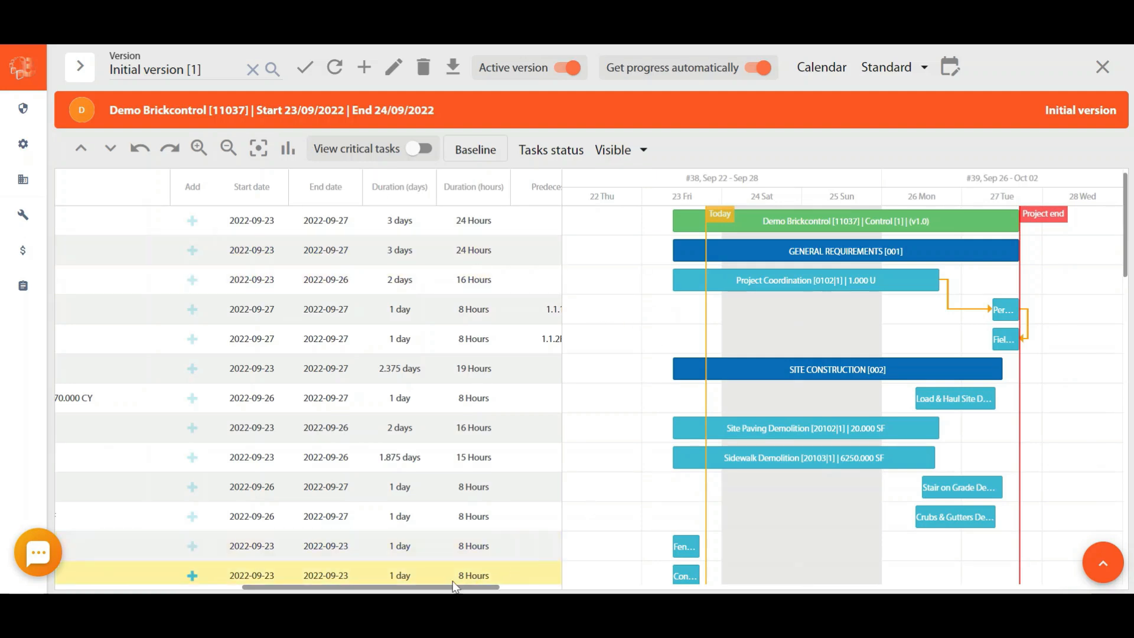
left_click_drag(454, 587, 354, 586)
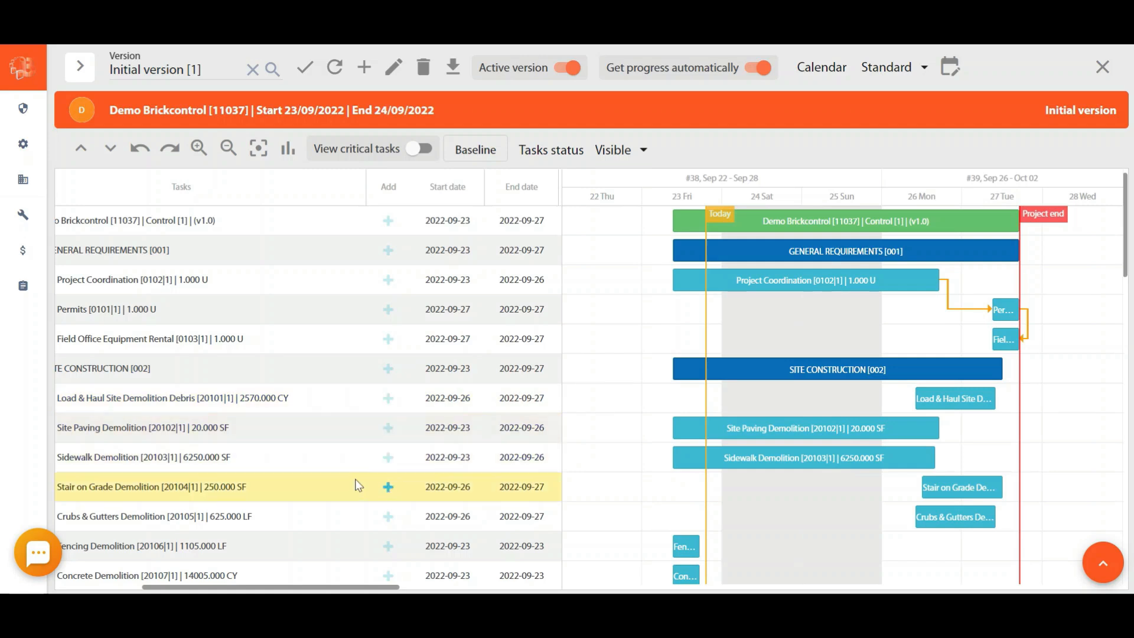
left_click_drag(318, 589, 278, 589)
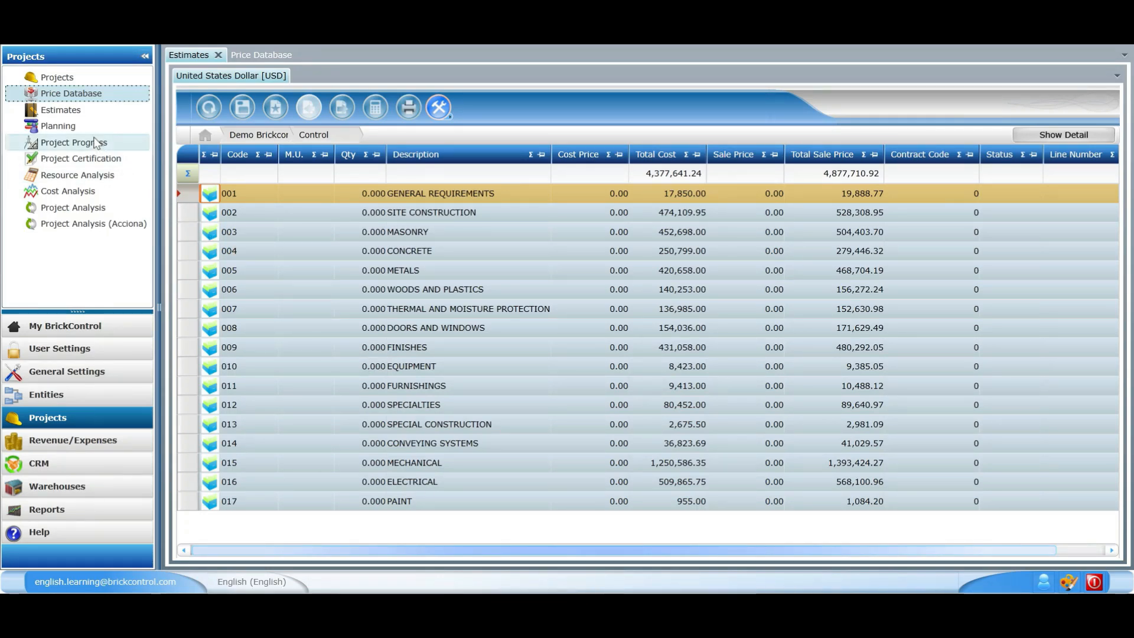
Switch to the BrickControl desktop program and open a Resource Analysis for the Demo Brickcontrol [11037] project
left_click(97, 177)
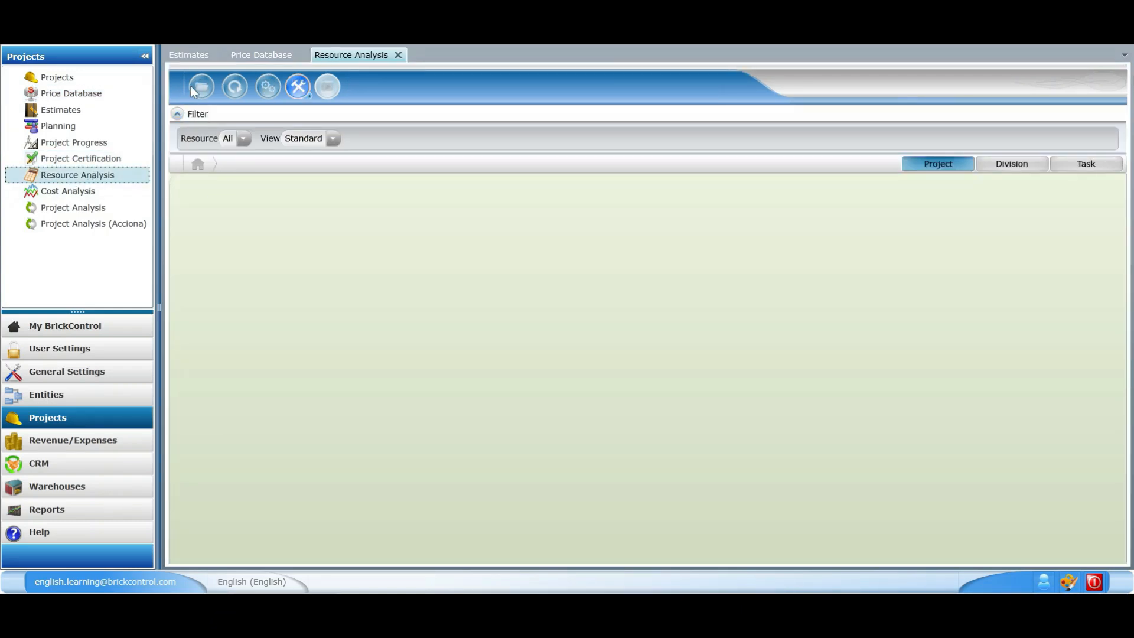
left_click(198, 89)
type("d")
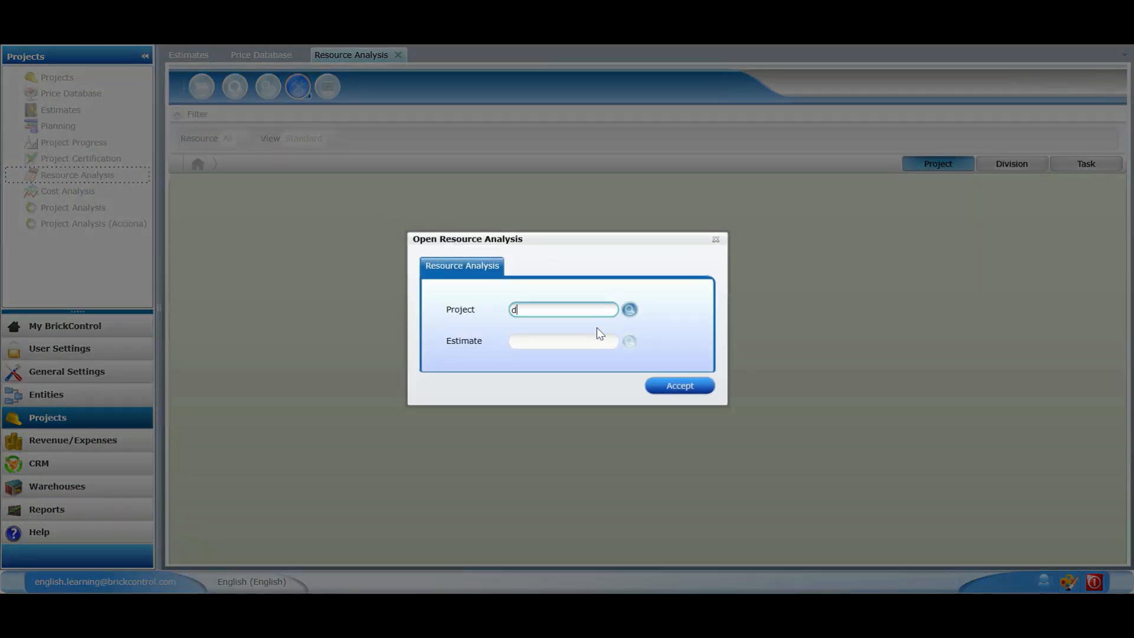
type("emo Brickcontrol [11037")
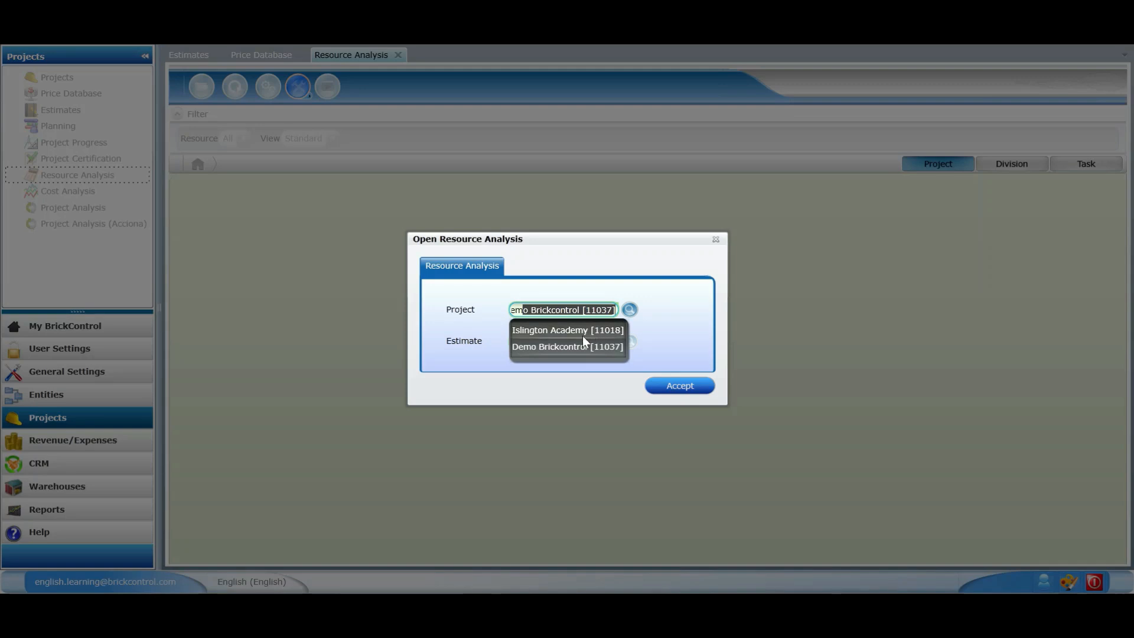
left_click(573, 346)
left_click(678, 385)
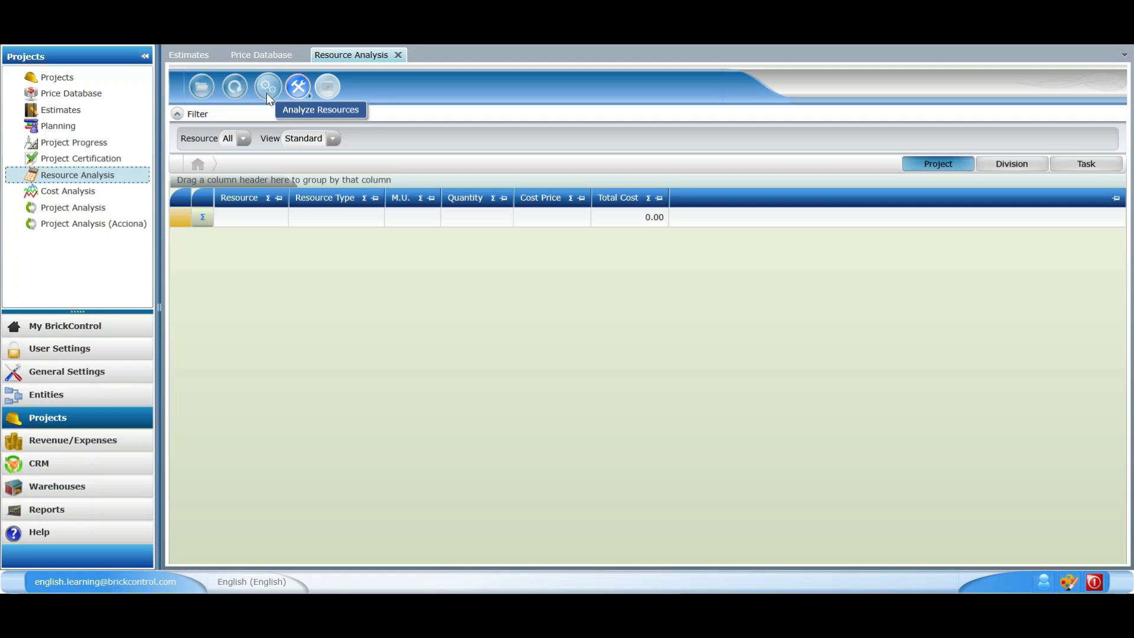
Analyze the project's resources and review the complete resource list with its quantities and costs
left_click(266, 89)
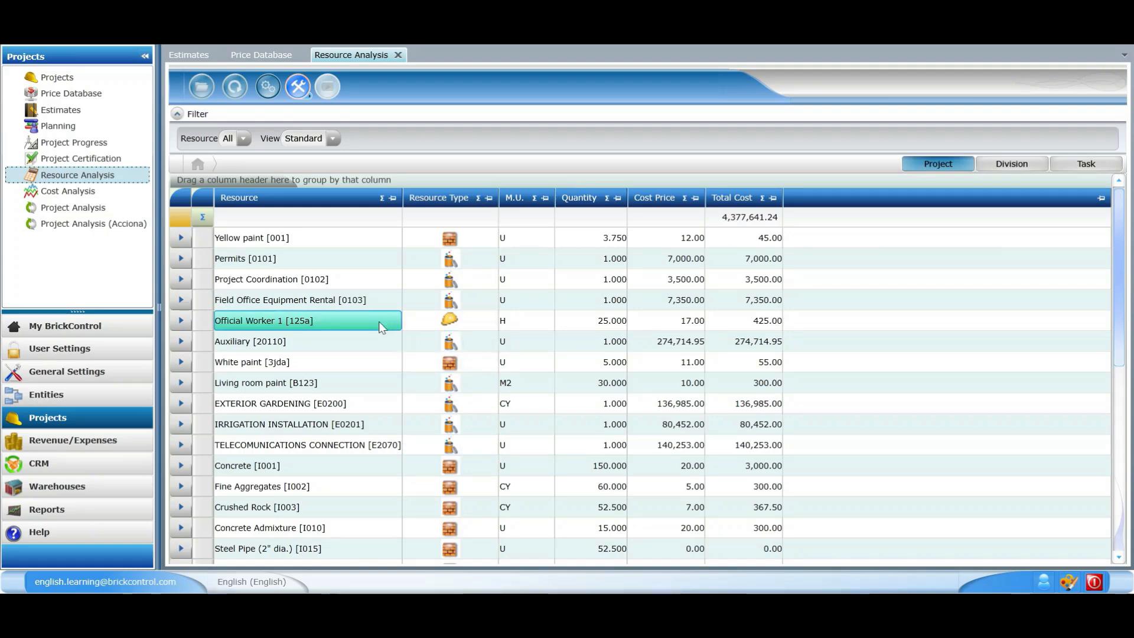
scroll(337, 408, "down", 6)
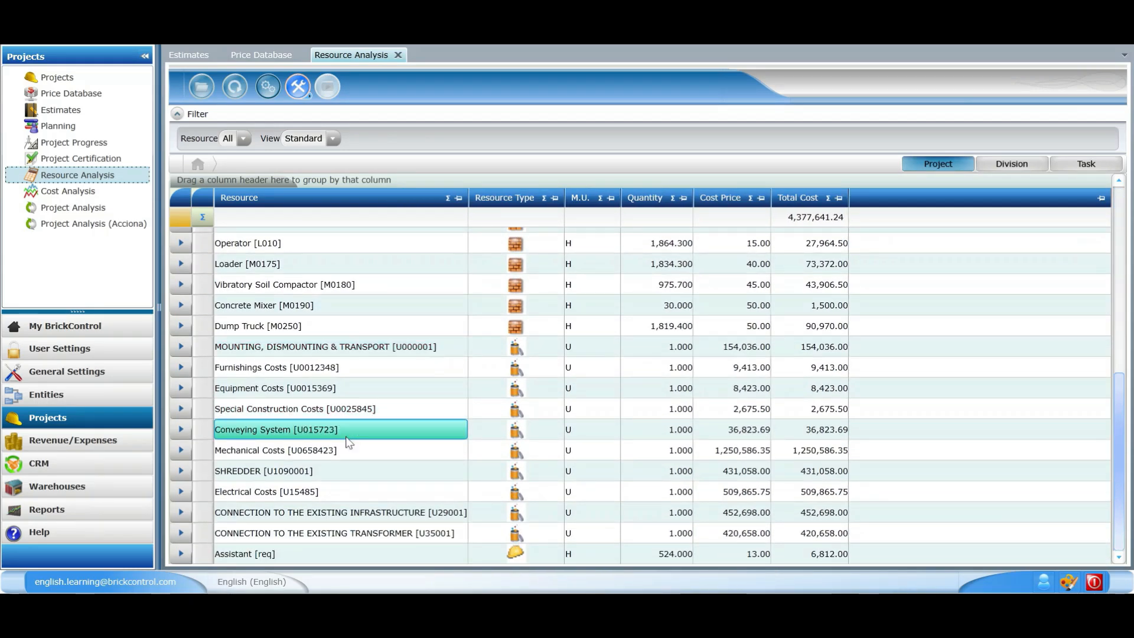
scroll(341, 415, "up", 6)
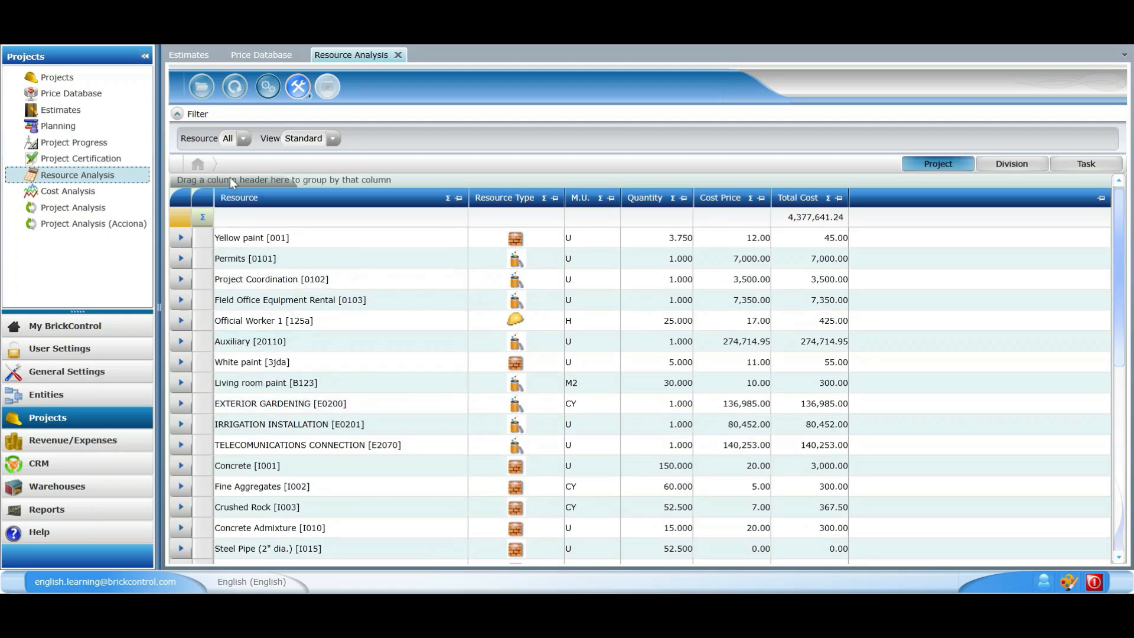
Filter the resource analysis to Material resources in the Standard view and refresh the list
left_click(336, 145)
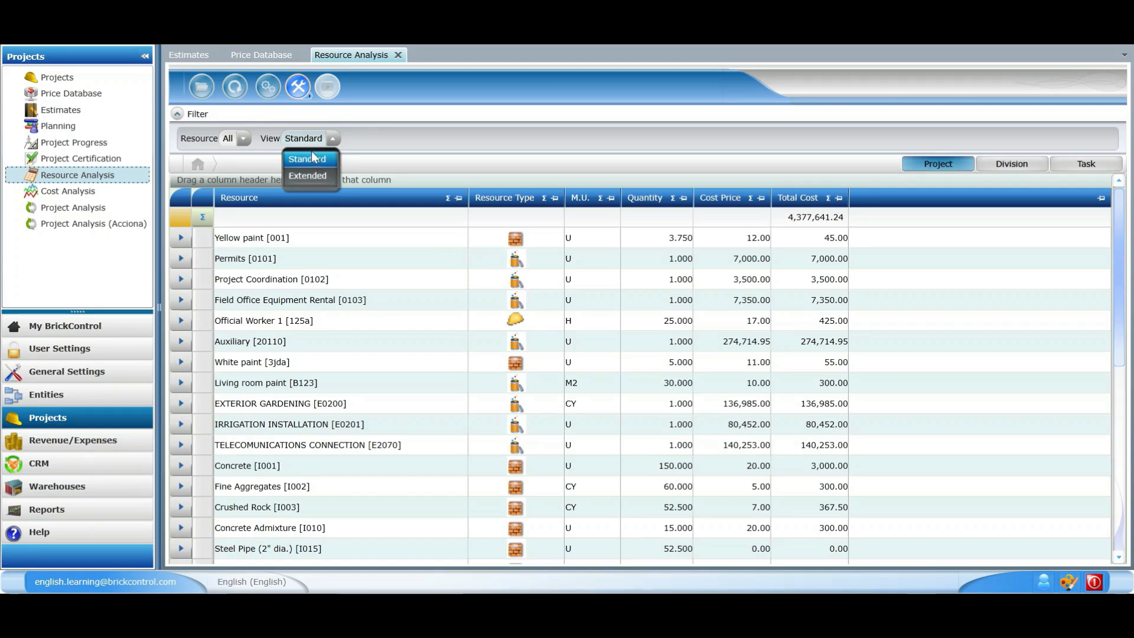
left_click(311, 152)
left_click(232, 143)
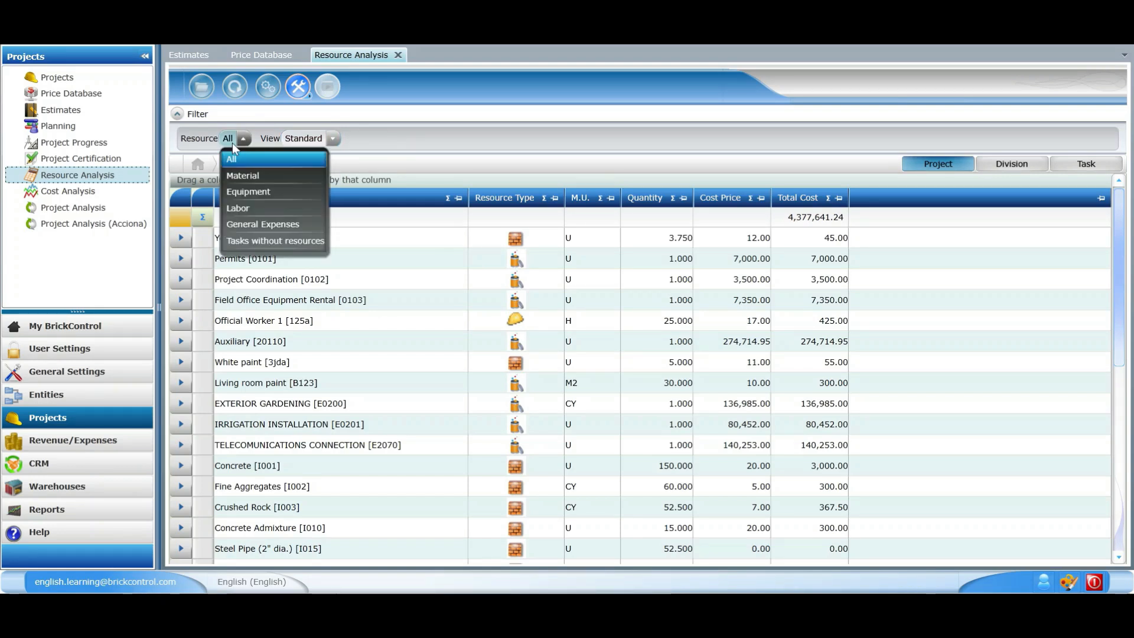
left_click(242, 175)
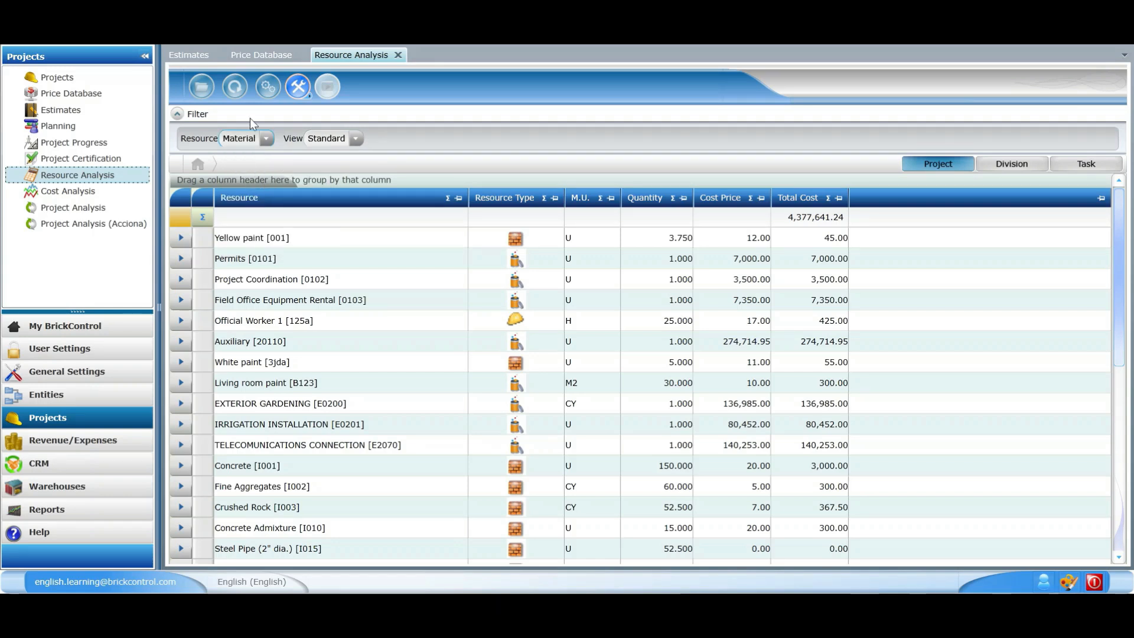
left_click(238, 93)
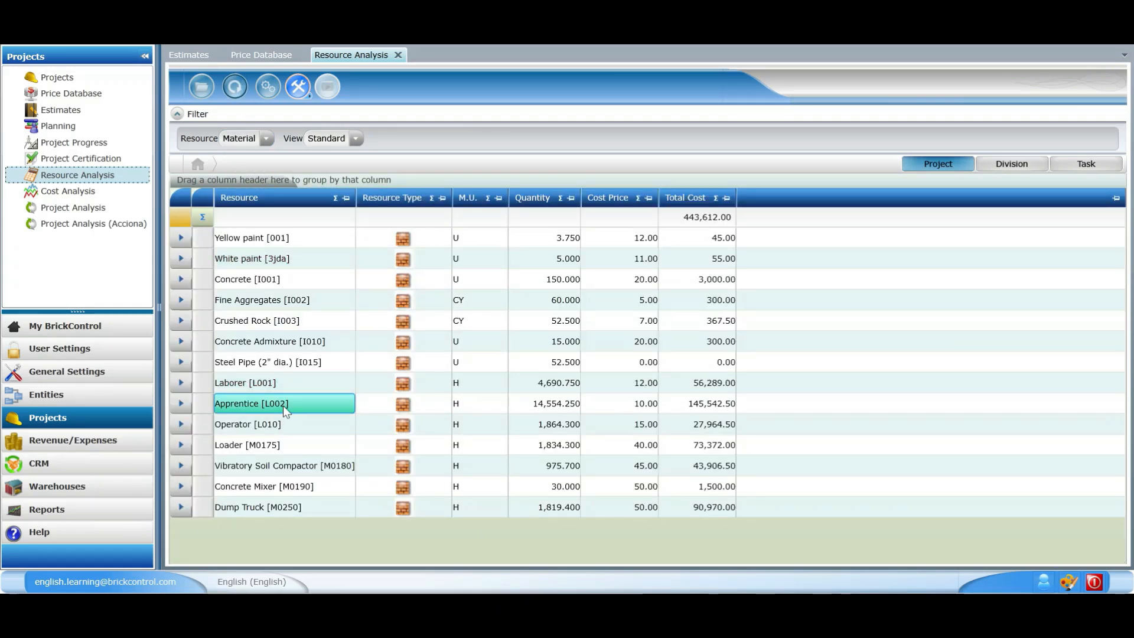
Trace the White paint and Concrete resources down to the divisions and tasks that use them, collapsing each breakdown again
left_click(179, 258)
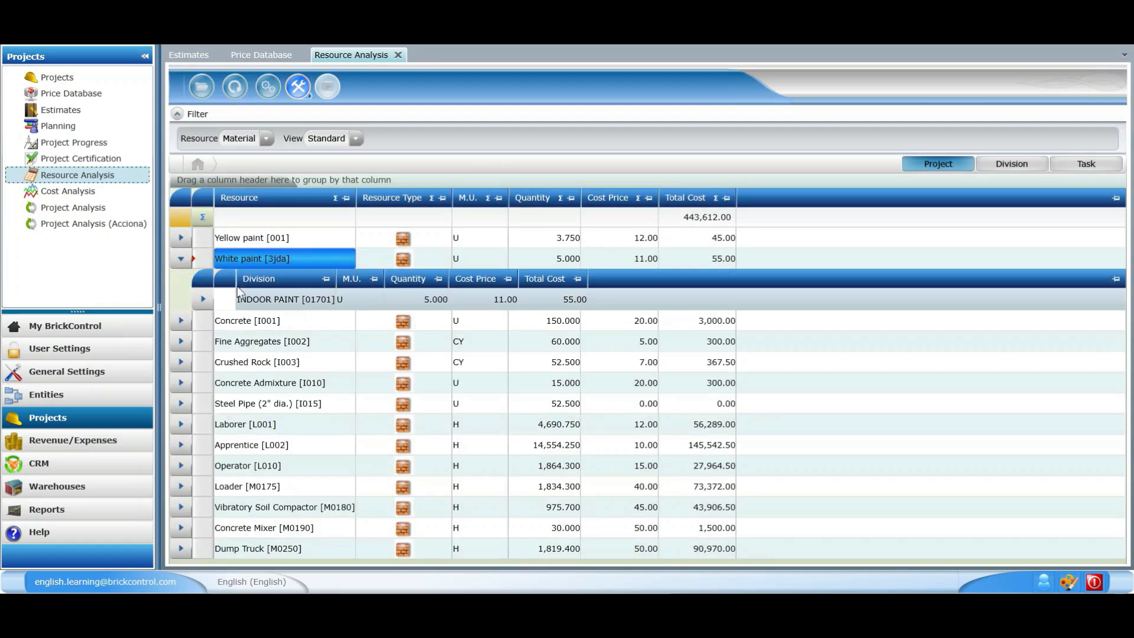
left_click(242, 291)
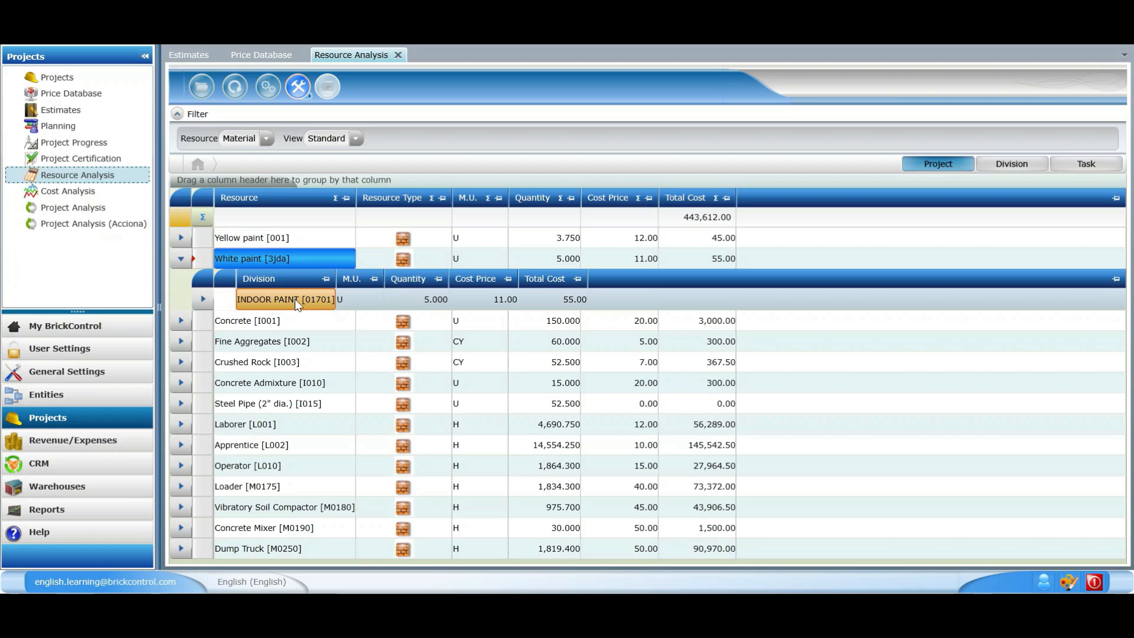
left_click(204, 300)
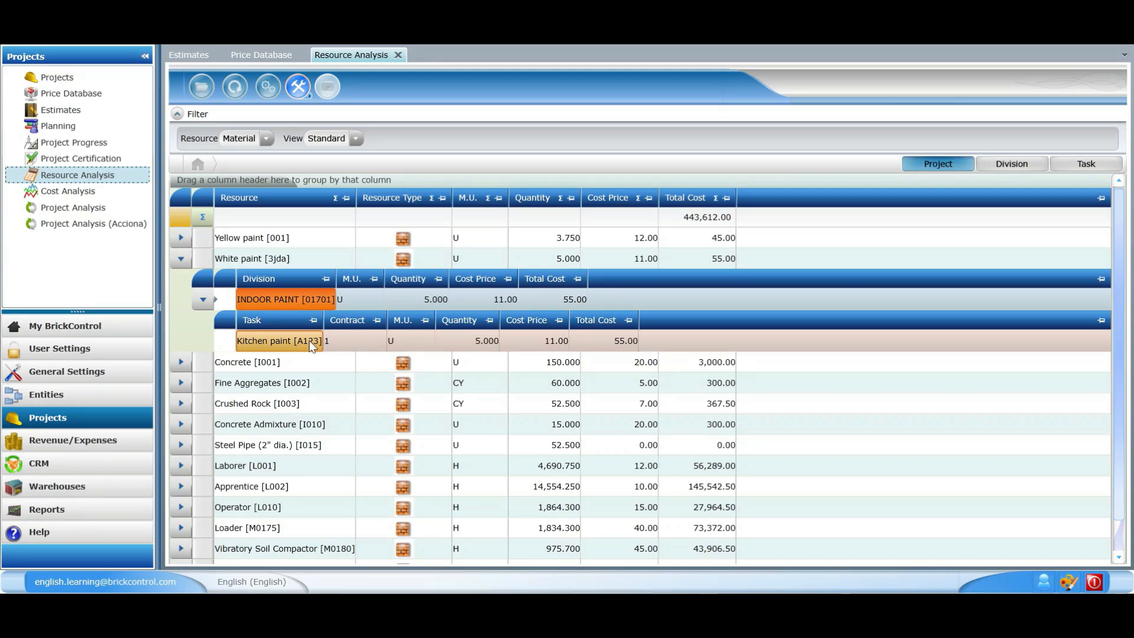
left_click(181, 258)
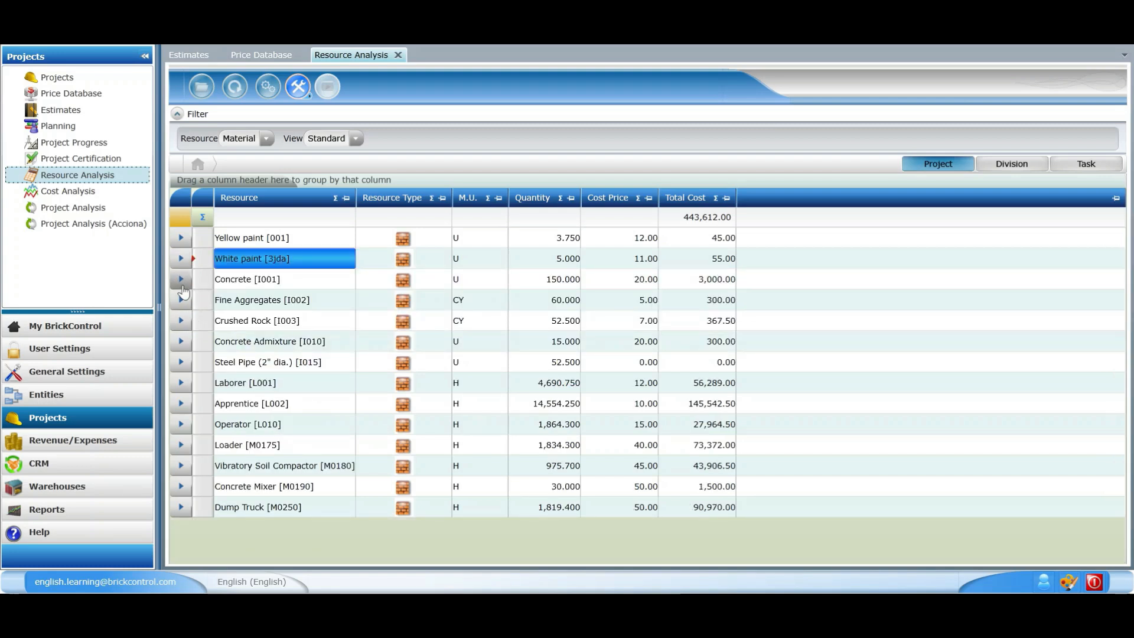
left_click(181, 283)
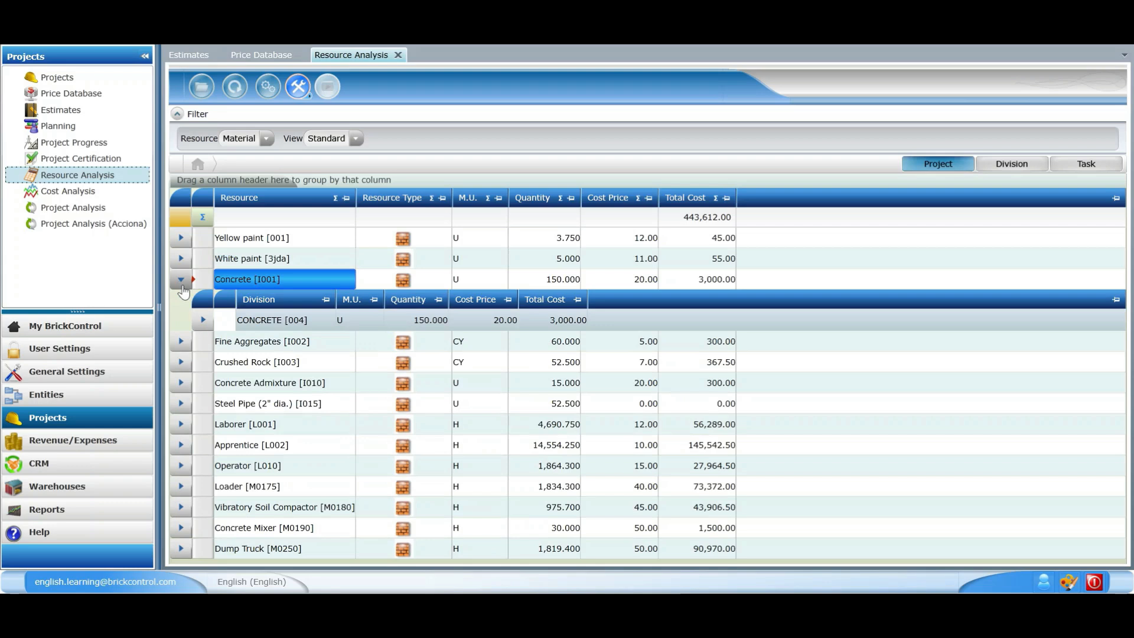
left_click(203, 320)
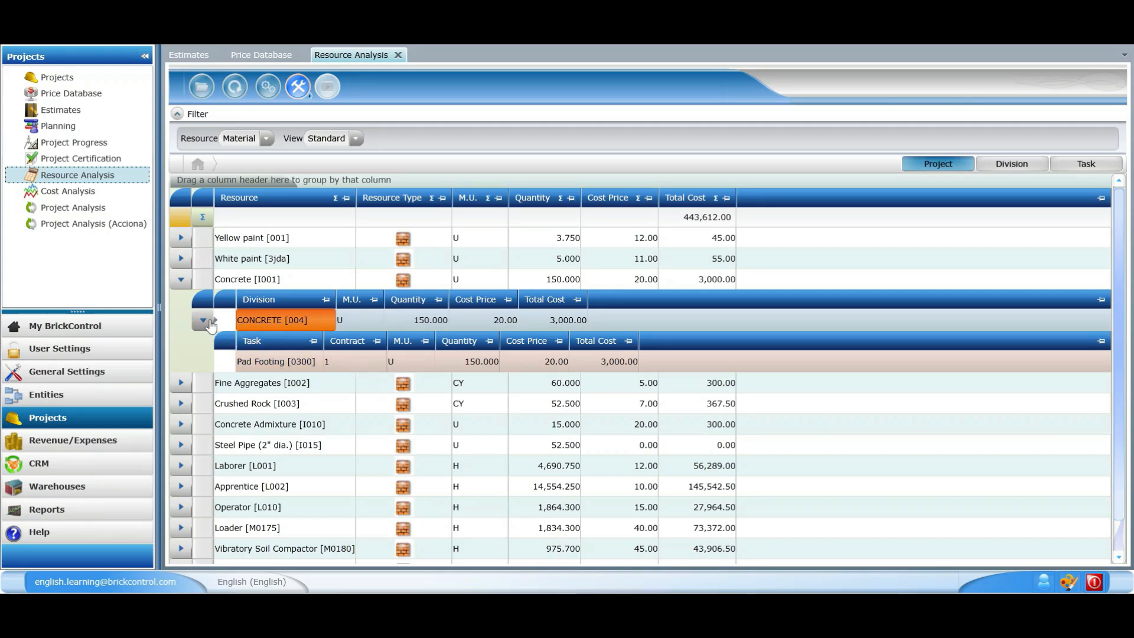
left_click(187, 284)
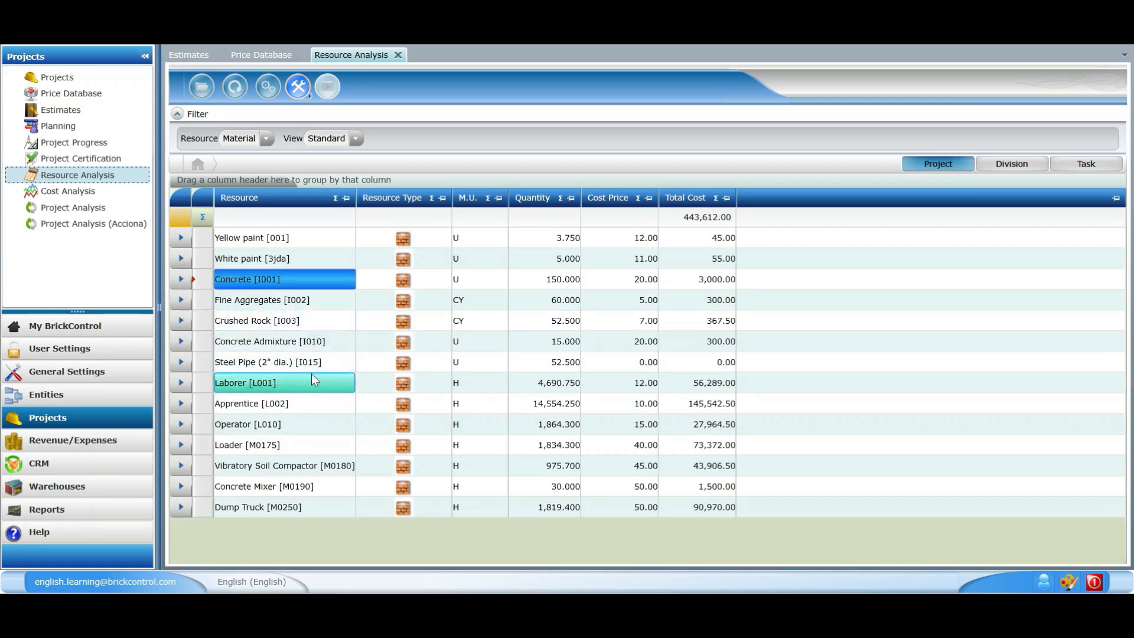
Open the cost prices of Concrete and White paint for editing without changing them
left_click(614, 303)
left_click(615, 308)
left_click(620, 258)
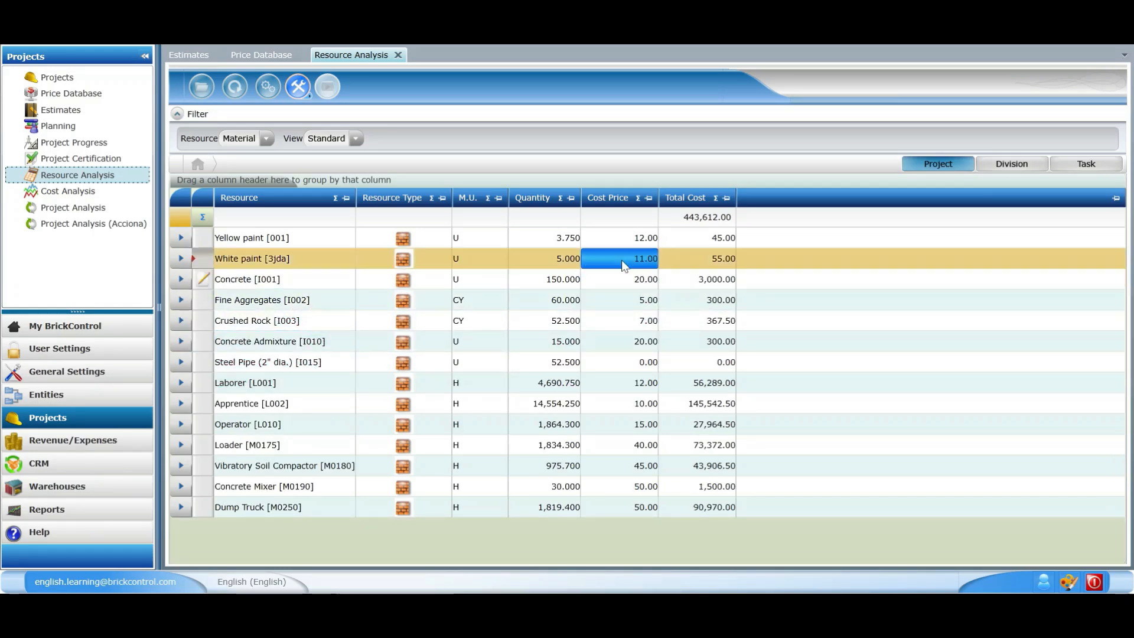
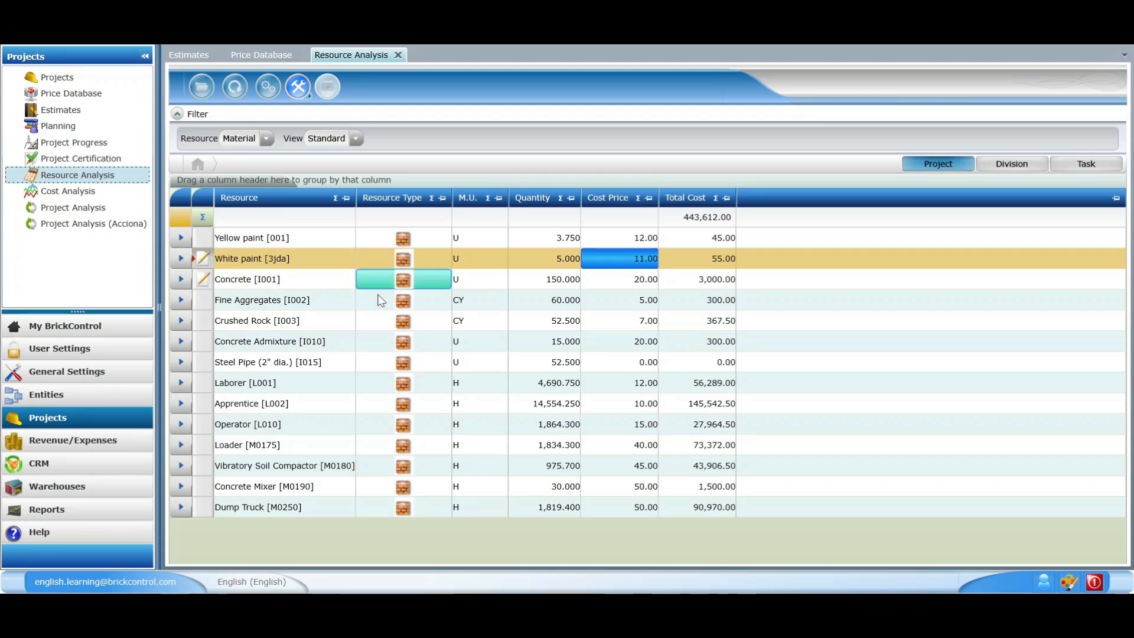
Export the filtered material resource list to Excel
right_click(294, 309)
mouse_move(313, 324)
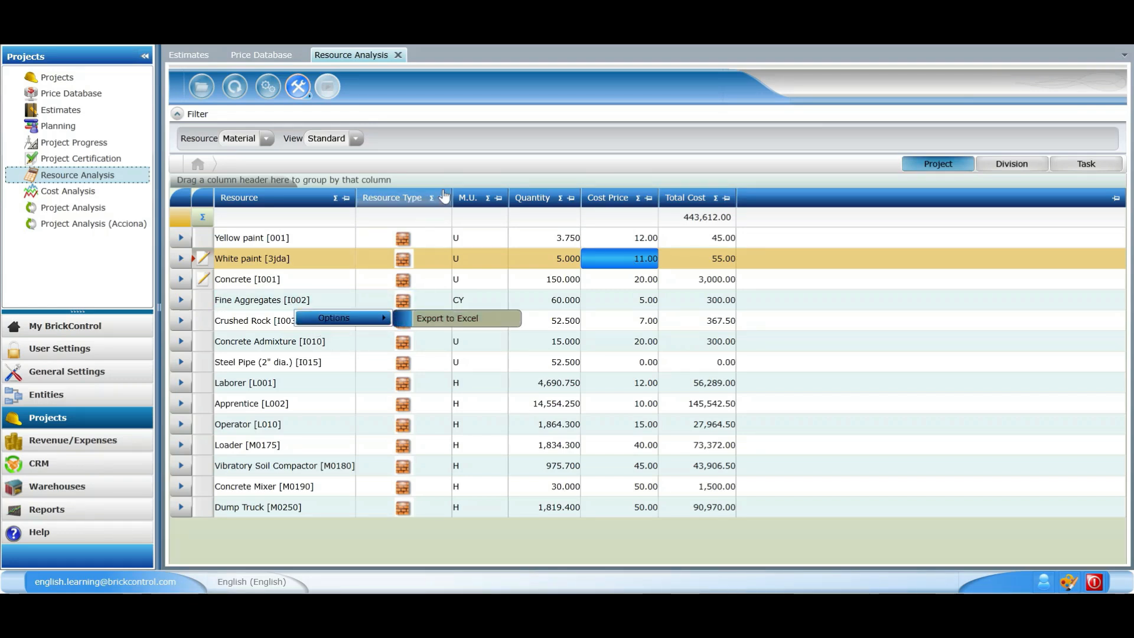
left_click(437, 319)
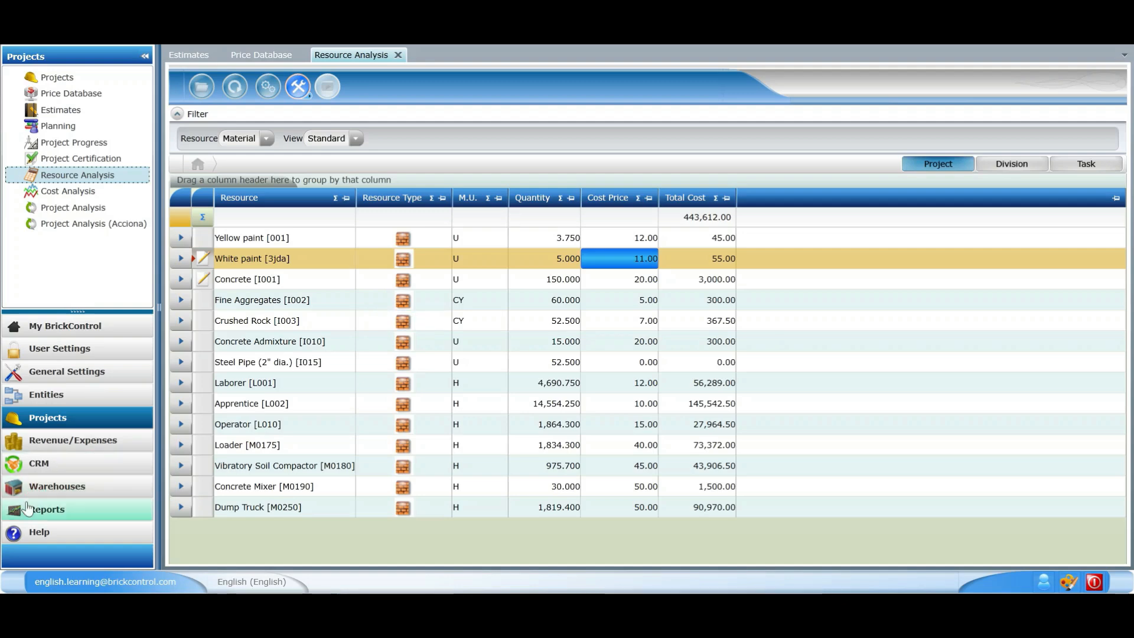
Create a new purchase order in Warehouses for the company S. Smith & Sons Inc. [1]
left_click(52, 491)
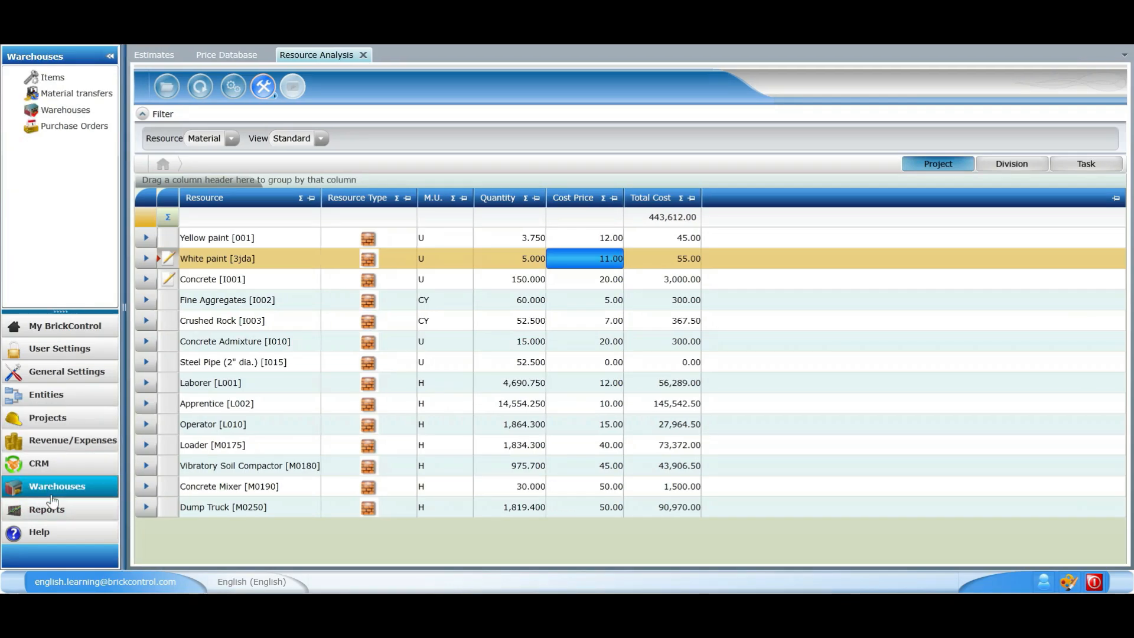
left_click(65, 131)
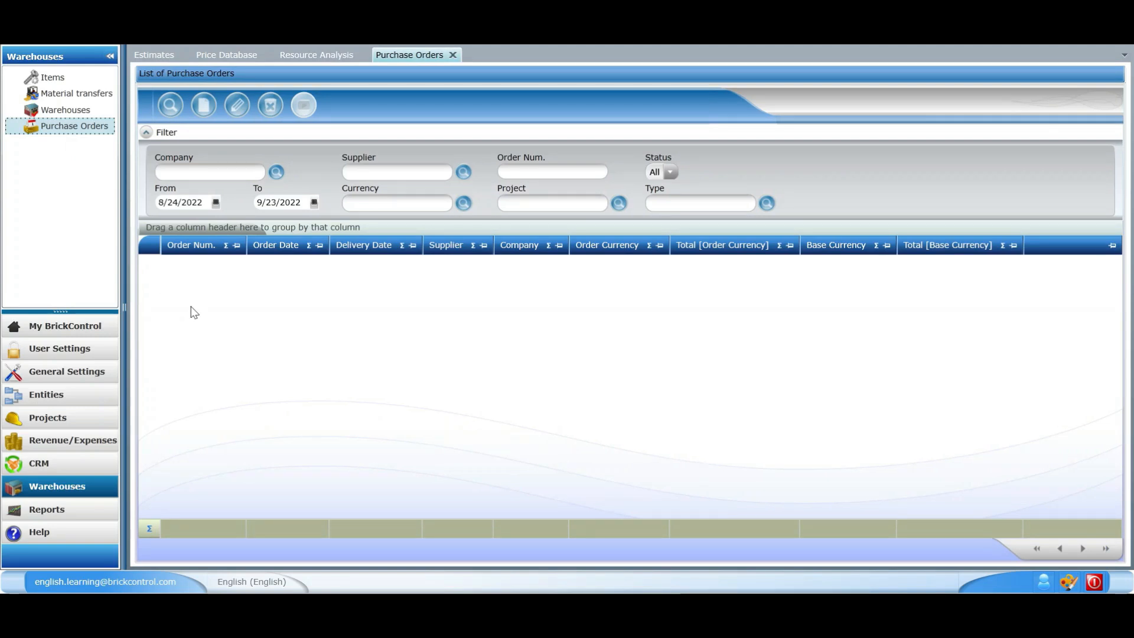
left_click(202, 108)
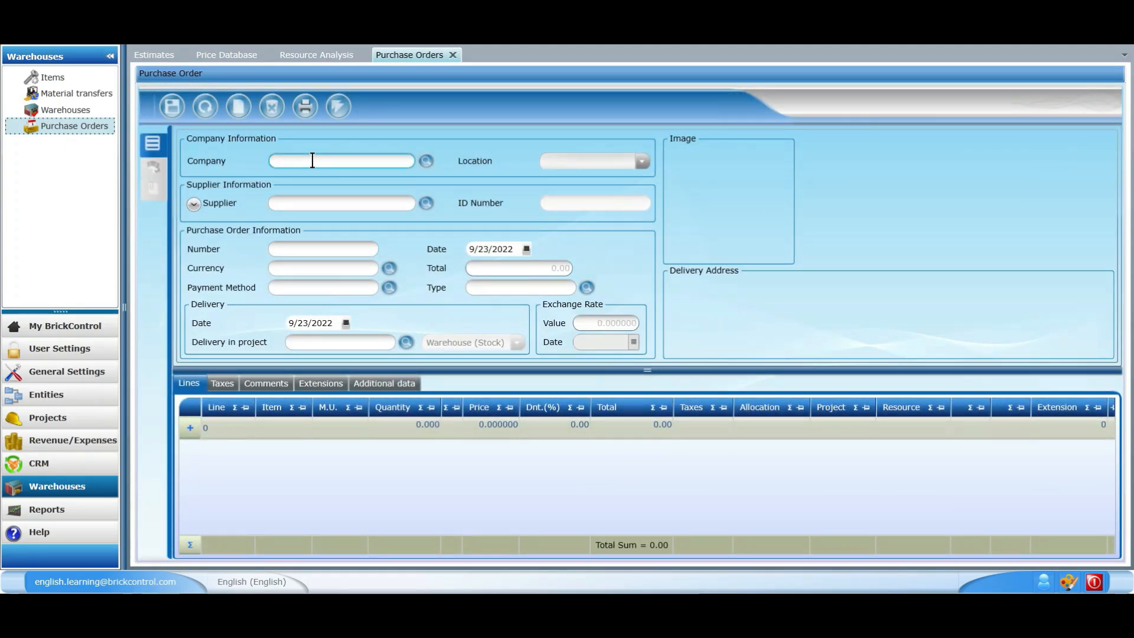
left_click(312, 160)
type("smi")
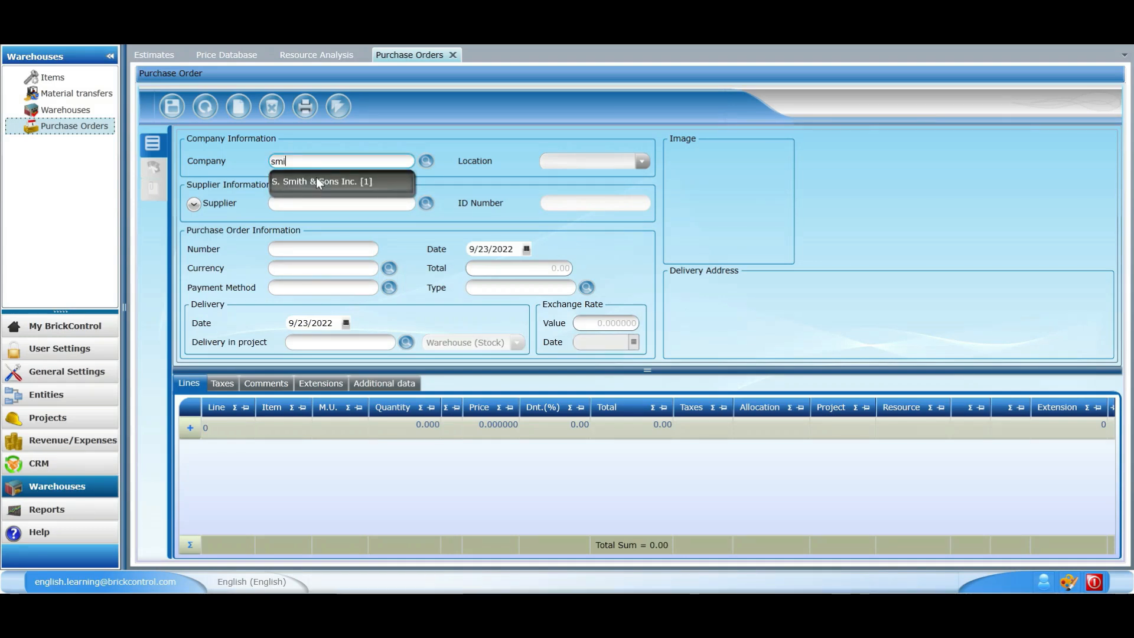
left_click(317, 180)
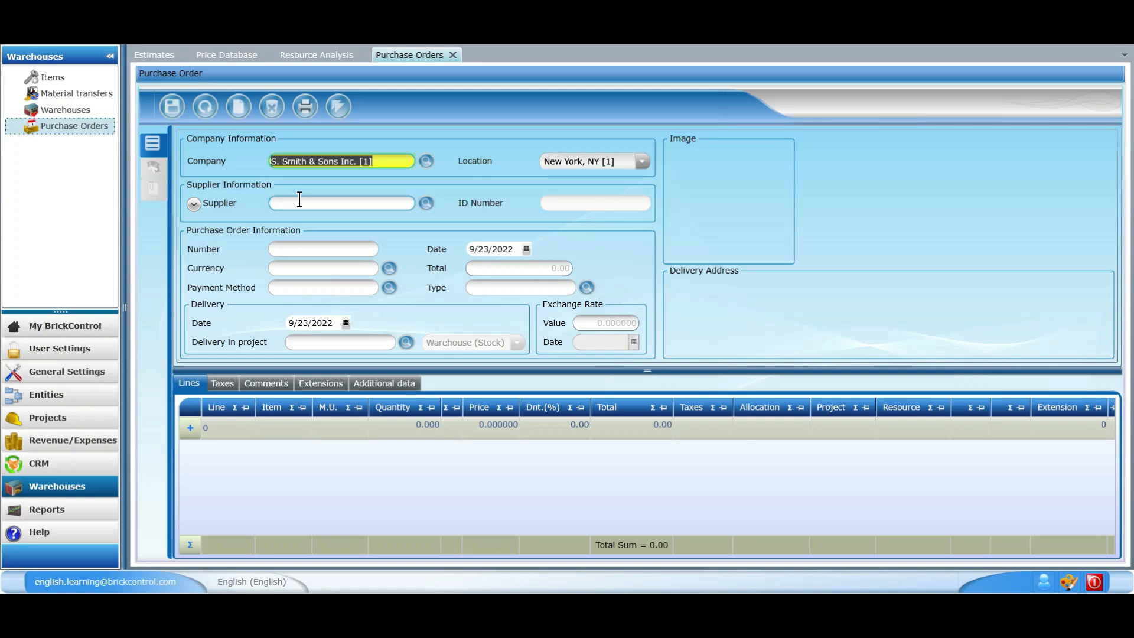
Assign supplier BCC INC. [26] to the purchase order, enter the order number, and set its type to Materials
left_click(426, 203)
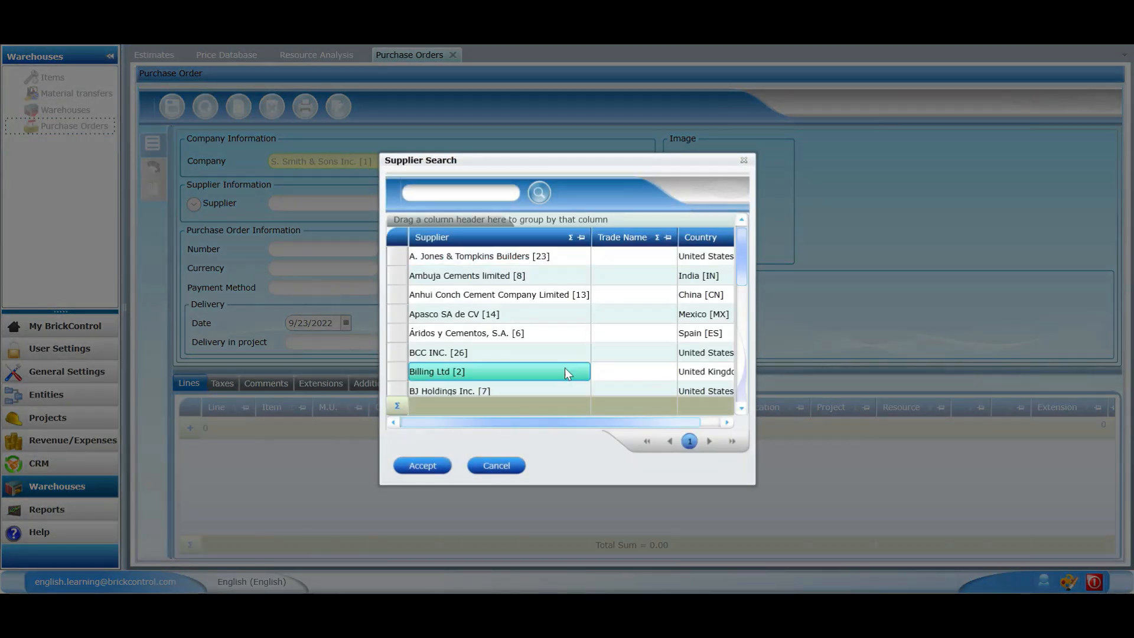
double_click(459, 357)
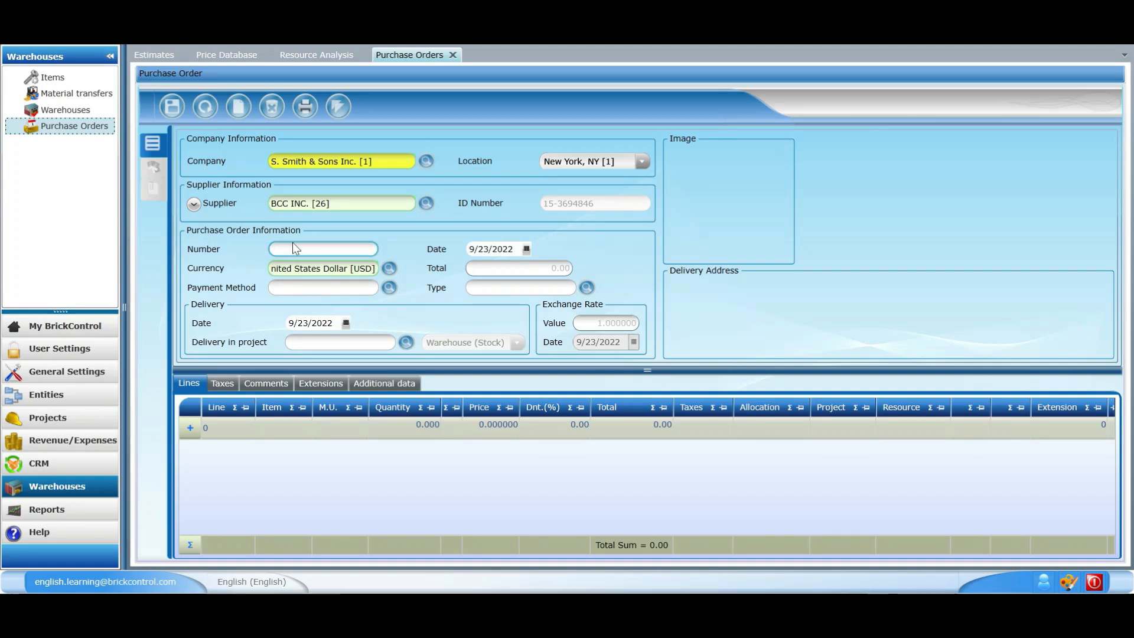
type("PU0015")
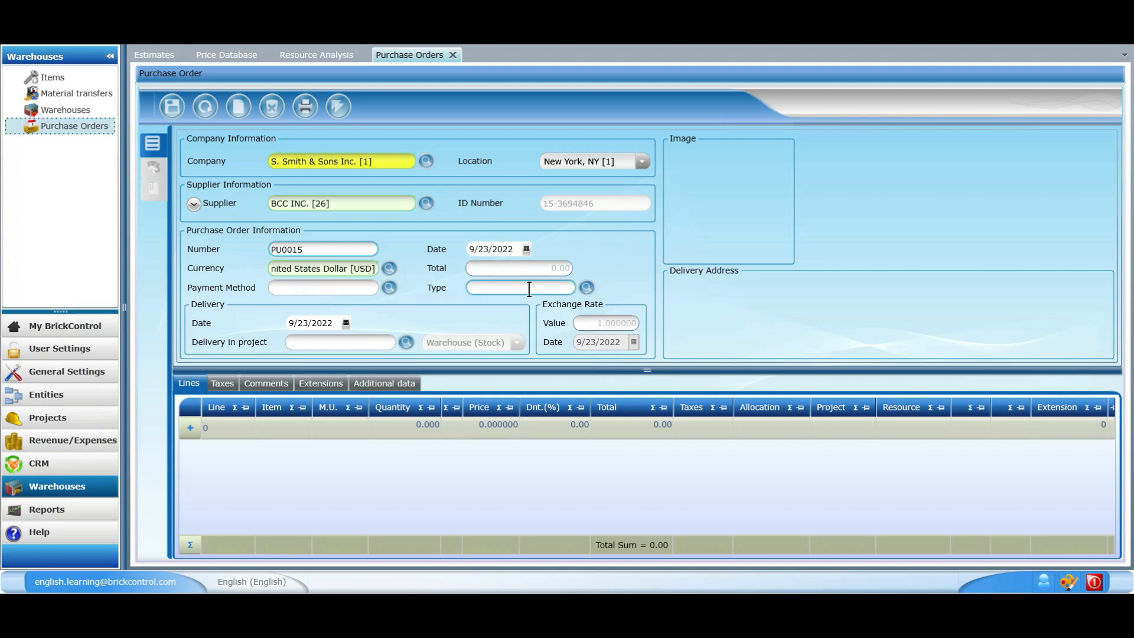
left_click(587, 288)
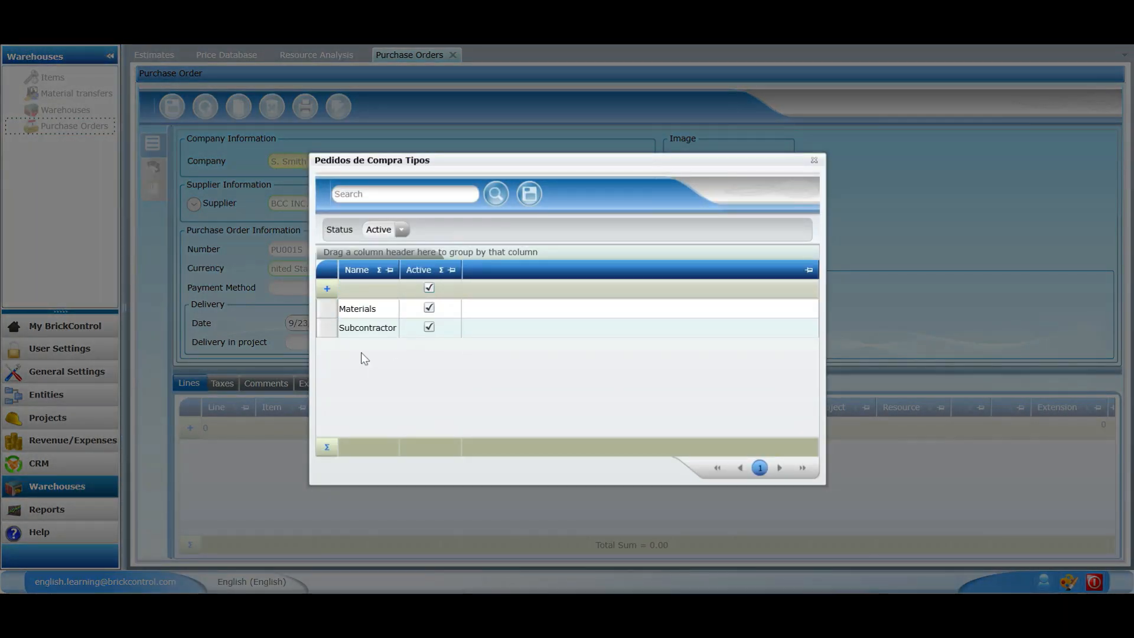
double_click(355, 308)
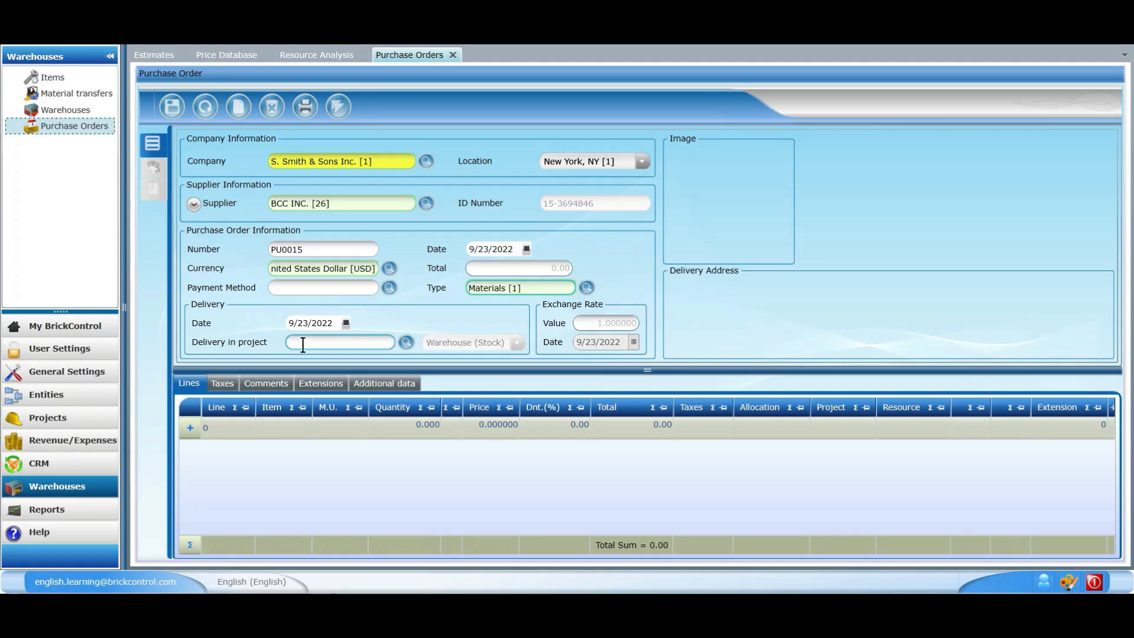
Try delivering the order to the Demo Brickcontrol [11037] project as Project (Cost), and clear the delivery project again
left_click(371, 343)
type("demo")
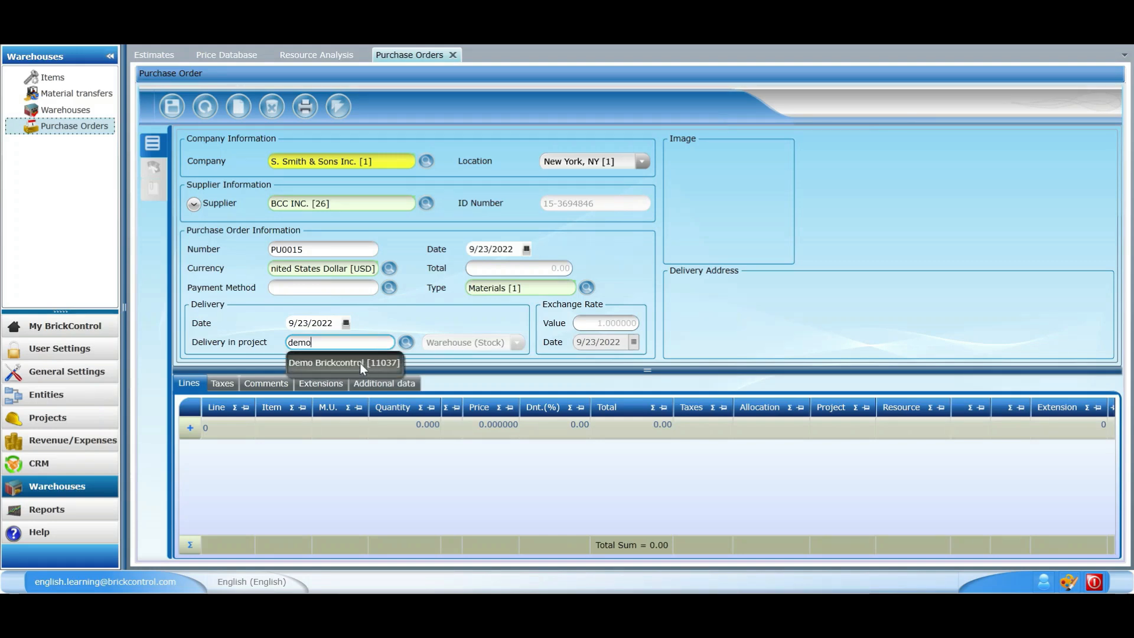
left_click(359, 362)
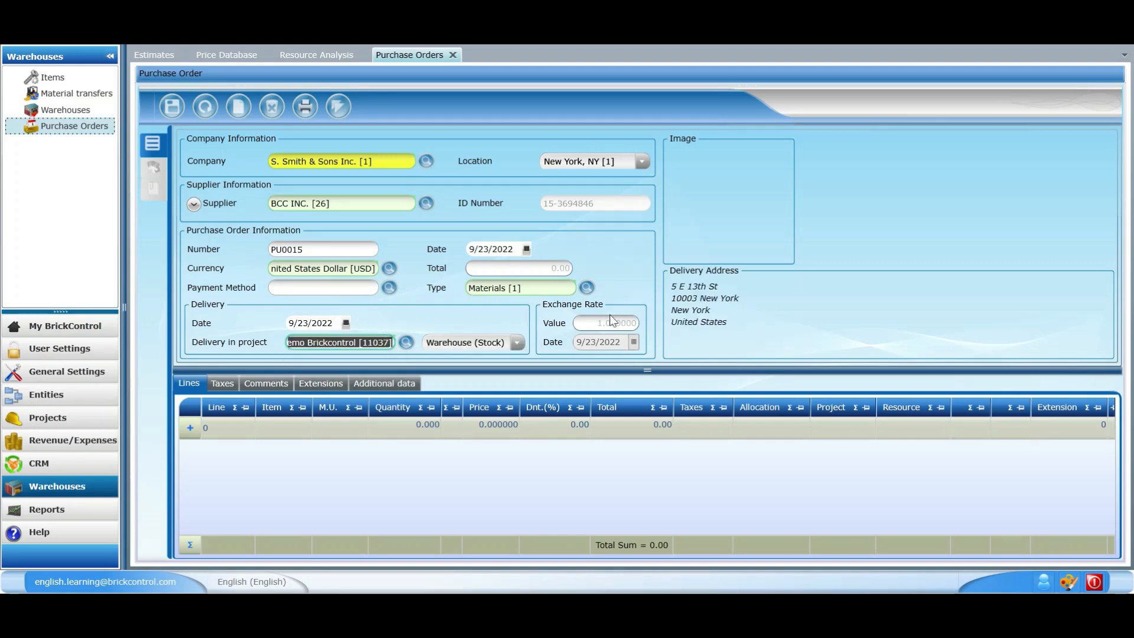
left_click(455, 345)
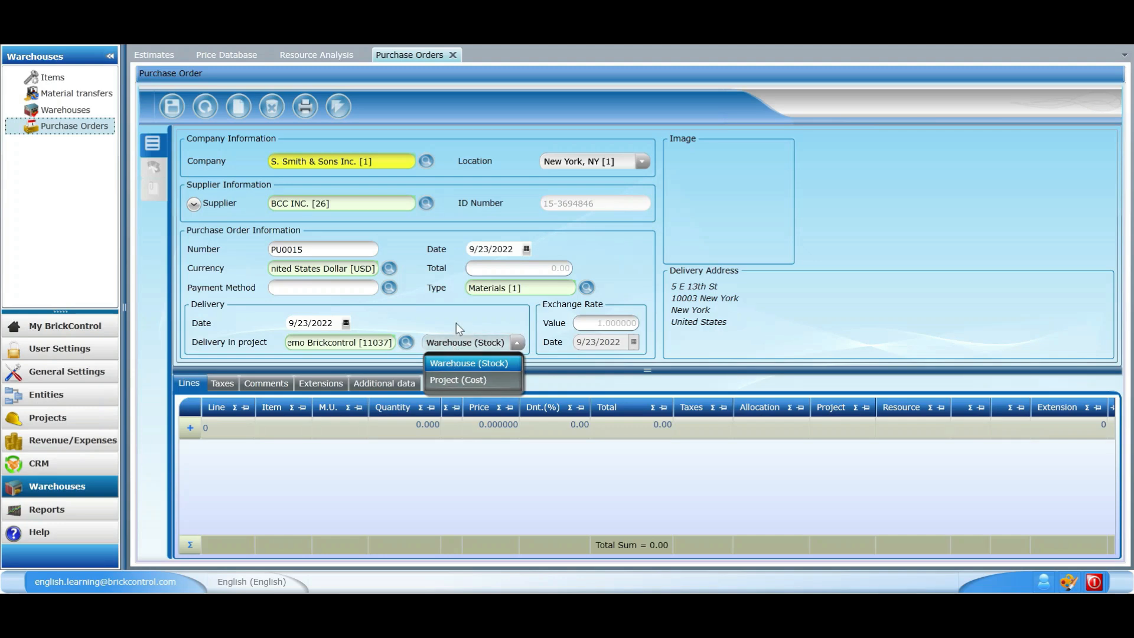
left_click(456, 324)
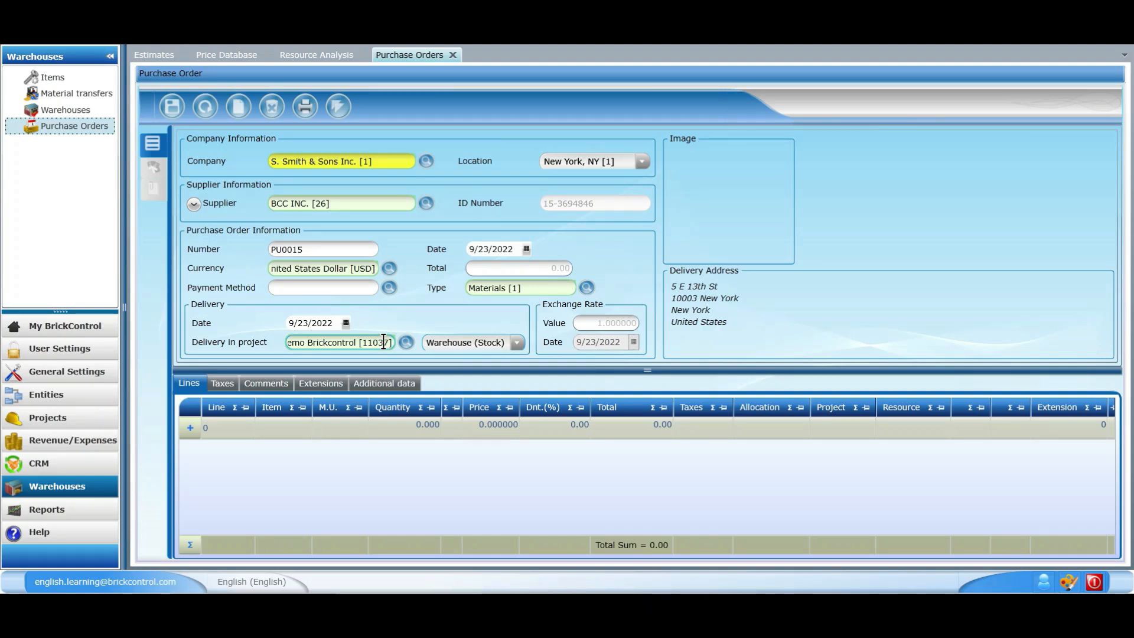
left_click(515, 343)
left_click(503, 380)
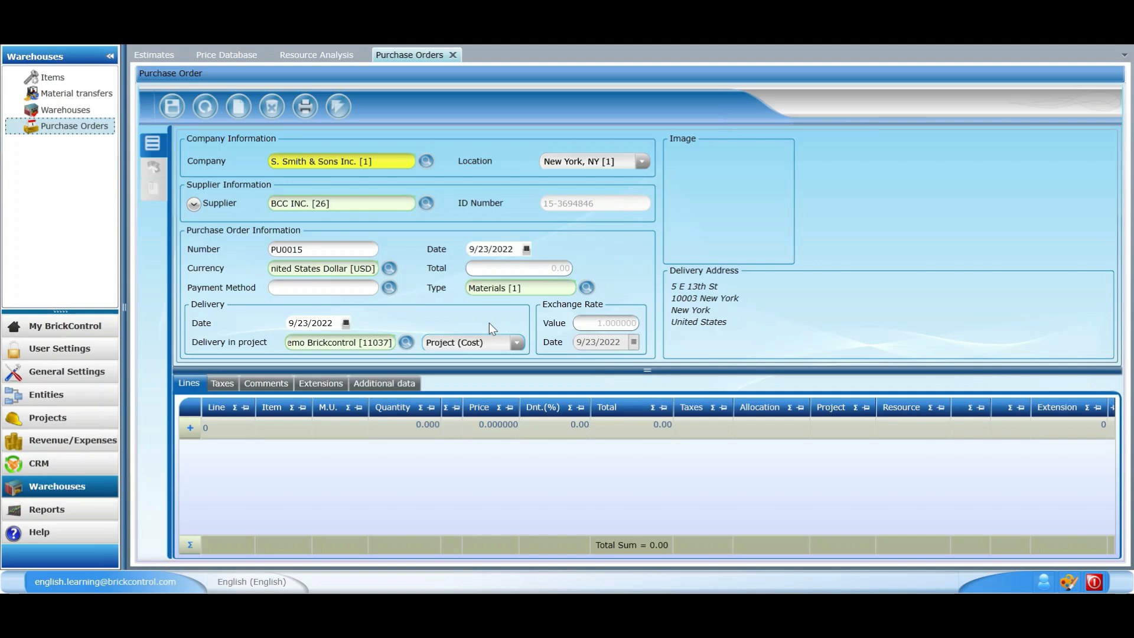
left_click(353, 347)
key("Delete")
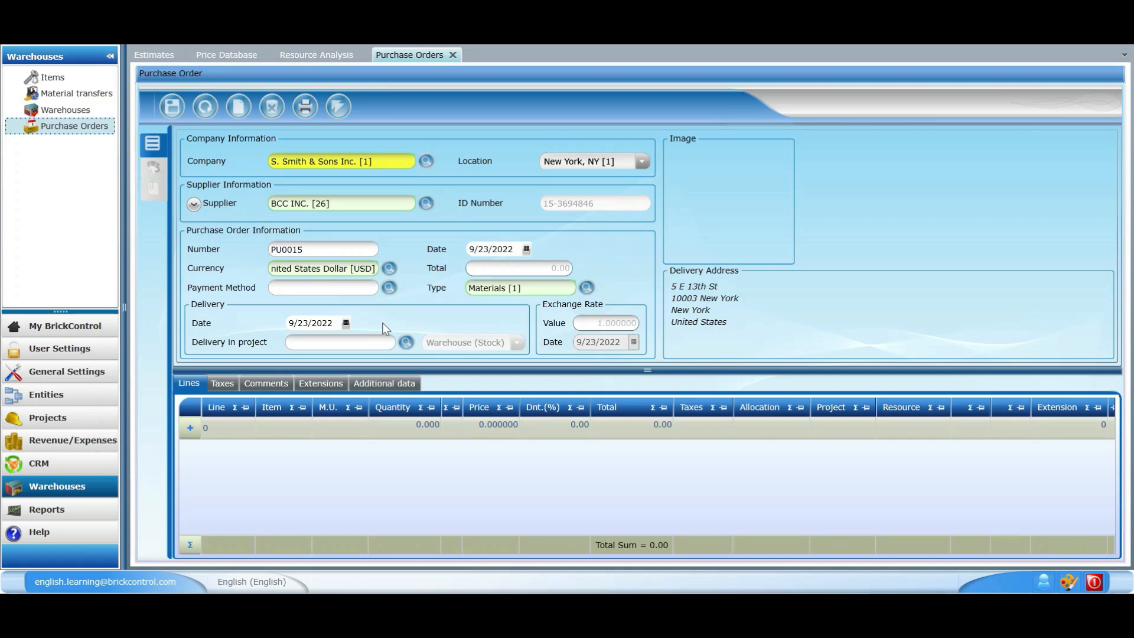
Add a first line to the purchase order for the item IRON T 4520 [3]
left_click(305, 430)
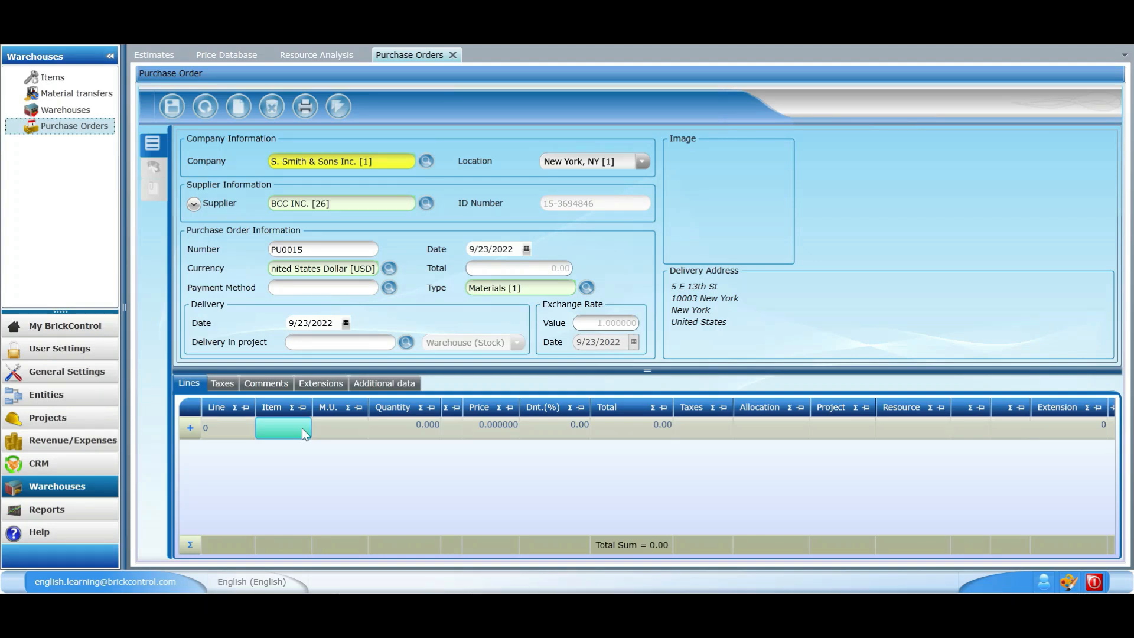
left_click(303, 428)
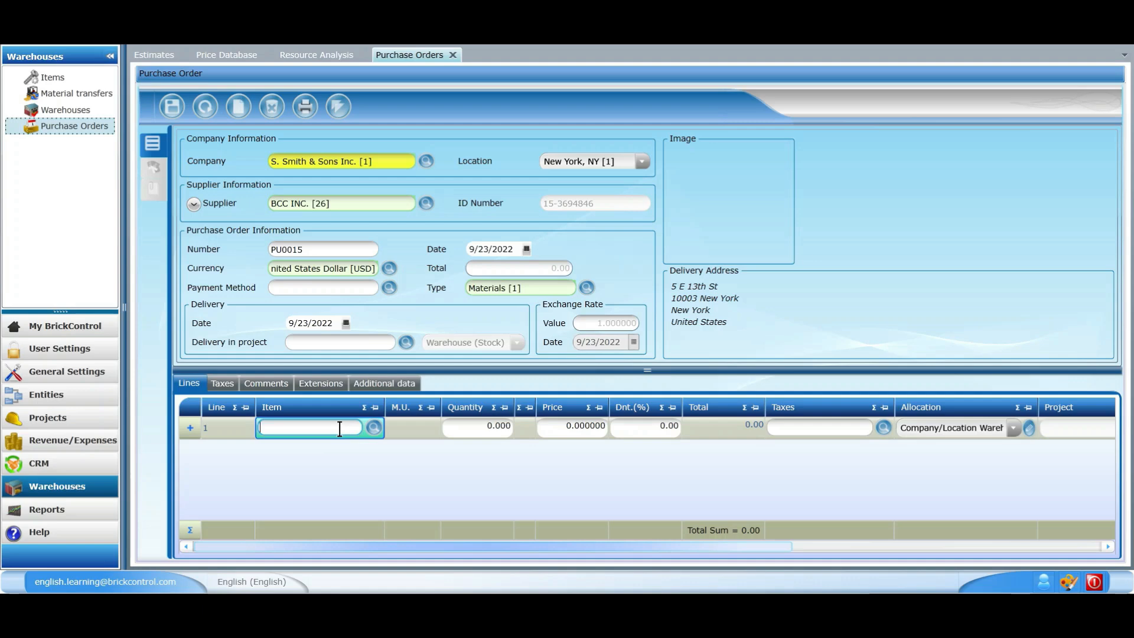
left_click(371, 425)
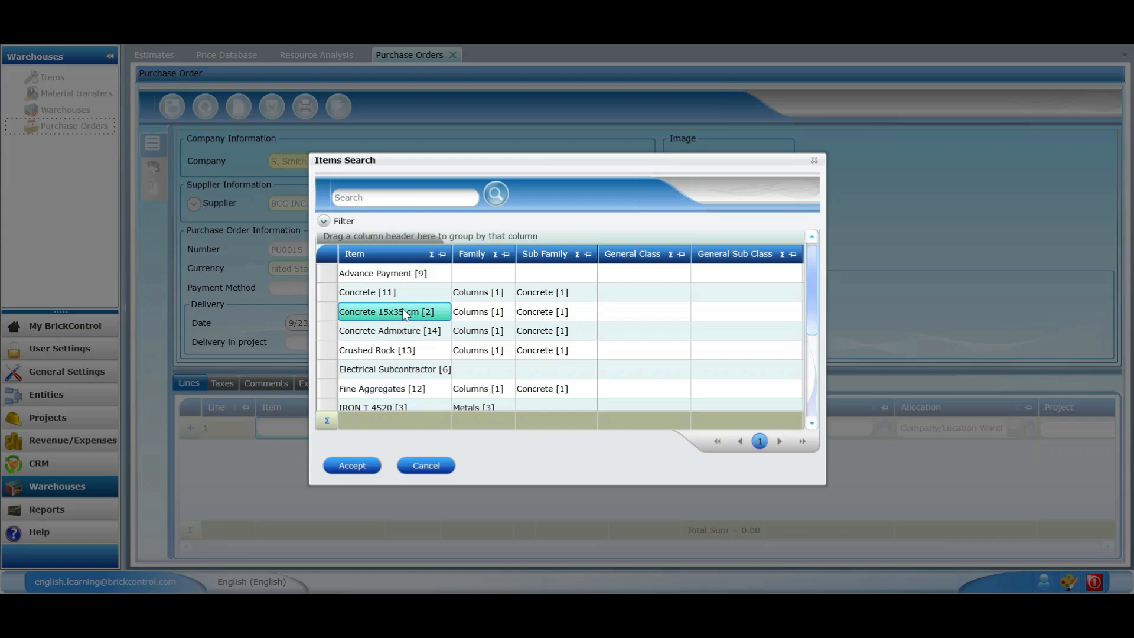
scroll(405, 313, "down", 2)
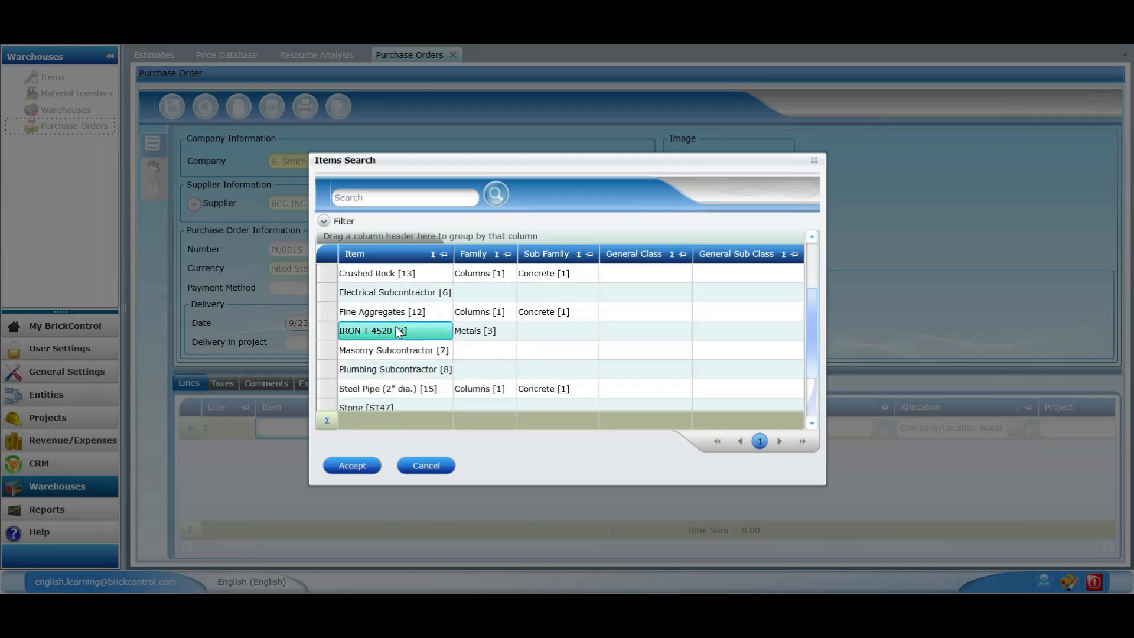
double_click(395, 331)
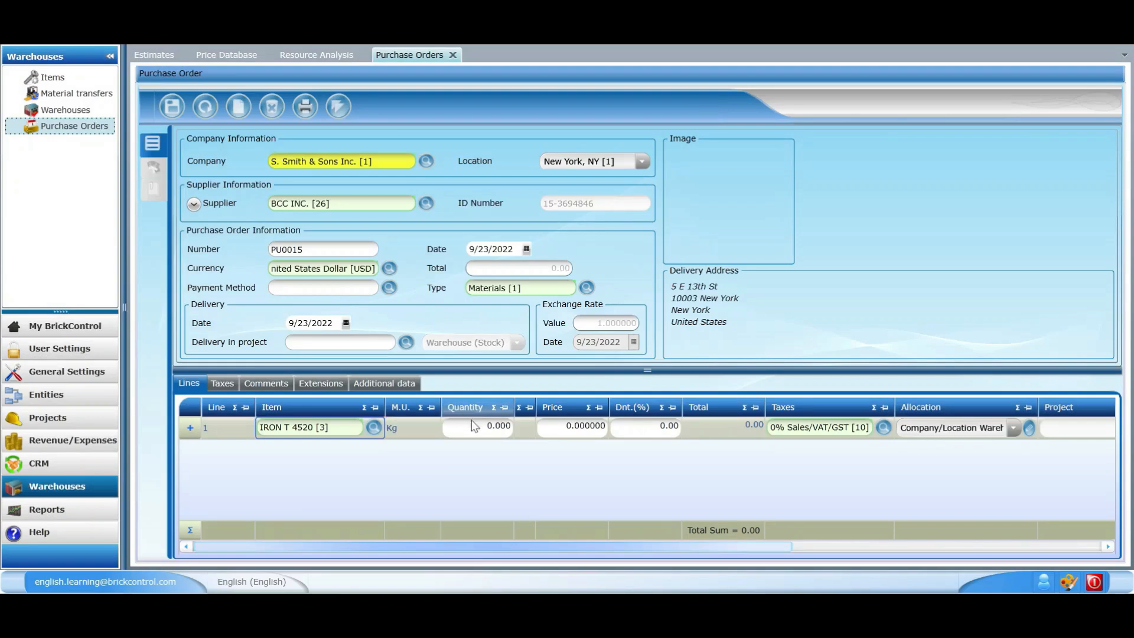
Set the IRON T 4520 line's quantity to 50 and its price to 30
double_click(505, 425)
type("50")
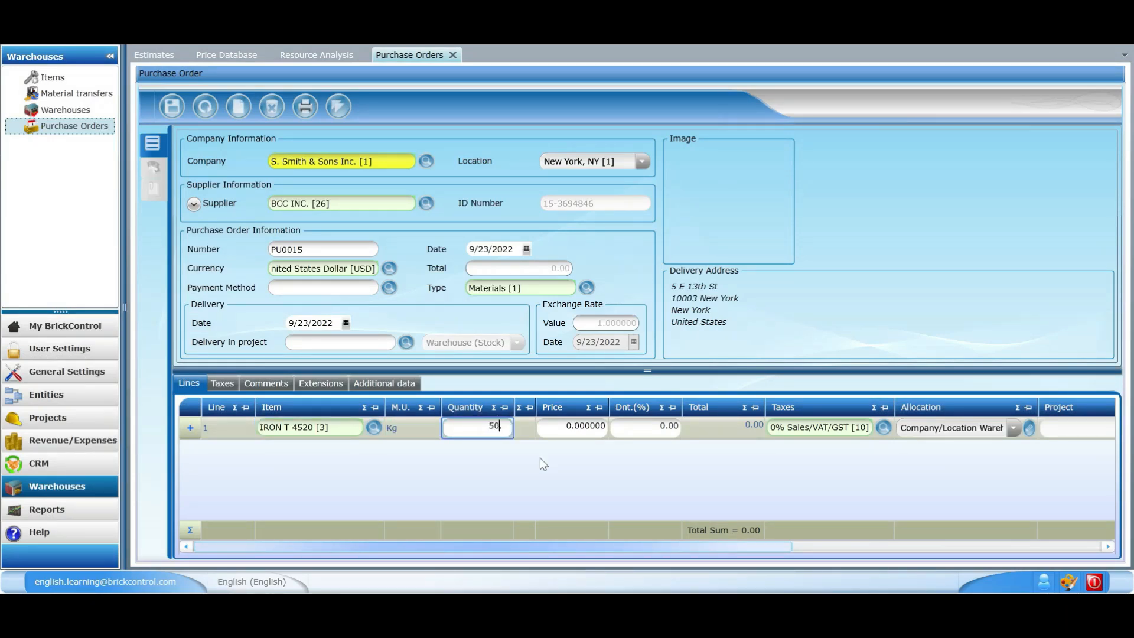
key("Tab")
key("Tab")
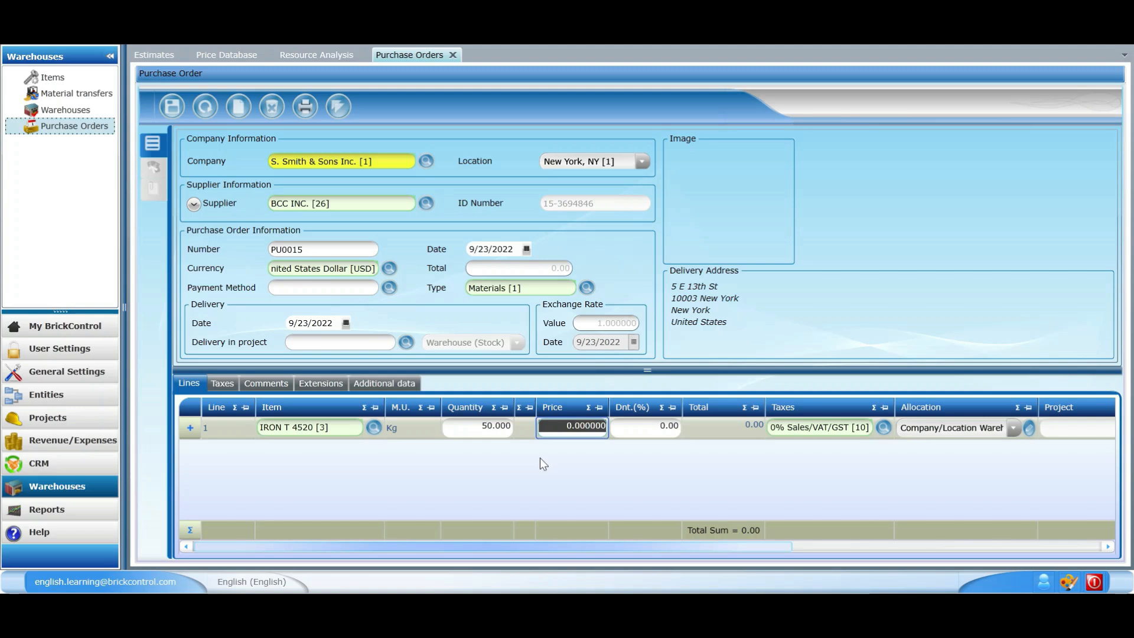
type("30")
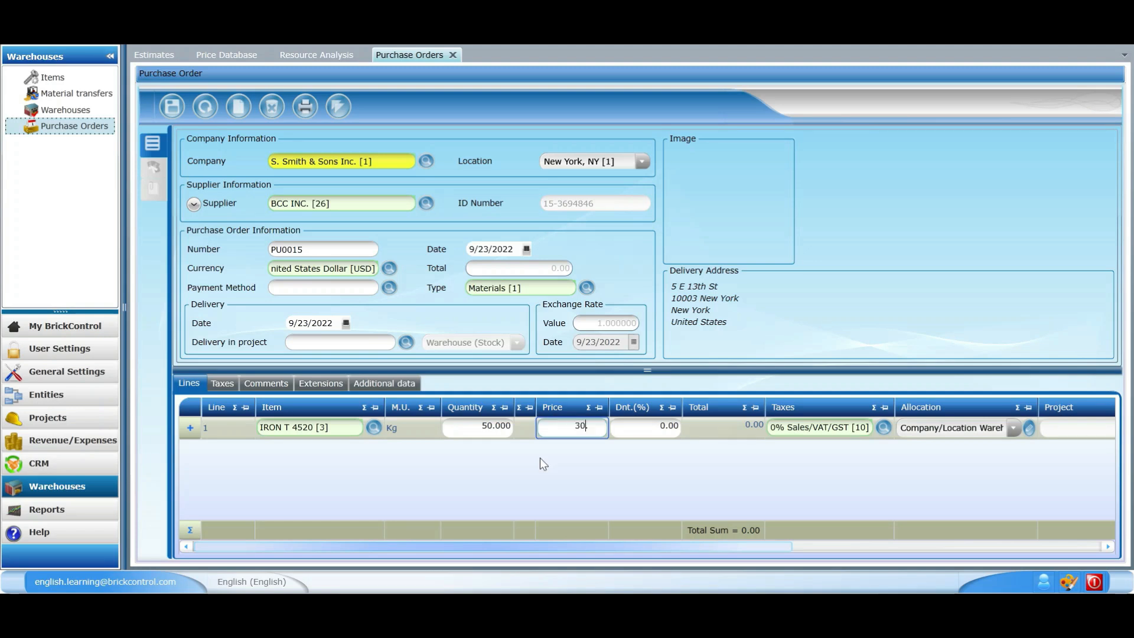
key("Tab")
key("Tab")
key("Tab")
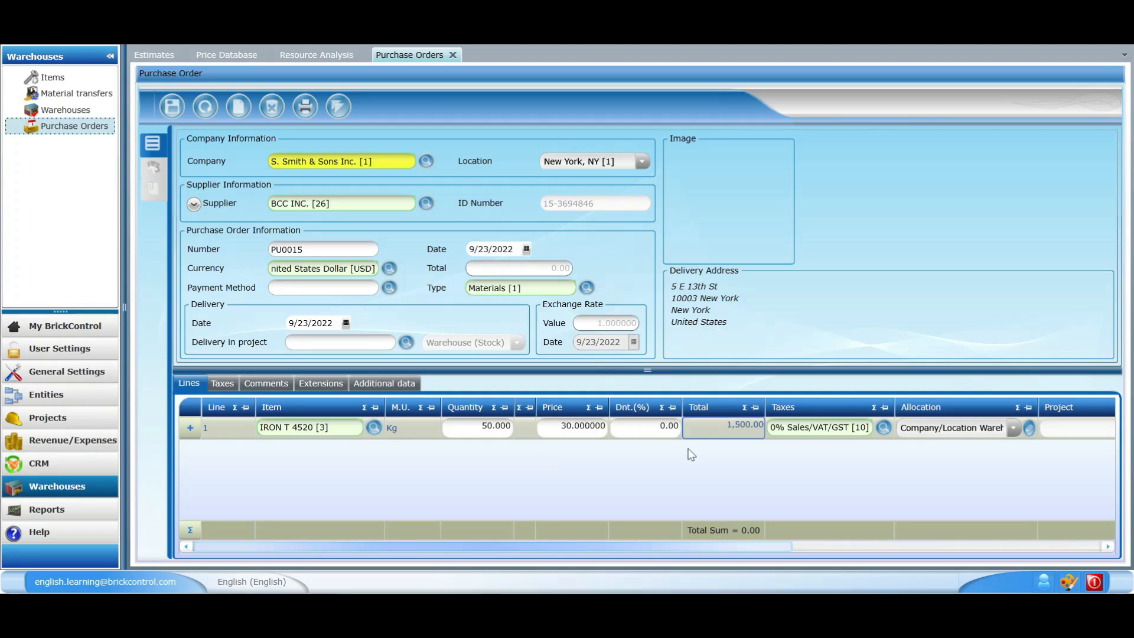
Apply the 18% Sales/ VAT/ GST [18] tax to the IRON T 4520 line, allocate it to Company/Location Warehouse, and commit the line
type("18")
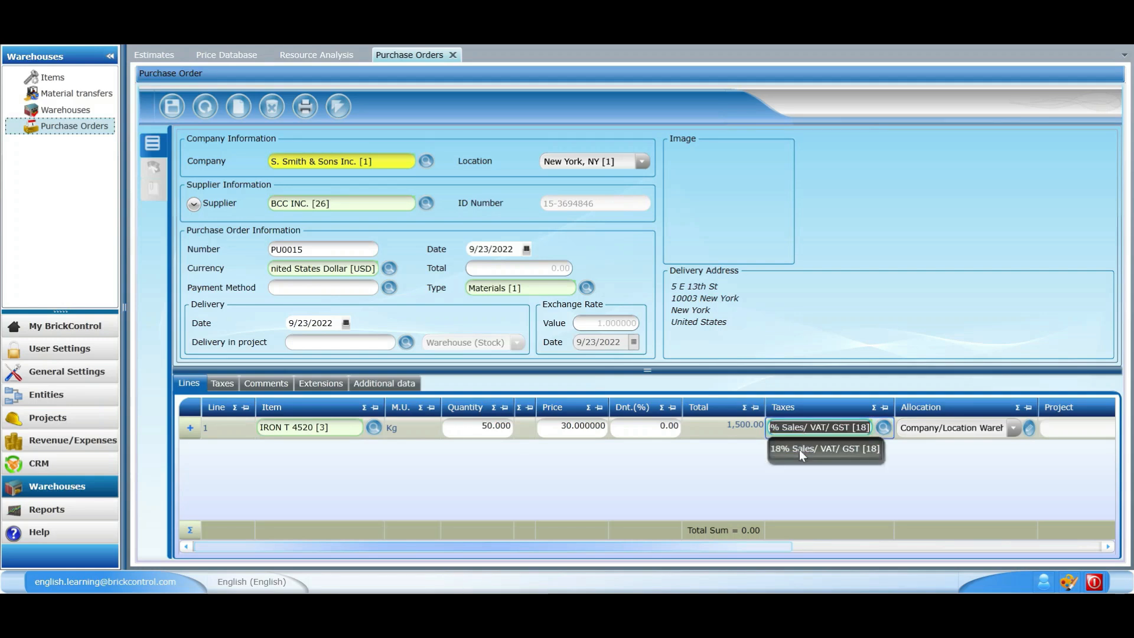
left_click(799, 449)
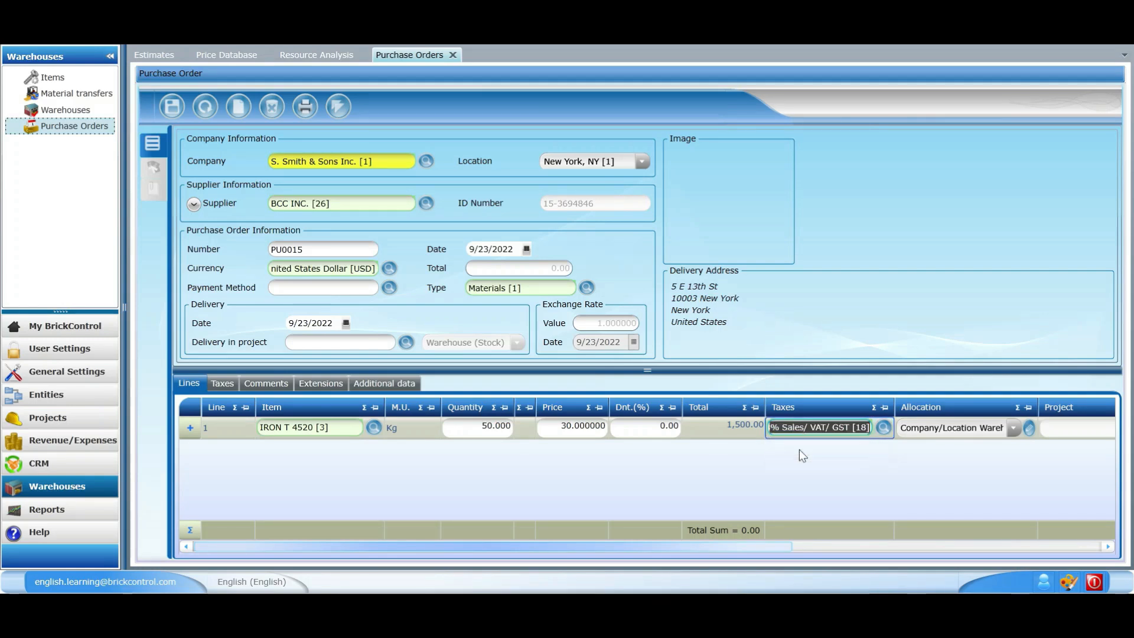
key("Tab")
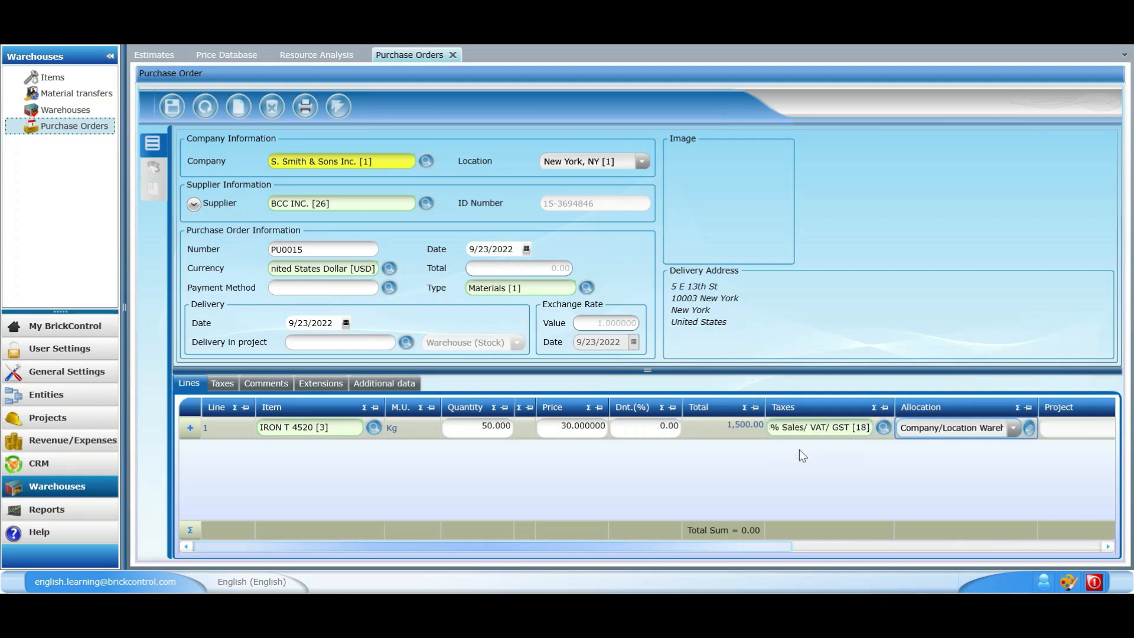
left_click(1006, 427)
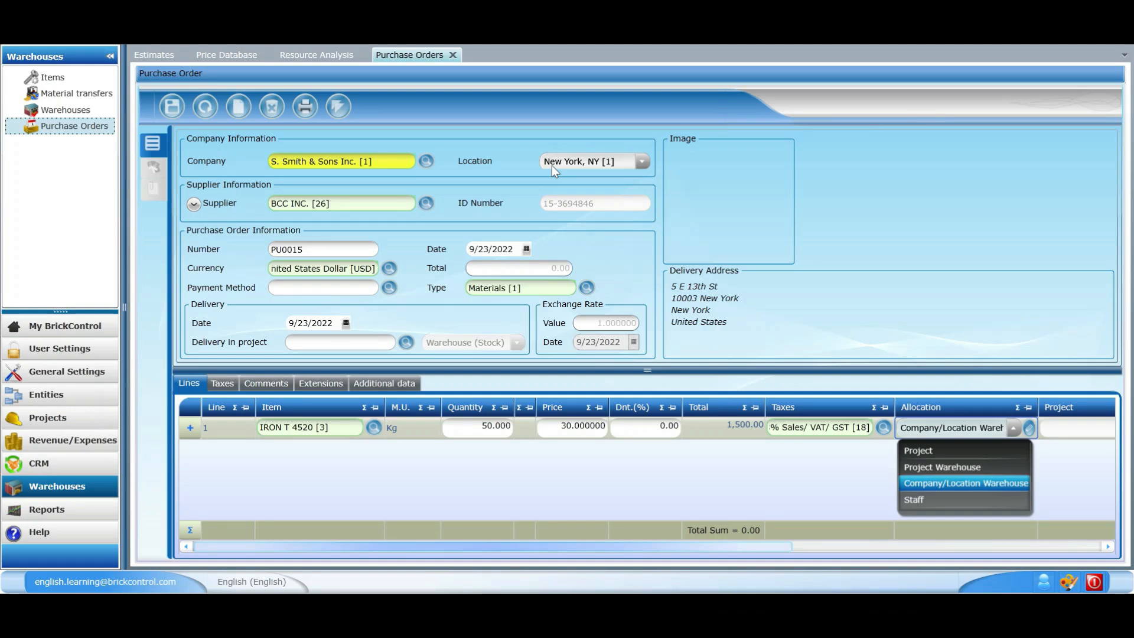
left_click(956, 482)
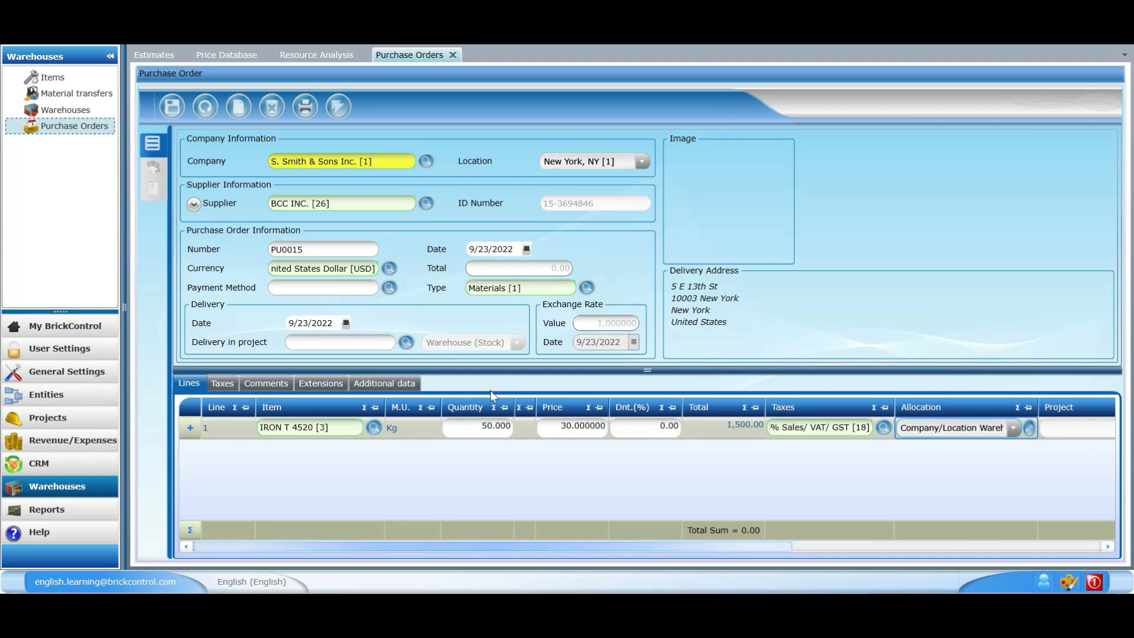
left_click(437, 487)
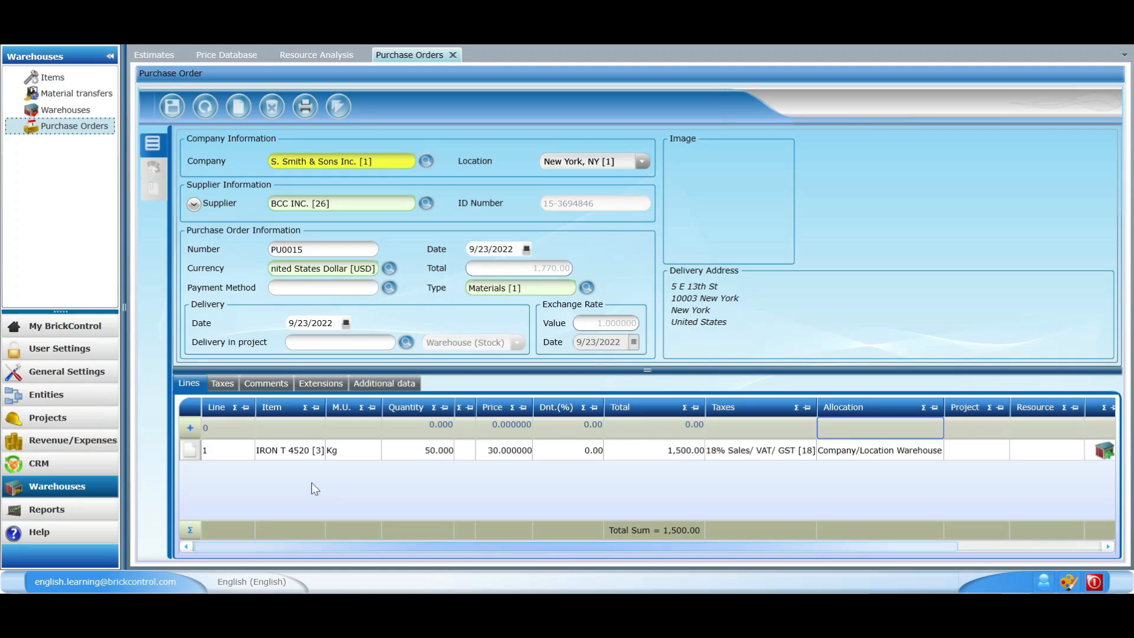
Start a second order line and find the item White paint [5] by searching for "paint"
left_click(306, 429)
left_click(375, 429)
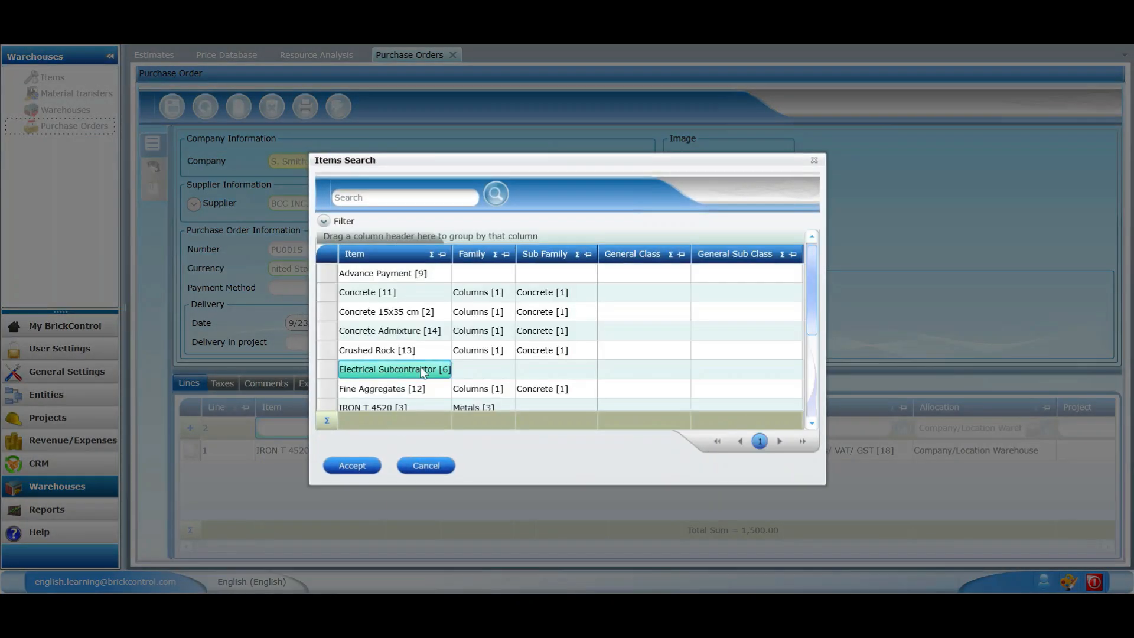
scroll(424, 371, "down", 2)
left_click(394, 203)
type("paint")
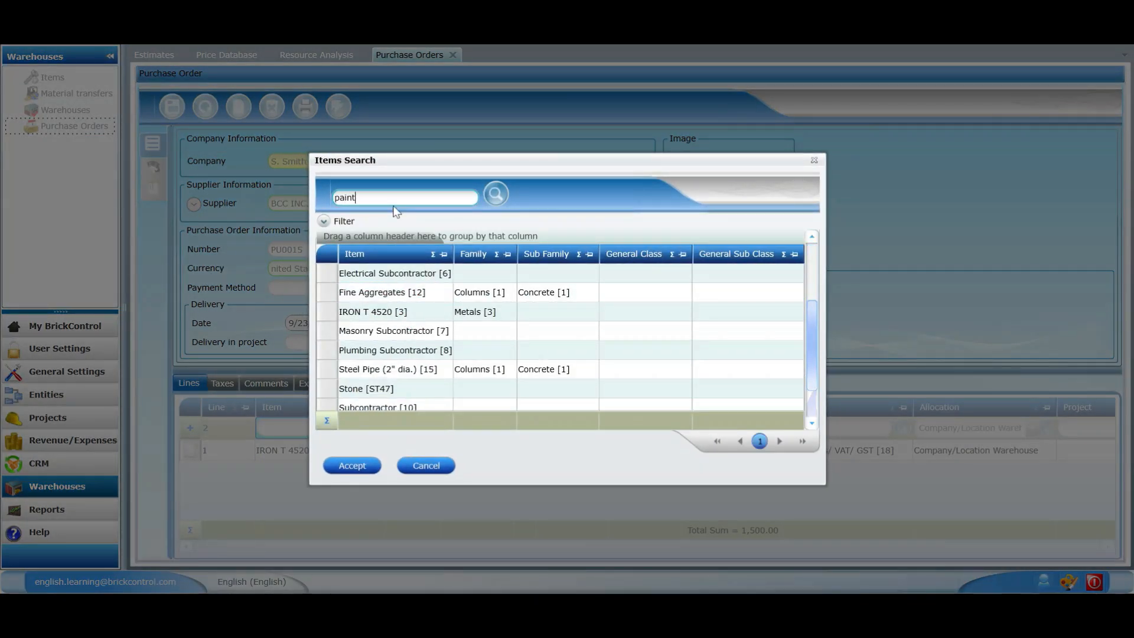
key("Return")
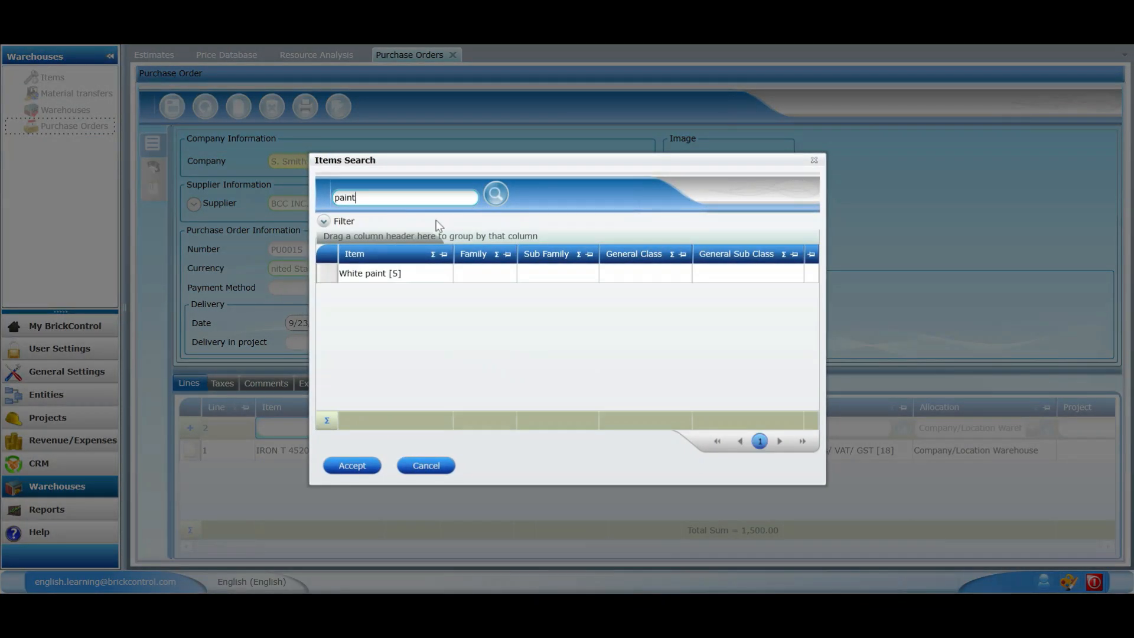
double_click(401, 275)
Set the White paint line's quantity to 3, price to 12, and tax to 18% Sales/ VAT/ GST [18]
left_click(481, 424)
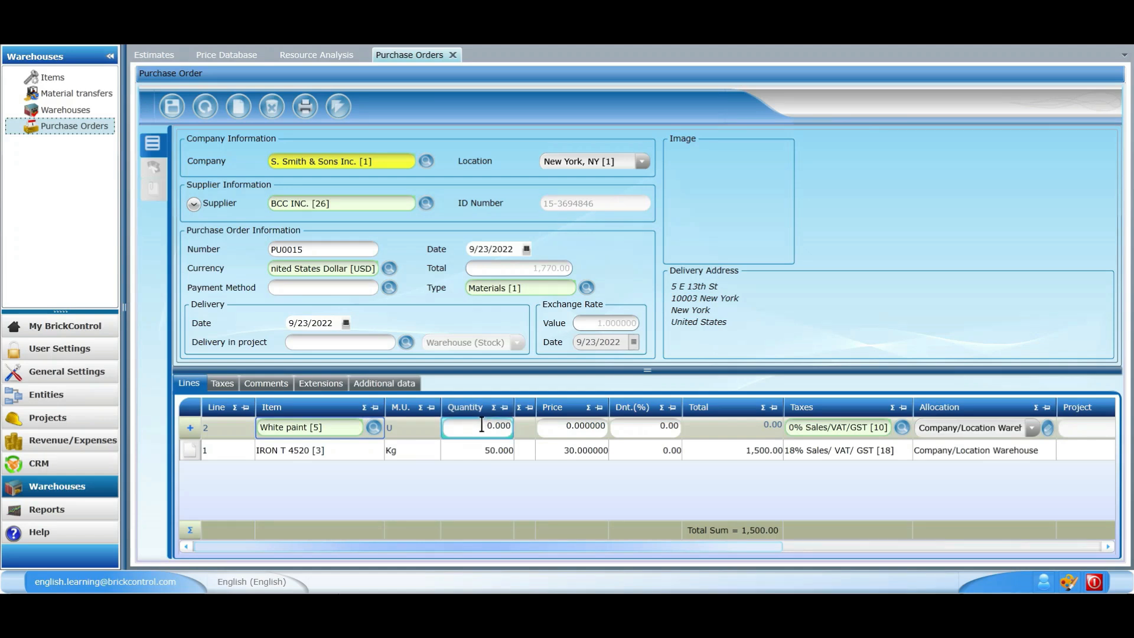
left_click(481, 424)
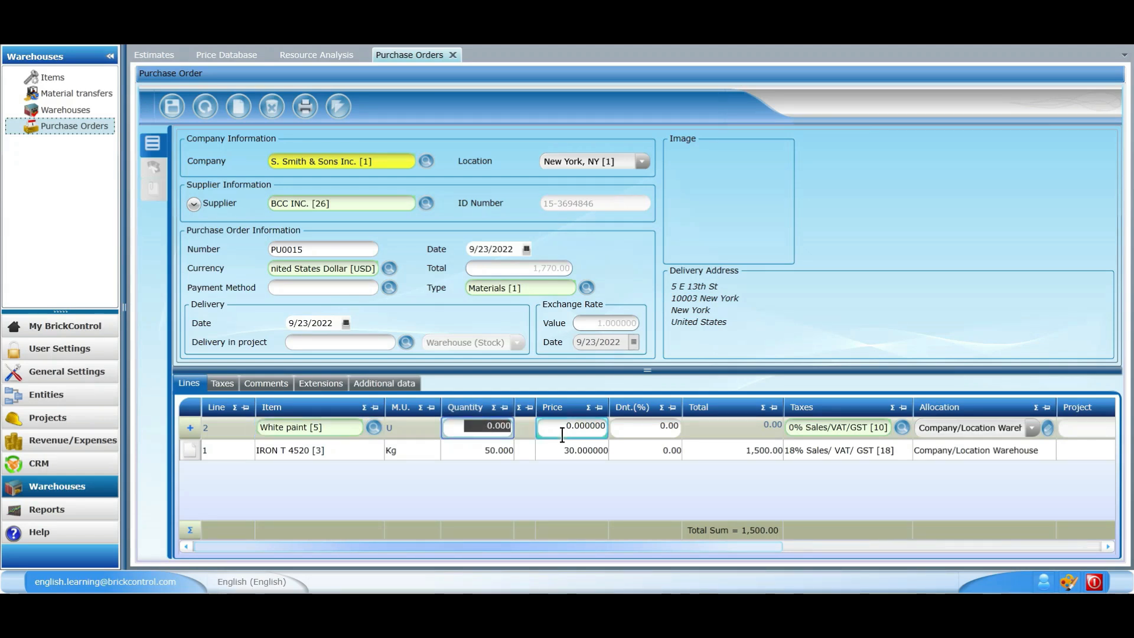
type("3")
key("Tab")
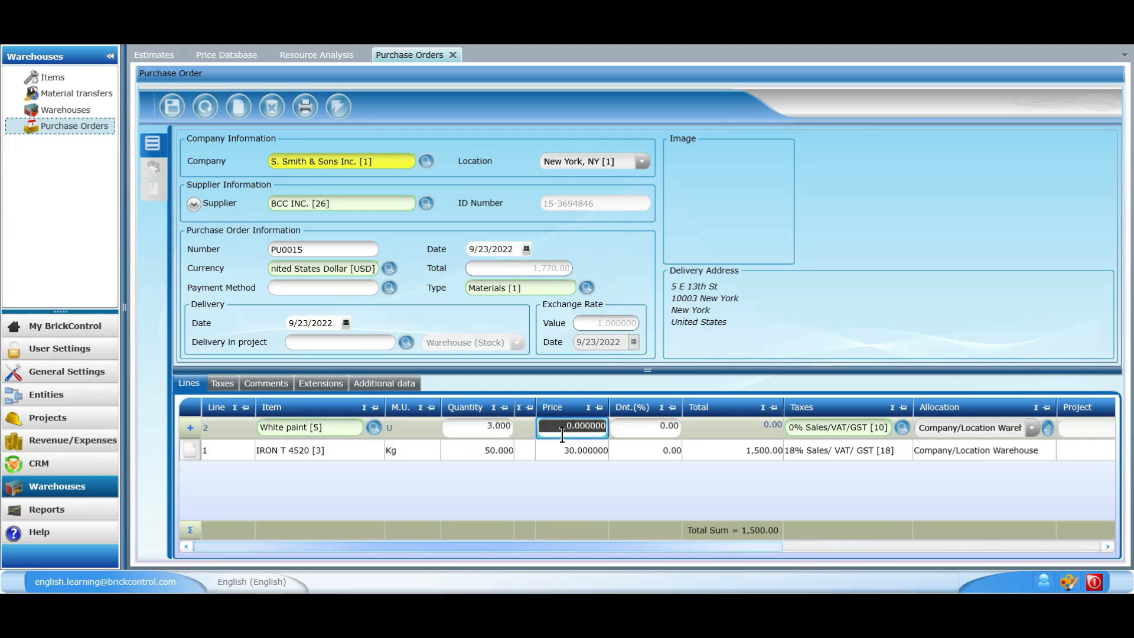
type("12")
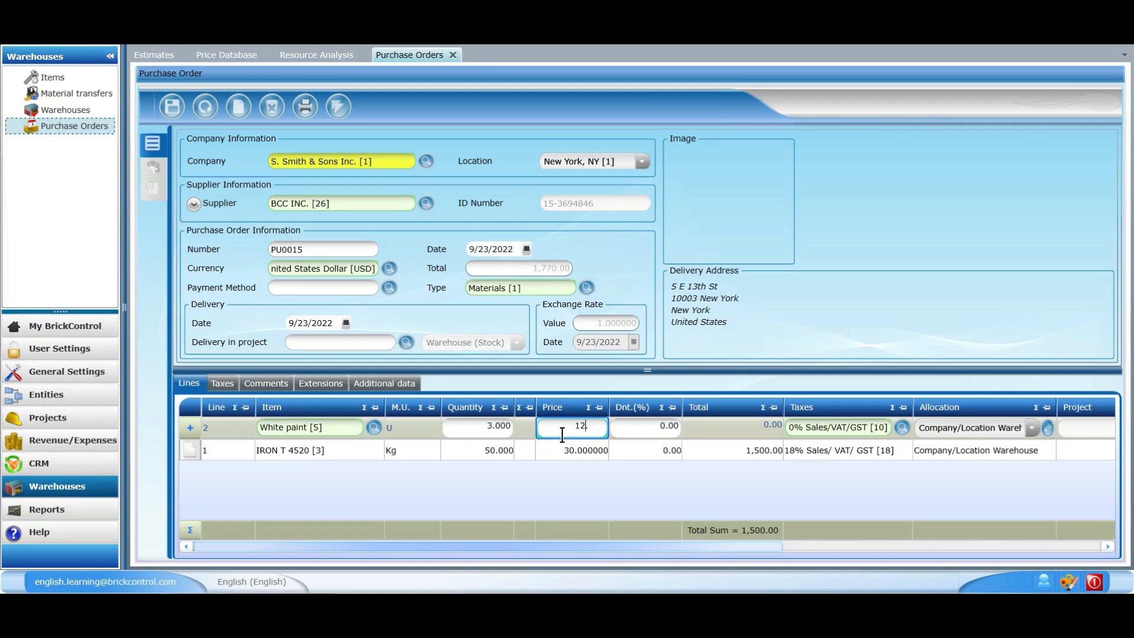
key("Tab")
key("Tab")
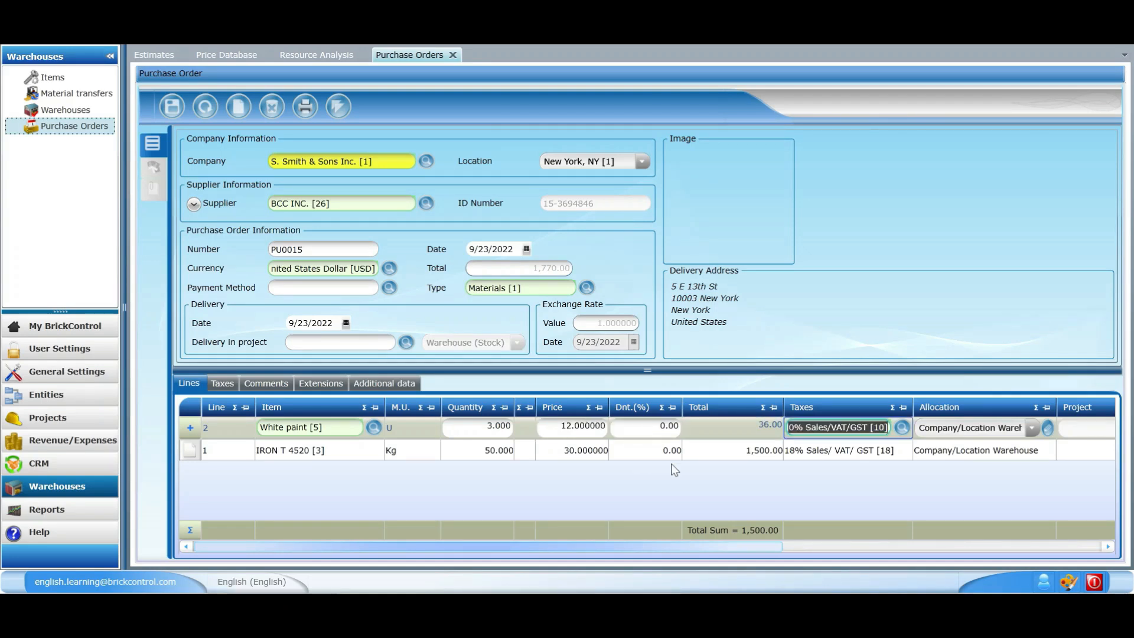
type("18")
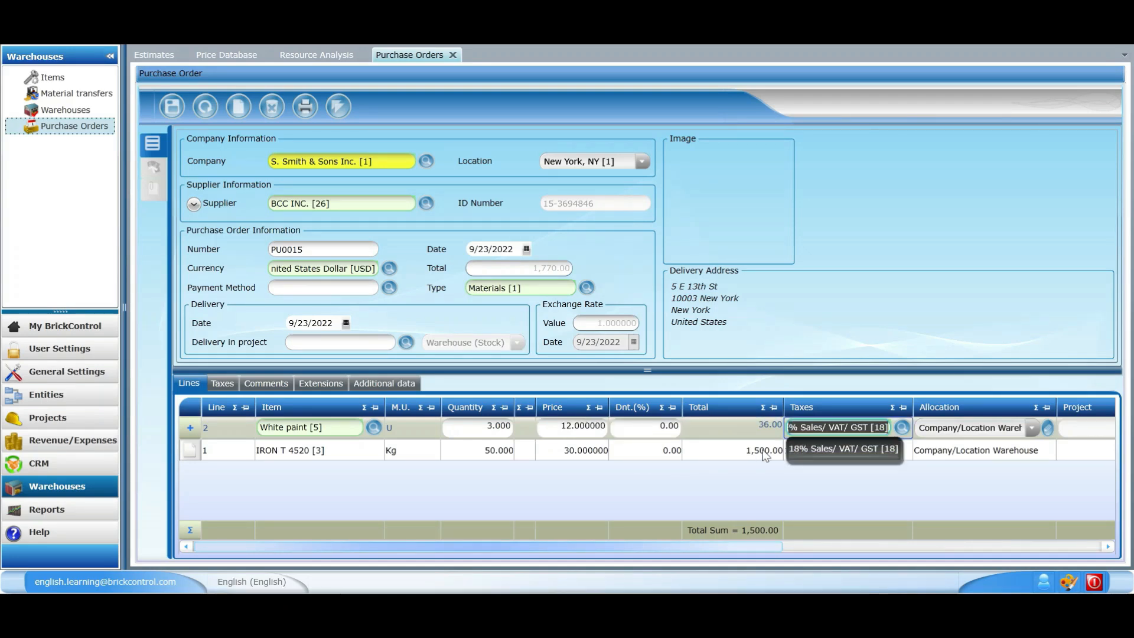
left_click(806, 449)
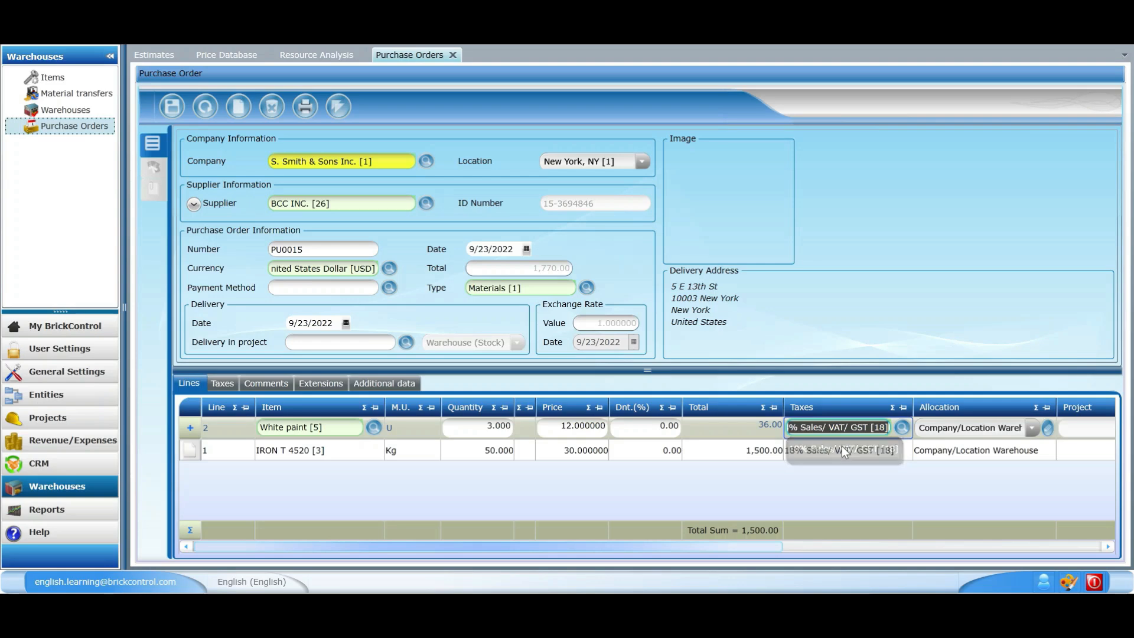
Allocate the White paint line to the project Demo Brickcontrol [11037], under the division INDOOR PAINT [01701]
left_click(929, 421)
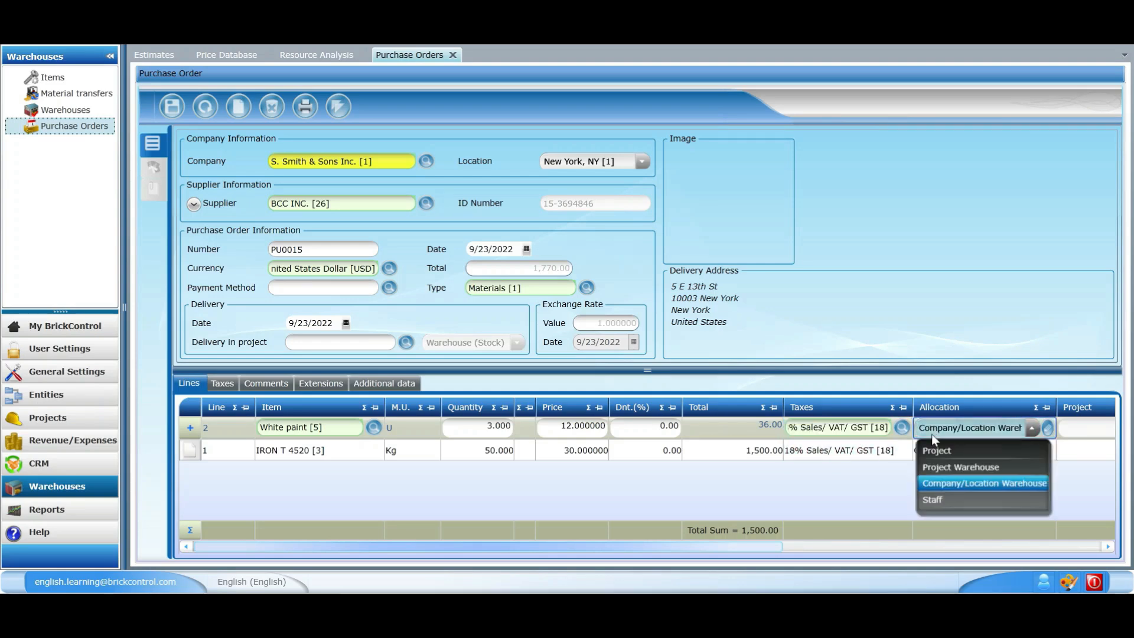
left_click(931, 449)
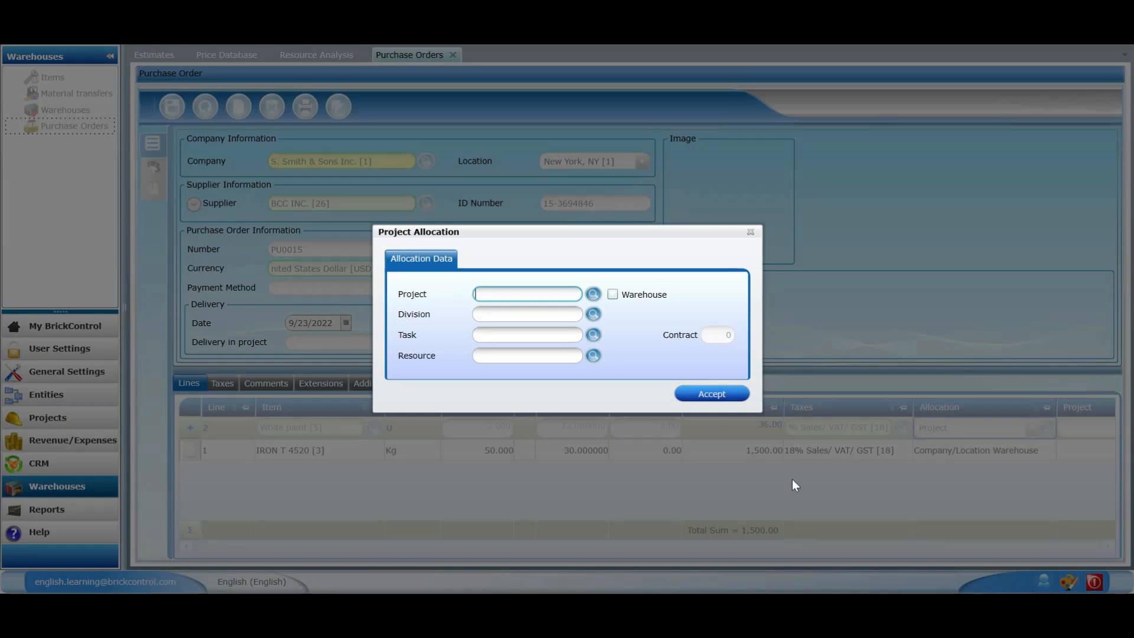
type("demo")
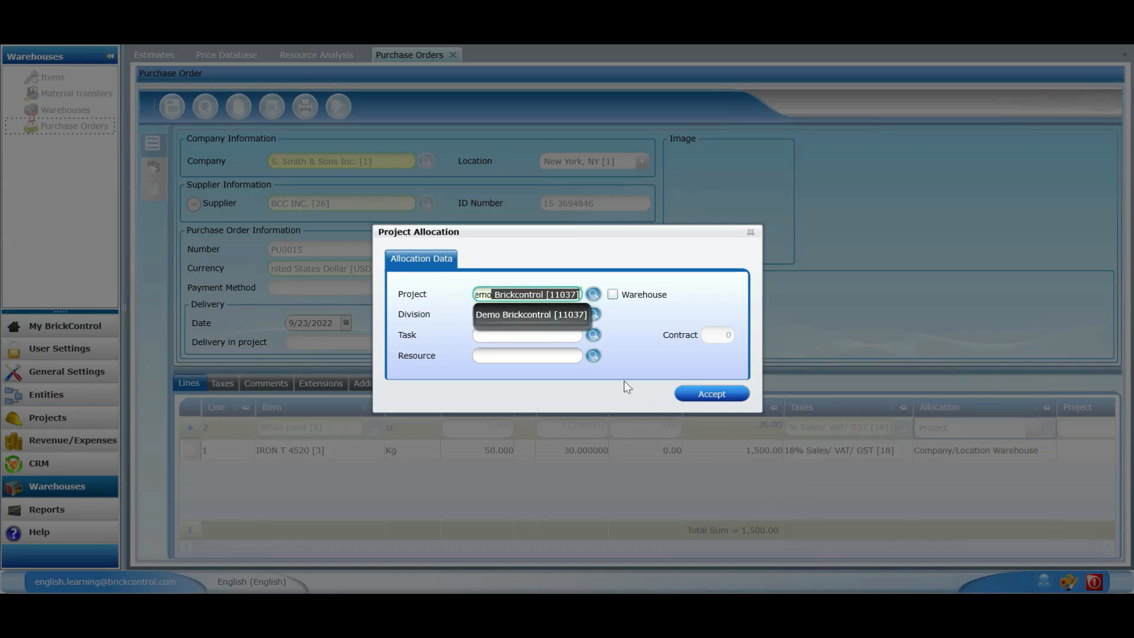
left_click(537, 309)
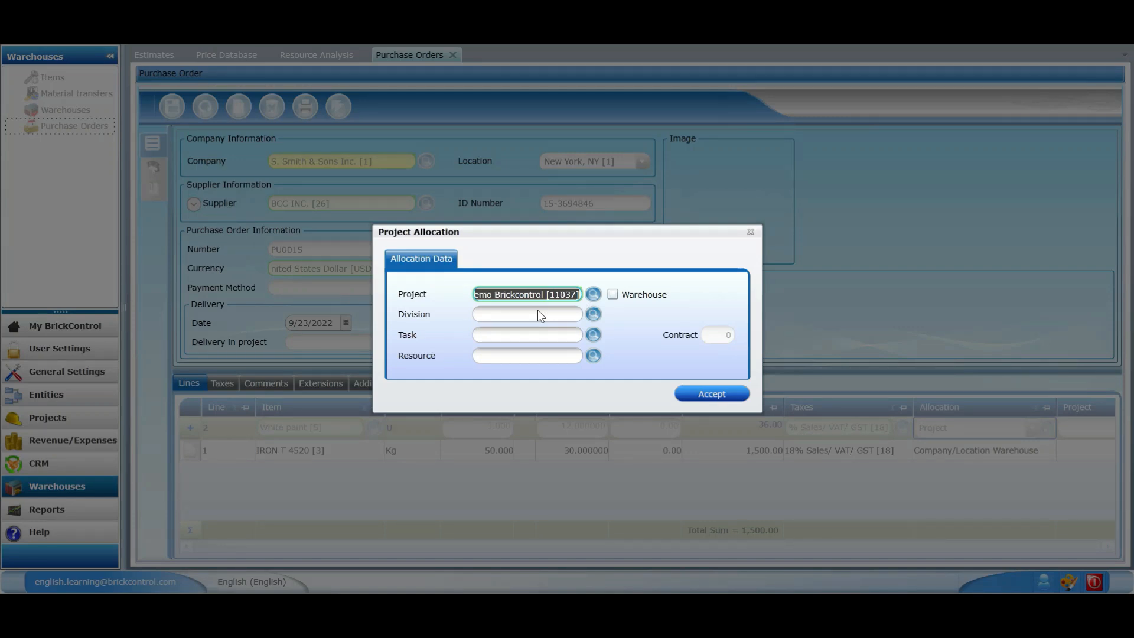
left_click(491, 315)
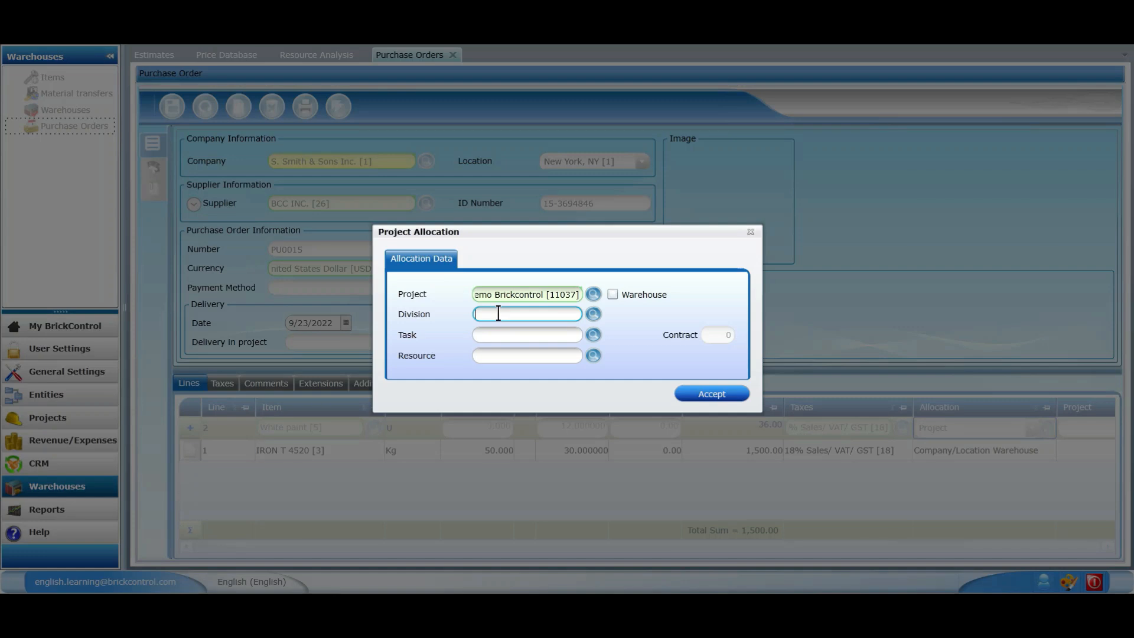
type("INDOOR PAINT [01701")
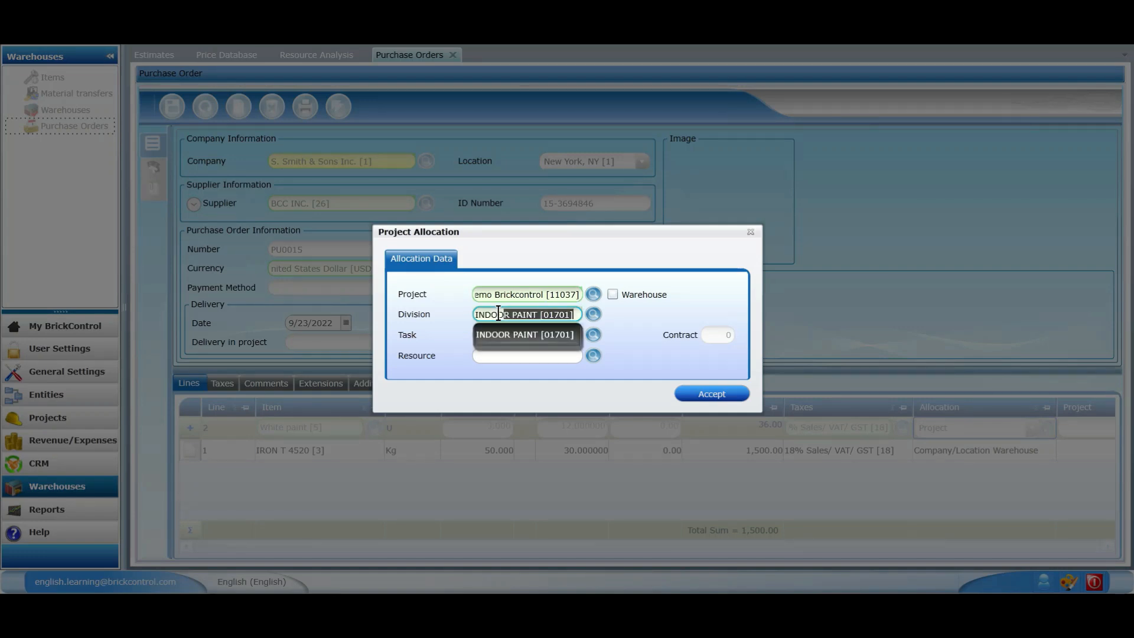
left_click(495, 334)
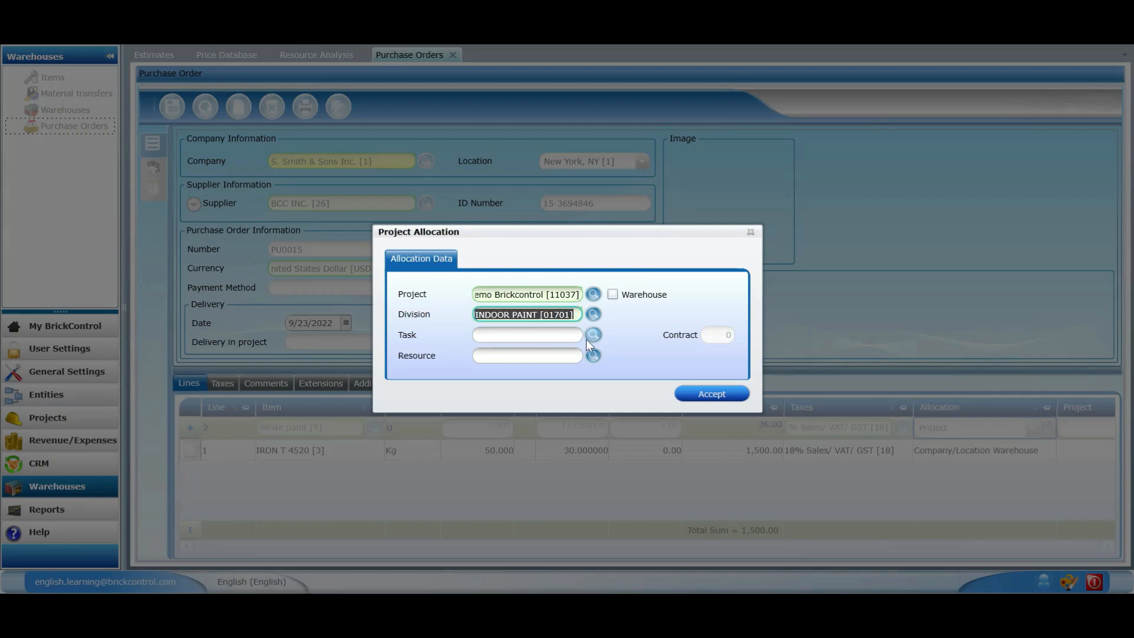
Assign the White paint line's project allocation to the task Kitchen paint [A123] and the resource White paint [3jda]
left_click(588, 335)
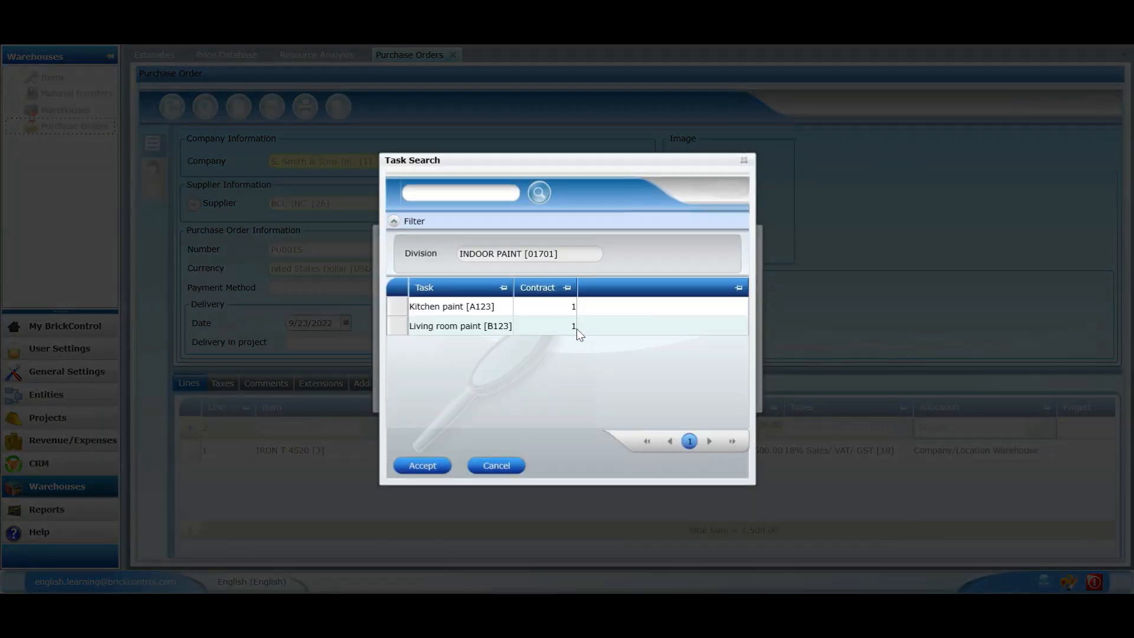
double_click(451, 306)
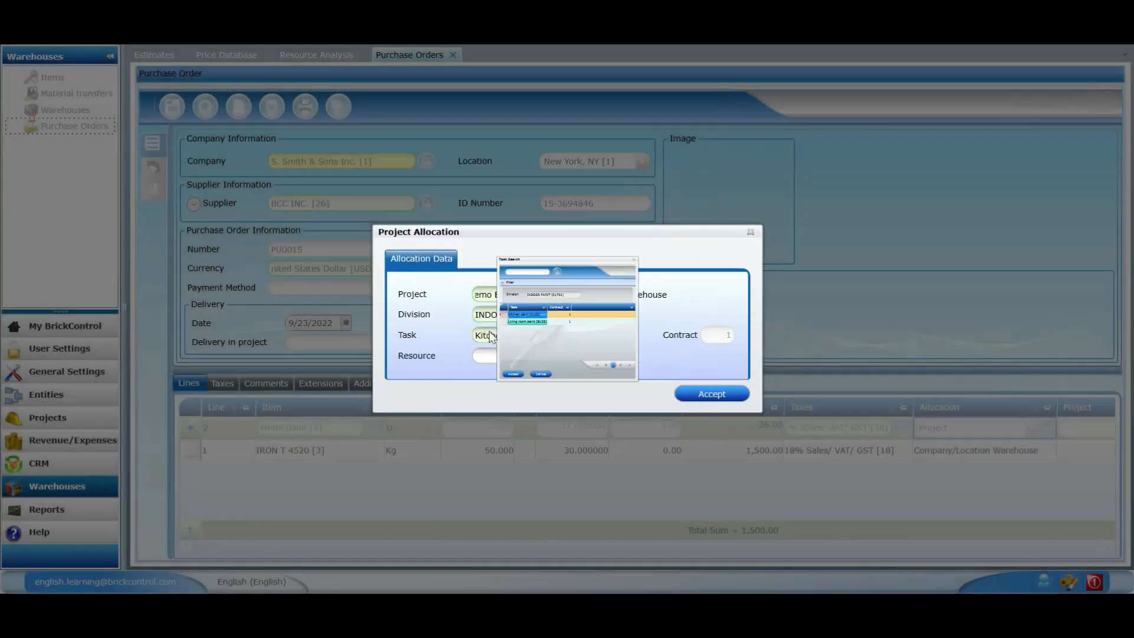
left_click(593, 356)
left_click(449, 345)
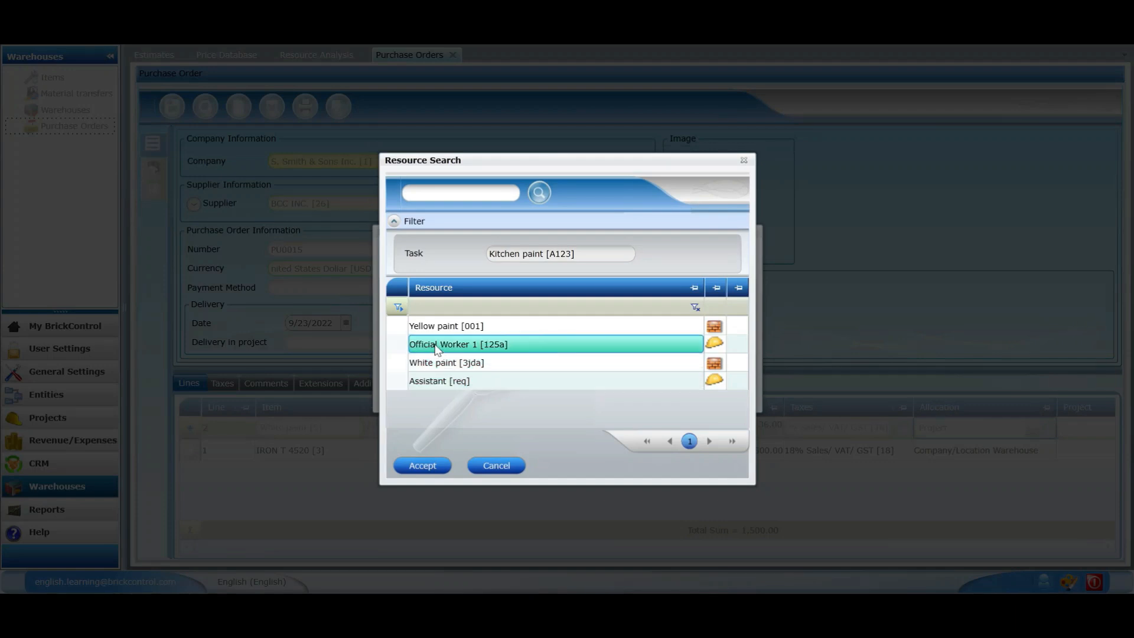
double_click(435, 360)
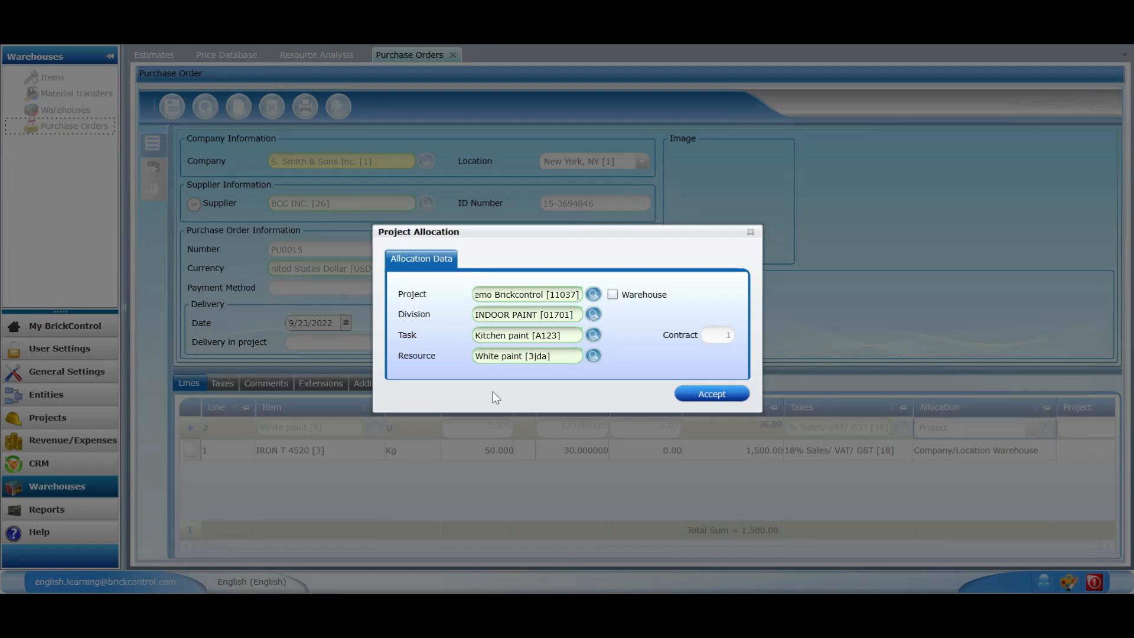
Clear the resource, task and division from the White paint line's allocation, leaving only the project
triple_click(529, 358)
key("BackSpace")
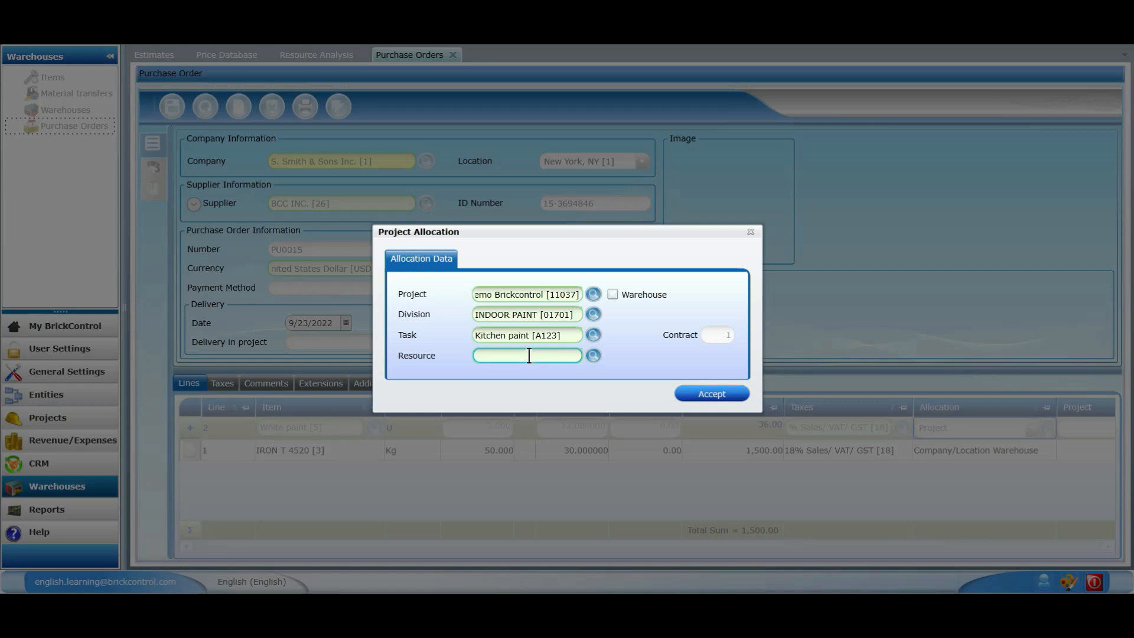
triple_click(528, 335)
key("BackSpace")
triple_click(535, 314)
key("BackSpace")
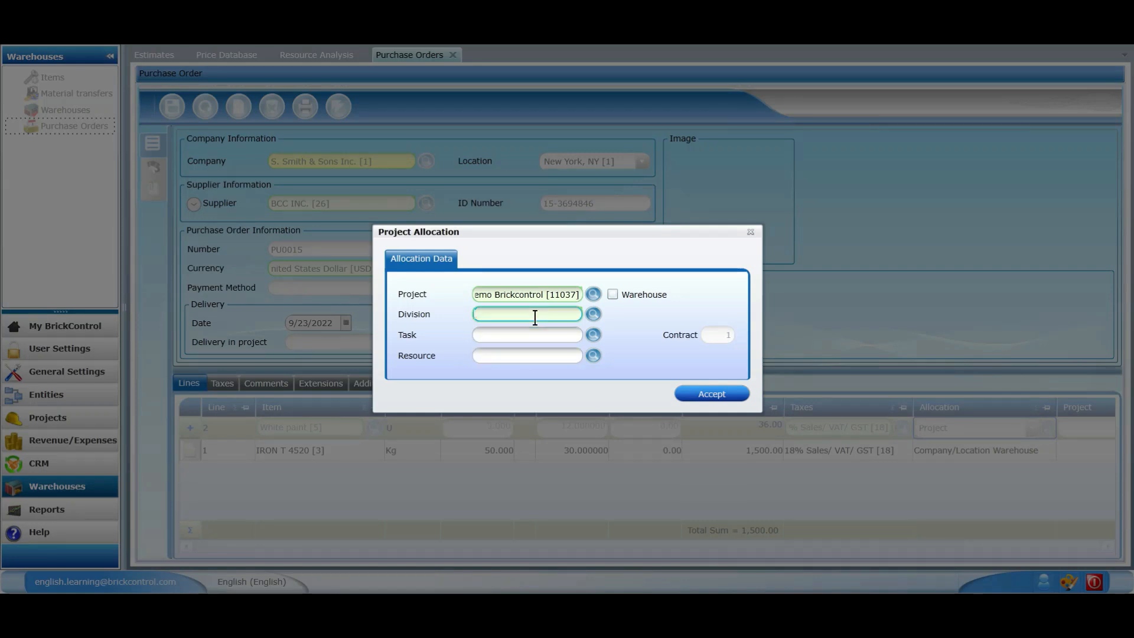
Allocate the line directly to the resource White paint [3jda] in the project, accept the allocation, and commit the order line
left_click(544, 357)
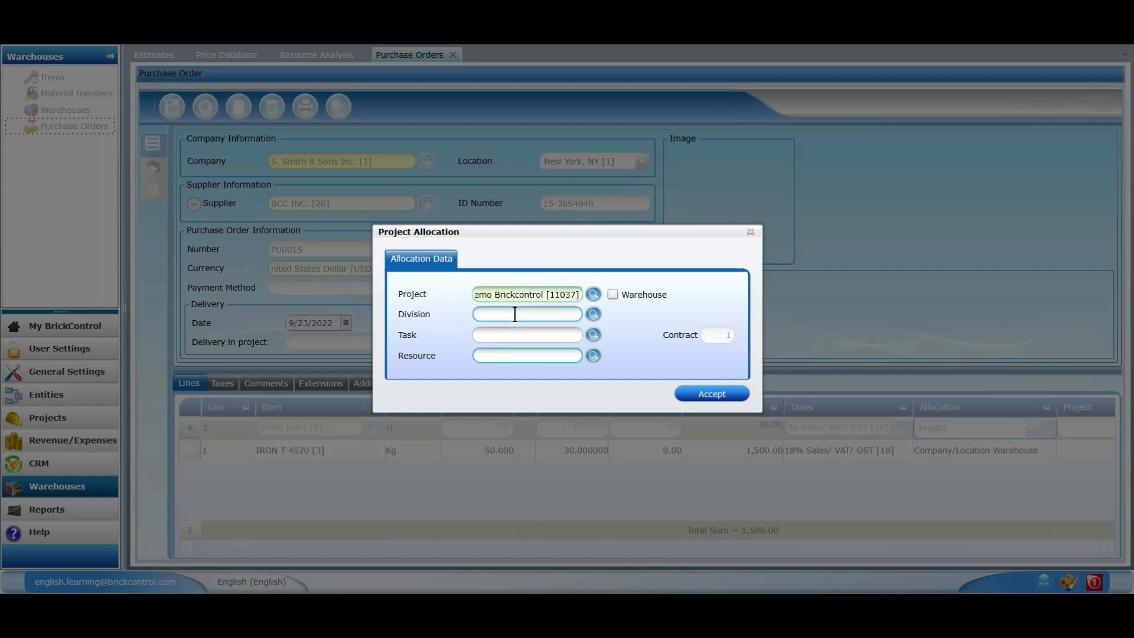
left_click(515, 314)
left_click(502, 356)
type("white paint [3jda")
left_click(495, 377)
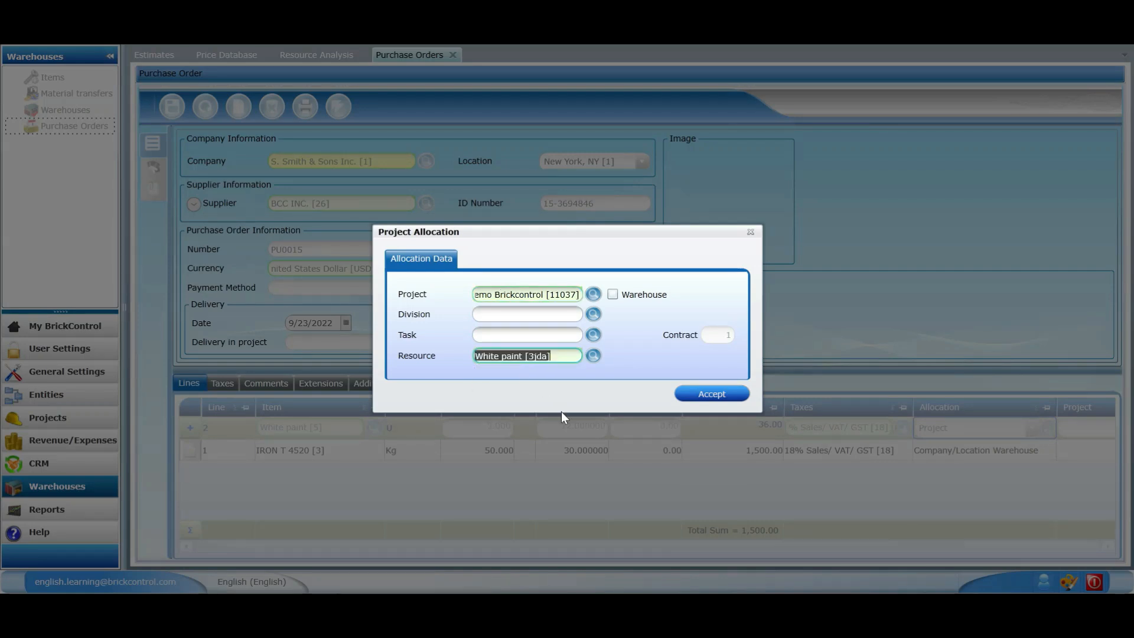
left_click(702, 395)
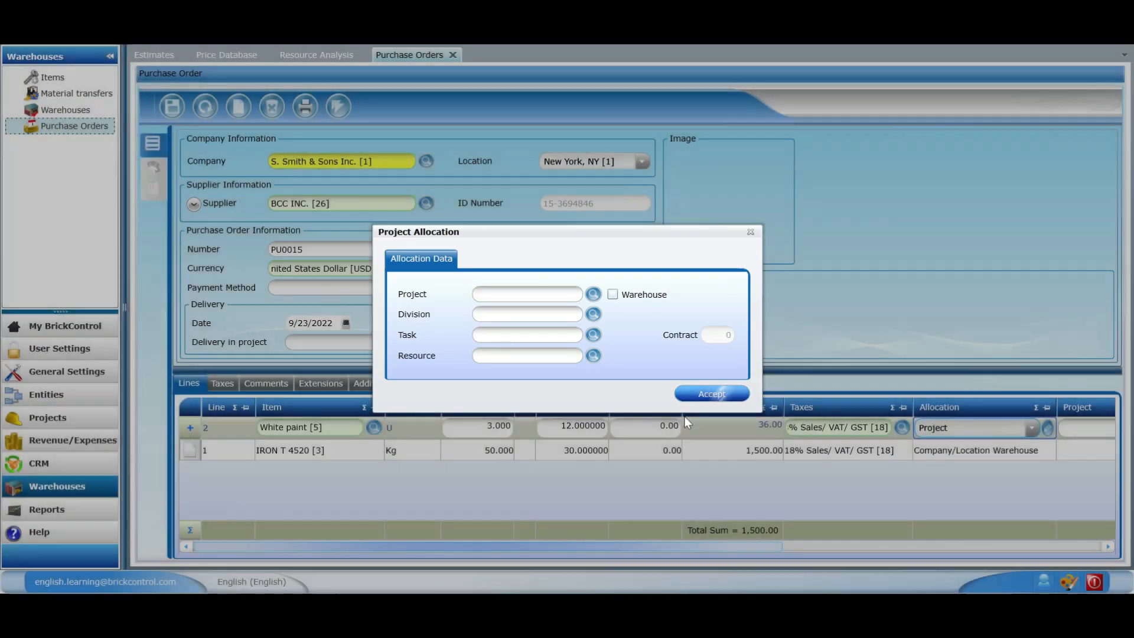
key("Return")
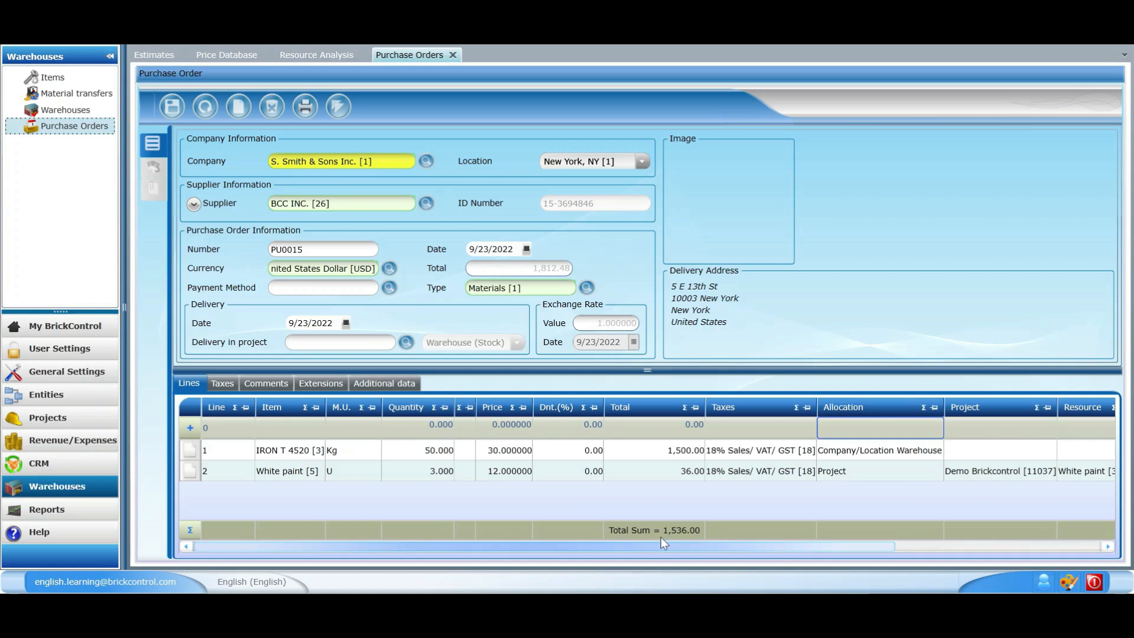
Review the purchase order's tax breakdown, comments, extensions, and additional data such as transport cost, delivery type and packing type
left_click(228, 385)
left_click(228, 443)
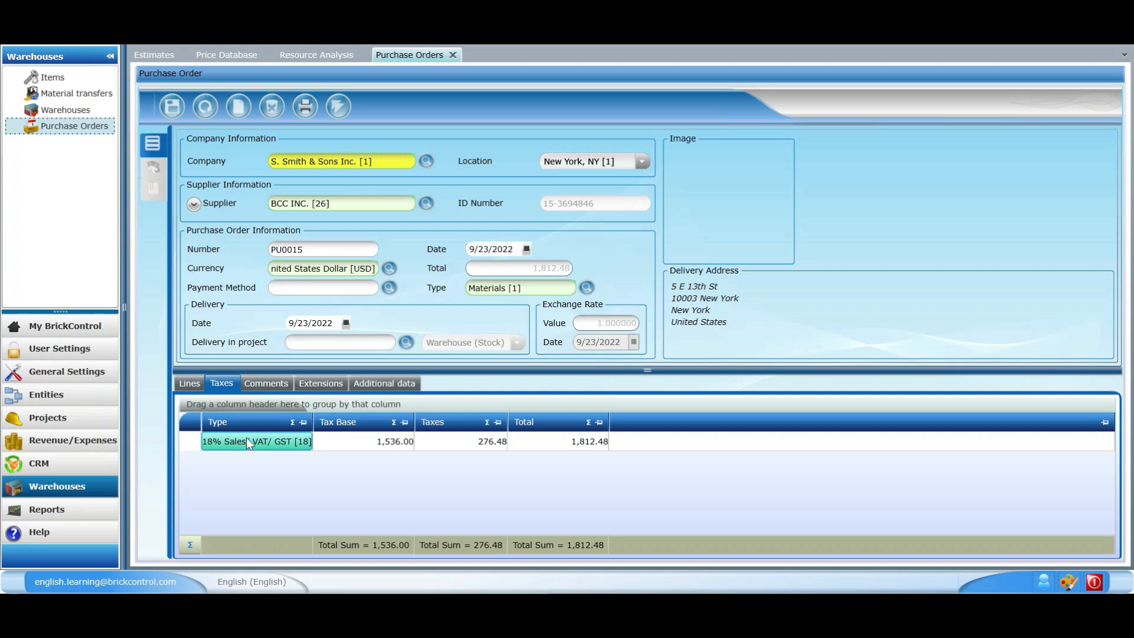
left_click(357, 444)
left_click(258, 382)
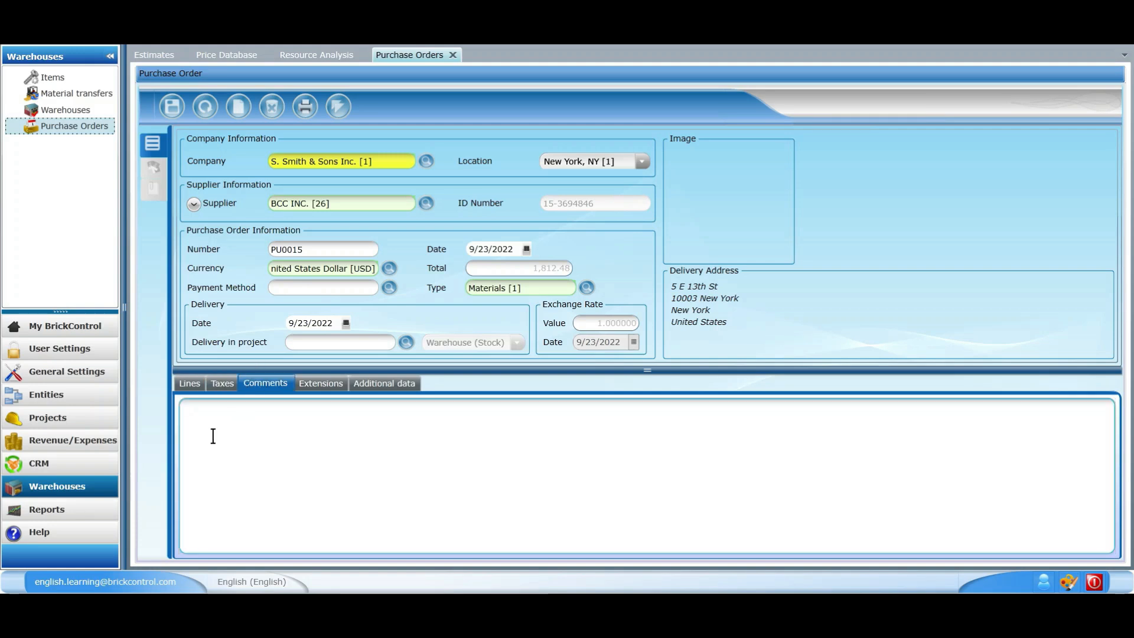
left_click(315, 384)
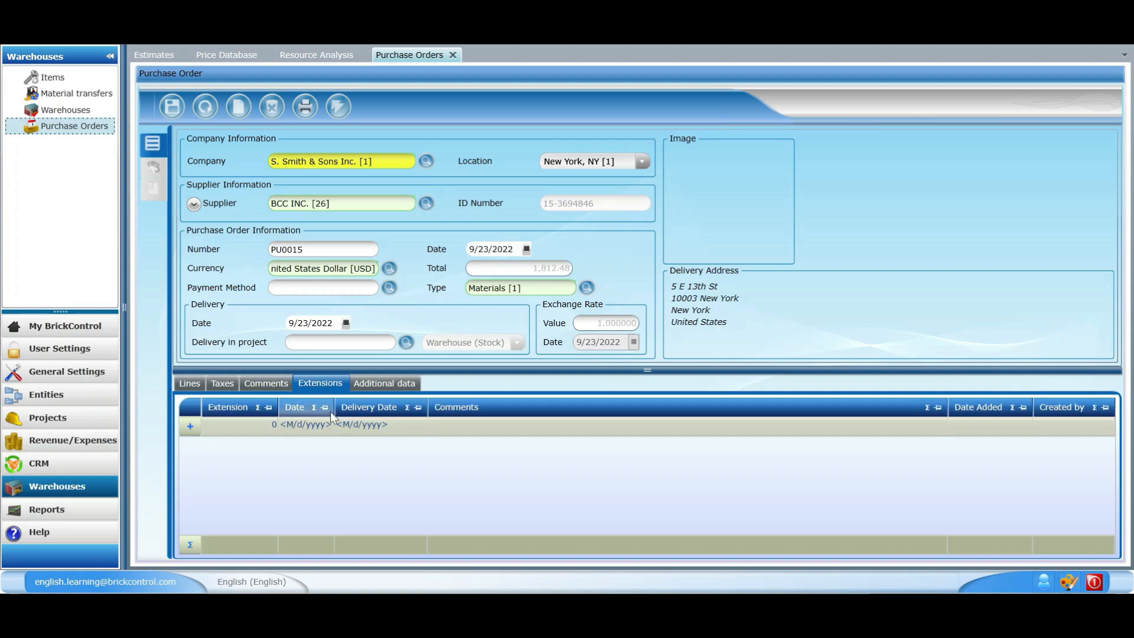
left_click(385, 384)
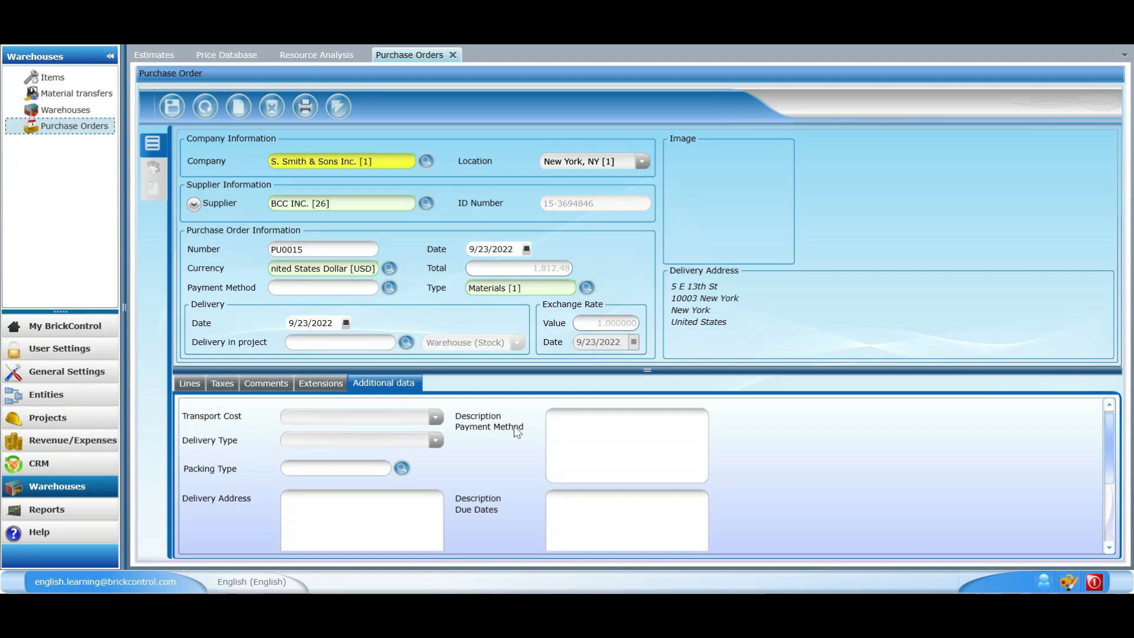
scroll(531, 436, "down", 1)
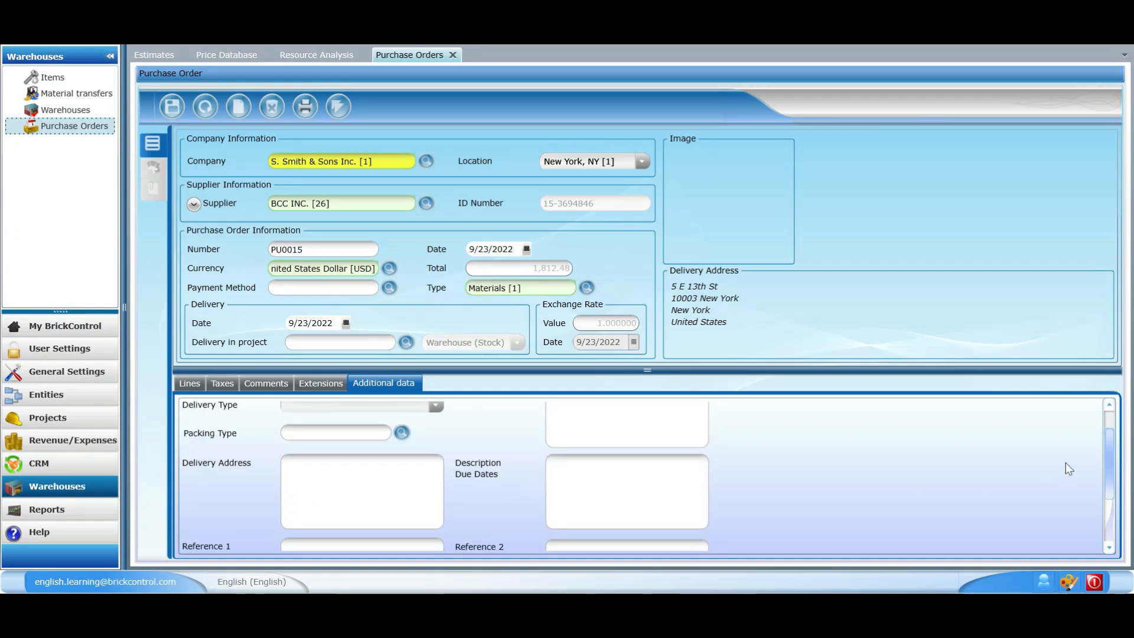
Return to the purchase order's lines and save the order
scroll(1108, 462, "up", 1)
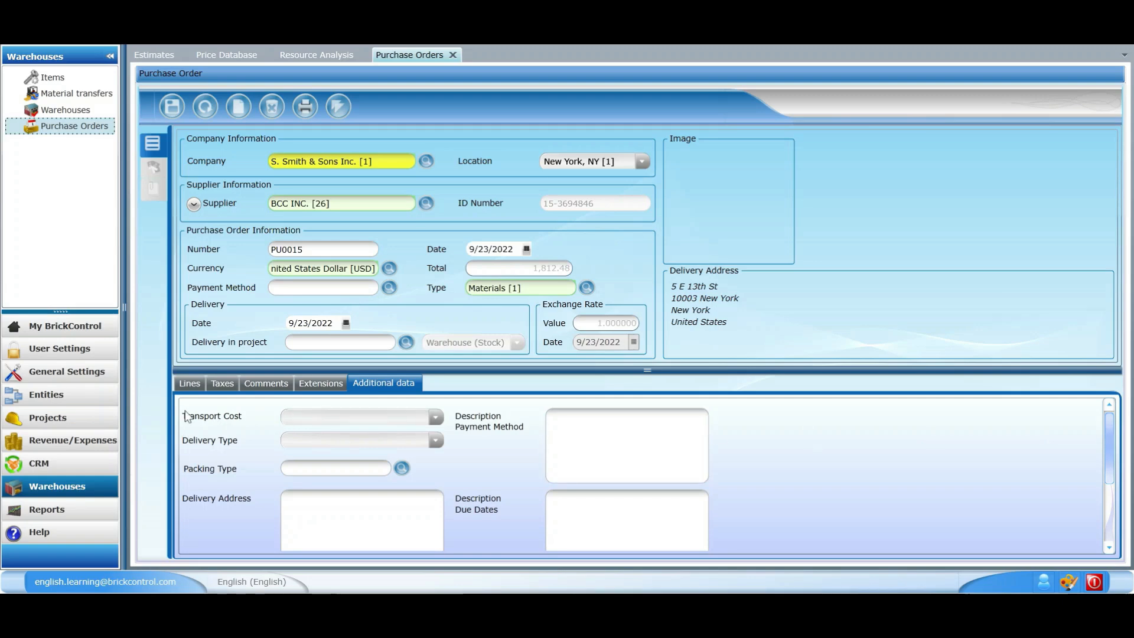
left_click(198, 385)
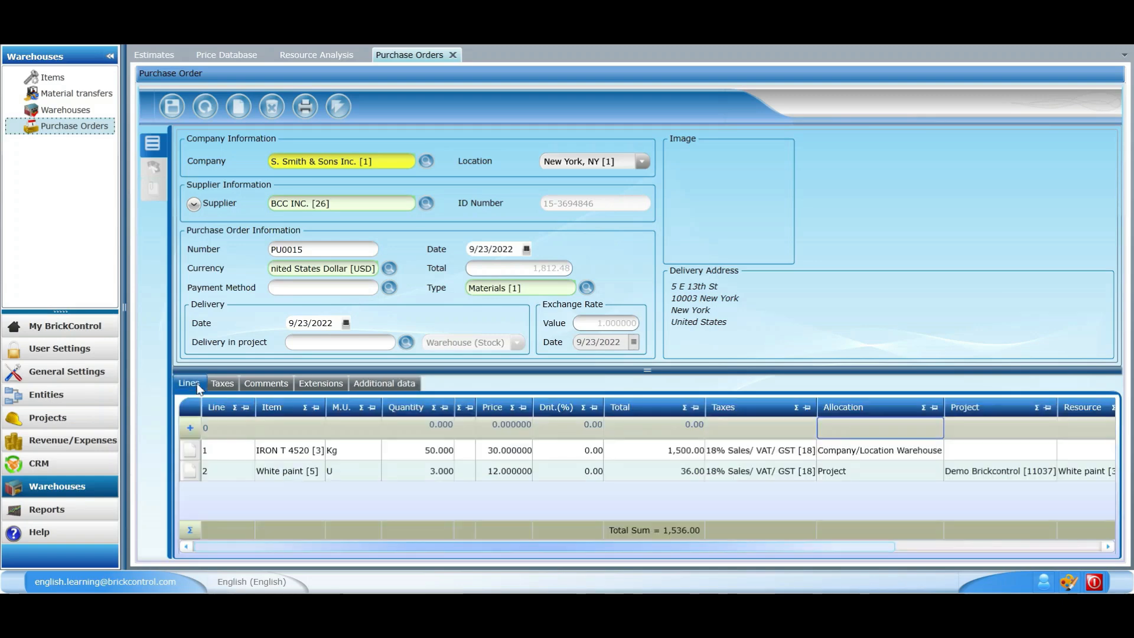
left_click(168, 114)
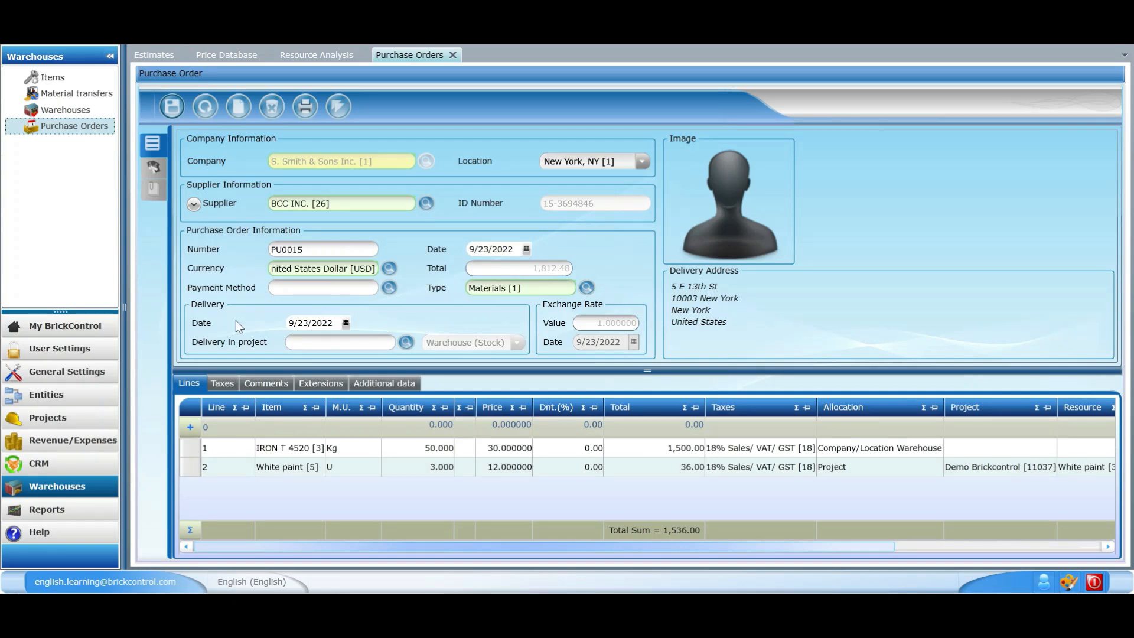
Print the purchase order in English with the Basic (with lines) template, view the document, and close it and the print dialog
left_click(305, 109)
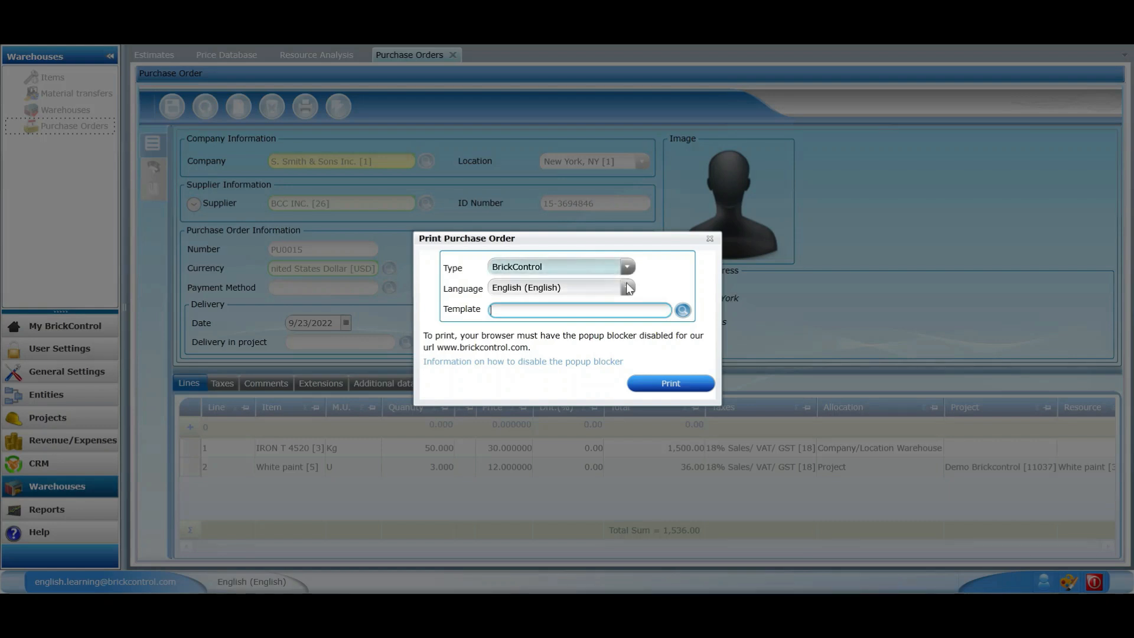
left_click(679, 312)
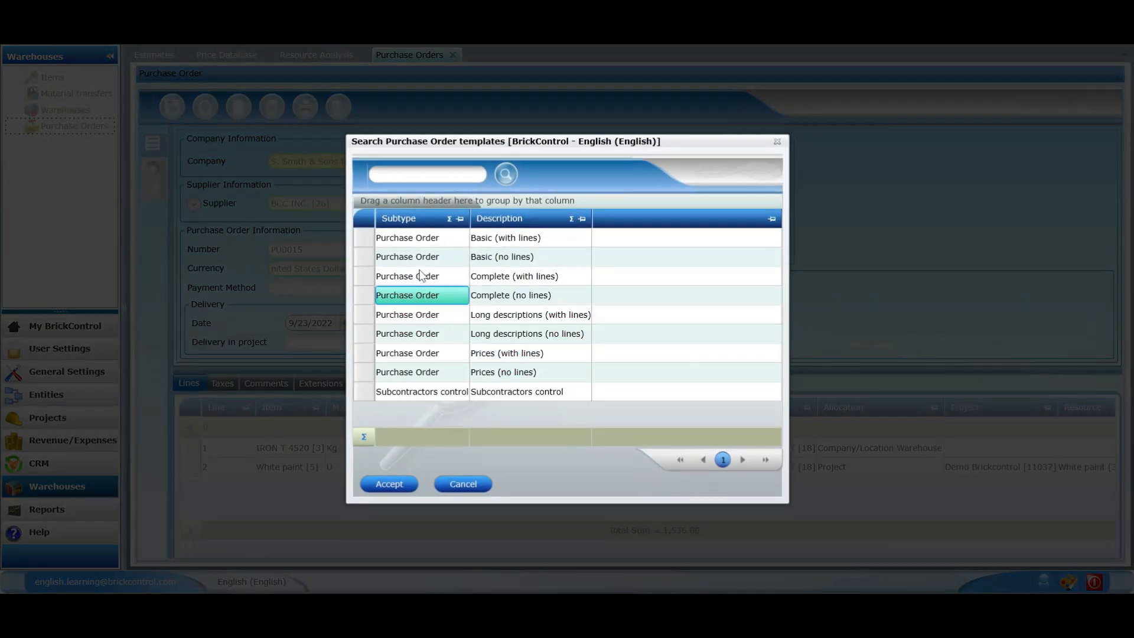
double_click(417, 238)
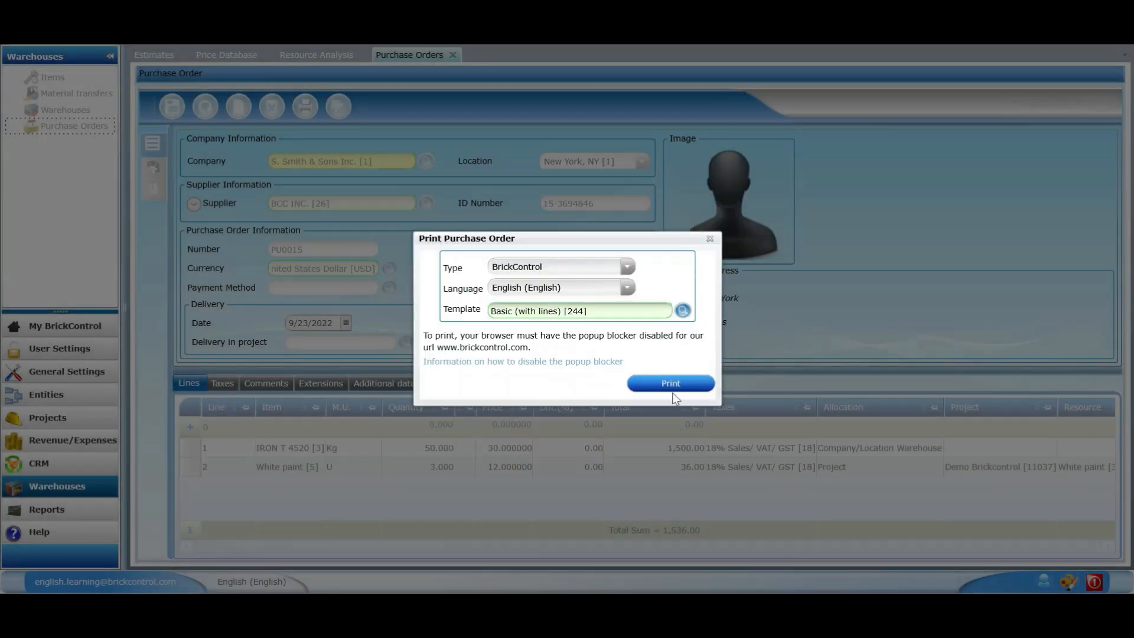
left_click(673, 391)
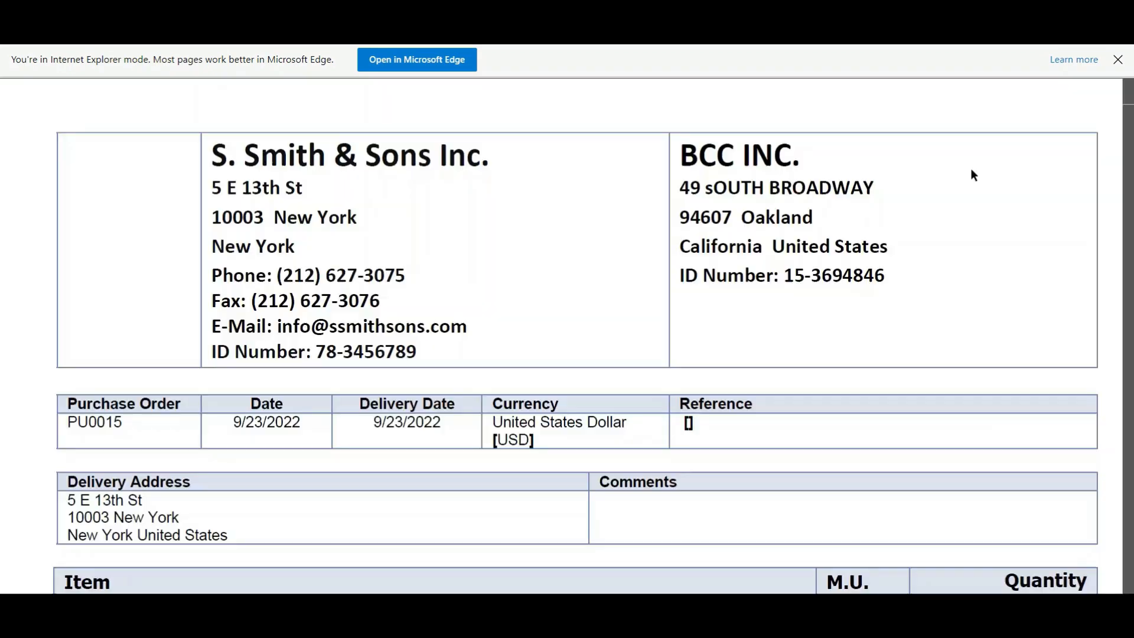
left_click(1117, 60)
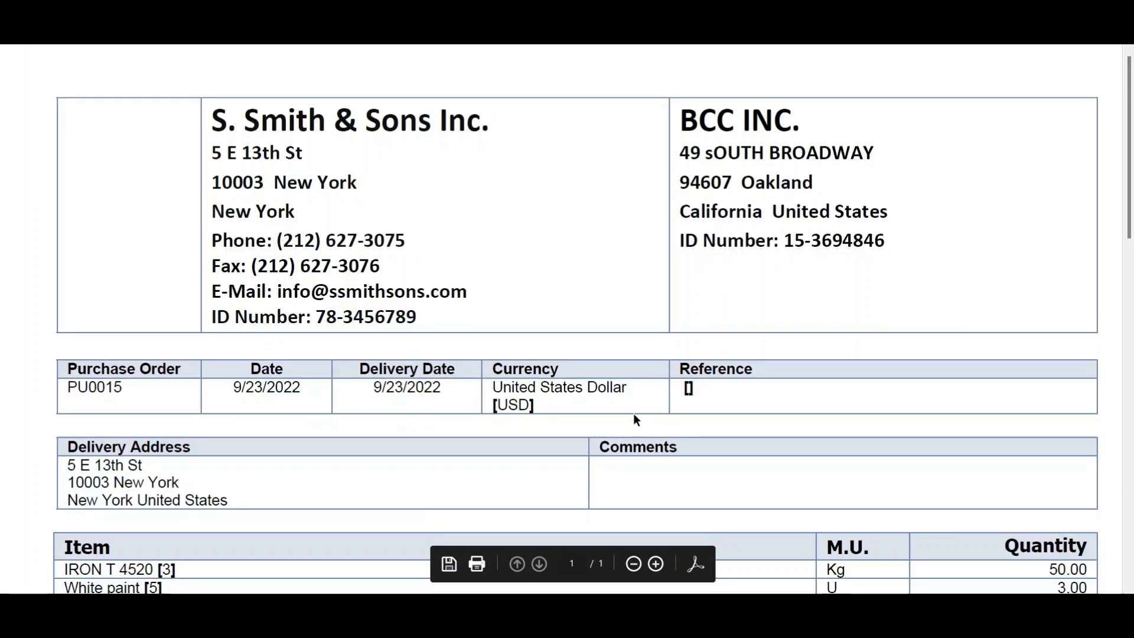
left_click(633, 563)
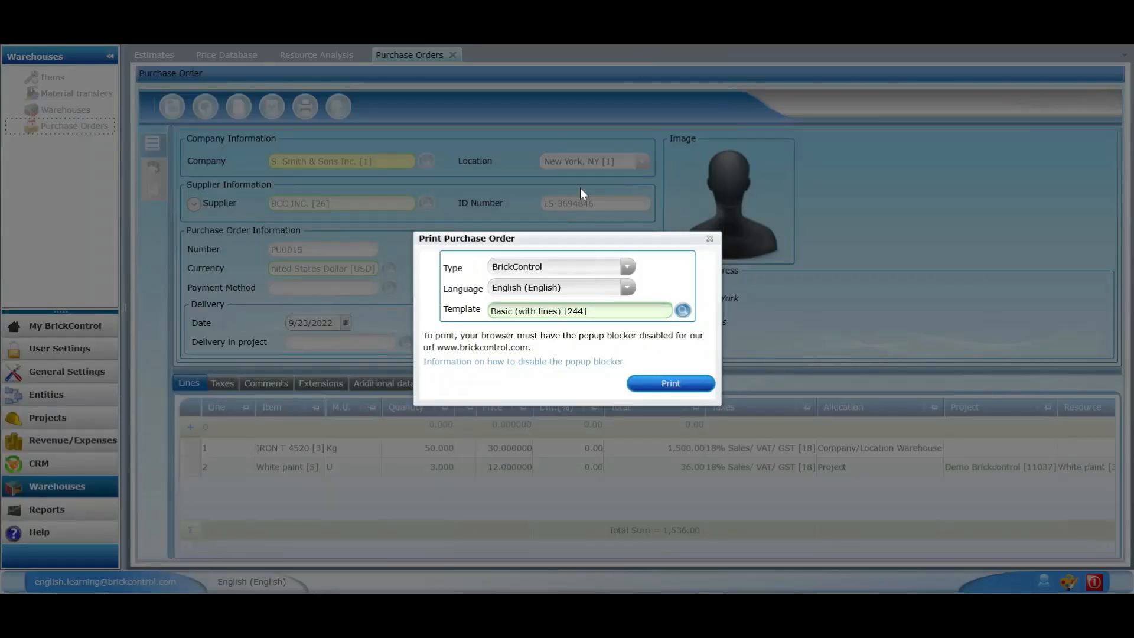
left_click(710, 239)
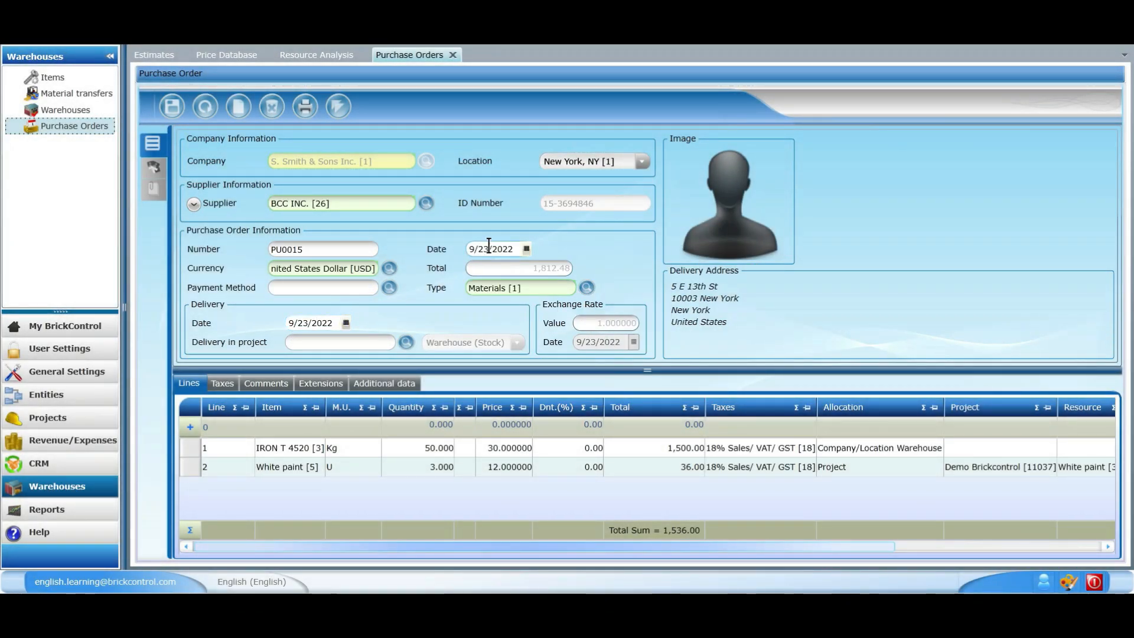
Set the purchase order's delivery date to 9/26/2022, save it and return to the list of purchase orders
left_click(346, 323)
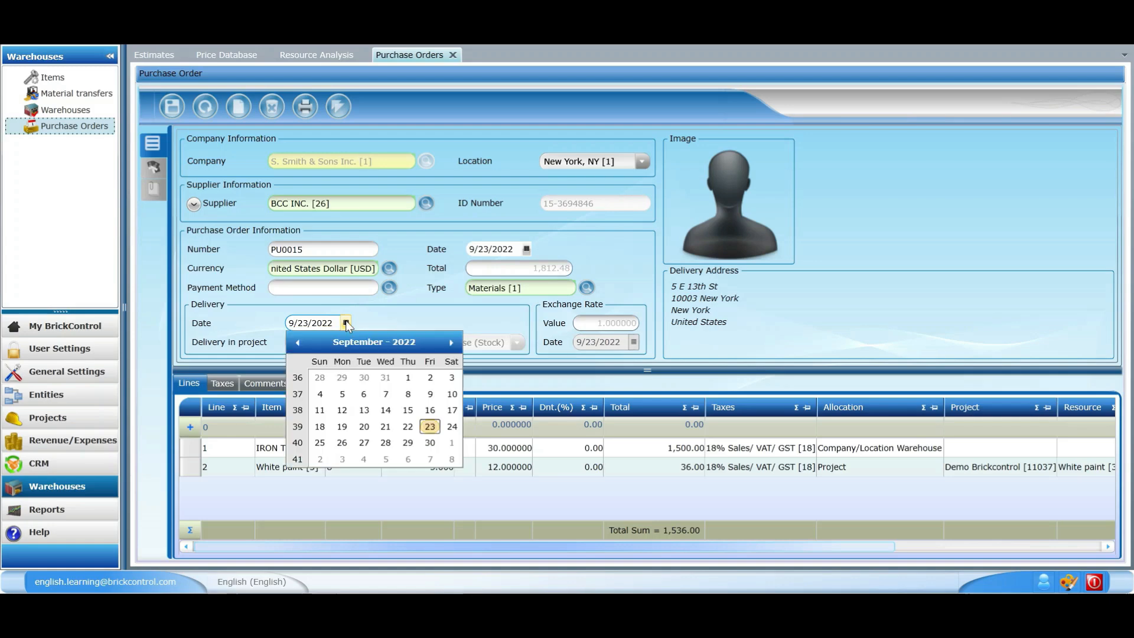
left_click(342, 442)
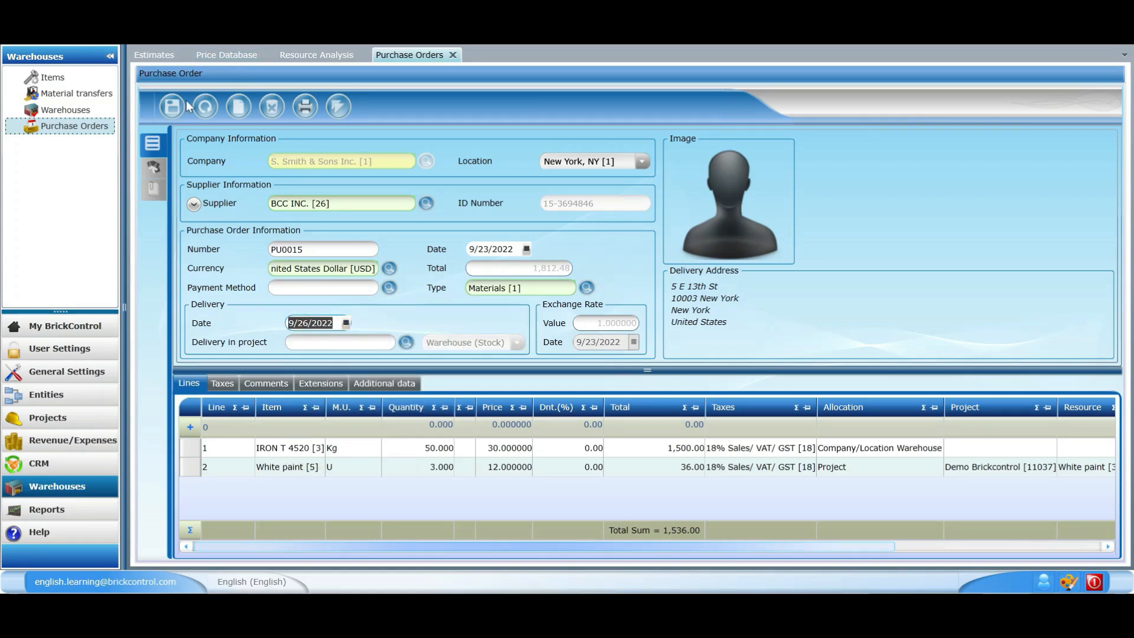
left_click(172, 117)
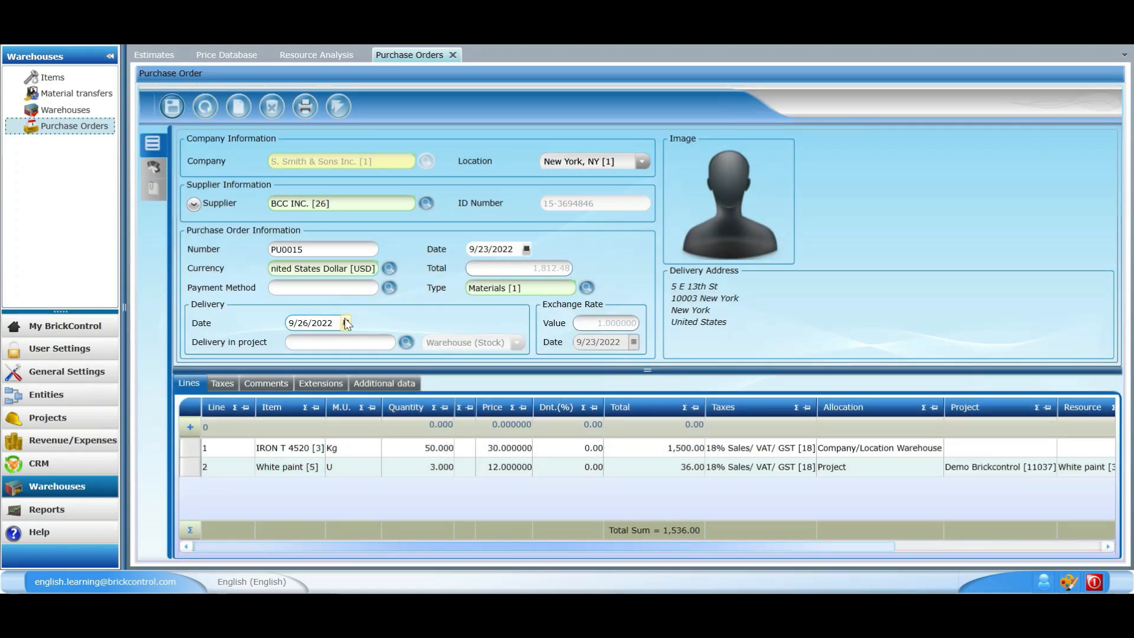
left_click(339, 114)
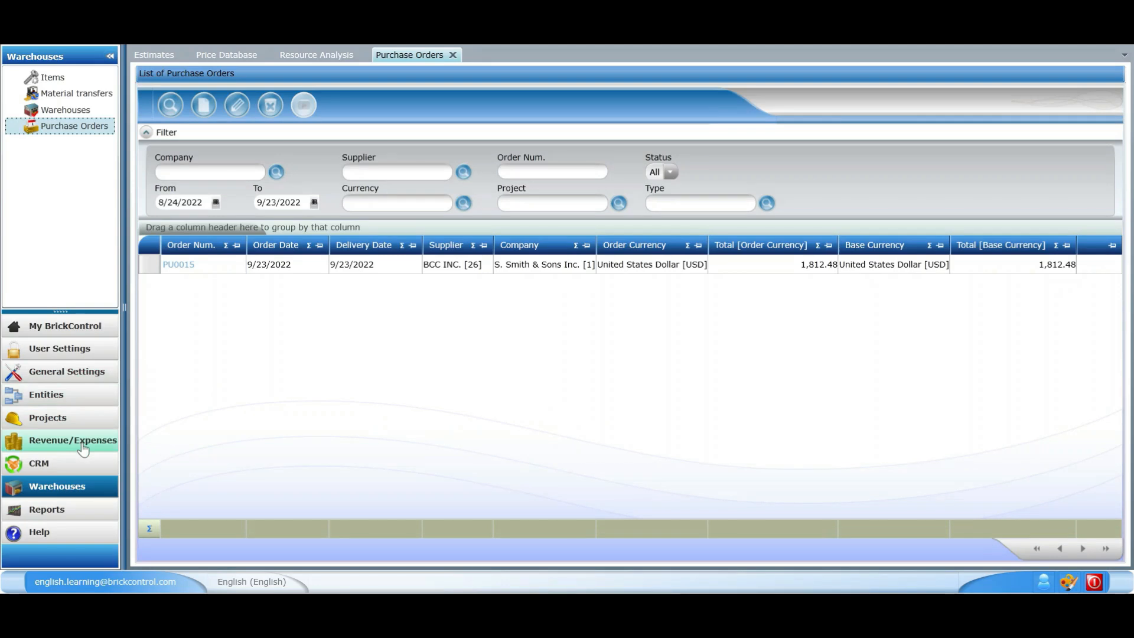
Start a new Reception of Materials record under Expenses in Revenue/Expenses
left_click(83, 440)
left_click(13, 77)
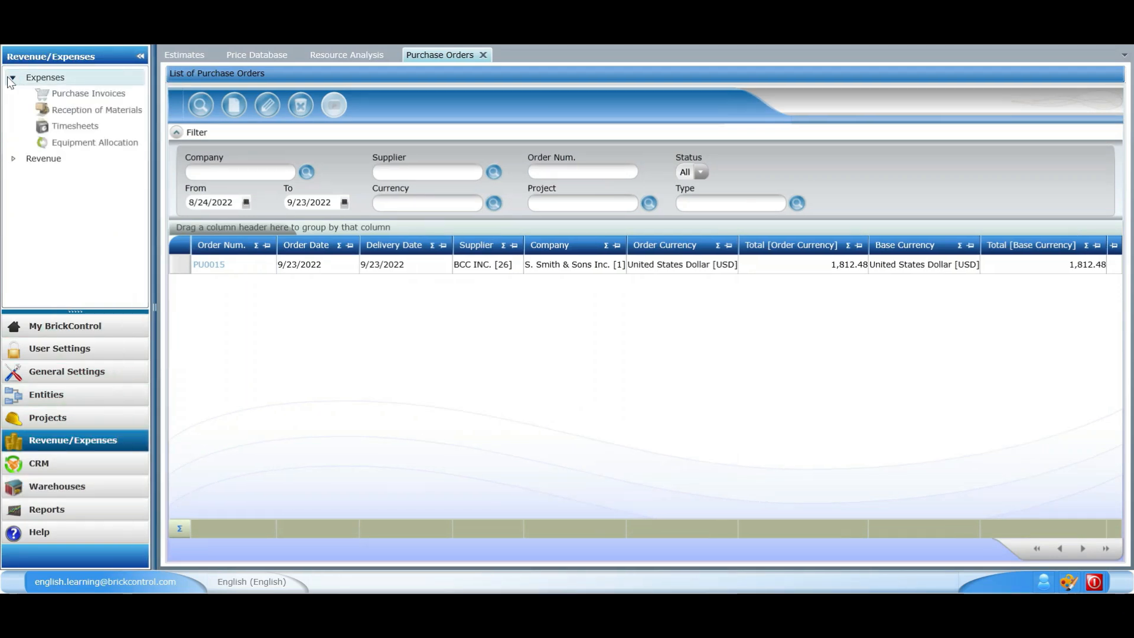
left_click(92, 111)
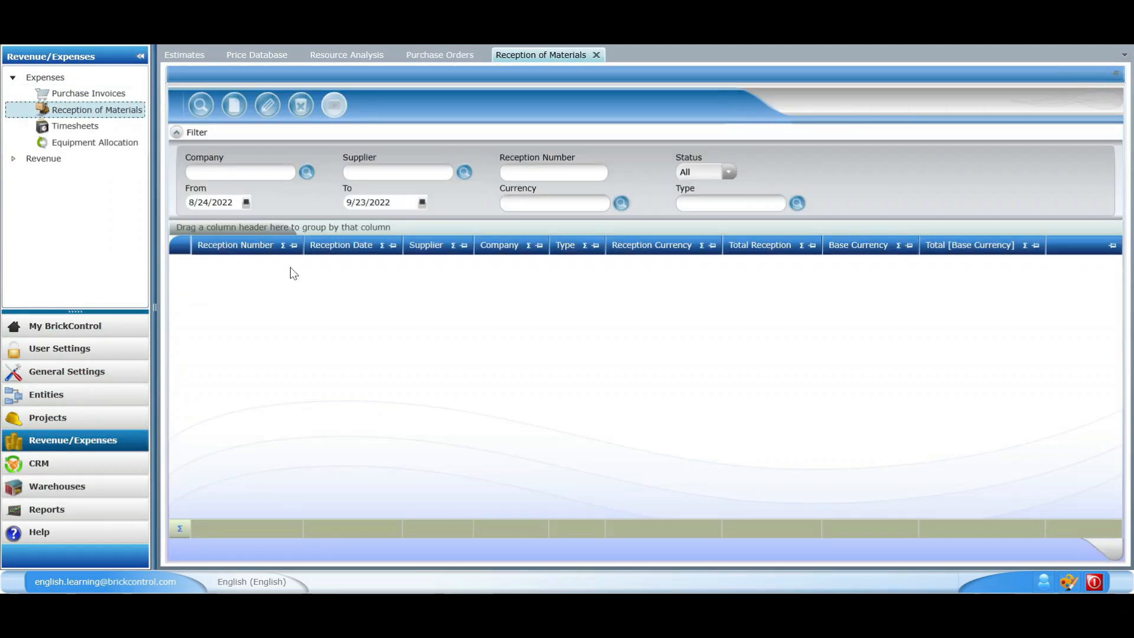
left_click(232, 113)
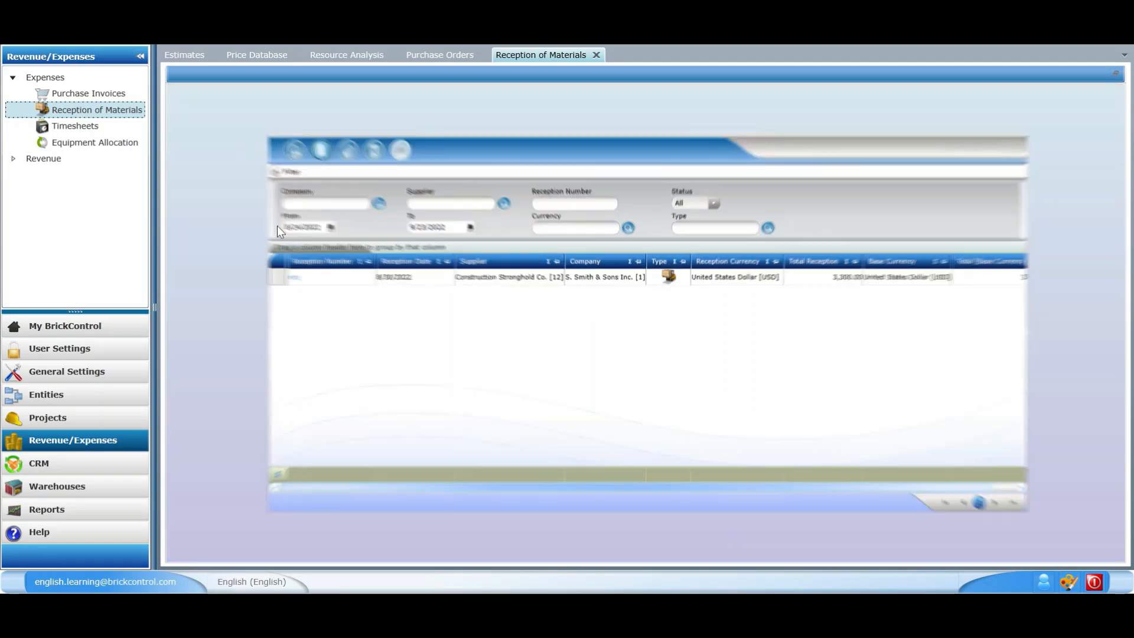
Set the reception's company to S. Smith & Sons Inc. and its supplier to BCC INC
type("s")
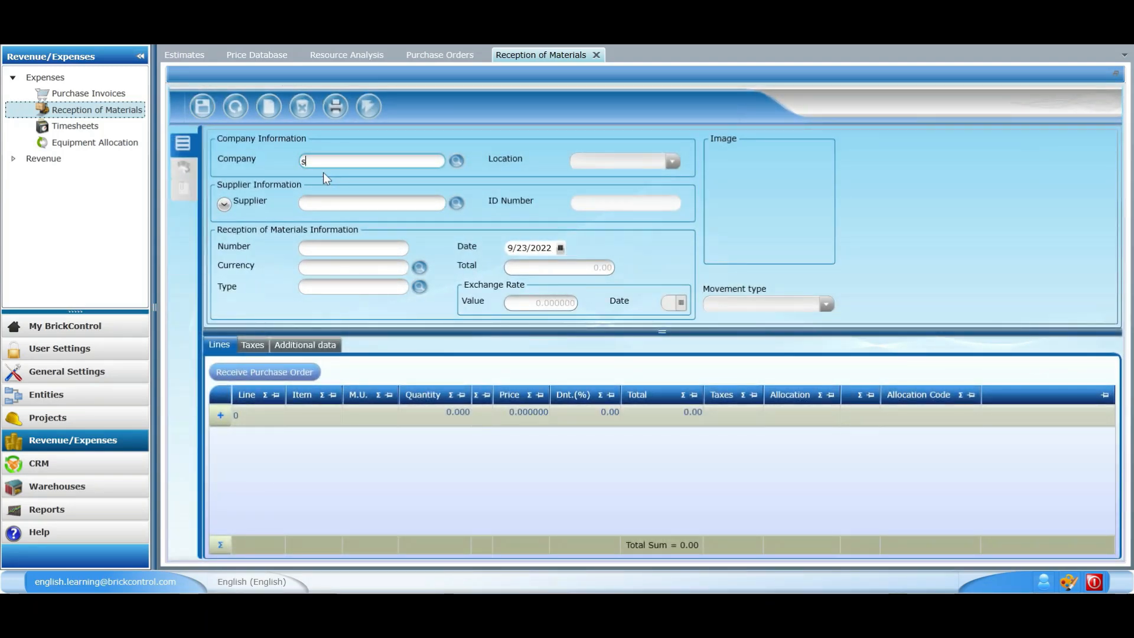
type("mith")
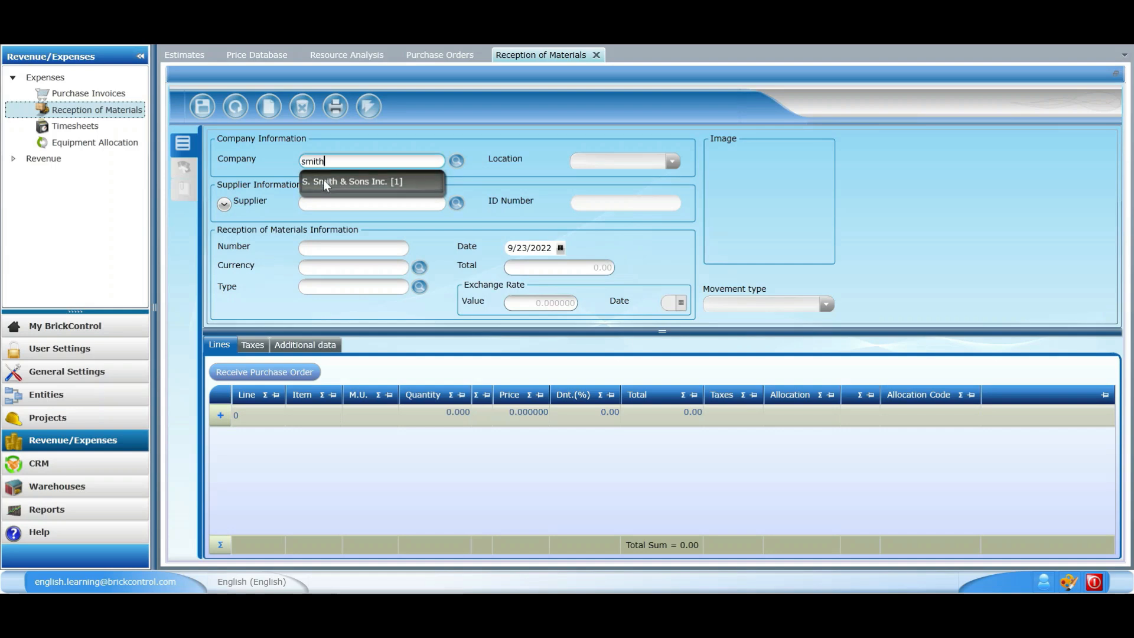
key("Return")
left_click(320, 203)
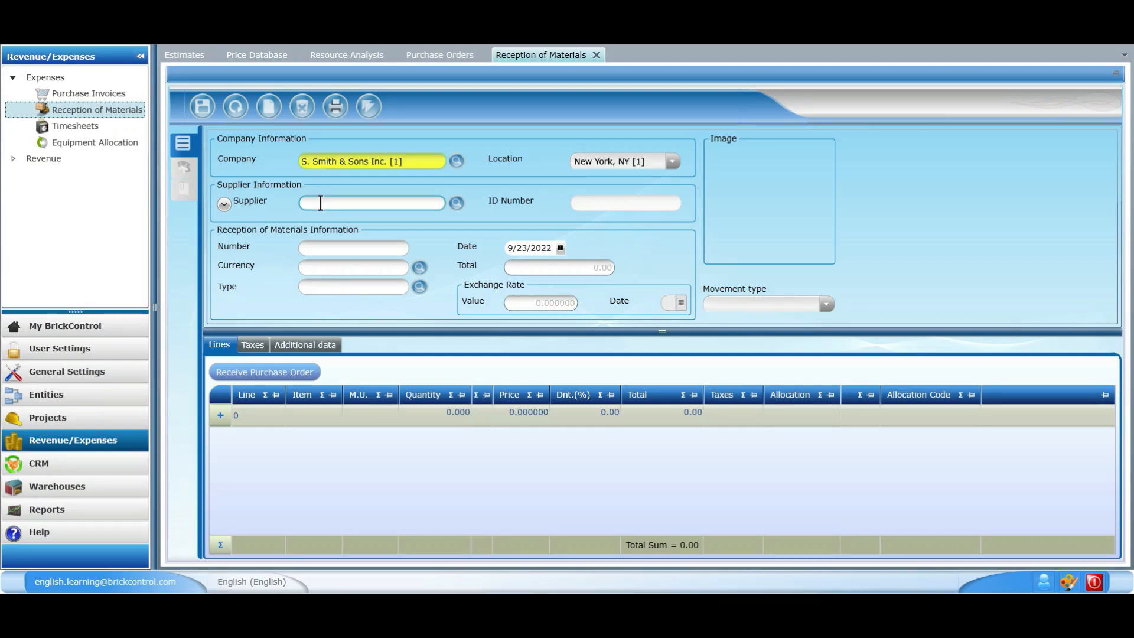
type("b")
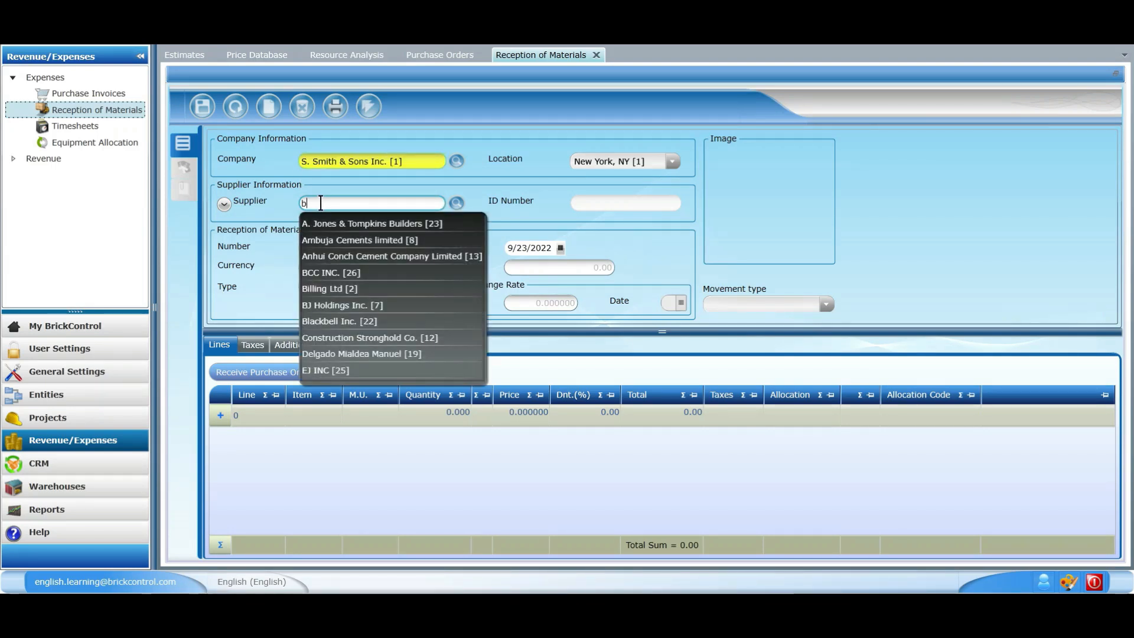
left_click(329, 272)
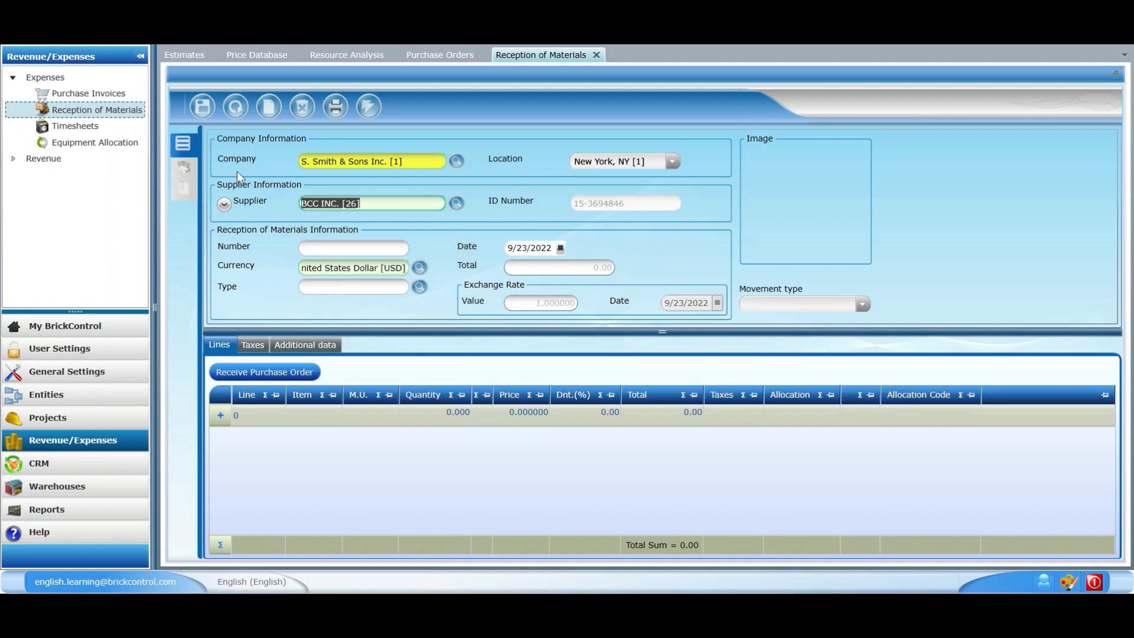
Number the reception rom0015, date it 9/25/2022 and set its type to Materials
left_click(332, 250)
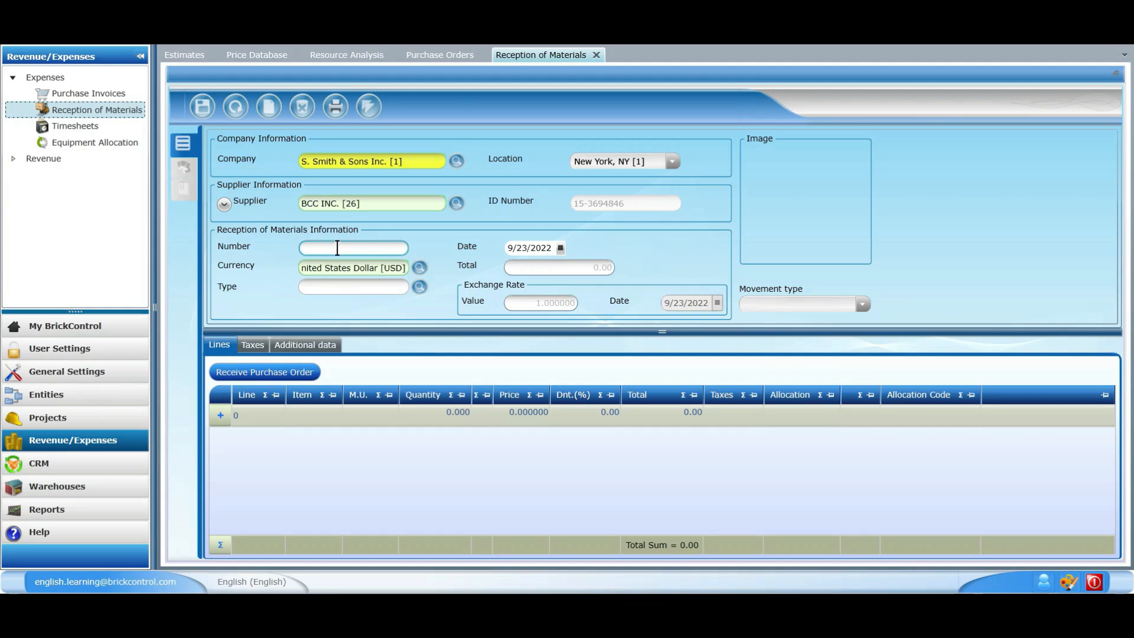
type("om0015")
left_click(559, 248)
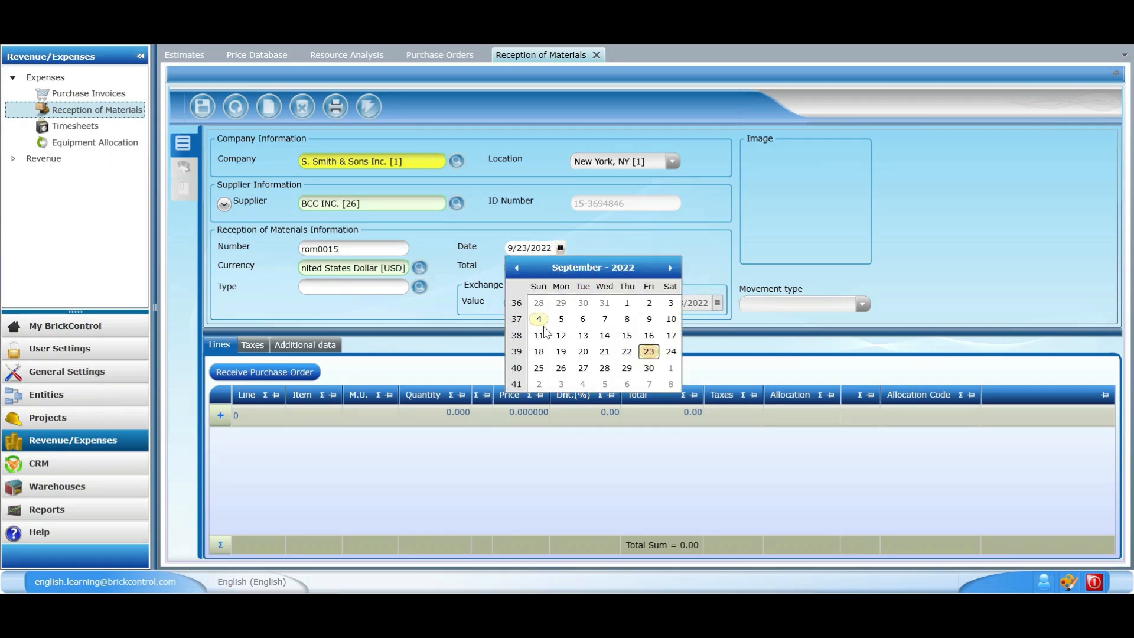
left_click(540, 366)
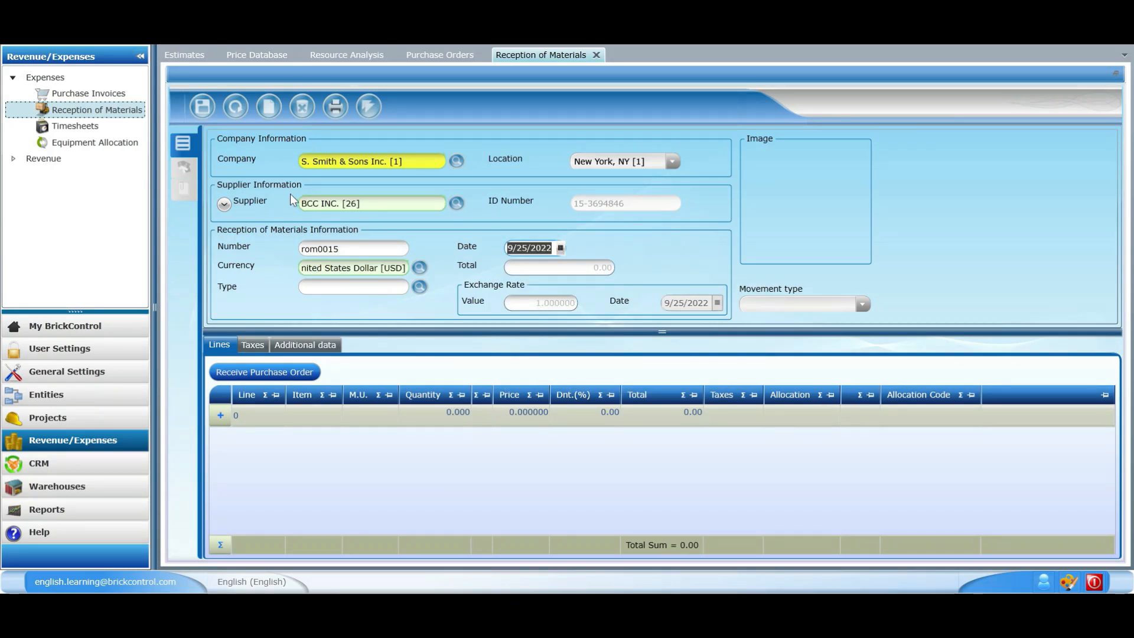
left_click(418, 290)
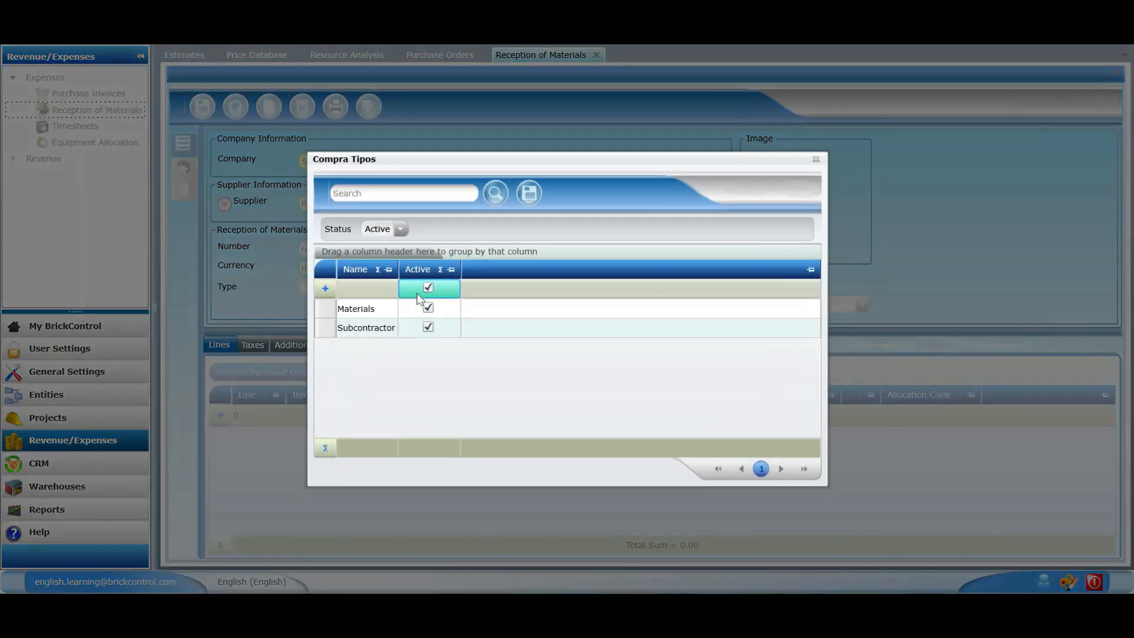
left_click(391, 308)
double_click(392, 308)
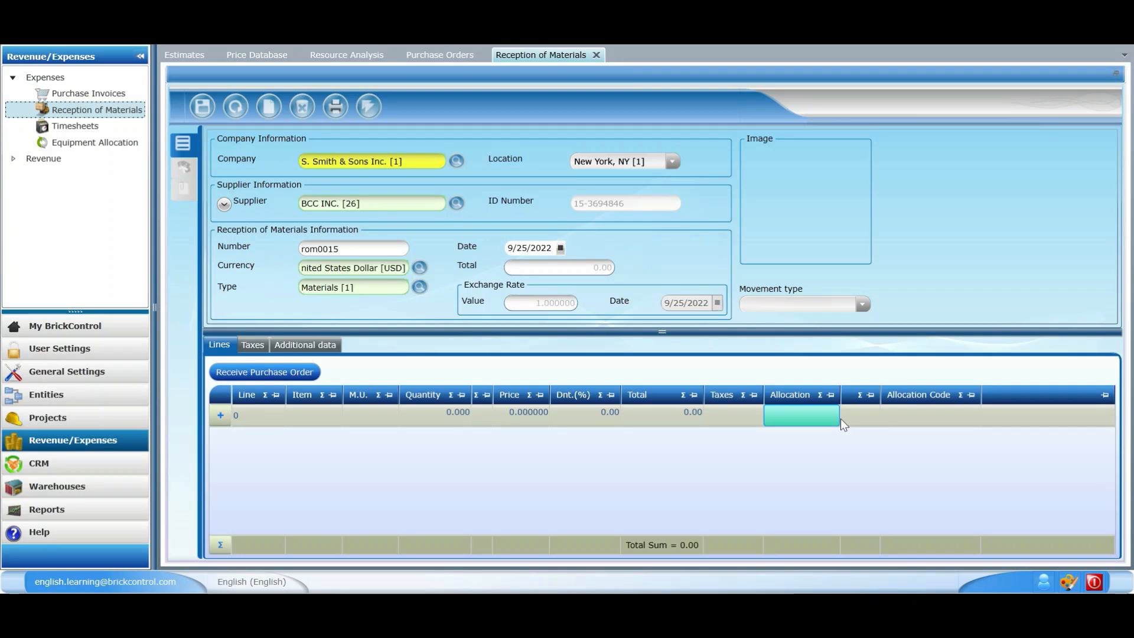
Receive the pending purchase order lines, with quantity 50 for IRON T 4520 and 3 for White paint
left_click(305, 372)
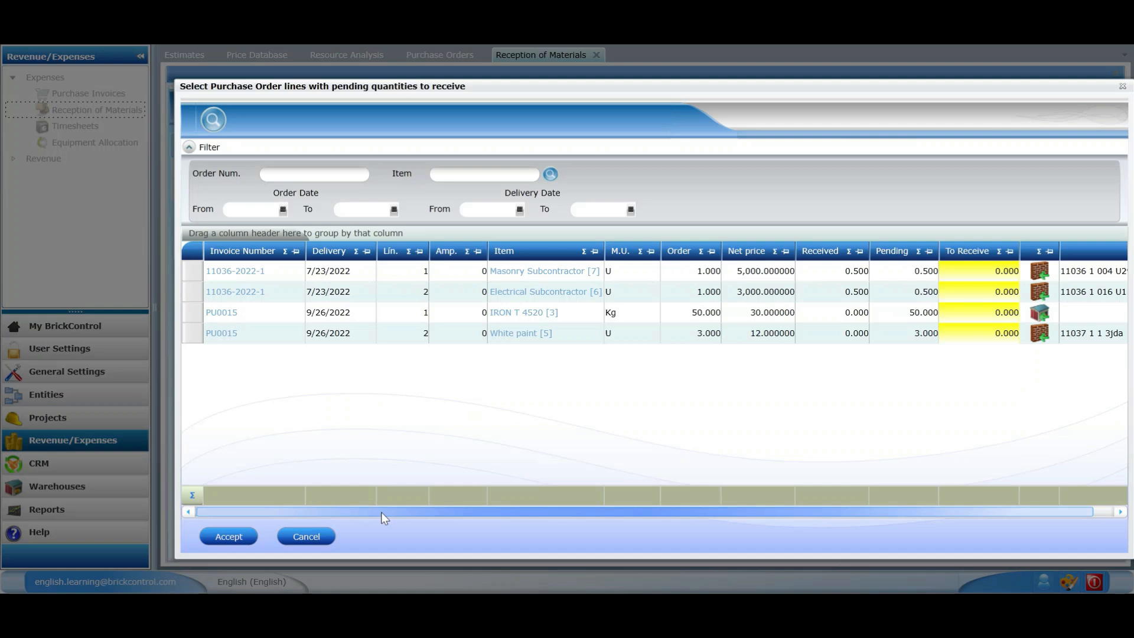
left_click_drag(380, 512, 494, 490)
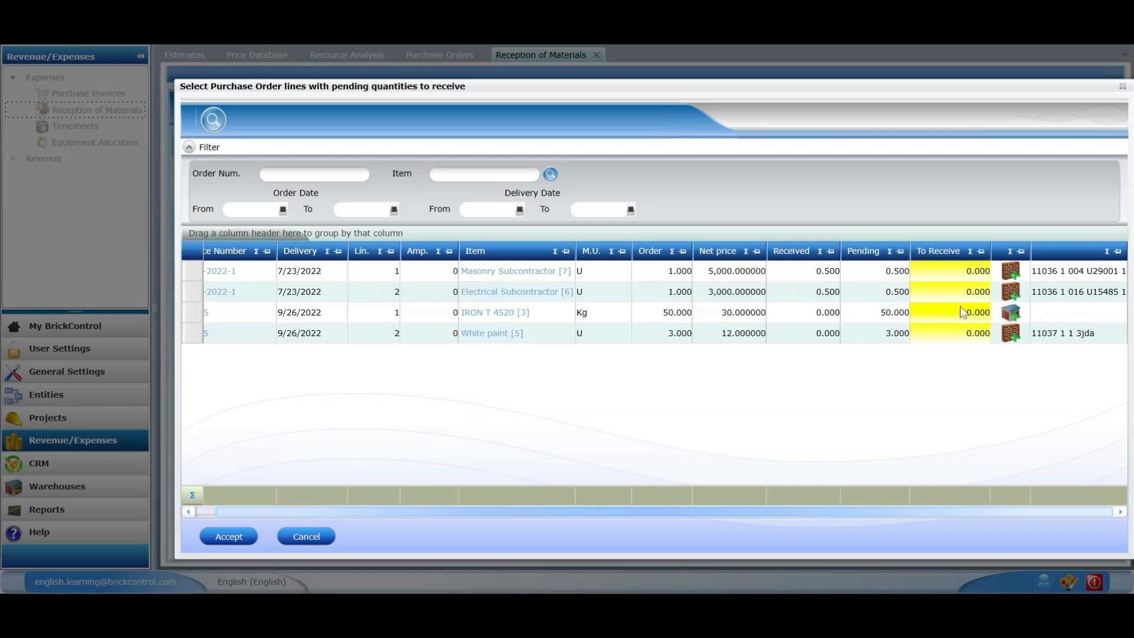
left_click(979, 319)
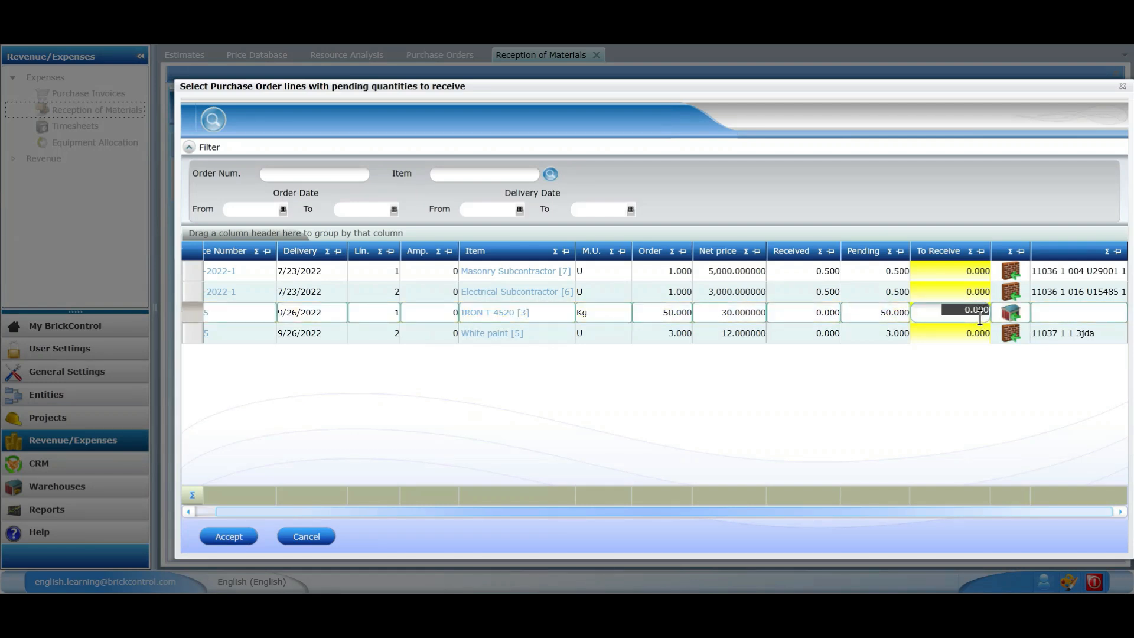
type("50")
left_click(974, 334)
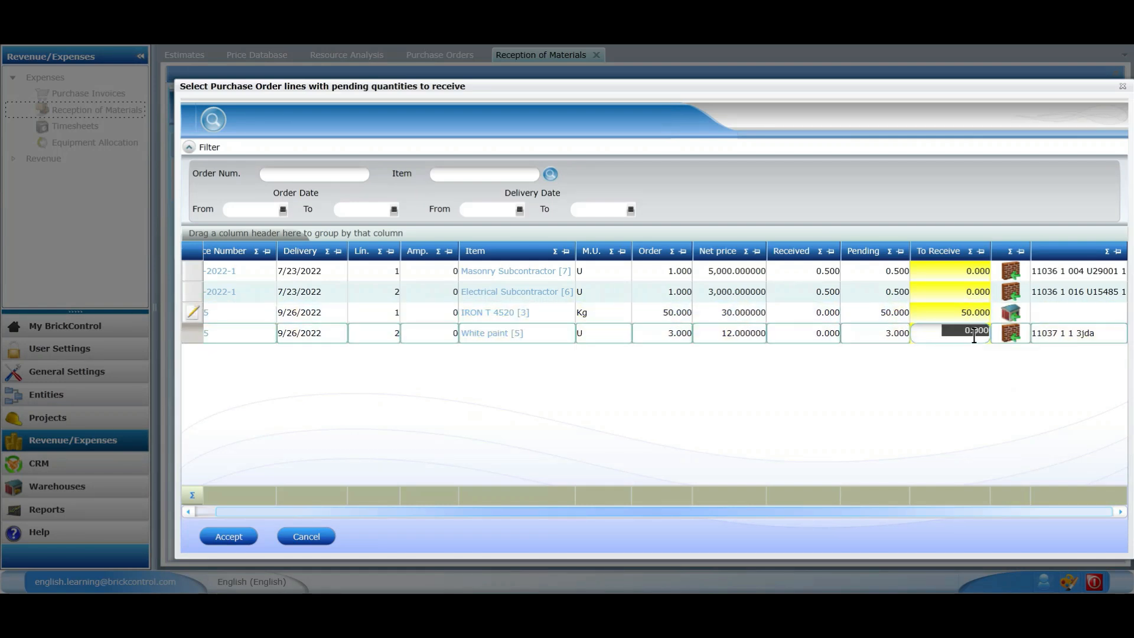
type("3.")
left_click(919, 372)
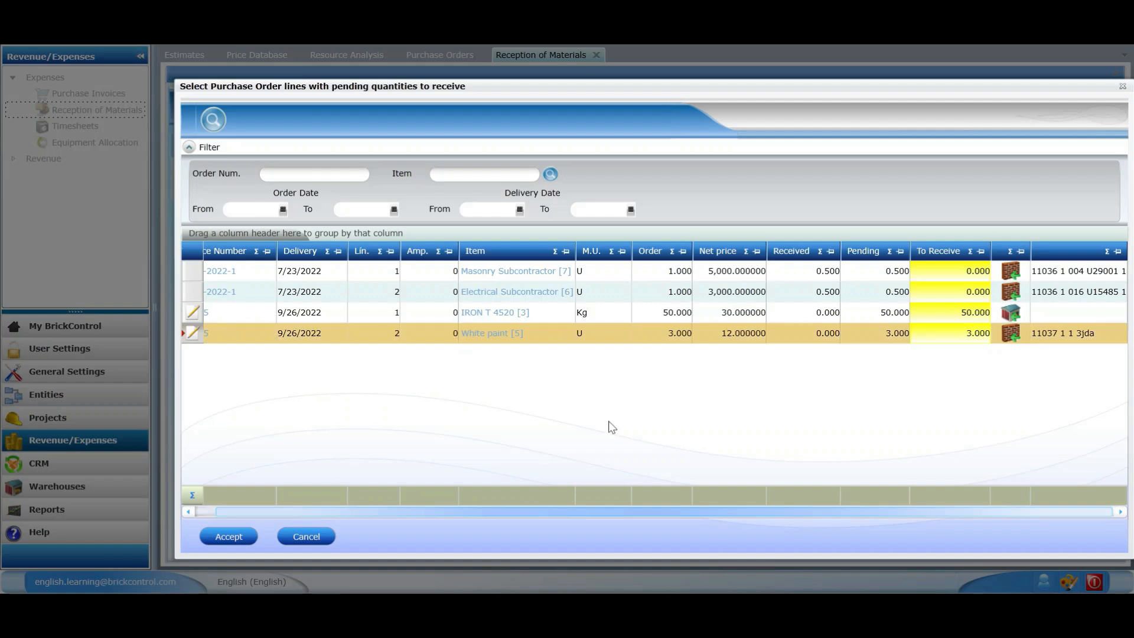
left_click(228, 536)
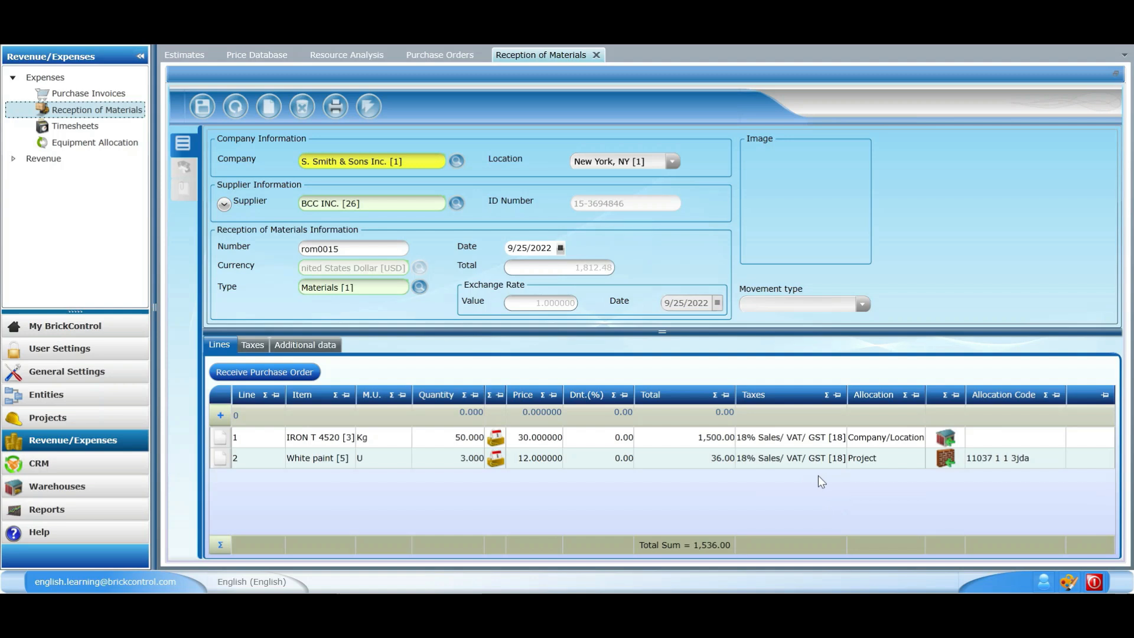
left_click(894, 456)
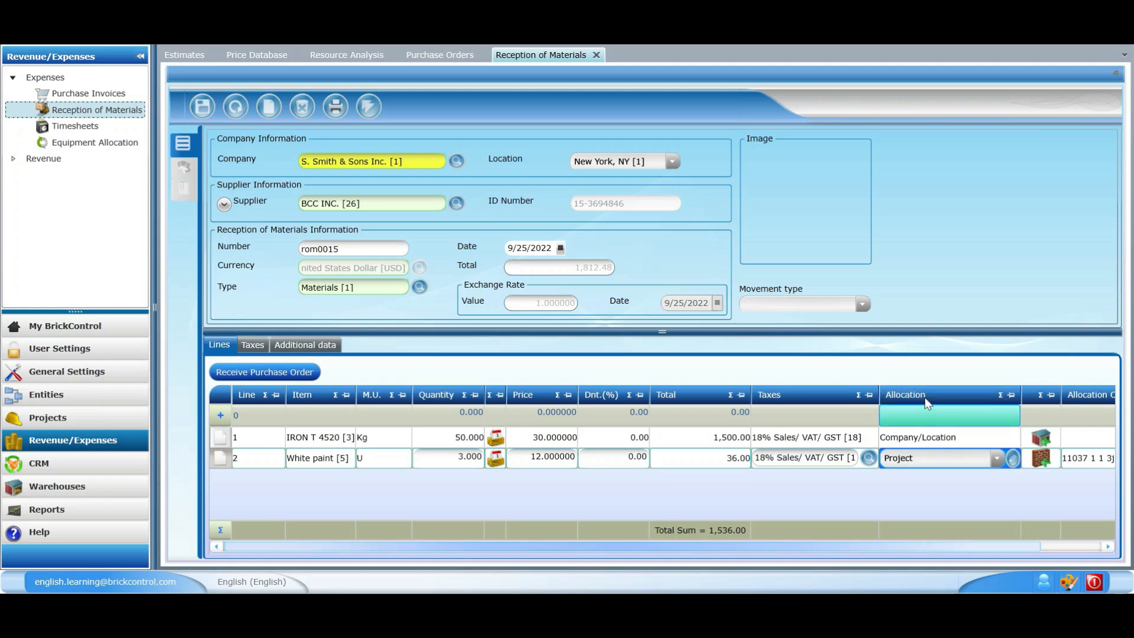
left_click(850, 502)
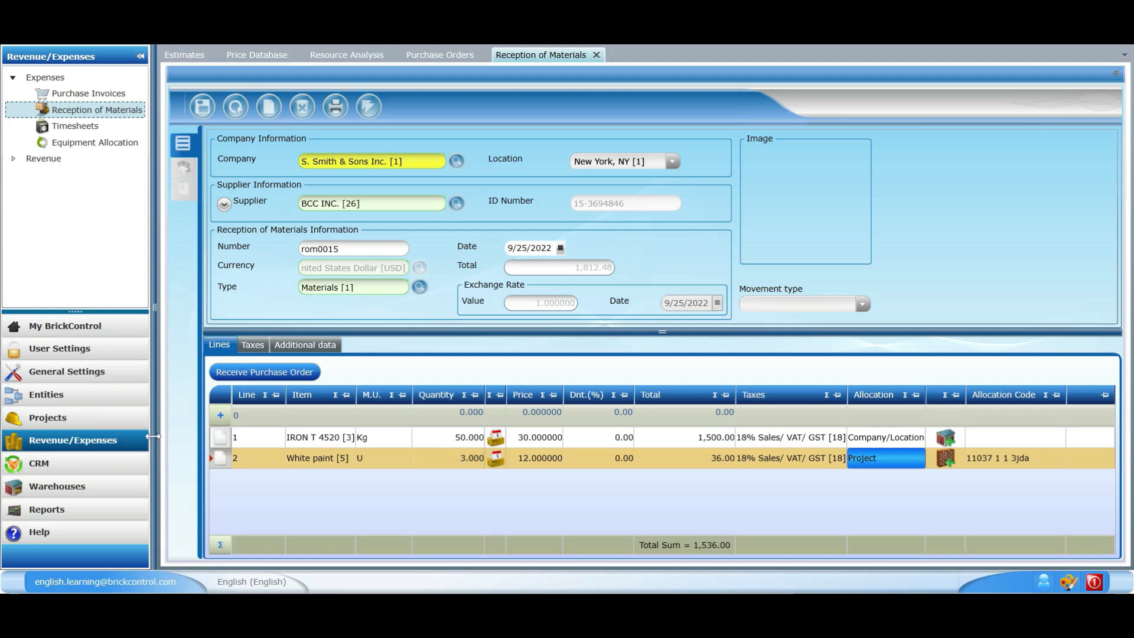
Check the taxes and additional data of reception rom0015, save the reception and recheck its item lines
left_click(342, 437)
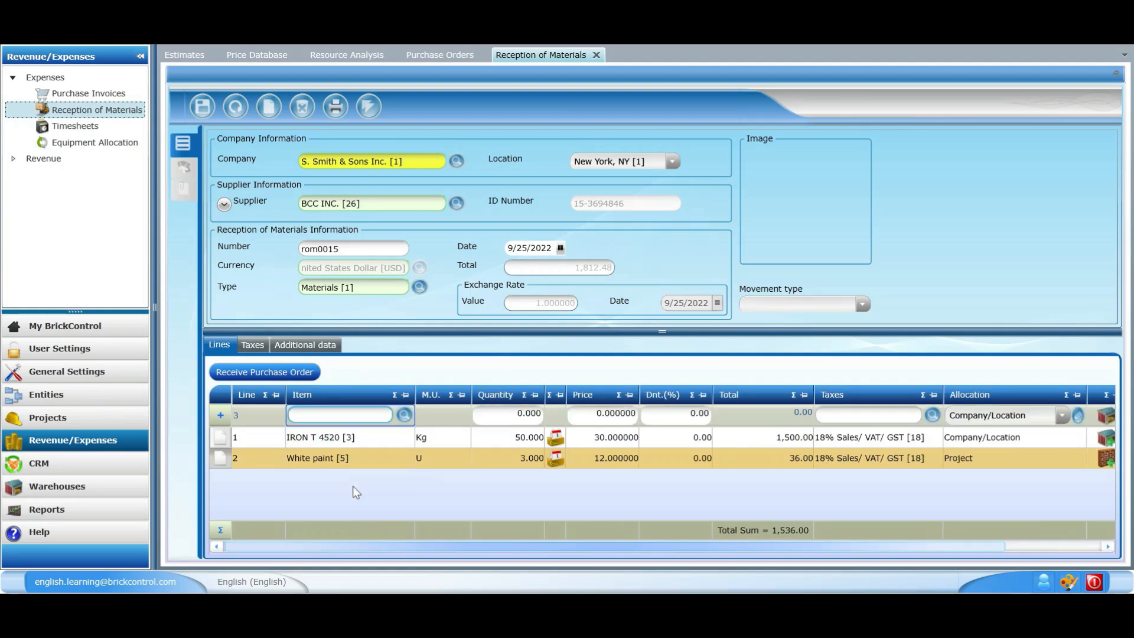
left_click(251, 346)
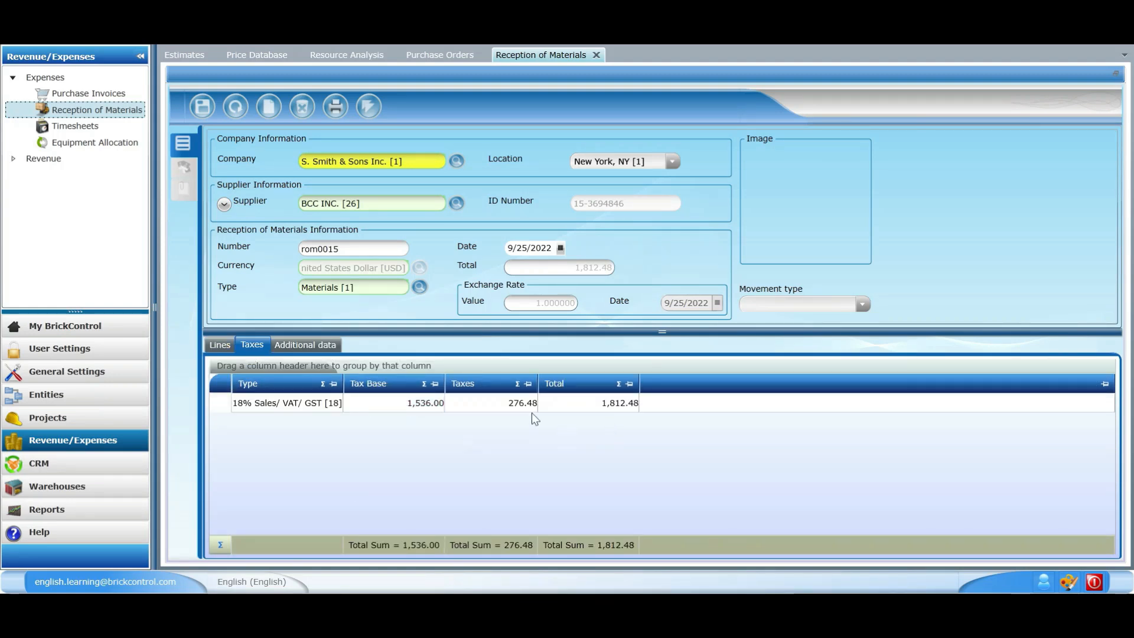
left_click(338, 350)
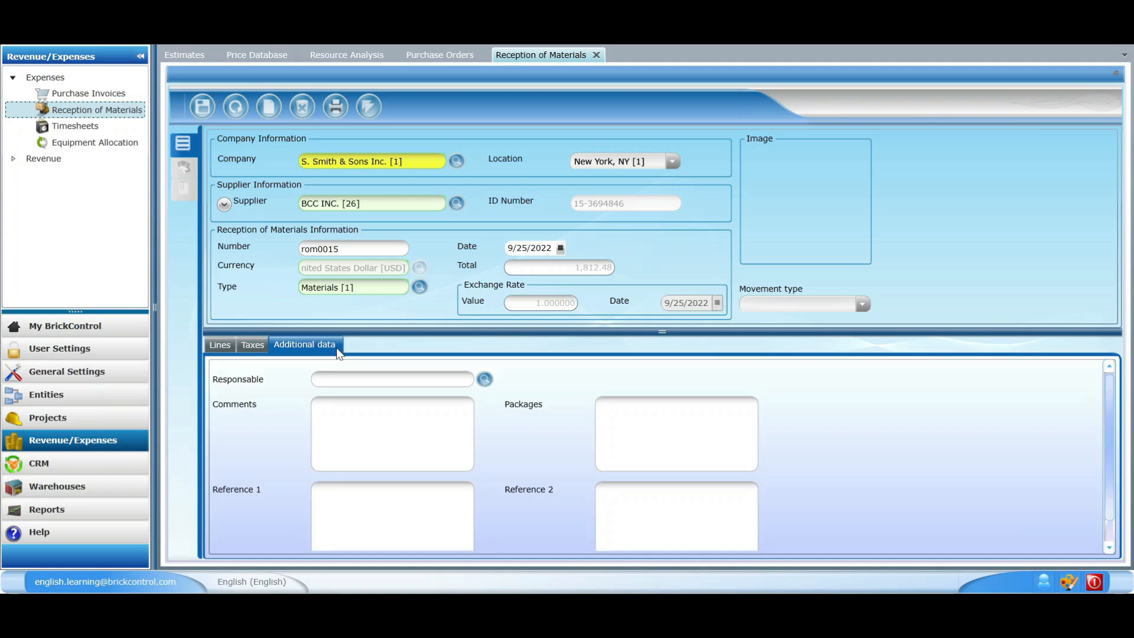
left_click(221, 349)
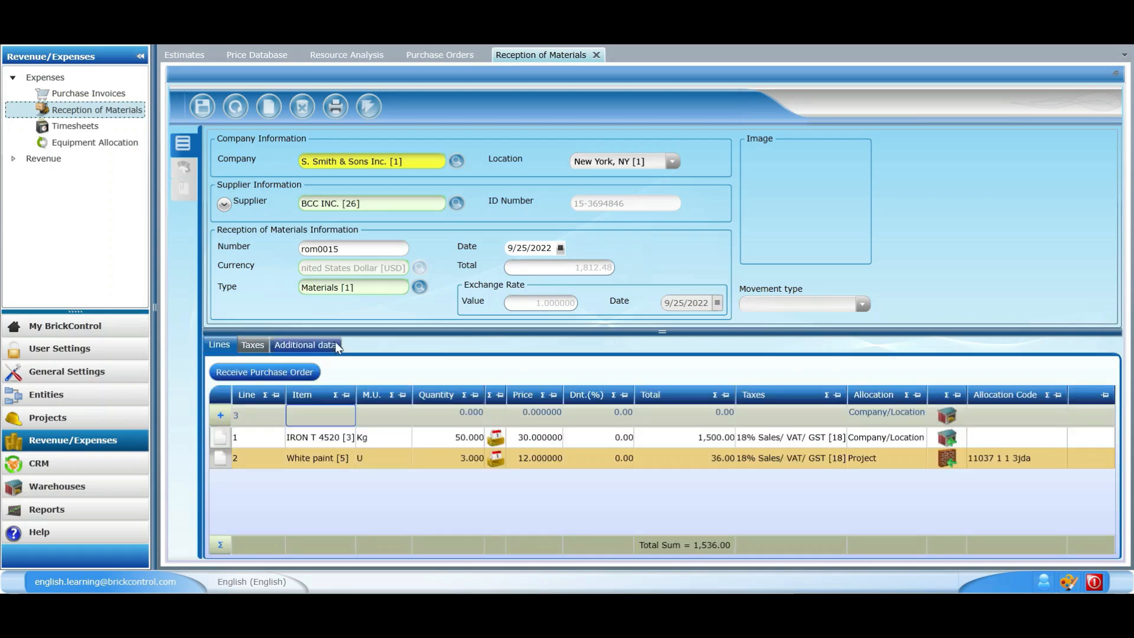
left_click(201, 108)
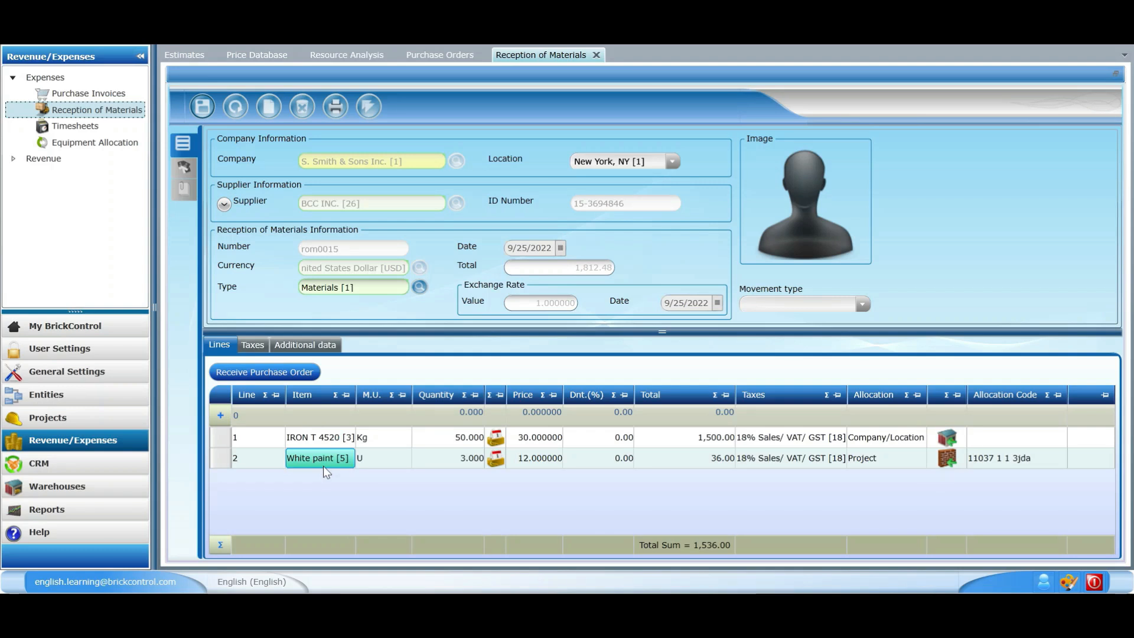
left_click(316, 442)
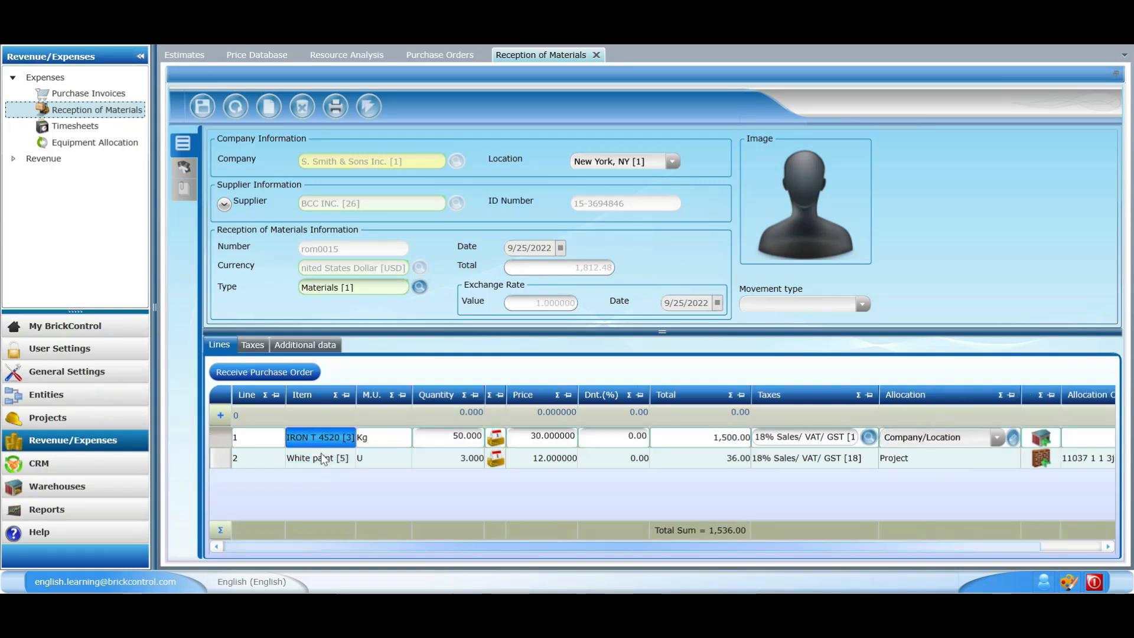
left_click(342, 479)
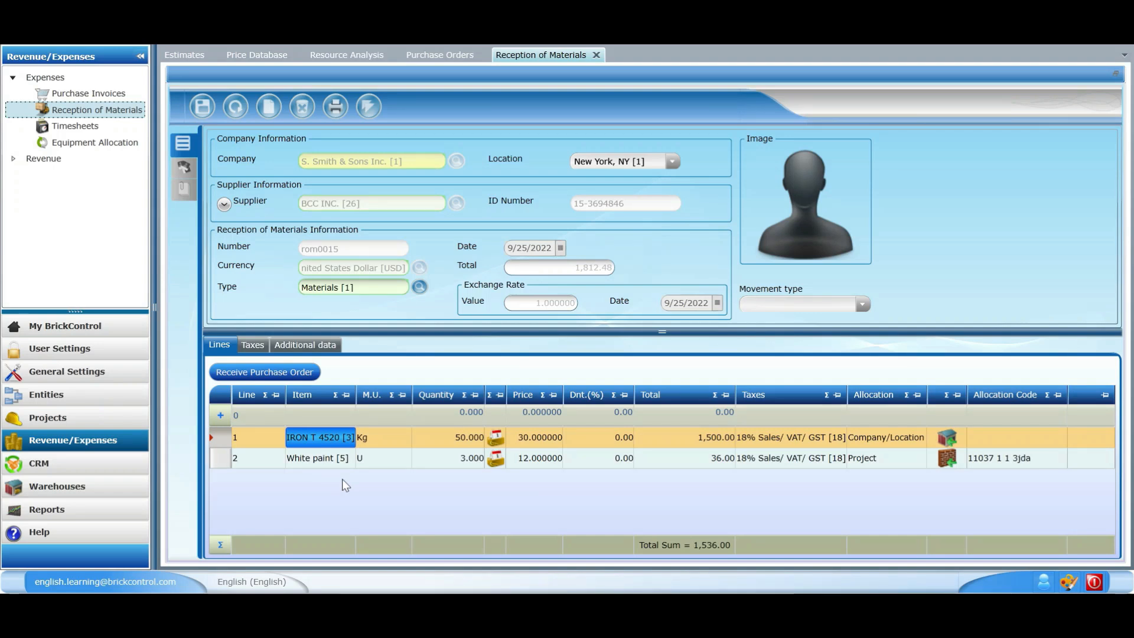
Open the stock of the S. Smith & Sons Inc. New York, NY warehouse
left_click(101, 487)
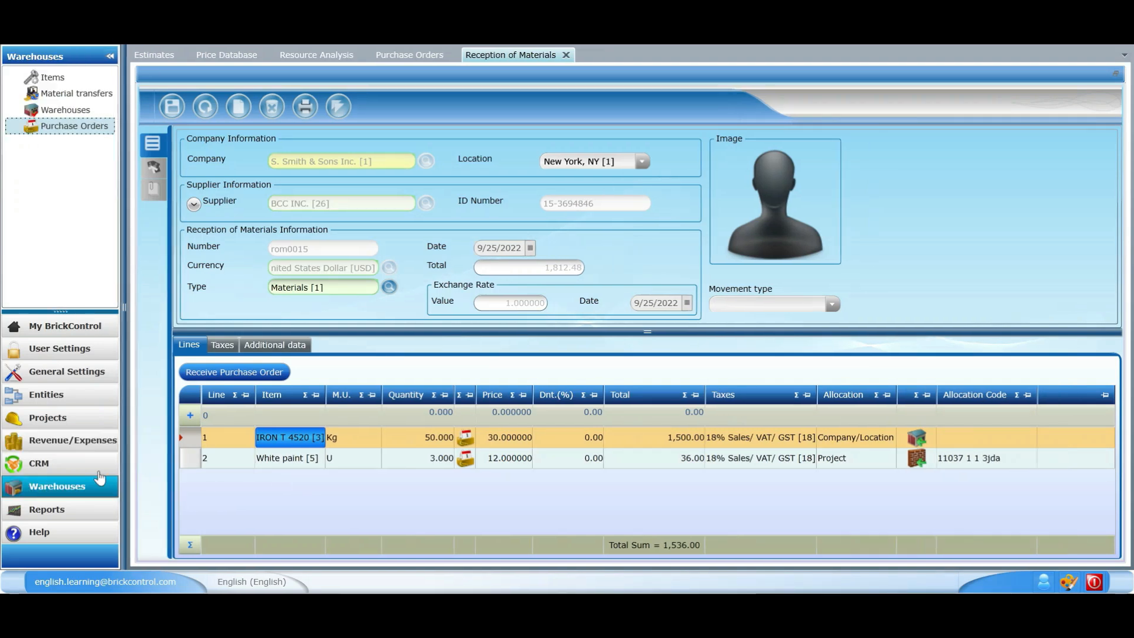
left_click(64, 111)
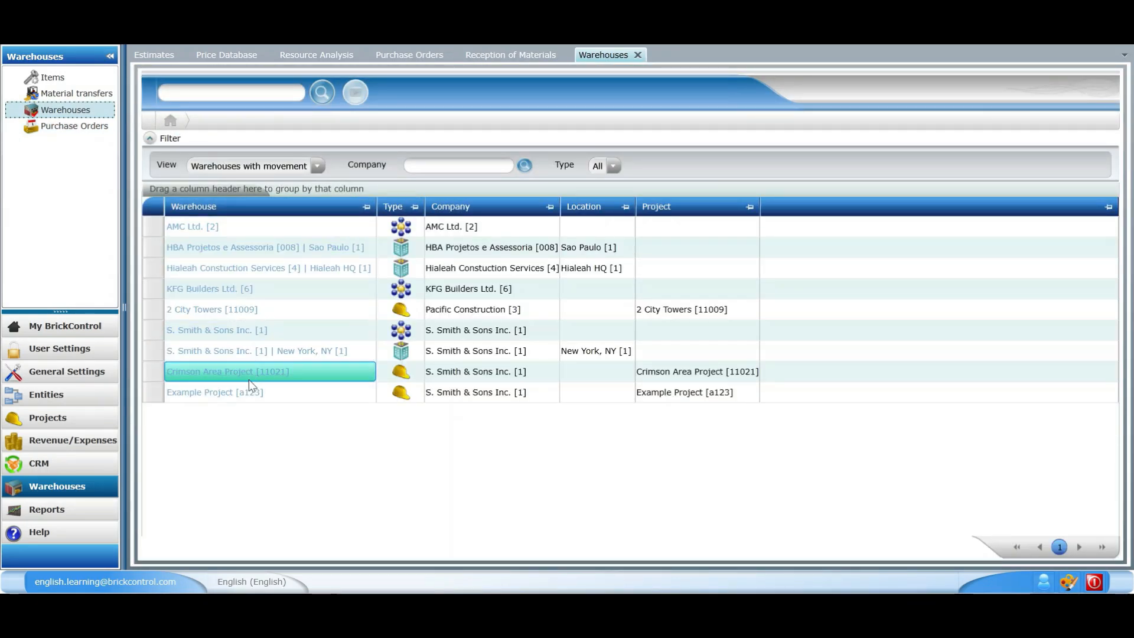
left_click(264, 353)
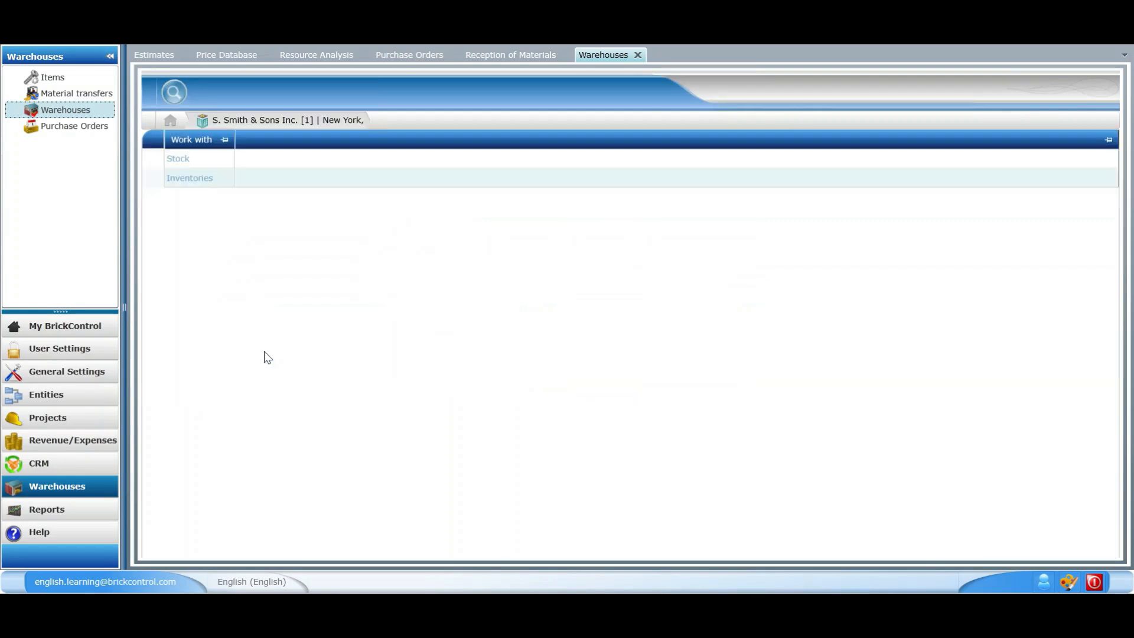
left_click(178, 157)
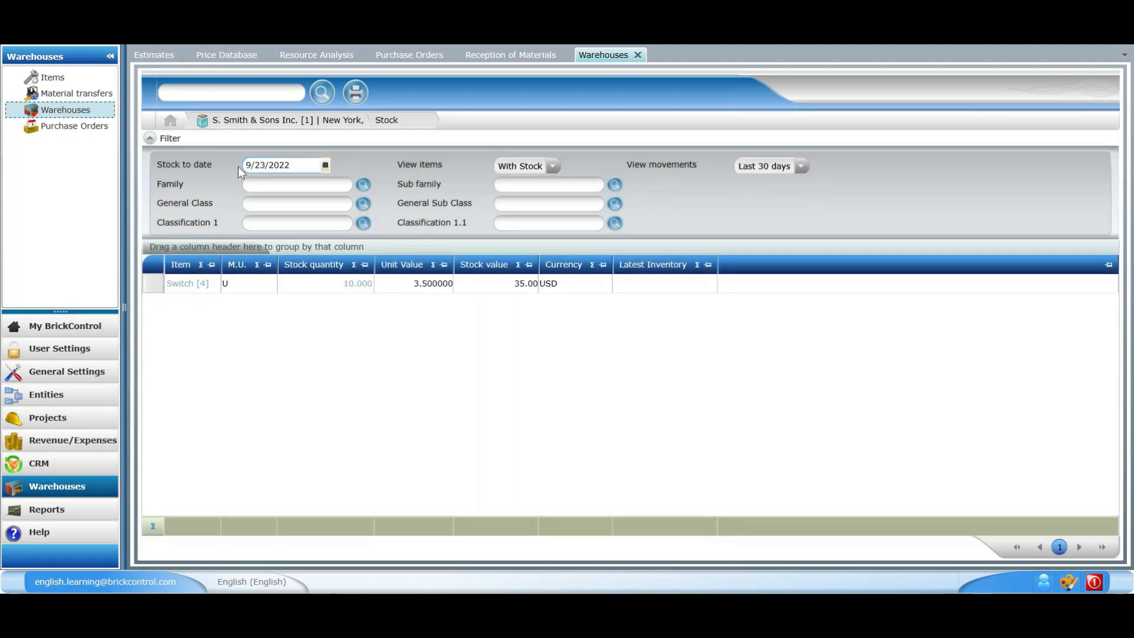
Set the warehouse's stock date to 9/26/2022 and refresh the stock list
left_click(268, 187)
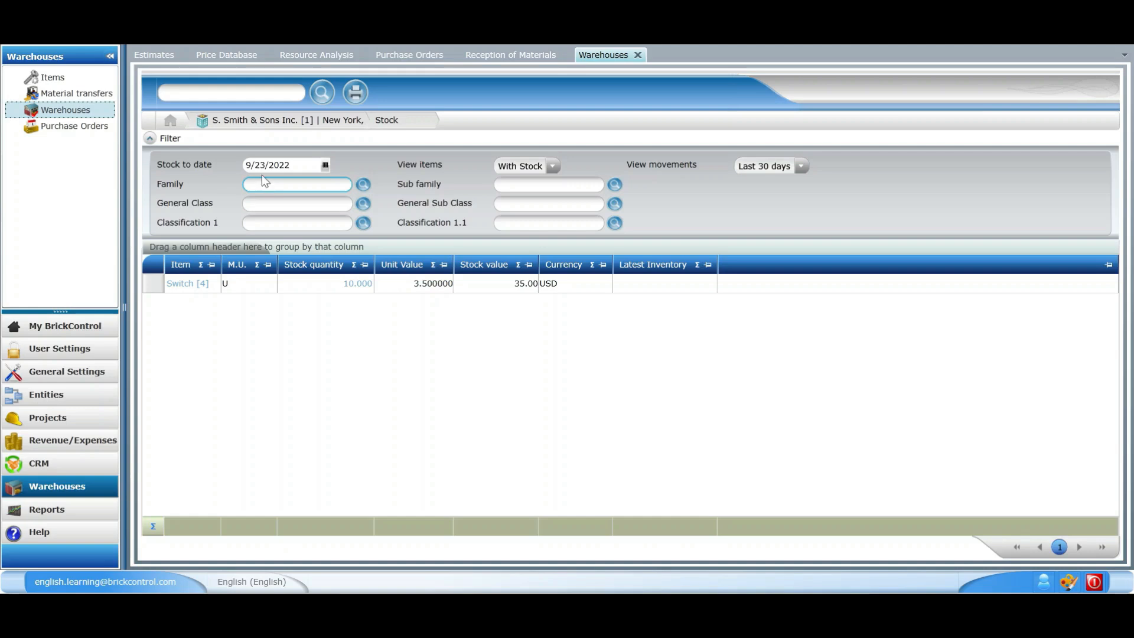
left_click(261, 167)
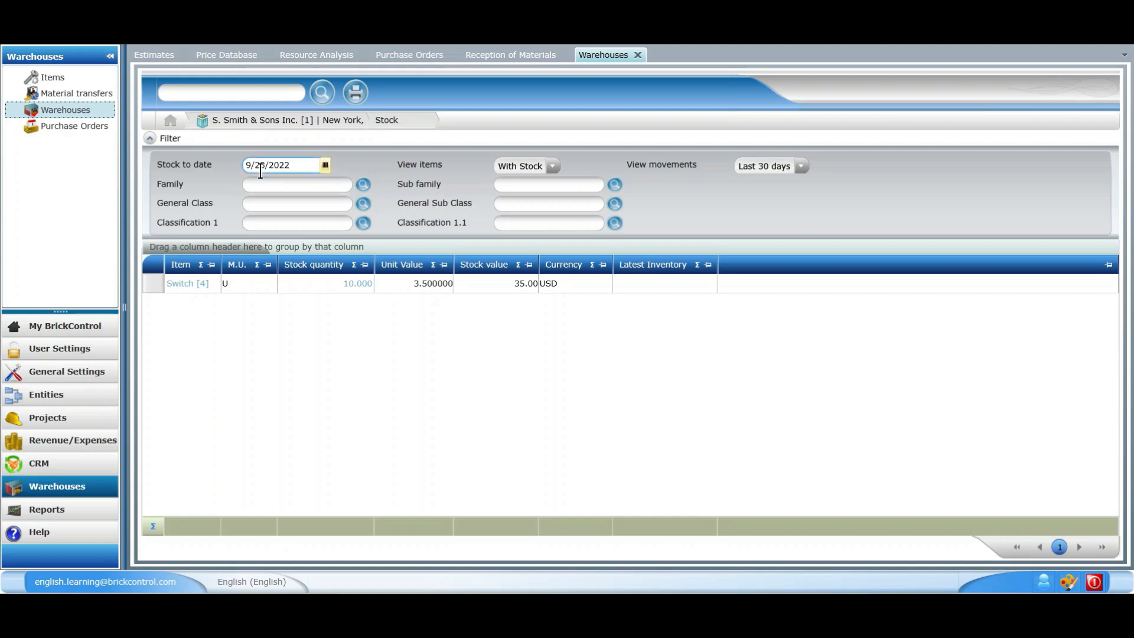
left_click(325, 166)
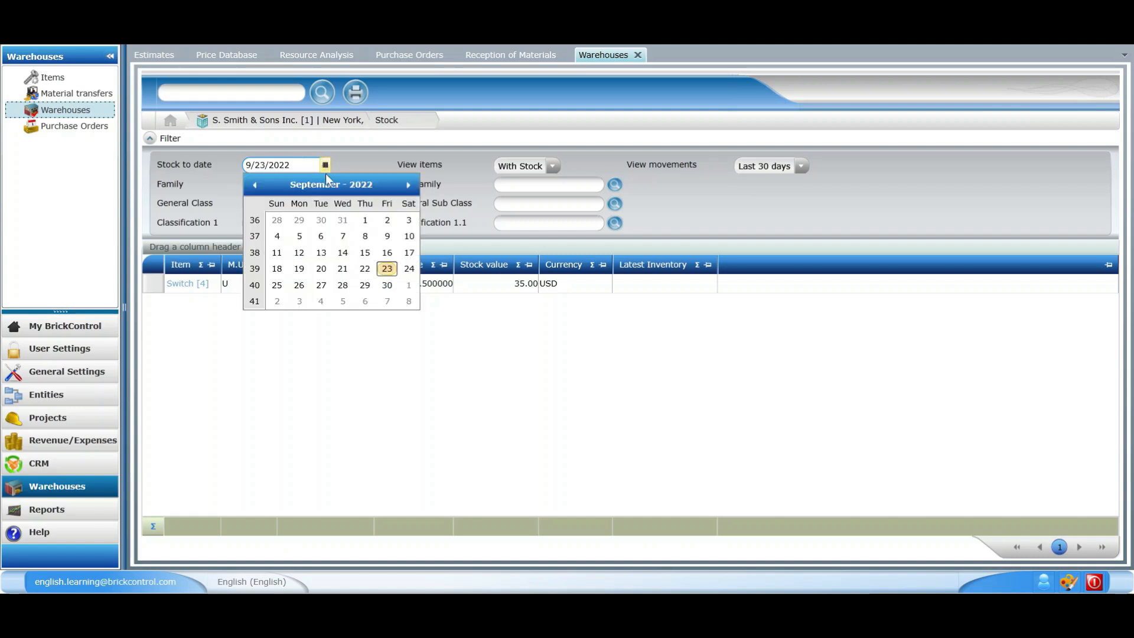
left_click(299, 285)
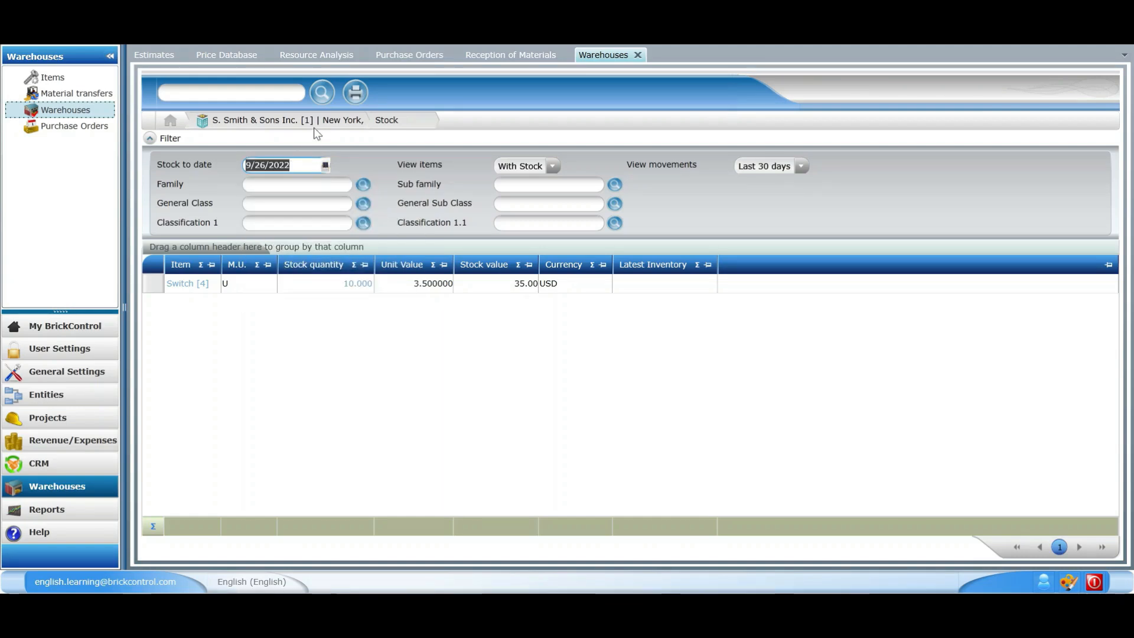
left_click(322, 92)
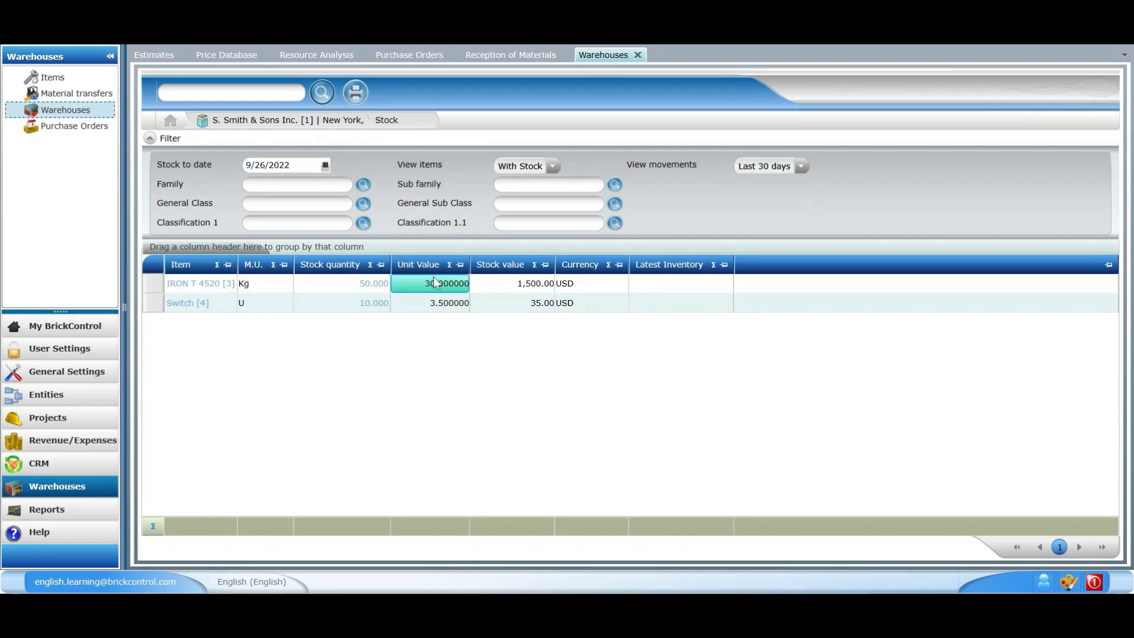
Examine the stock movements of IRON T 4520 and return to the list of warehouses
left_click(375, 289)
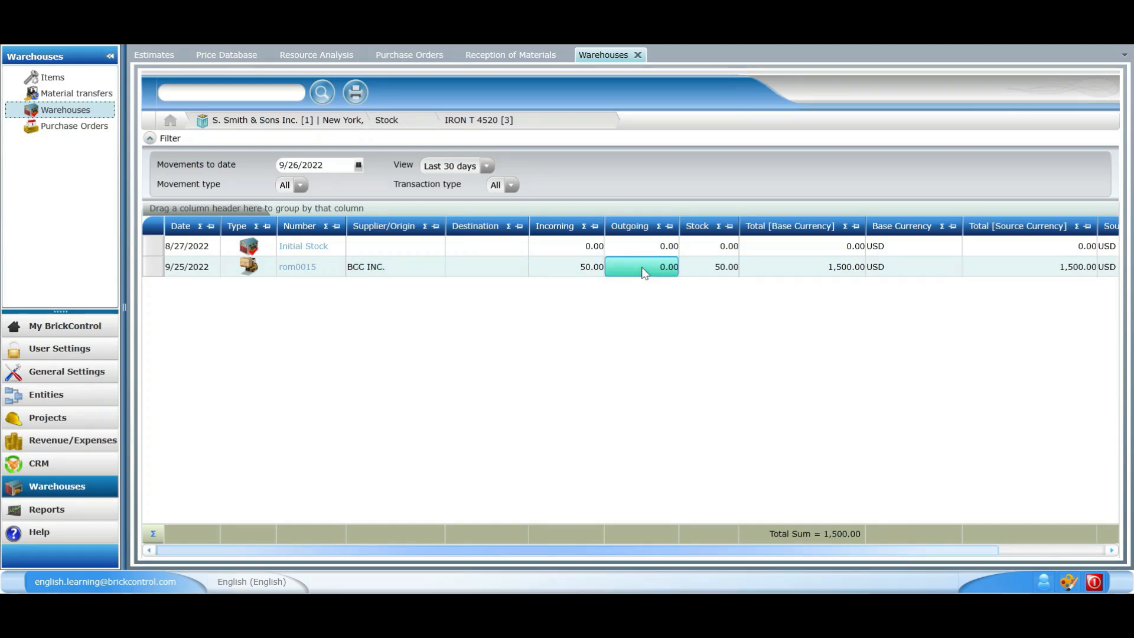
left_click(404, 118)
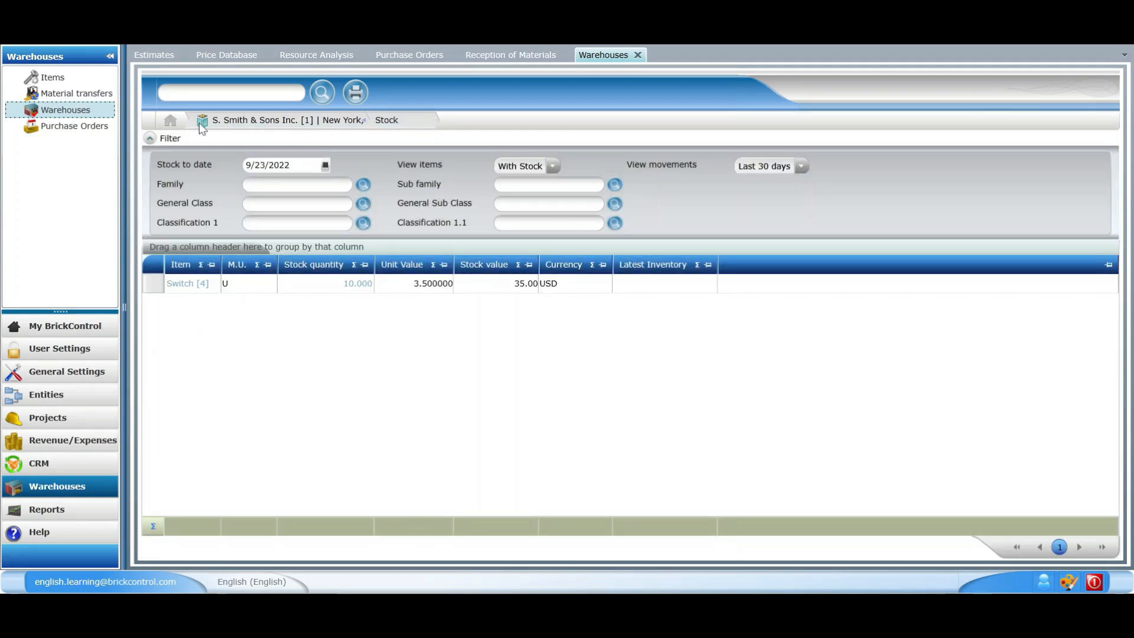
left_click(177, 123)
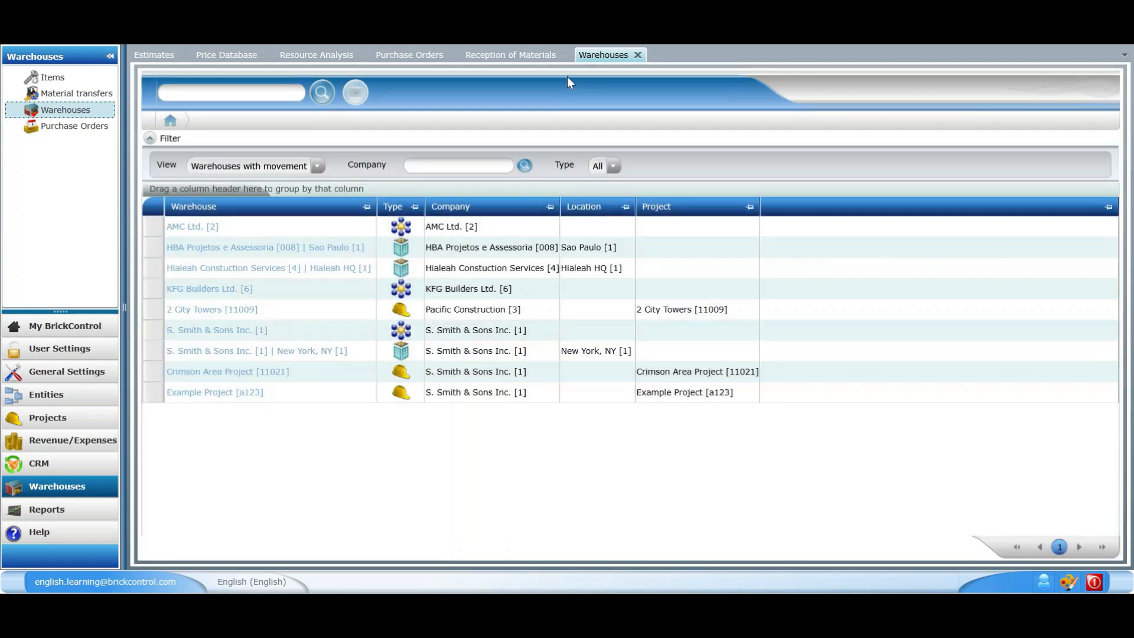
Revisit the reception's lines and open the Project Outcome report for Revenue/Expenses
left_click(529, 59)
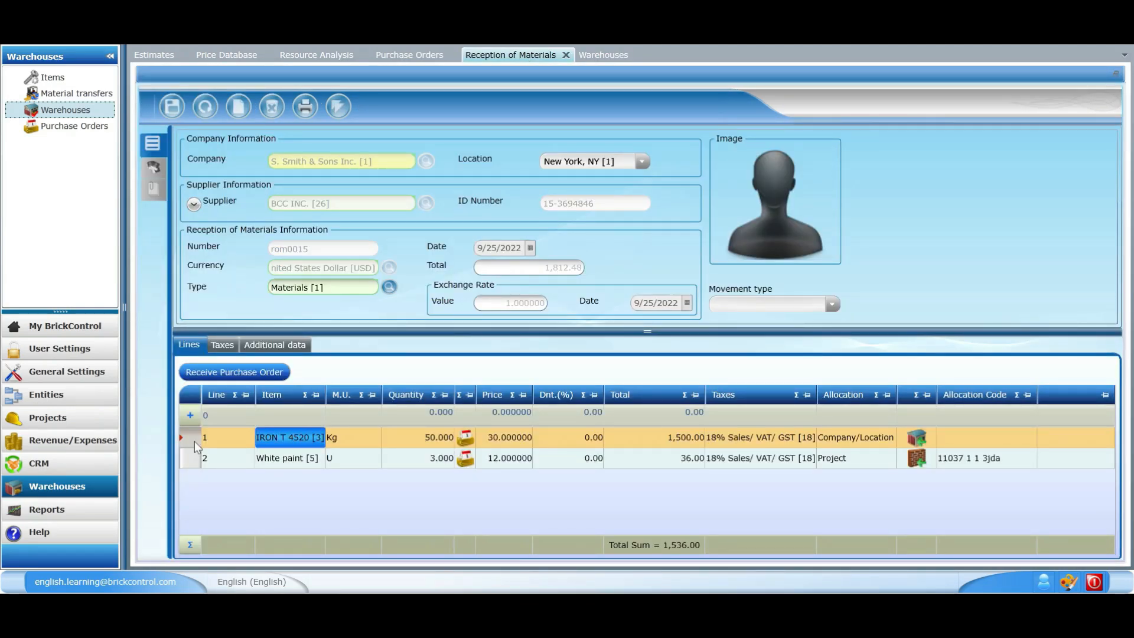
left_click(59, 510)
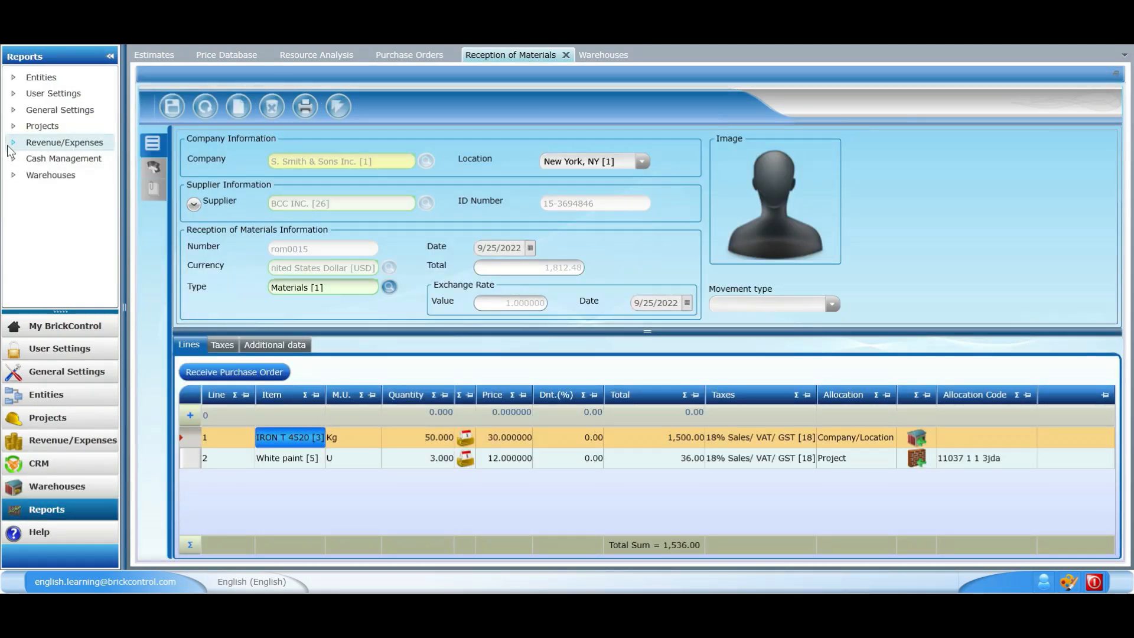
left_click(13, 127)
left_click(13, 127)
double_click(62, 142)
double_click(83, 158)
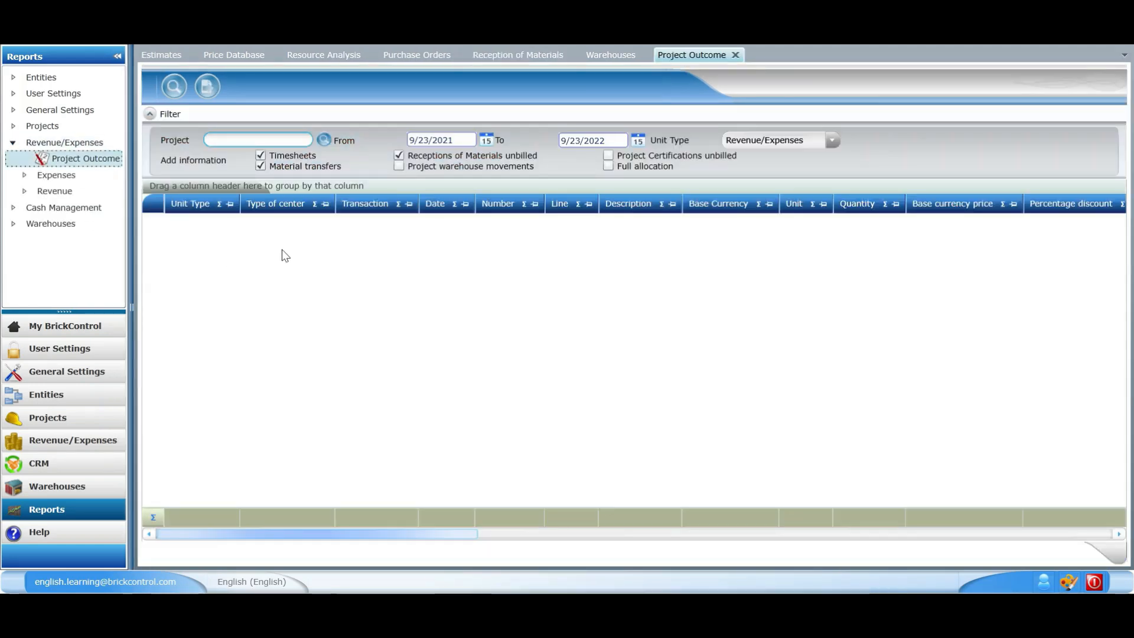
Run the Project Outcome report for project Demo Brickcontrol up to 11/4/2022 and examine all its columns
type("demo")
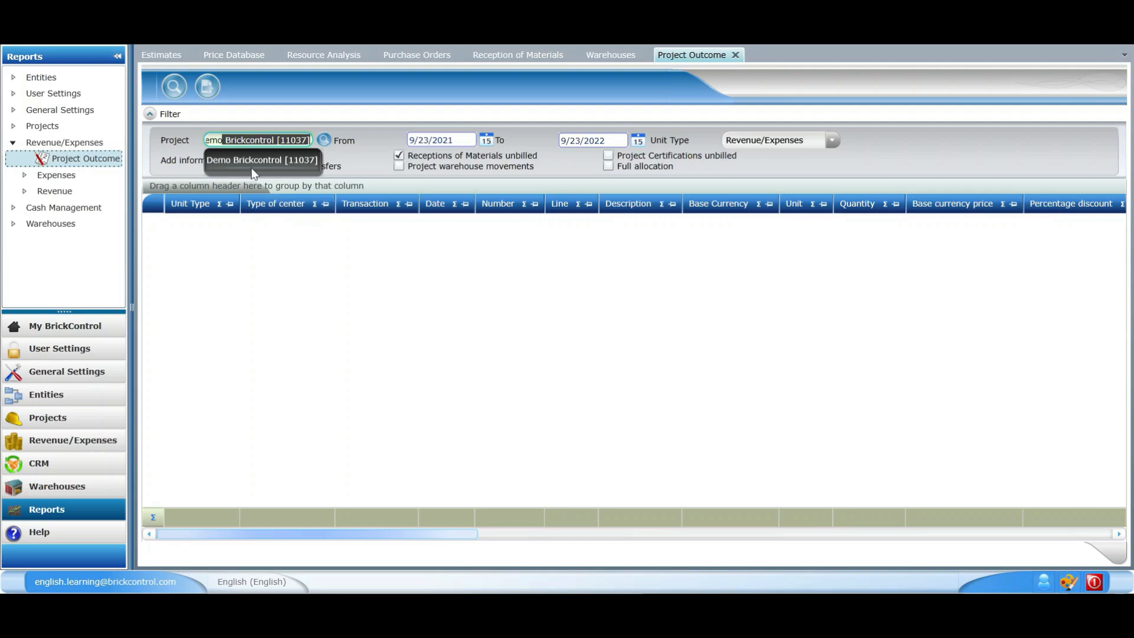
left_click(253, 161)
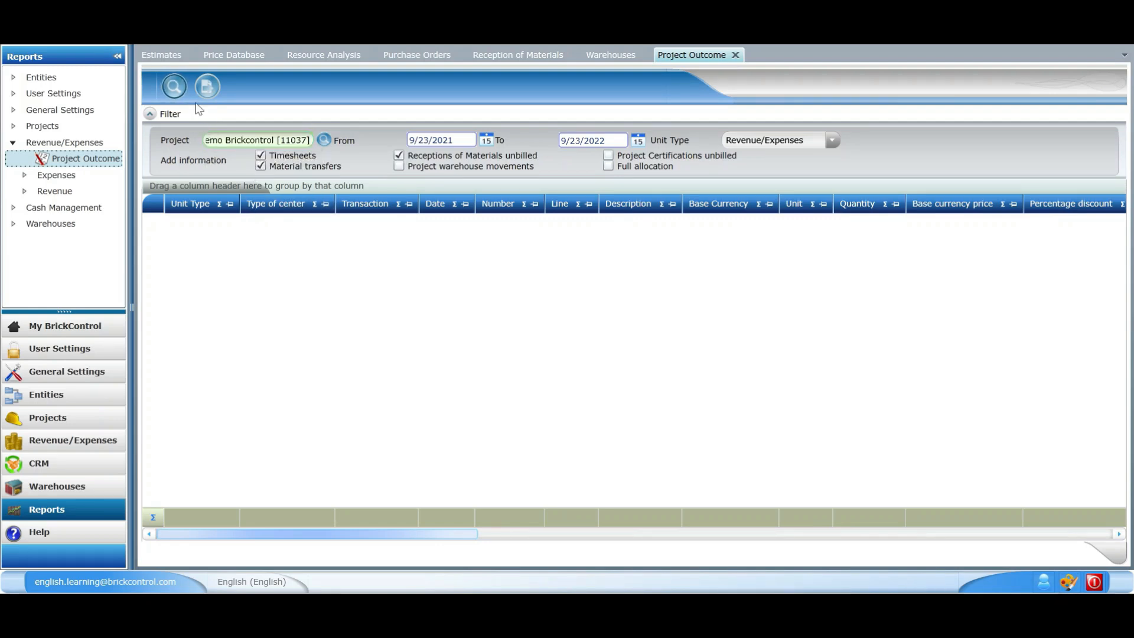
left_click(637, 141)
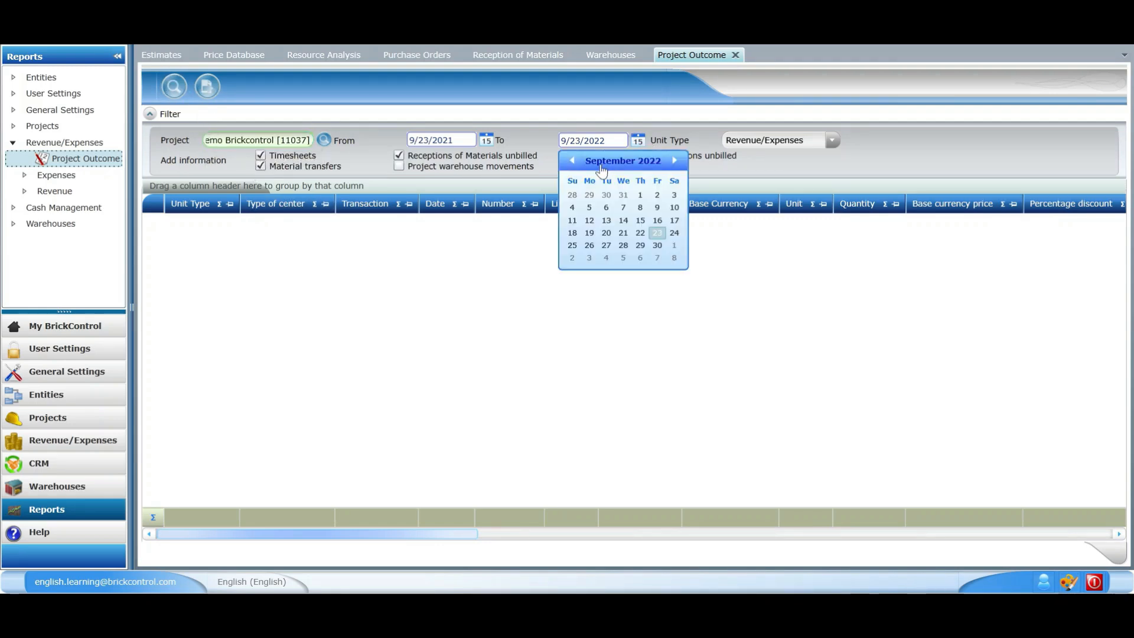
left_click(676, 160)
left_click(676, 161)
left_click(657, 195)
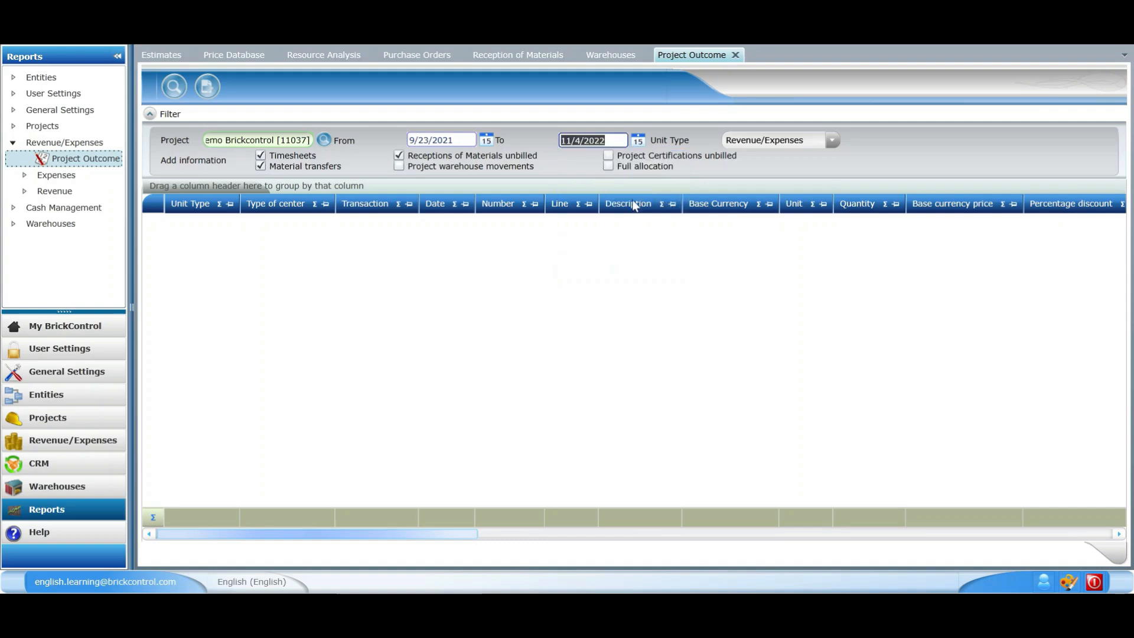
left_click(171, 90)
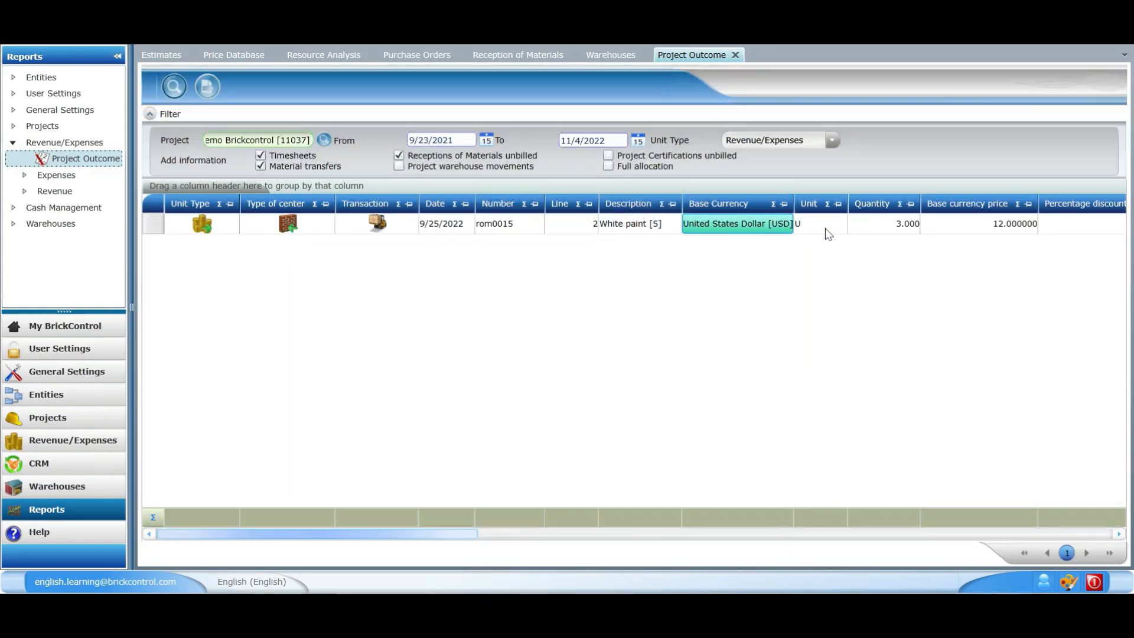
left_click_drag(379, 533, 572, 506)
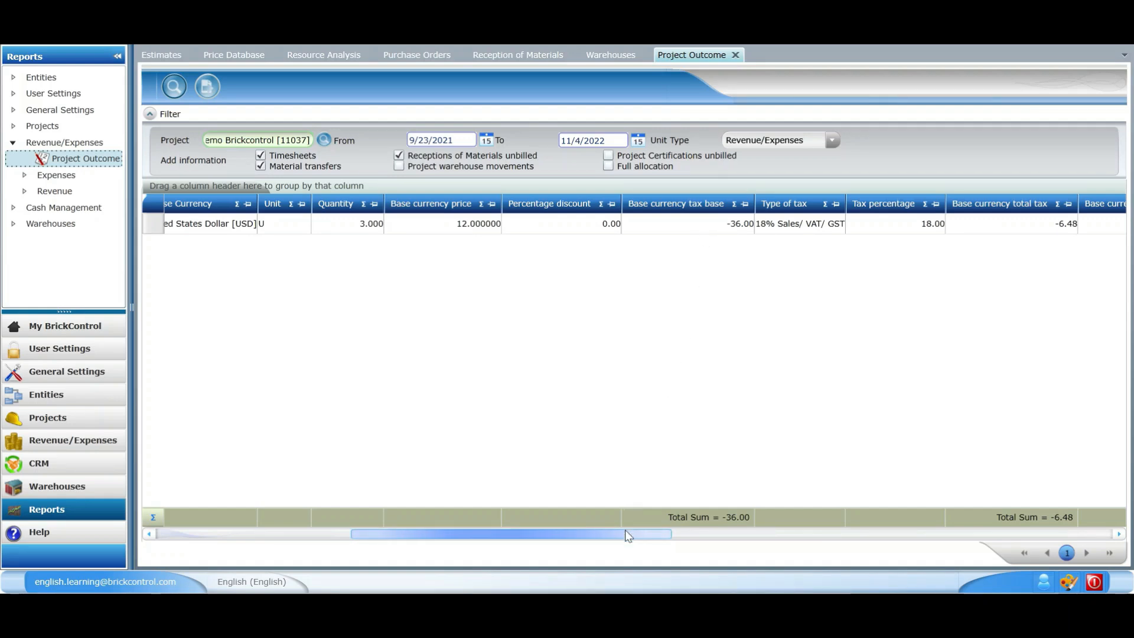
left_click_drag(627, 535, 431, 535)
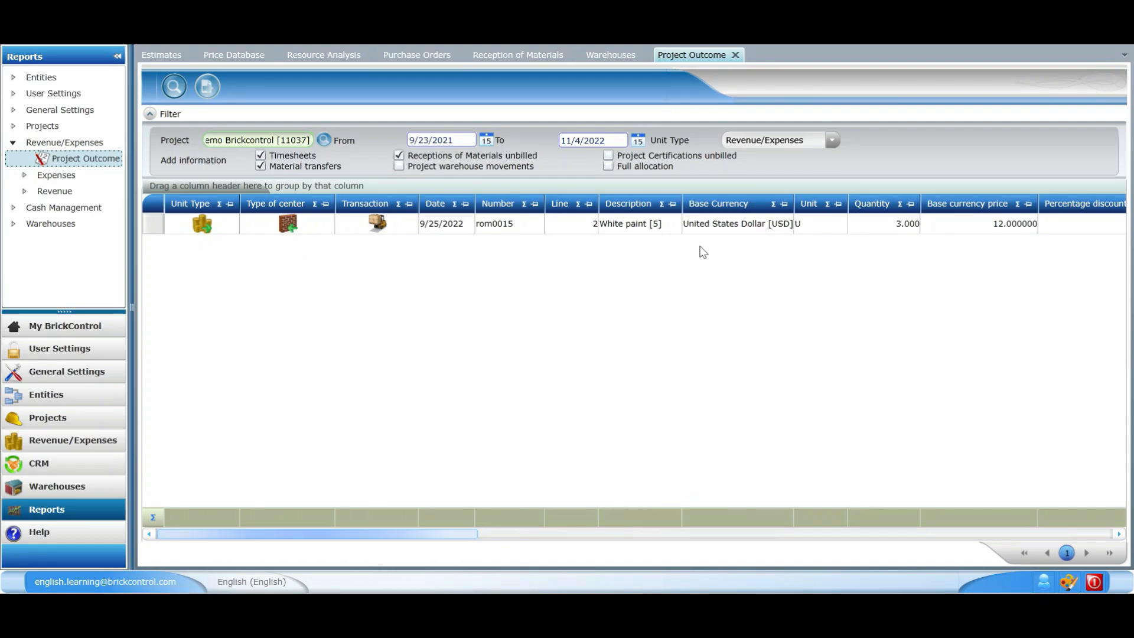
Leave the reception record for its list and start a new purchase invoice of the type Invoice with Receipt of Materials
left_click(542, 58)
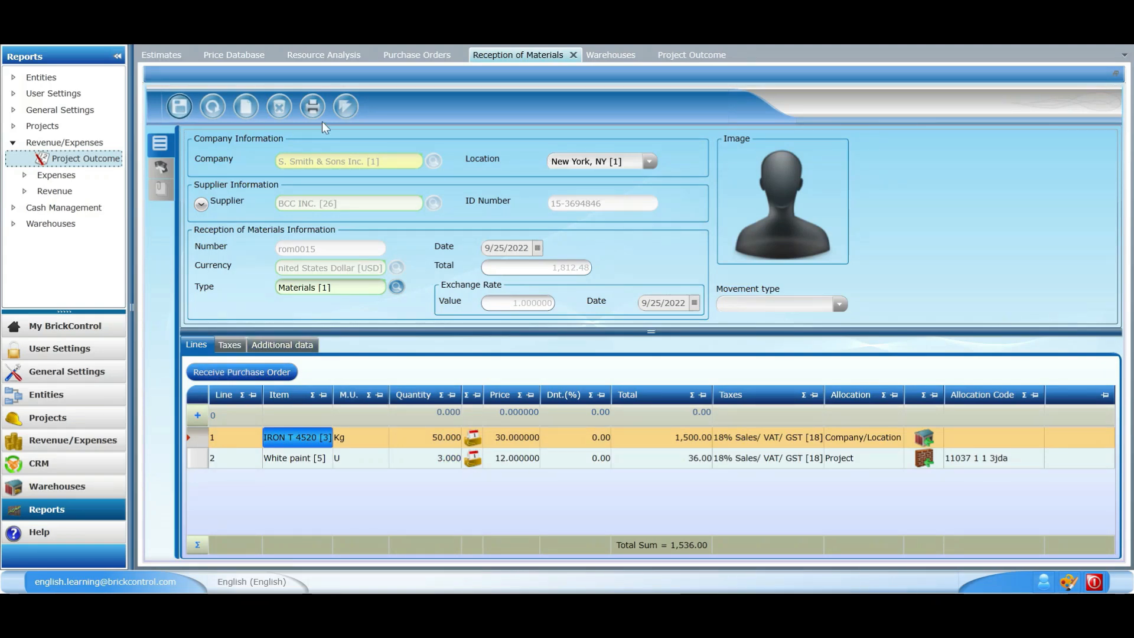
left_click(352, 108)
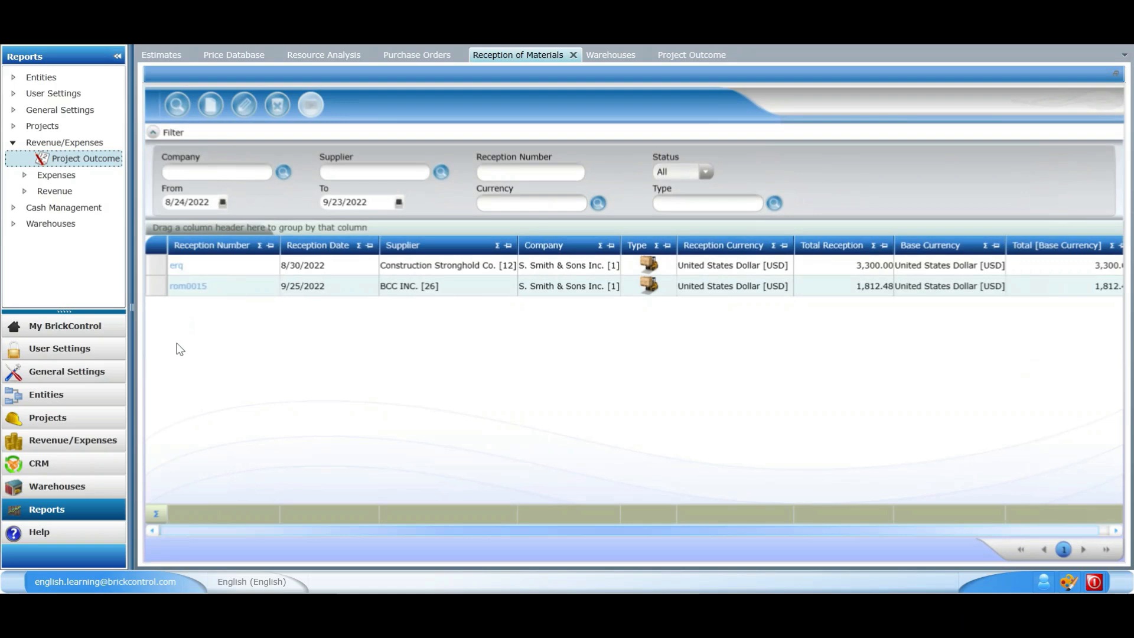
left_click(122, 447)
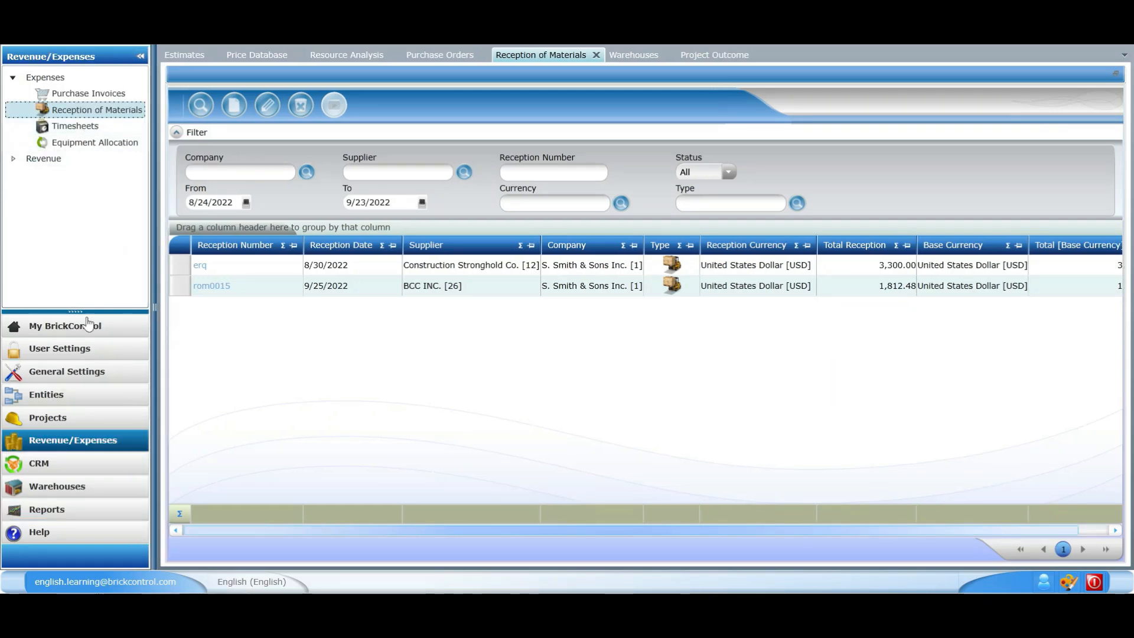
left_click(89, 94)
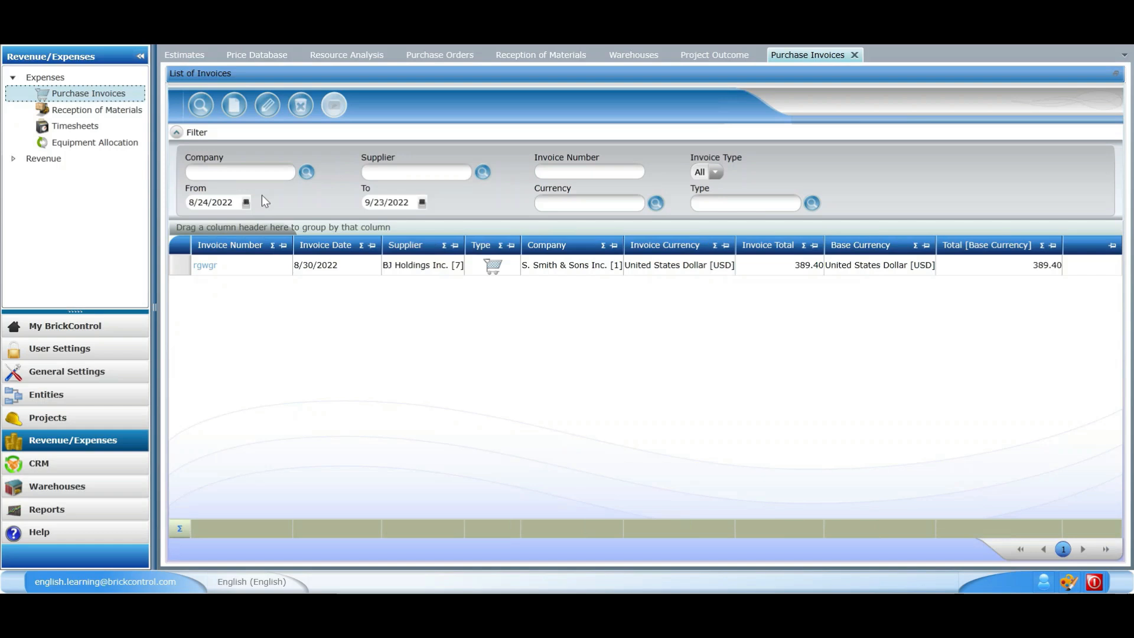
left_click(236, 109)
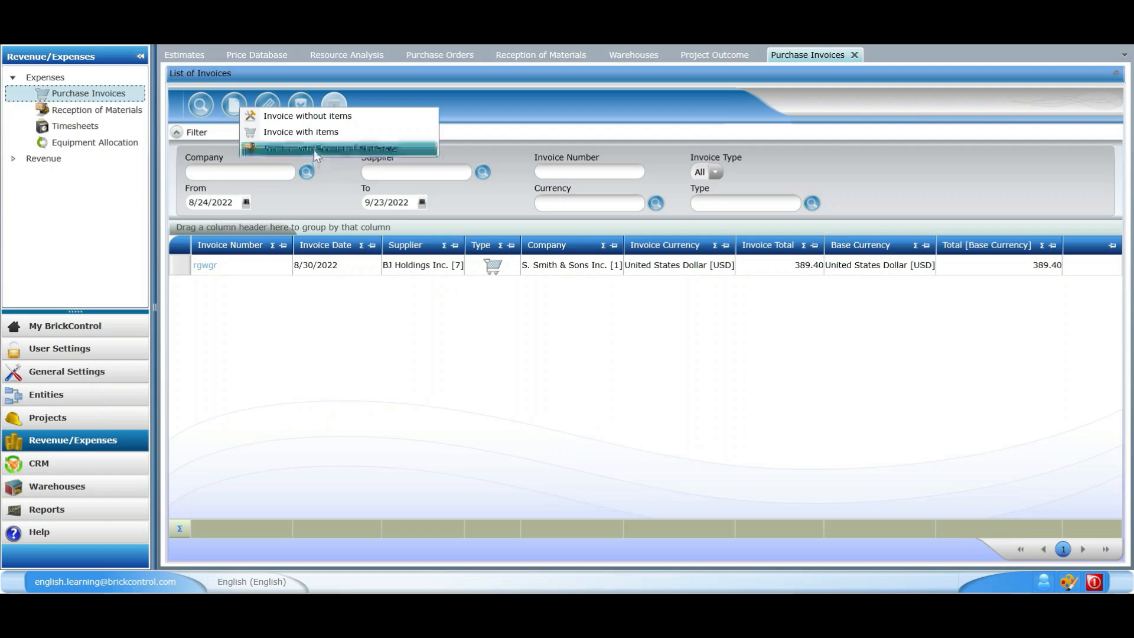
left_click(313, 150)
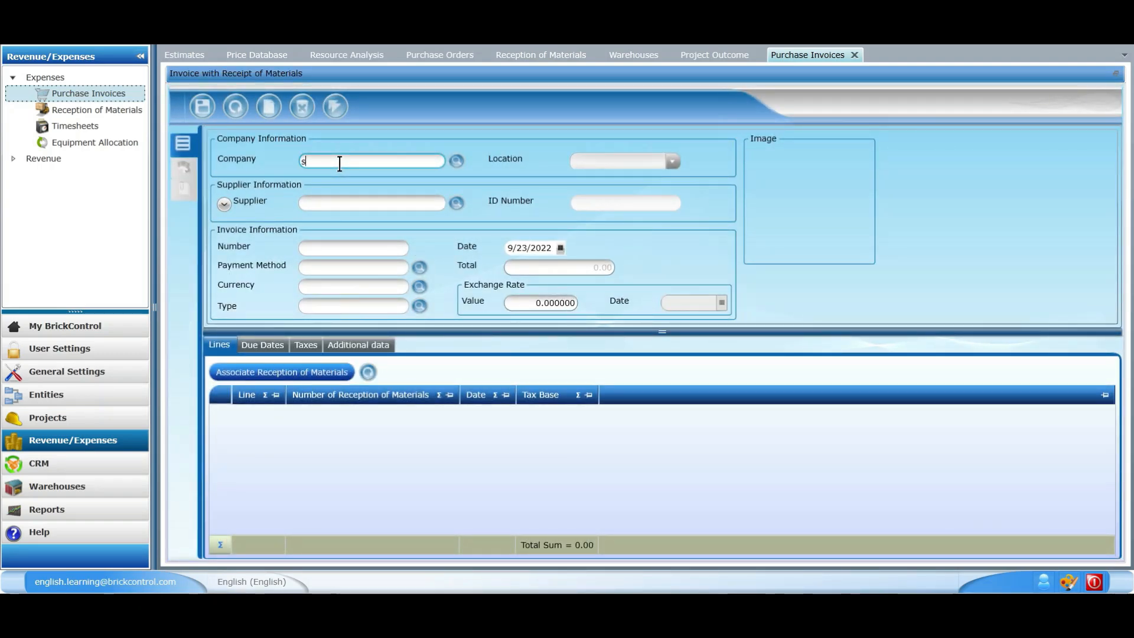
Set the invoice's company to S. Smith & Sons Inc. and its supplier to BCC INC
type("smi")
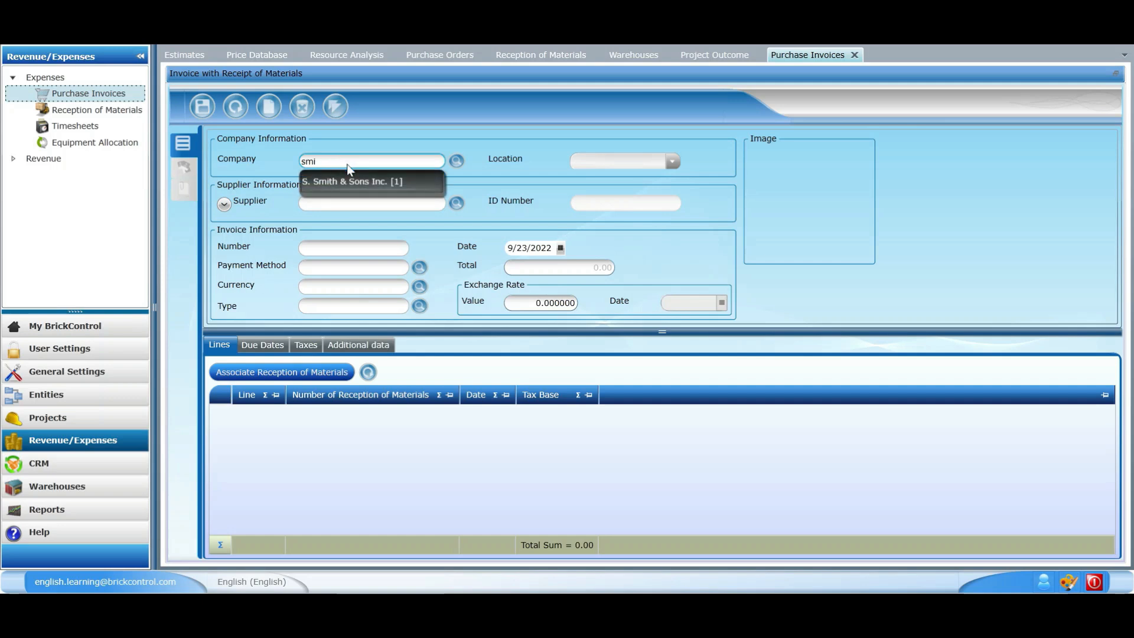
left_click(341, 179)
left_click(340, 202)
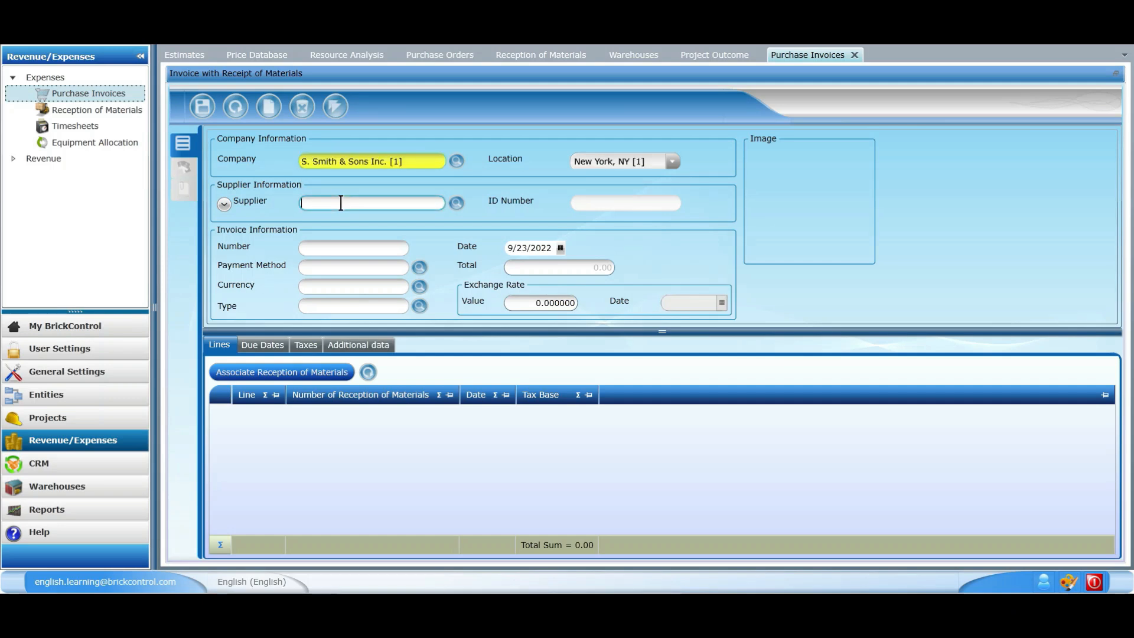
type("bcc")
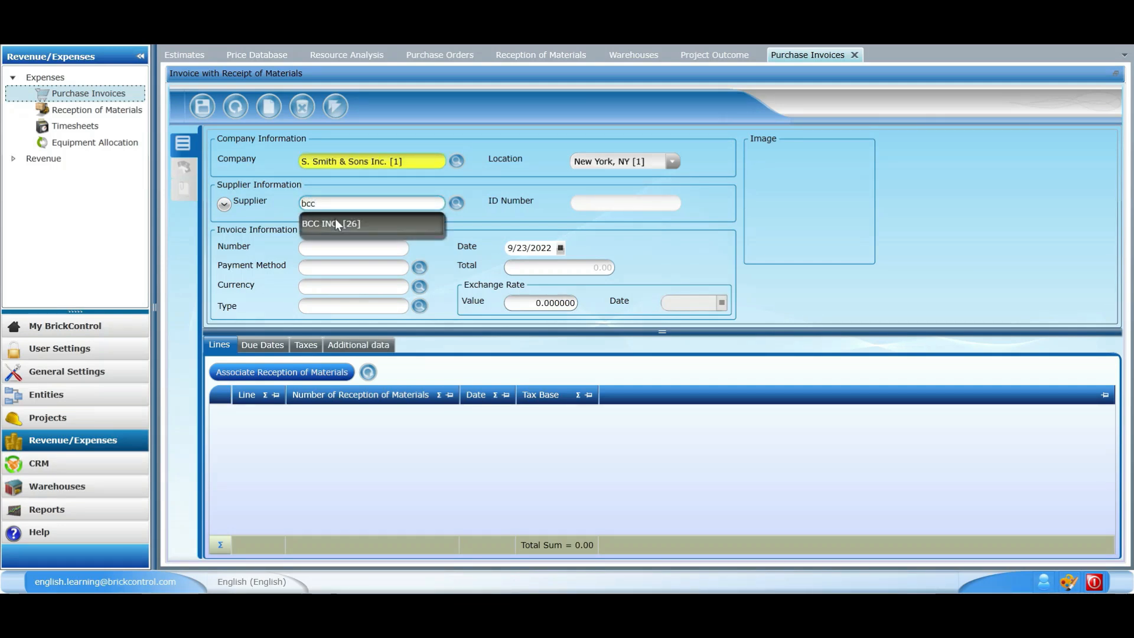
left_click(334, 218)
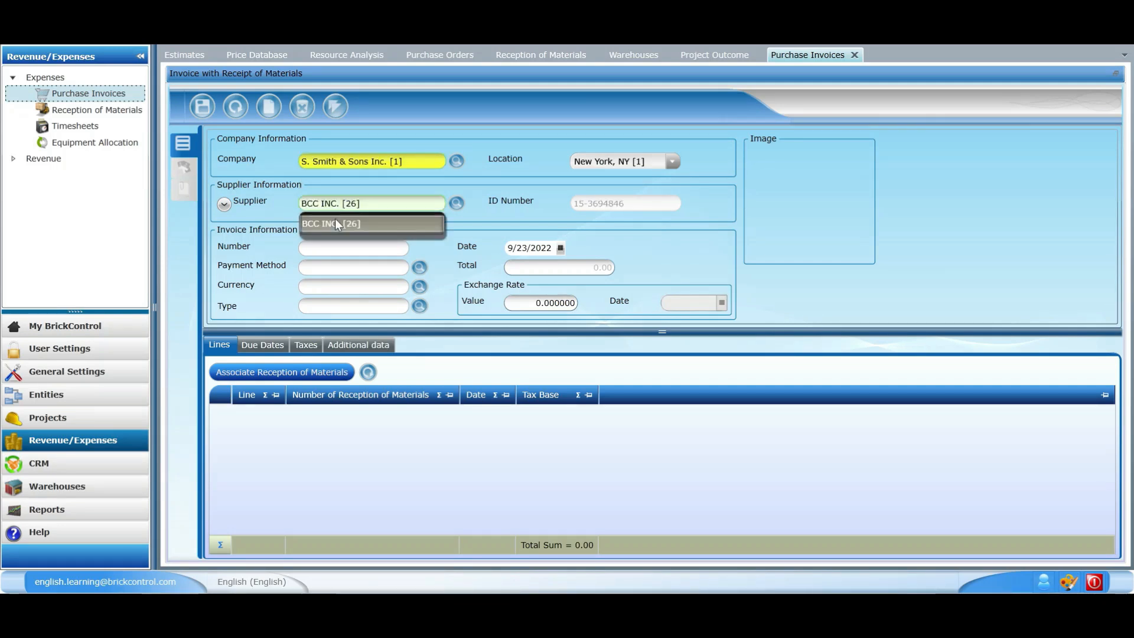
Date the invoice 9/30/2022, number it inv0015 and set its type to Materials
left_click(560, 248)
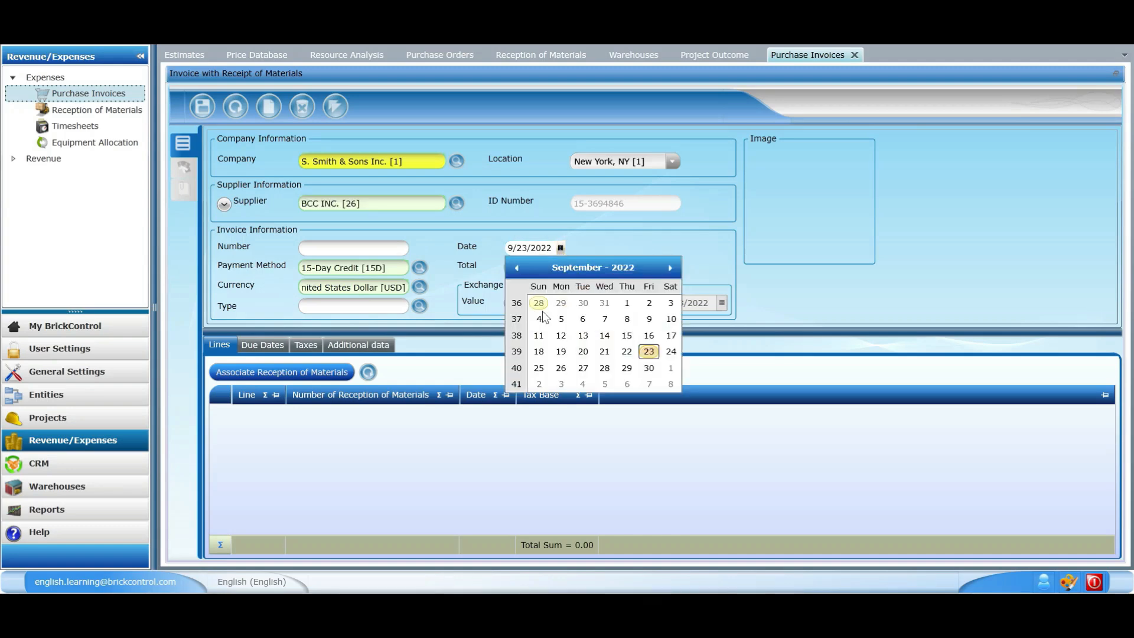
left_click(649, 367)
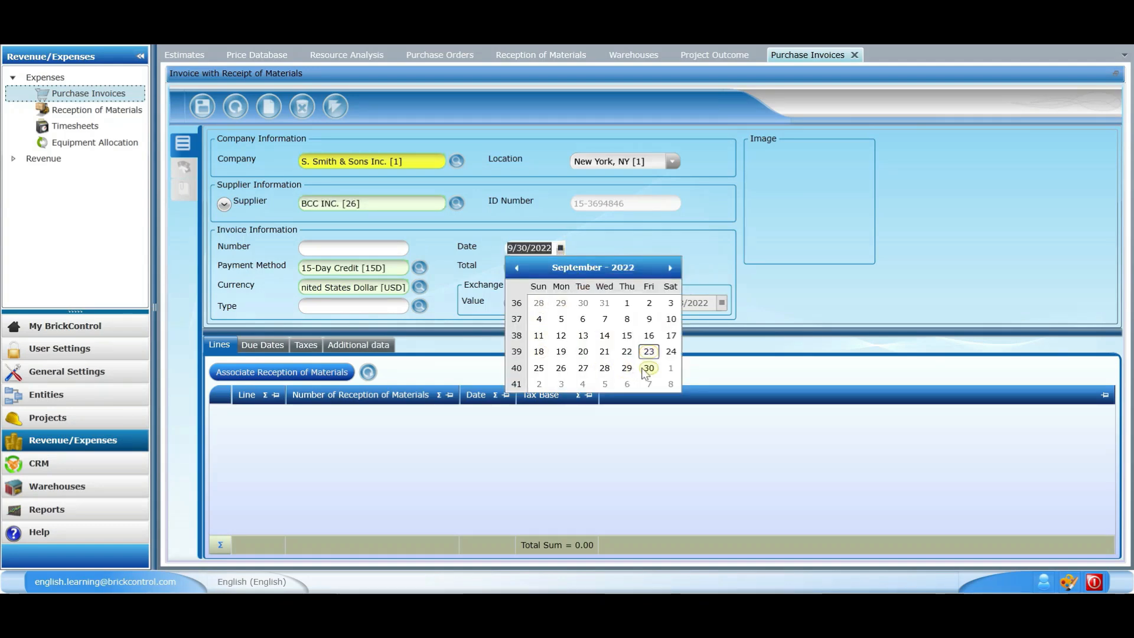
left_click(350, 243)
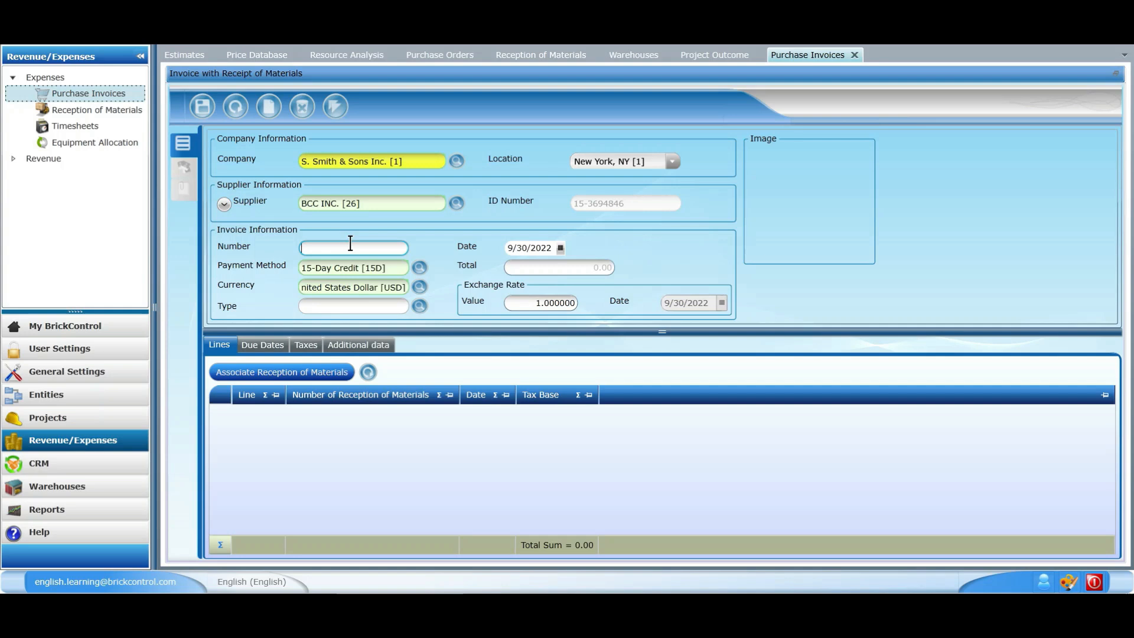
type("inv")
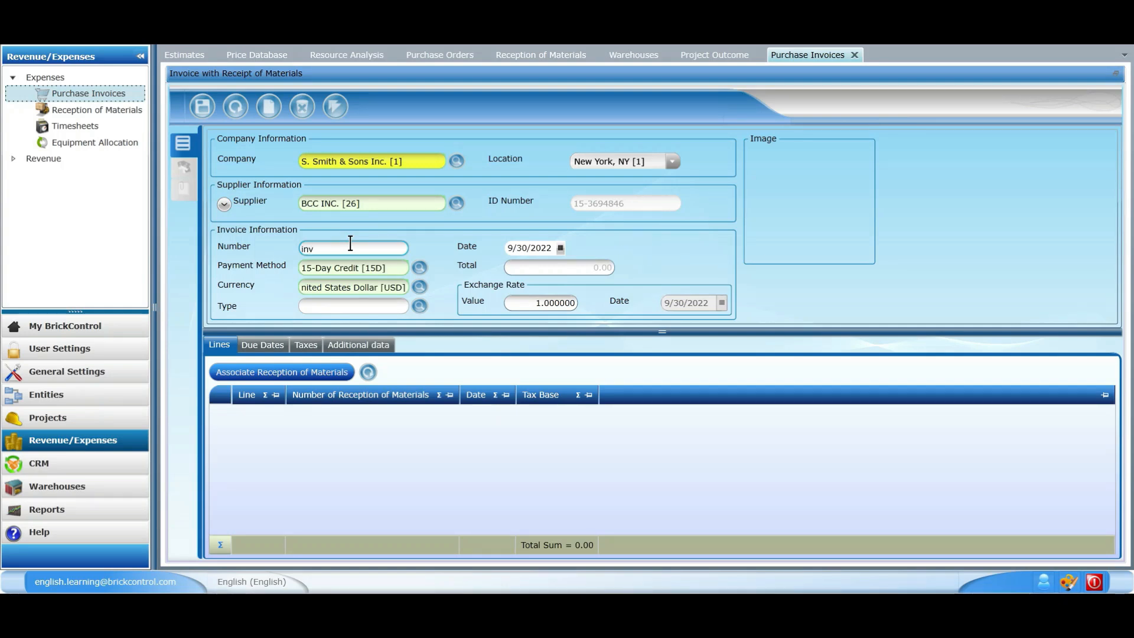
type("0015")
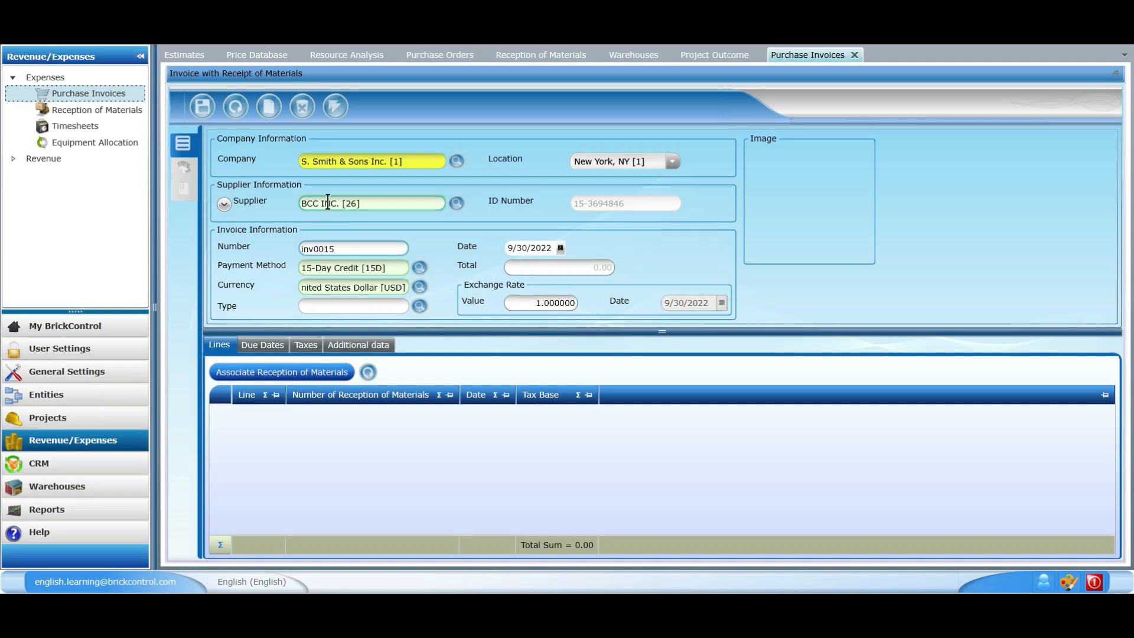
left_click(334, 248)
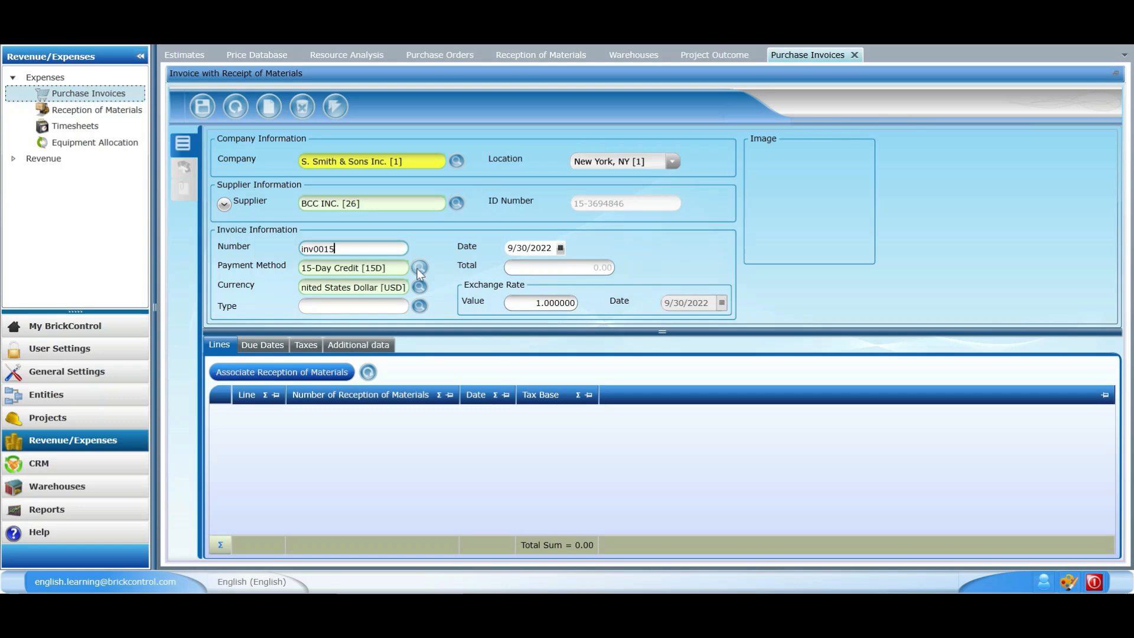
left_click(419, 305)
double_click(363, 307)
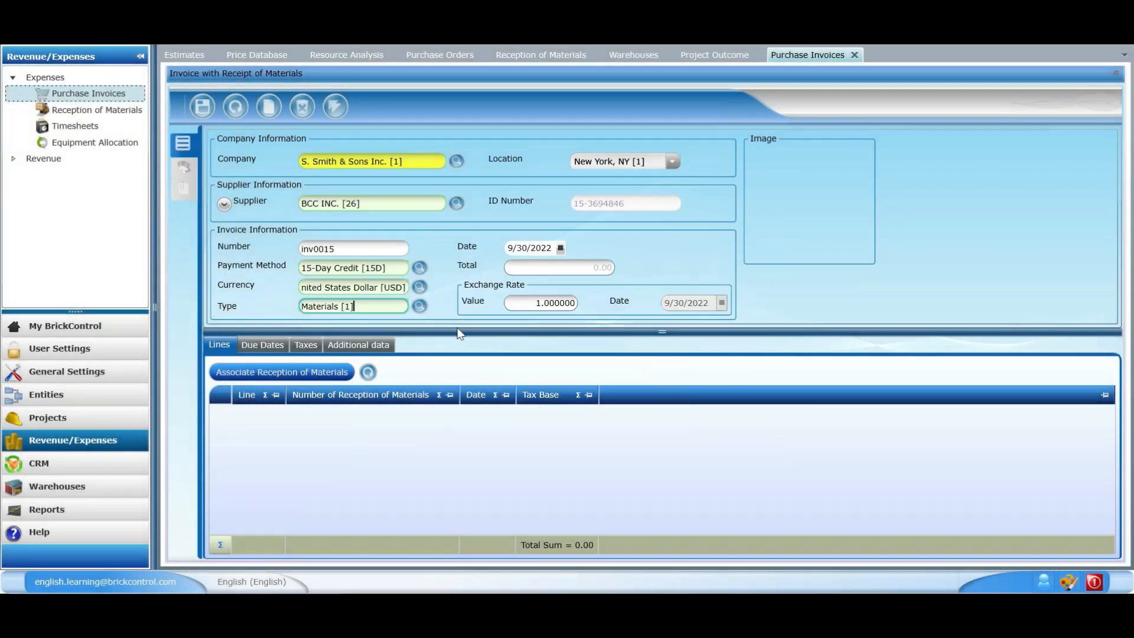
Associate the reception of materials rom0015 with the invoice
left_click(315, 374)
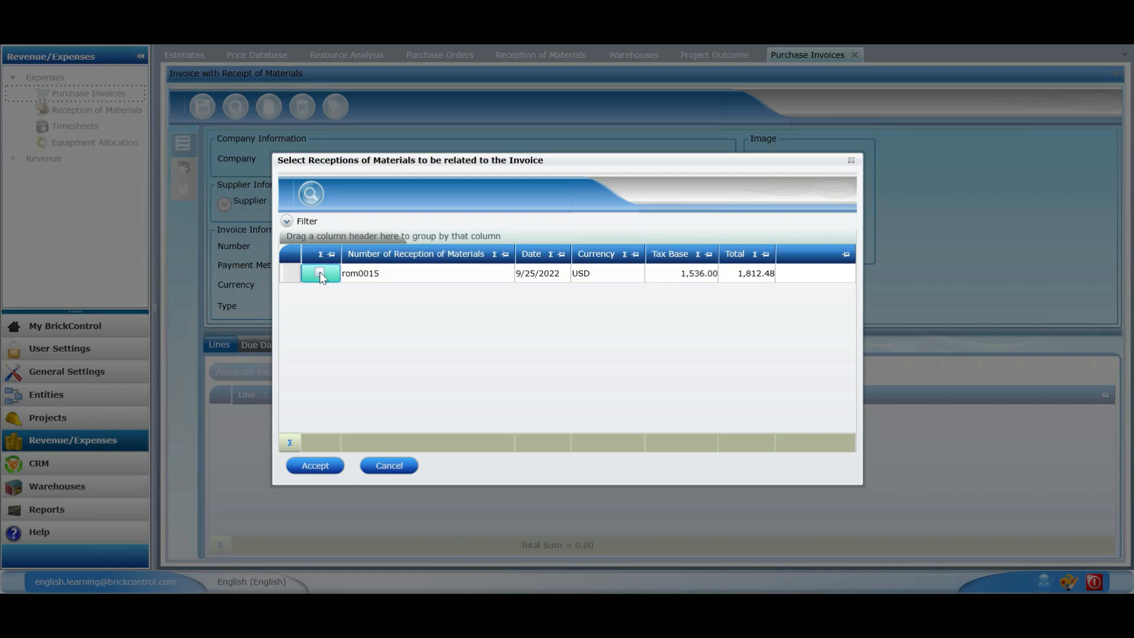
left_click(319, 272)
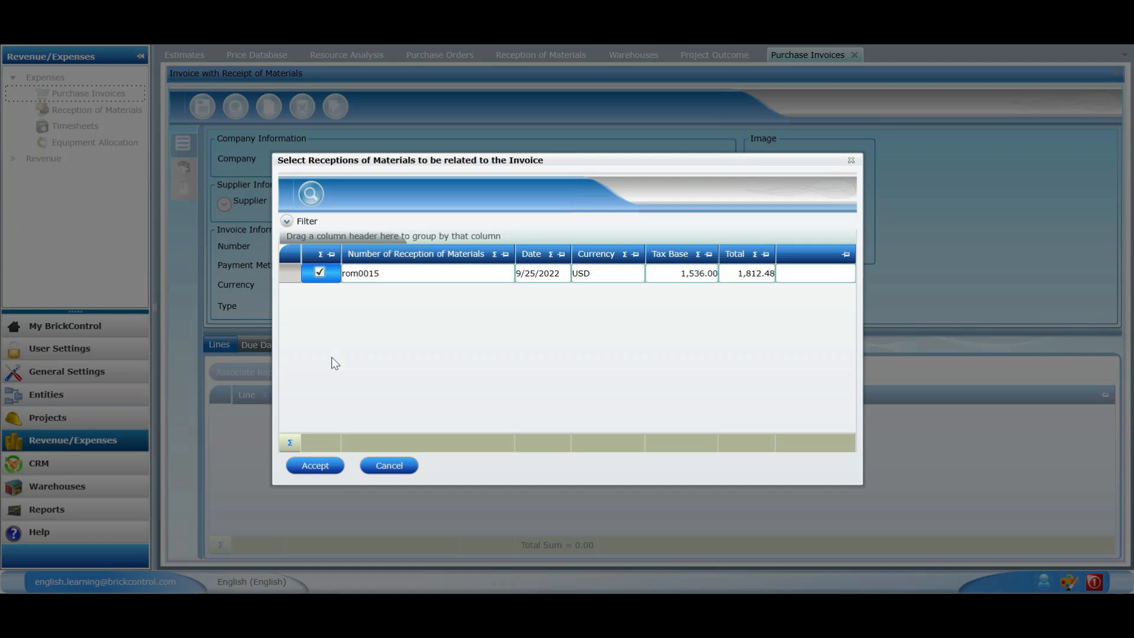
left_click(313, 472)
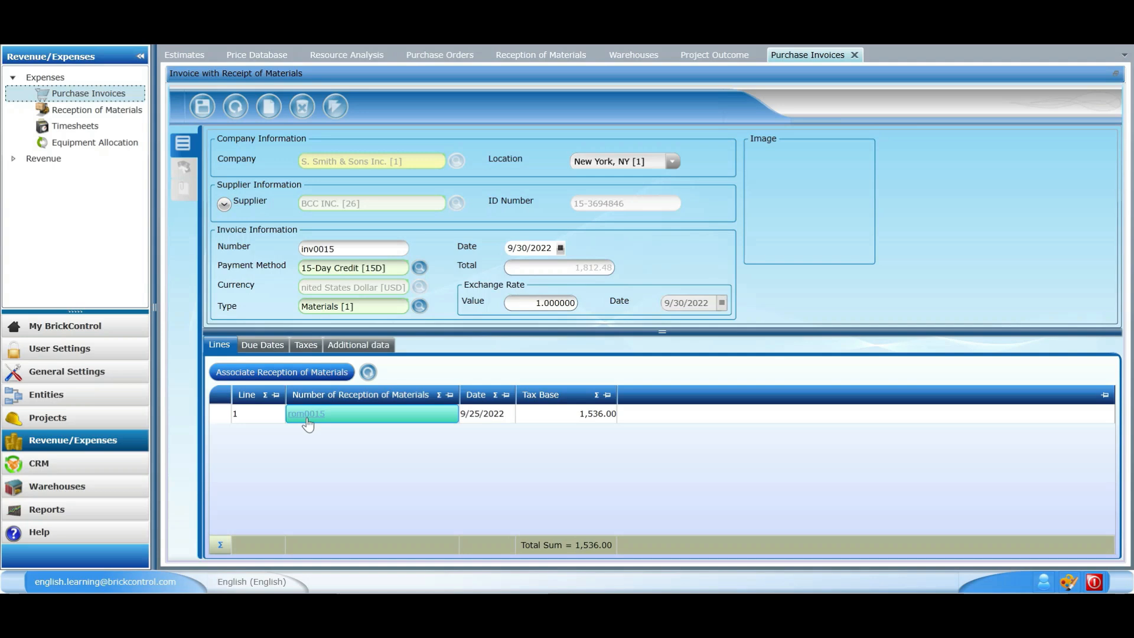
Examine the invoice's due date line, including its date, total and available payment types
left_click(264, 346)
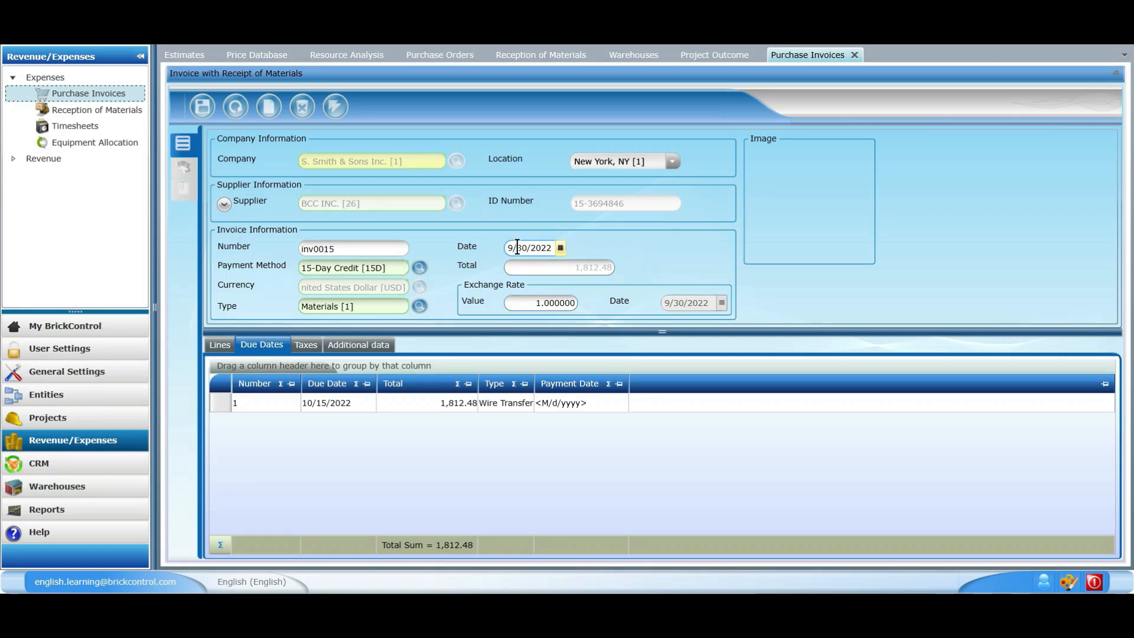
left_click(315, 407)
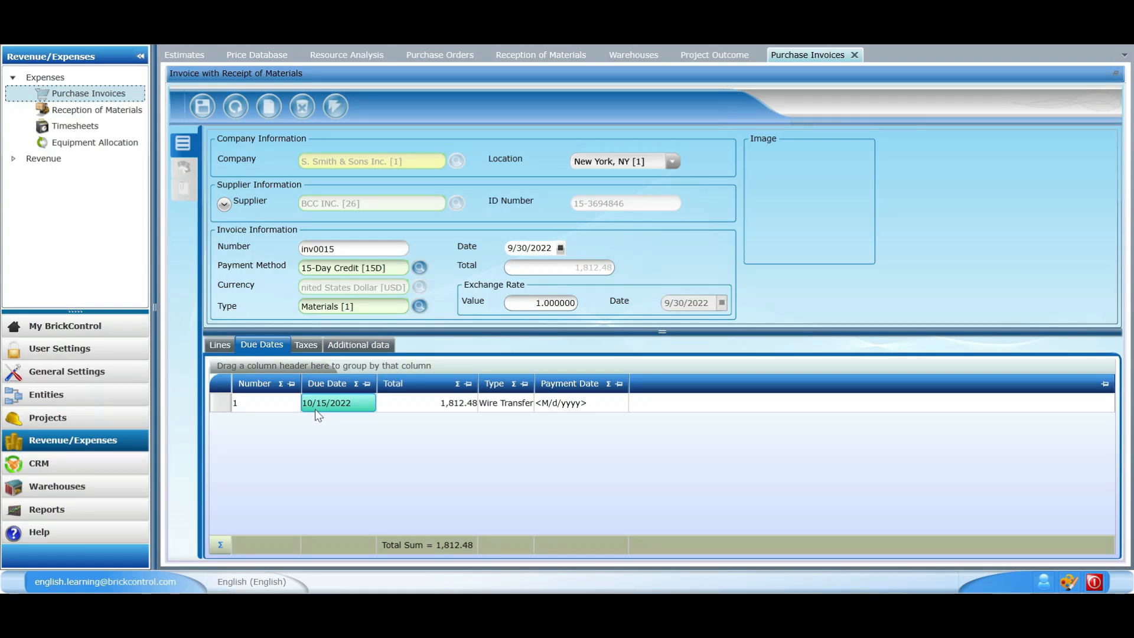
left_click(427, 409)
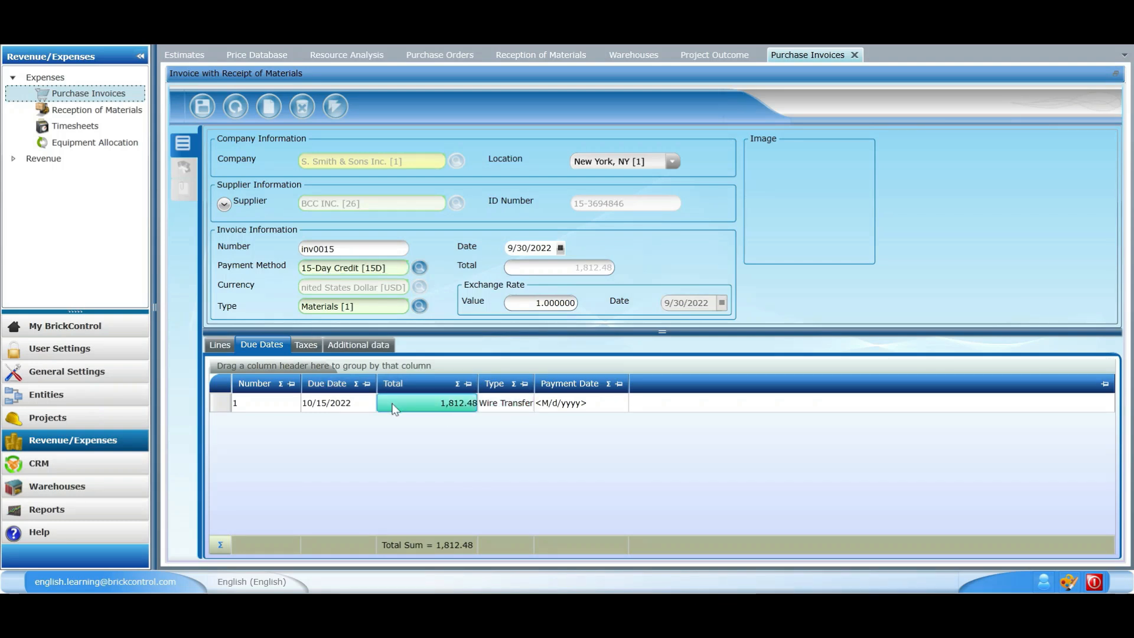
left_click(488, 407)
left_click(505, 406)
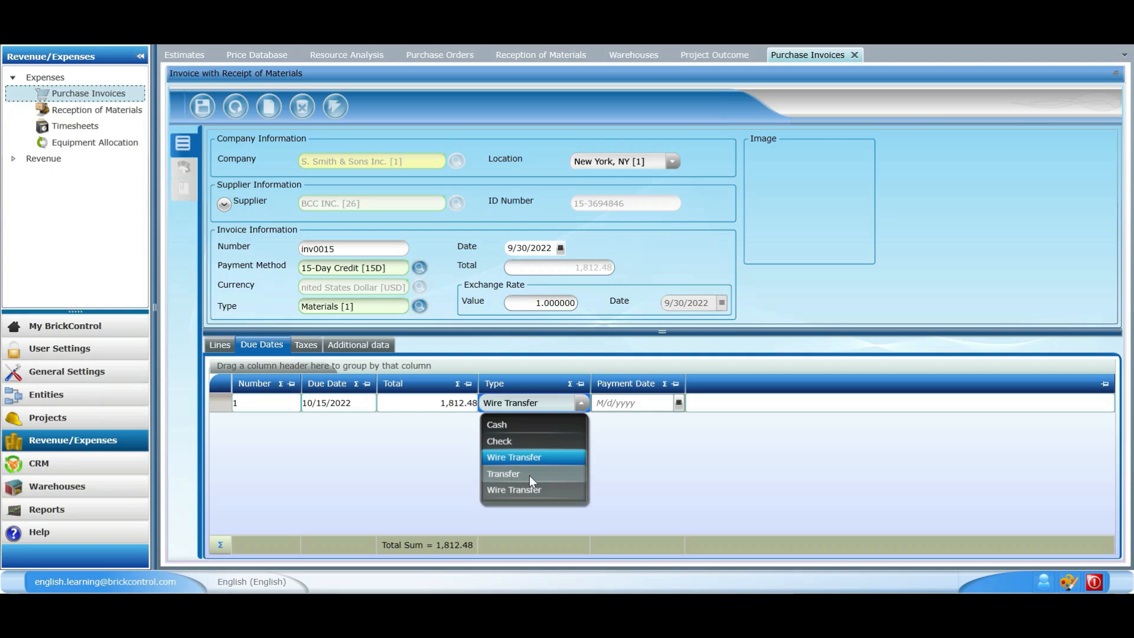
left_click(622, 452)
left_click(700, 418)
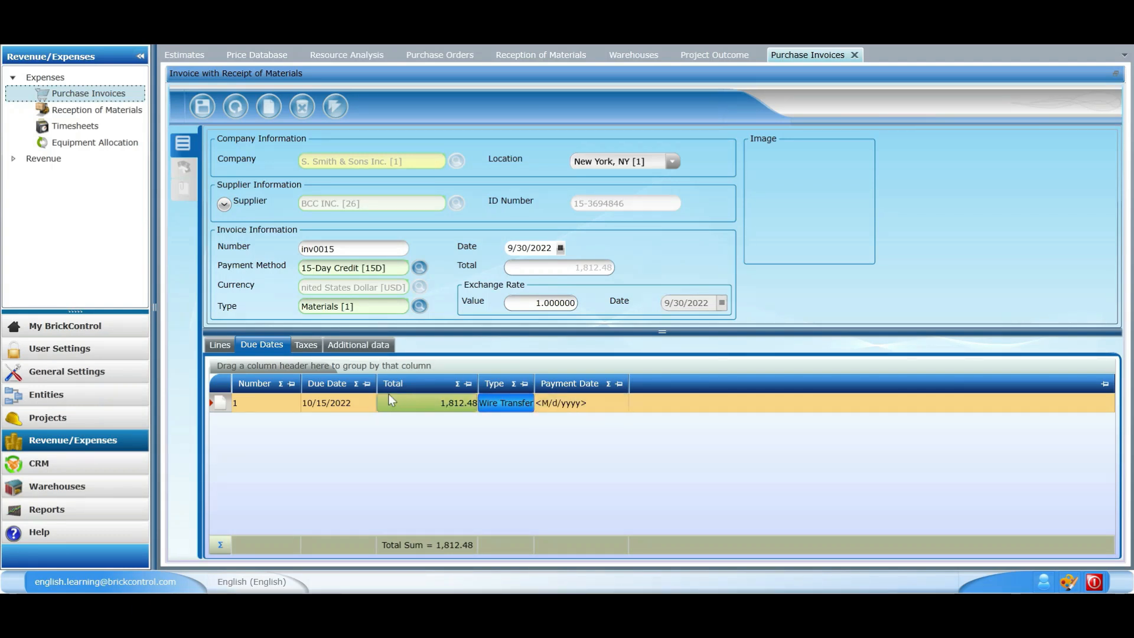
Set the payment date of the invoice's due date line to 10/2/2022 and save the invoice
left_click(598, 405)
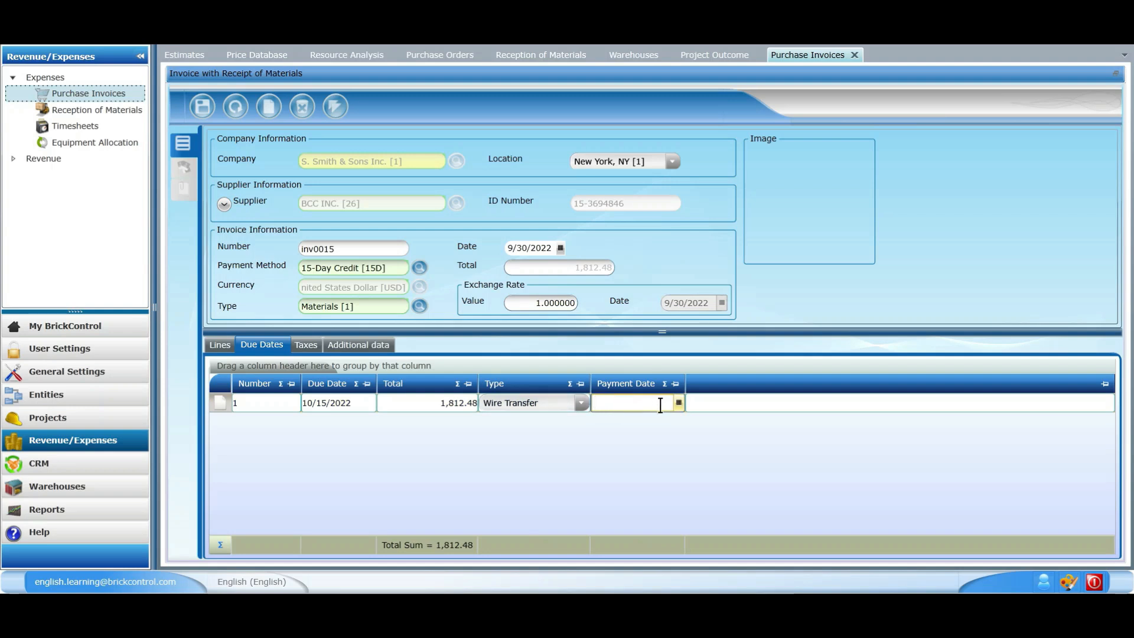
left_click(679, 404)
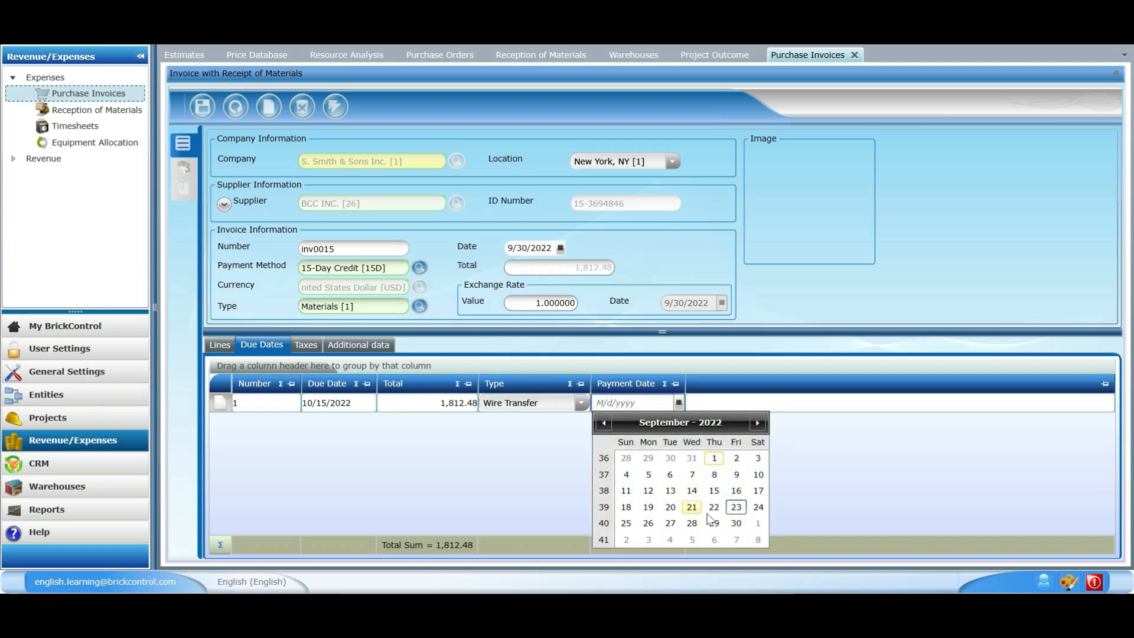
left_click(758, 423)
left_click(630, 476)
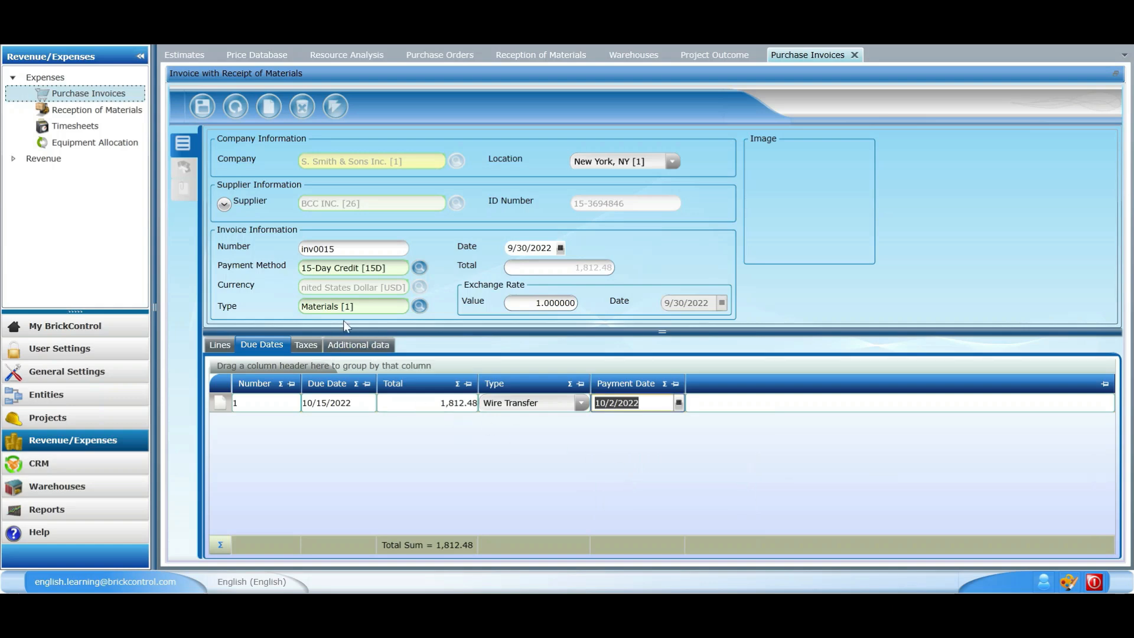
left_click(371, 453)
left_click(203, 109)
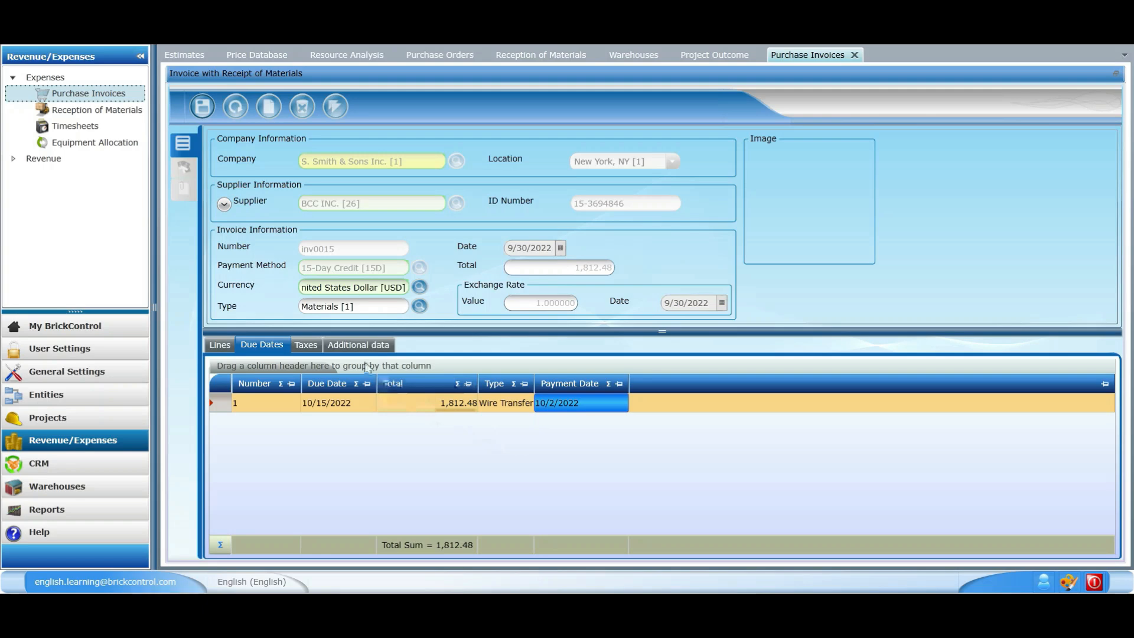
Review the invoice's taxes and additional data, then save it again and return to the list of invoices
left_click(305, 345)
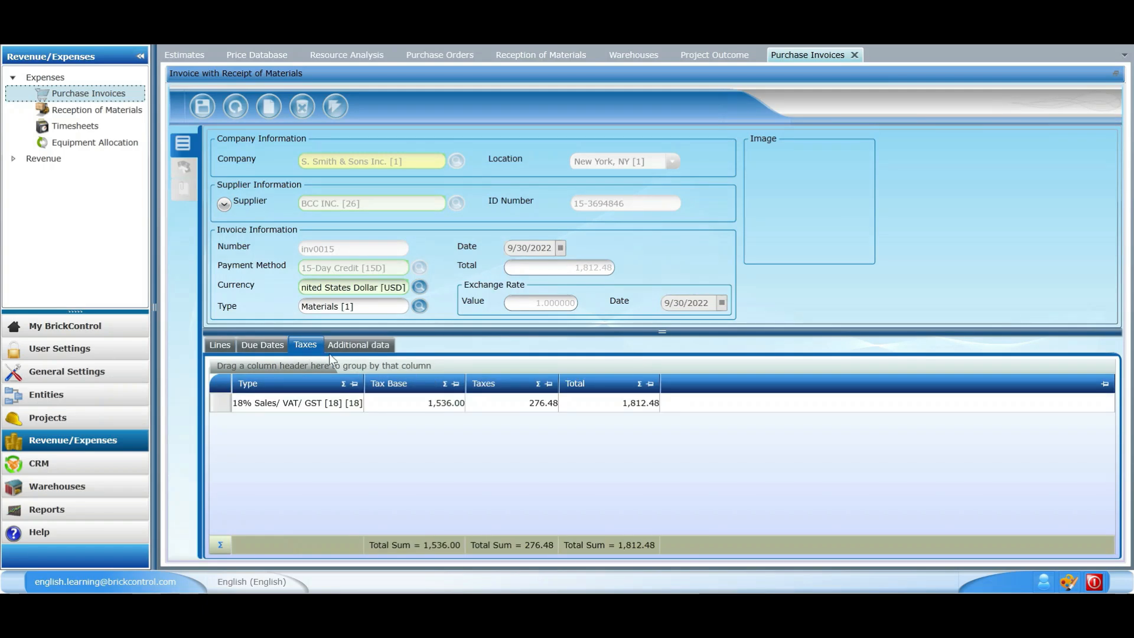
left_click(381, 349)
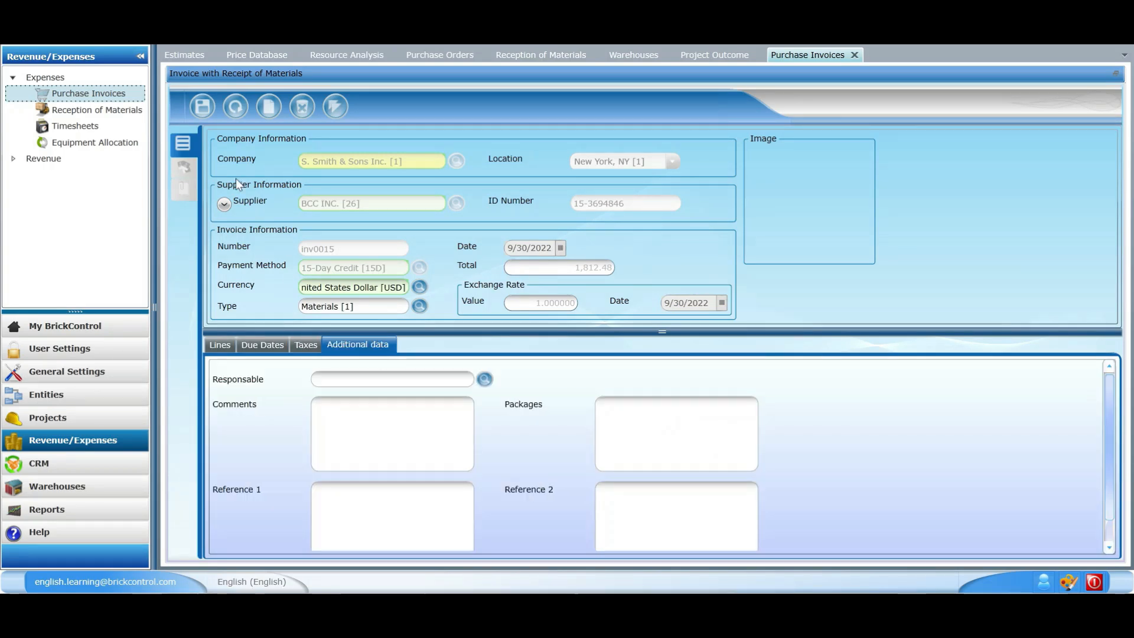
left_click(203, 106)
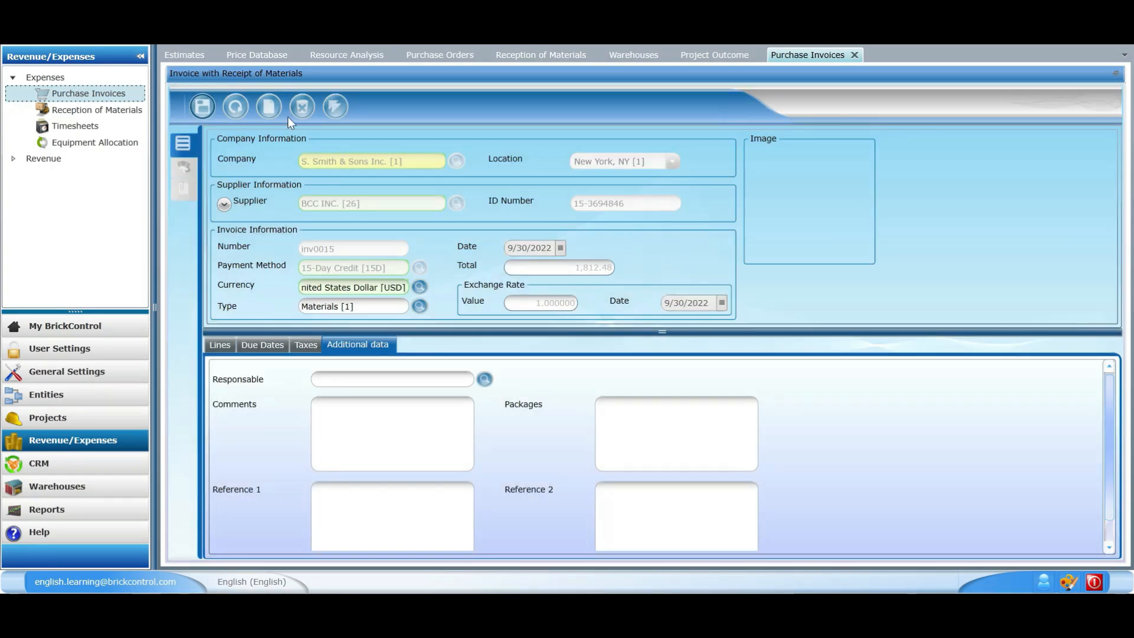
left_click(335, 105)
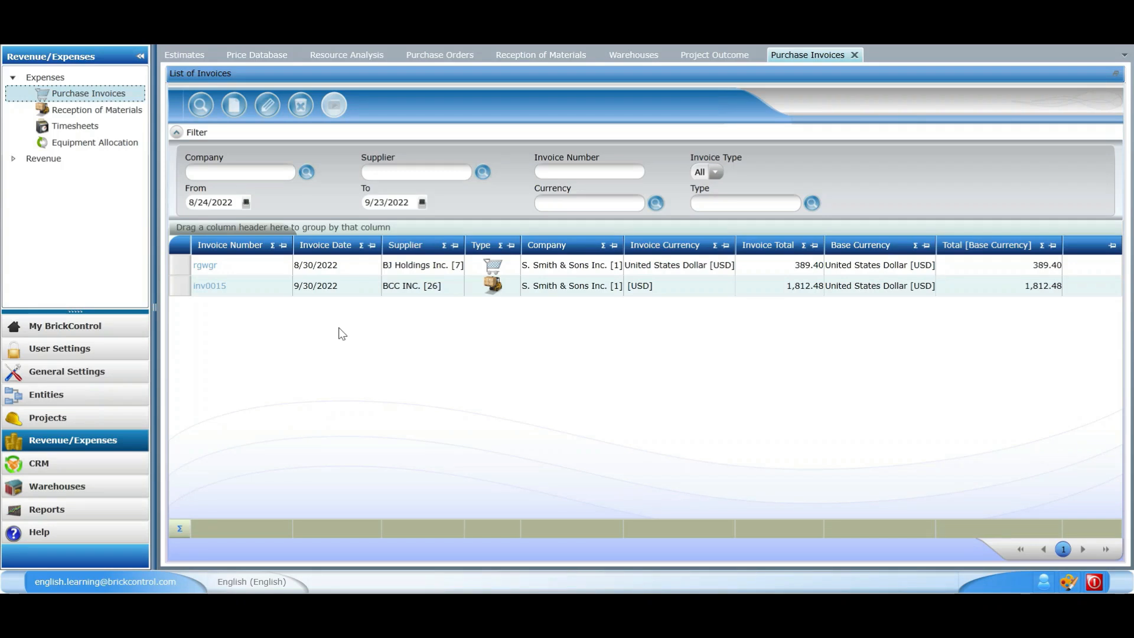
Open Timesheets and add an entry dated 9/25/2022 for the first employee in the employee search, the electrician
left_click(108, 132)
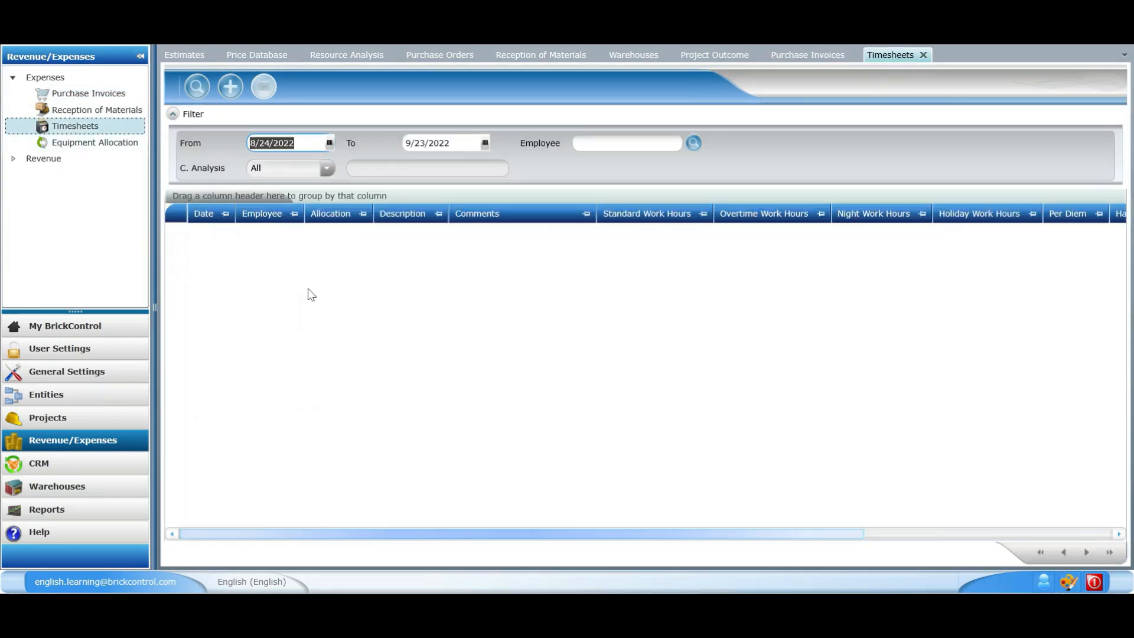
left_click(236, 91)
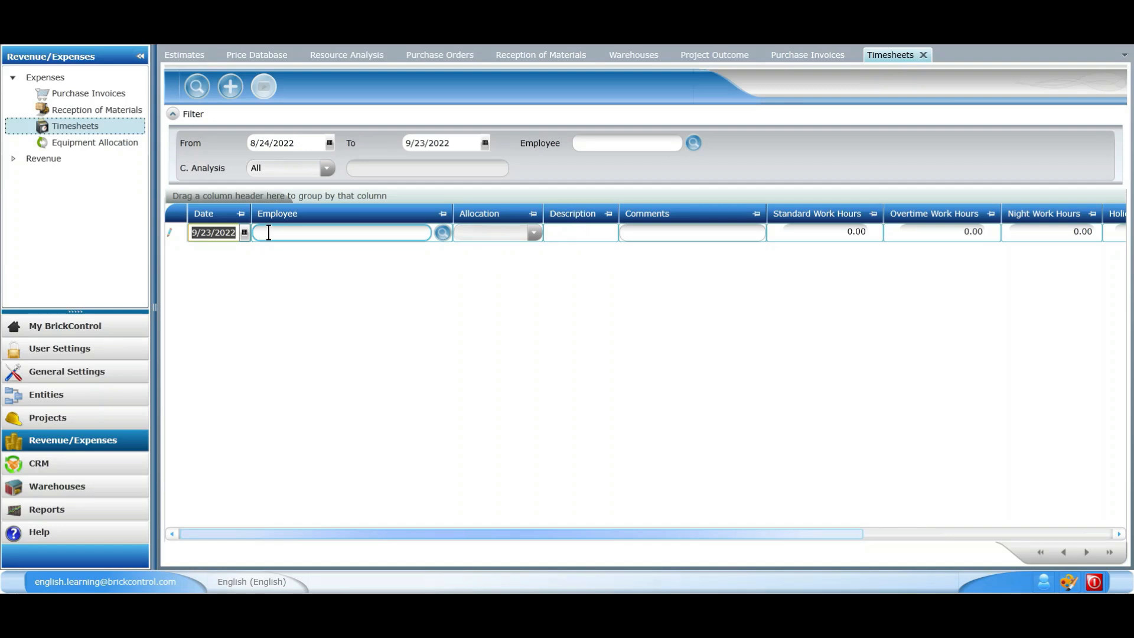
left_click(247, 234)
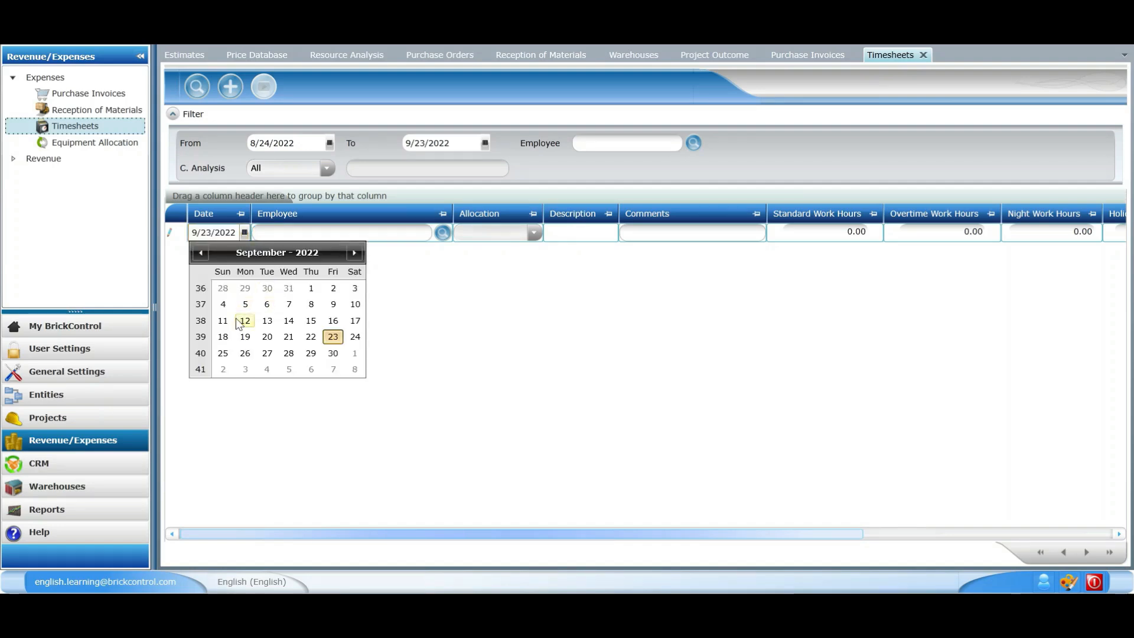
left_click(223, 352)
left_click(284, 232)
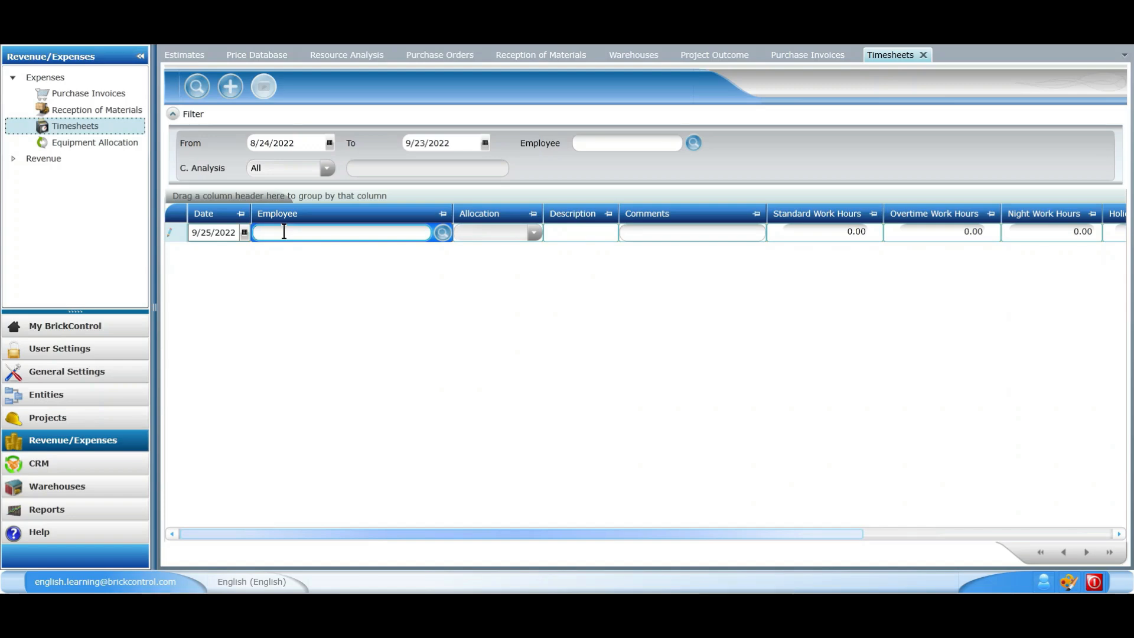
left_click(443, 233)
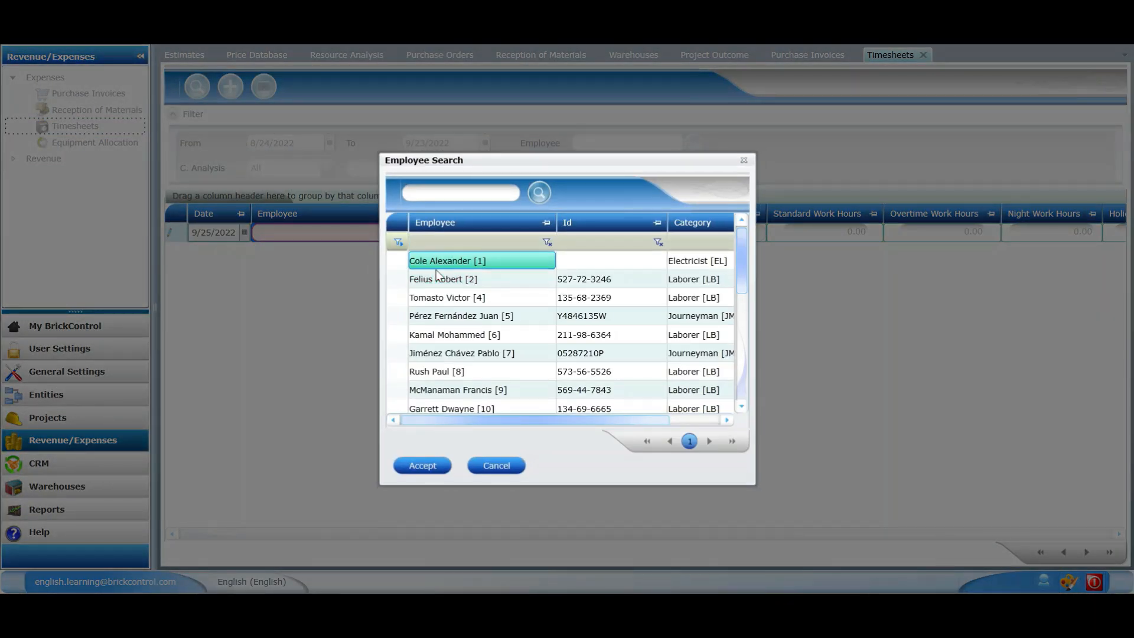
left_click(444, 269)
double_click(444, 263)
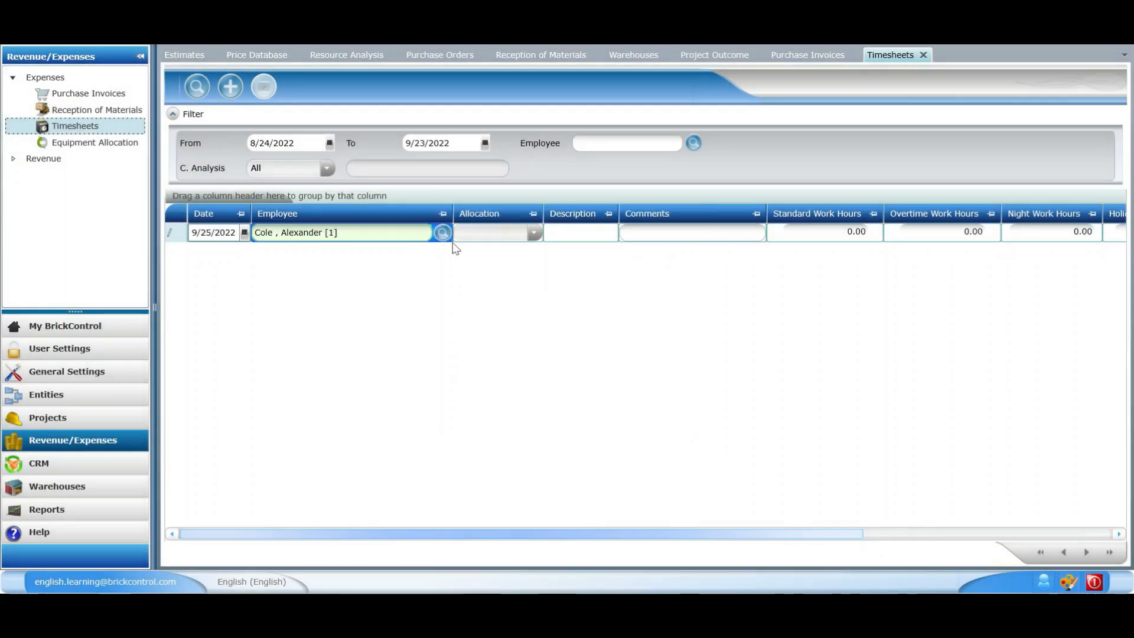
Allocate the timesheet entry to the Demo Brickcontrol project with the resource Official Worker 1 [125a]
left_click(504, 238)
left_click(495, 254)
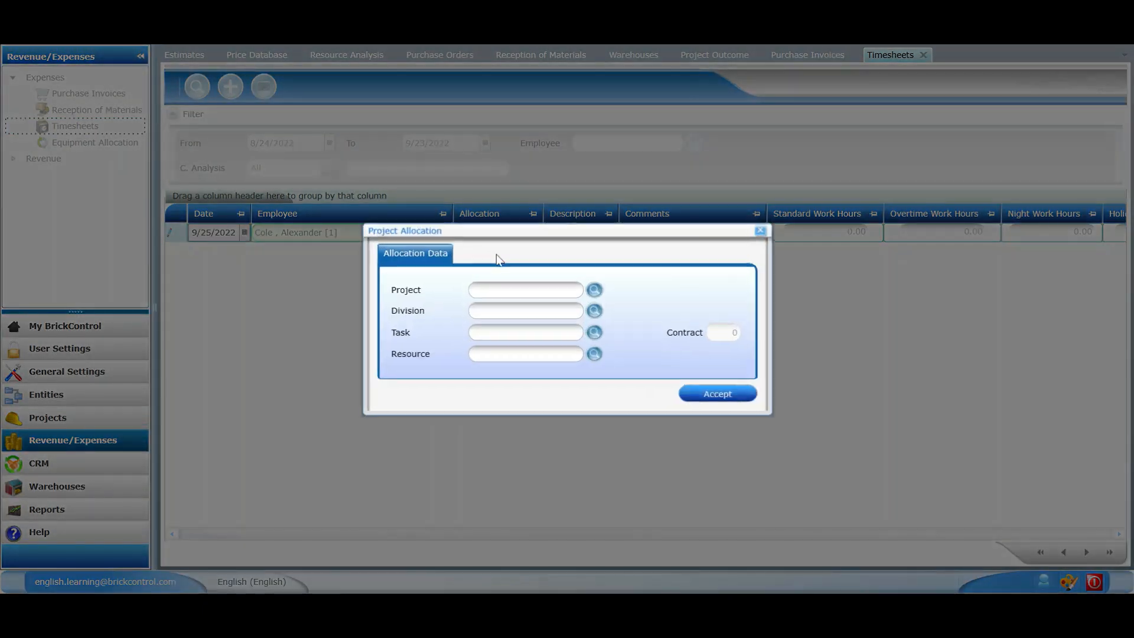
type("dem")
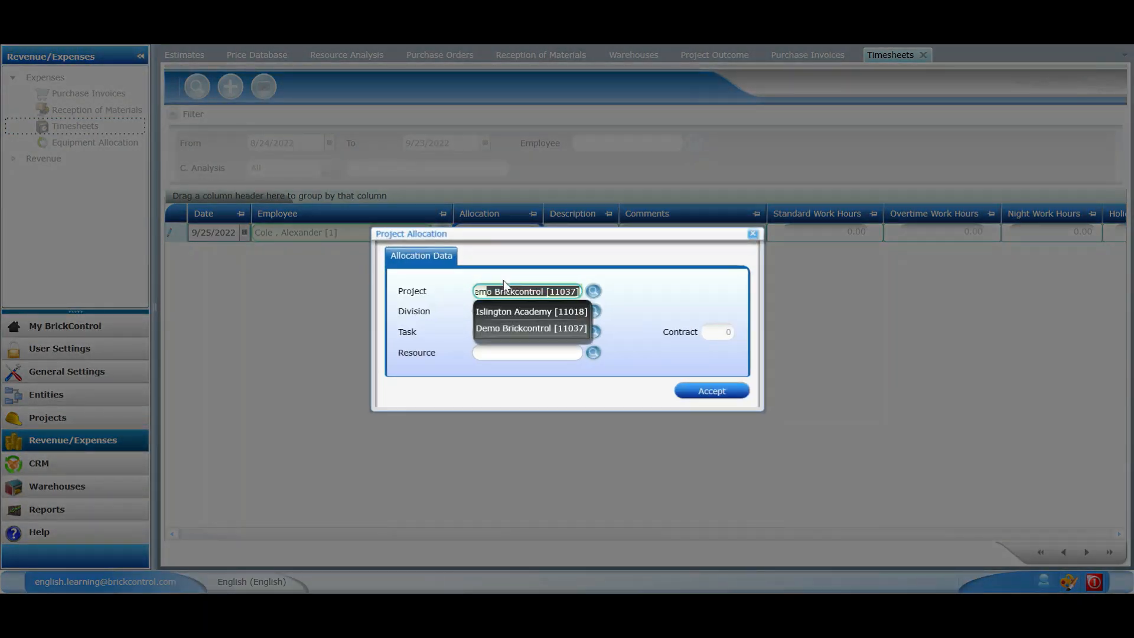
left_click(505, 326)
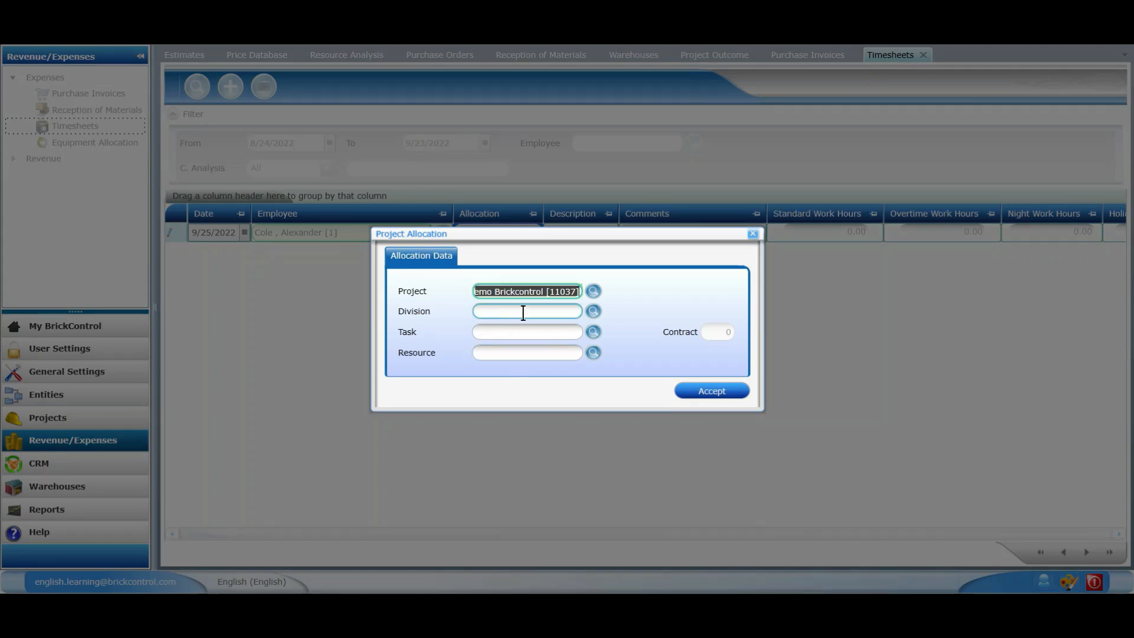
left_click(523, 312)
left_click(510, 330)
left_click(506, 353)
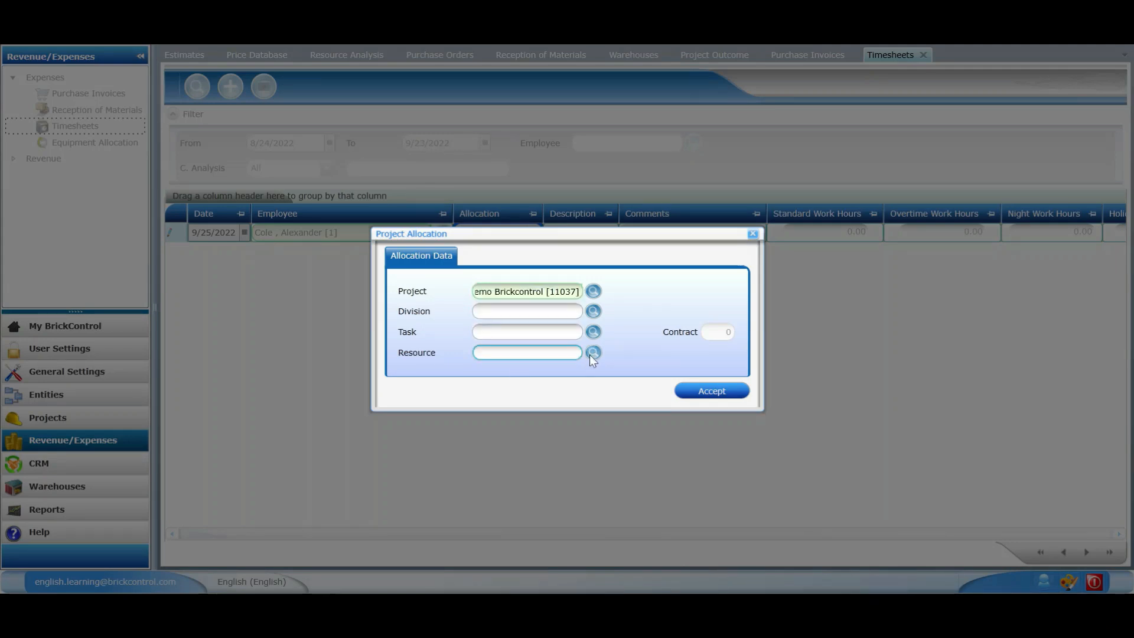
left_click(591, 354)
left_click(477, 400)
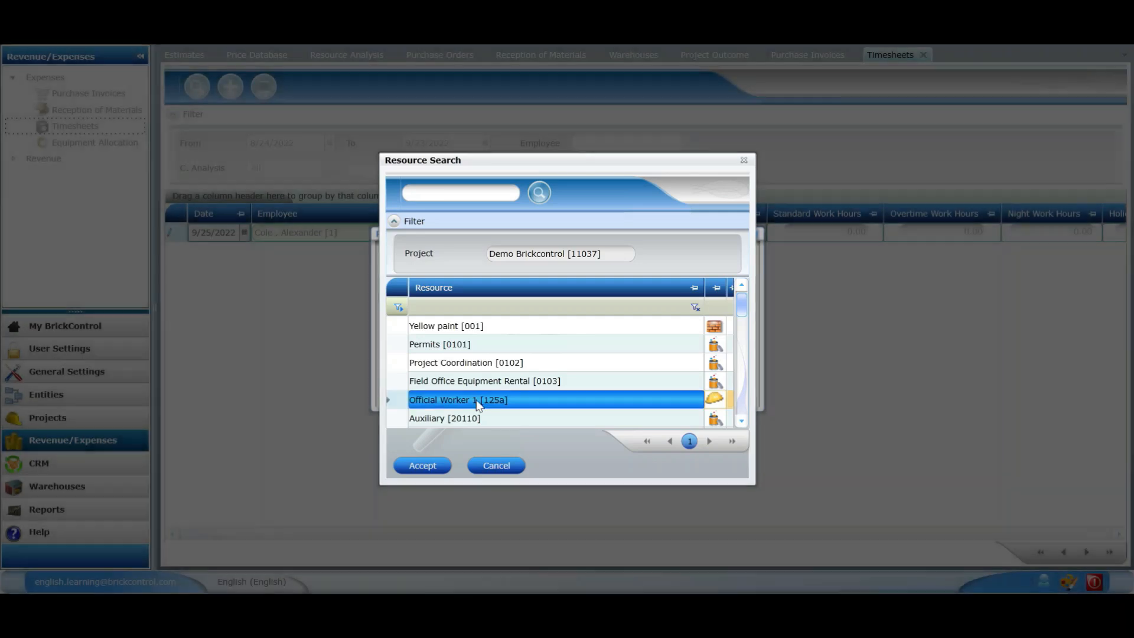
double_click(476, 399)
left_click(692, 395)
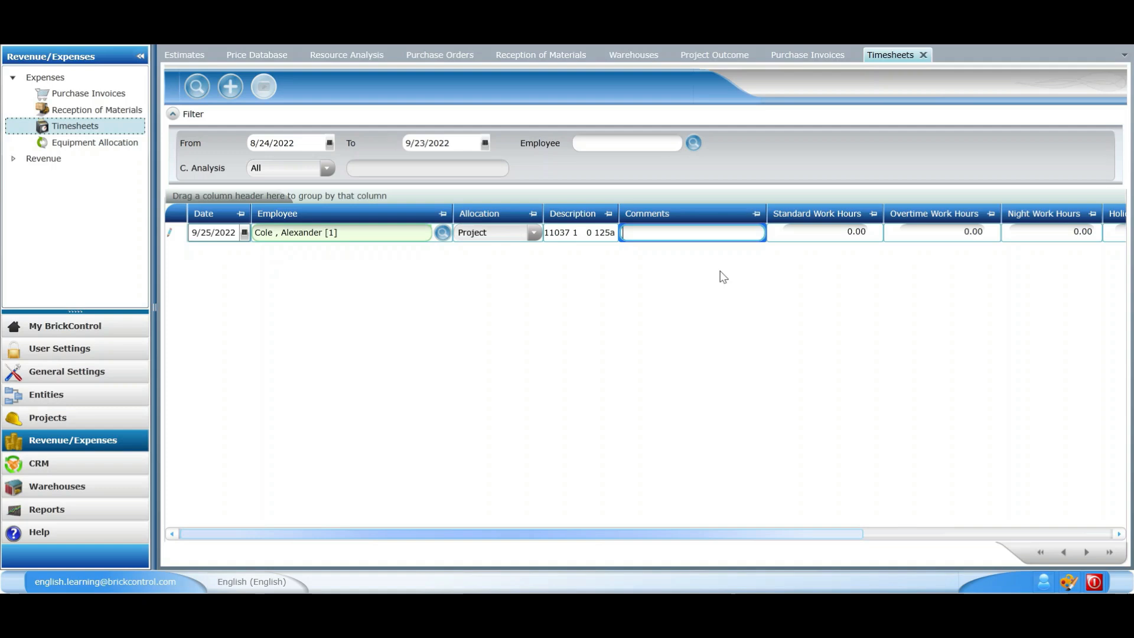
Set the entry's standard work hours to 2 and review its overtime, night, holiday, per diem and expense columns
key("Tab")
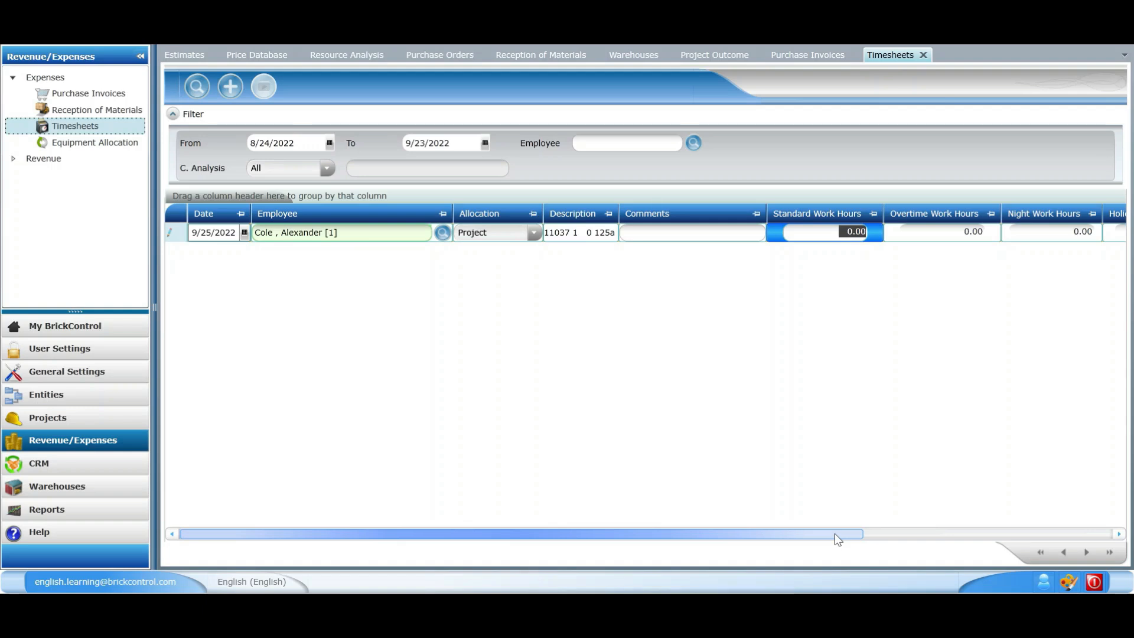
type("2.")
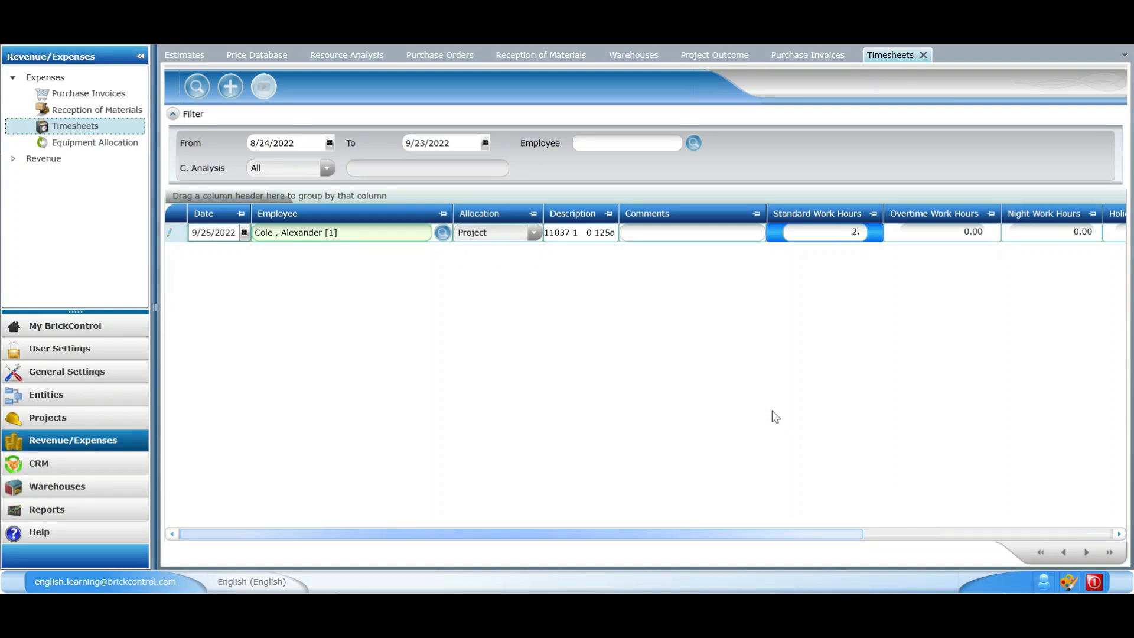
key("BackSpace")
left_click_drag(733, 534, 1013, 531)
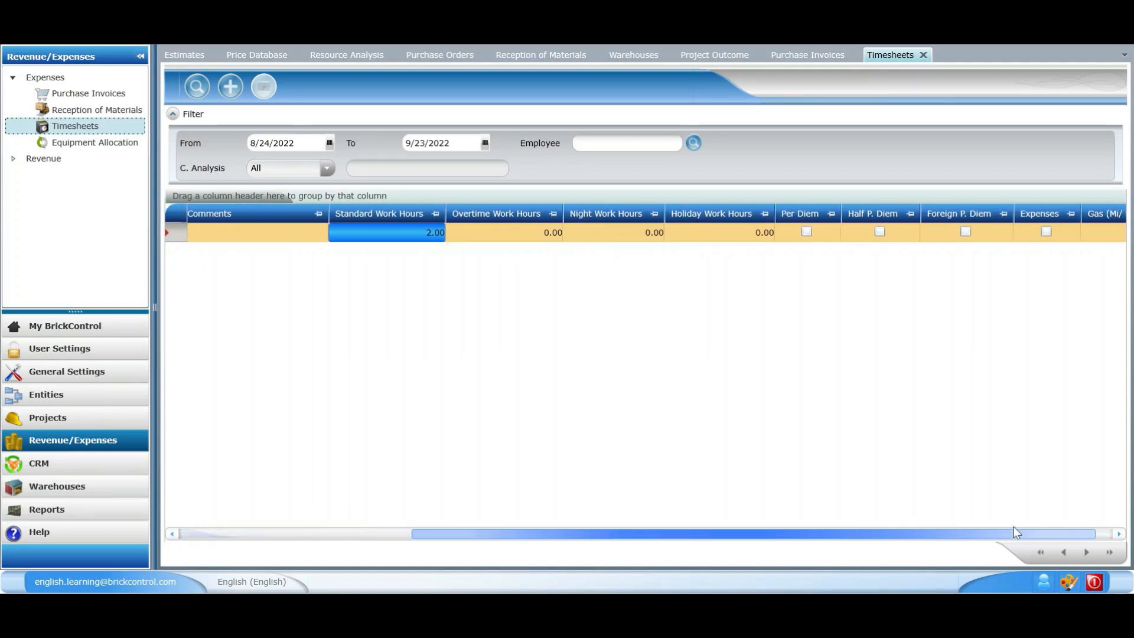
left_click(551, 232)
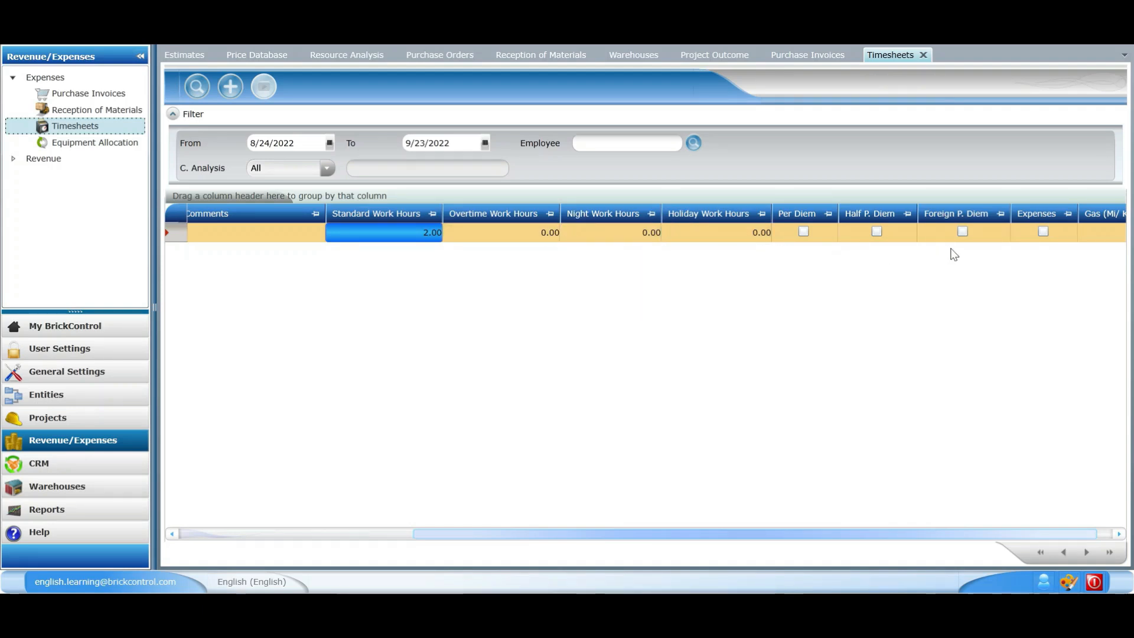
left_click_drag(925, 533, 992, 525)
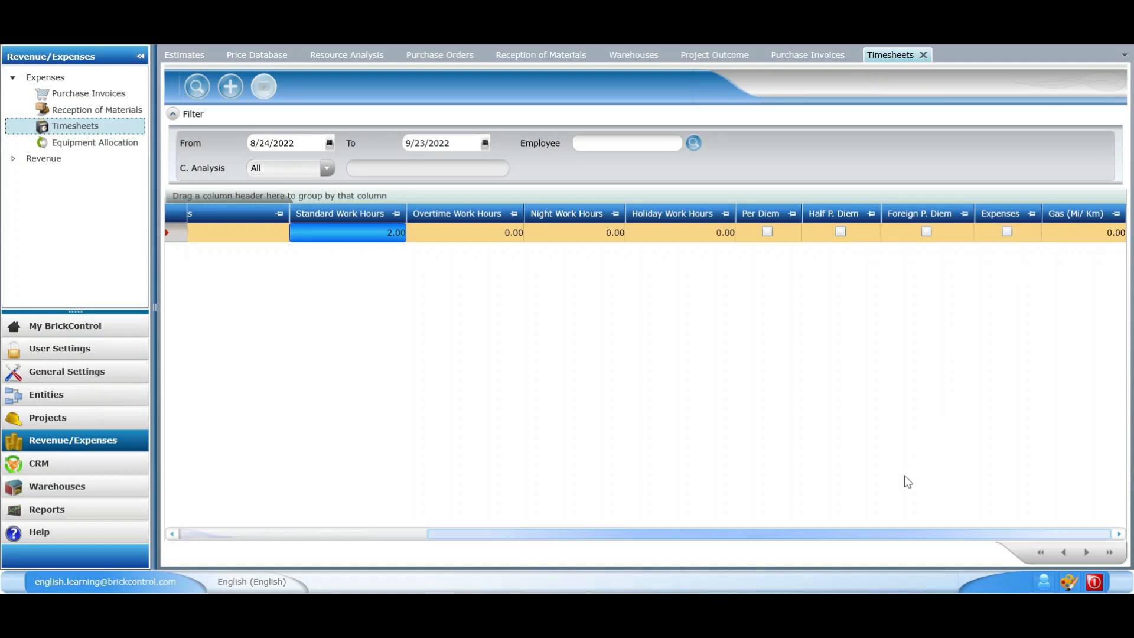
left_click_drag(885, 532, 545, 548)
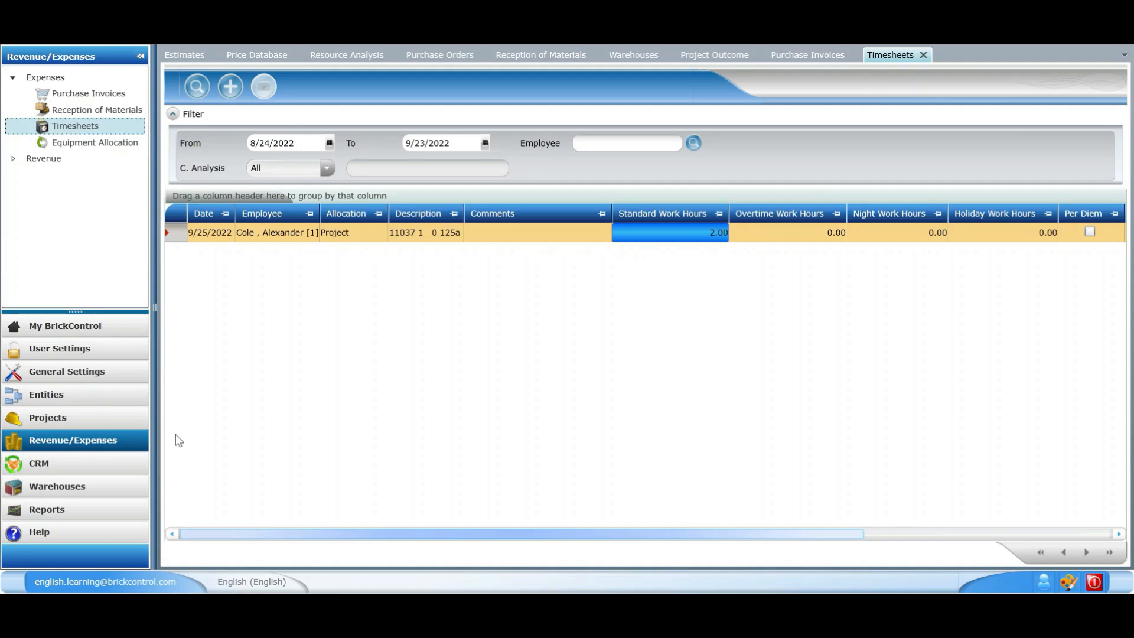
Open Project Progress for the Demo Brickcontrol project with the date 9/28/2022
left_click(81, 424)
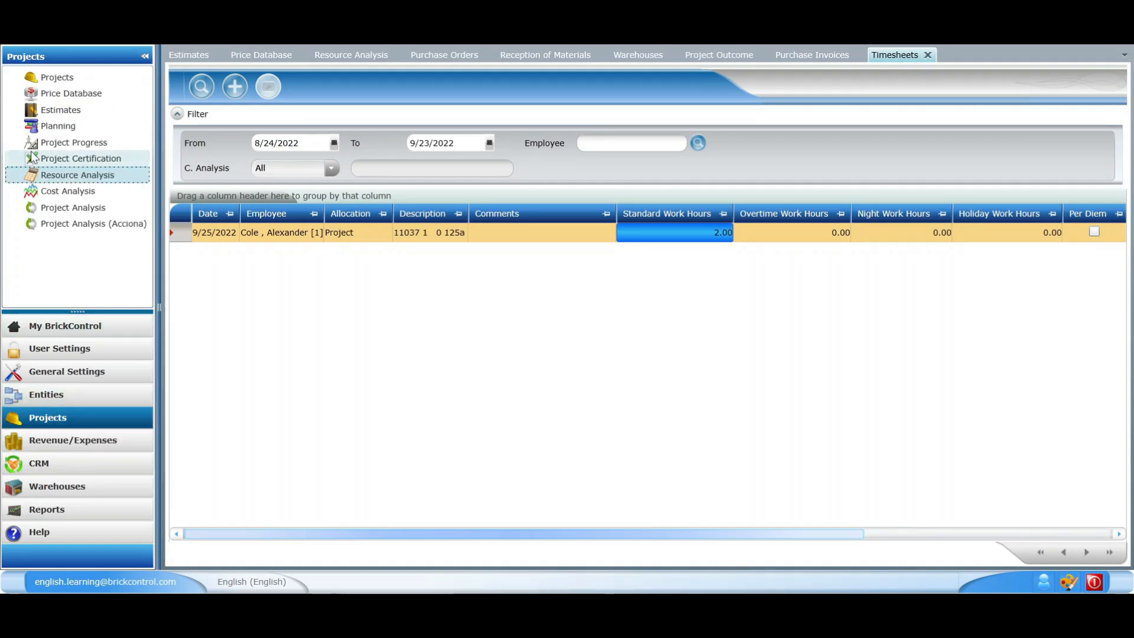
left_click(72, 144)
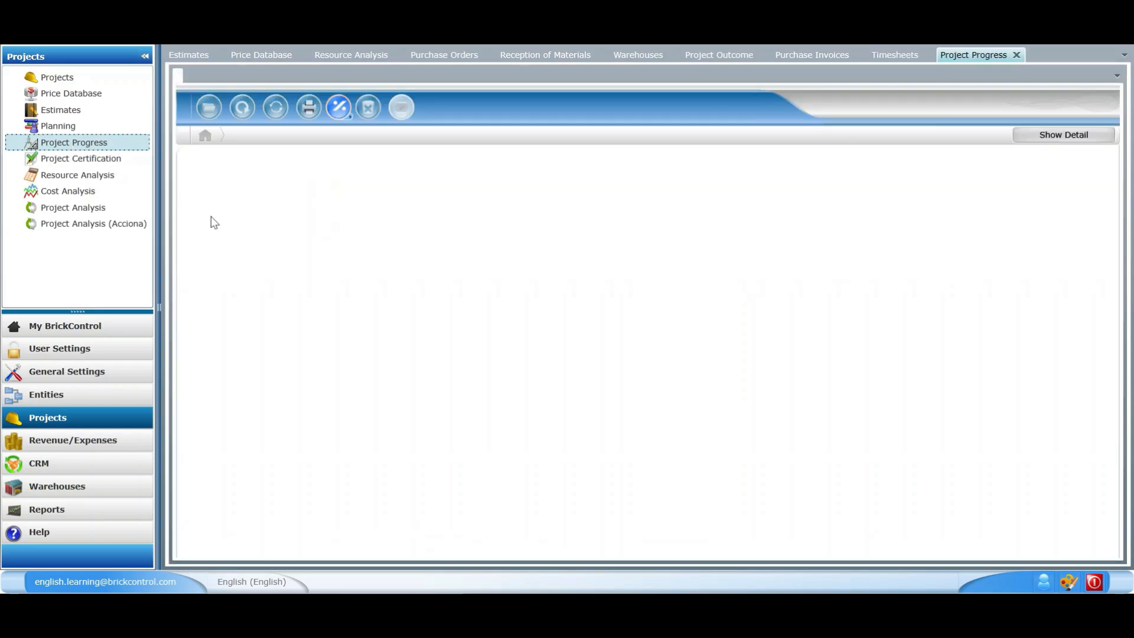
left_click(208, 108)
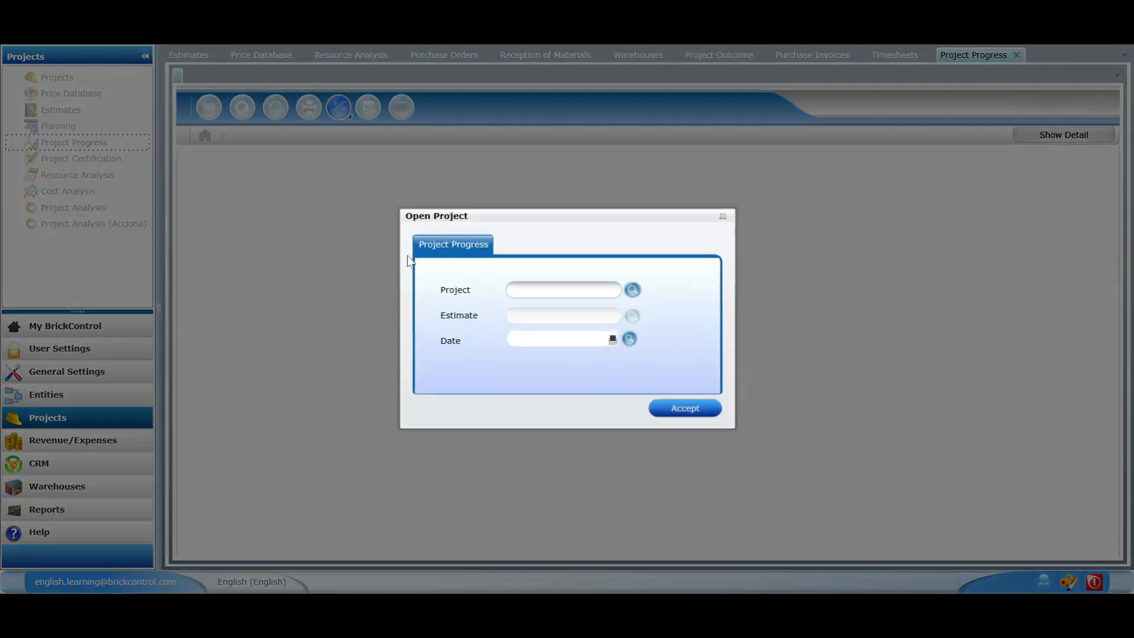
type("mo")
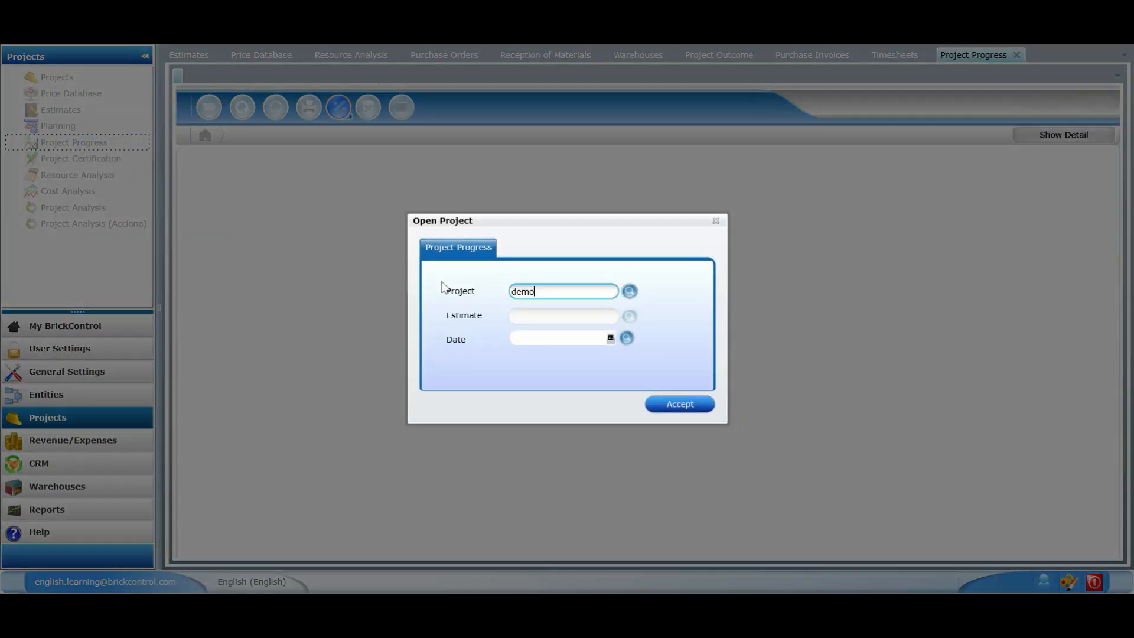
left_click(541, 311)
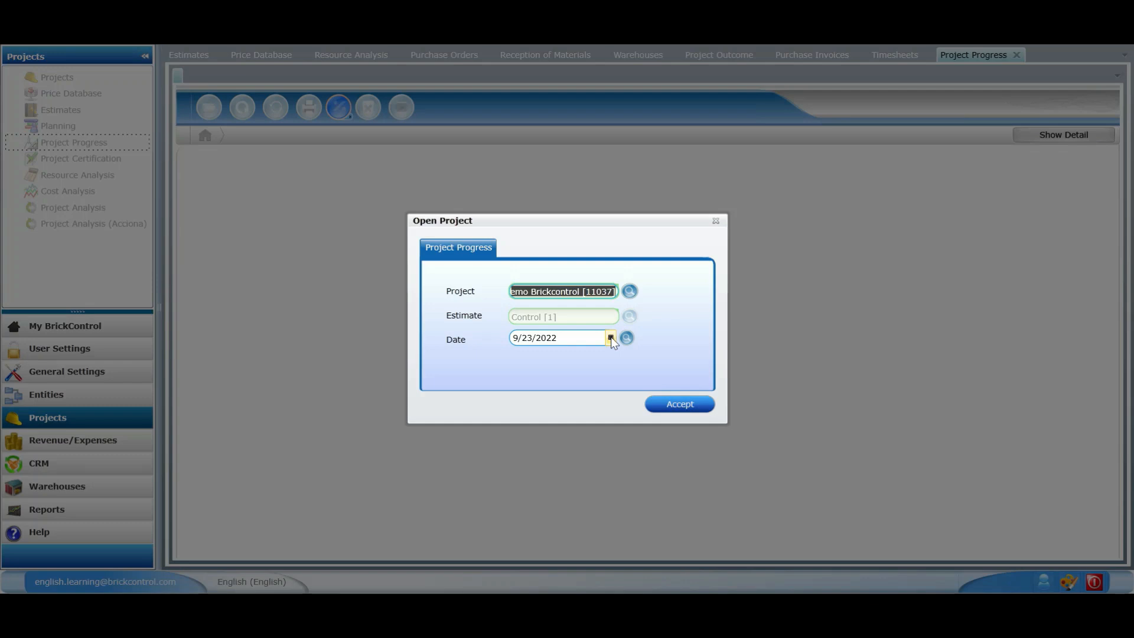
left_click(610, 338)
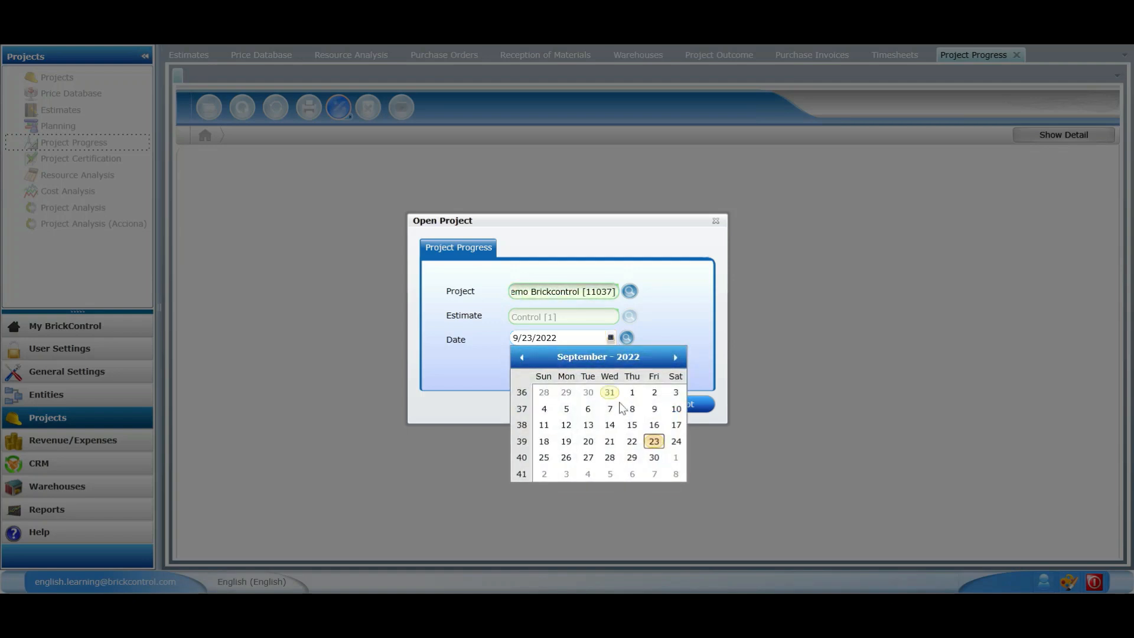
left_click(610, 458)
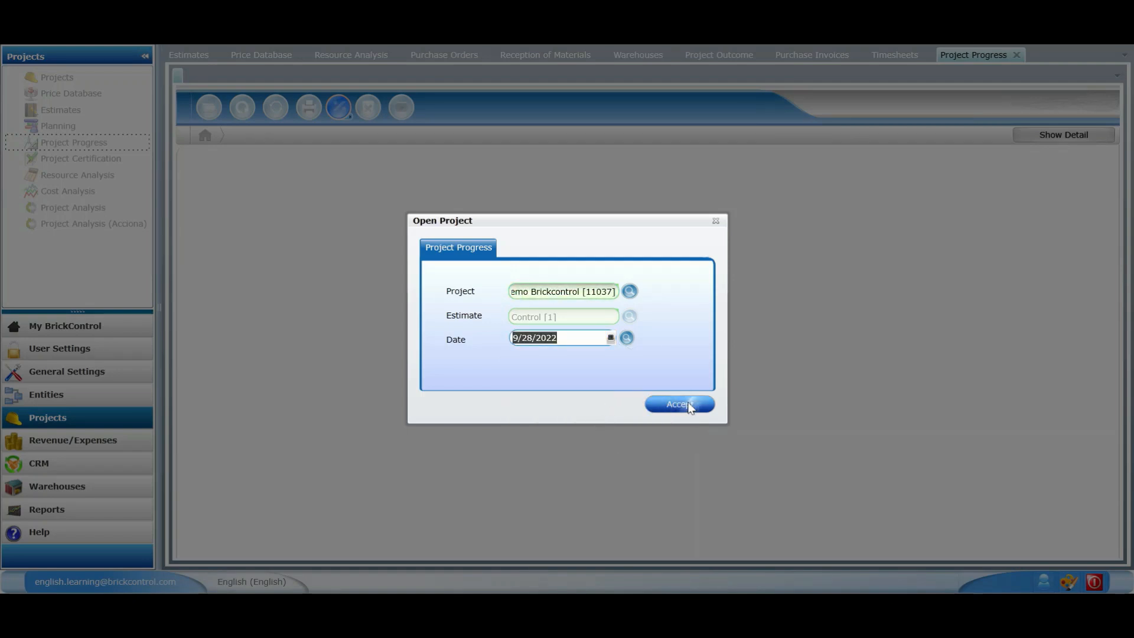
left_click(679, 405)
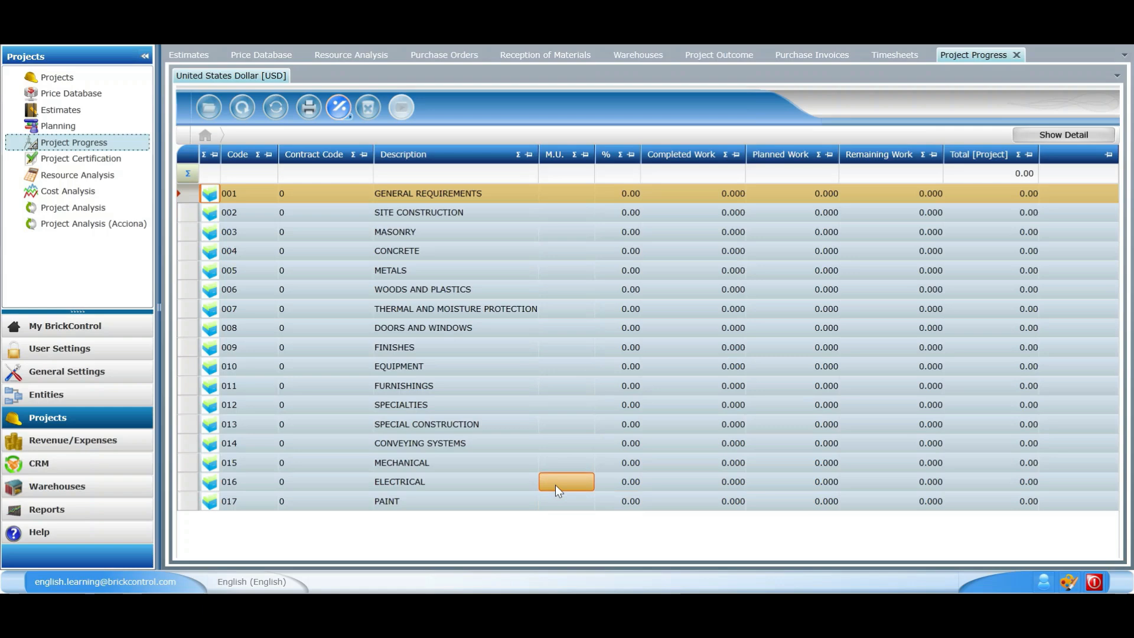
Set the completed percentage of Electrical Costs in the ELECTRICAL division to 100
left_click(508, 489)
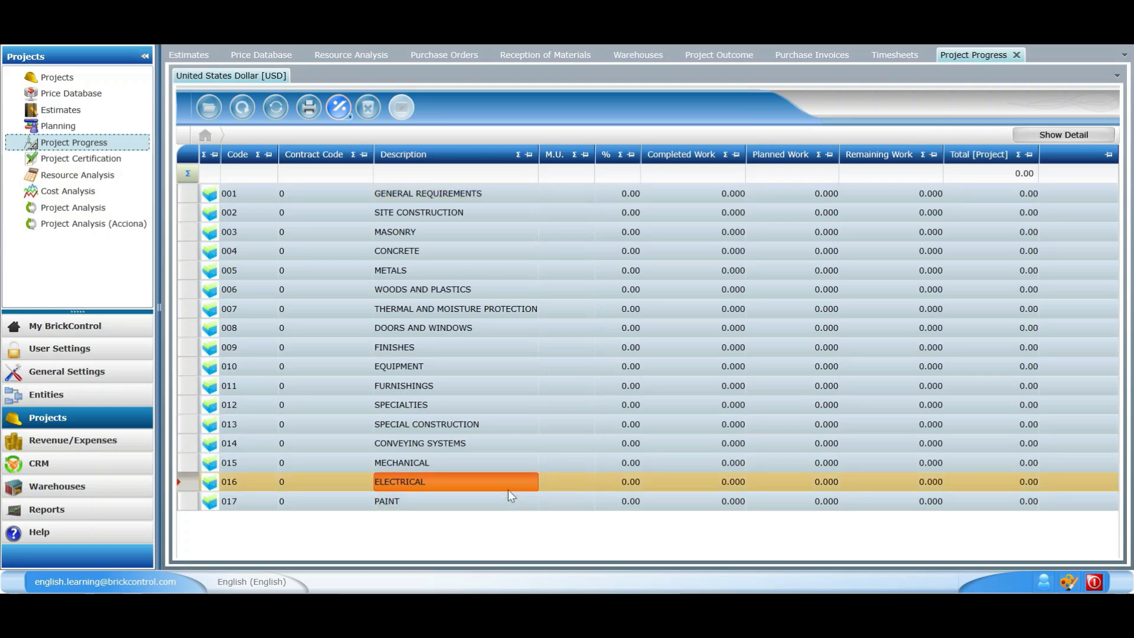
double_click(509, 493)
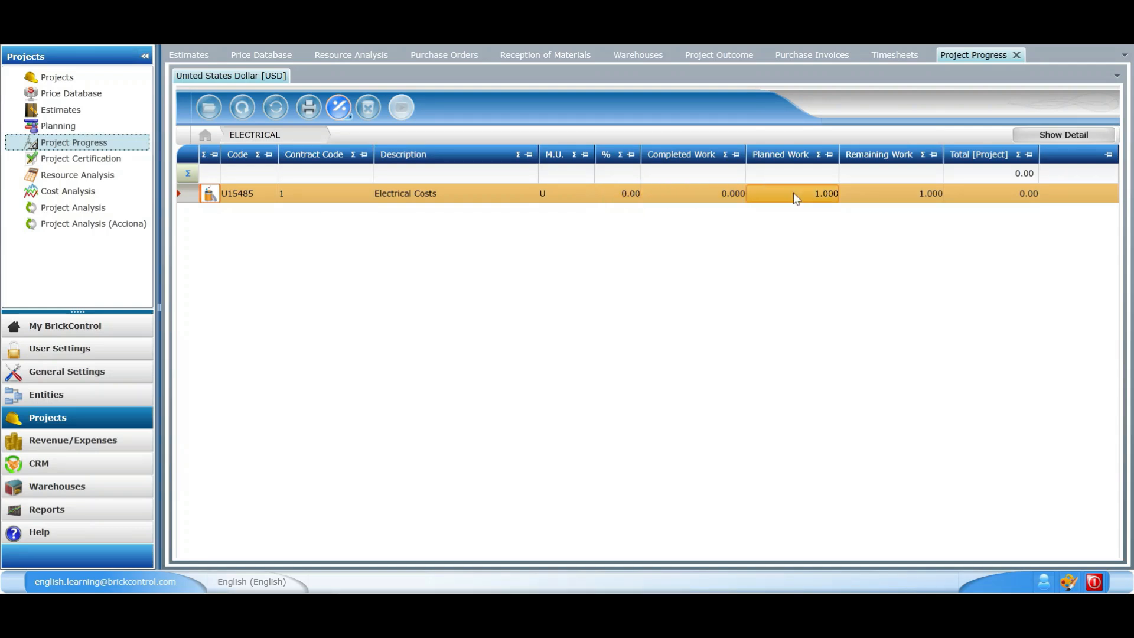
left_click(622, 197)
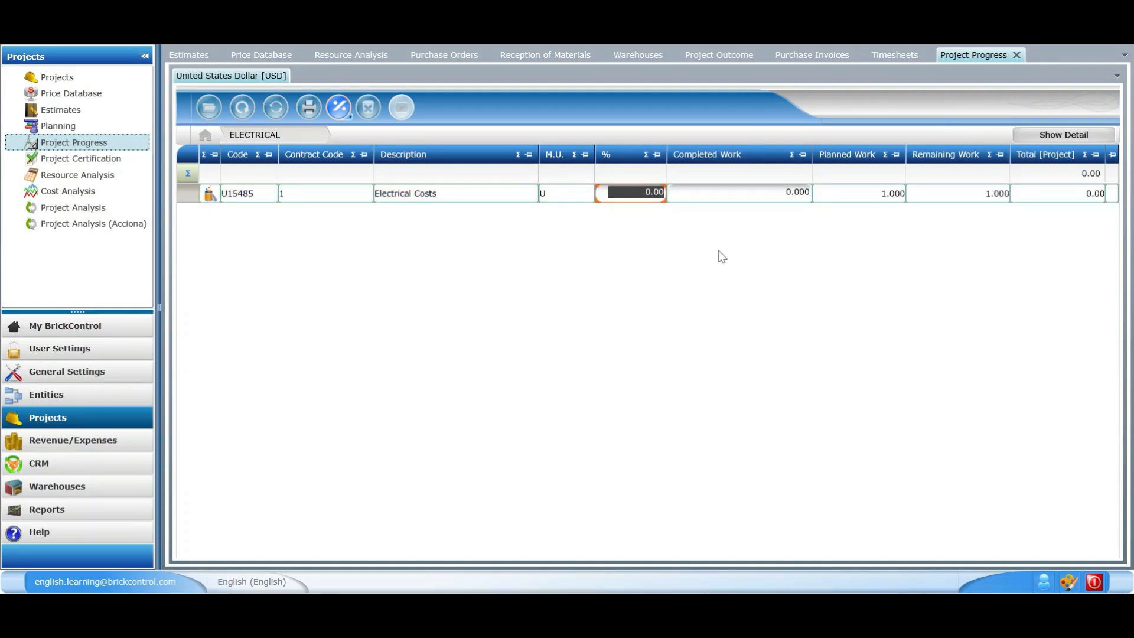
type("100")
key("Return")
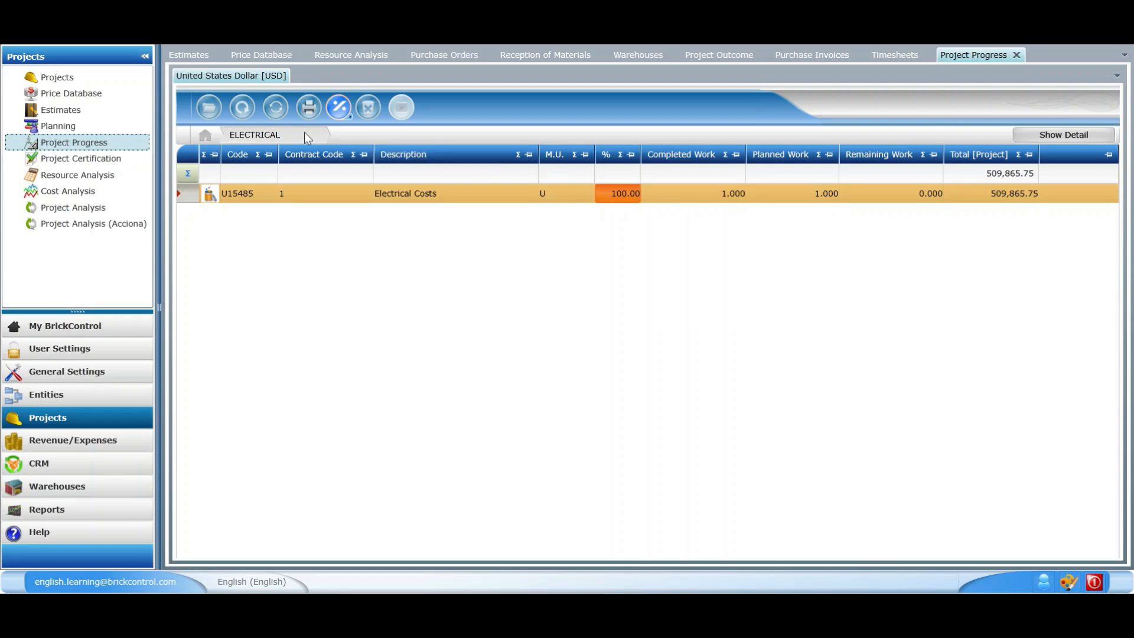
Set the completed percentage of Kitchen paint to 30 in the INDOOR PAINT subdivision of PAINT
left_click(207, 133)
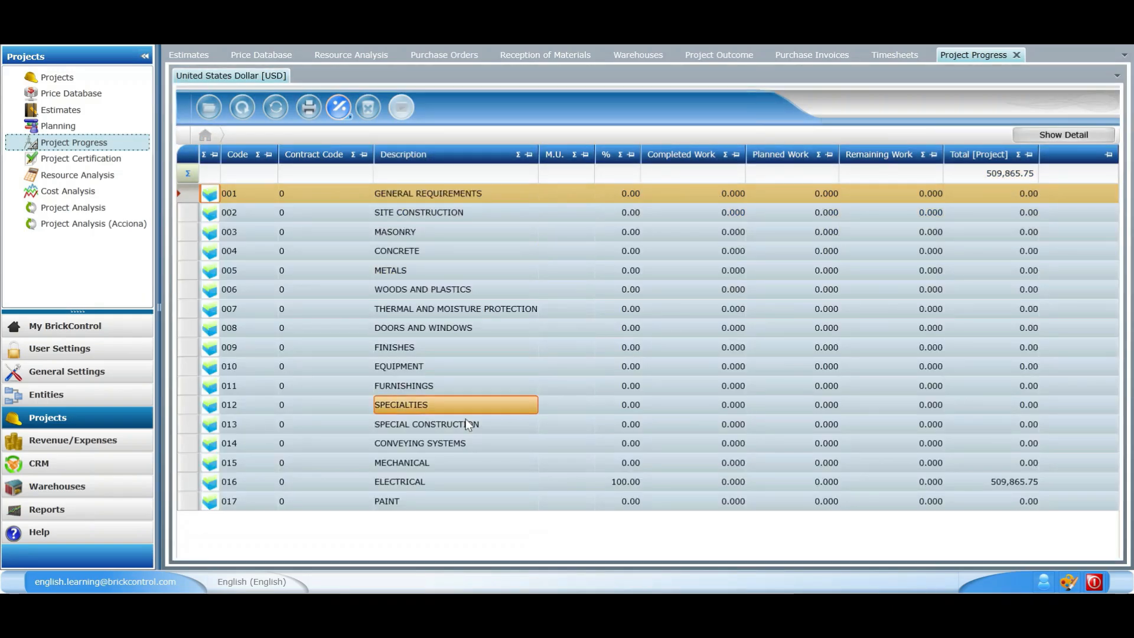
double_click(433, 506)
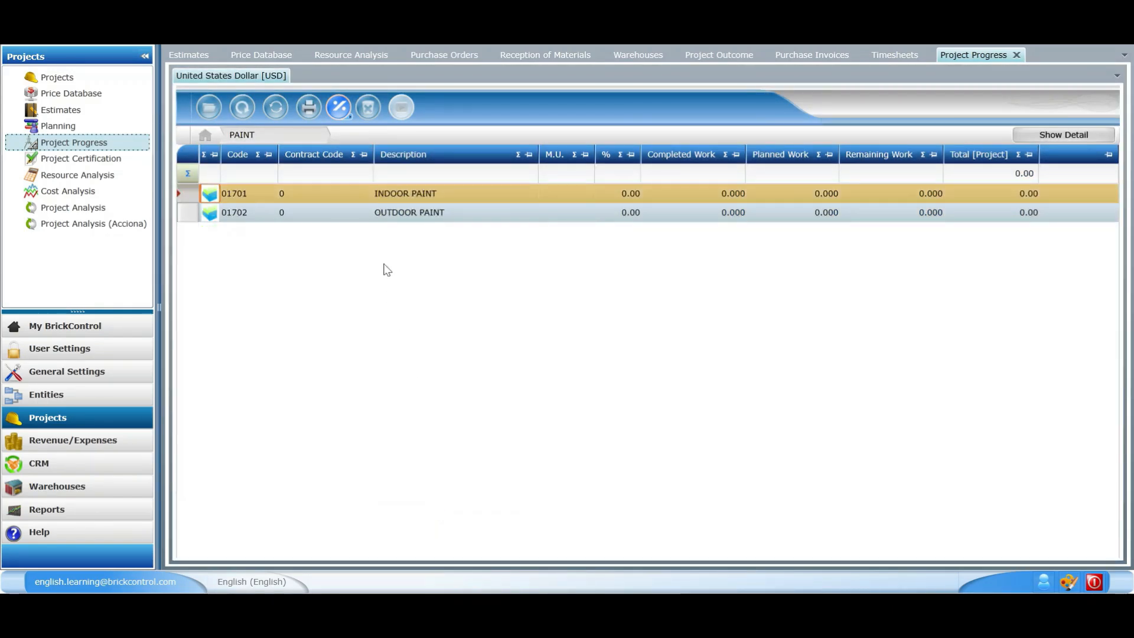
left_click(407, 198)
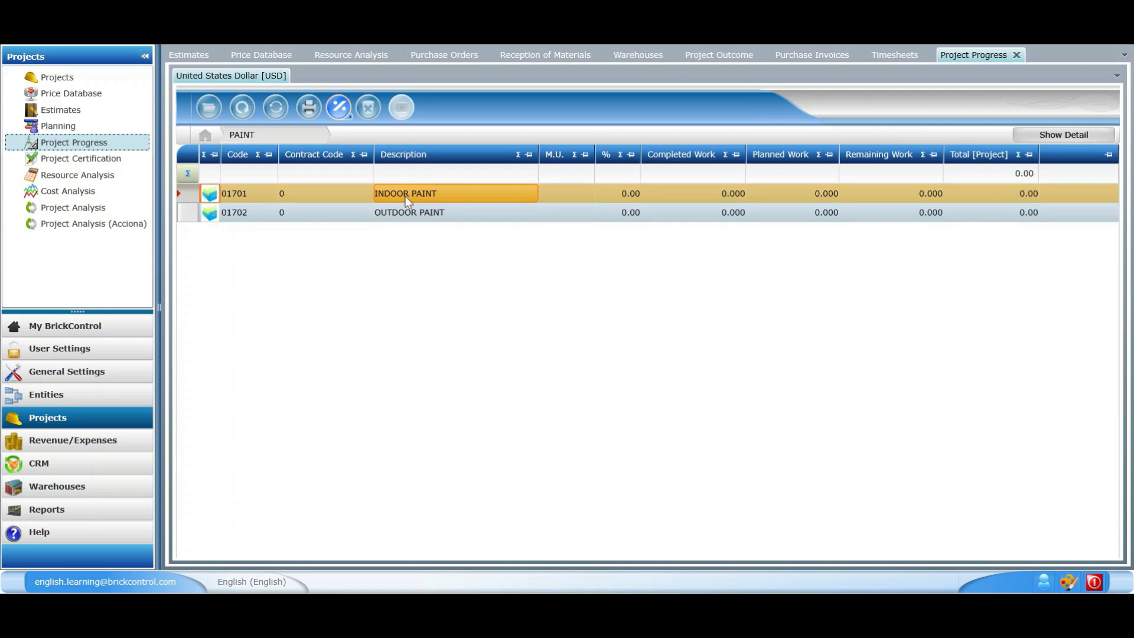
double_click(407, 199)
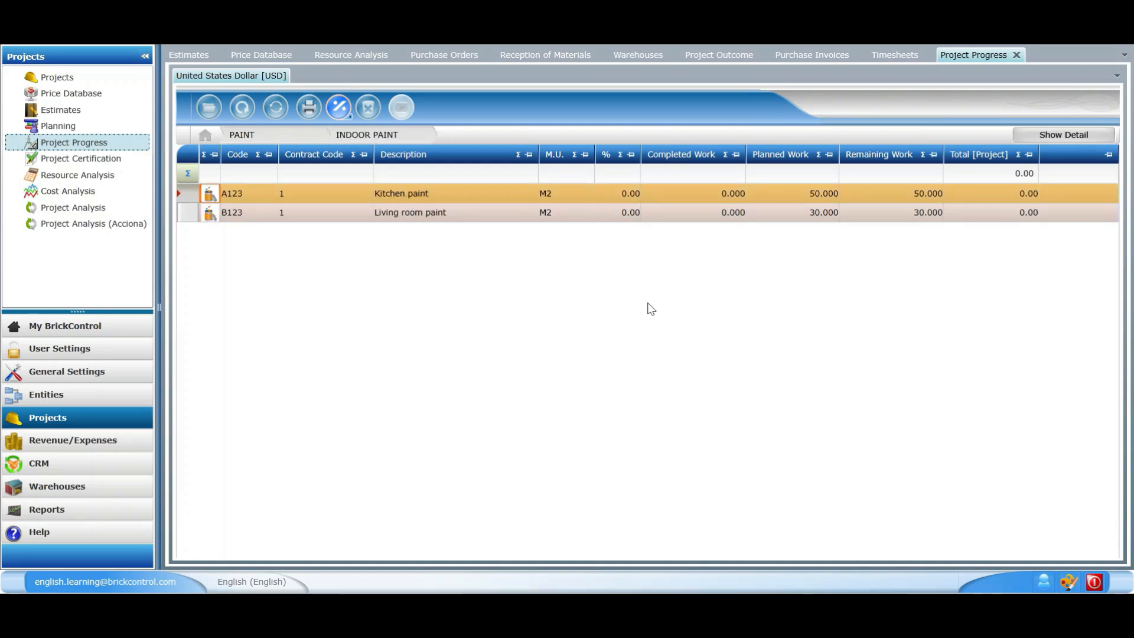
left_click(823, 197)
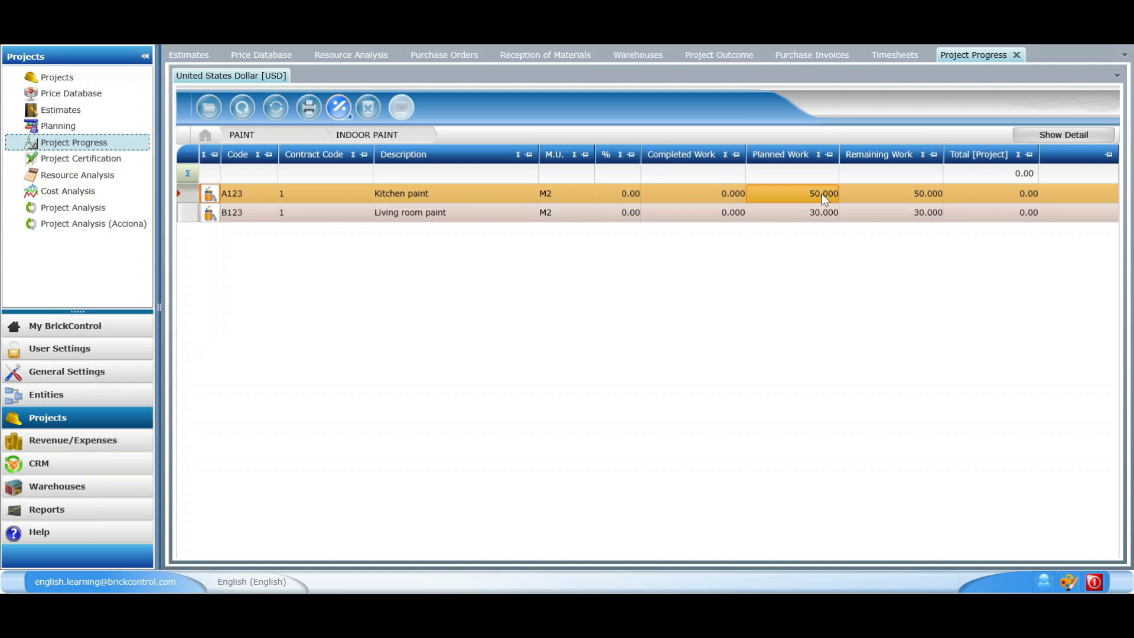
left_click(891, 192)
left_click(704, 203)
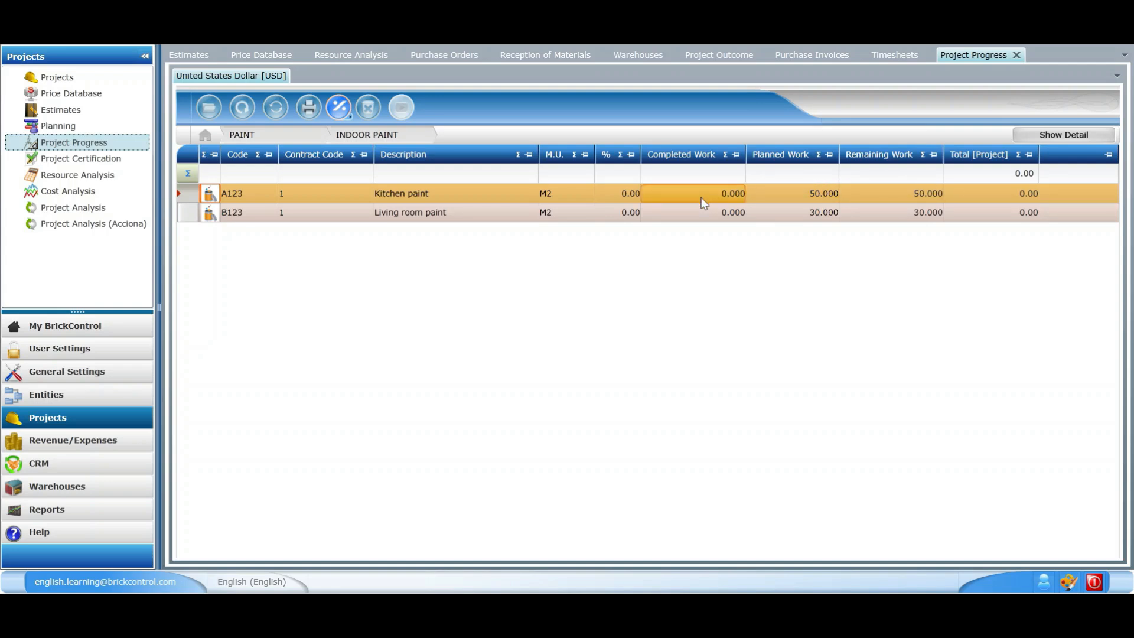
left_click(607, 200)
left_click(611, 196)
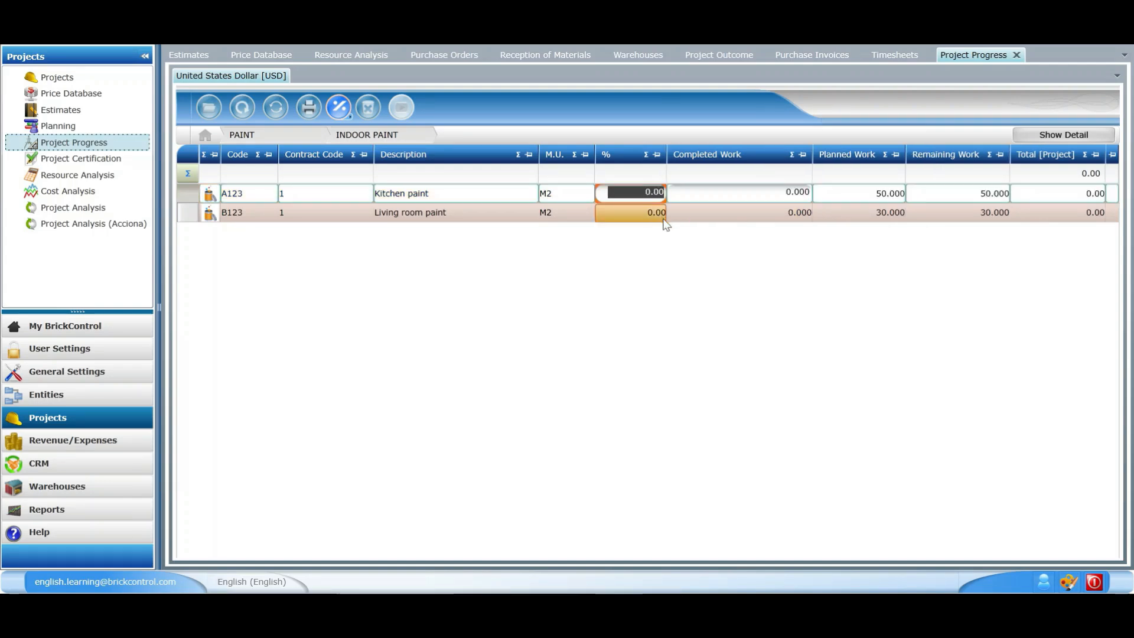
type("30")
key("Return")
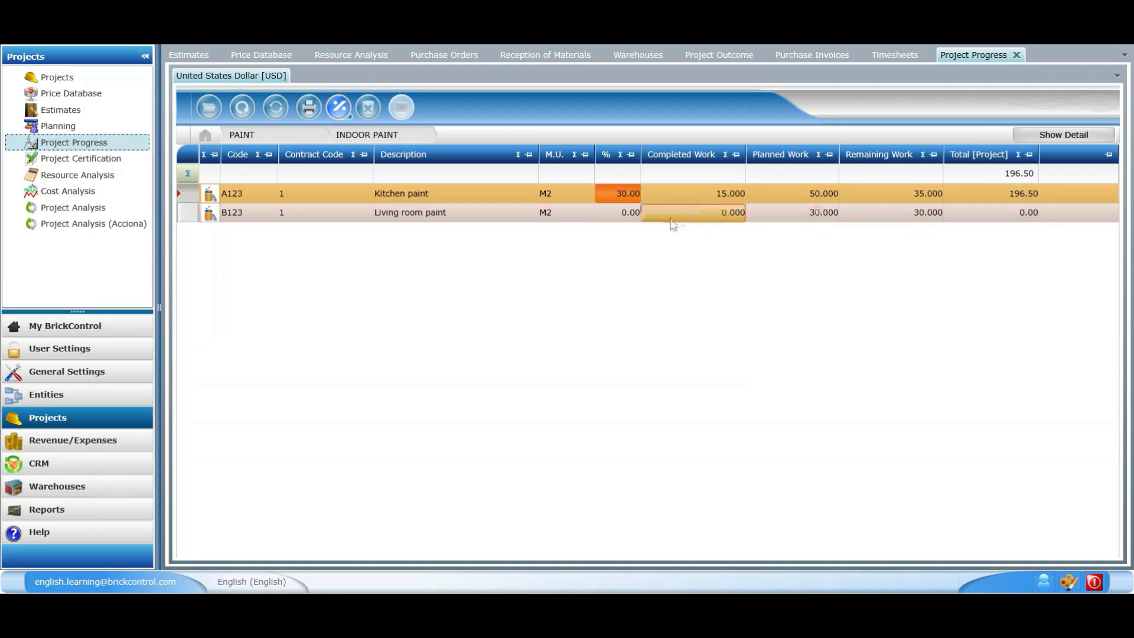
Set the completed work of Living room paint to 10 M2 and return to the PAINT division
left_click(702, 219)
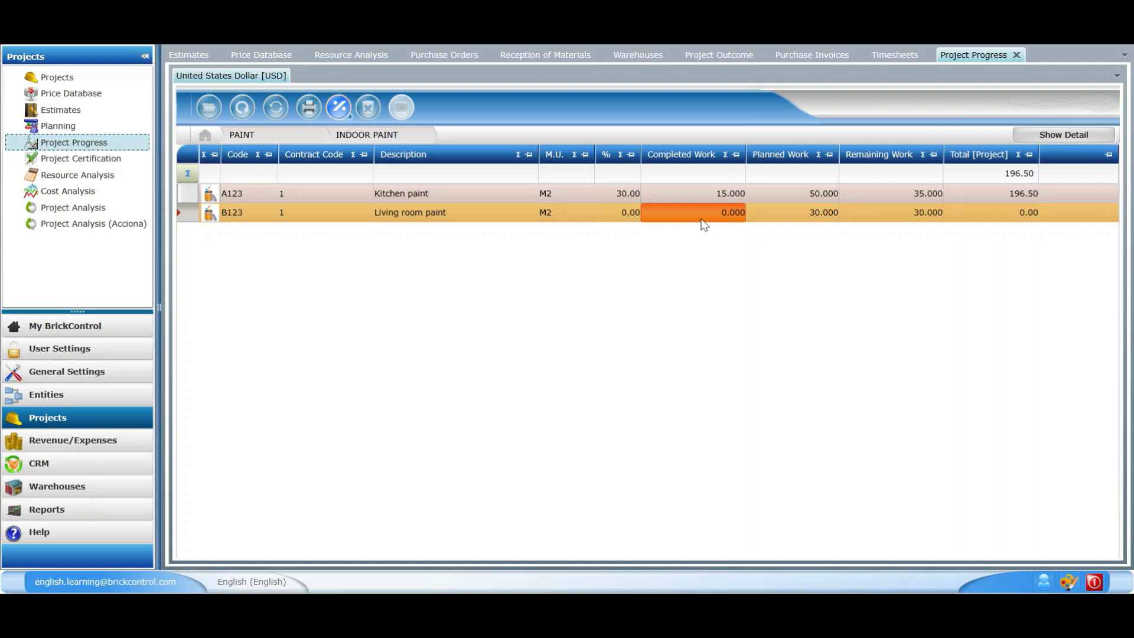
left_click(701, 217)
type("10")
key("Return")
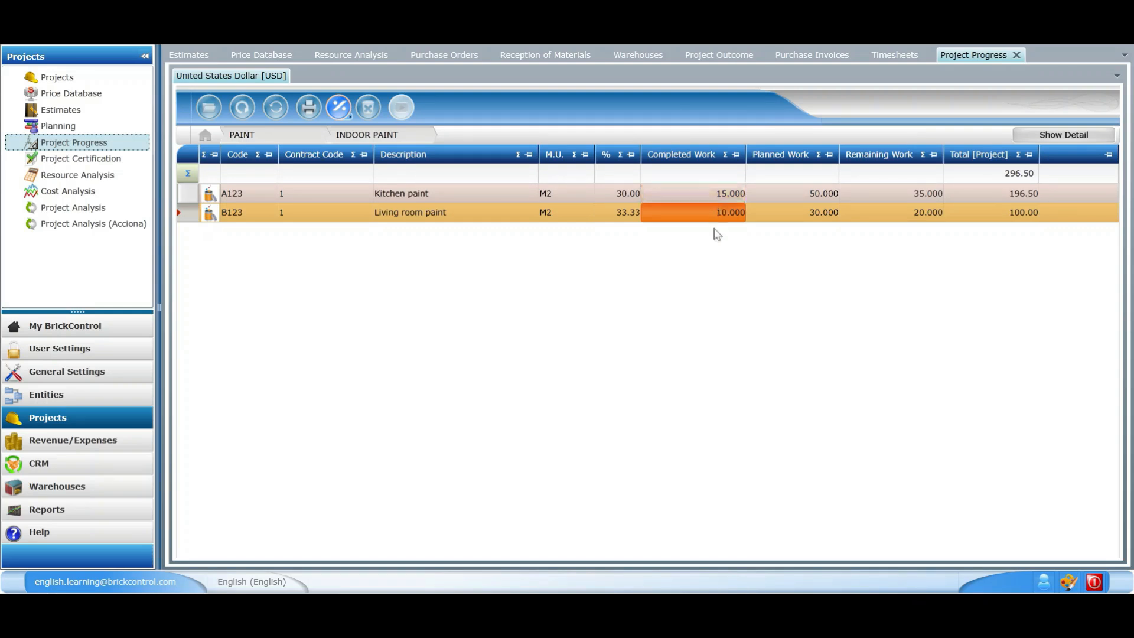
left_click(292, 127)
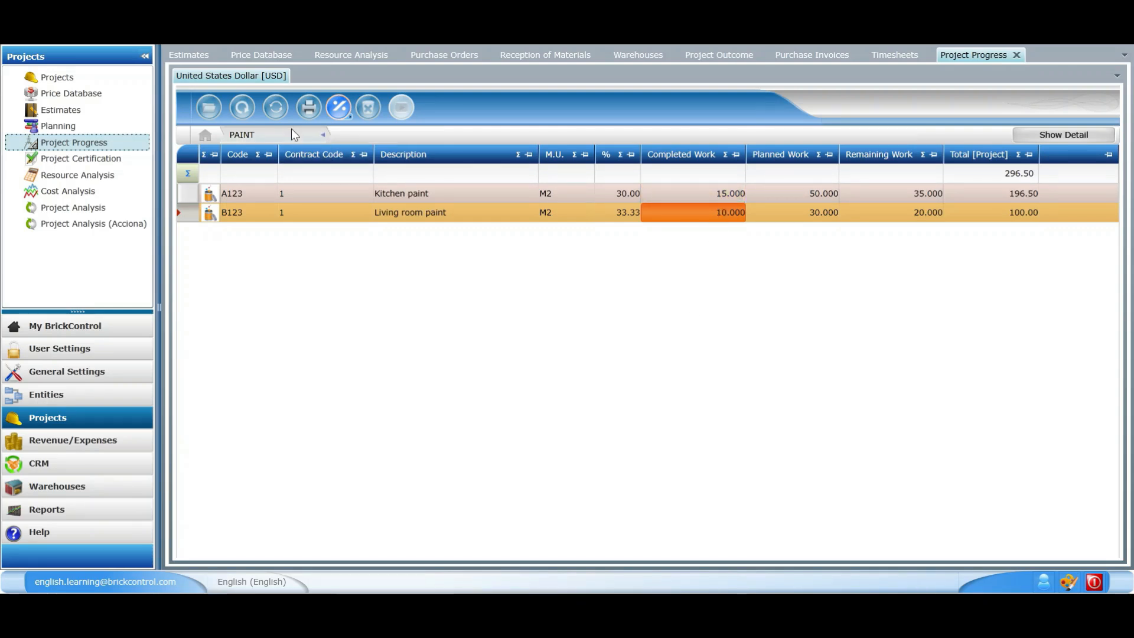
Set the progress percentage of all SITE CONSTRUCTION items to 25 for the current level only and return to the division list
left_click(205, 136)
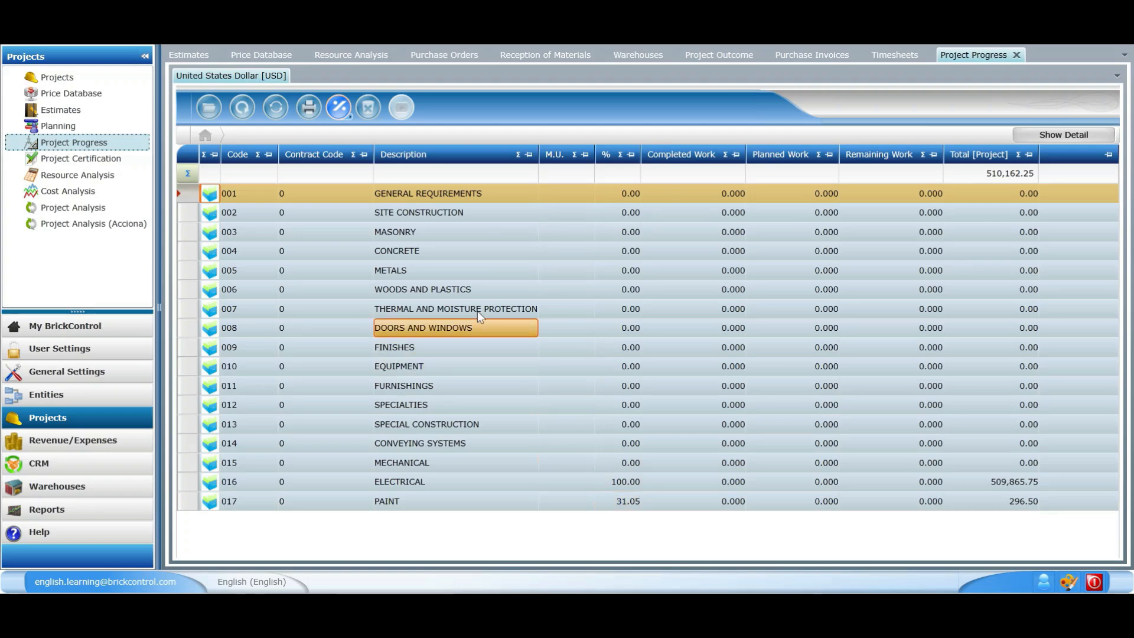
double_click(465, 220)
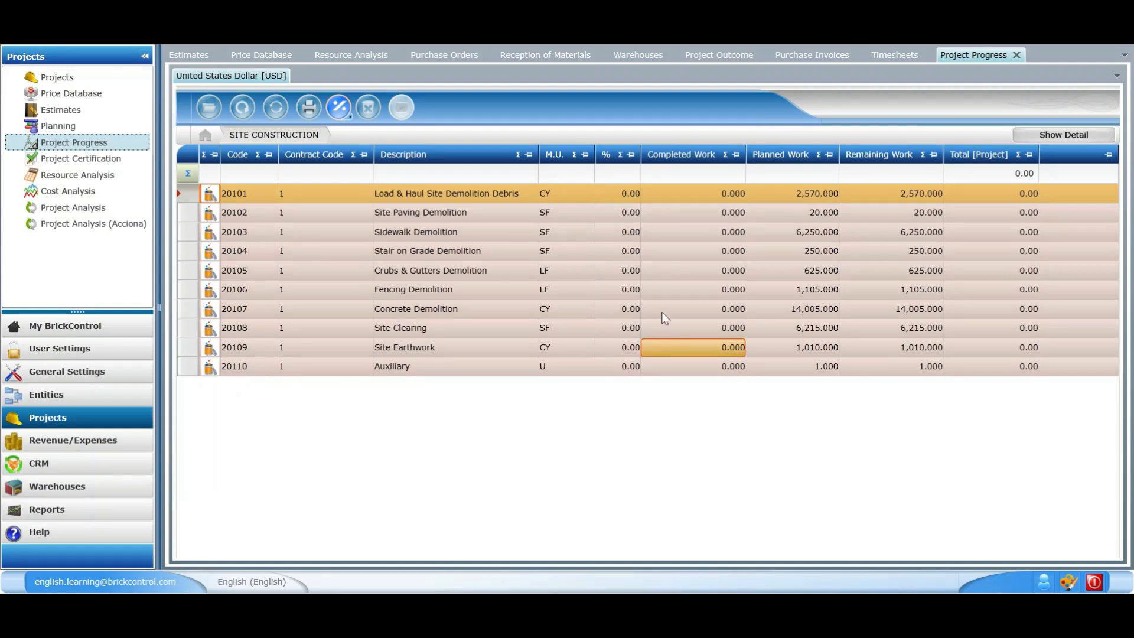
left_click(347, 108)
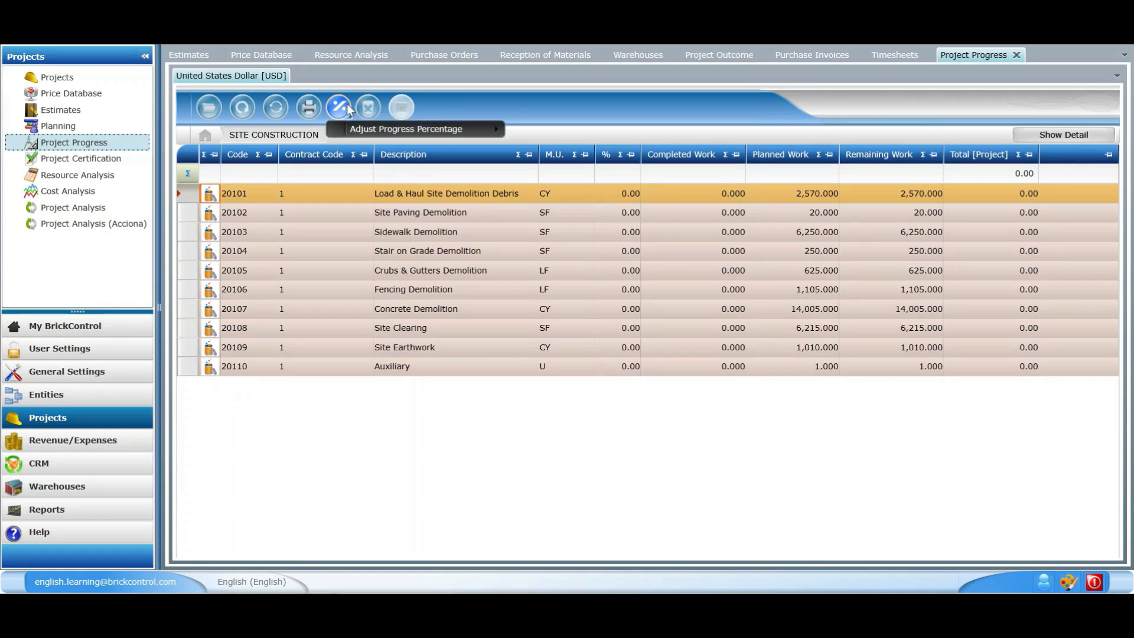
mouse_move(486, 131)
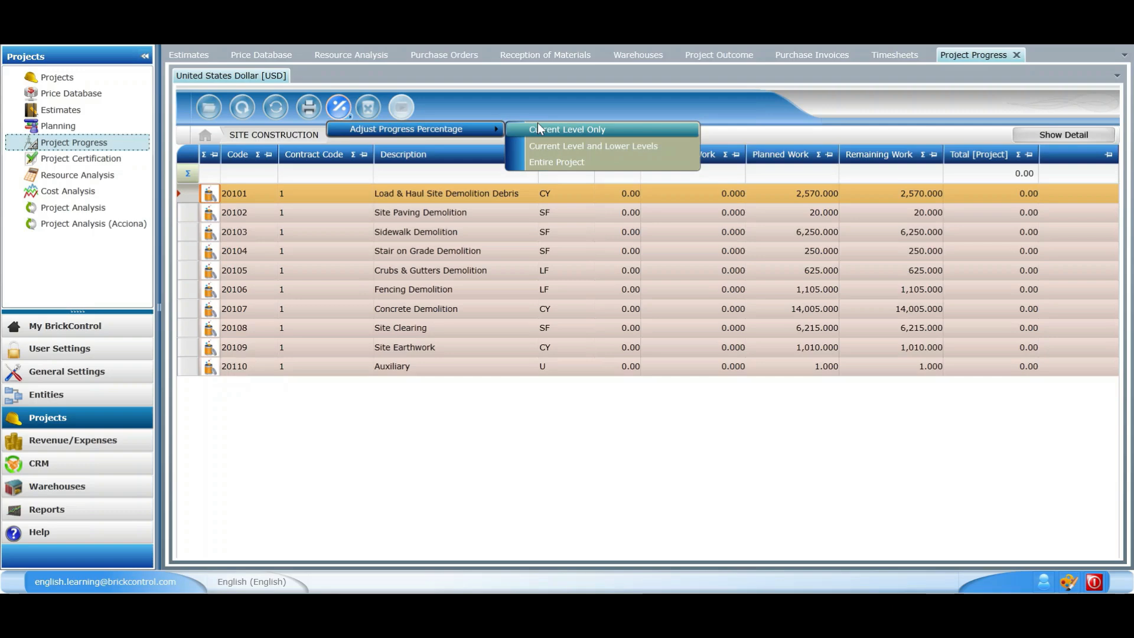
left_click(574, 129)
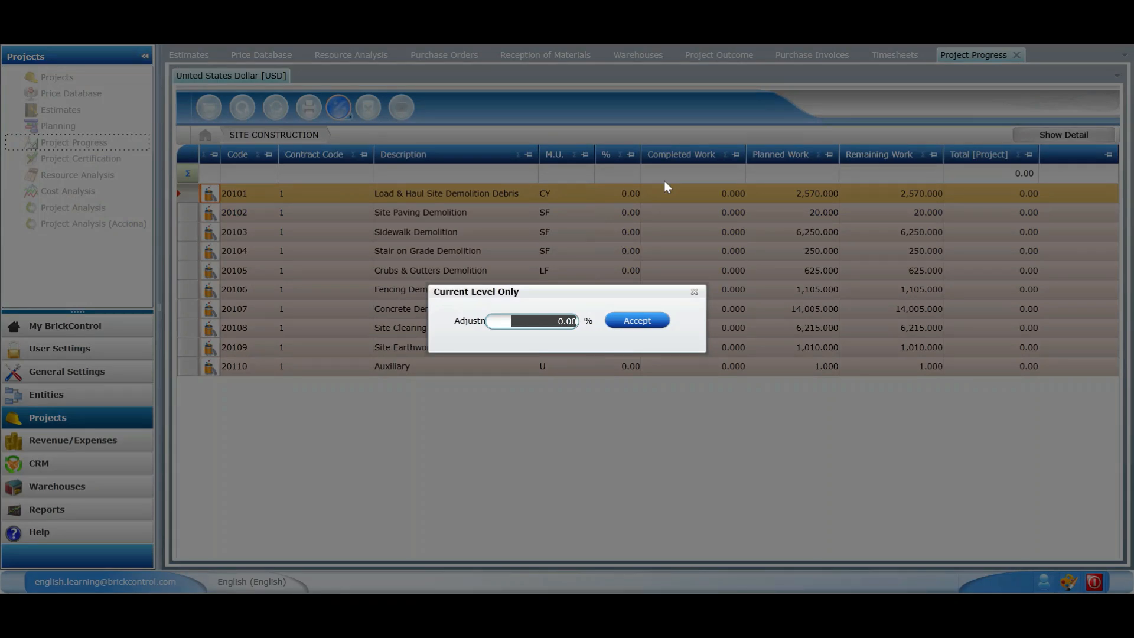
type("25.")
left_click(630, 322)
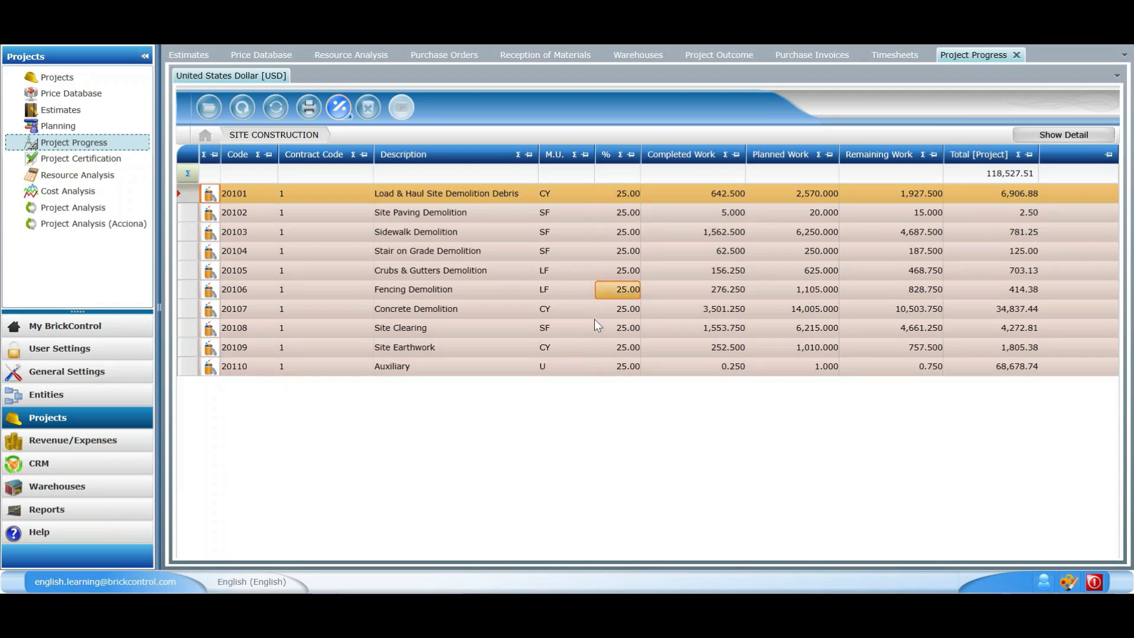
left_click(712, 212)
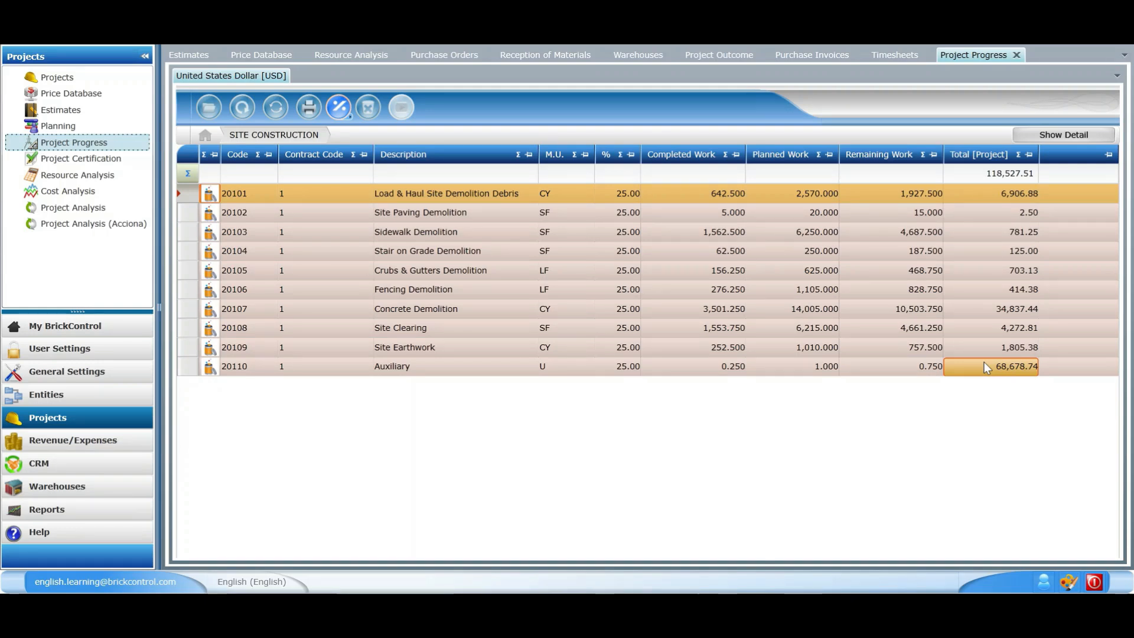
left_click(205, 135)
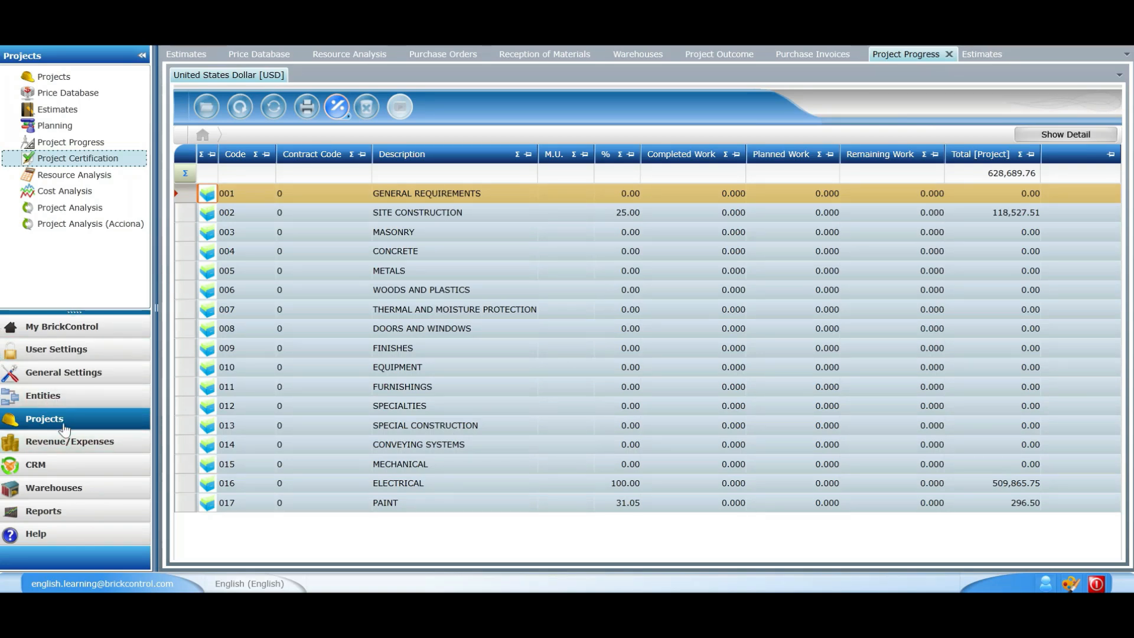
Open Project Certification 1 for the Demo Brickcontrol project dated 9/30/2022, based on the 9/28/2022 progress report
left_click(87, 160)
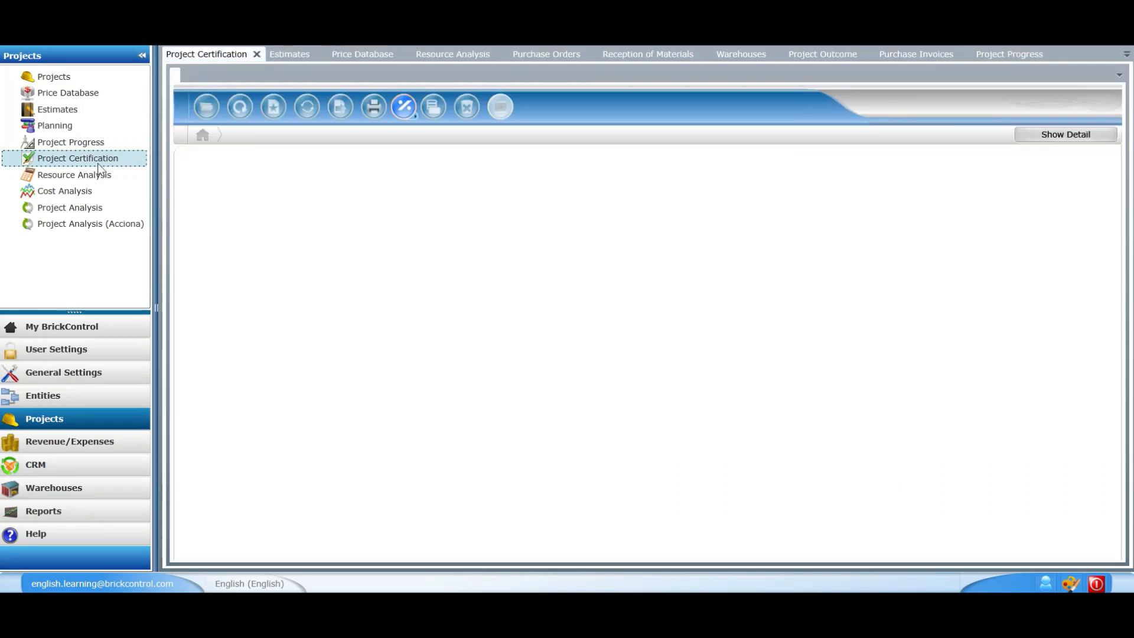
left_click(202, 111)
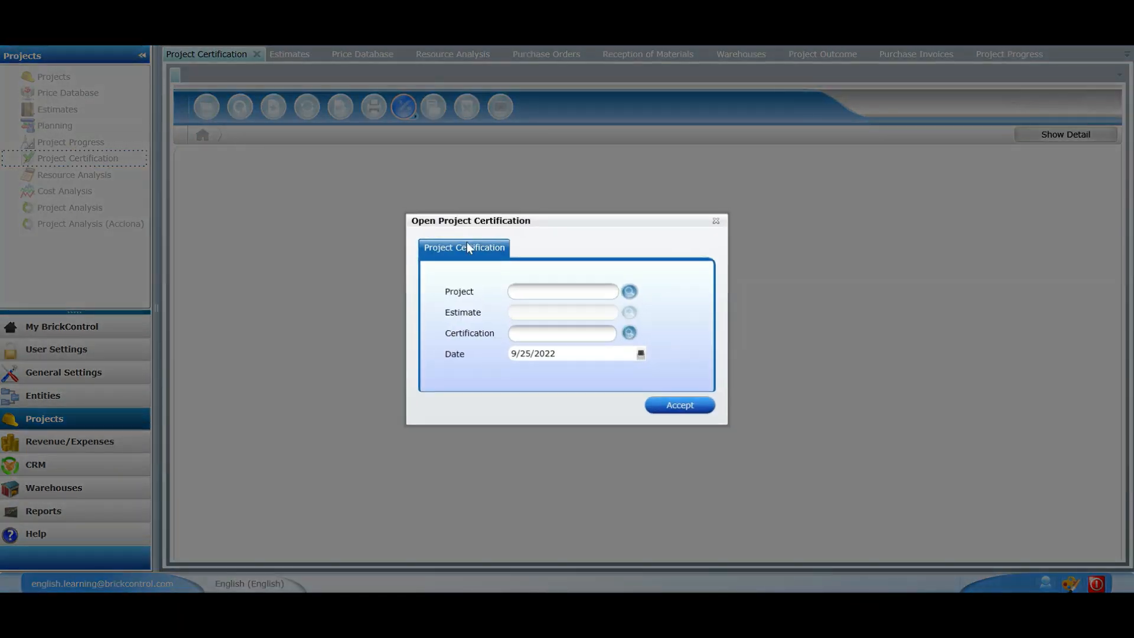
type("dem")
left_click(583, 329)
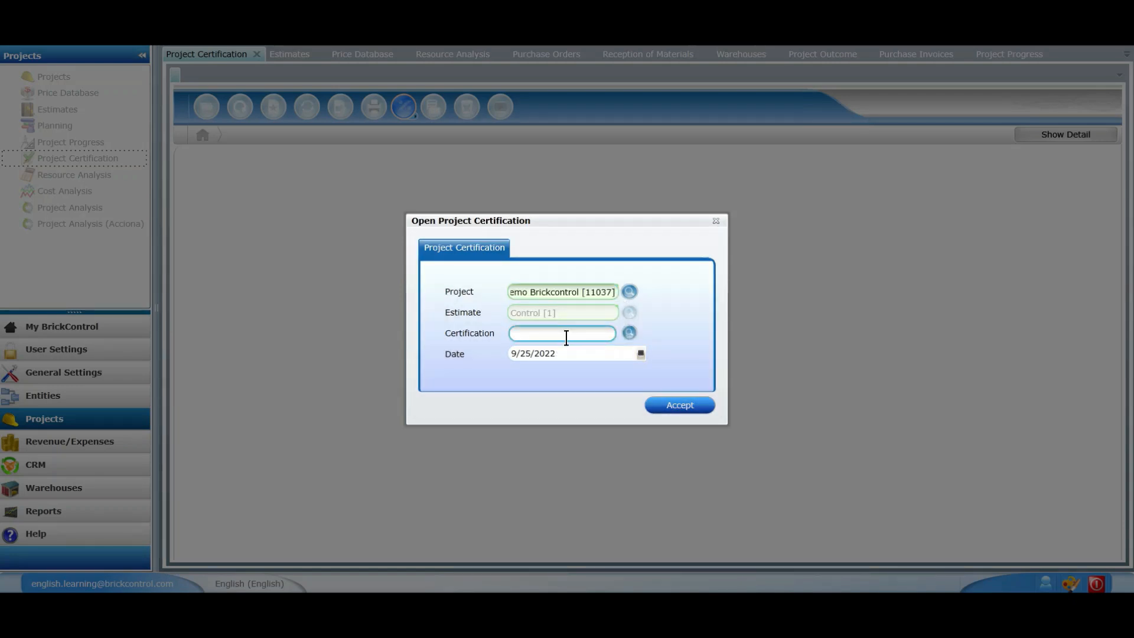
type("1")
left_click(642, 354)
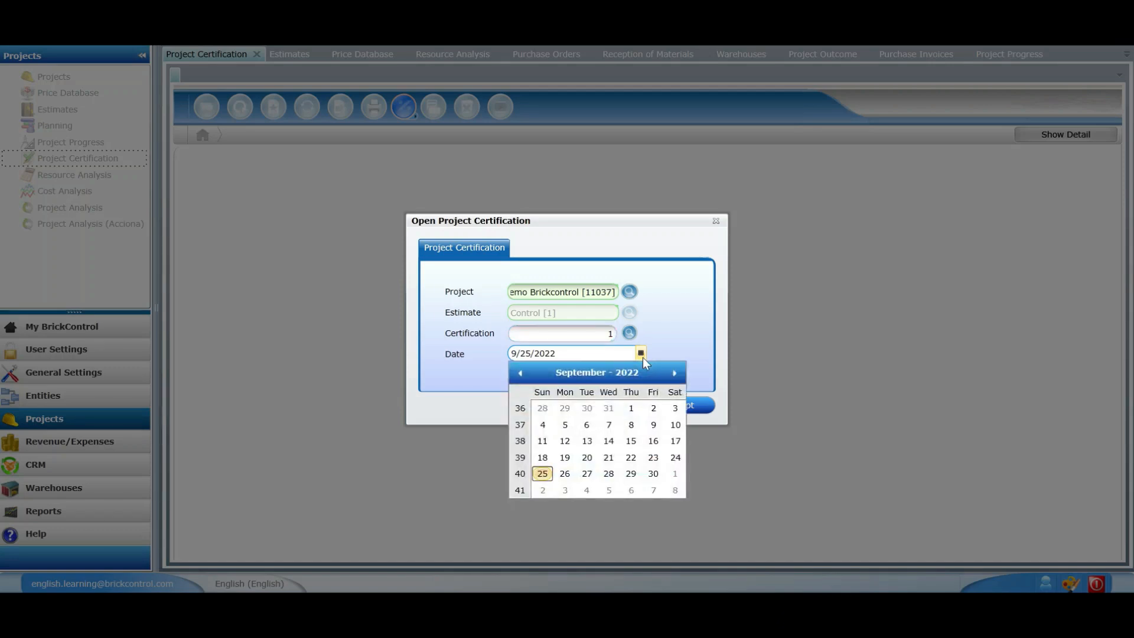
left_click(652, 473)
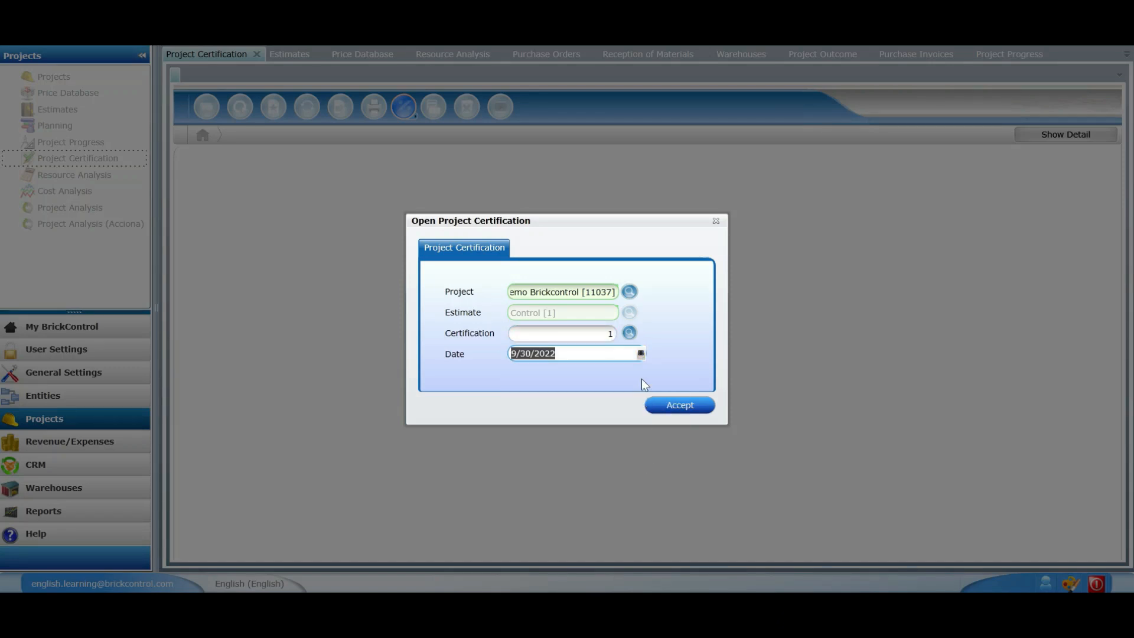
left_click(695, 406)
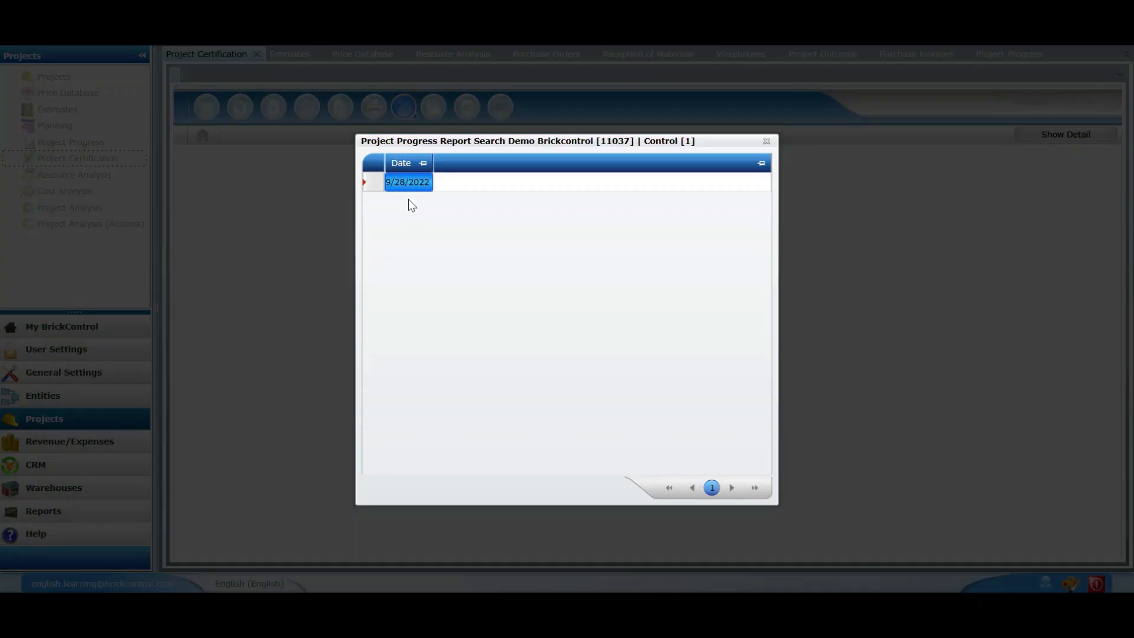
double_click(412, 181)
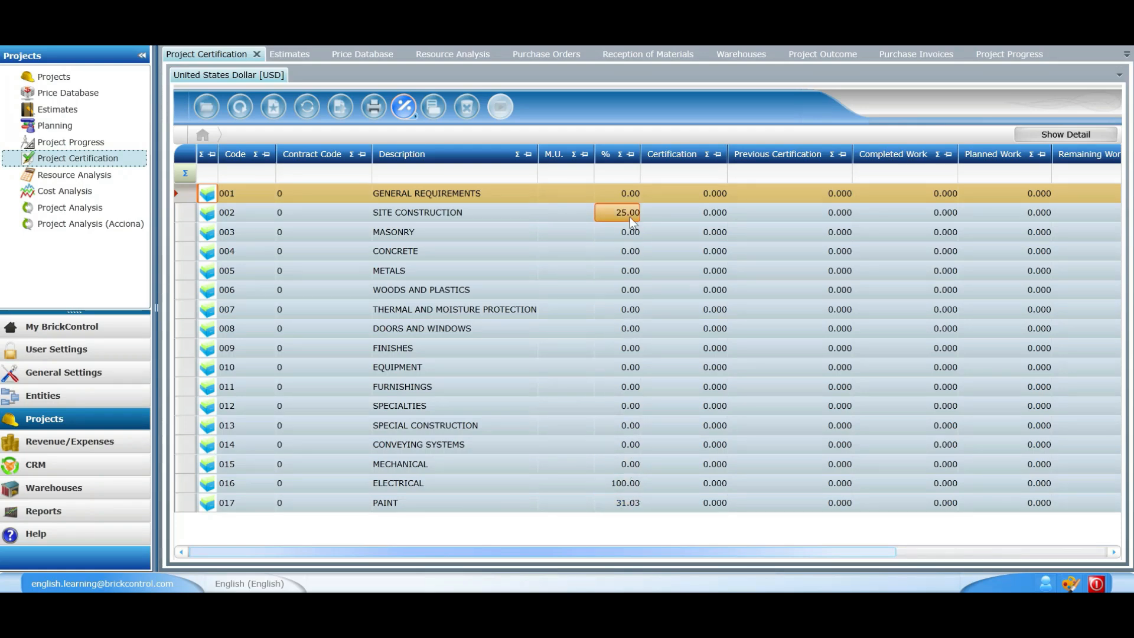
Open INDOOR PAINT within PAINT and compare Kitchen paint's certification, previous certification, completed, planned and remaining work
double_click(511, 503)
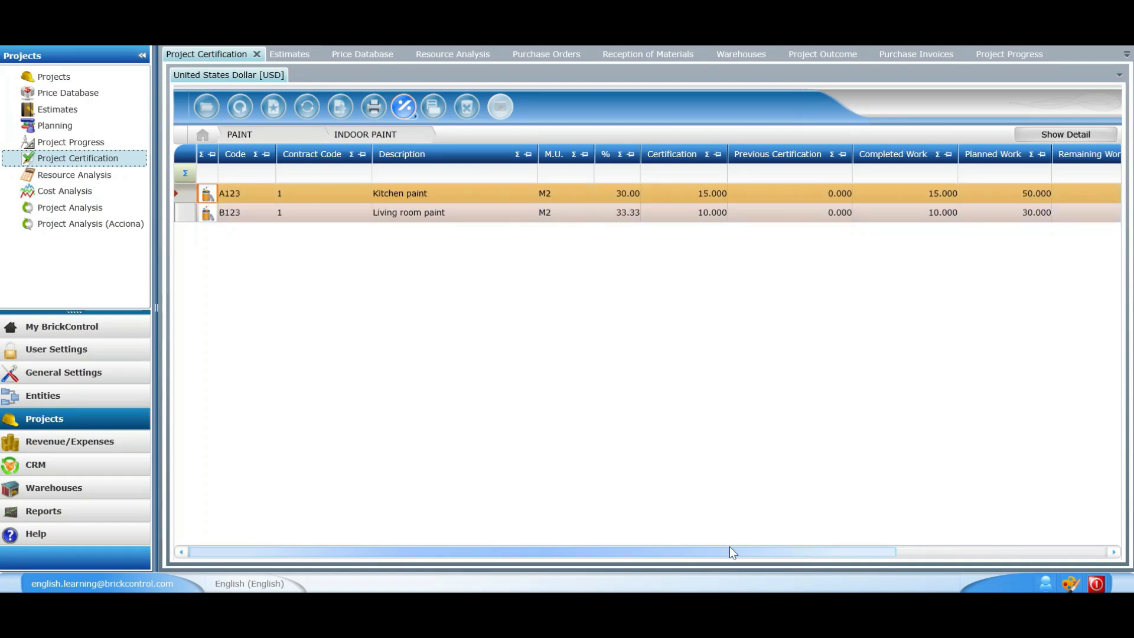
left_click_drag(766, 550, 905, 549)
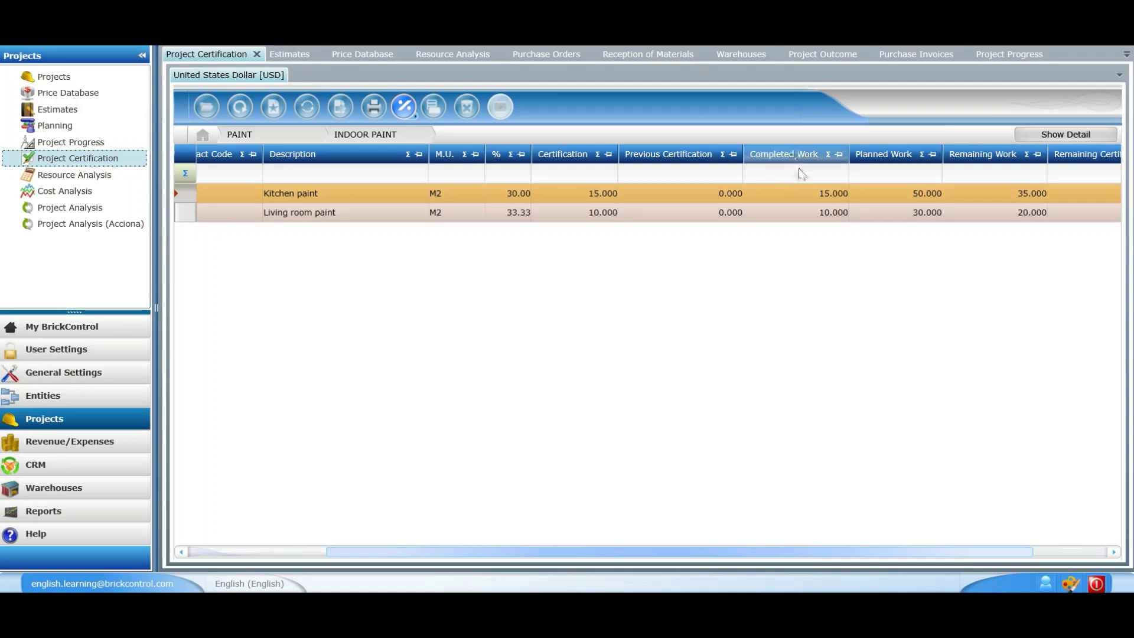
left_click(806, 193)
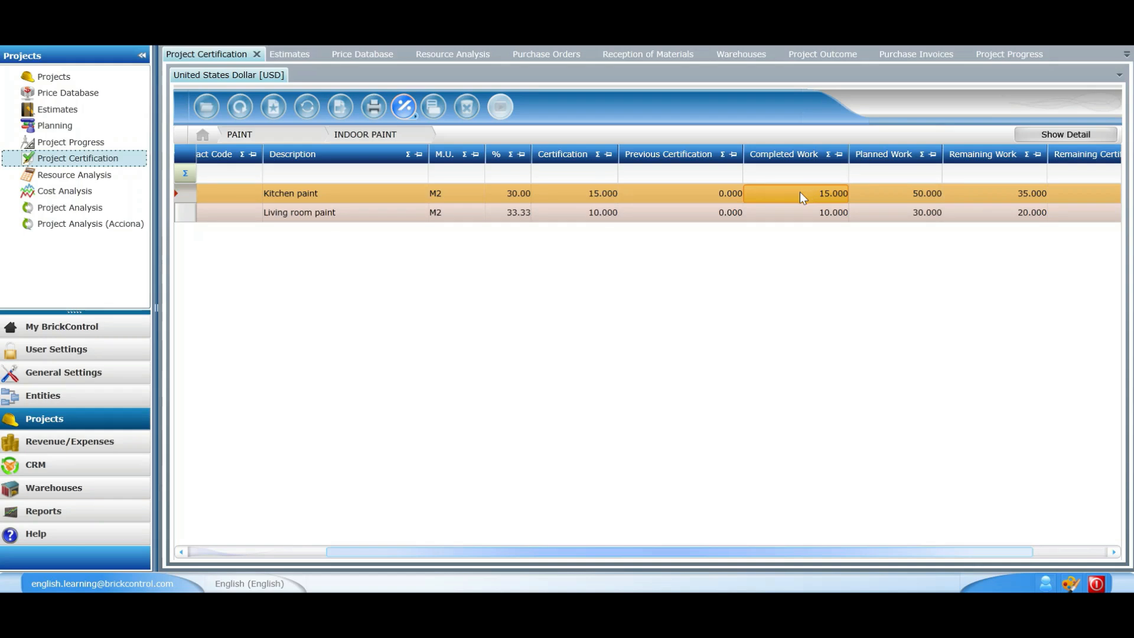
left_click(928, 195)
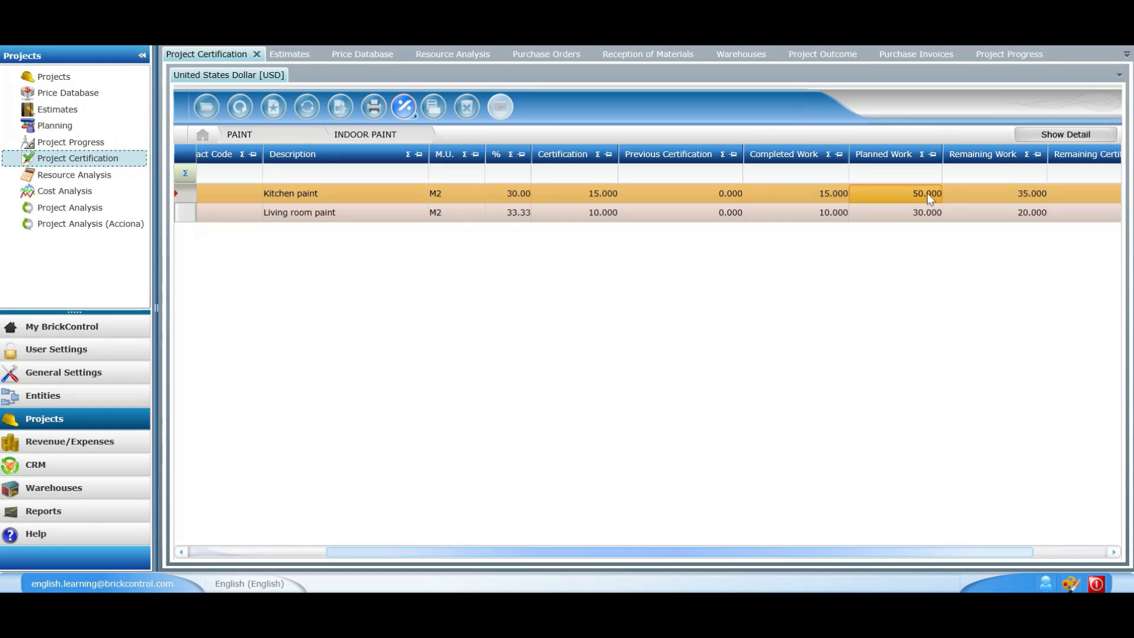
left_click(1001, 192)
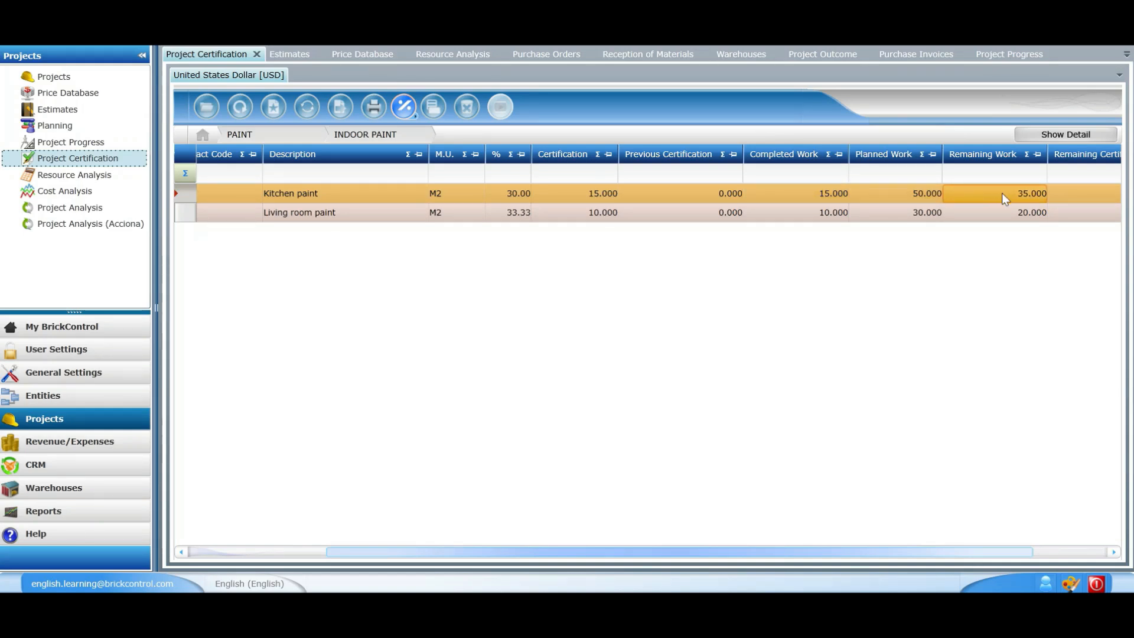
left_click(933, 194)
left_click(842, 194)
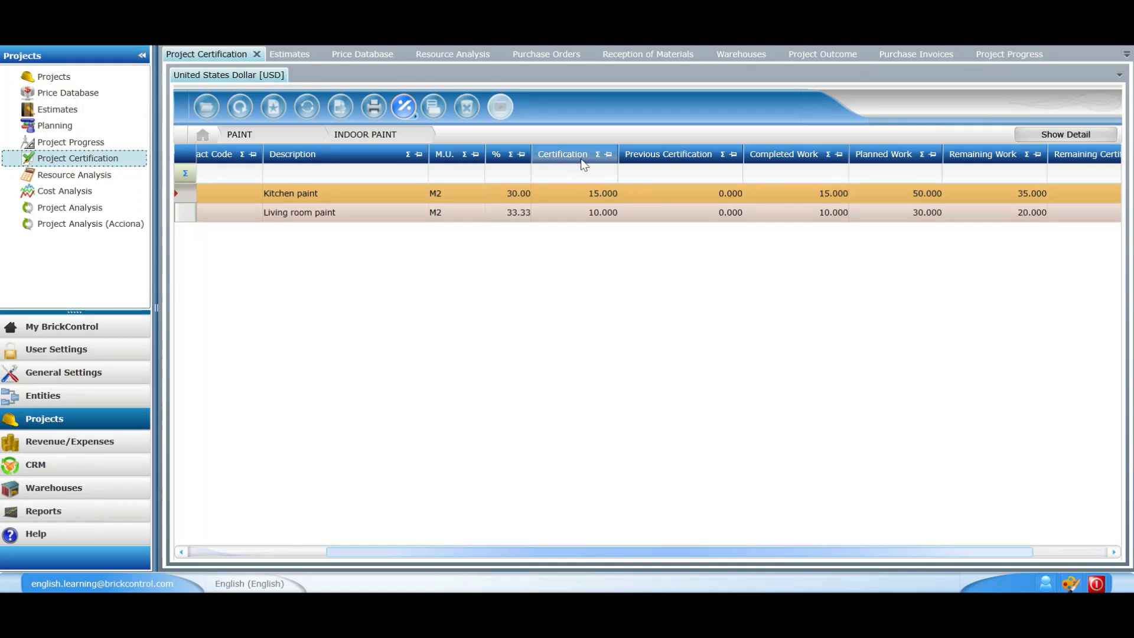
left_click(602, 199)
left_click(685, 201)
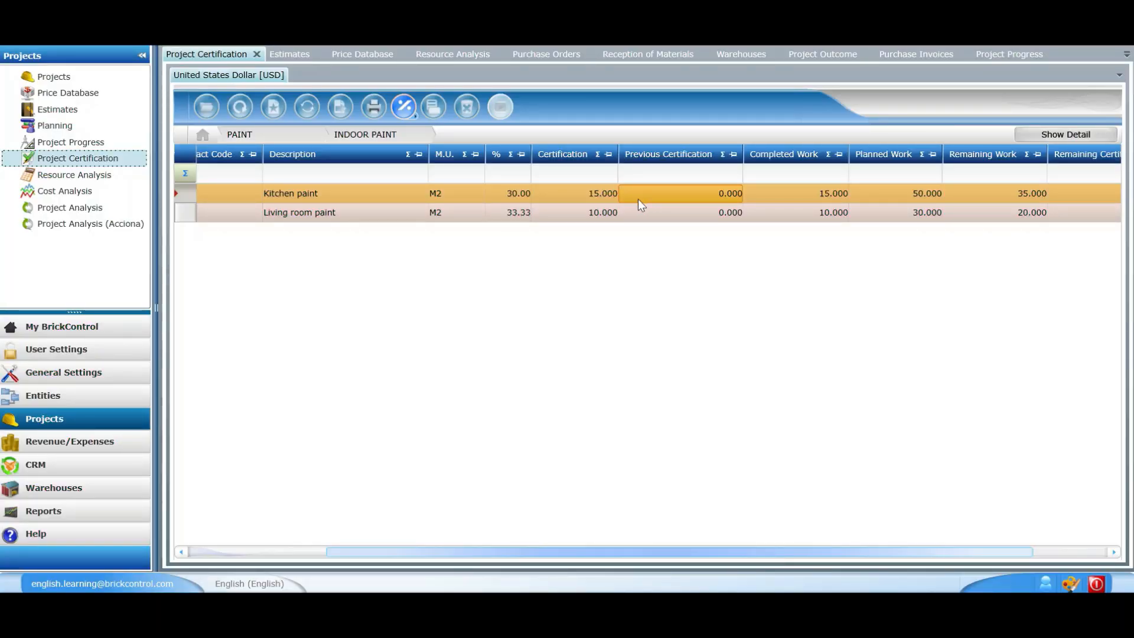
left_click(593, 195)
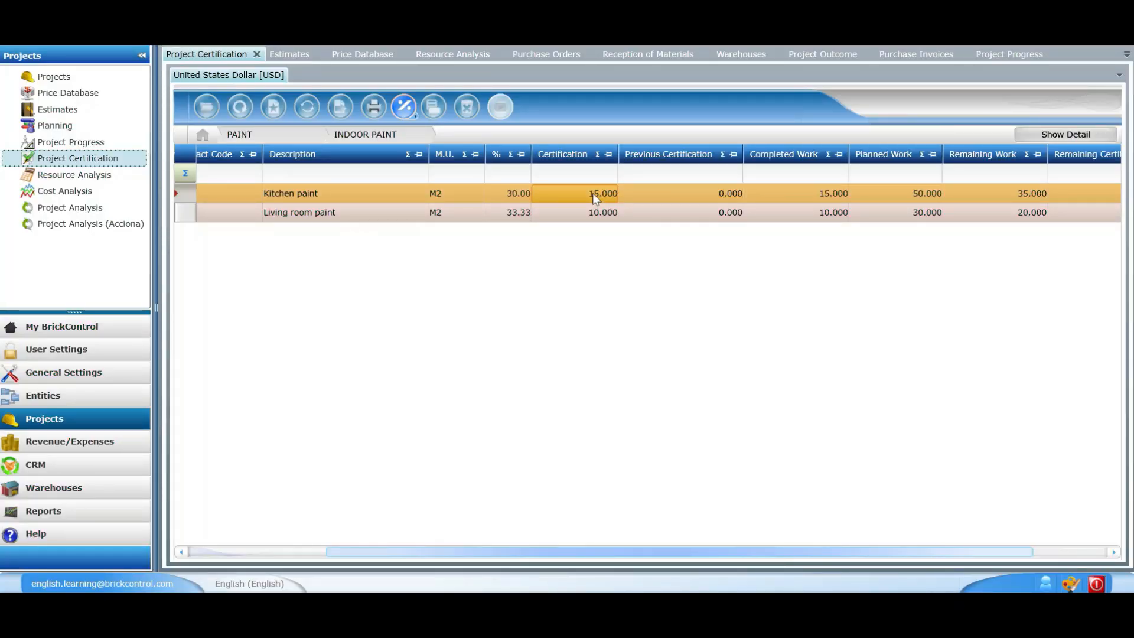
left_click(830, 196)
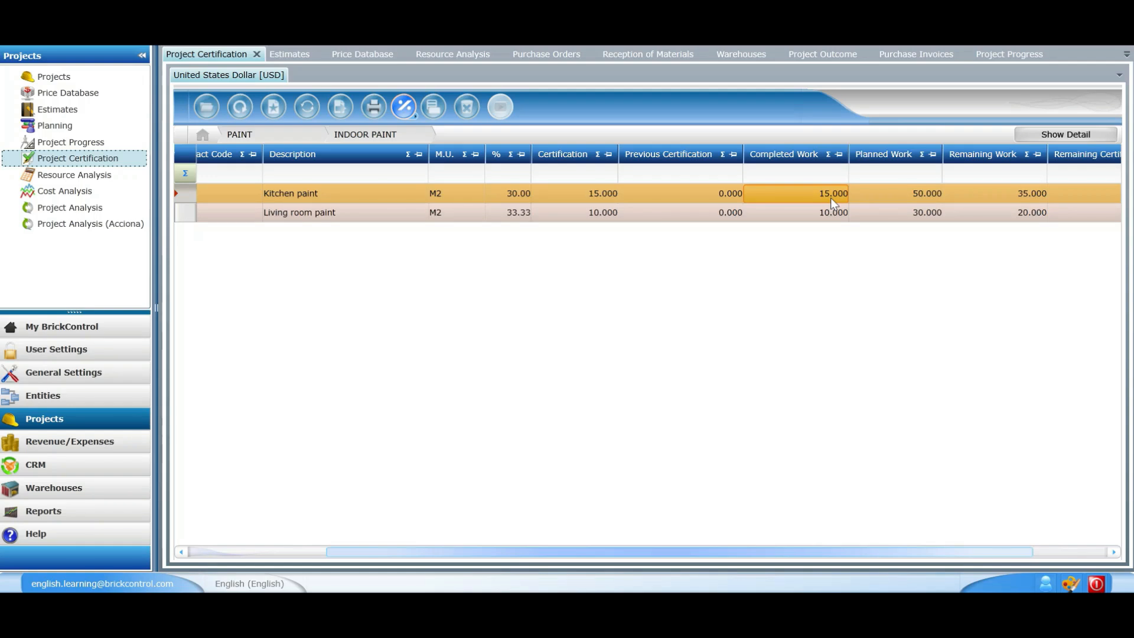
left_click(629, 198)
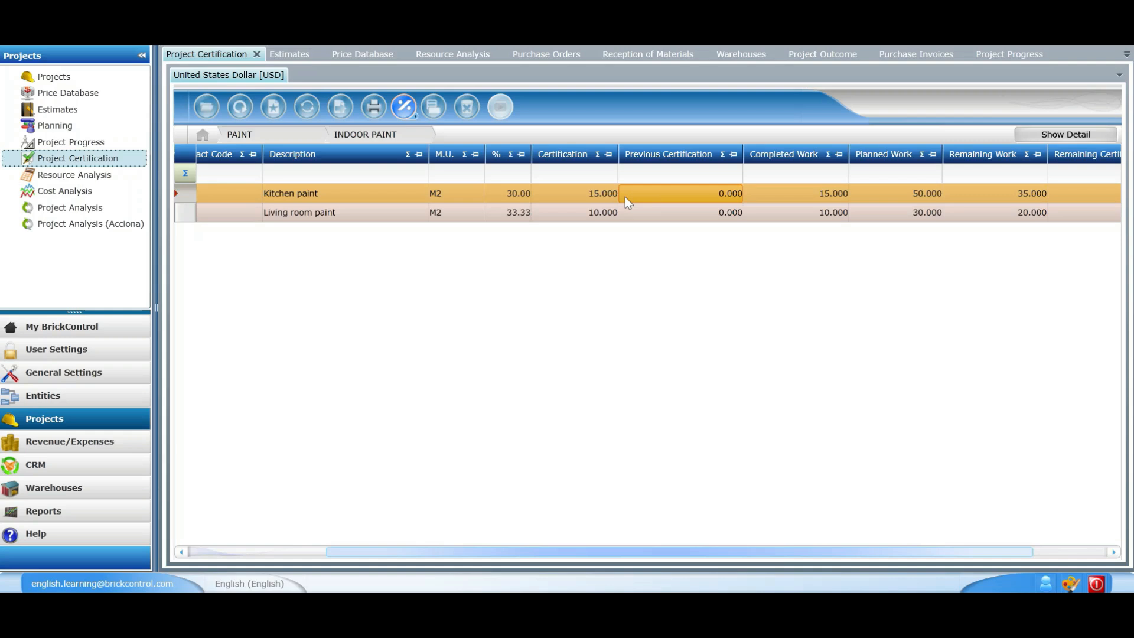
Set the certification quantity of Kitchen paint to 20 M2
left_click(611, 194)
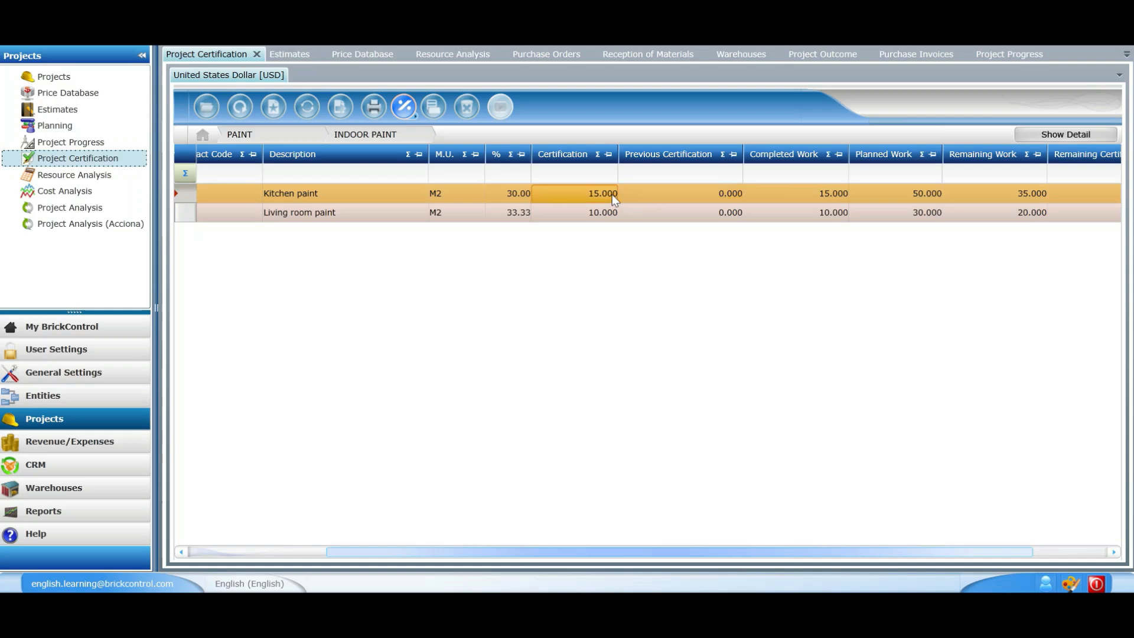
left_click(597, 198)
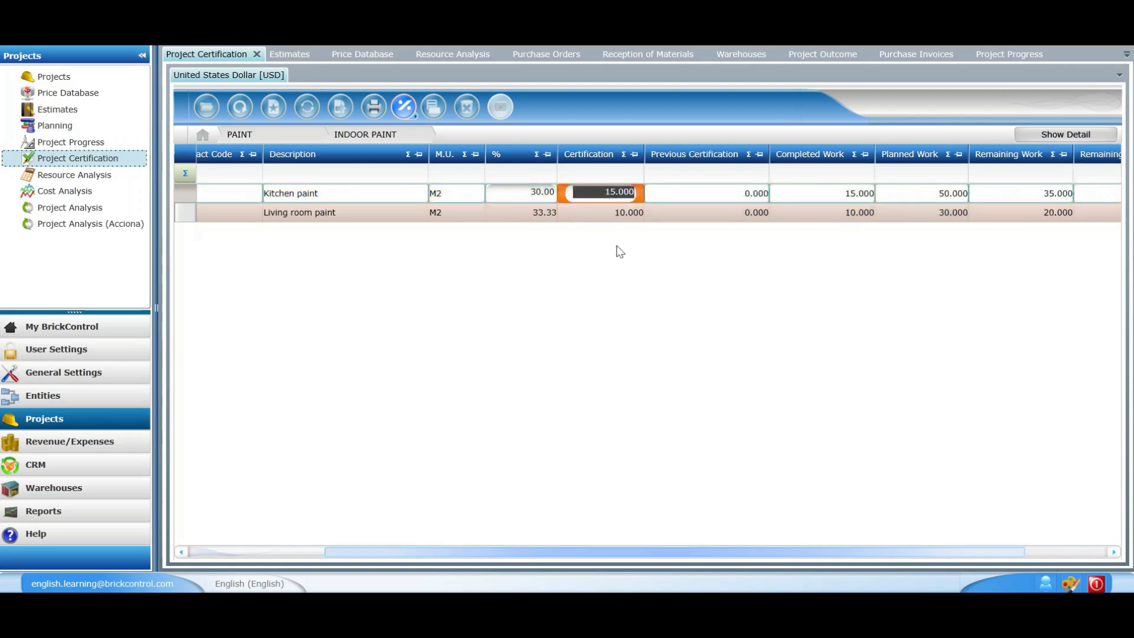
type("20")
key("Return")
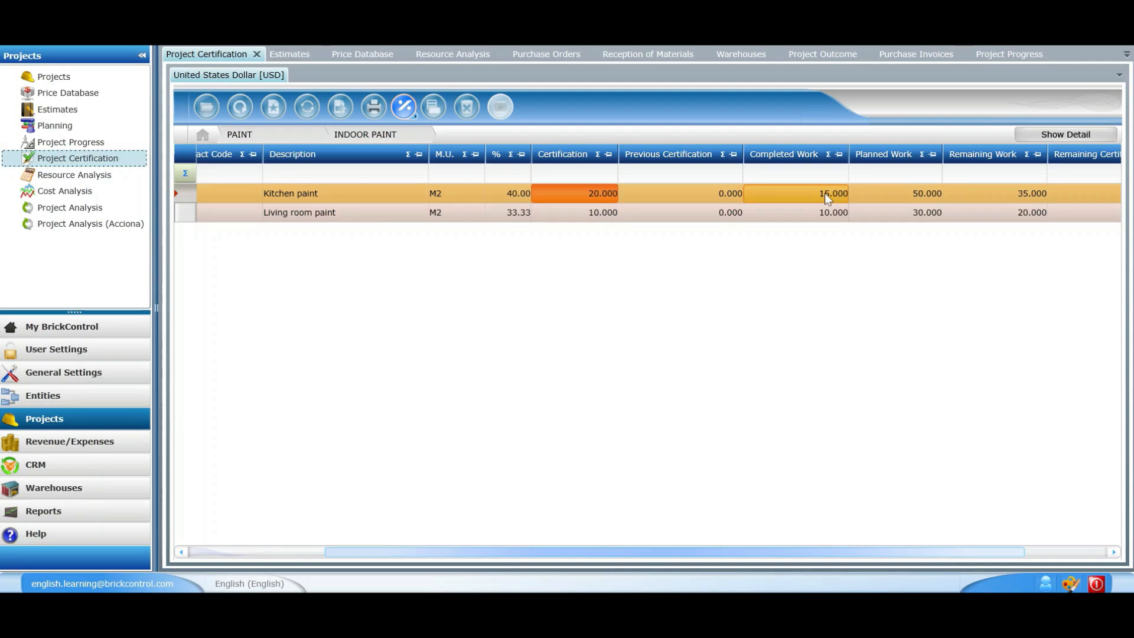
Set the certification quantity of Living room paint to 5 M2, review the remaining certification and return to the division list
left_click(713, 212)
left_click(614, 216)
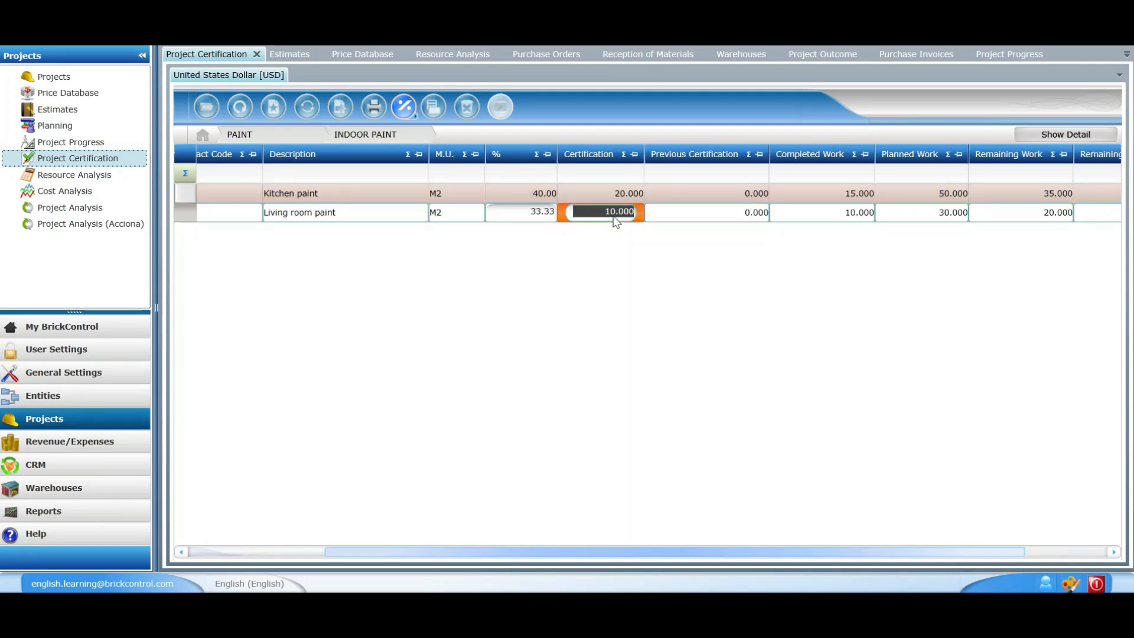
type("5")
key("Return")
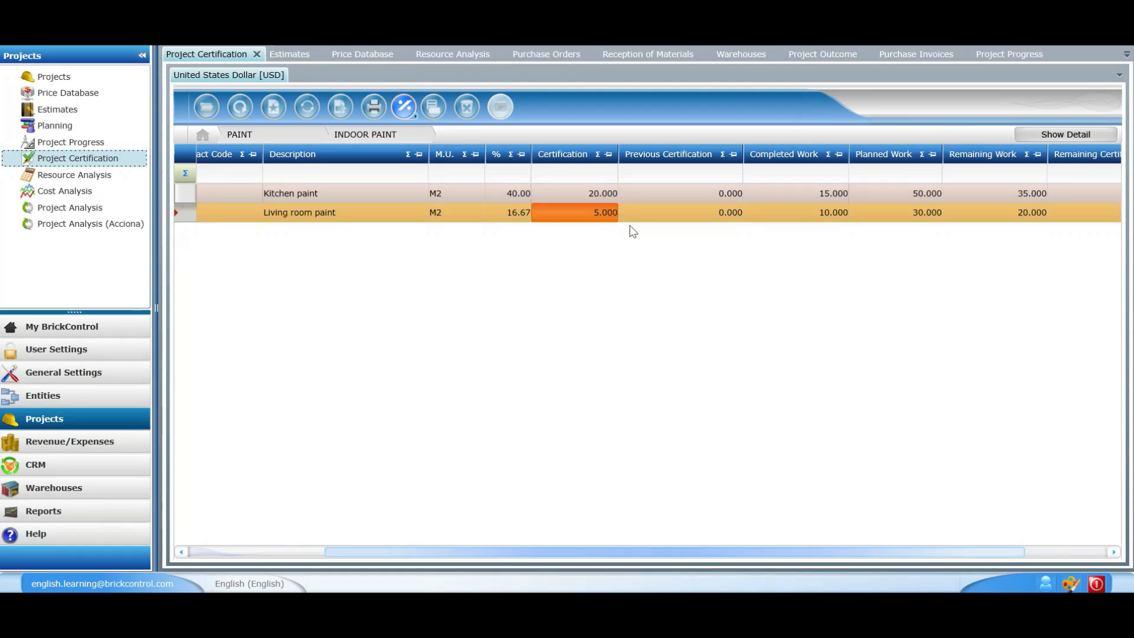
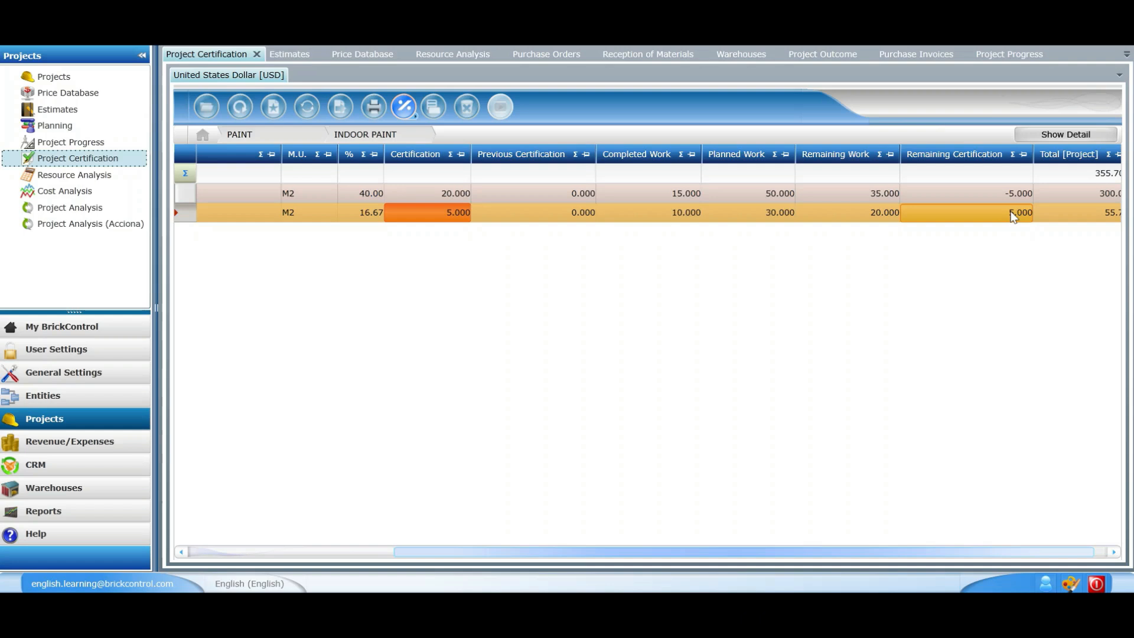
left_click_drag(825, 552, 681, 545)
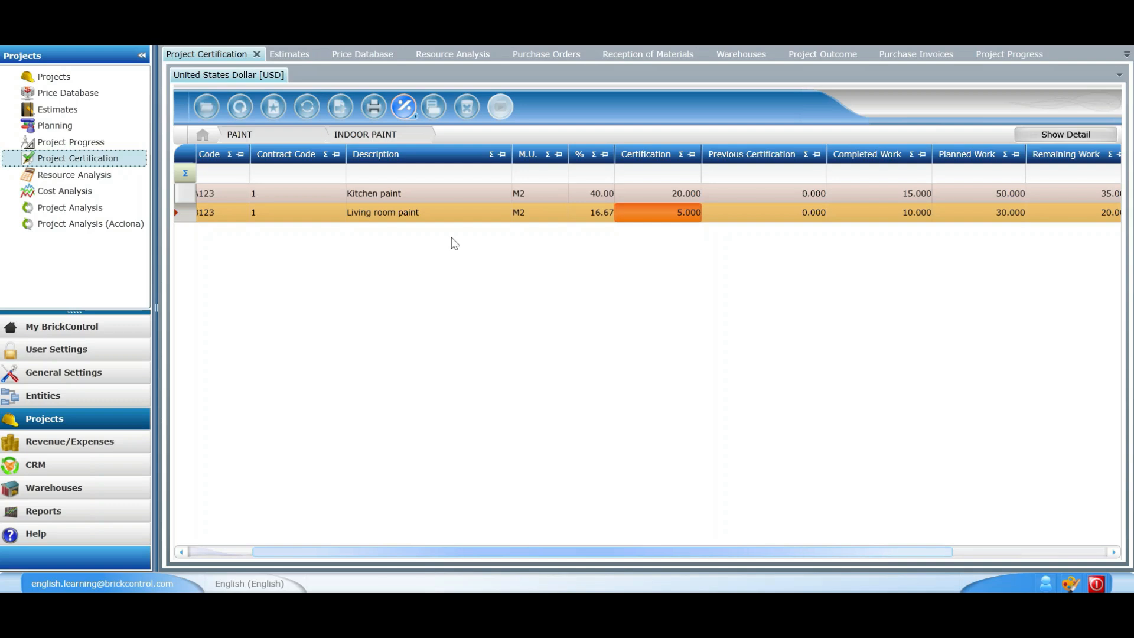
left_click(289, 136)
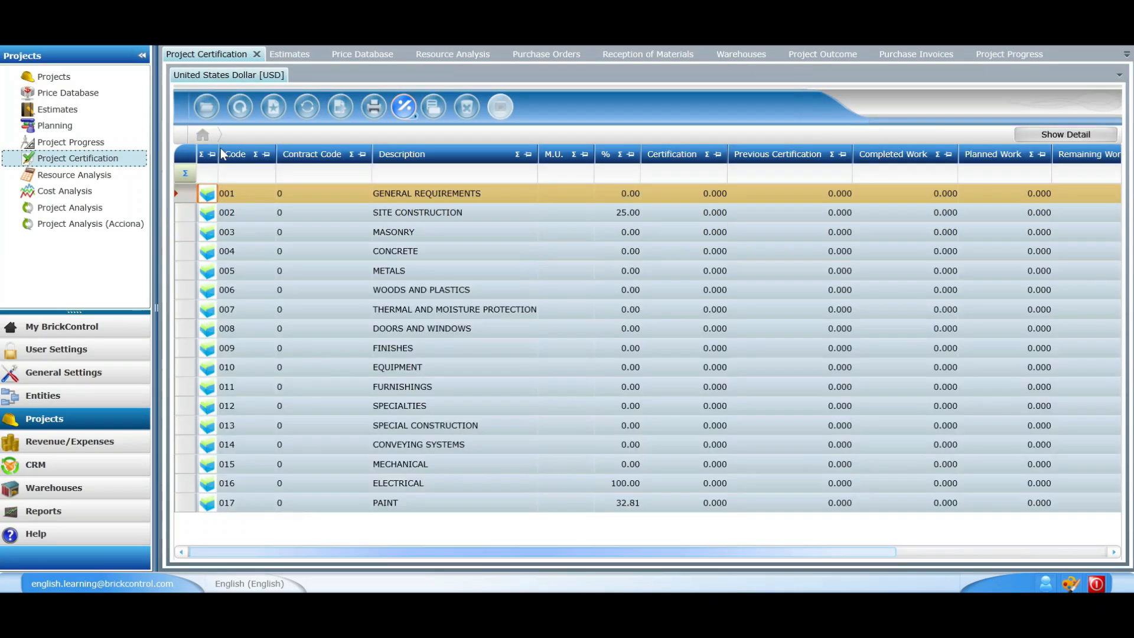
Adjust the progress percentage of the entire certification to 70% and check the certified quantities within SITE CONSTRUCTION
left_click(406, 114)
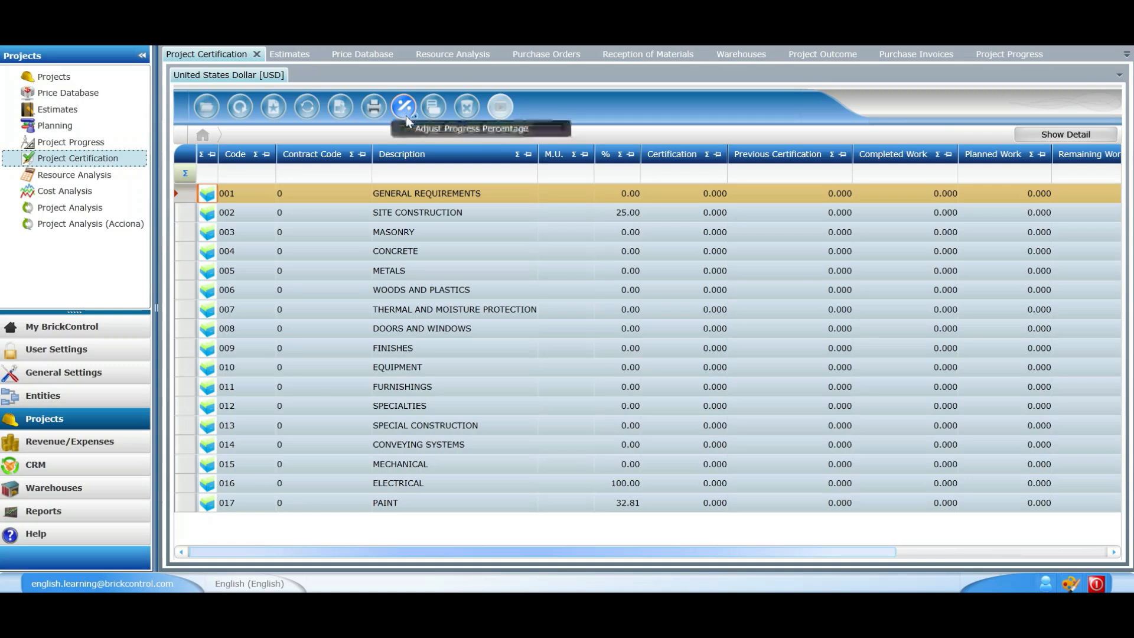
mouse_move(412, 129)
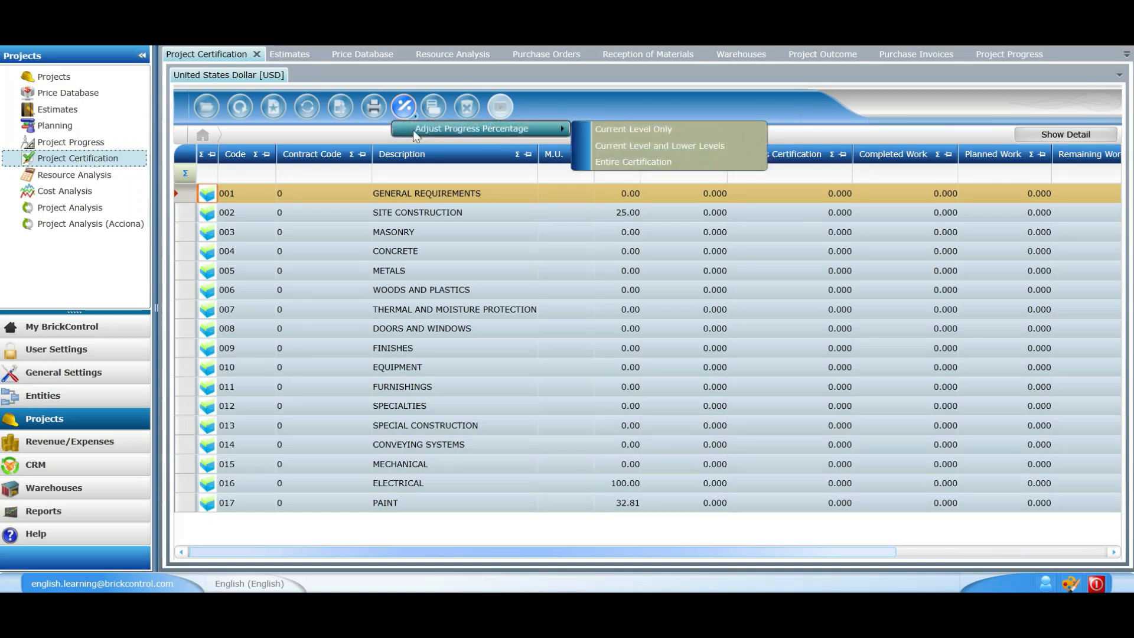
left_click(624, 157)
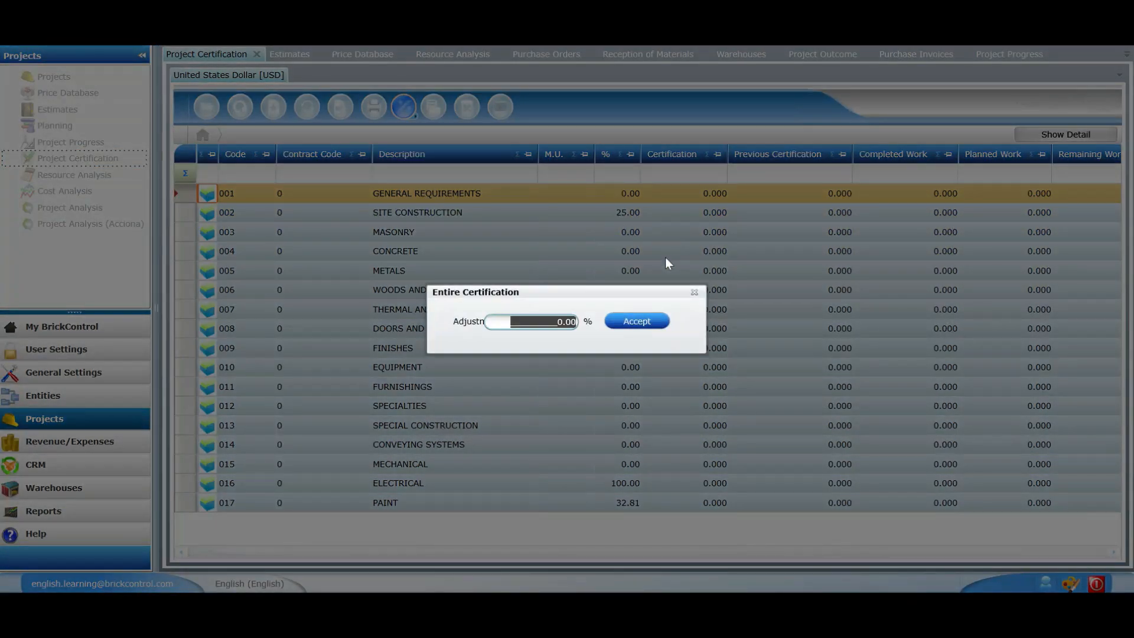
type("70")
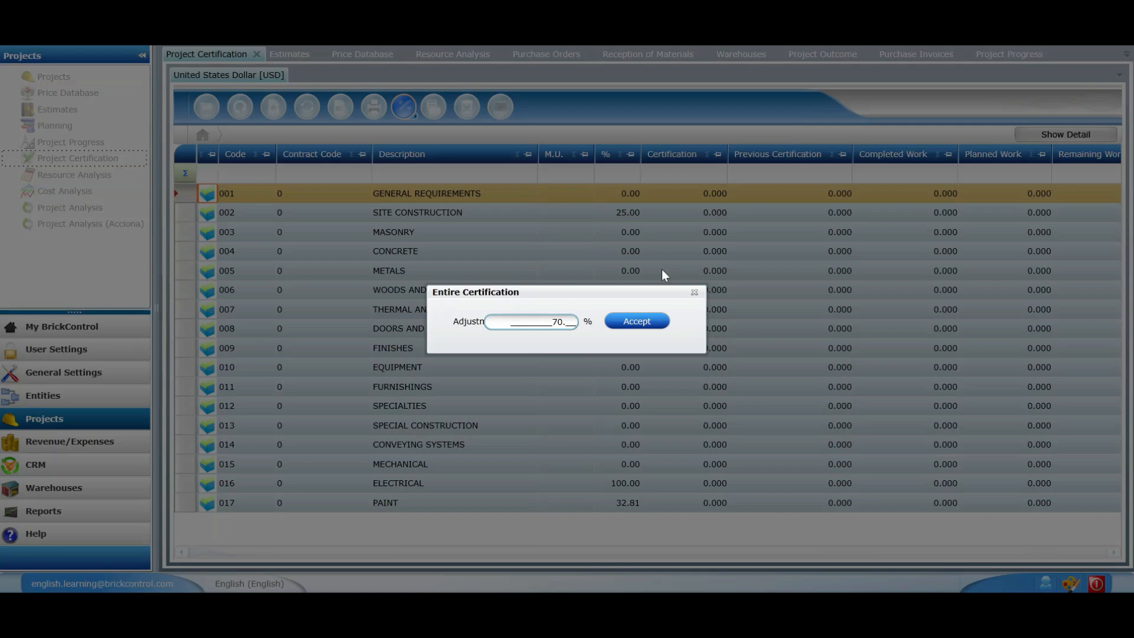
left_click(648, 316)
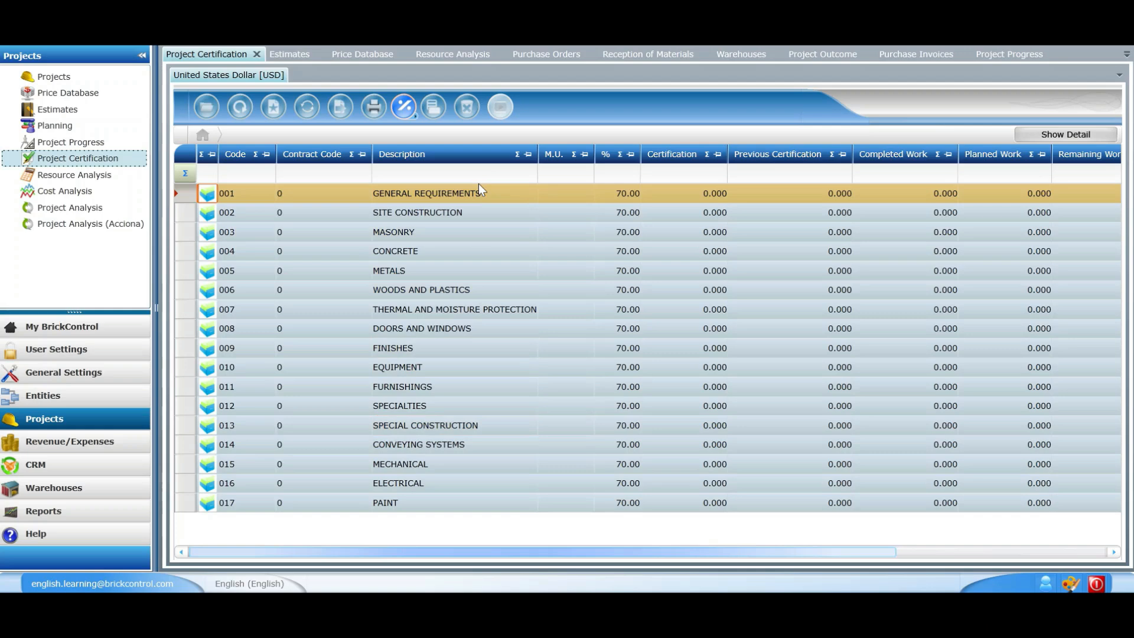
left_click(479, 208)
double_click(479, 208)
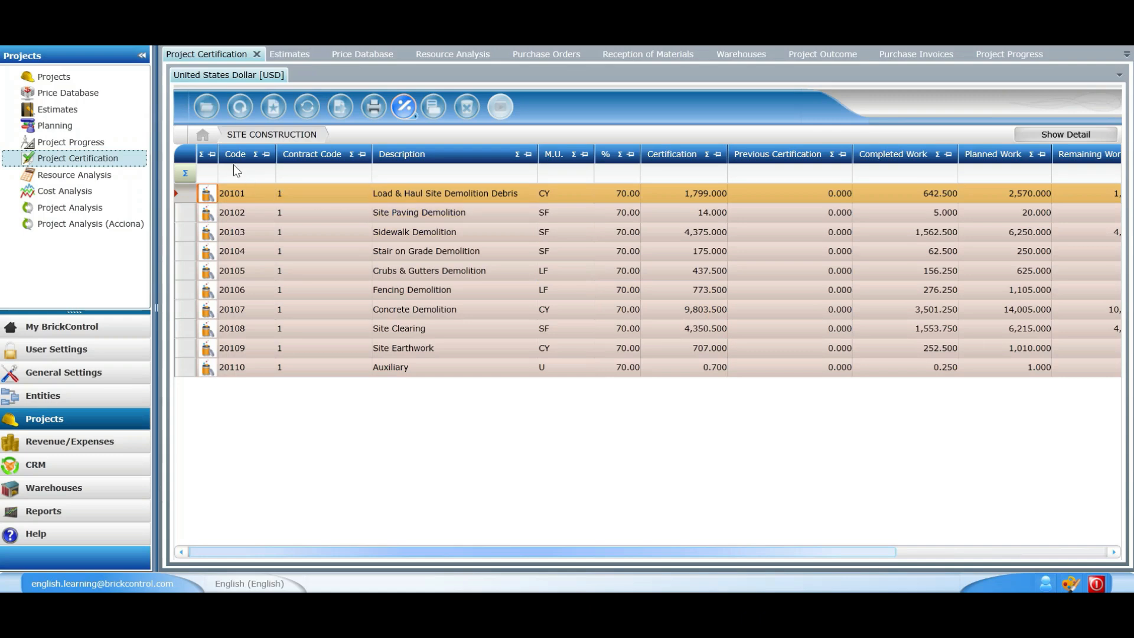
left_click(214, 140)
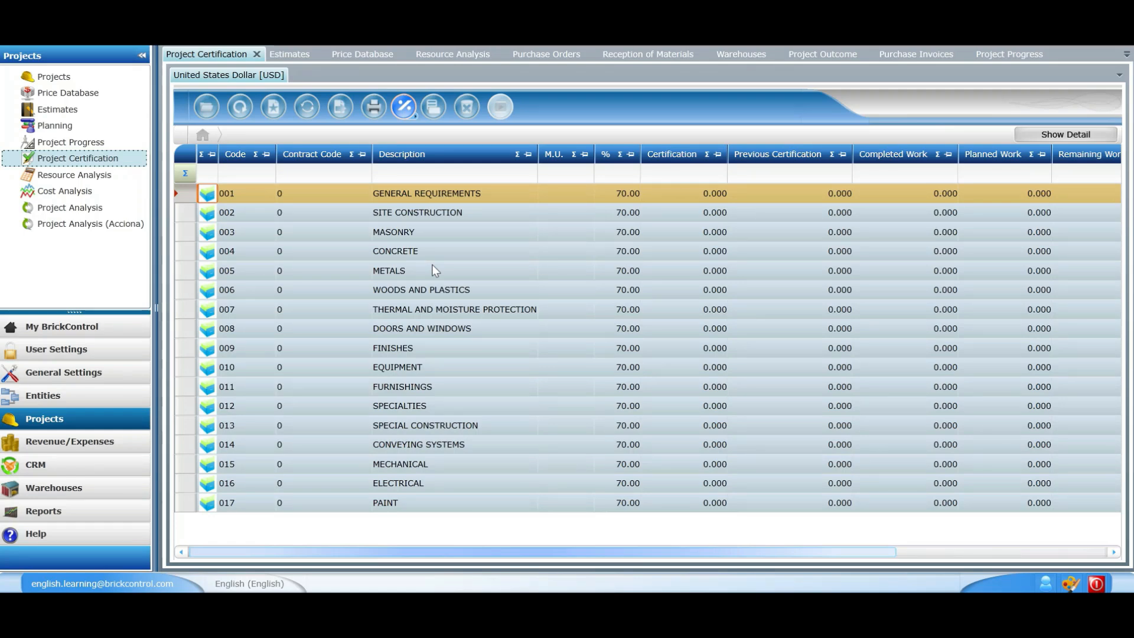
Open the certification's additional charges, review the subtotal, GG and total lines, and save them
left_click(273, 107)
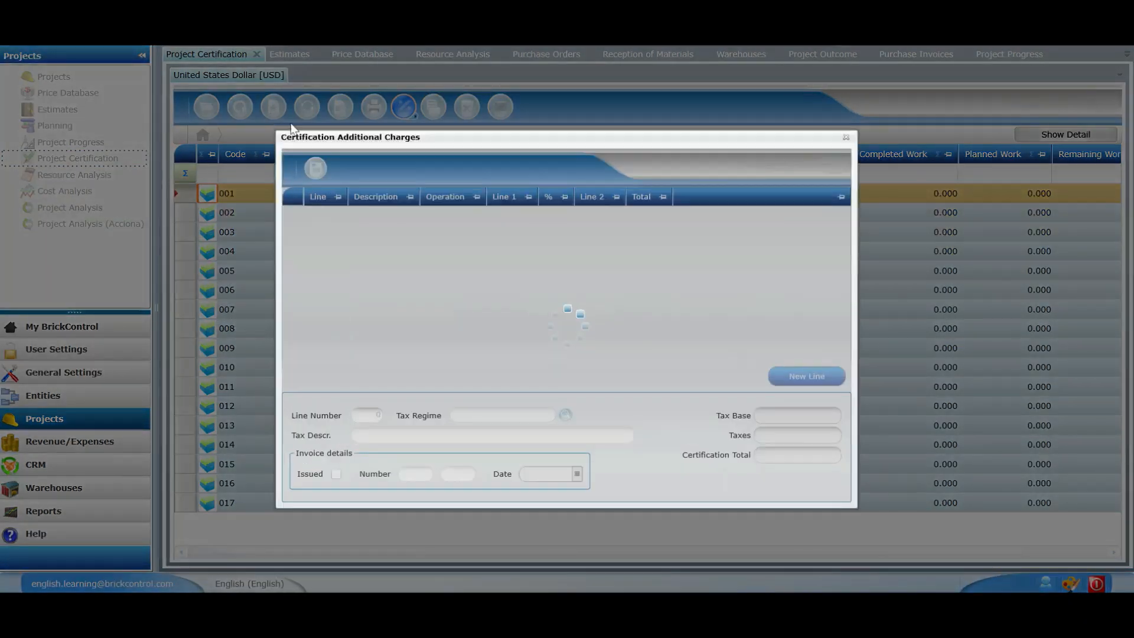
left_click(462, 248)
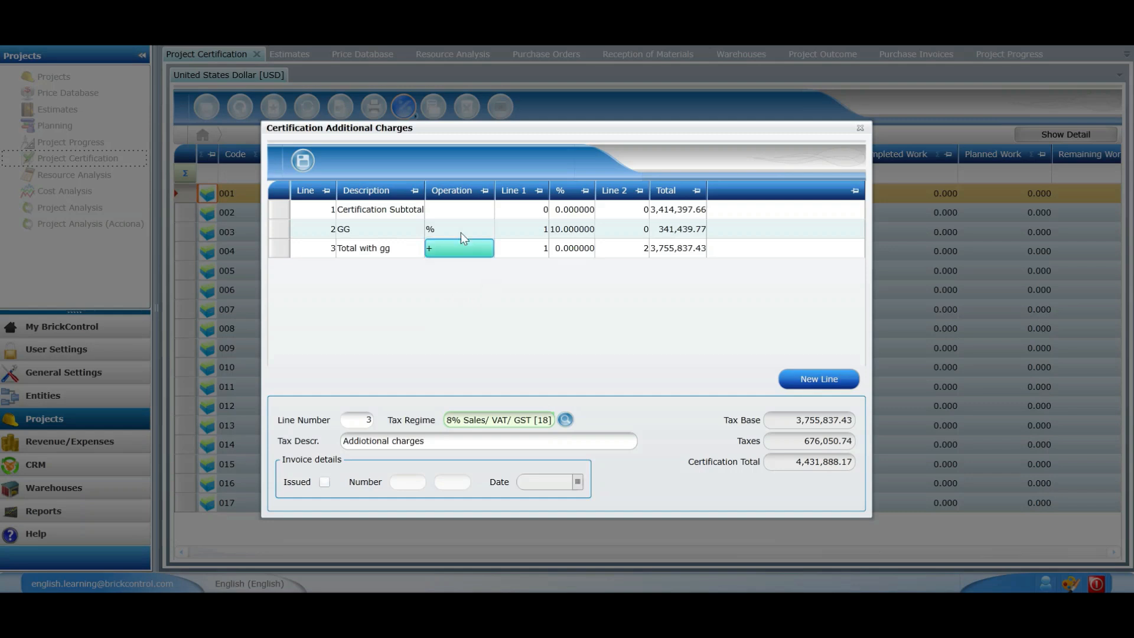
left_click(397, 224)
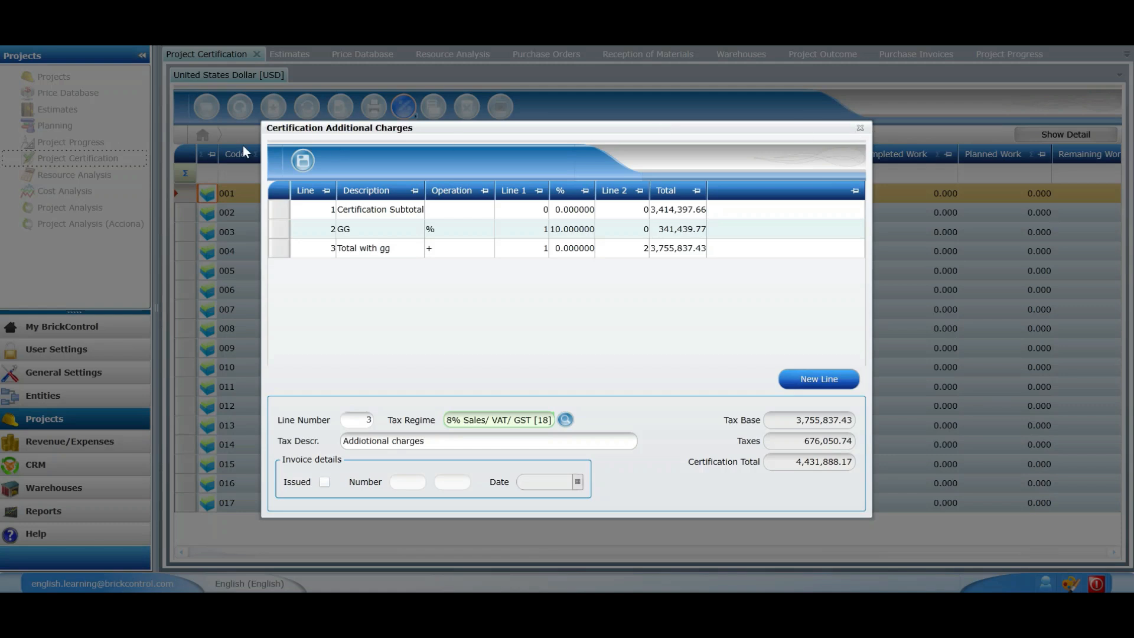
left_click(304, 165)
left_click(860, 128)
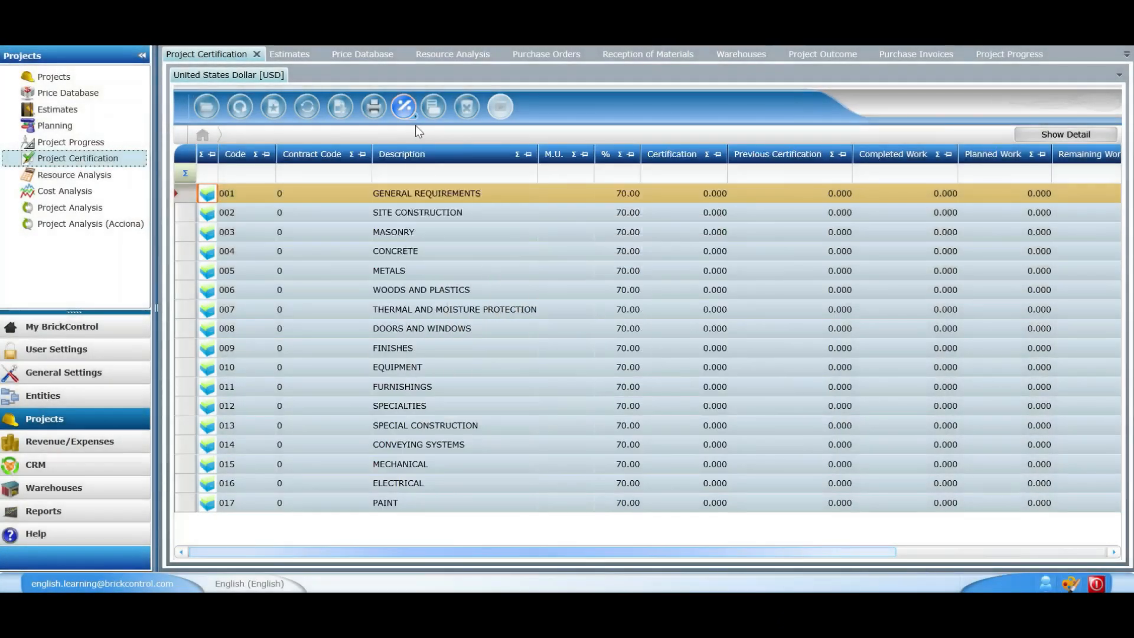
Print the project certification in English with the Basic (no lines) template and look through the generated certificate
left_click(374, 107)
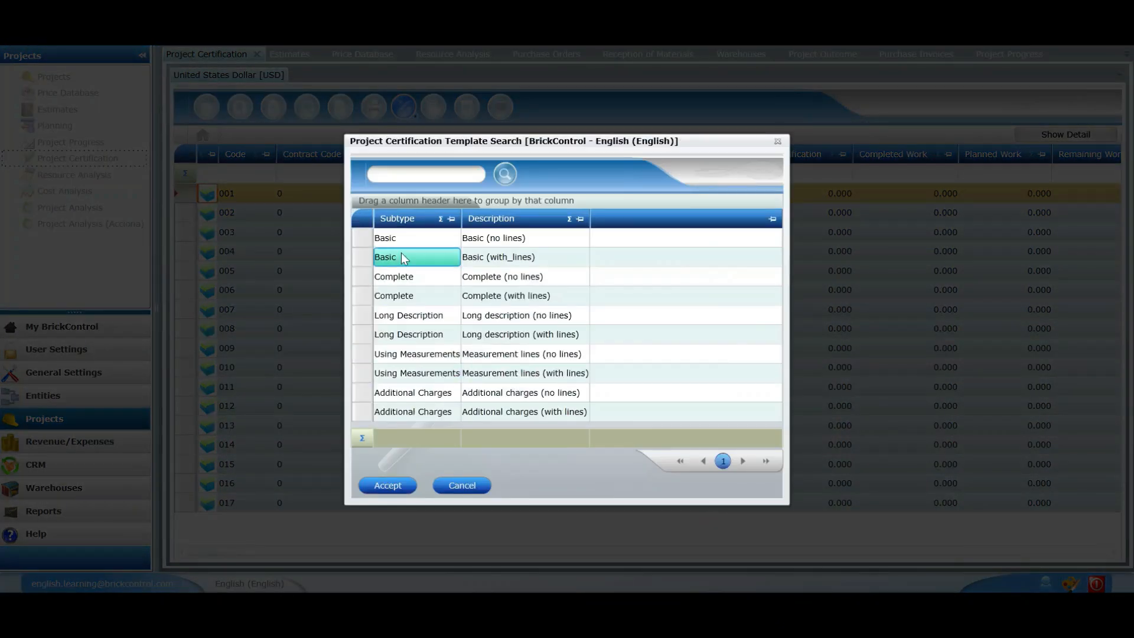
double_click(406, 237)
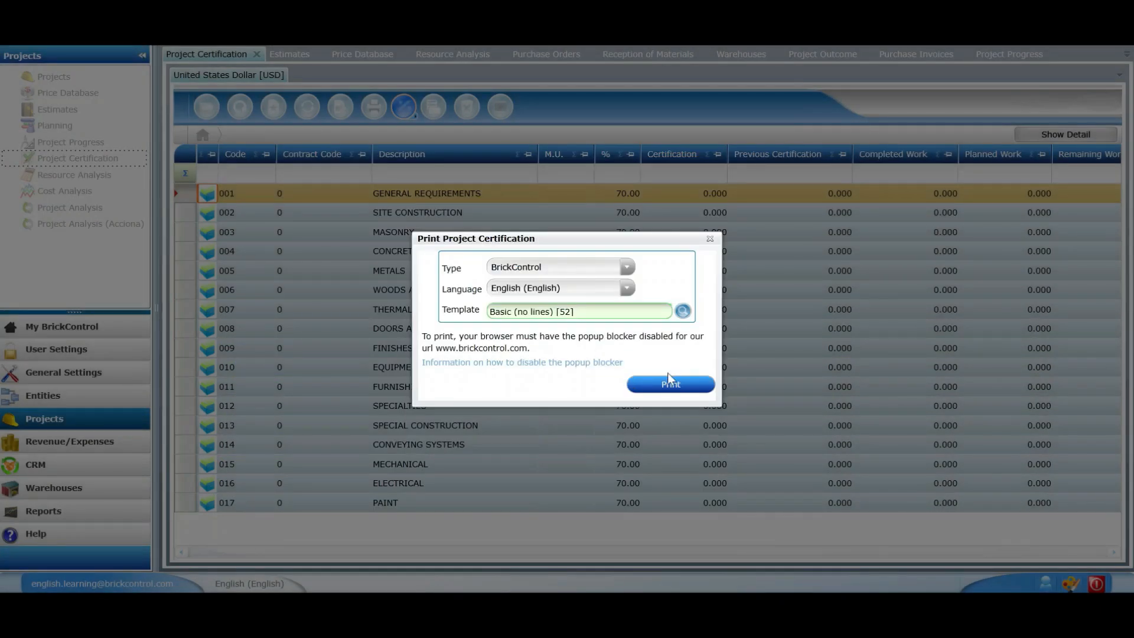
left_click(670, 387)
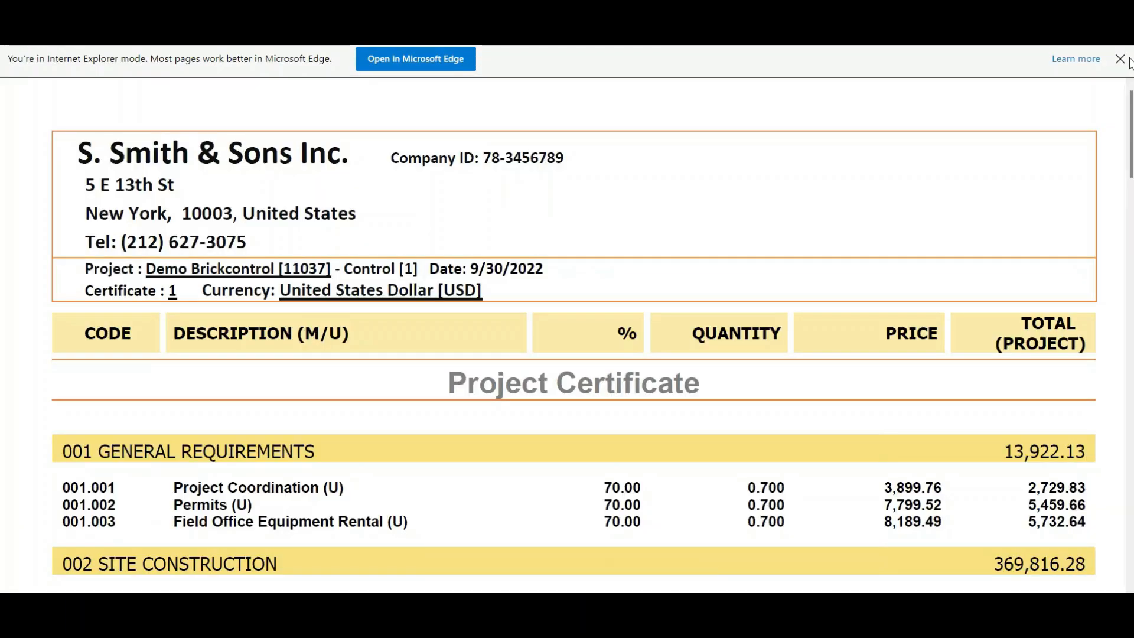
left_click(1119, 58)
left_click(632, 566)
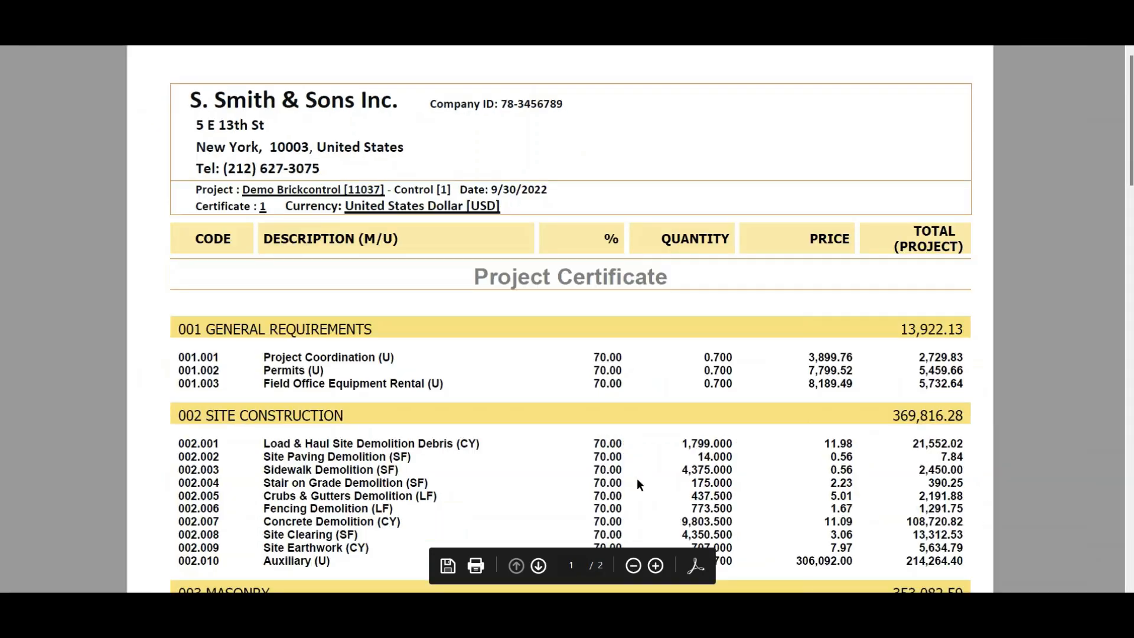
scroll(660, 407, "down", 10)
scroll(660, 408, "down", 12)
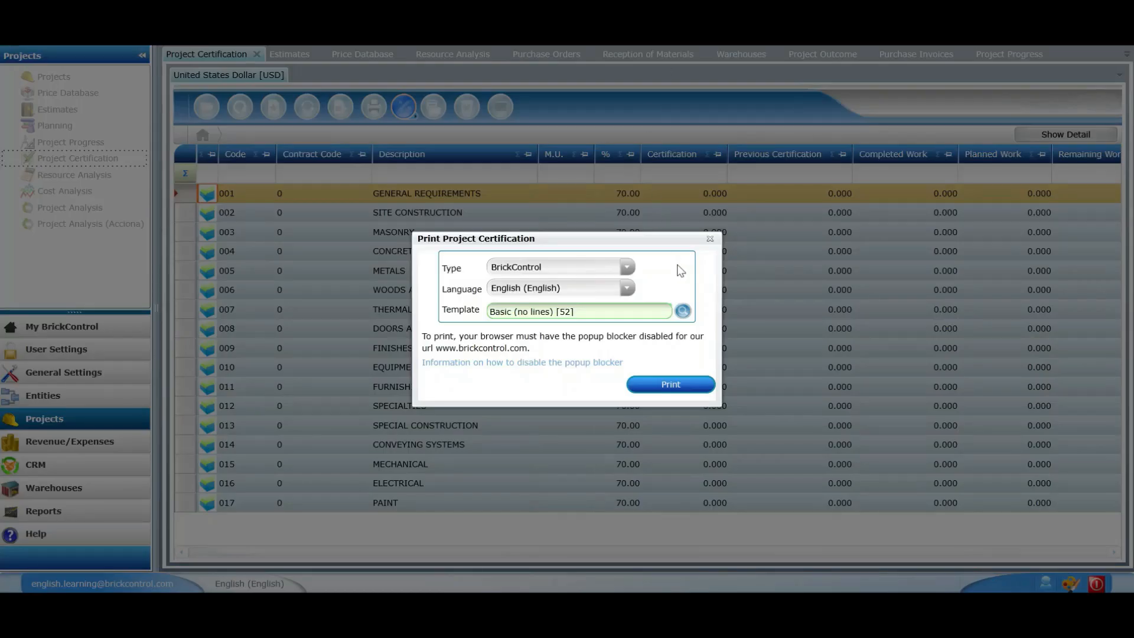
left_click(710, 240)
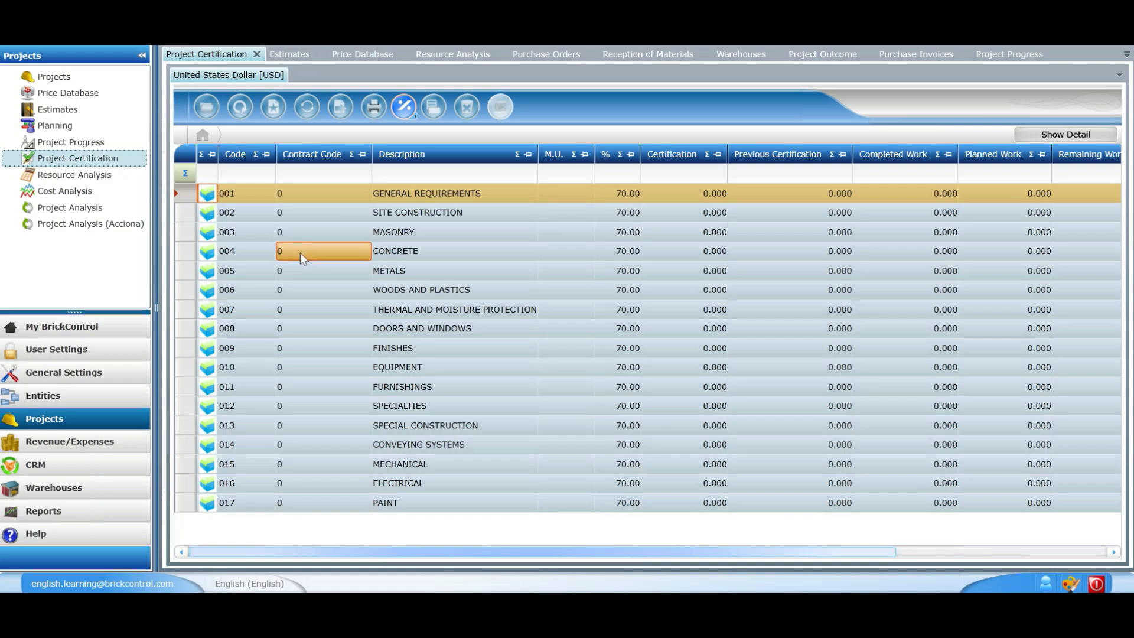
Open certification 1 of the Demo Brickcontrol project in Payment Certificates
left_click(64, 447)
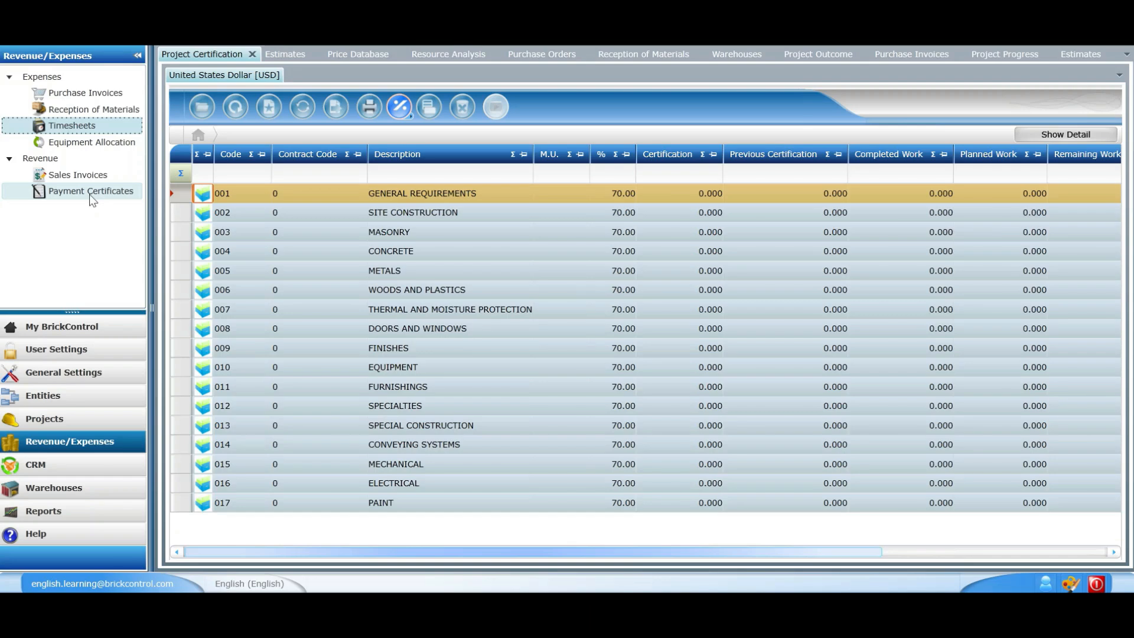
left_click(91, 195)
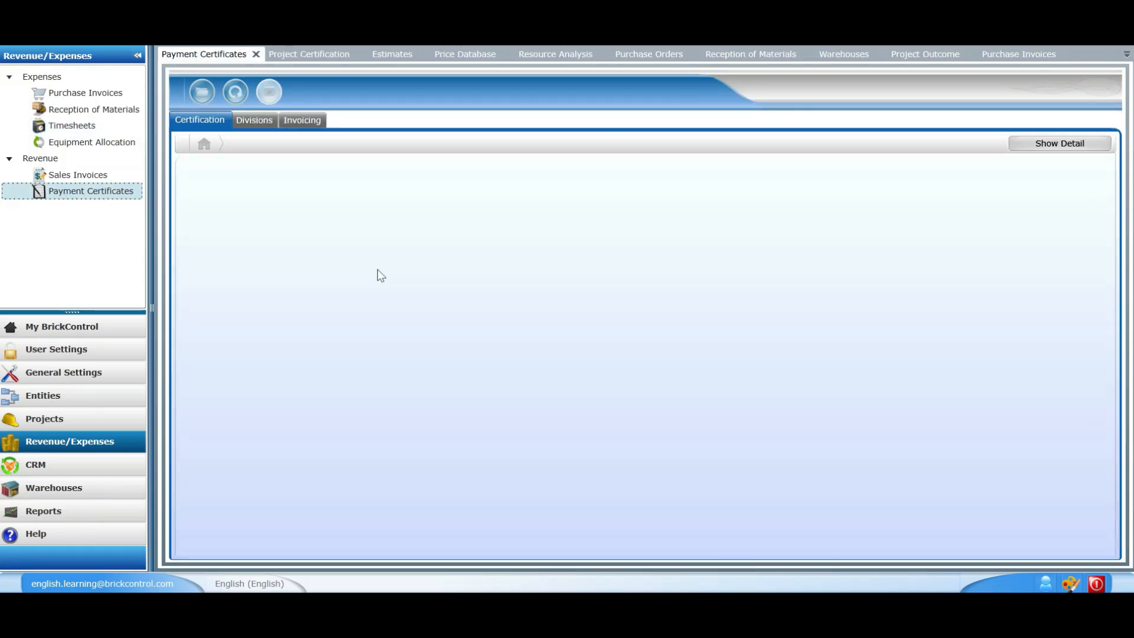
left_click(201, 93)
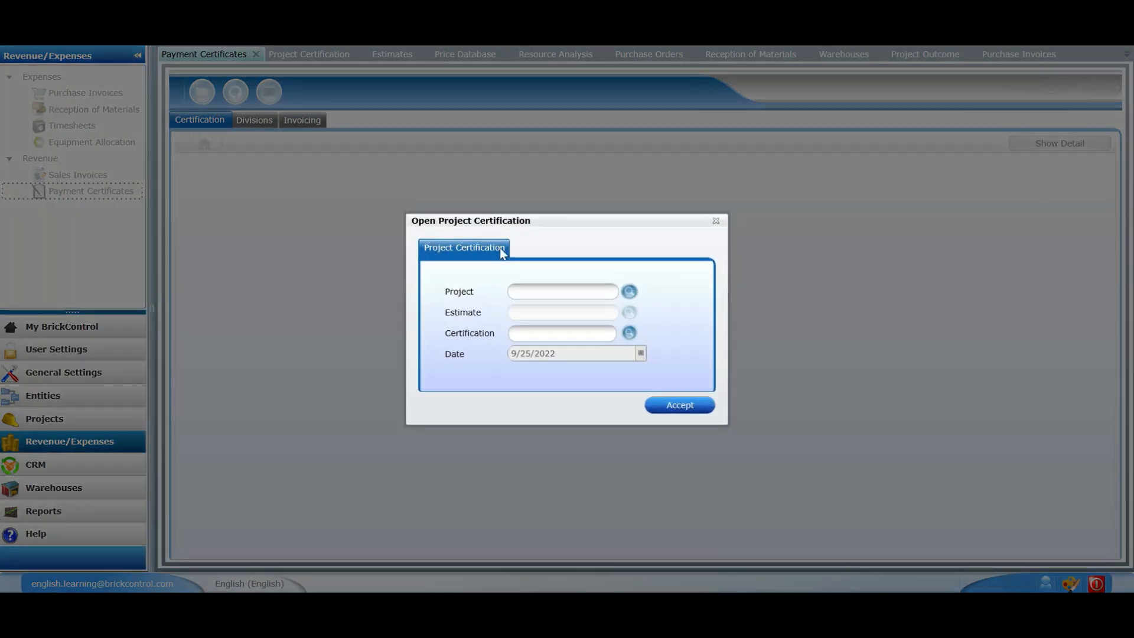
left_click(542, 294)
left_click(544, 306)
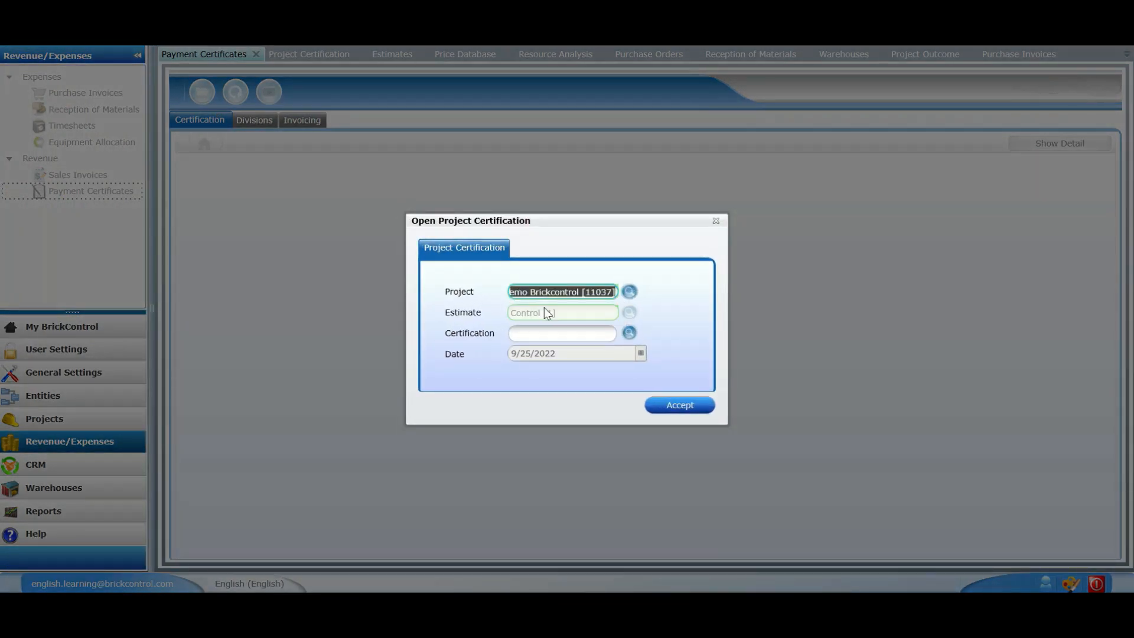
left_click(558, 339)
type("1")
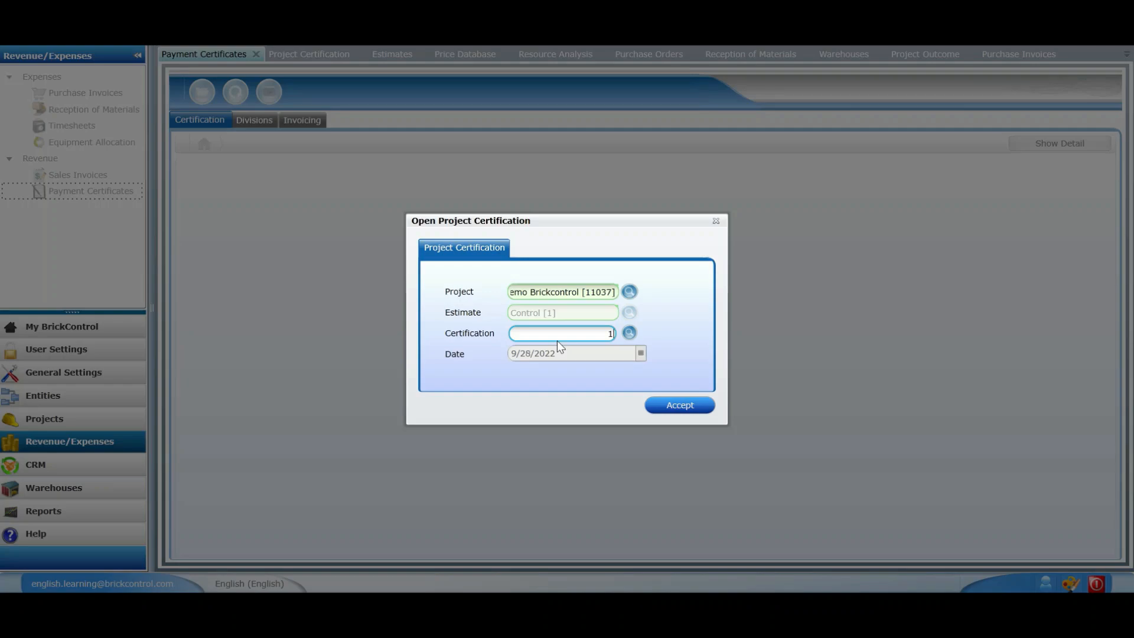
left_click(671, 405)
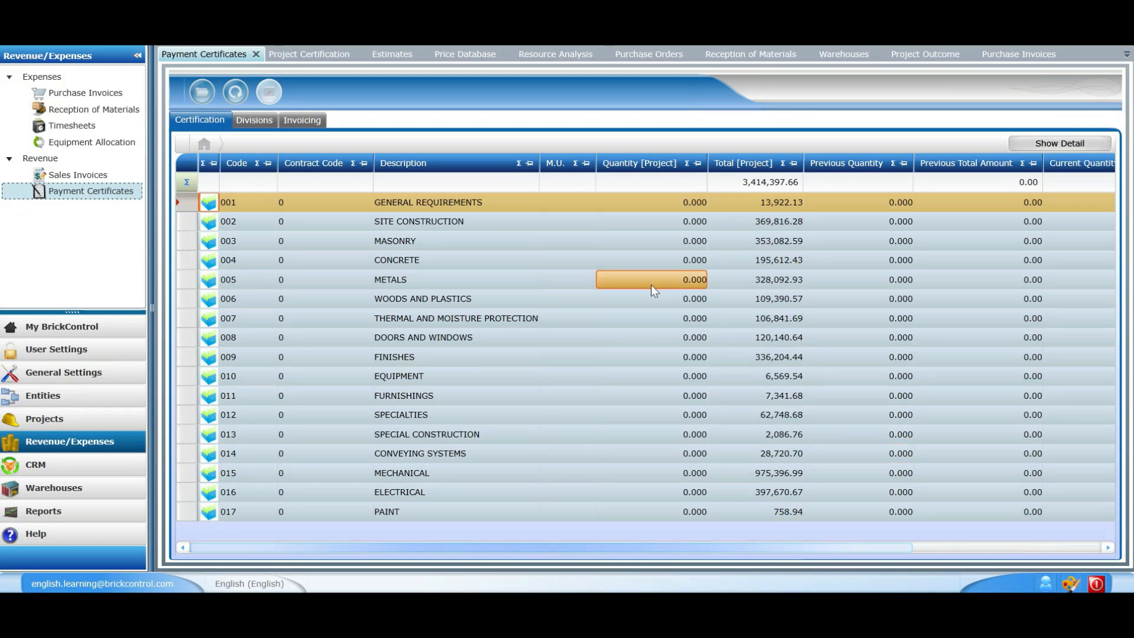
Review the MASONRY certification line, and examine the certified amounts and percentages of each Demo Brickcontrol division
double_click(472, 242)
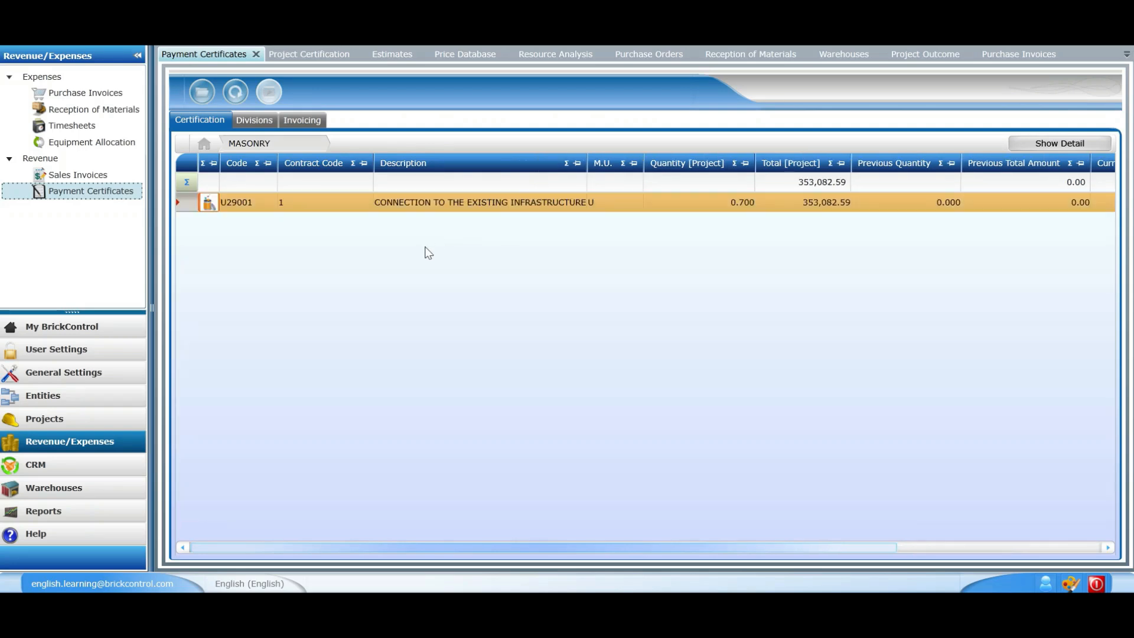
left_click(203, 143)
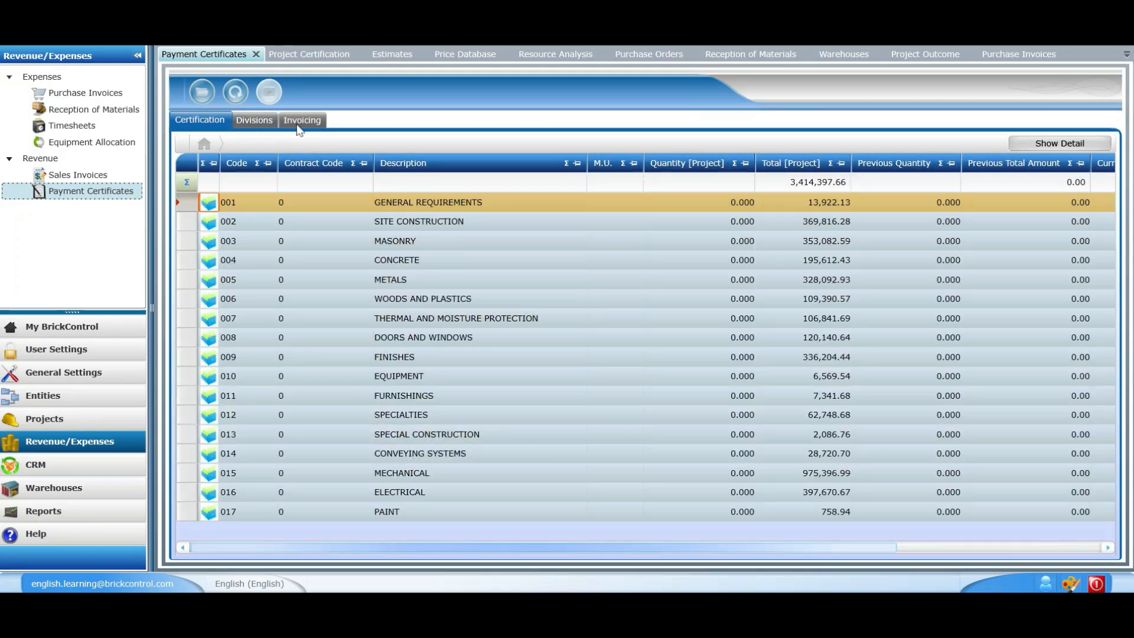
left_click(254, 120)
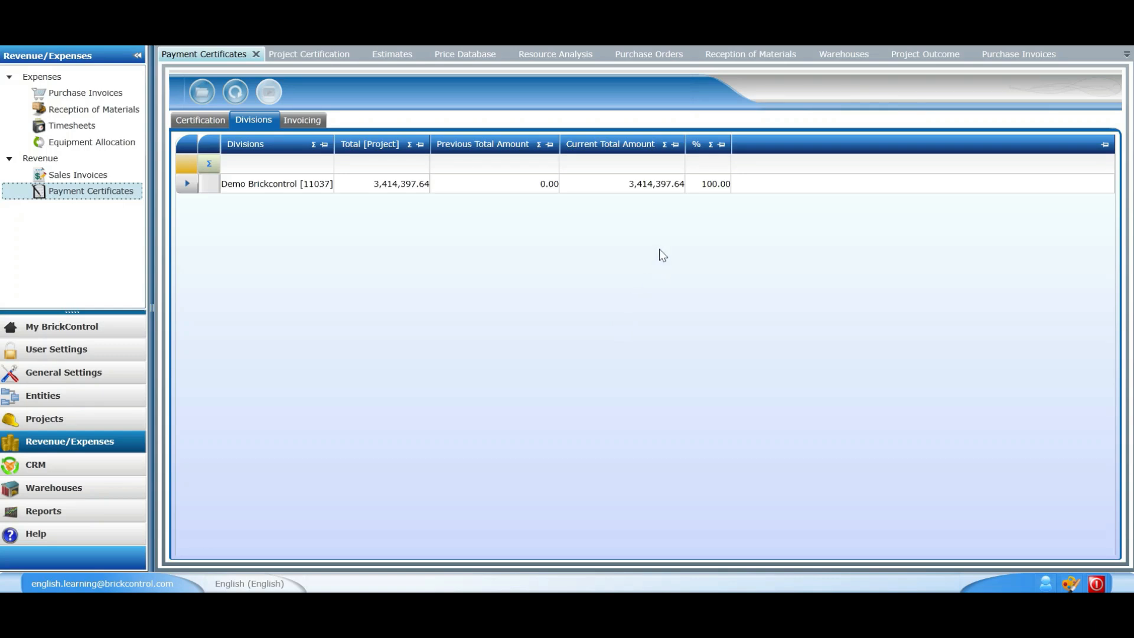
left_click(707, 188)
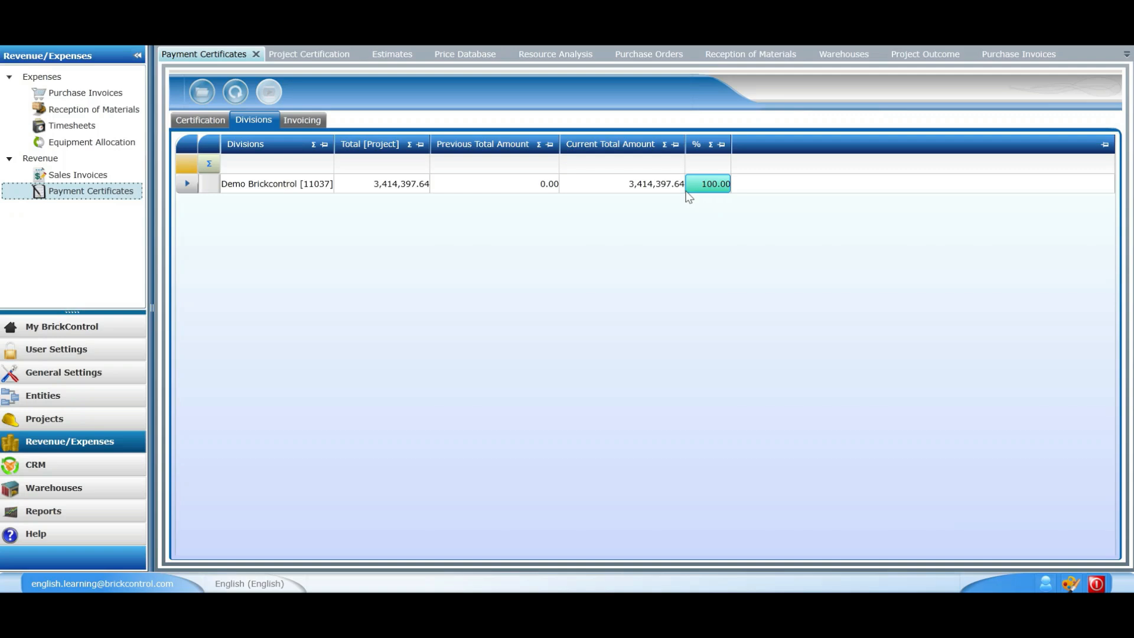
left_click(187, 184)
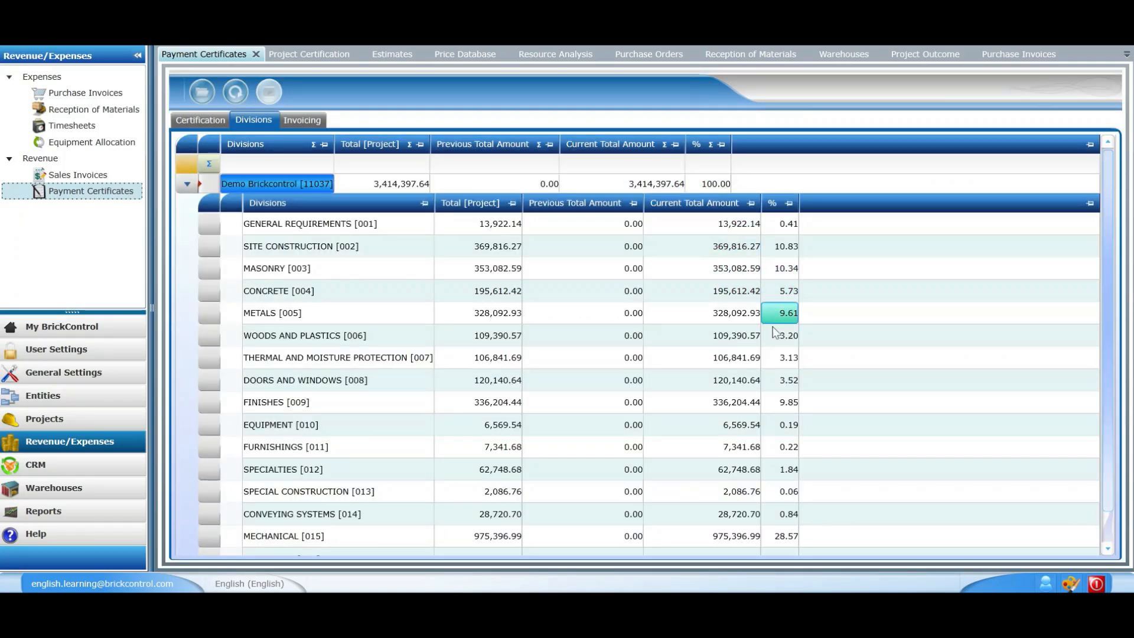
scroll(366, 372, "down", 1)
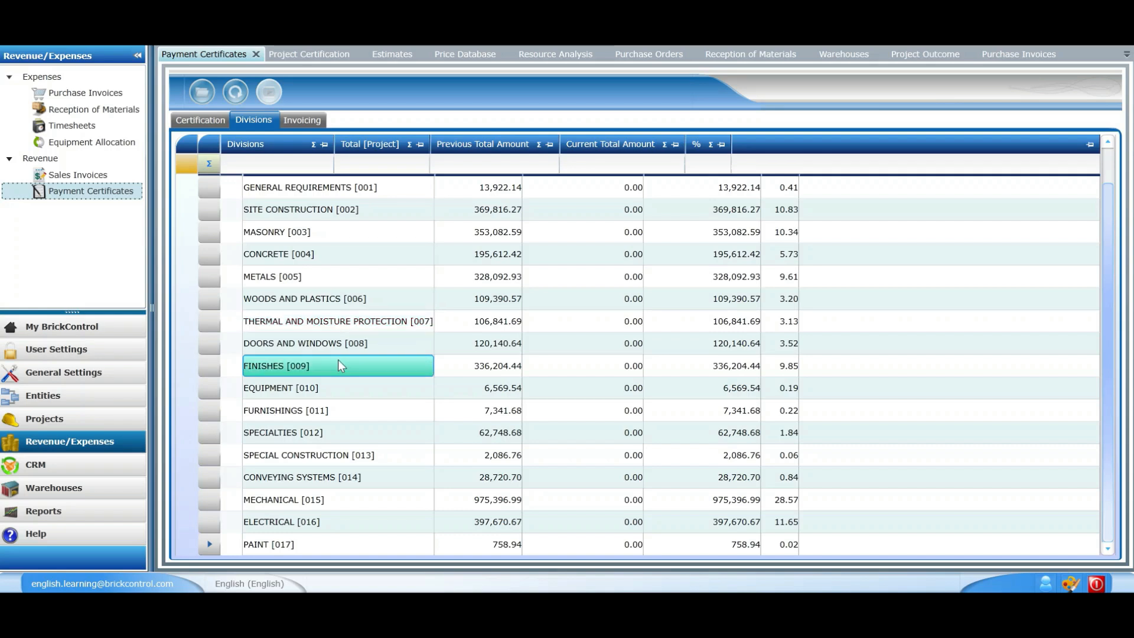
scroll(338, 360, "up", 1)
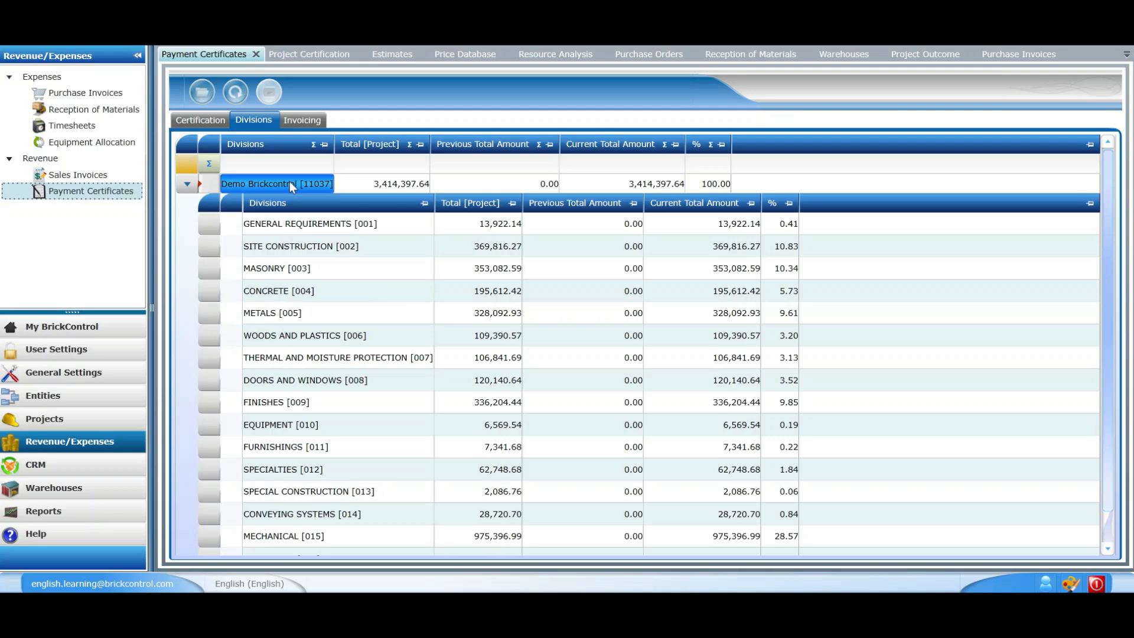
Set the payment method in the certificate's invoice details to 90-Day Credit [90D] and save the invoicing data
left_click(306, 121)
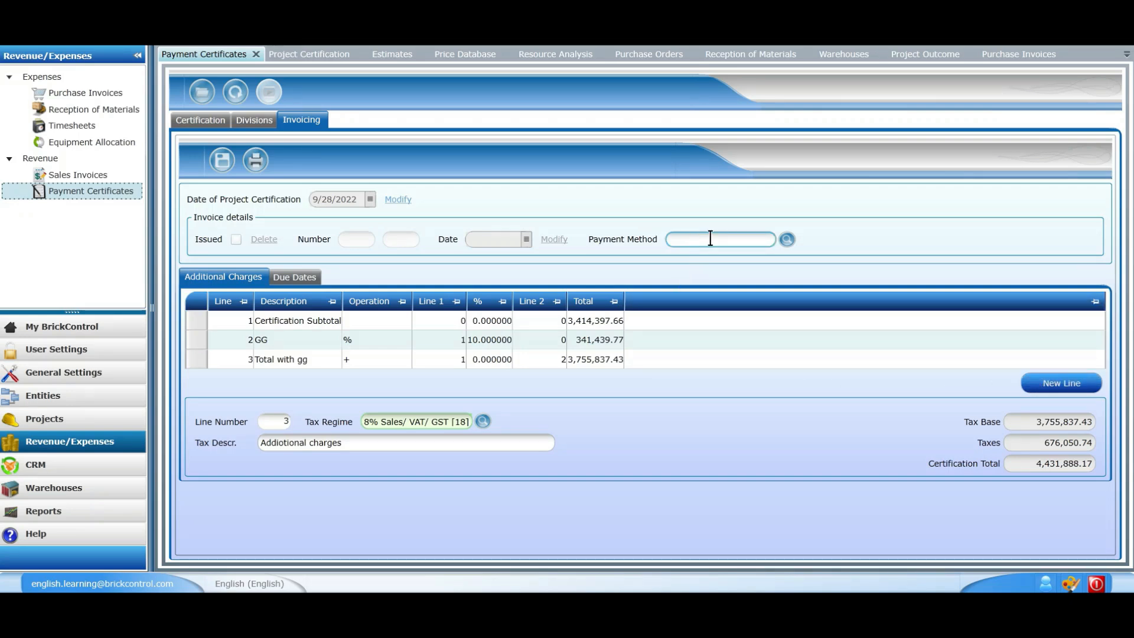
left_click(789, 237)
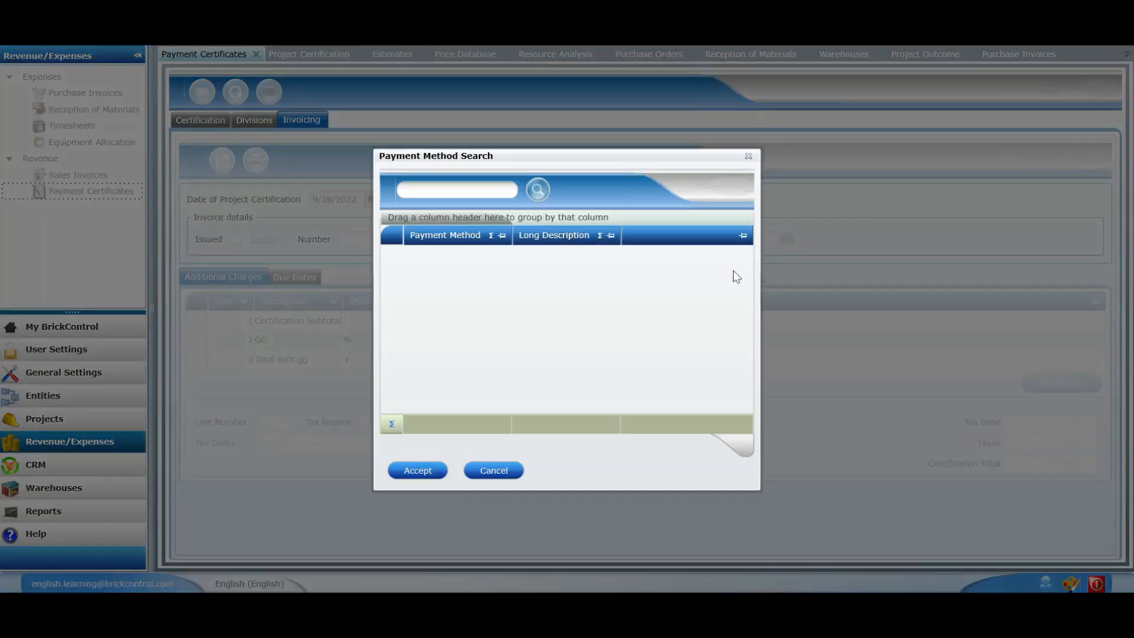
scroll(448, 295, "down", 2)
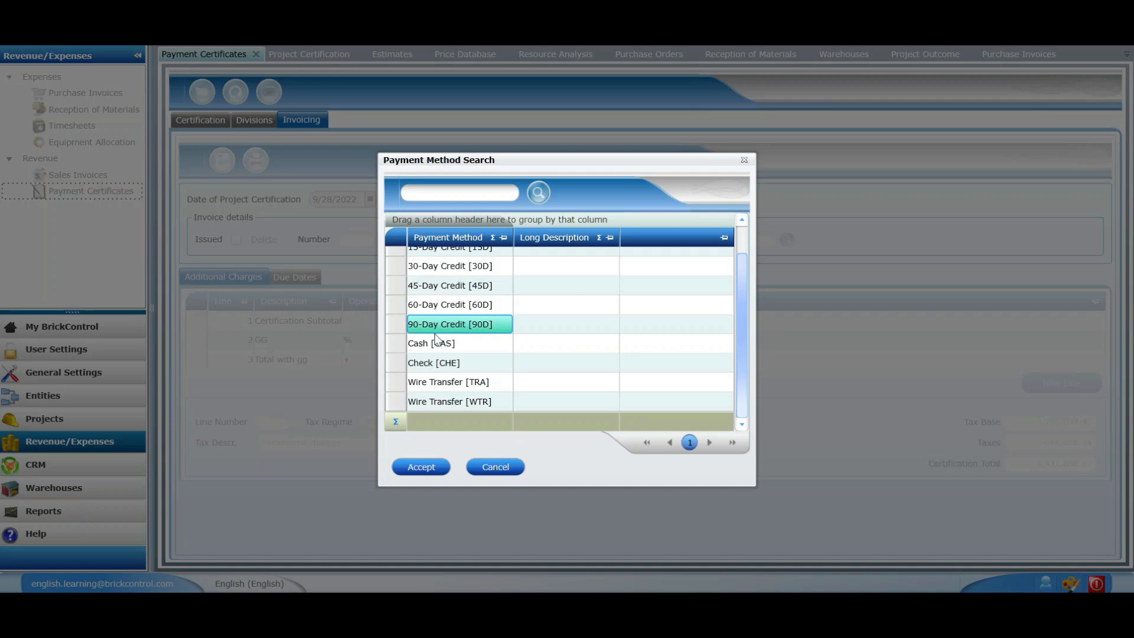
double_click(449, 324)
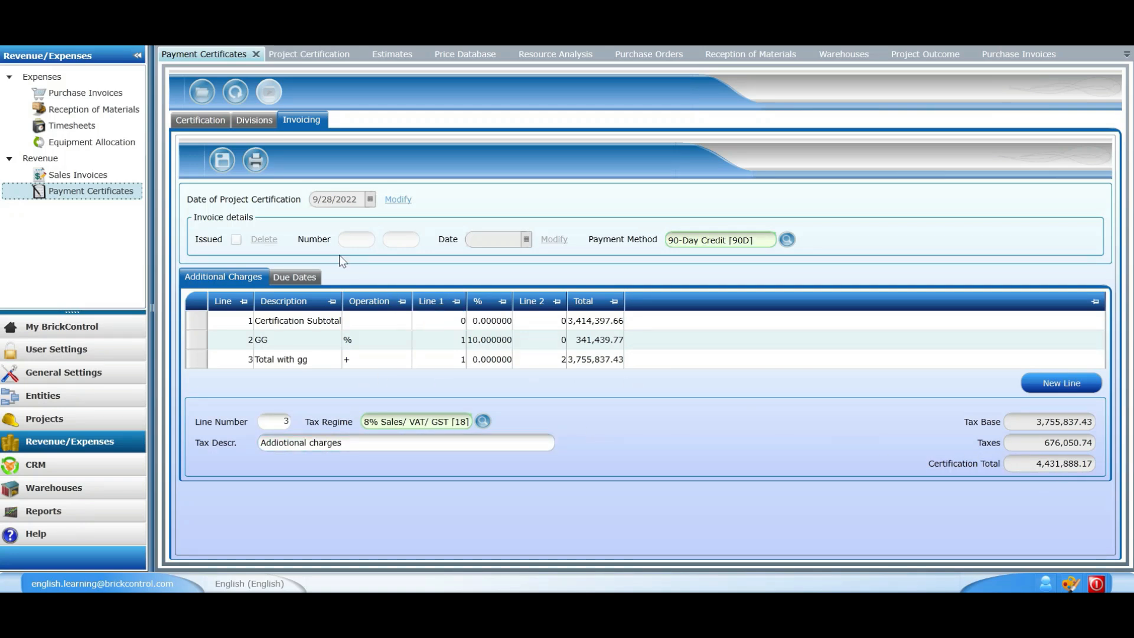
left_click(213, 162)
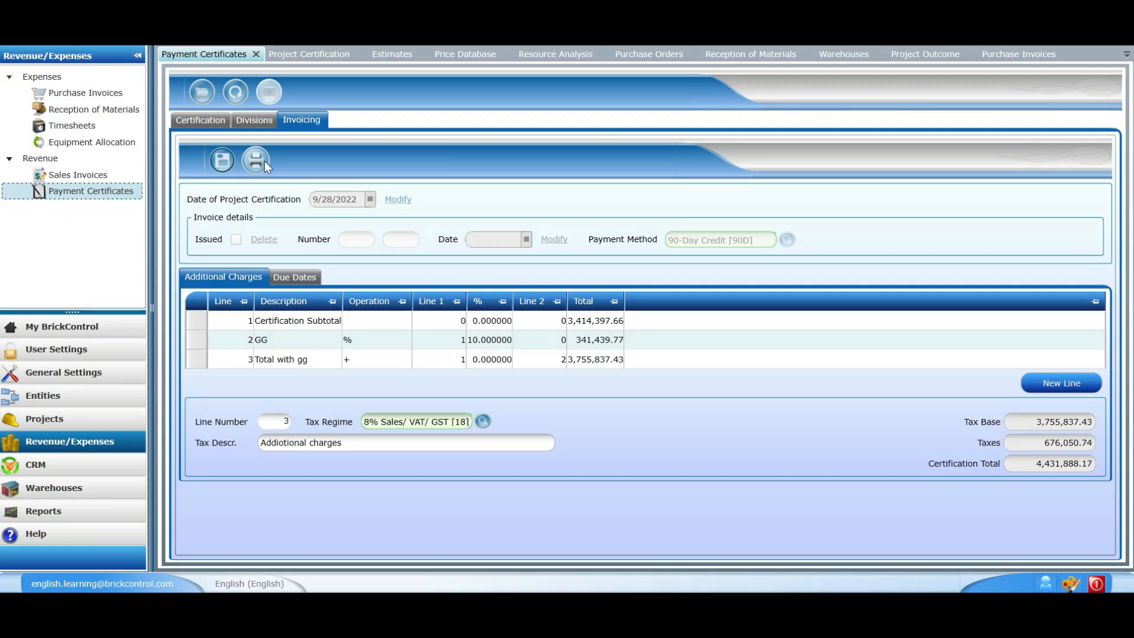
Start a new Cost Analysis report and list its projects, filtered by the name demo and company S. Smith & Sons Inc. [1]
left_click(48, 420)
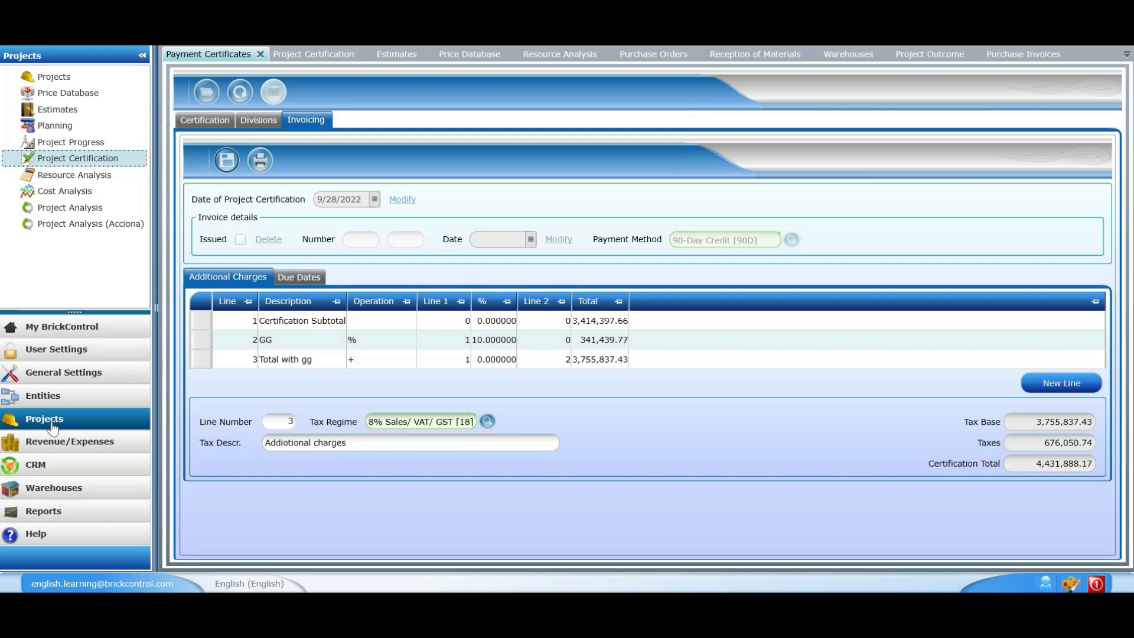
left_click(66, 192)
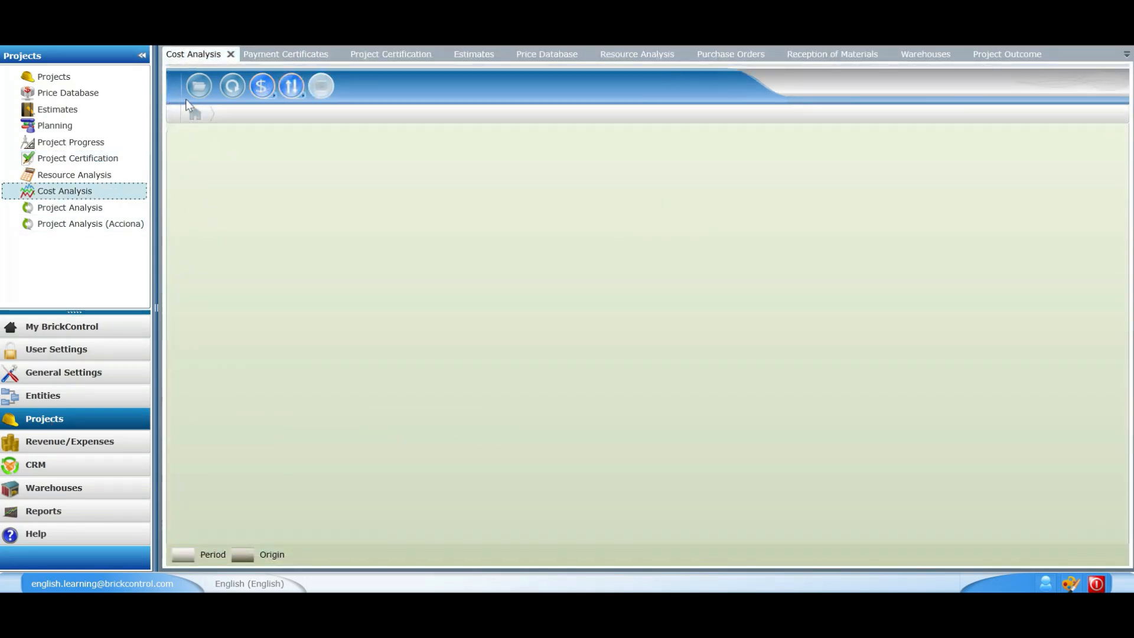
left_click(188, 87)
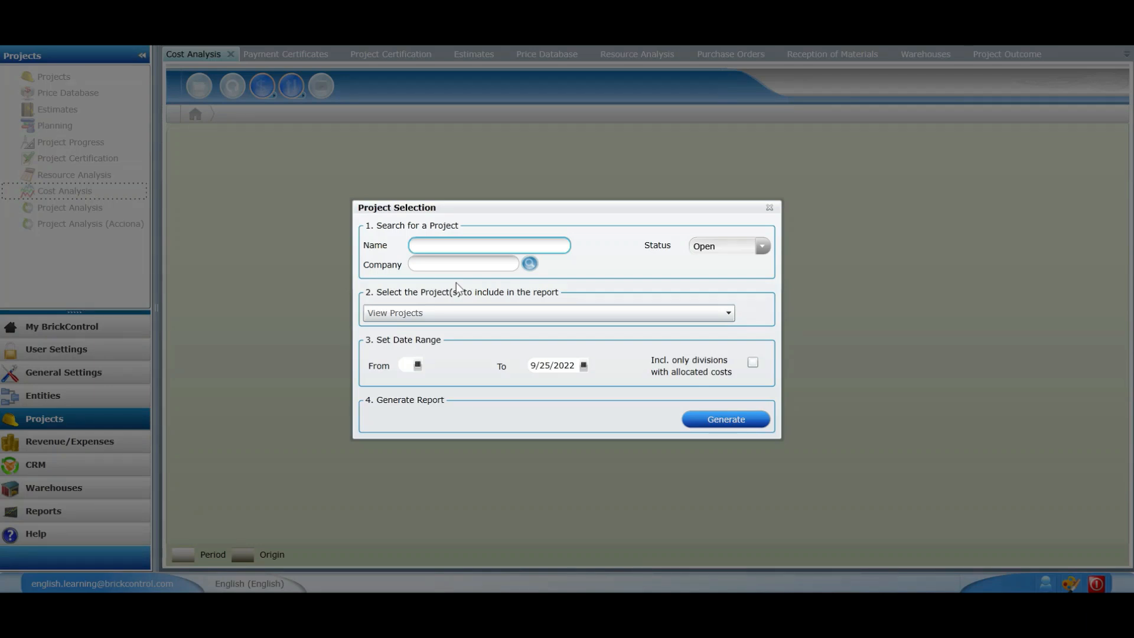
type("demo")
left_click(462, 263)
type("sml")
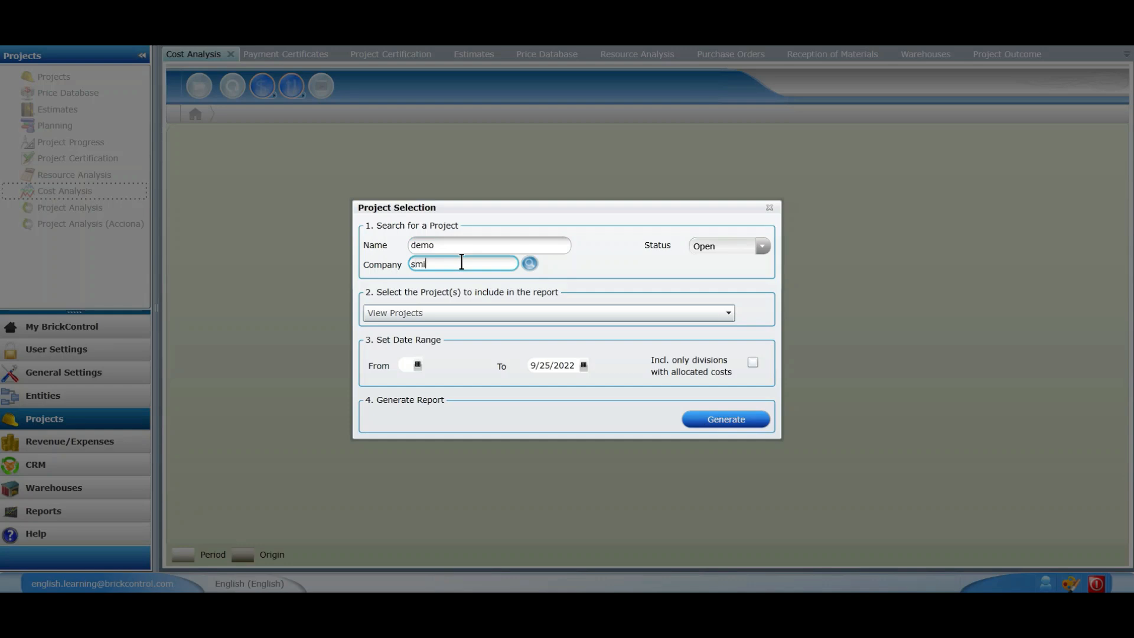
left_click(458, 280)
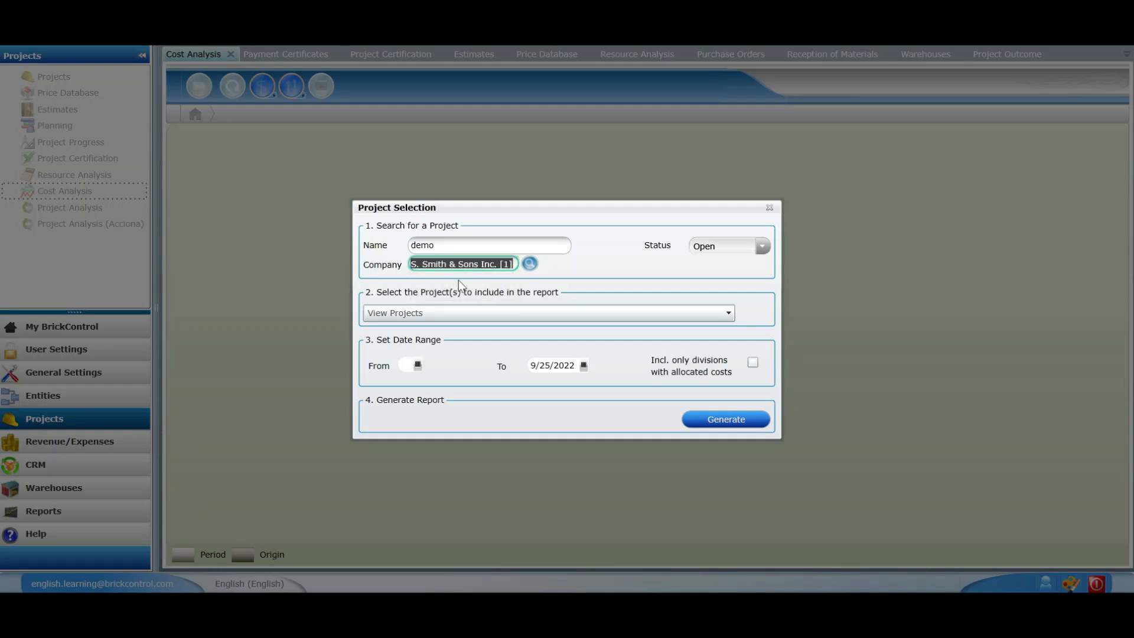
left_click(436, 318)
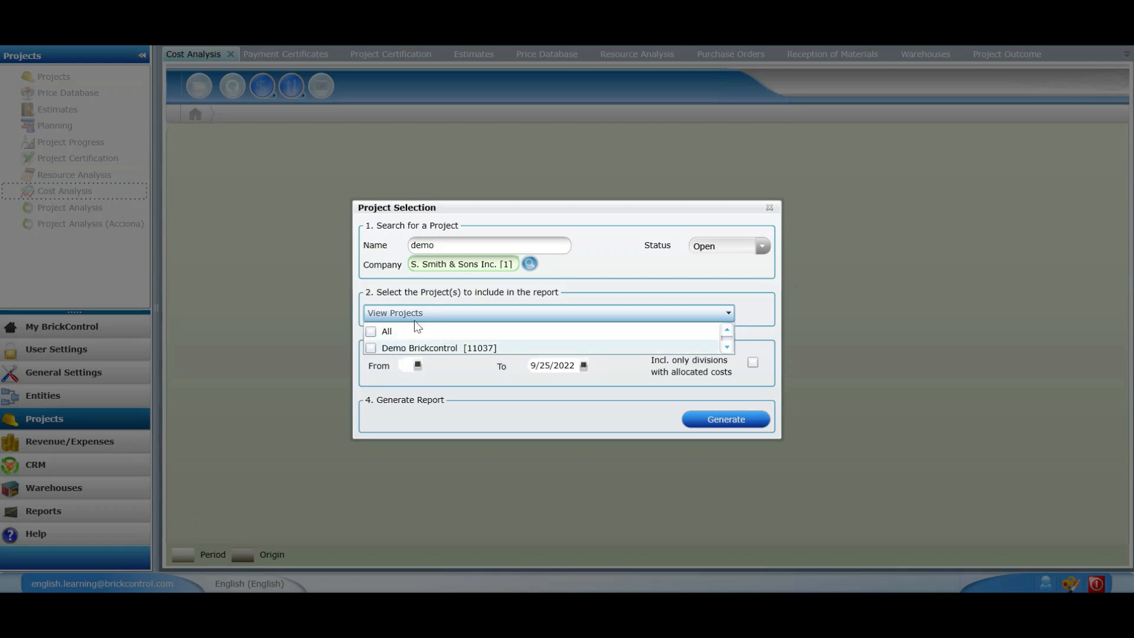
Clear the project name filter, look through all of the company's projects, and enter demo as the name filter again
left_click(455, 243)
key("BackSpace")
key("BackSpace")
key("BackSpace")
key("BackSpace")
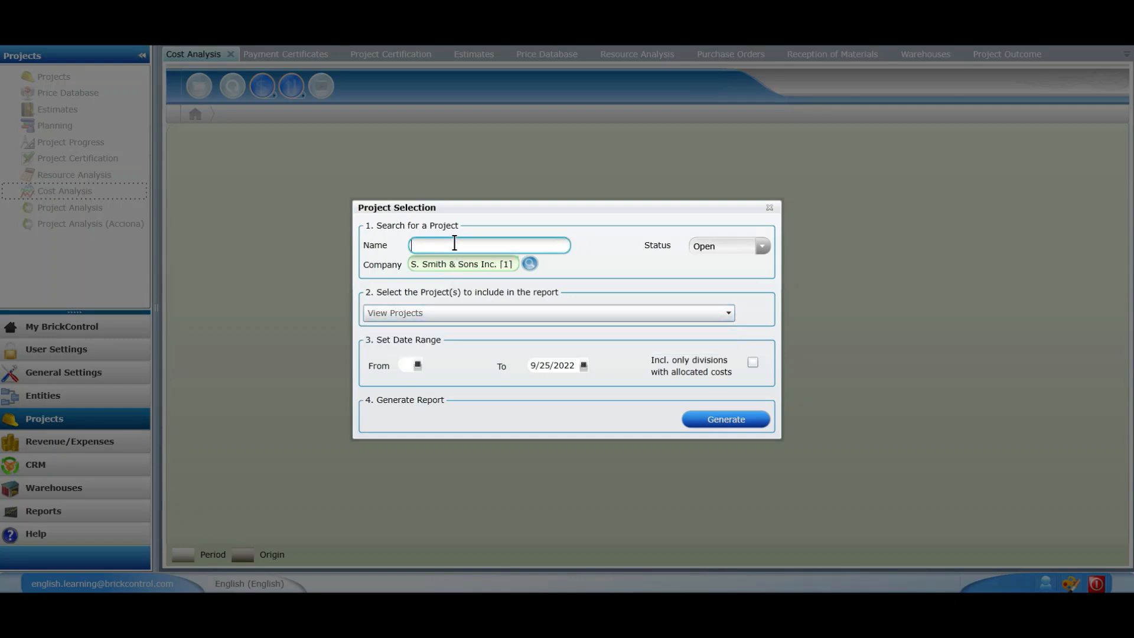
left_click(490, 317)
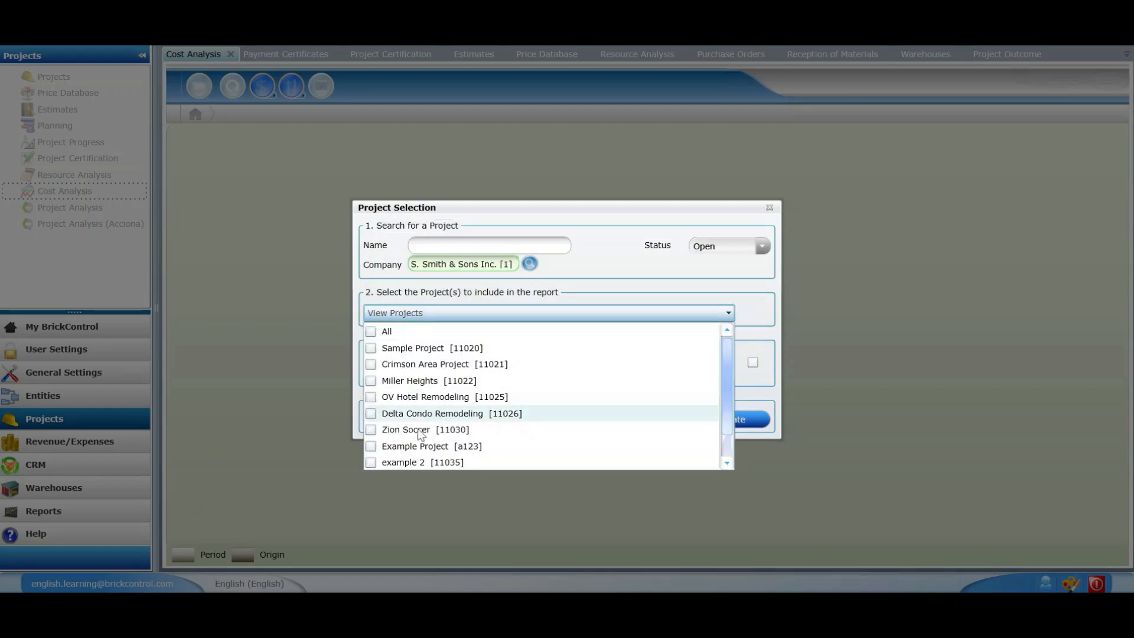
scroll(421, 433, "down", 1)
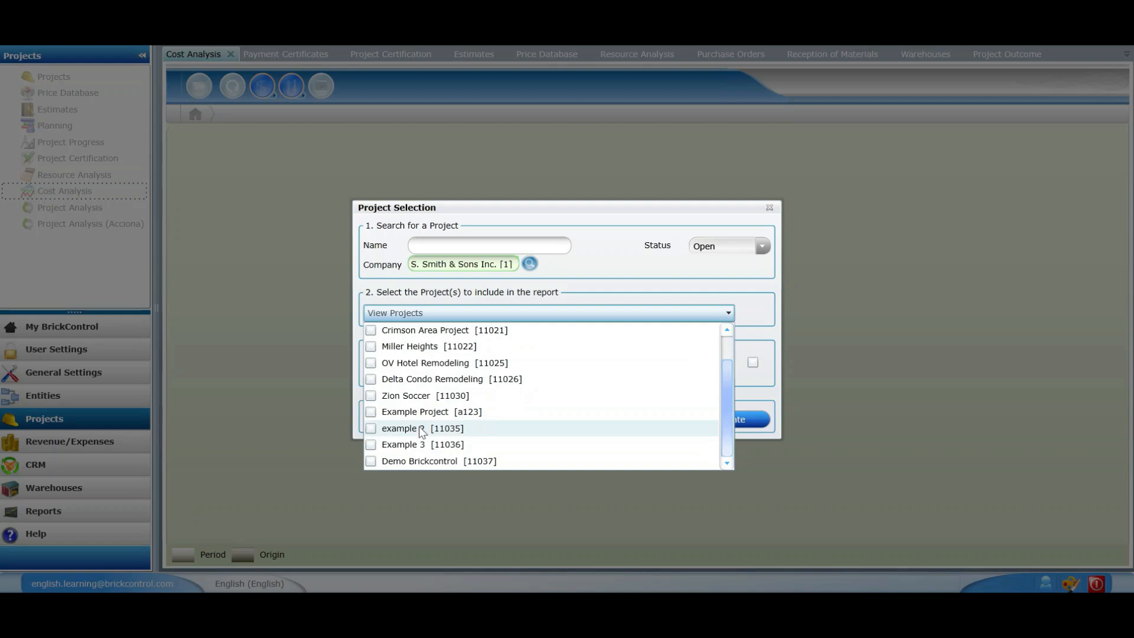
scroll(421, 431, "up", 1)
left_click(452, 245)
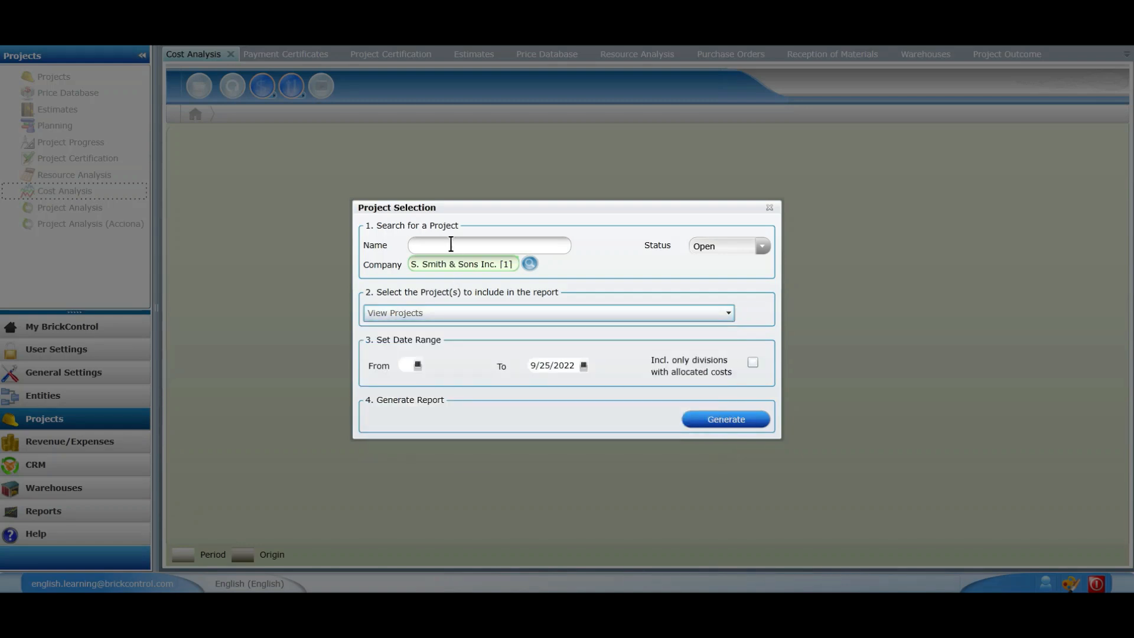
left_click(460, 246)
type("demo")
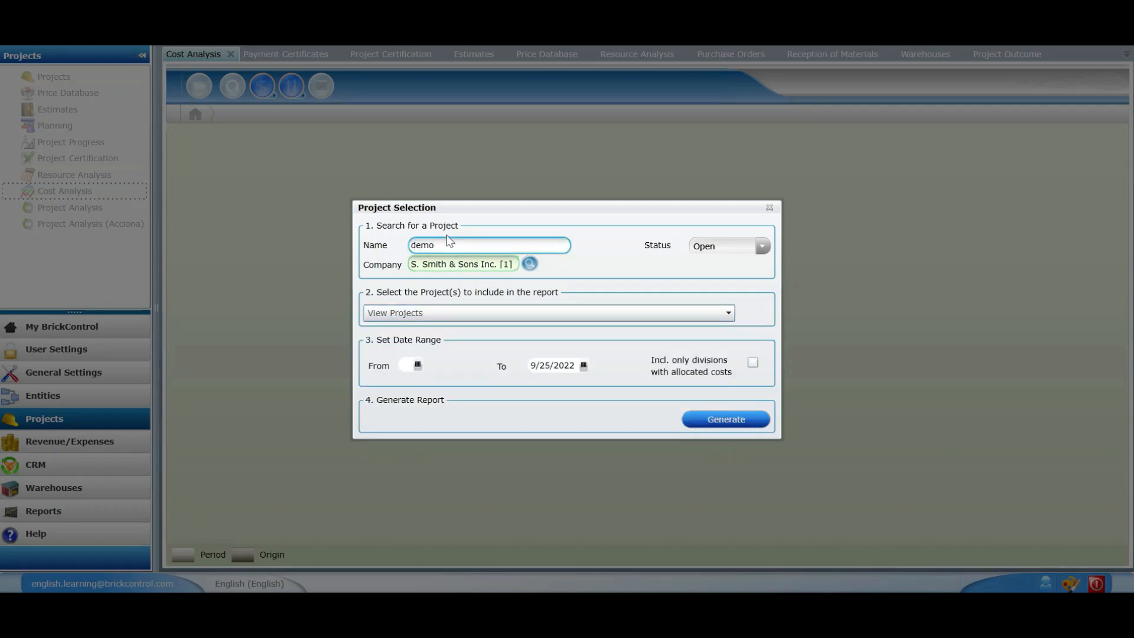
Select the Demo Brickcontrol project for inclusion in the cost analysis report
left_click(414, 317)
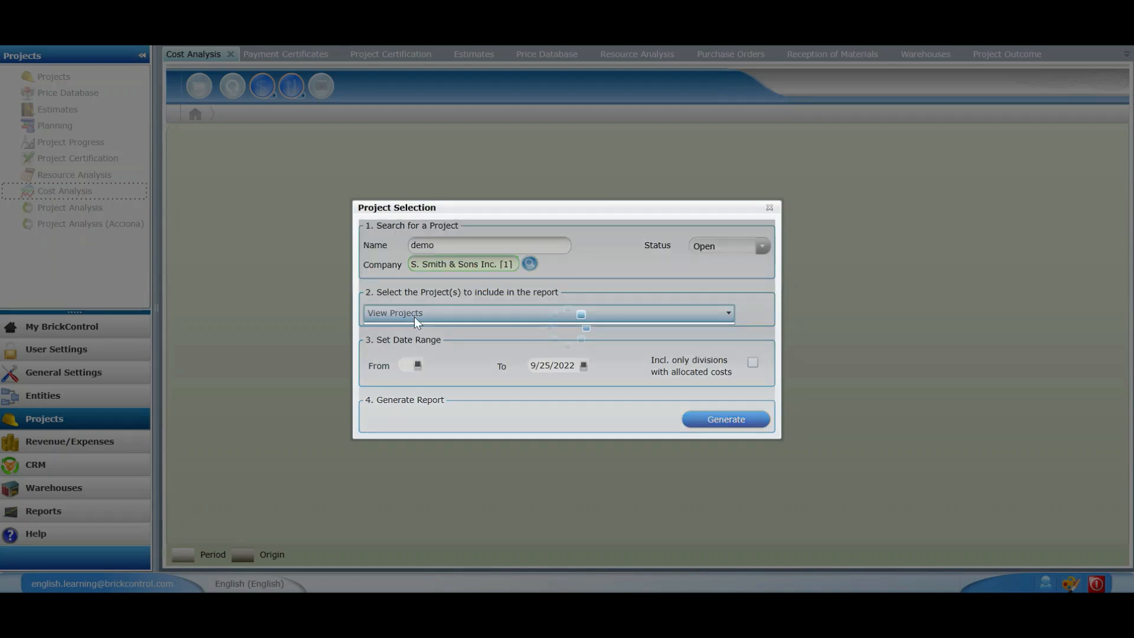
left_click(363, 342)
left_click(396, 314)
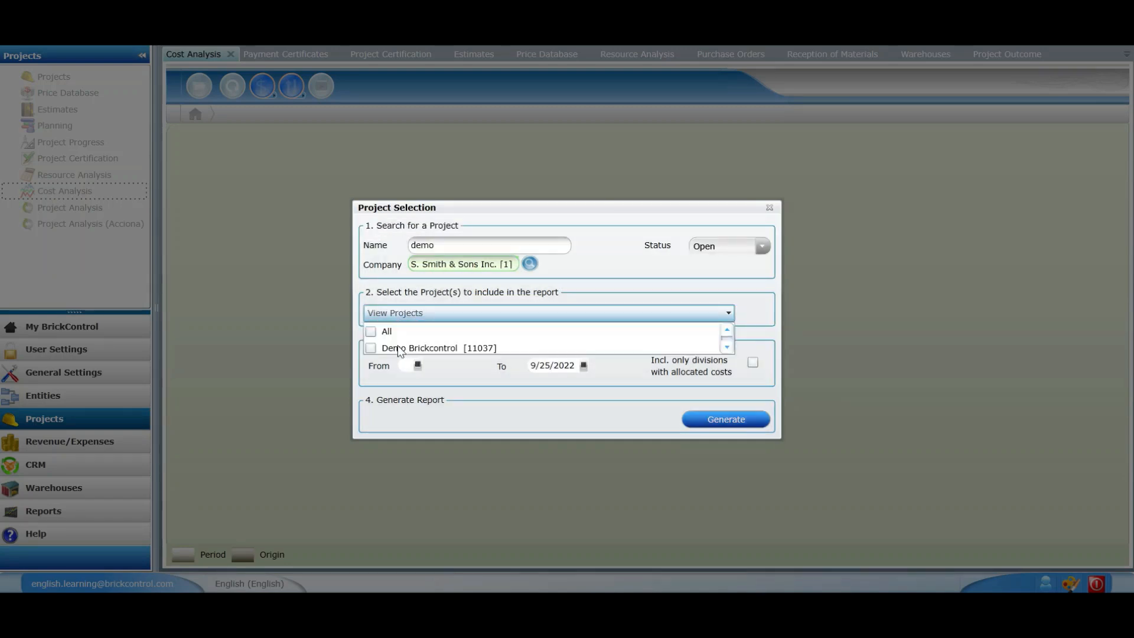
left_click(390, 346)
left_click(627, 279)
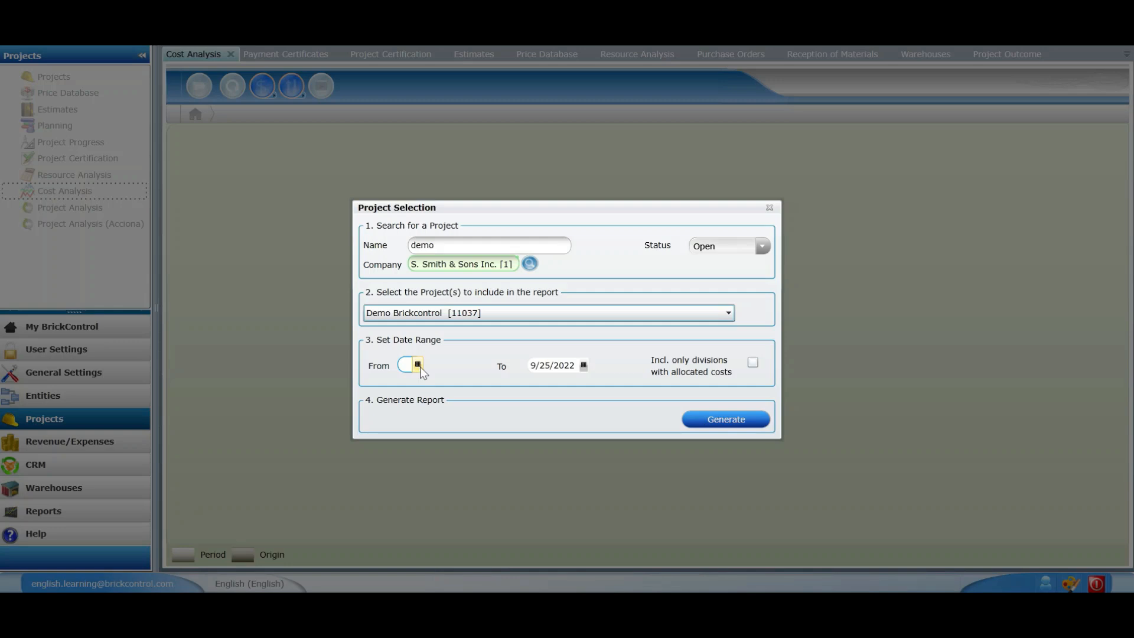
Set the end of the report's date range to December 1, 2022, and generate the cost analysis
left_click(583, 365)
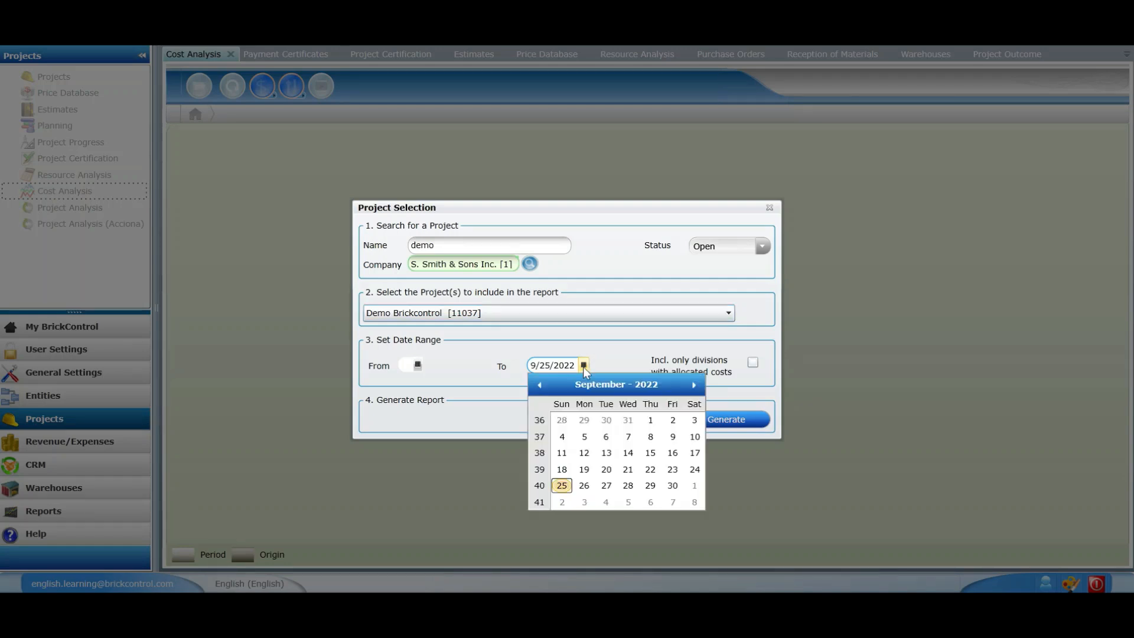
left_click(693, 385)
left_click(693, 384)
left_click(693, 385)
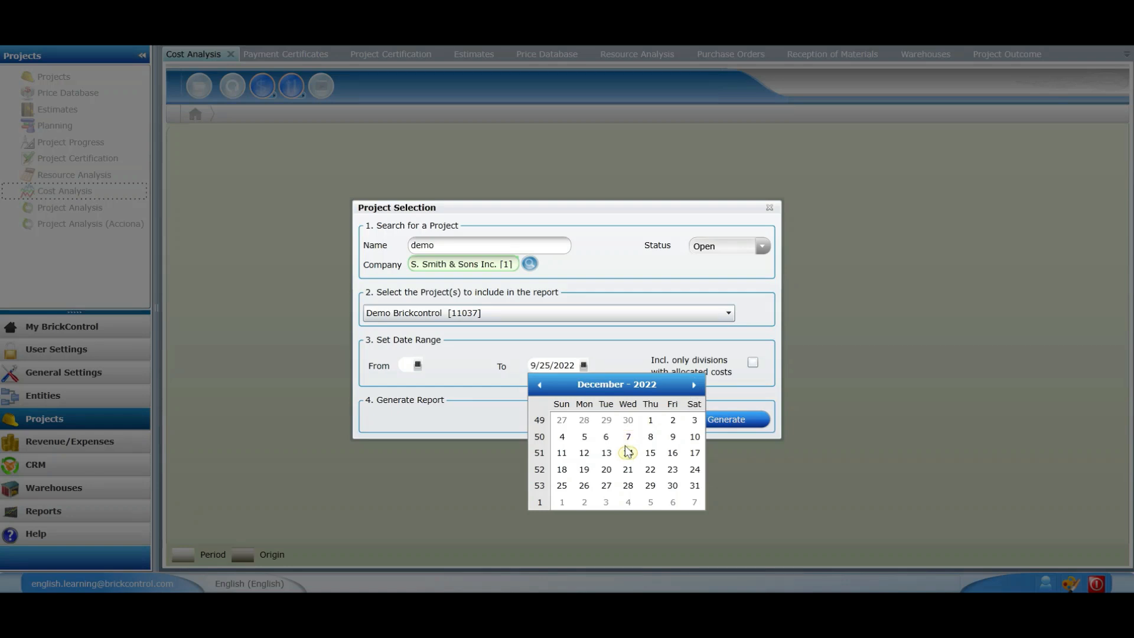
left_click(651, 421)
left_click(740, 419)
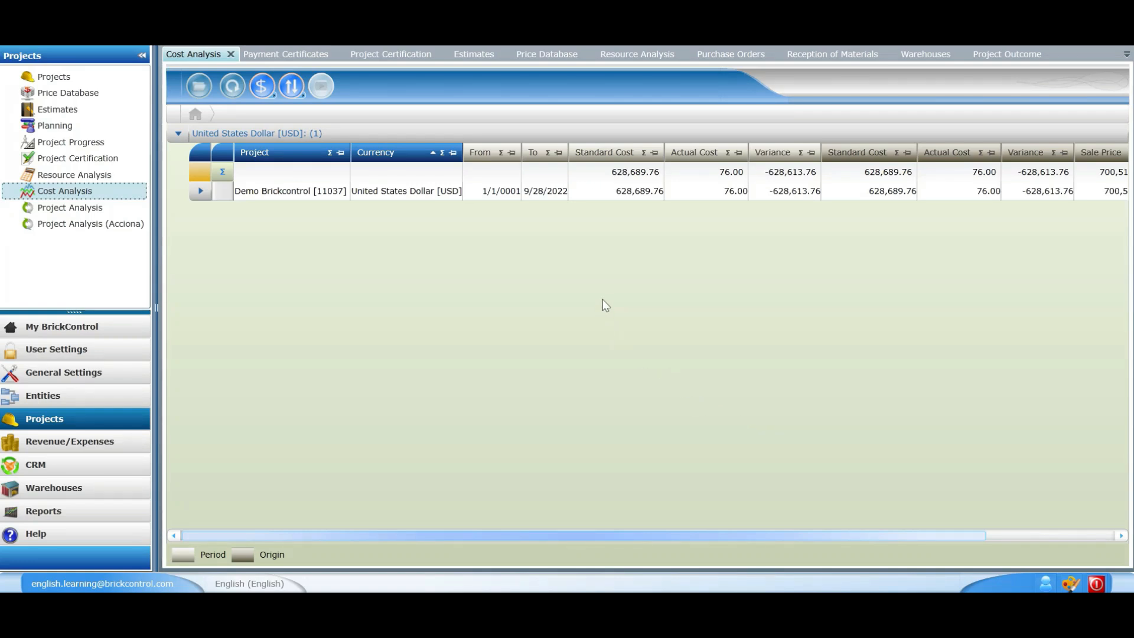
Examine the Demo Brickcontrol standard cost, actual cost and variance for both the period and the origin
left_click(540, 199)
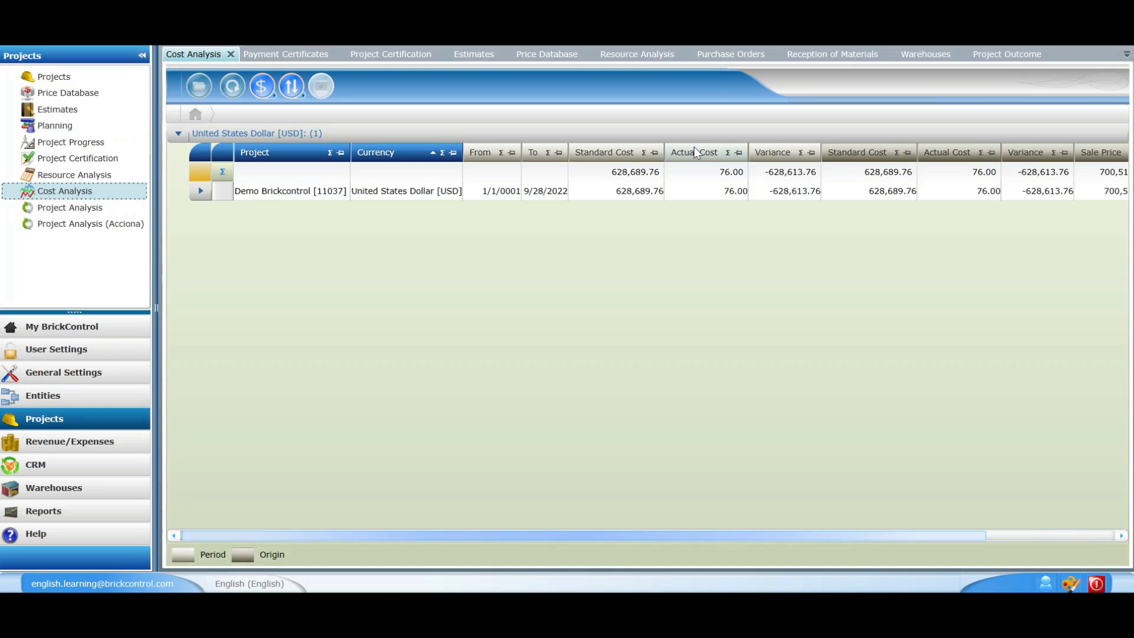
left_click(638, 190)
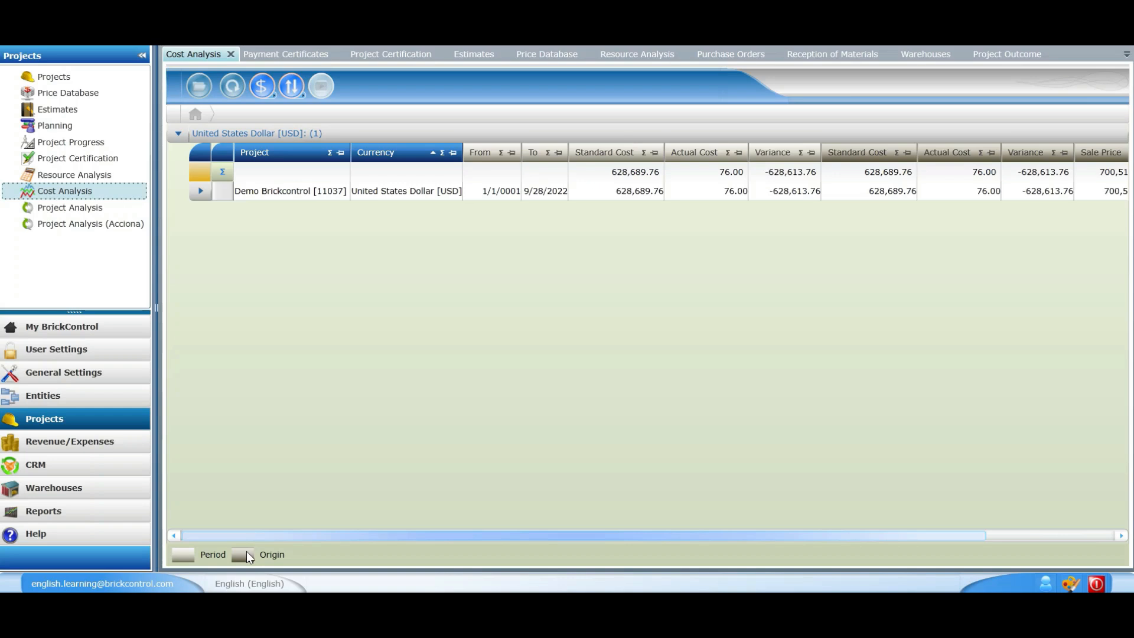
left_click_drag(349, 536, 310, 537)
Break the Demo Brickcontrol costs down by unit type and open the Variance Report for Material with Period information
left_click(199, 191)
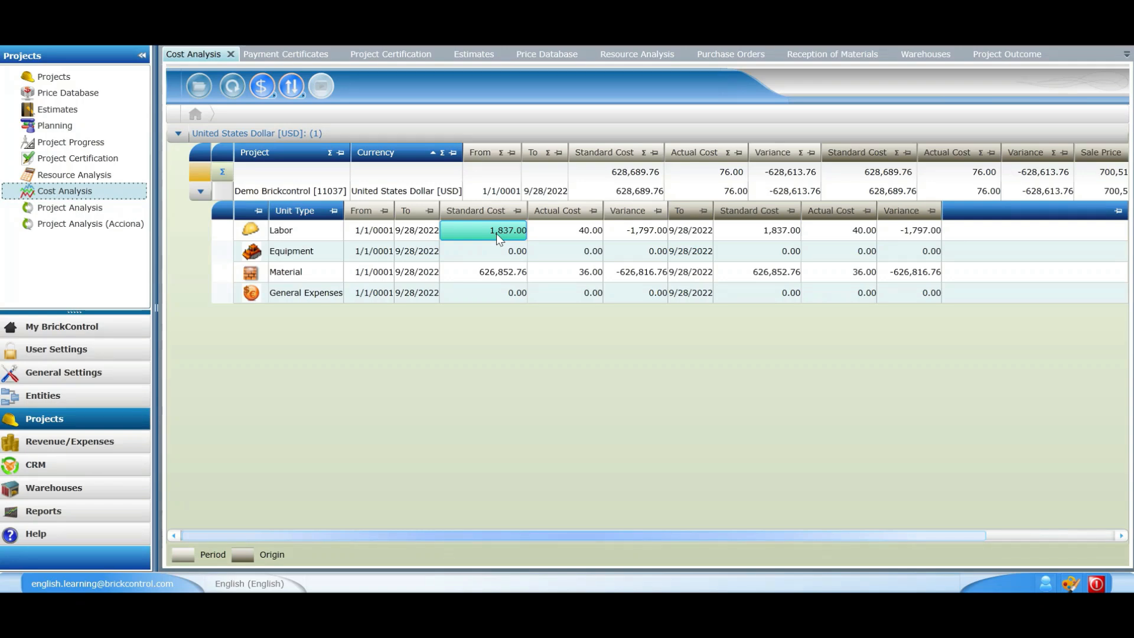
double_click(302, 278)
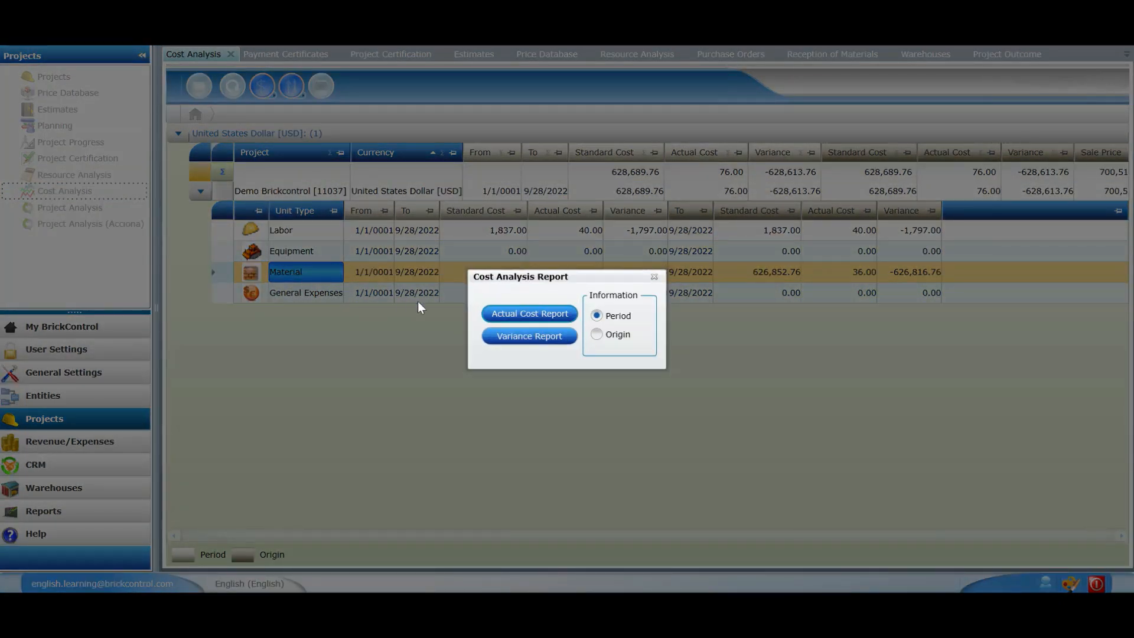
left_click(539, 345)
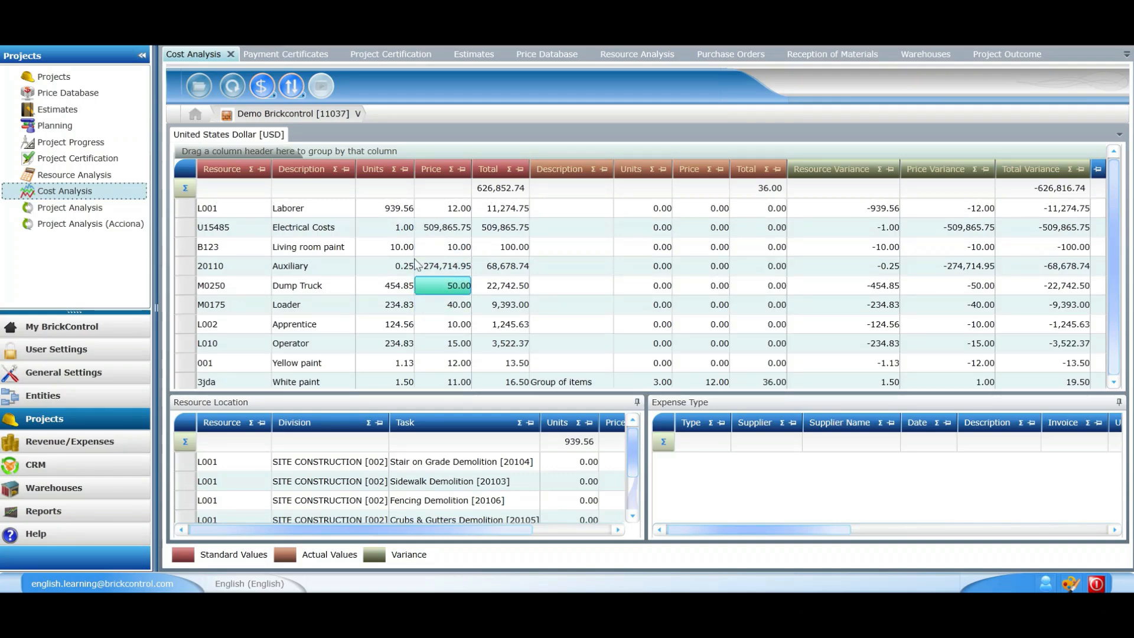
Compare the standard and actual units and prices of the material resources, and check where White paint is used and its expense
left_click(403, 228)
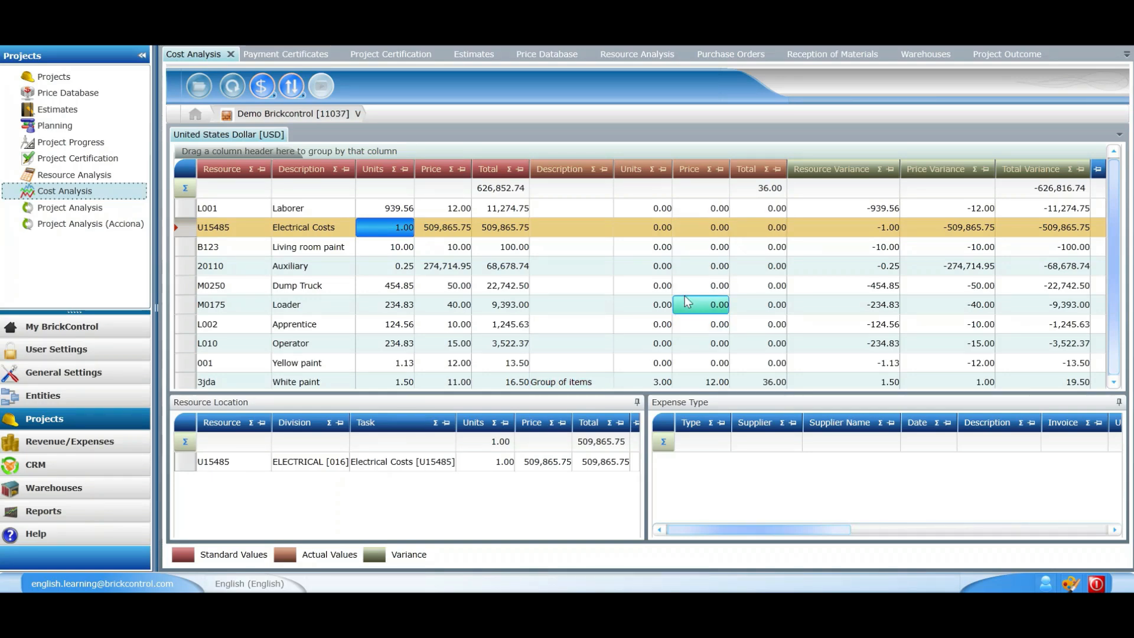
left_click(701, 209)
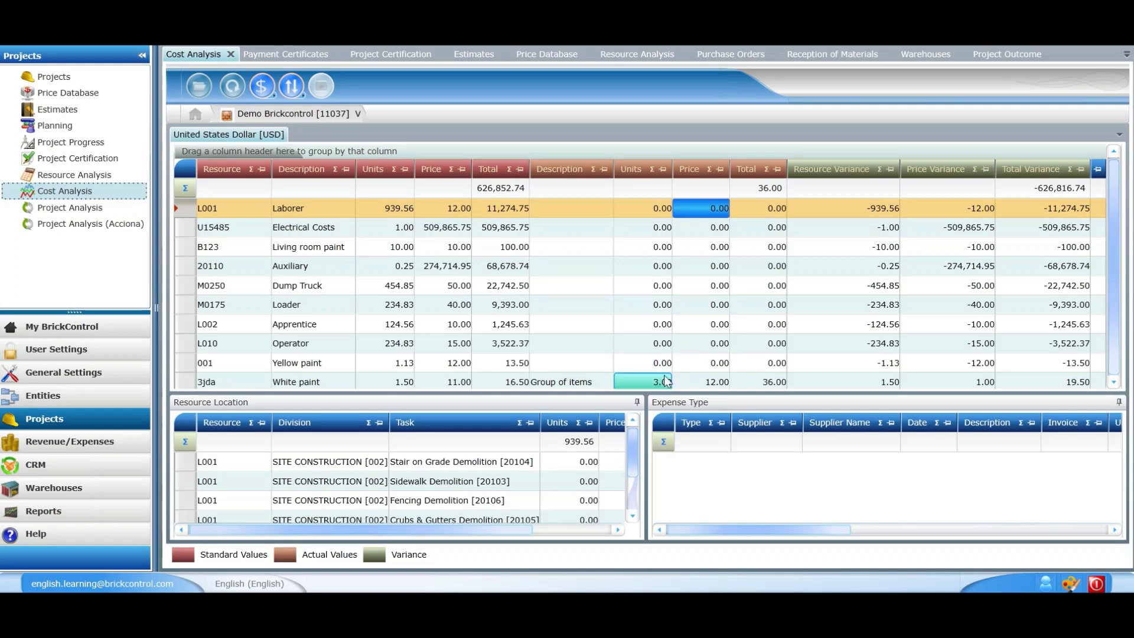
left_click(356, 385)
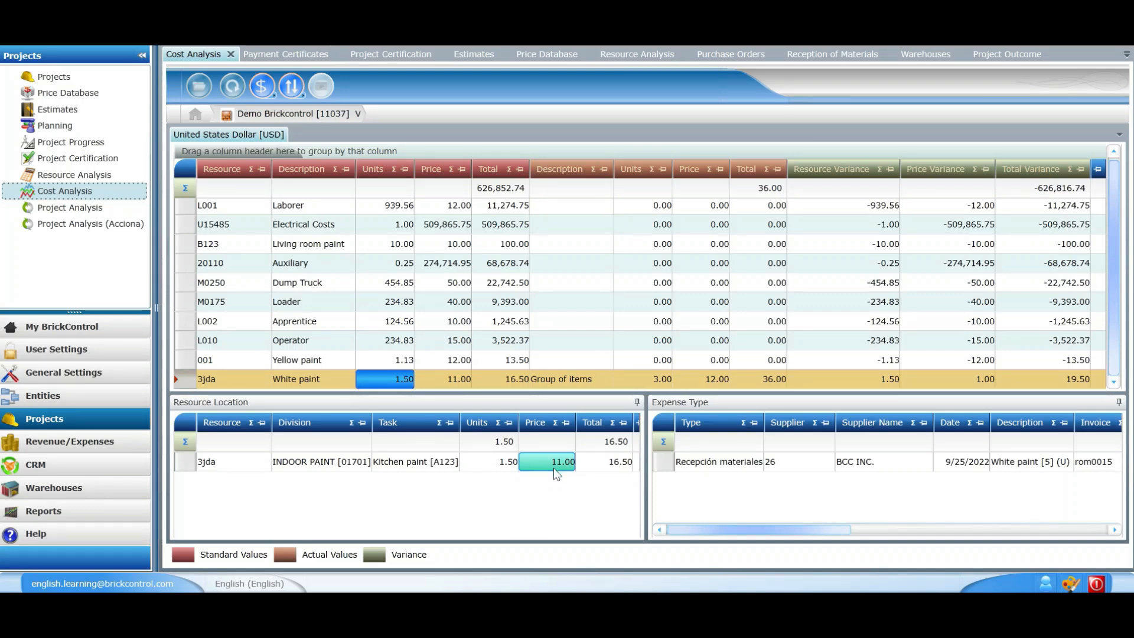
left_click(664, 380)
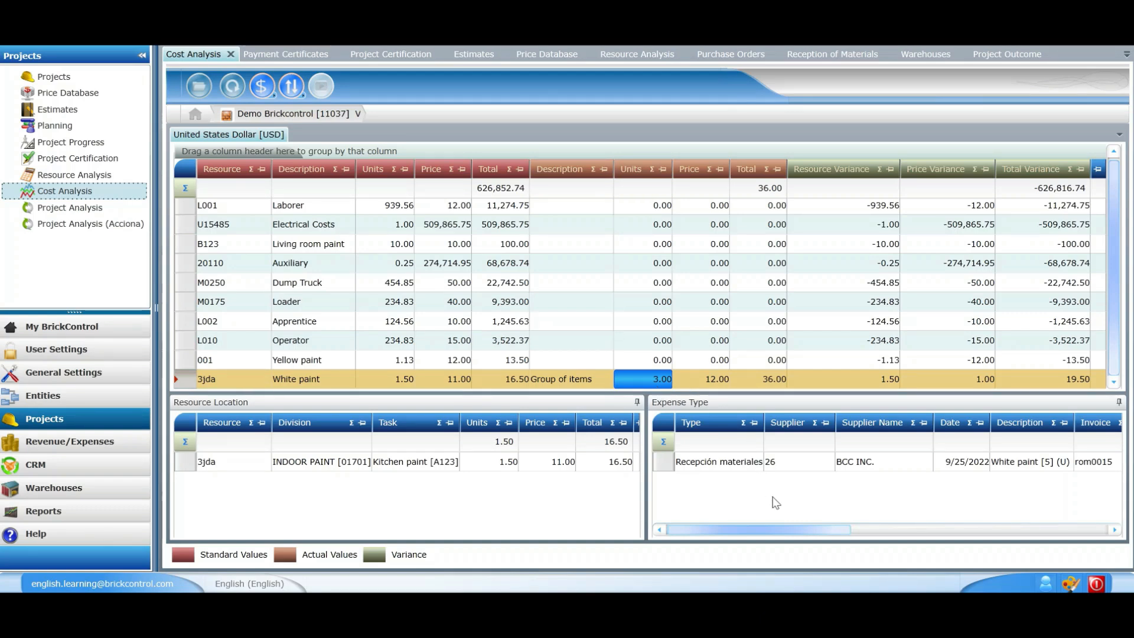
left_click_drag(779, 536, 810, 530)
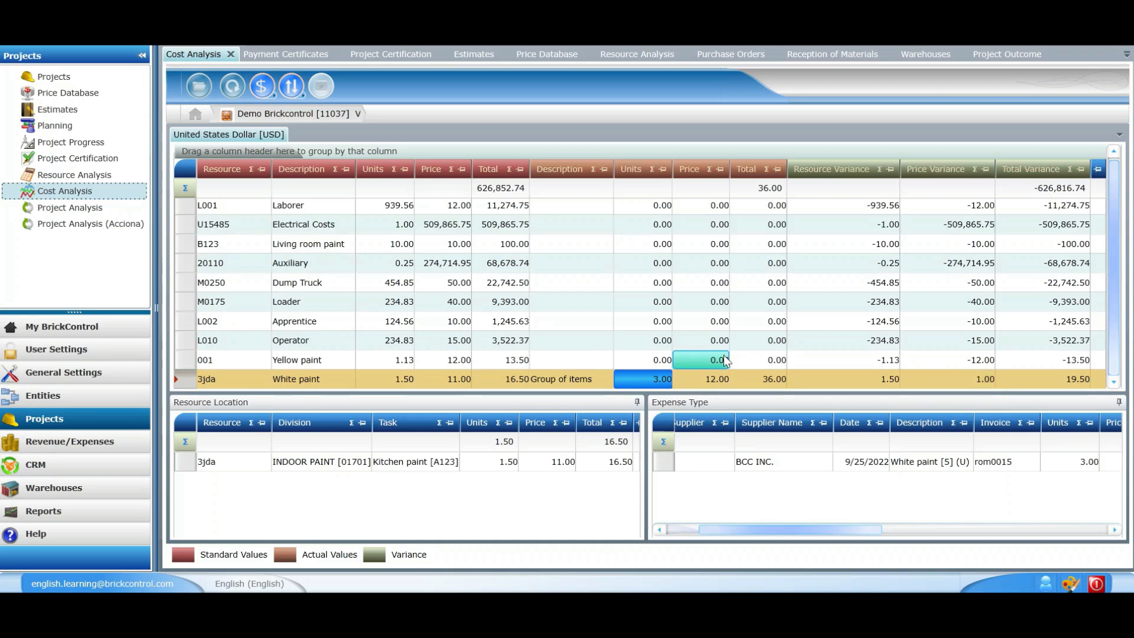
left_click(709, 378)
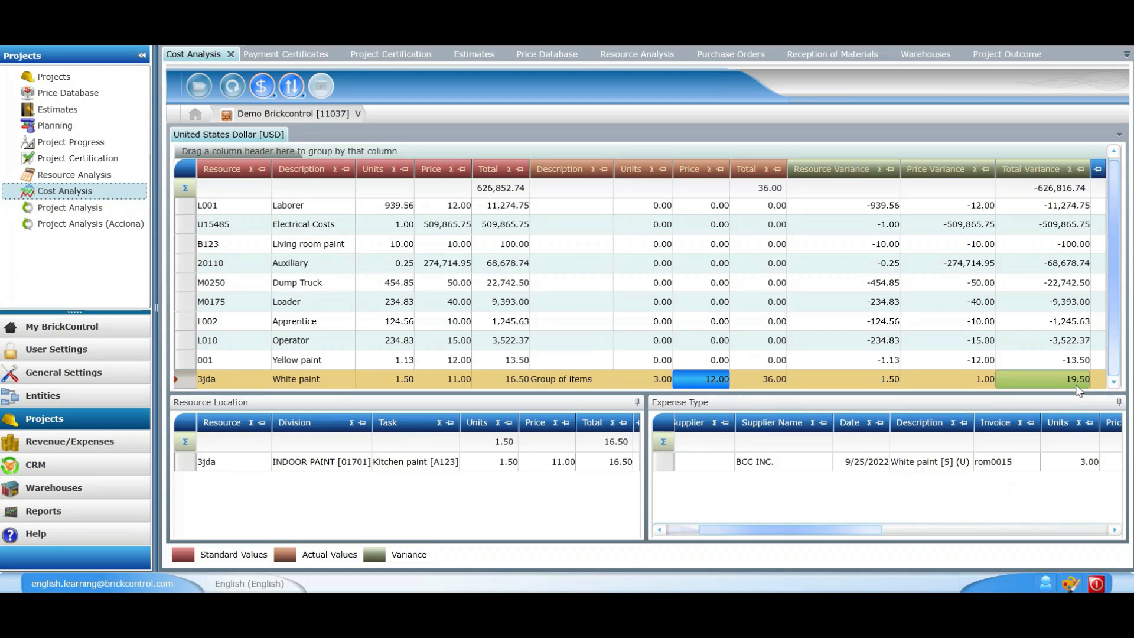
Examine the supplier, date, invoice, units and price of the expense record behind the White paint cost
left_click_drag(849, 529, 778, 529)
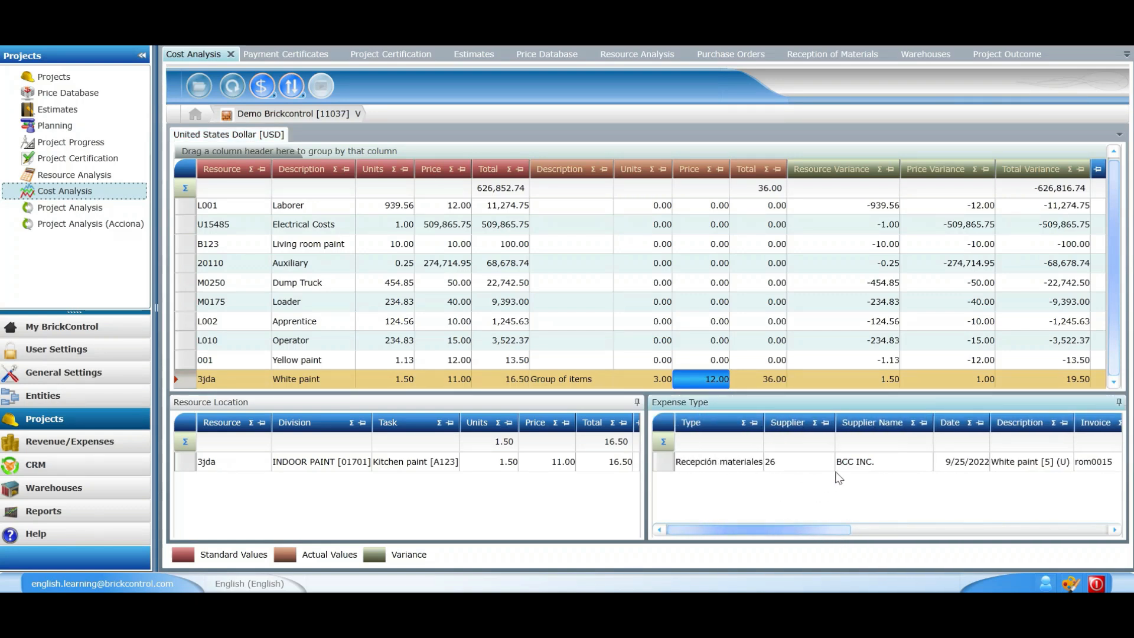
left_click(844, 464)
left_click_drag(842, 534, 895, 525)
left_click(932, 464)
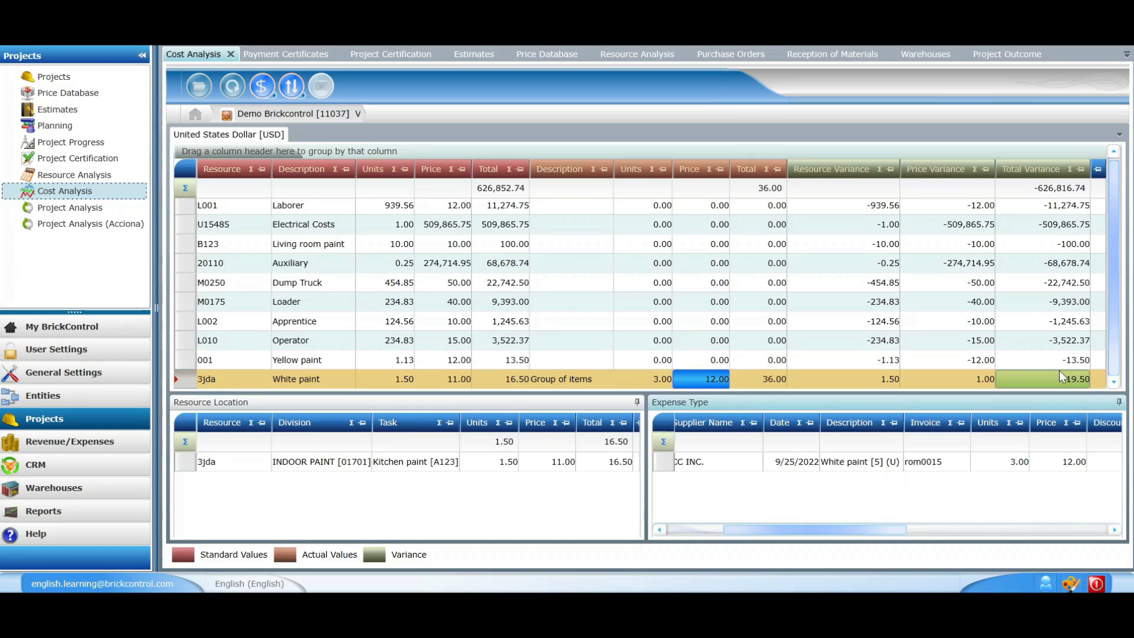
Return to the project cost summary, open the Labor Variance Report, and compare the standard and actual values of Official Worker 1
left_click(196, 114)
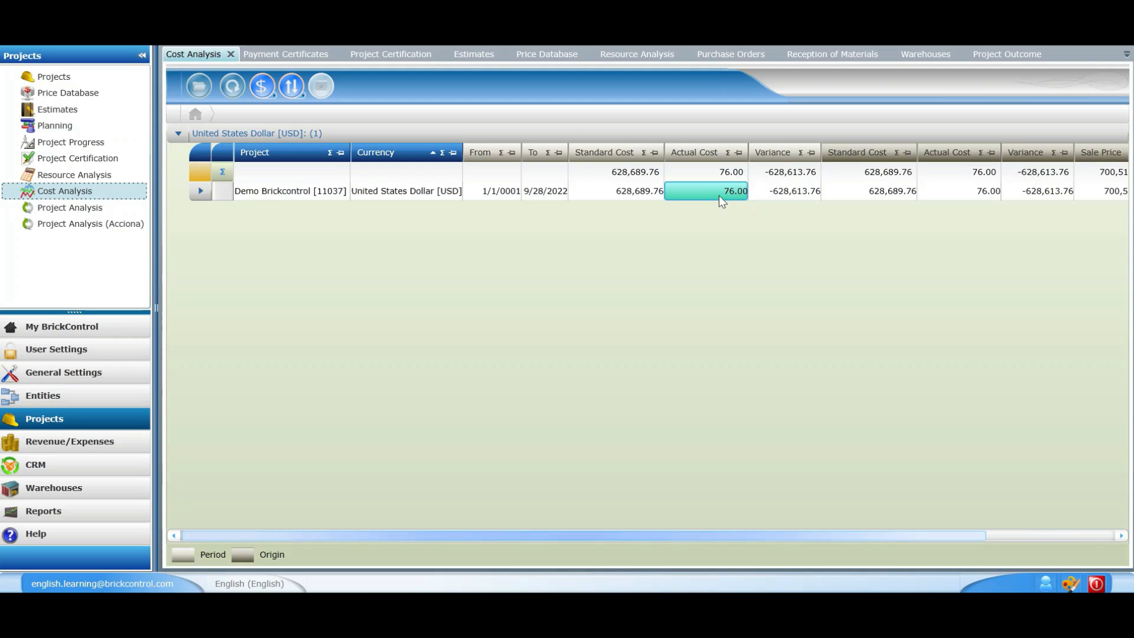
left_click(200, 191)
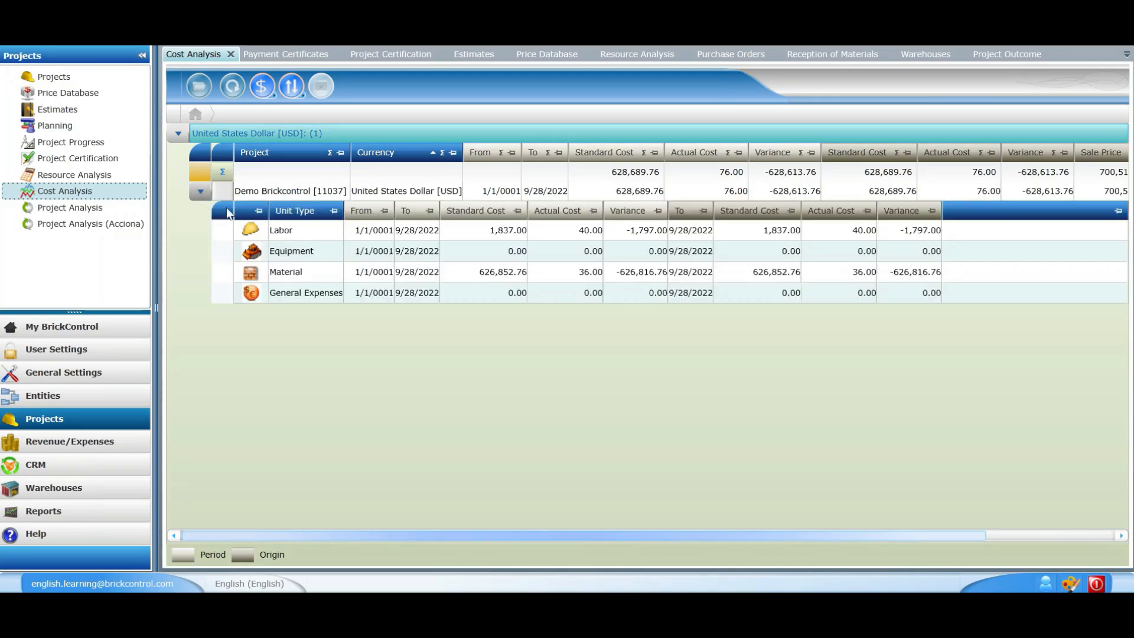
double_click(286, 233)
left_click(512, 333)
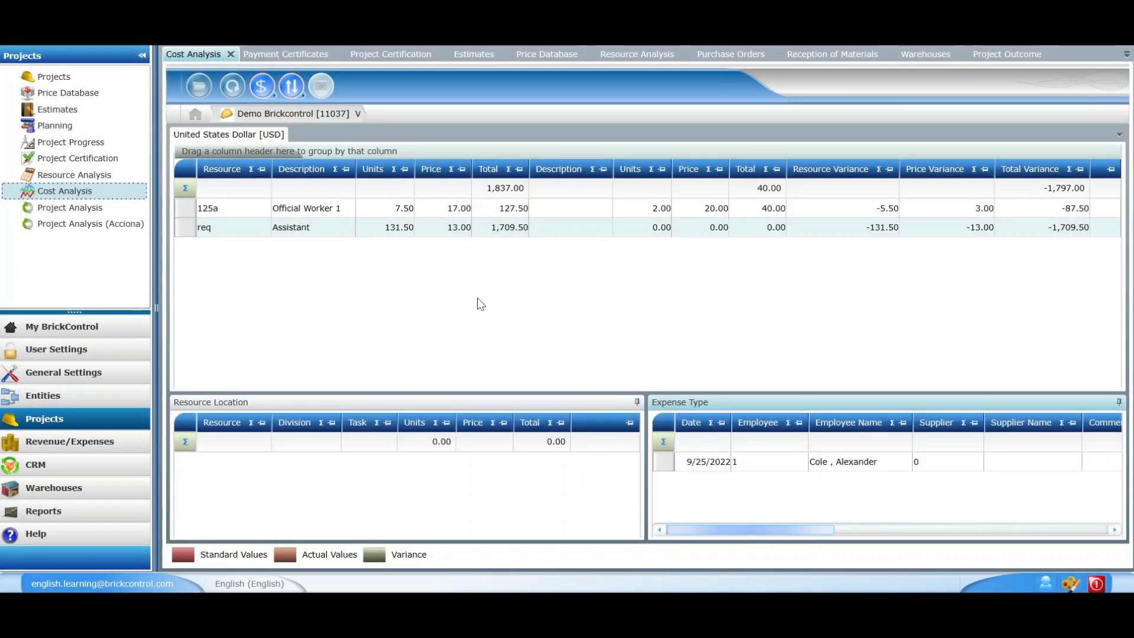
left_click(389, 213)
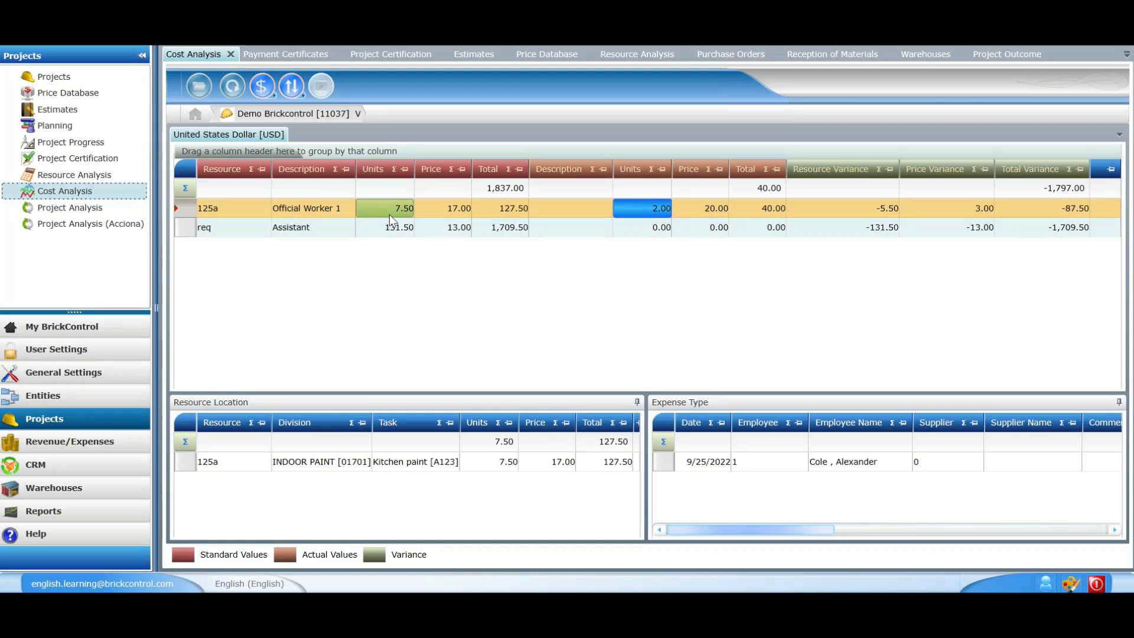
left_click(437, 210)
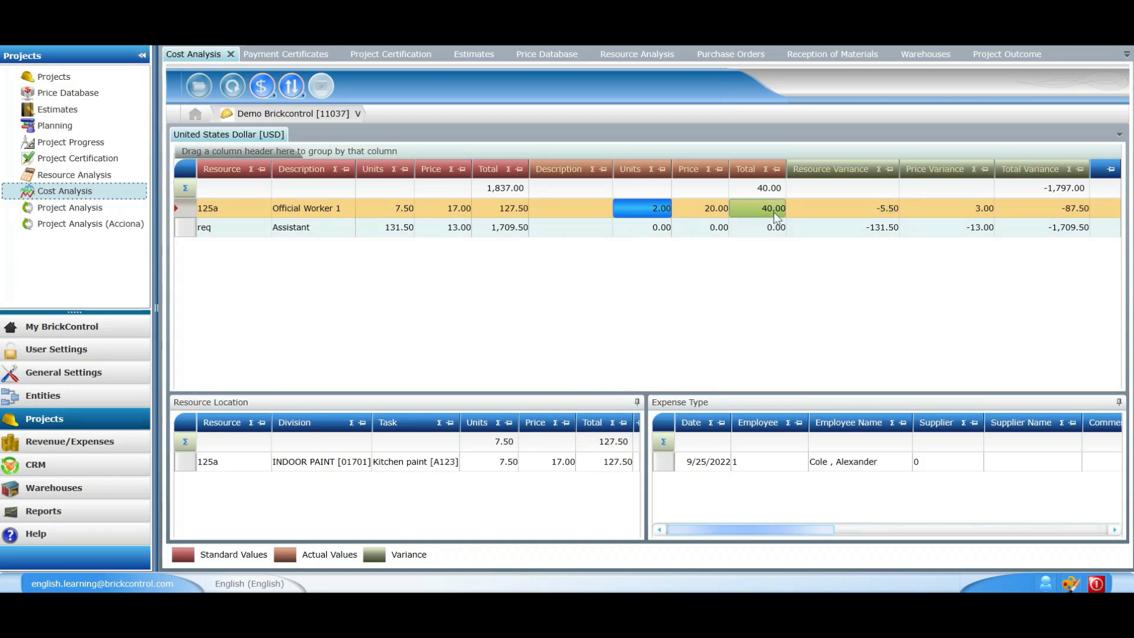
Compare the standard units and price of Official Worker 1 with the actual price in the Labor Variance Report
left_click(396, 211)
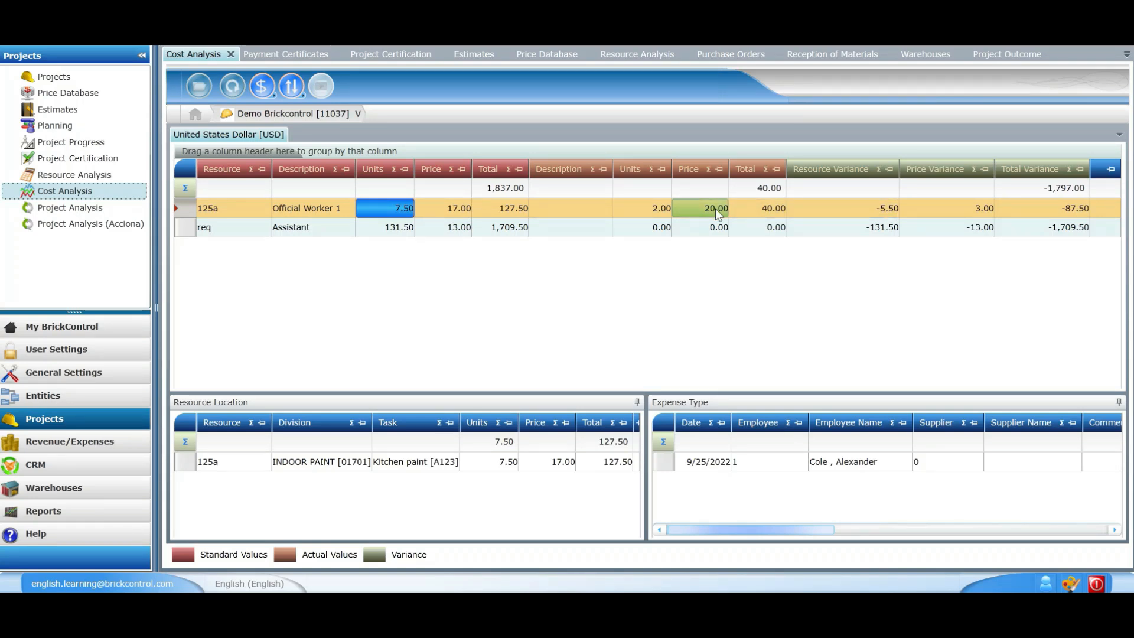
left_click(443, 210)
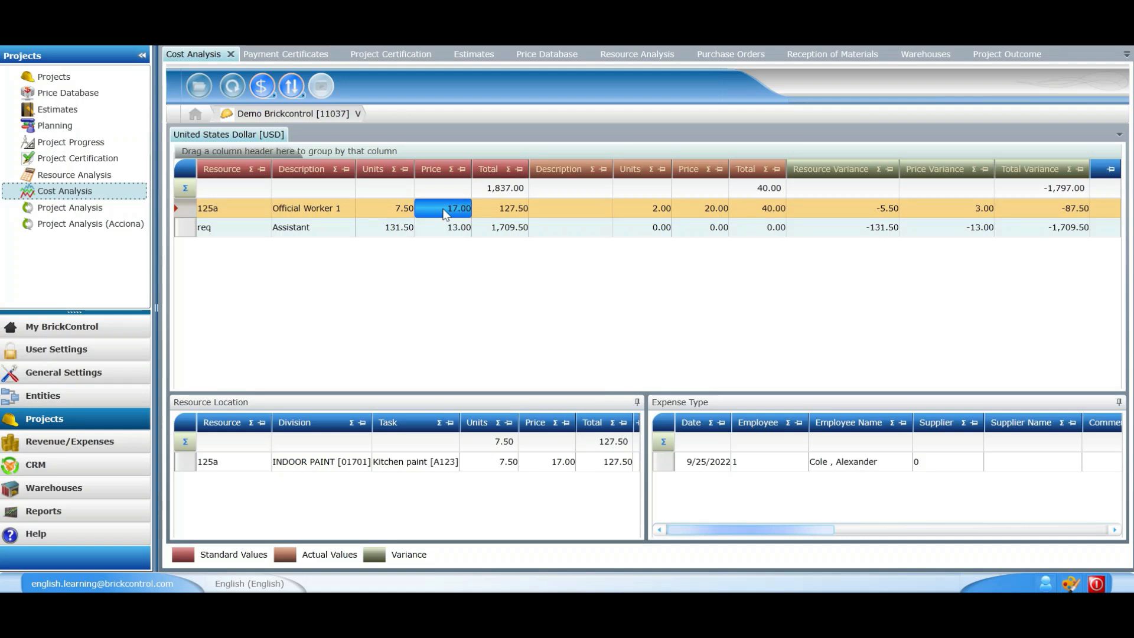
left_click(724, 211)
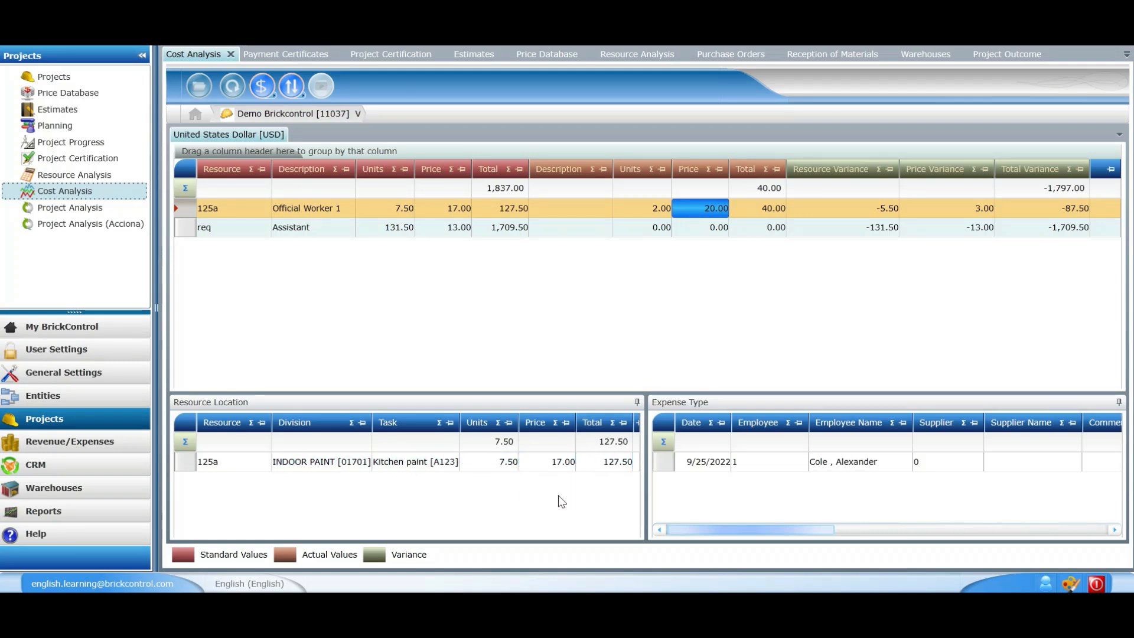
Examine the employee, hours, cost per hour and total amount of the expense record behind Official Worker 1, then return to the project cost summary
left_click_drag(706, 530, 713, 527)
left_click(817, 464)
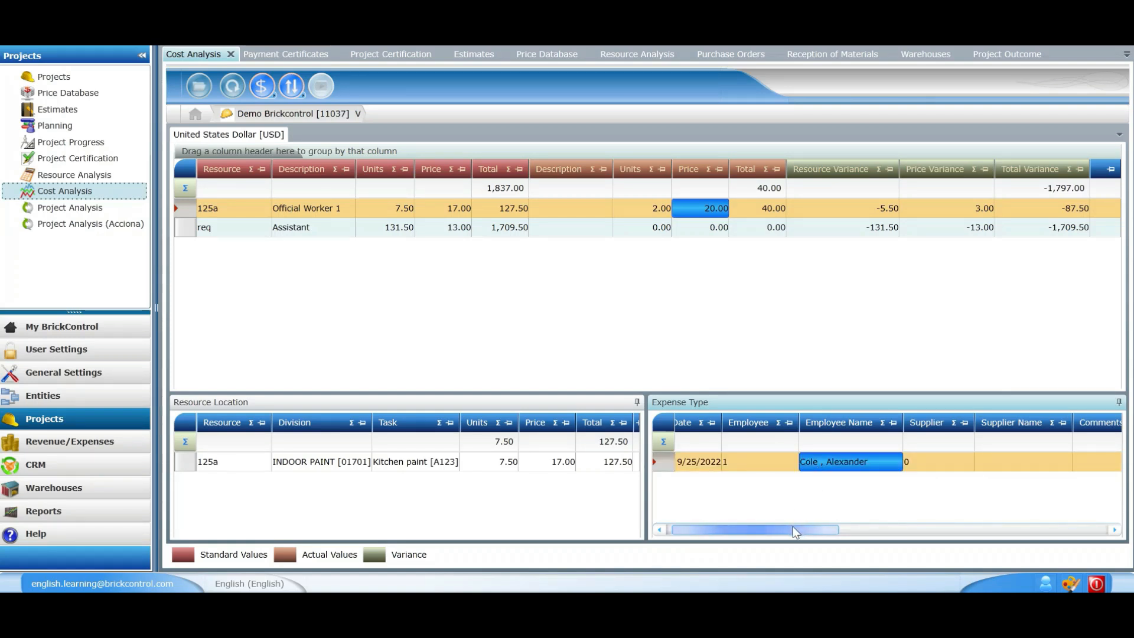
left_click_drag(743, 529, 861, 530)
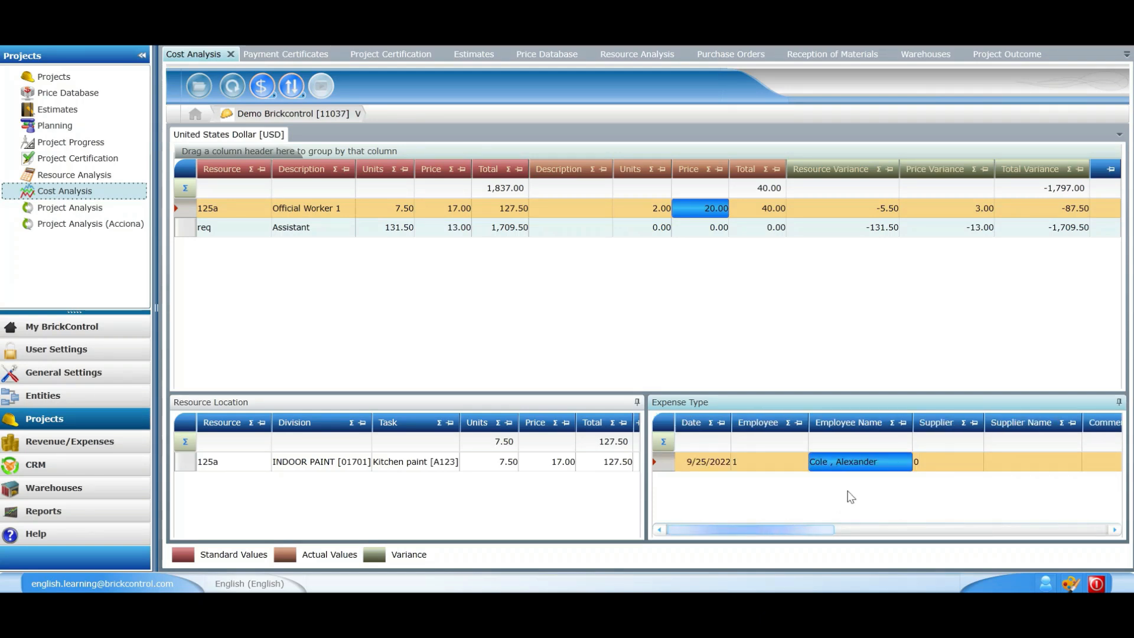
left_click_drag(818, 525, 973, 526)
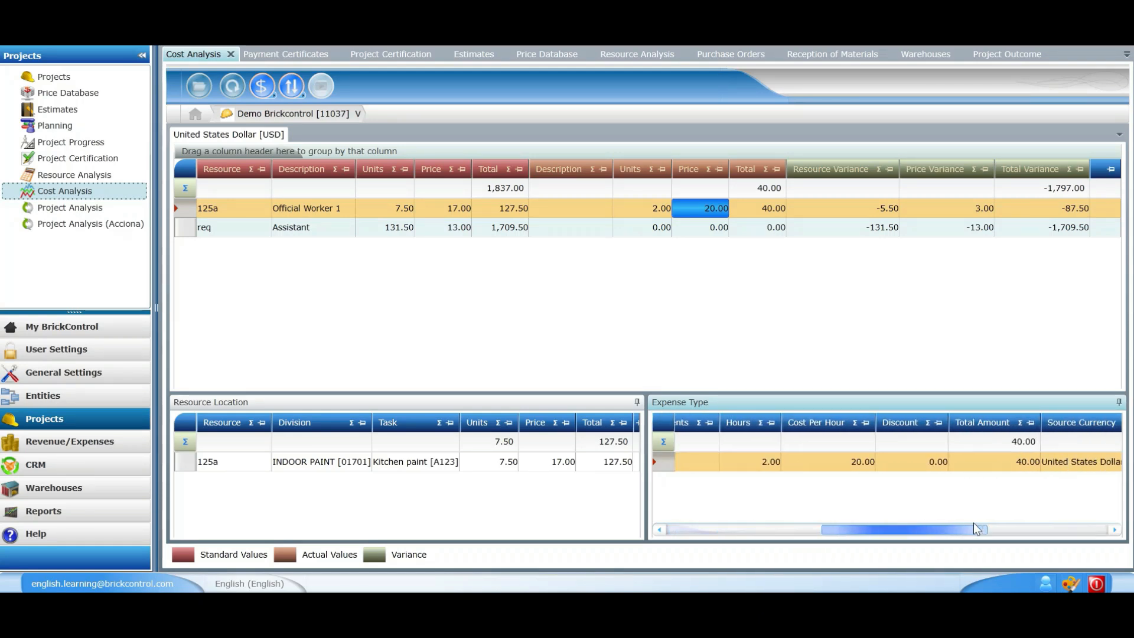
left_click_drag(865, 529, 654, 522)
left_click(195, 114)
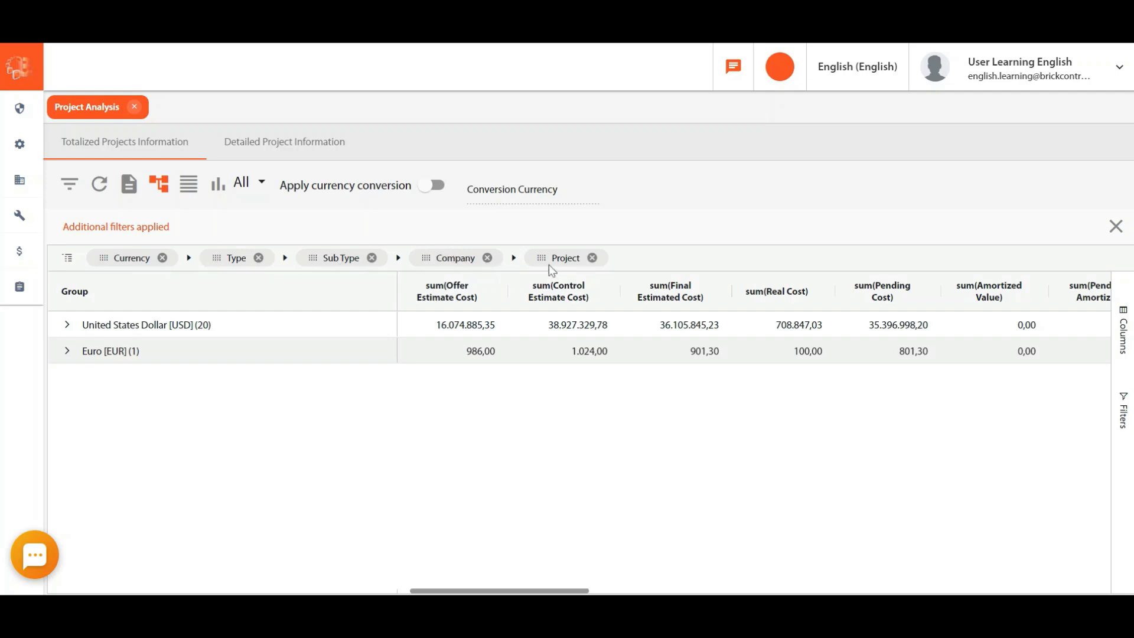
In the BrickControl web Project Analysis, expand United States Dollar, Private, Civil work and S. Smith & Sons Inc. to compare project costs
left_click(66, 326)
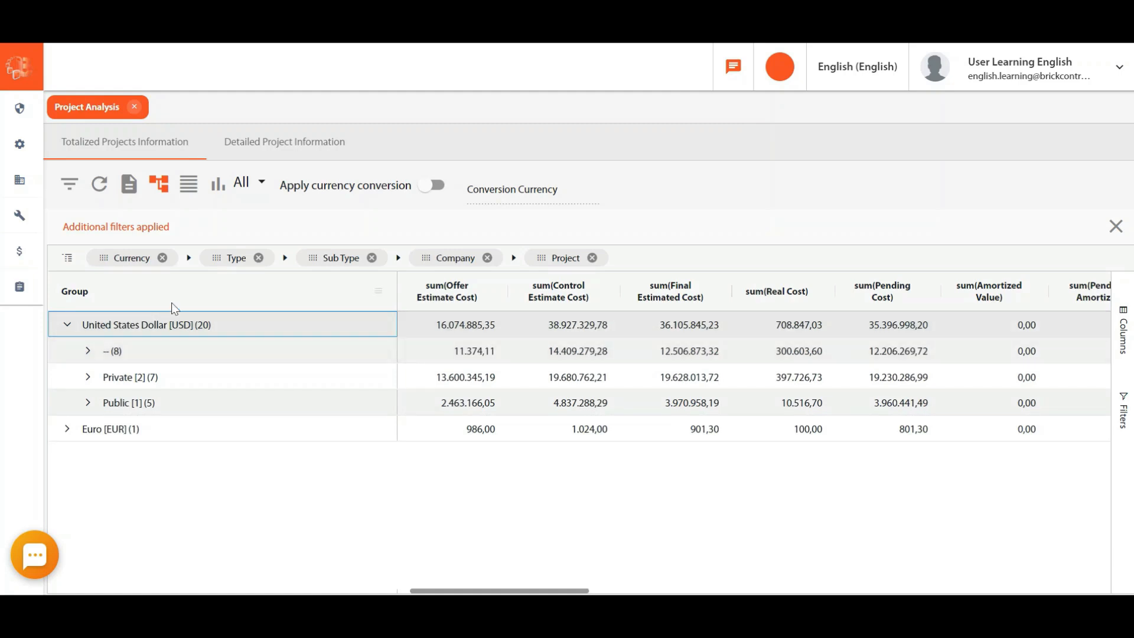
left_click(89, 377)
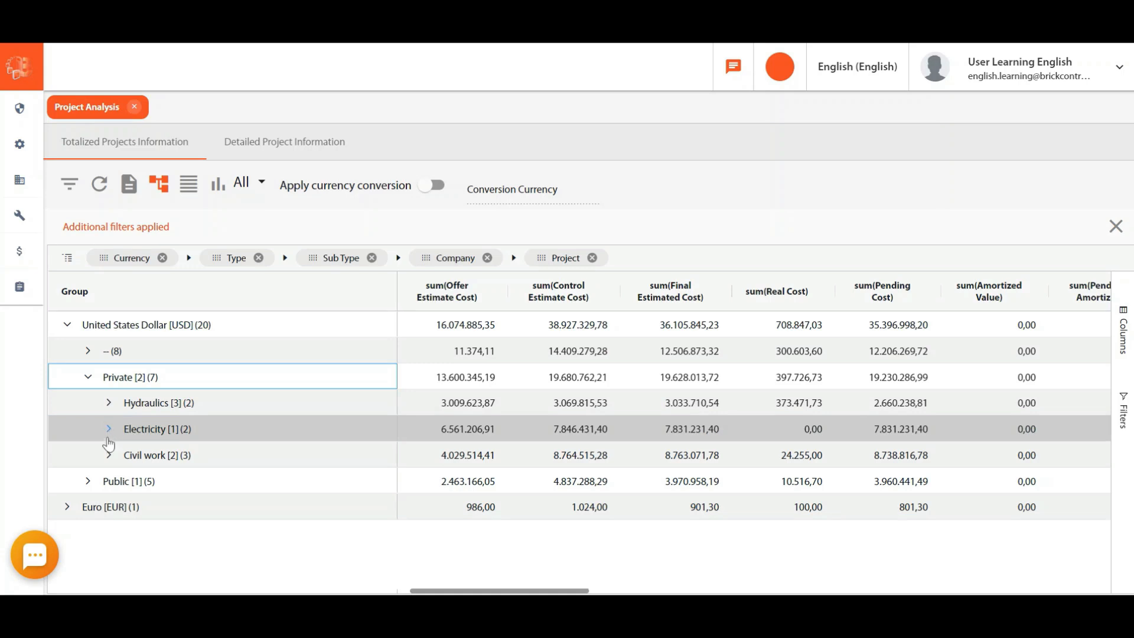
left_click(109, 455)
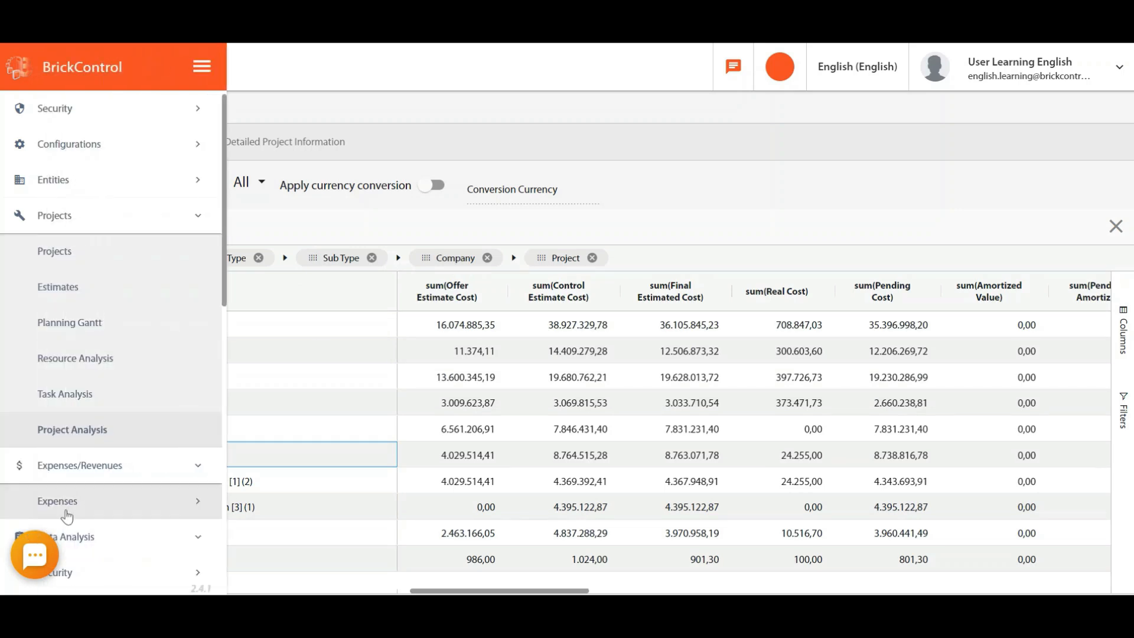
left_click(129, 482)
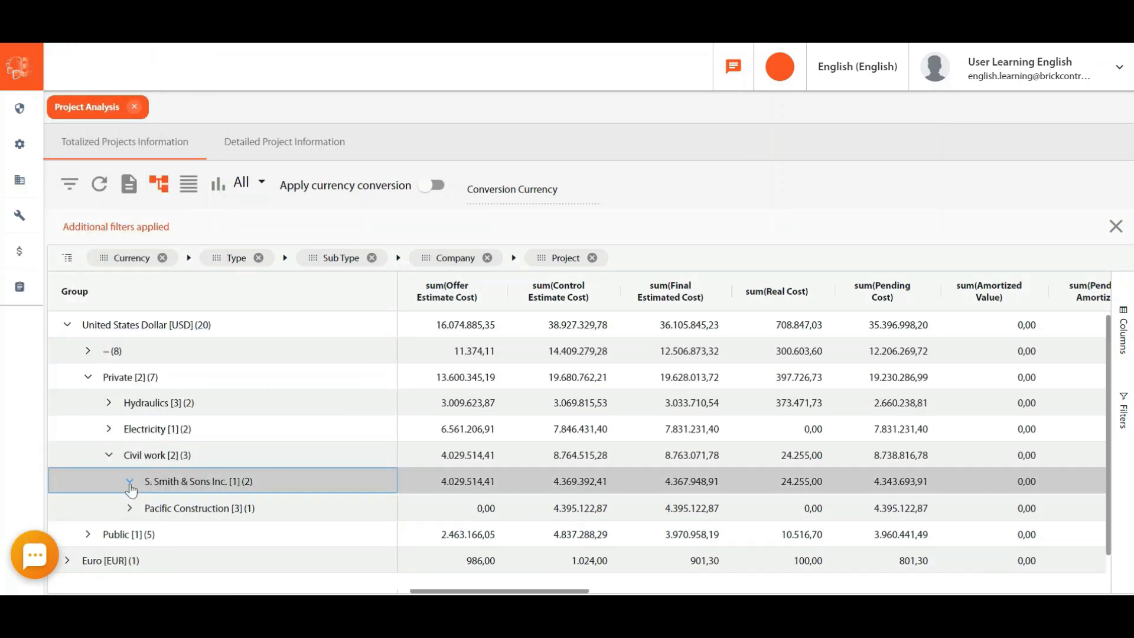
scroll(271, 526, "down", 3)
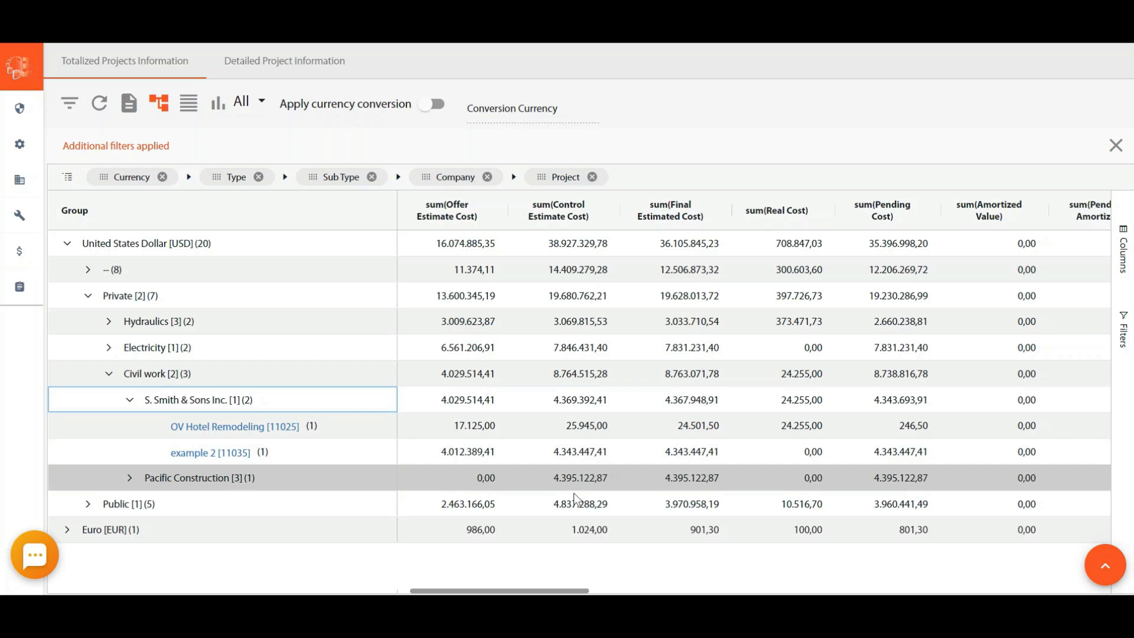
left_click(565, 588)
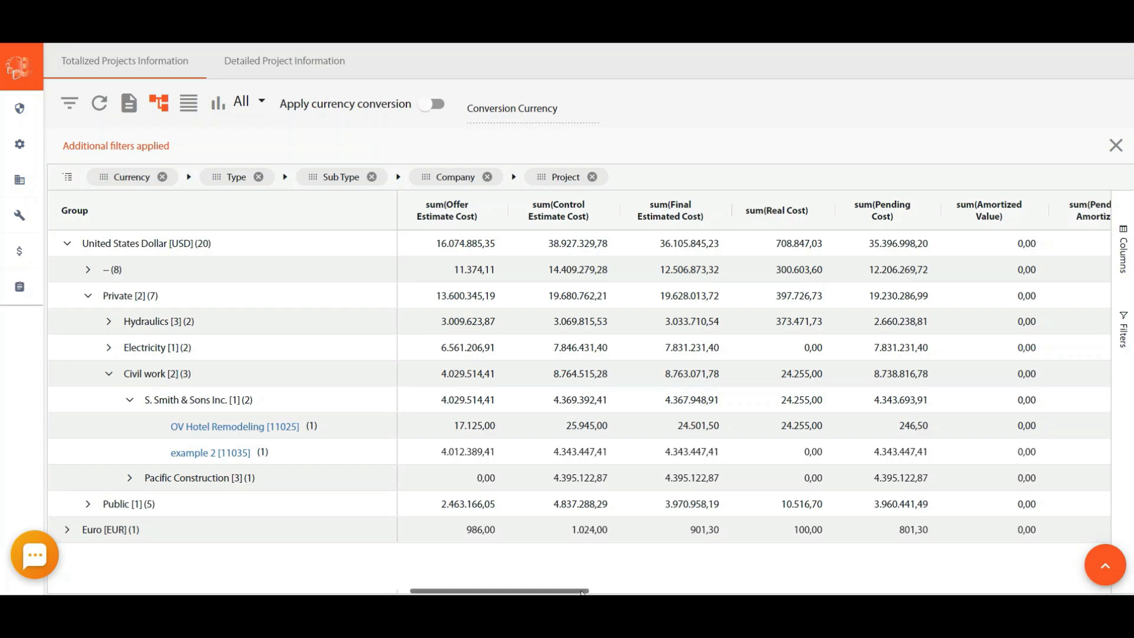
mouse_move(582, 592)
left_mouse_down()
mouse_move(903, 592)
mouse_move(589, 592)
left_mouse_up()
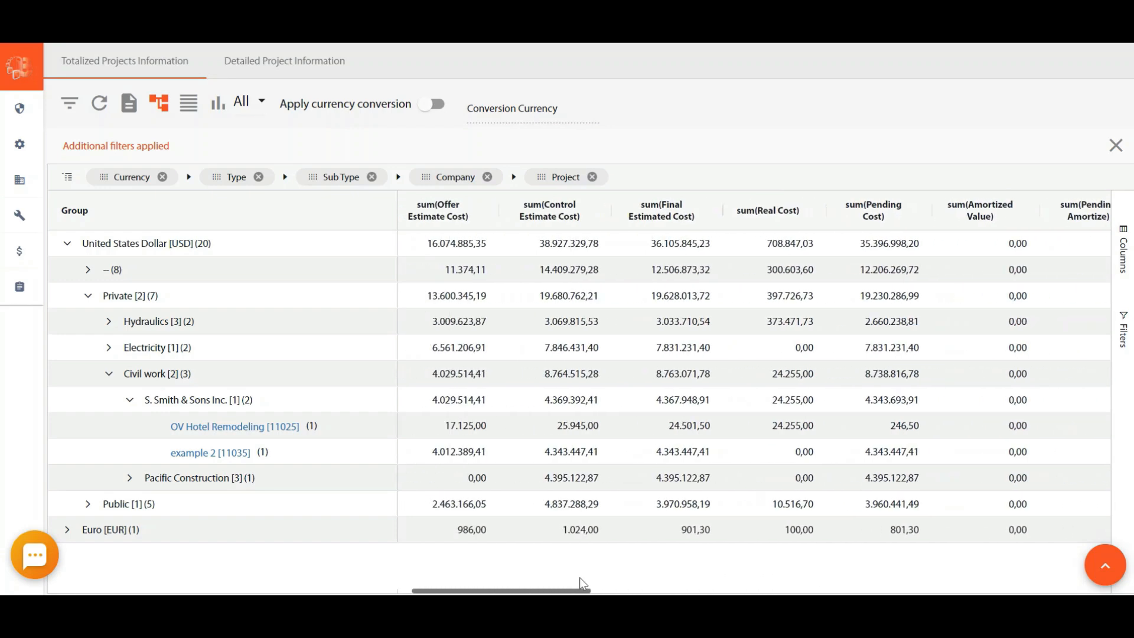
View the totalized project figures by Sale and by Profit, and restore the display to All
left_click(239, 101)
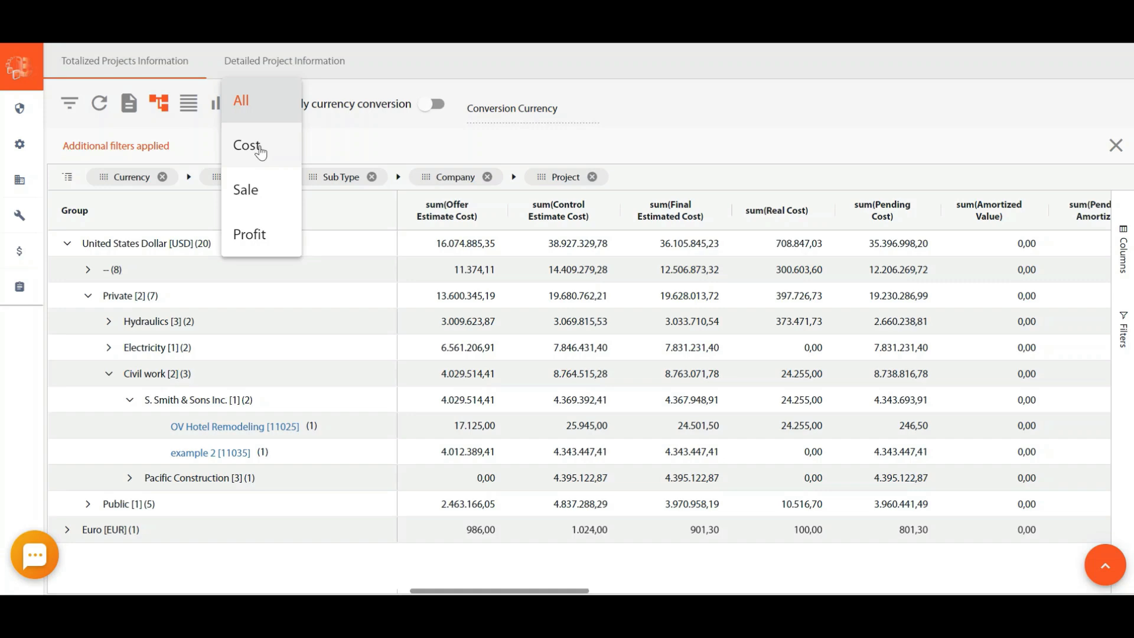
left_click(248, 190)
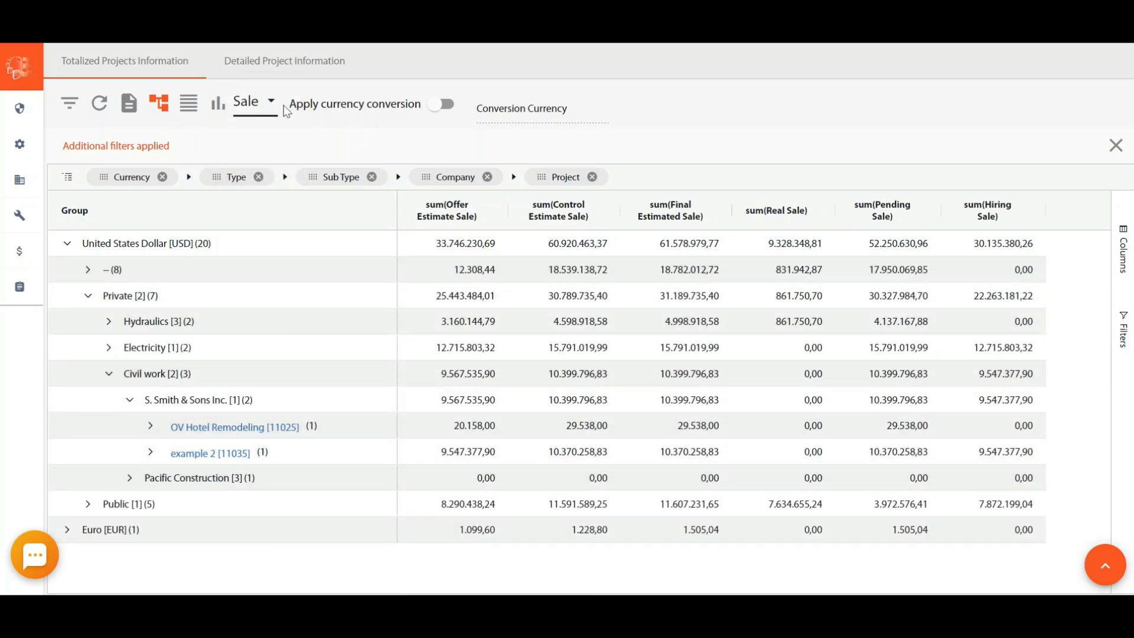
left_click(260, 107)
left_click(279, 261)
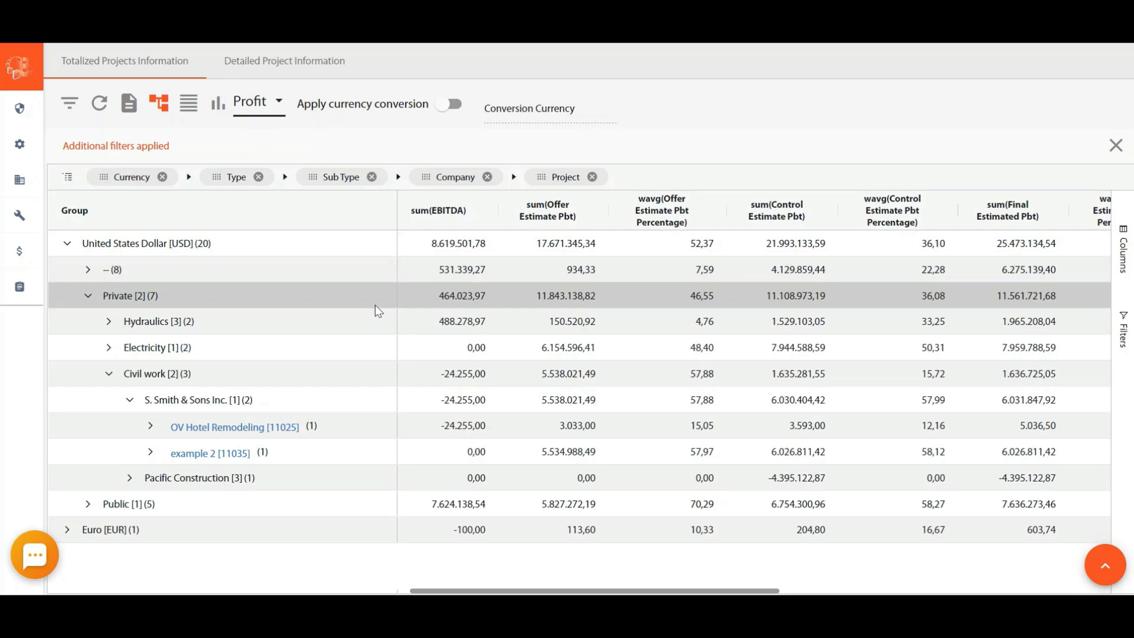
left_click(259, 105)
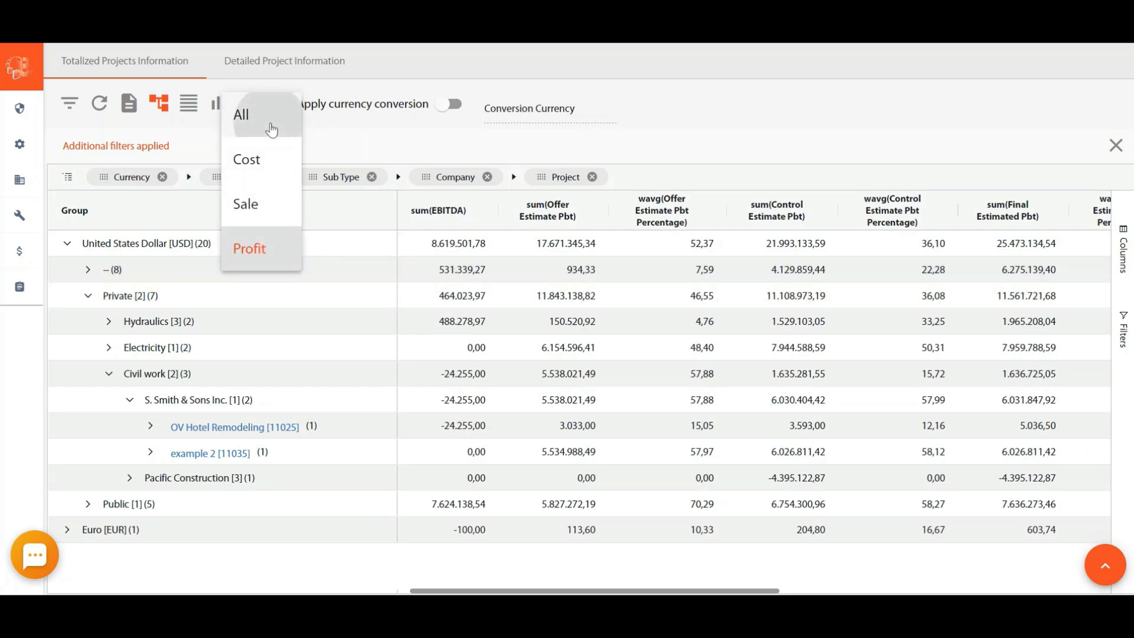
left_click(270, 129)
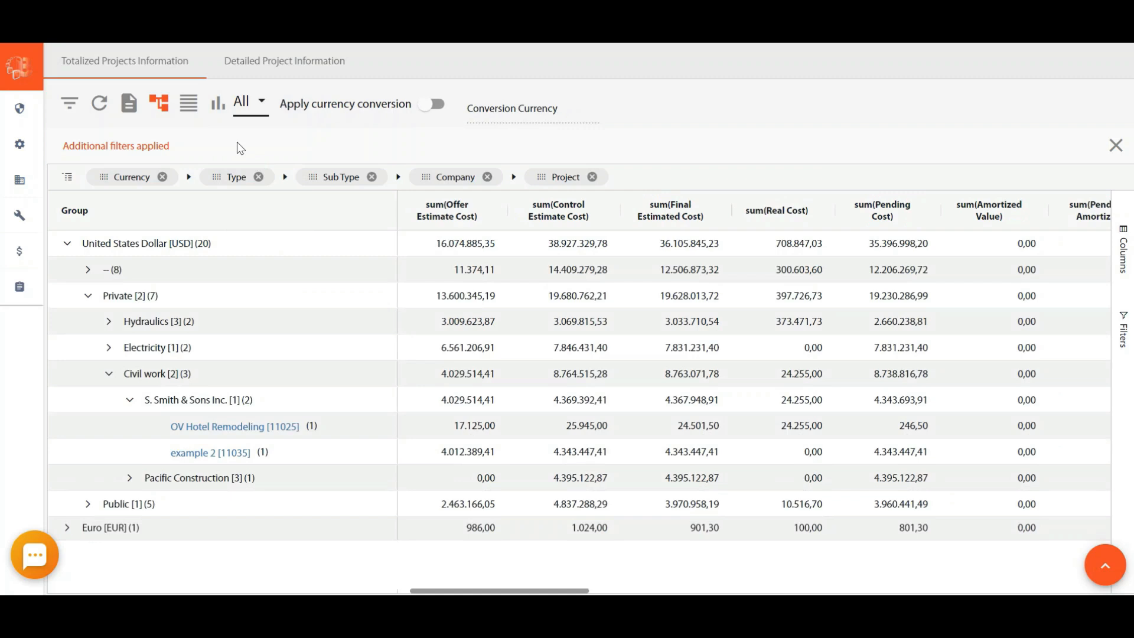
Show the projects as an ungrouped list, open OV Hotel Remodeling's detailed information and review its general, sales, cost and progress charts
left_click(196, 105)
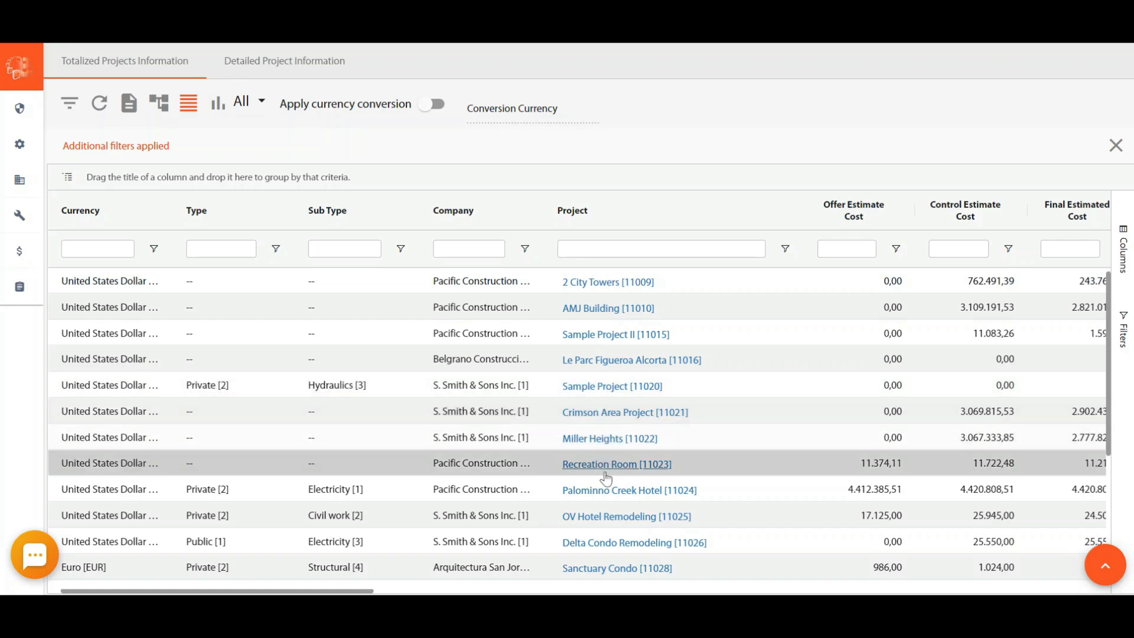
left_click(603, 517)
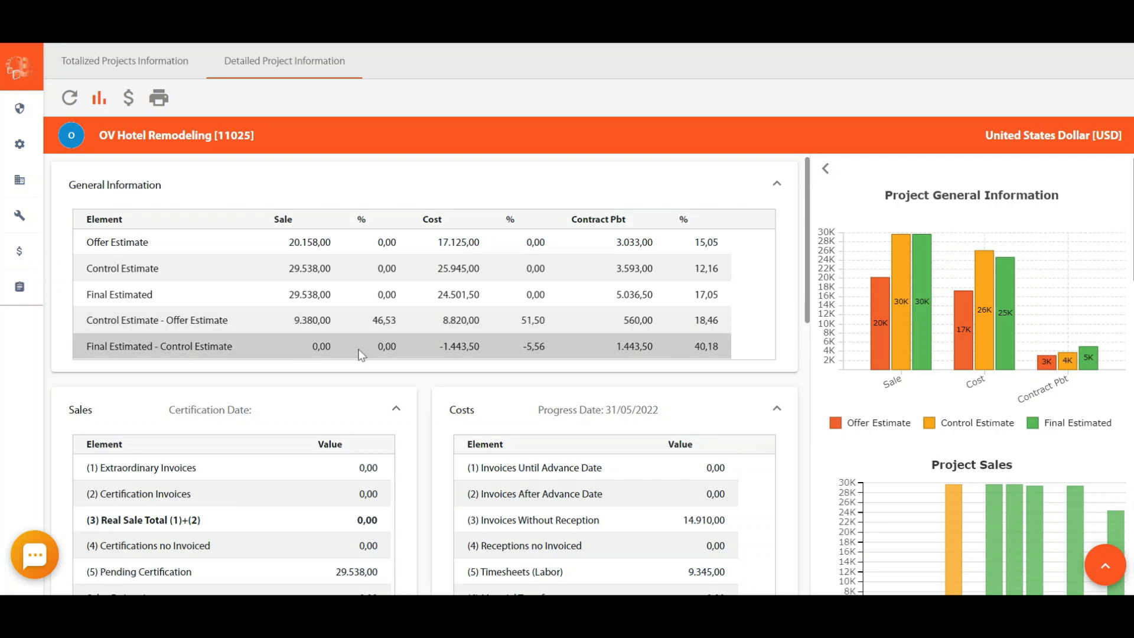
scroll(888, 250, "down", 3)
scroll(891, 252, "down", 5)
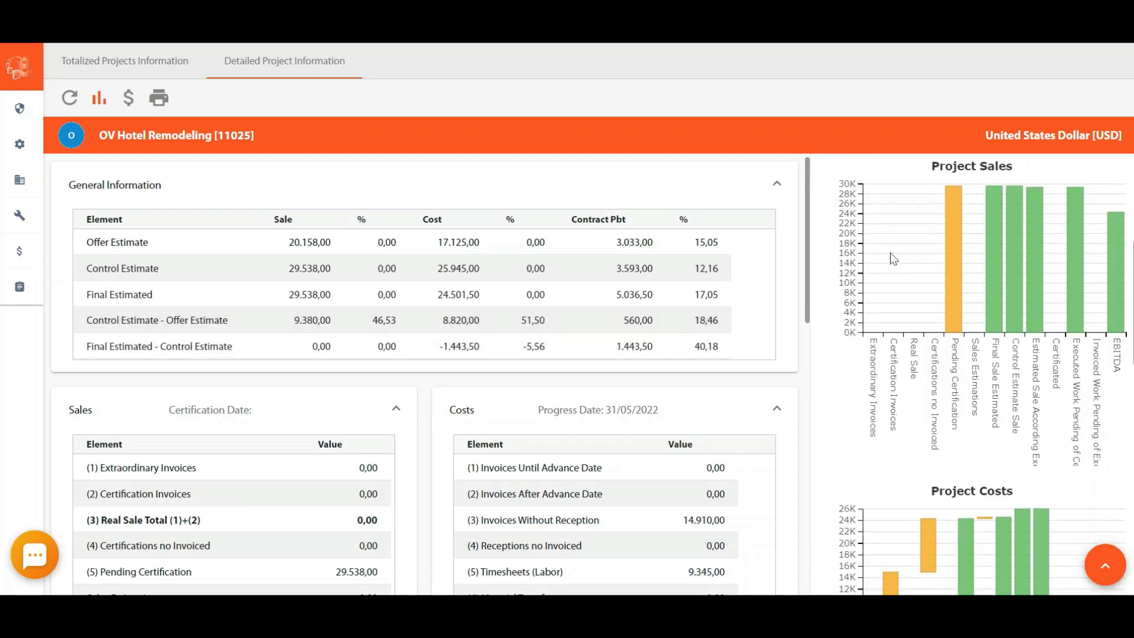
scroll(891, 252, "up", 4)
scroll(948, 287, "down", 10)
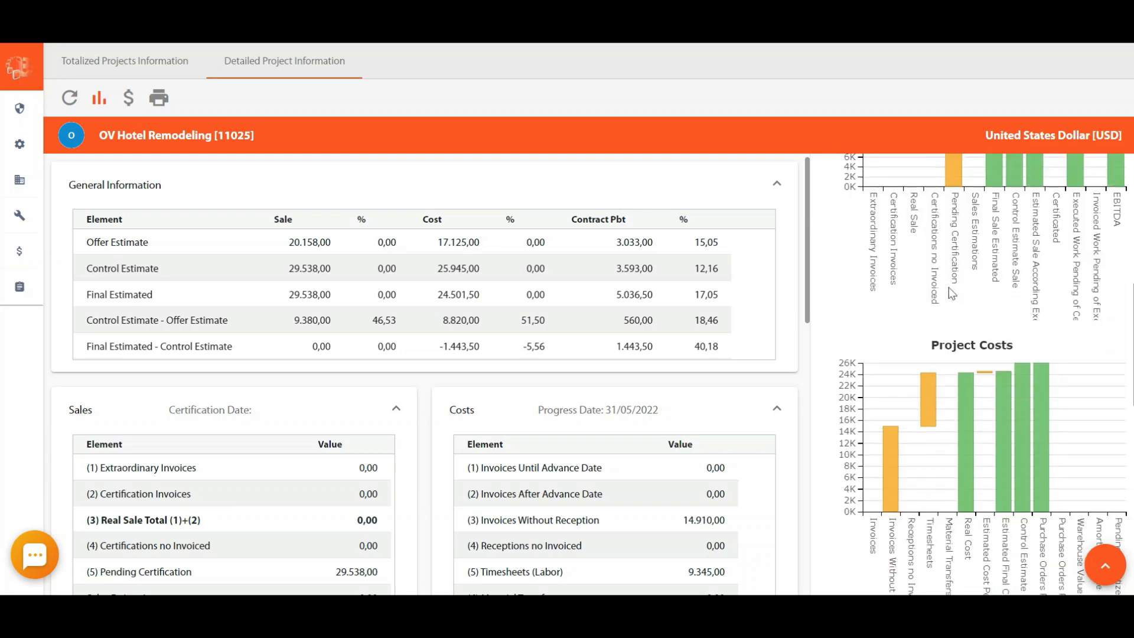
scroll(953, 337, "up", 5)
scroll(953, 331, "down", 3)
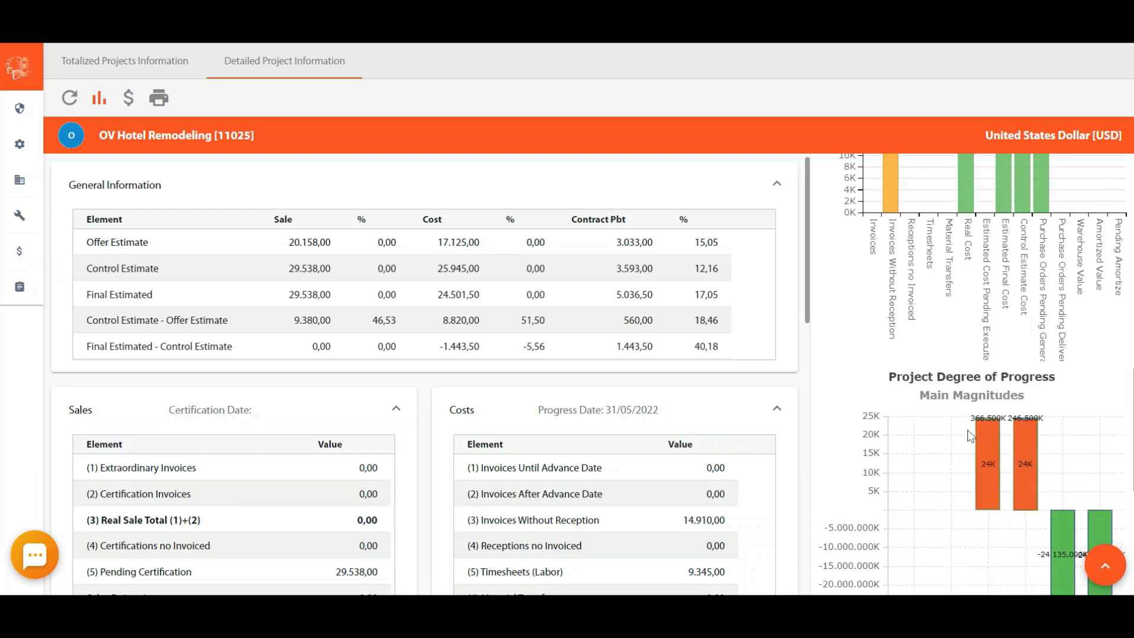
scroll(960, 410, "up", 10)
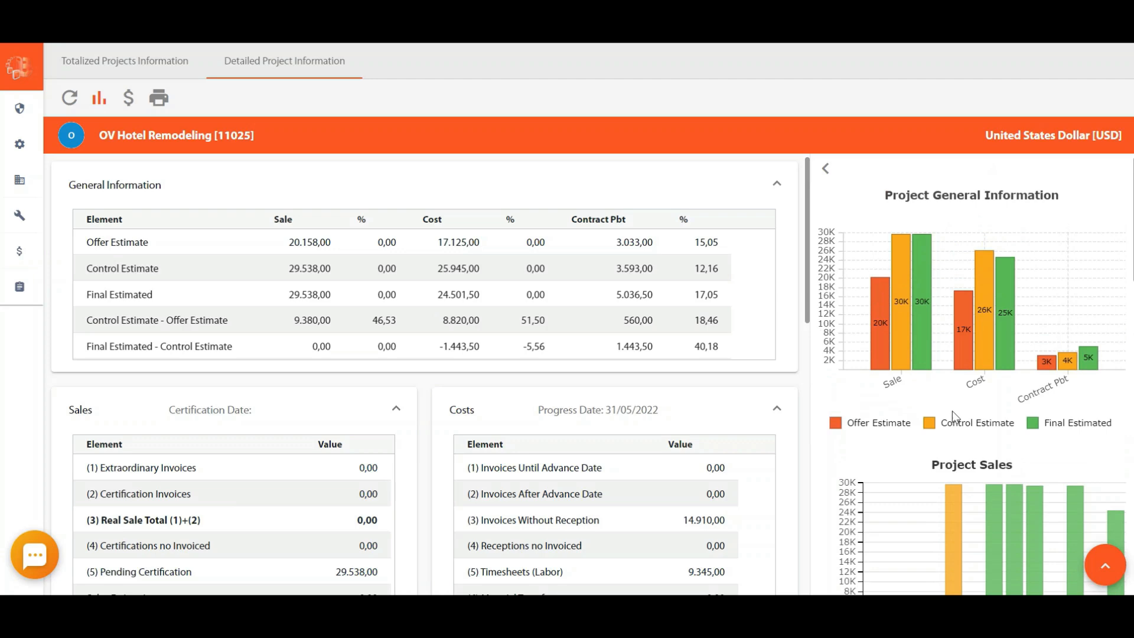
Review OV Hotel Remodeling's Sales, Costs, Degree of Progress and Real Progress vs Initial Planning sections, and open its printable report
scroll(443, 329, "down", 4)
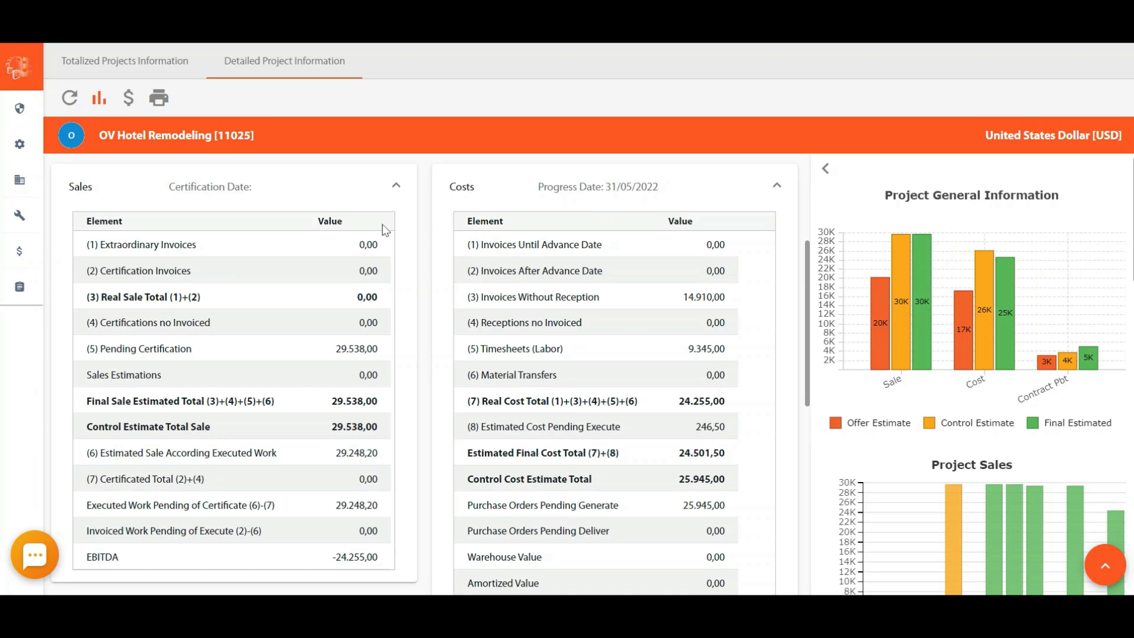
scroll(384, 236, "down", 6)
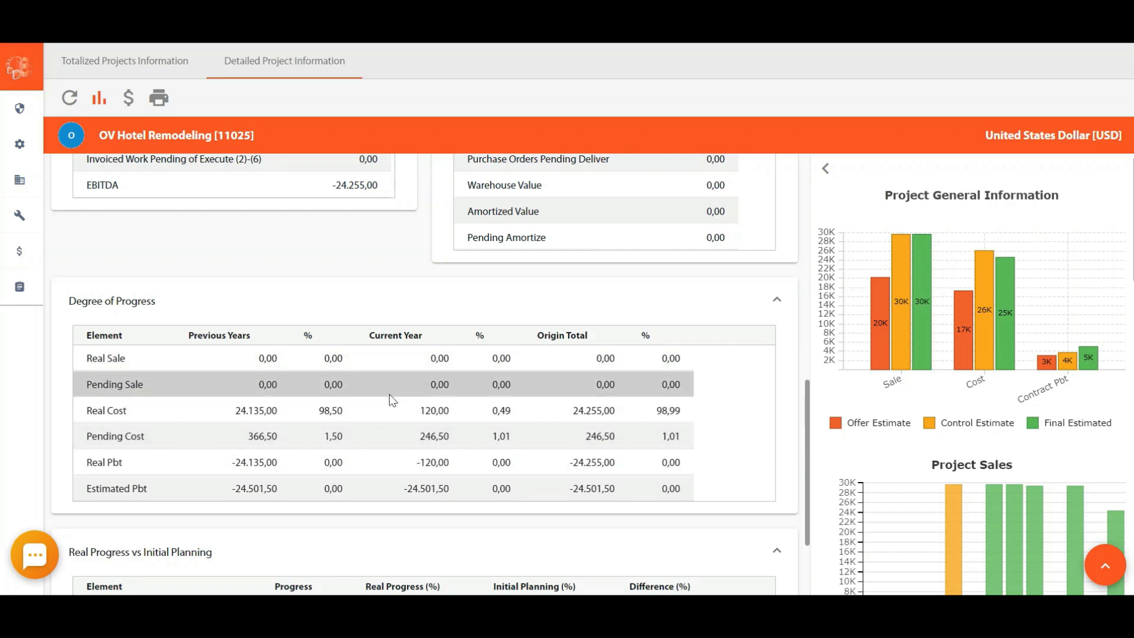
scroll(389, 395, "down", 2)
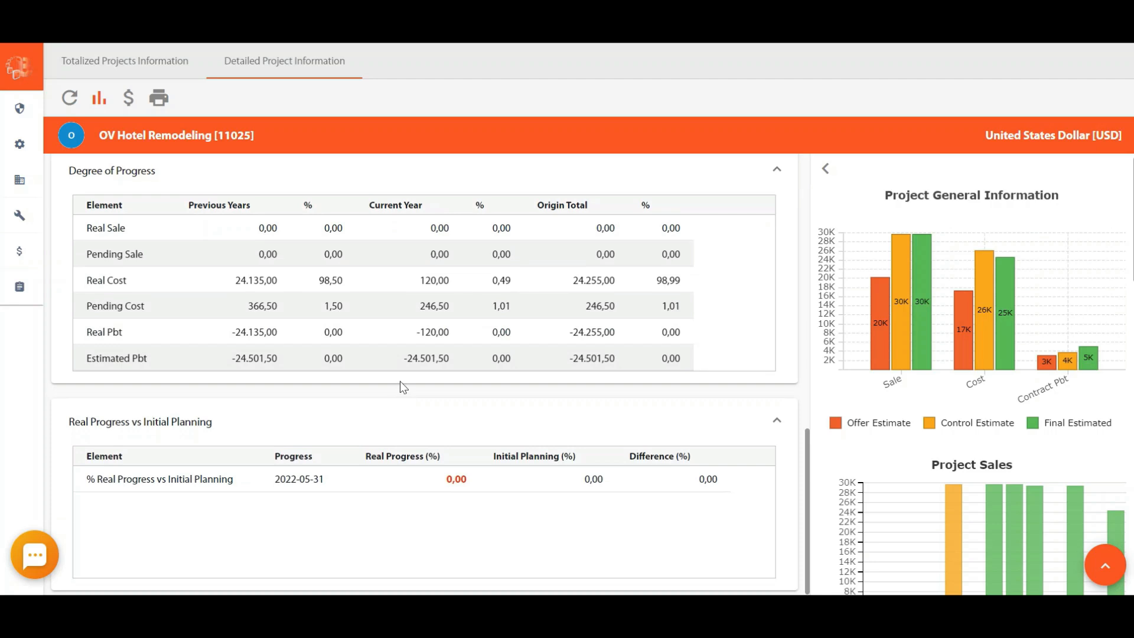
scroll(886, 467, "down", 2)
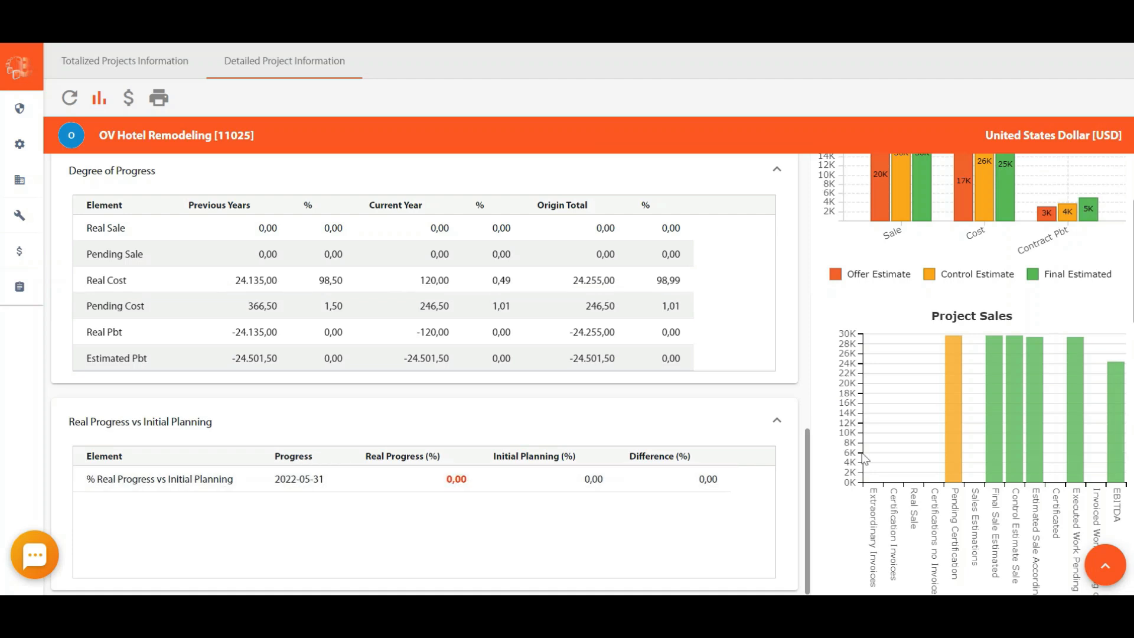
scroll(863, 459, "down", 15)
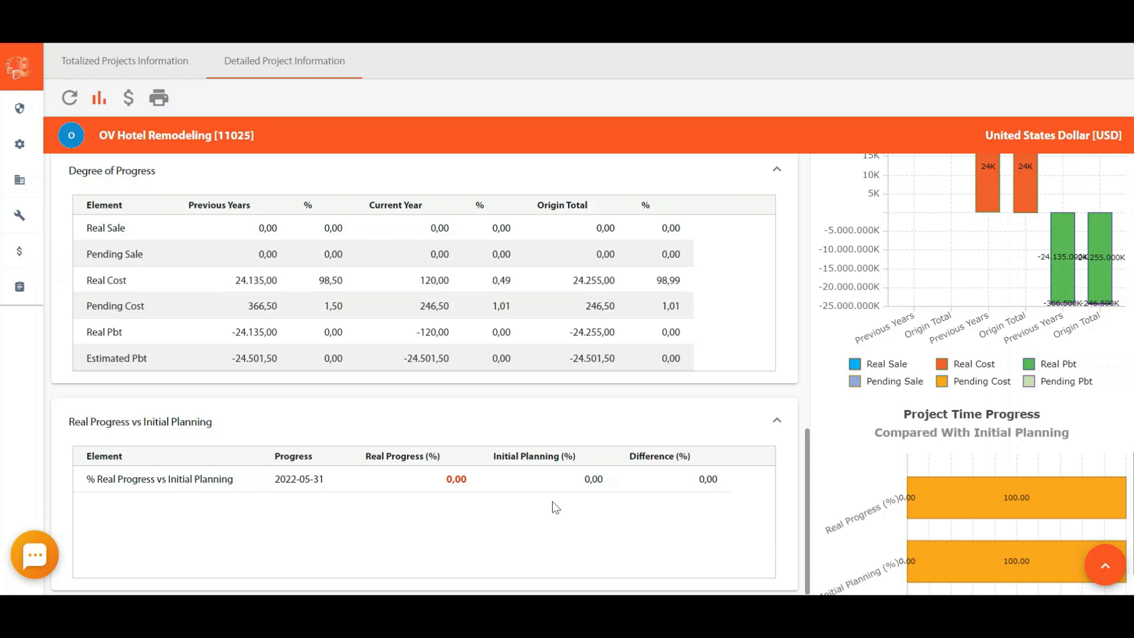
scroll(551, 502, "up", 10)
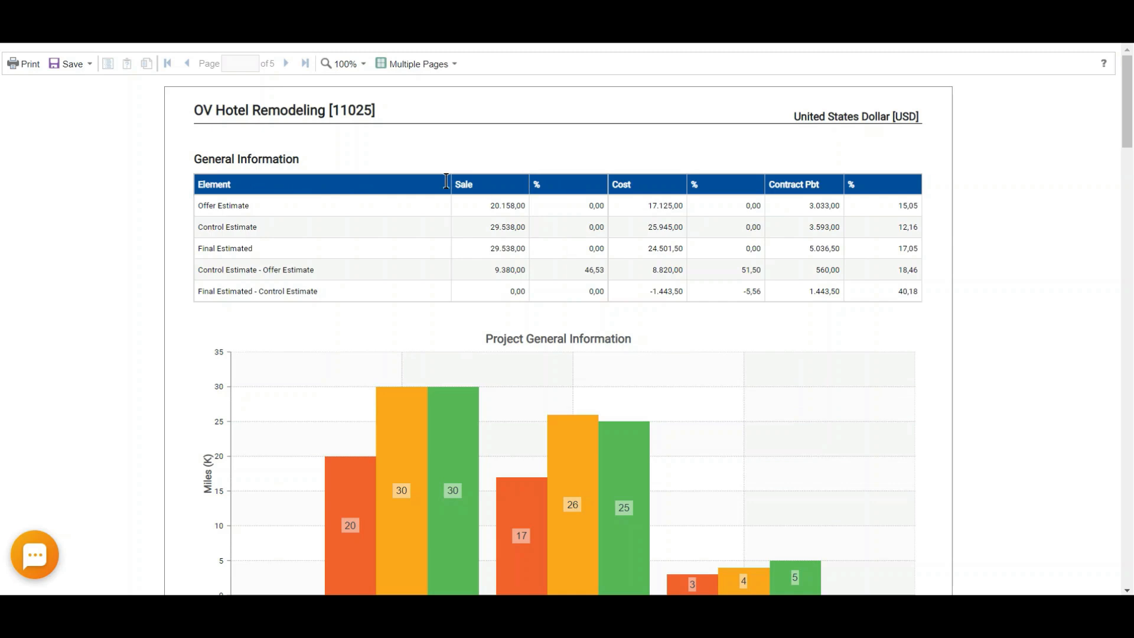
Examine the tables and charts on the pages of the OV Hotel Remodeling report, from General Information to Real Progress vs Initial Planning
scroll(555, 327, "down", 1)
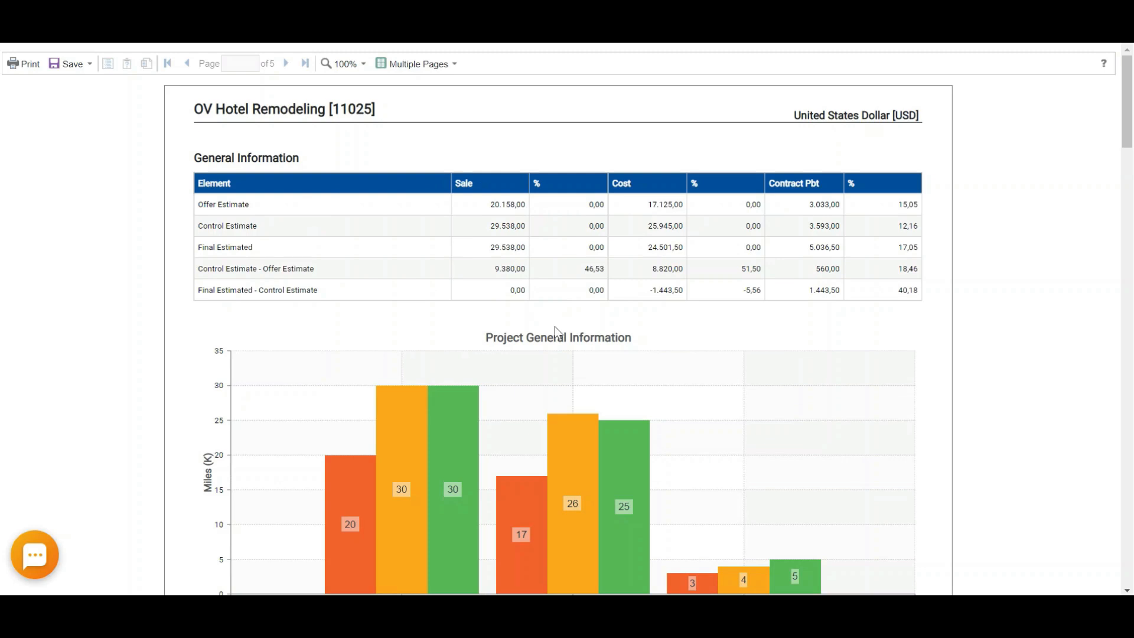
scroll(555, 327, "down", 10)
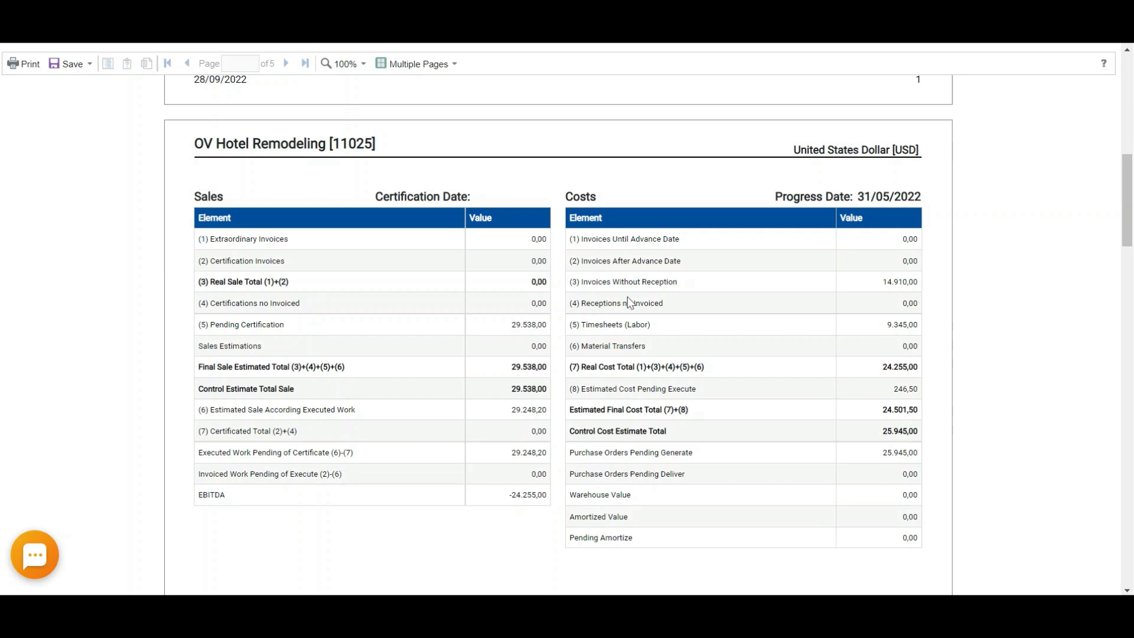
scroll(629, 301, "down", 10)
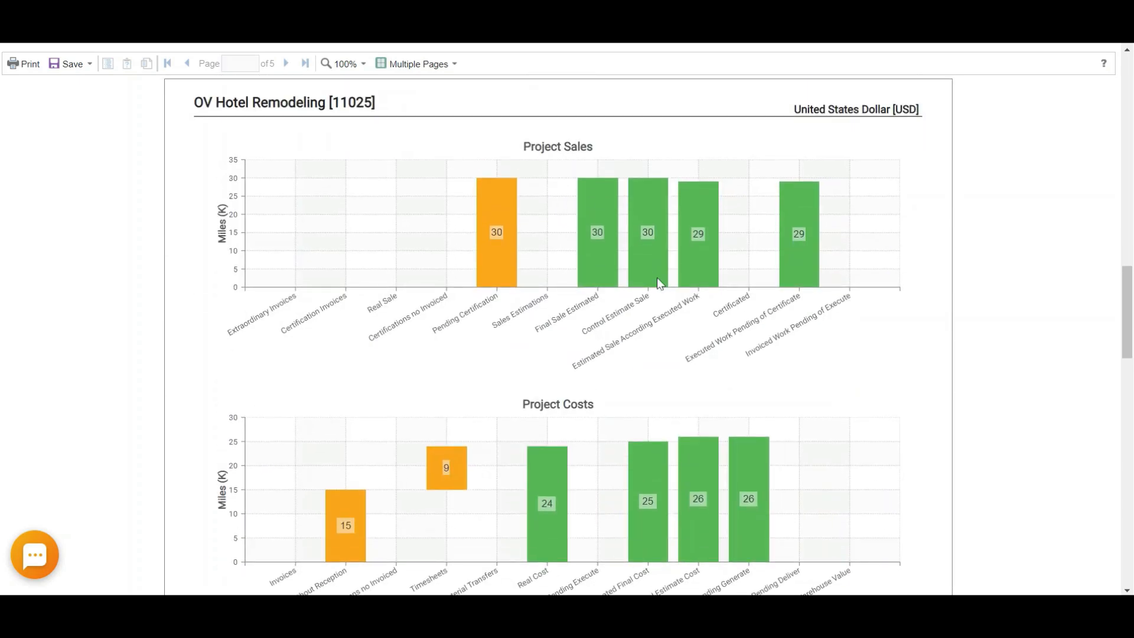
scroll(575, 256, "down", 6)
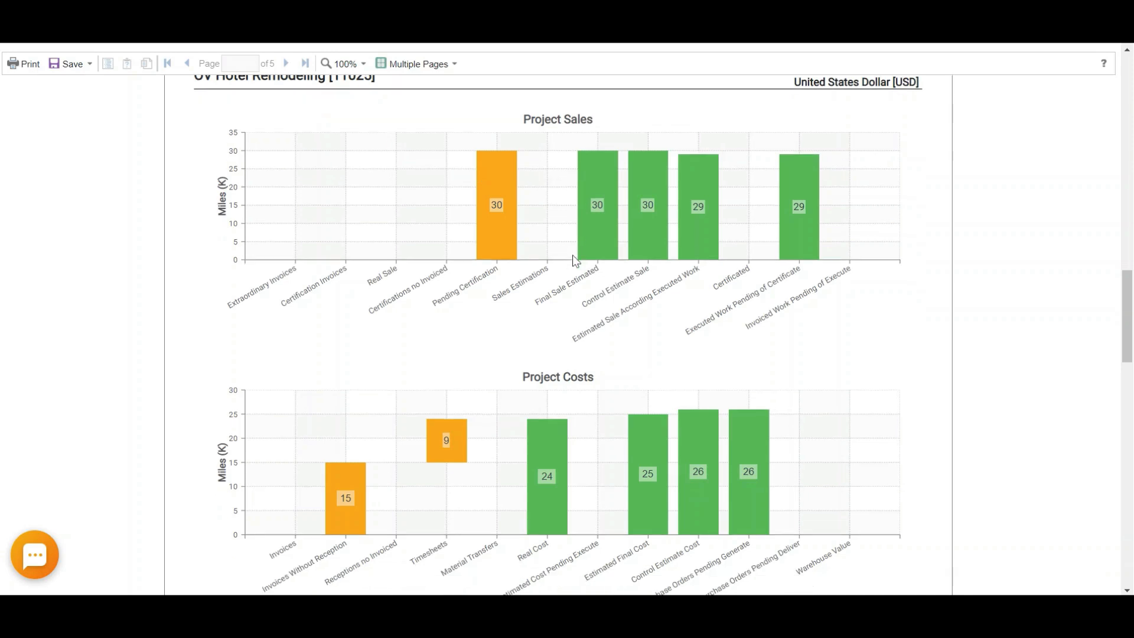
scroll(573, 258, "up", 5)
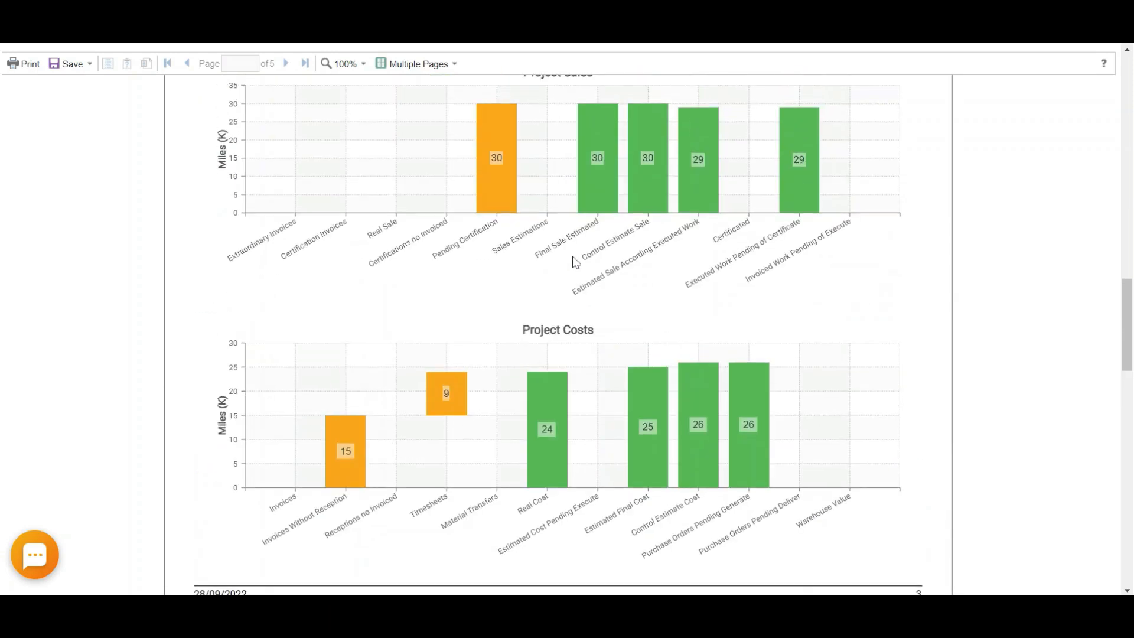
scroll(573, 260, "up", 2)
scroll(573, 259, "down", 8)
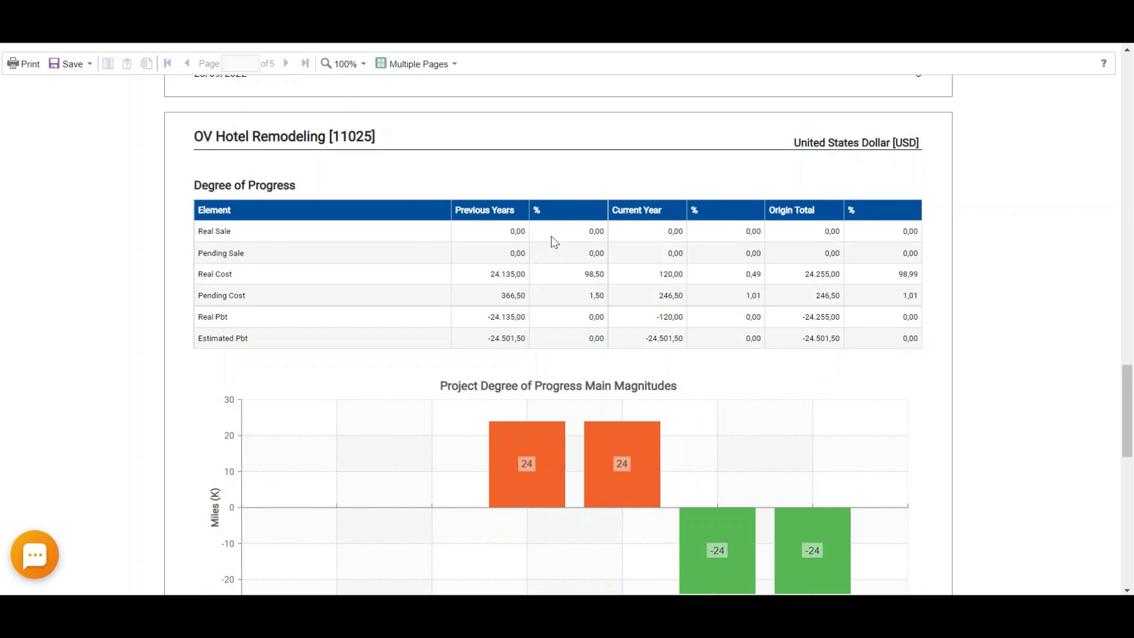
scroll(515, 232, "down", 9)
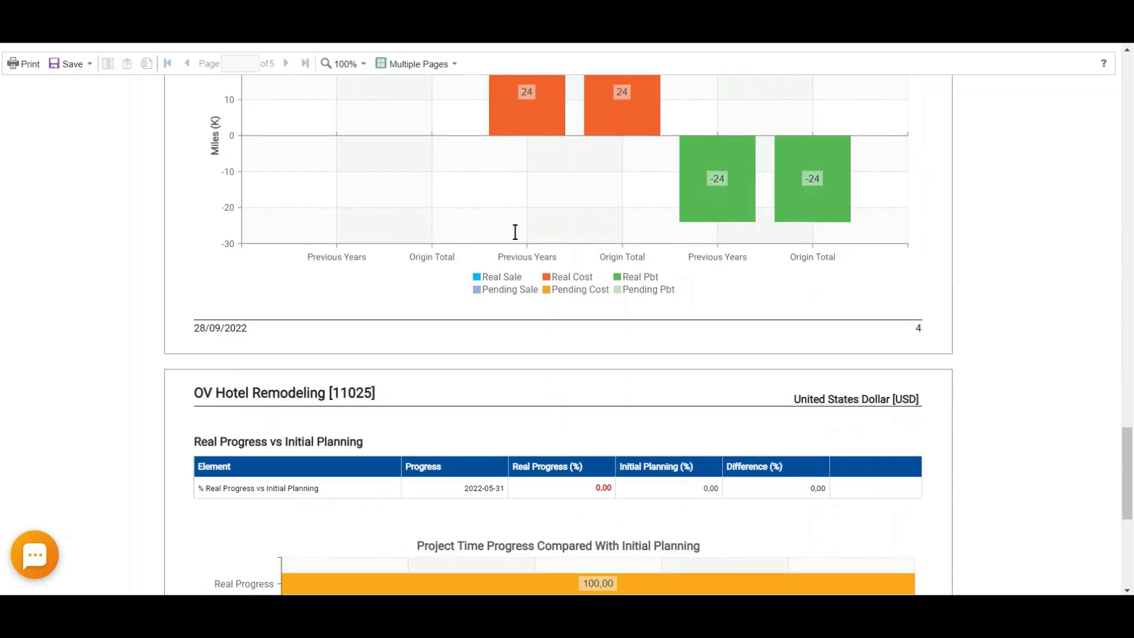
scroll(527, 251, "up", 20)
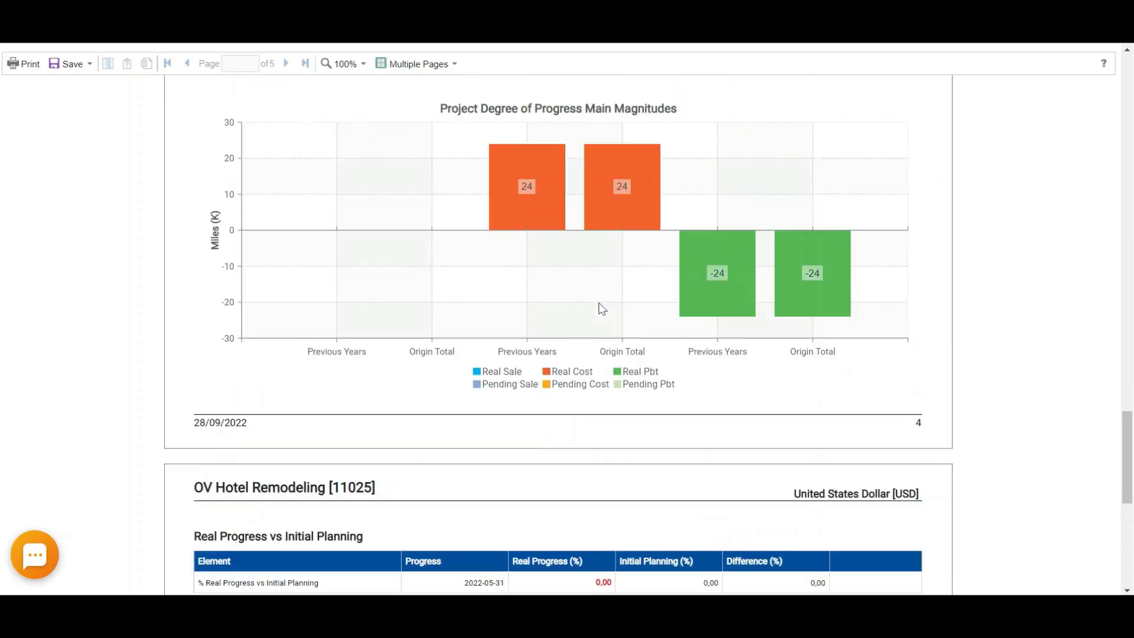
scroll(608, 314, "up", 20)
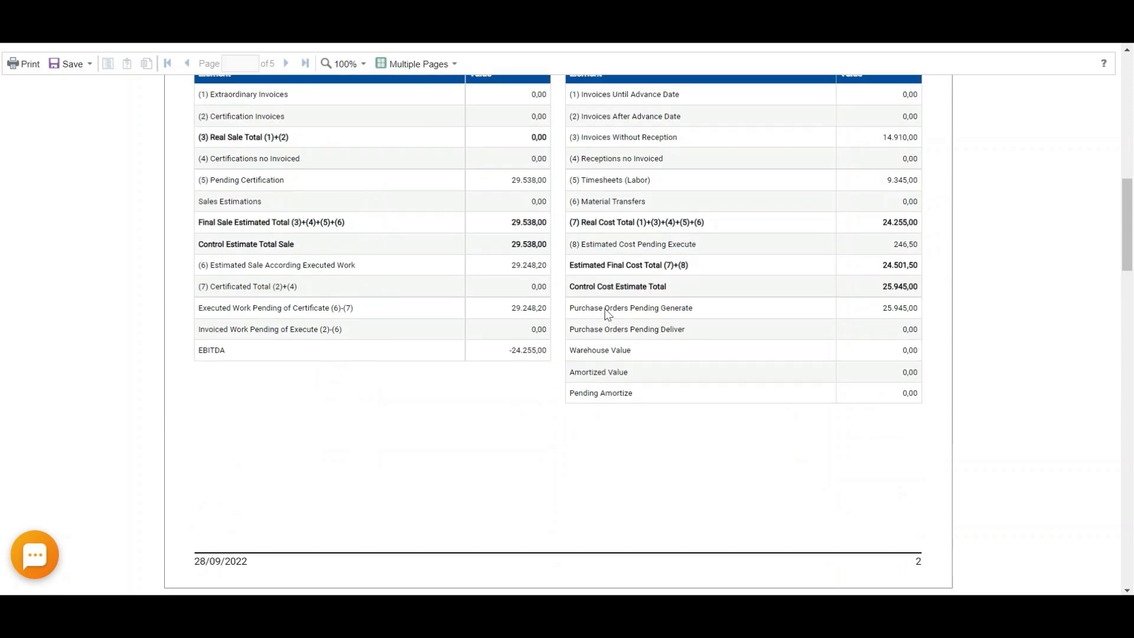